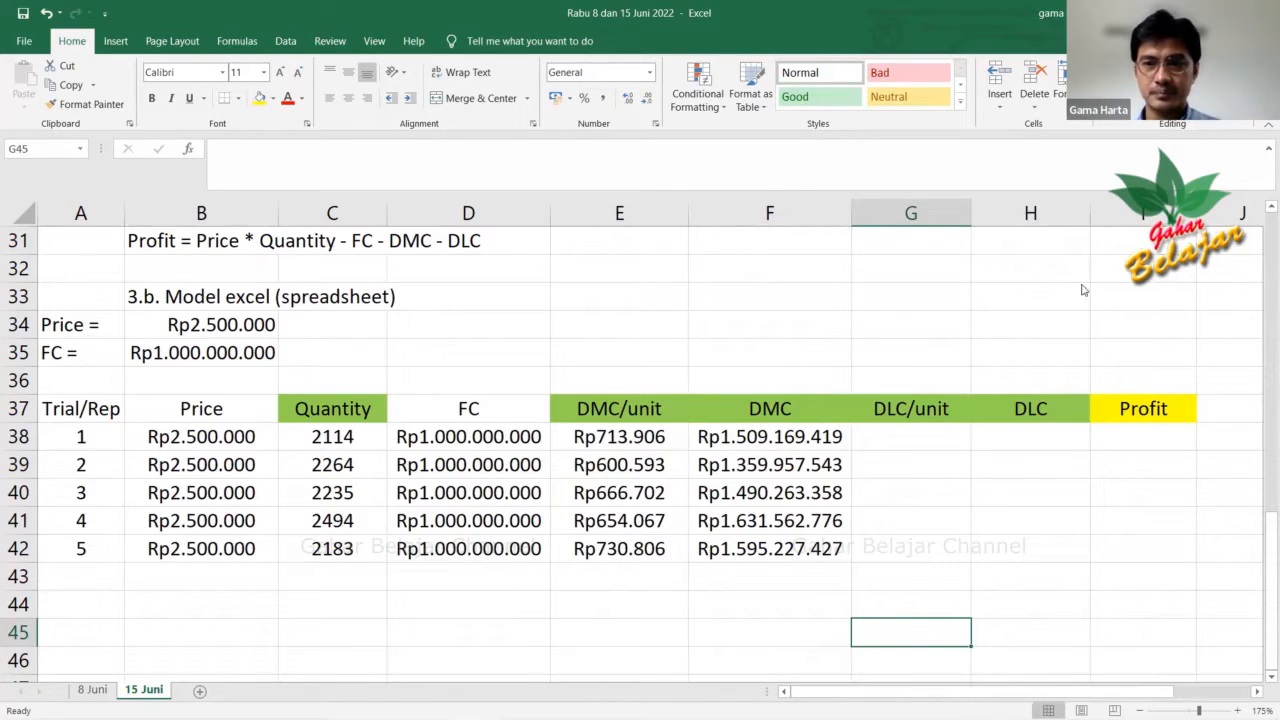
Examine the direct labor cost per unit and probability table in the problem statement.
{"action": "left_click", "coordinate": [882, 439]}
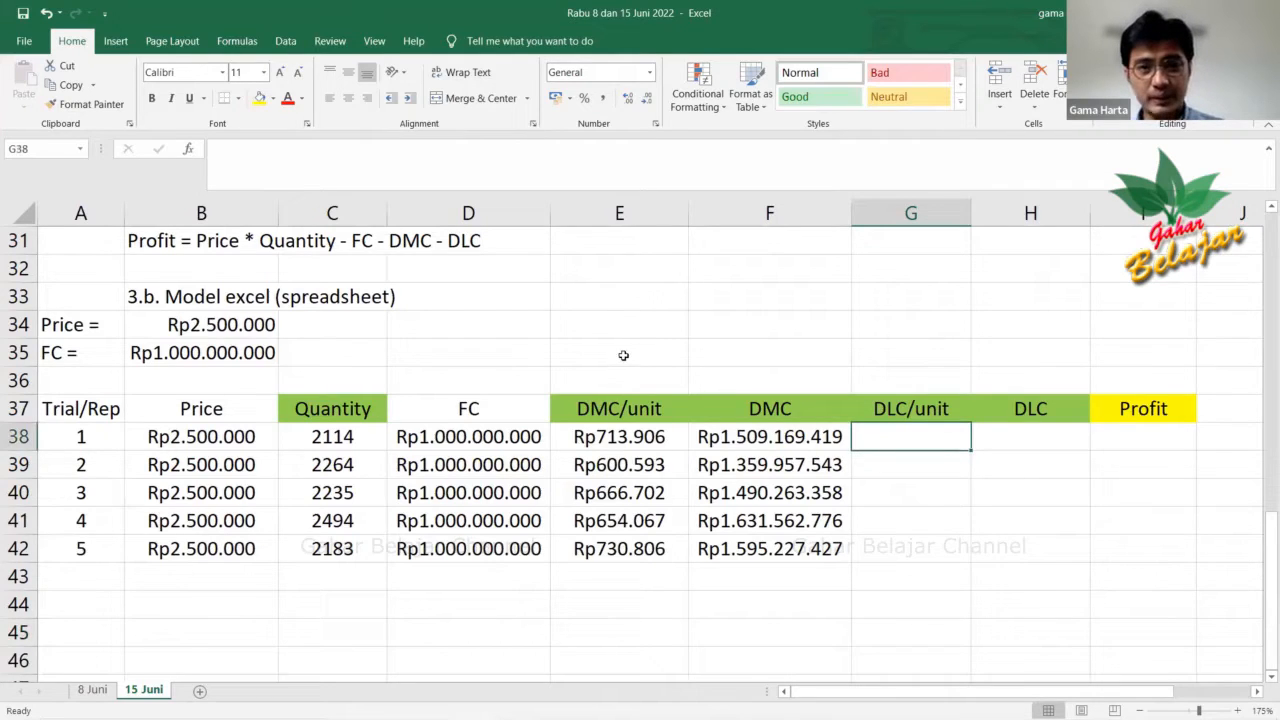
{"action": "scroll", "coordinate": [623, 355], "scroll_direction": "up", "scroll_amount": 3}
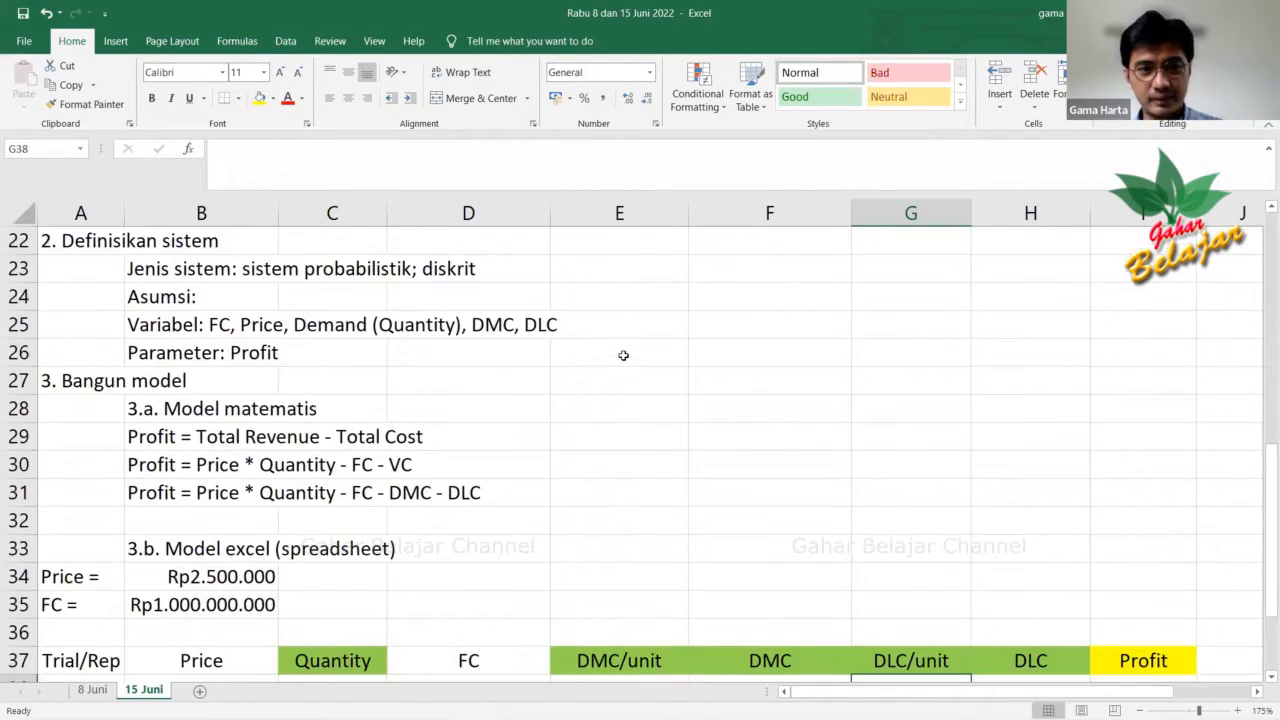
{"action": "scroll", "coordinate": [623, 358], "scroll_direction": "up", "scroll_amount": 5}
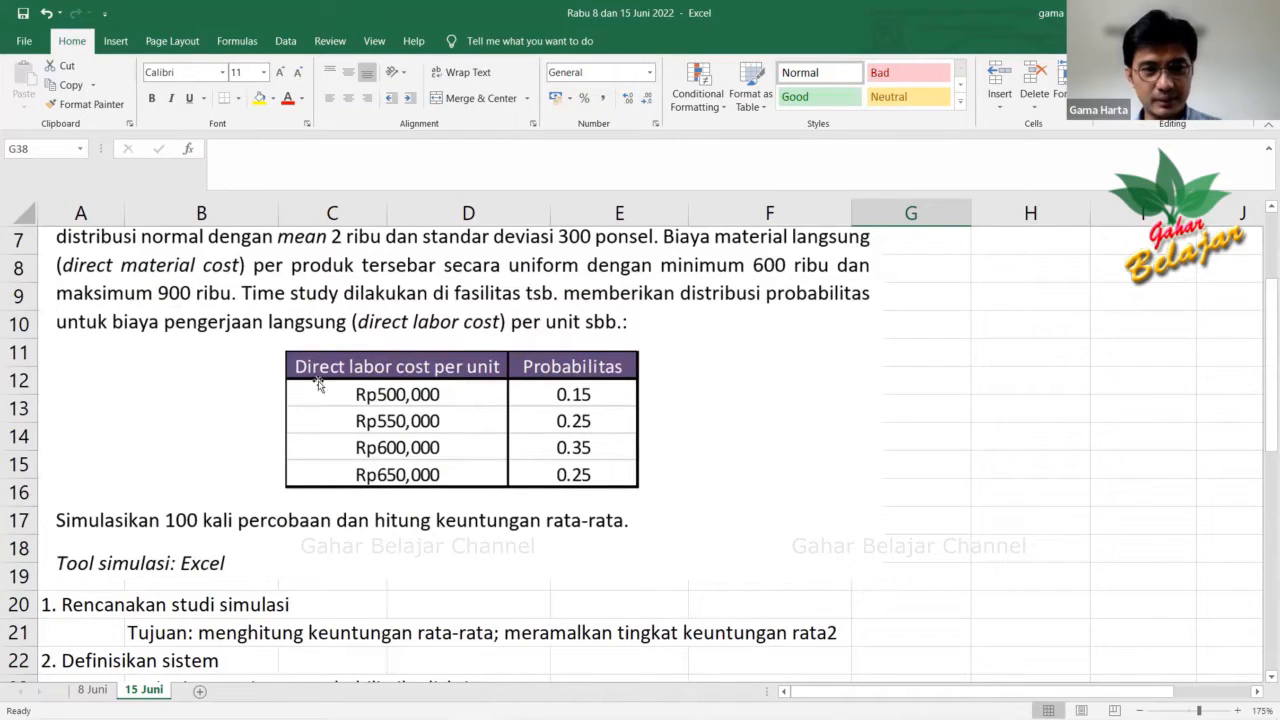
{"action": "scroll", "coordinate": [720, 437], "scroll_direction": "down", "scroll_amount": 1}
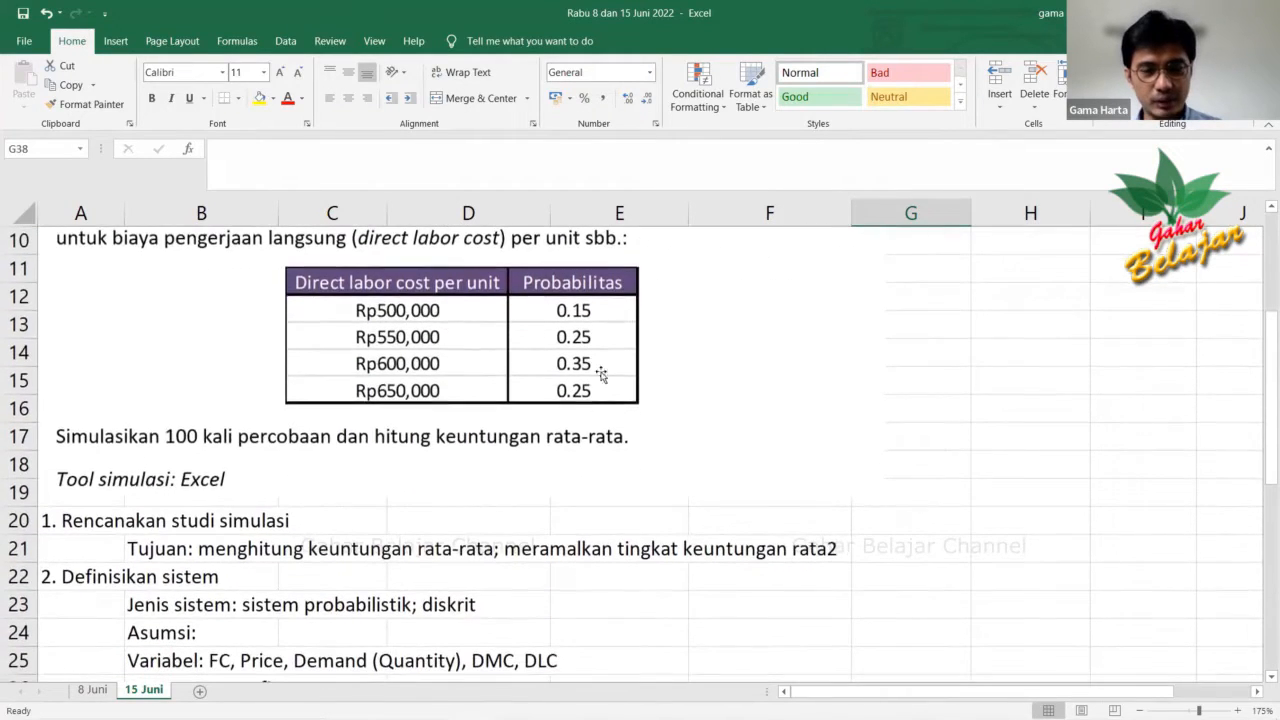
{"action": "left_click", "coordinate": [340, 286]}
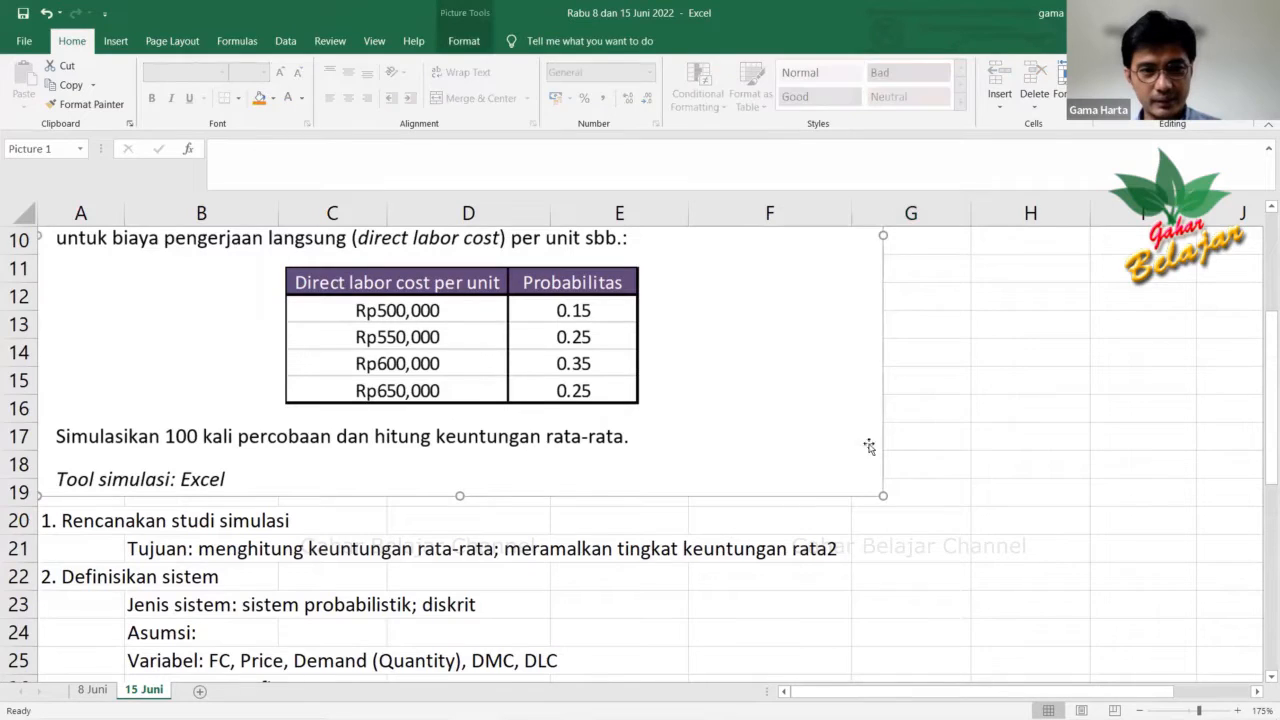
{"action": "left_click", "coordinate": [946, 483]}
{"action": "left_click", "coordinate": [945, 585]}
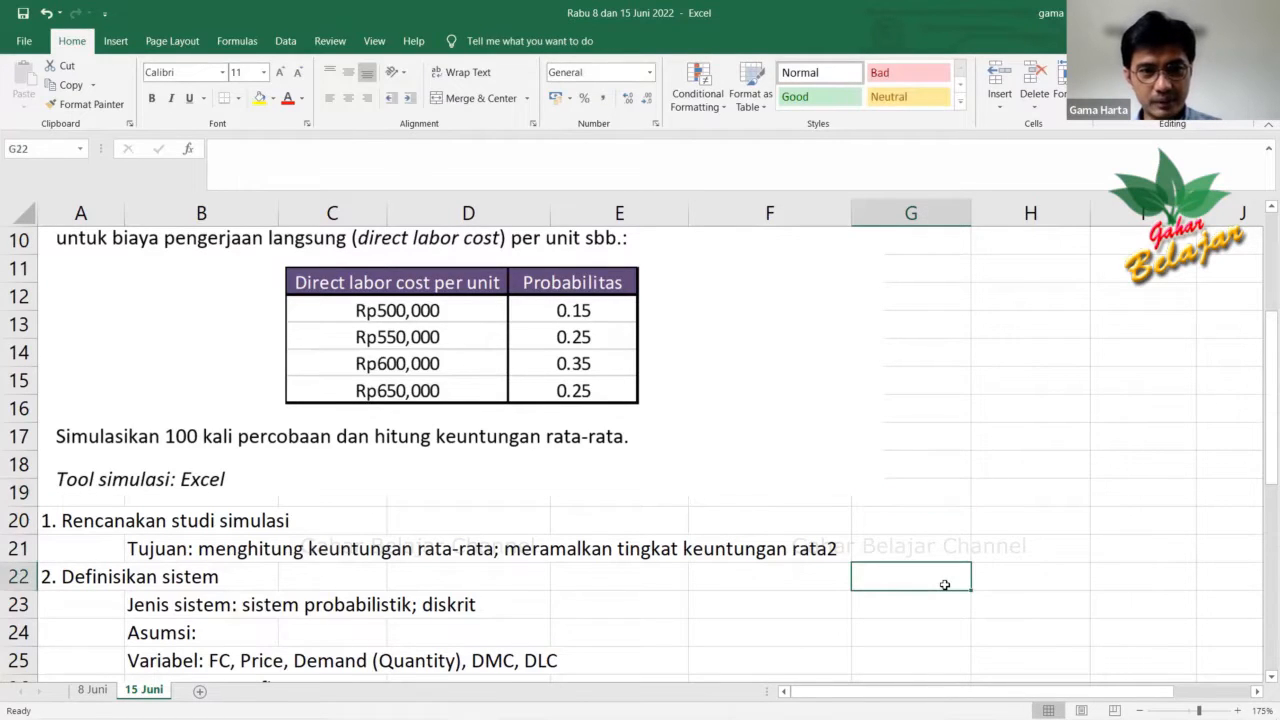
{"action": "scroll", "coordinate": [945, 585], "scroll_direction": "down", "scroll_amount": 1}
{"action": "scroll", "coordinate": [945, 585], "scroll_direction": "down", "scroll_amount": 1}
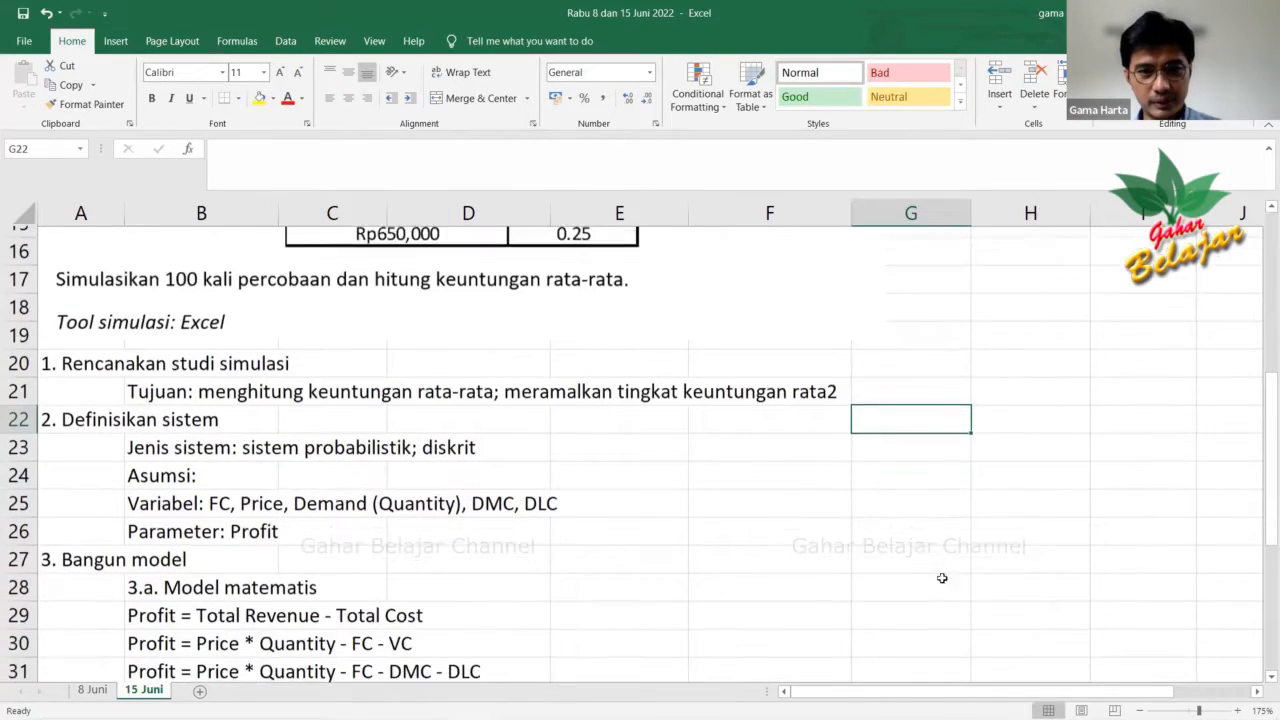
{"action": "scroll", "coordinate": [808, 426], "scroll_direction": "down", "scroll_amount": 1}
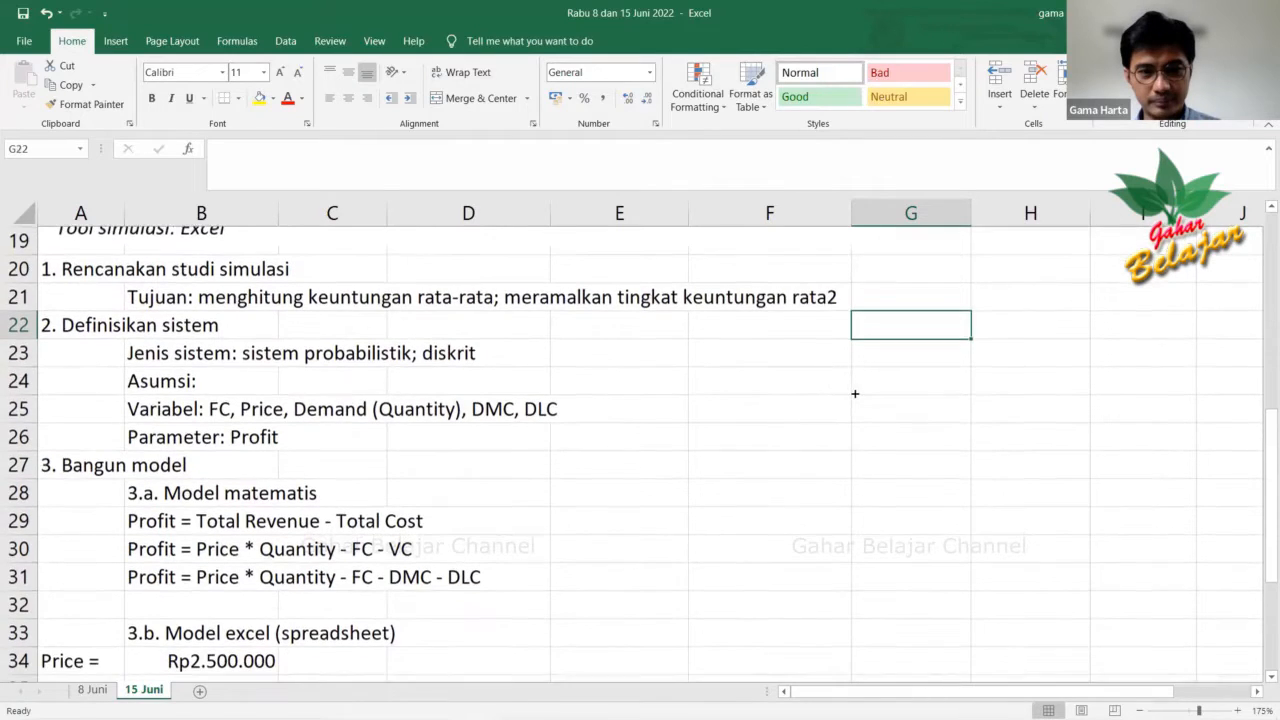
{"action": "scroll", "coordinate": [840, 400], "scroll_direction": "down", "scroll_amount": 2}
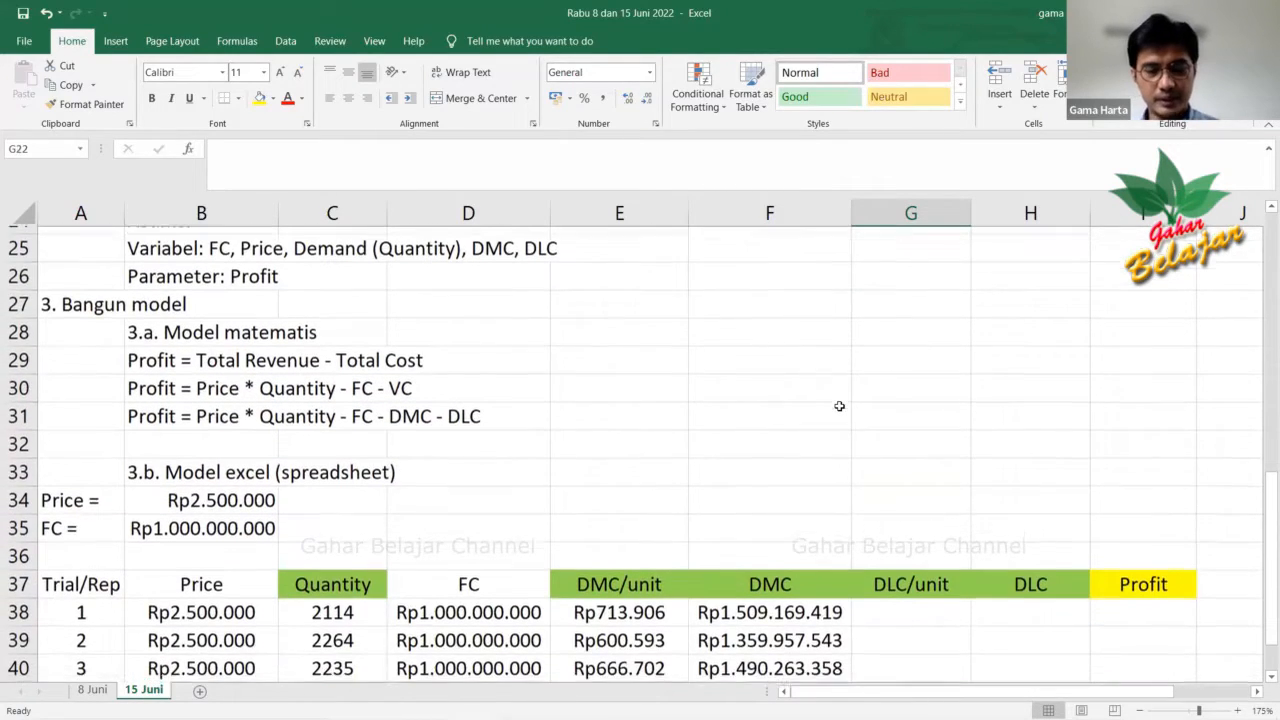
Enter the headings DLC/unit in F28 and Probabilitas in G28 for a lookup table beside the mathematical model.
{"action": "scroll", "coordinate": [839, 406], "scroll_direction": "up", "scroll_amount": 1}
{"action": "left_click", "coordinate": [839, 406]}
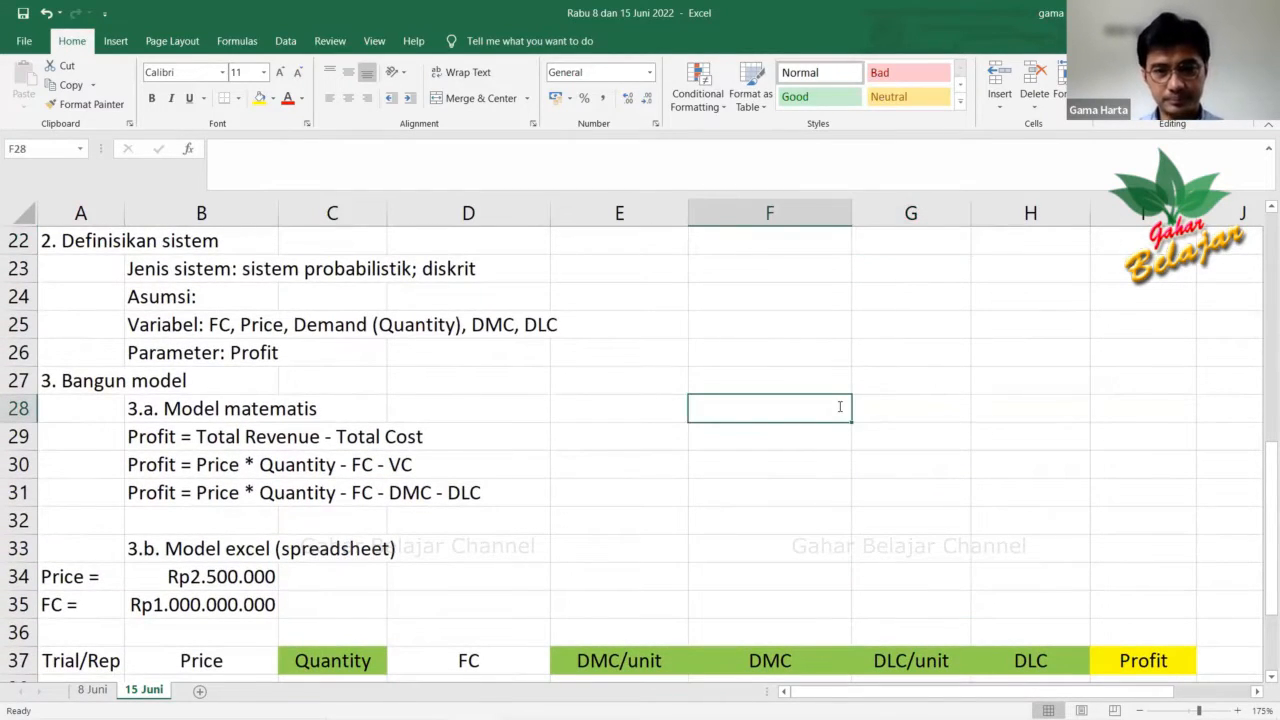
{"action": "type", "text": "KL"}
{"action": "key", "text": "BackSpace"}
{"action": "key", "text": "BackSpace"}
{"action": "type", "text": "DLC/unit"}
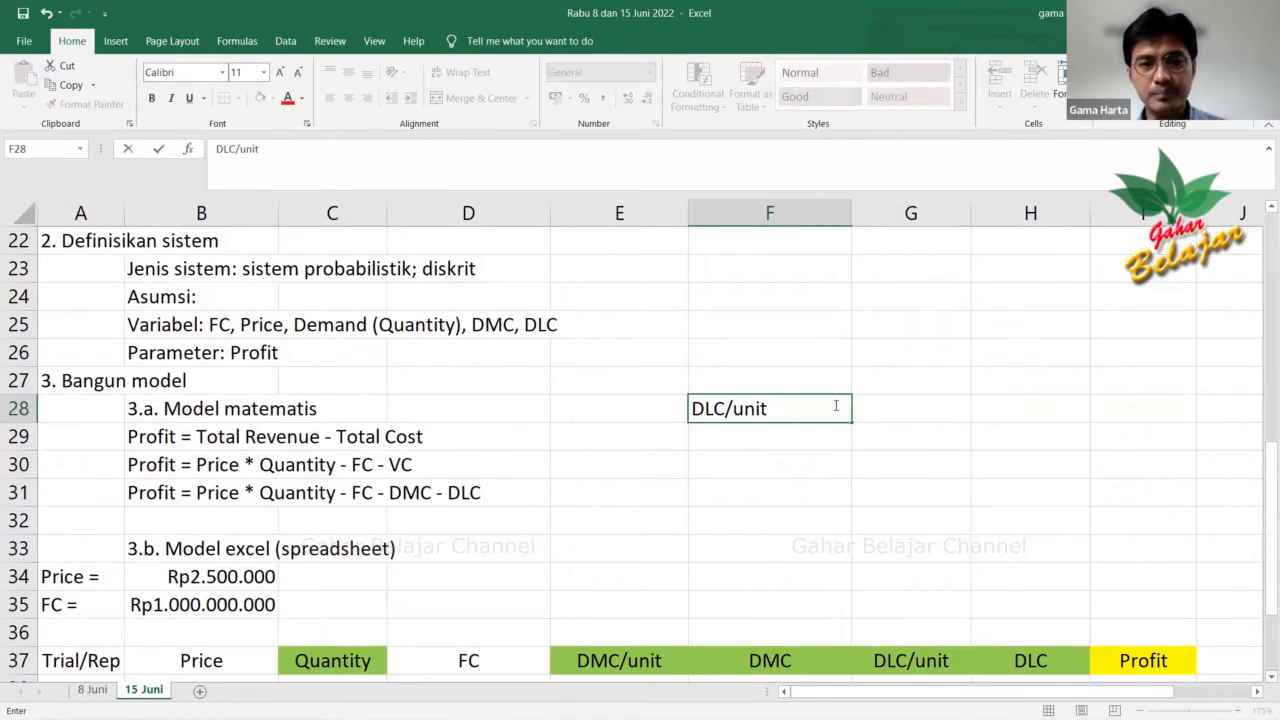
{"action": "left_click", "coordinate": [866, 403]}
{"action": "scroll", "coordinate": [866, 403], "scroll_direction": "up", "scroll_amount": 4}
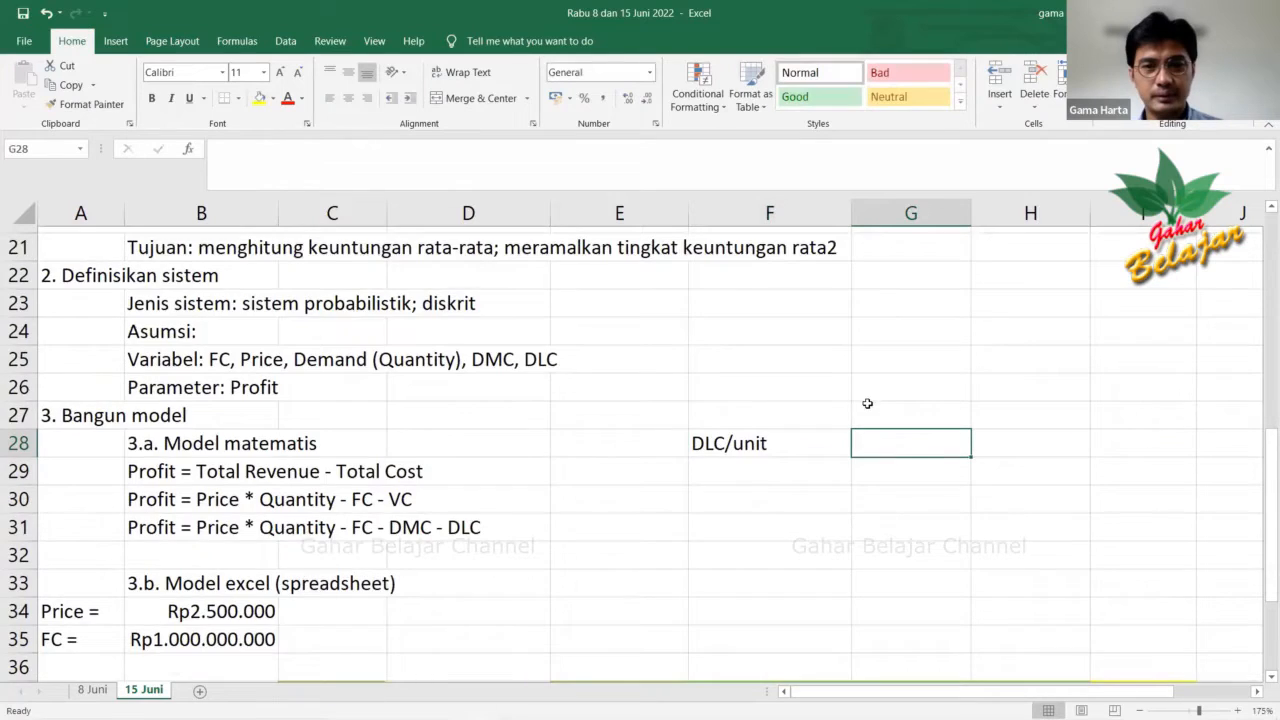
{"action": "scroll", "coordinate": [868, 406], "scroll_direction": "up", "scroll_amount": 1}
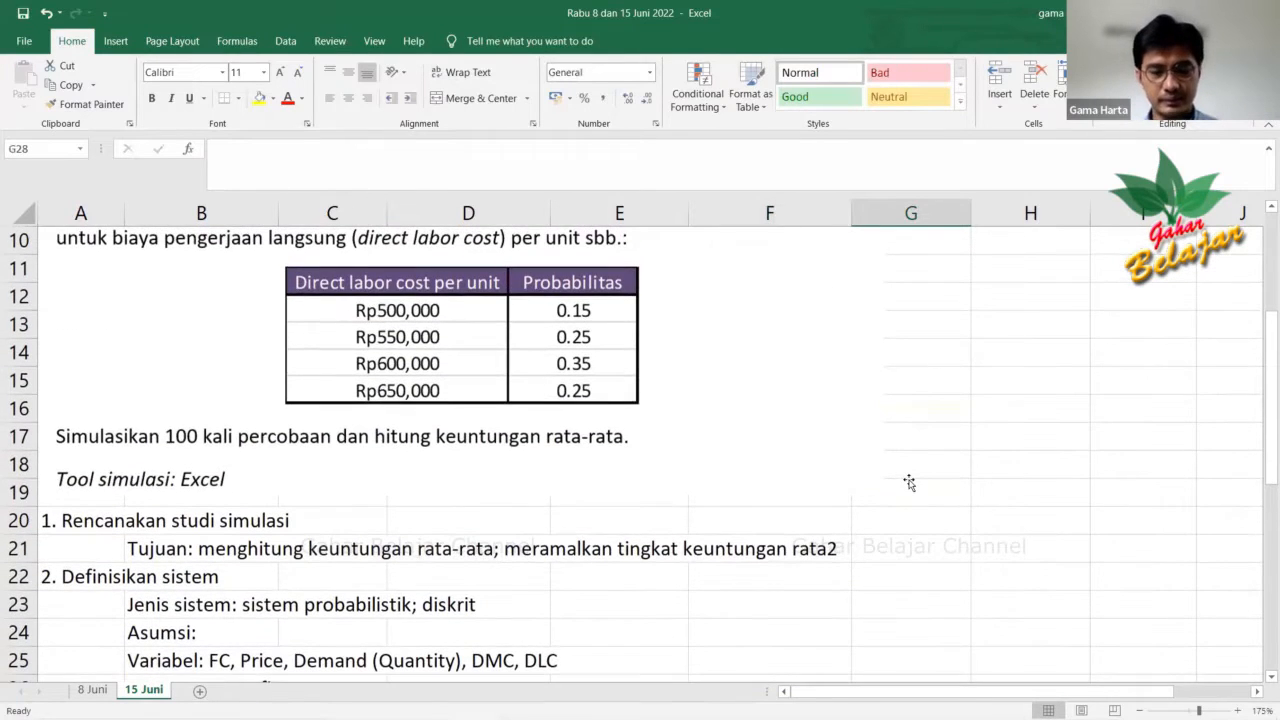
{"action": "scroll", "coordinate": [909, 483], "scroll_direction": "down", "scroll_amount": 3}
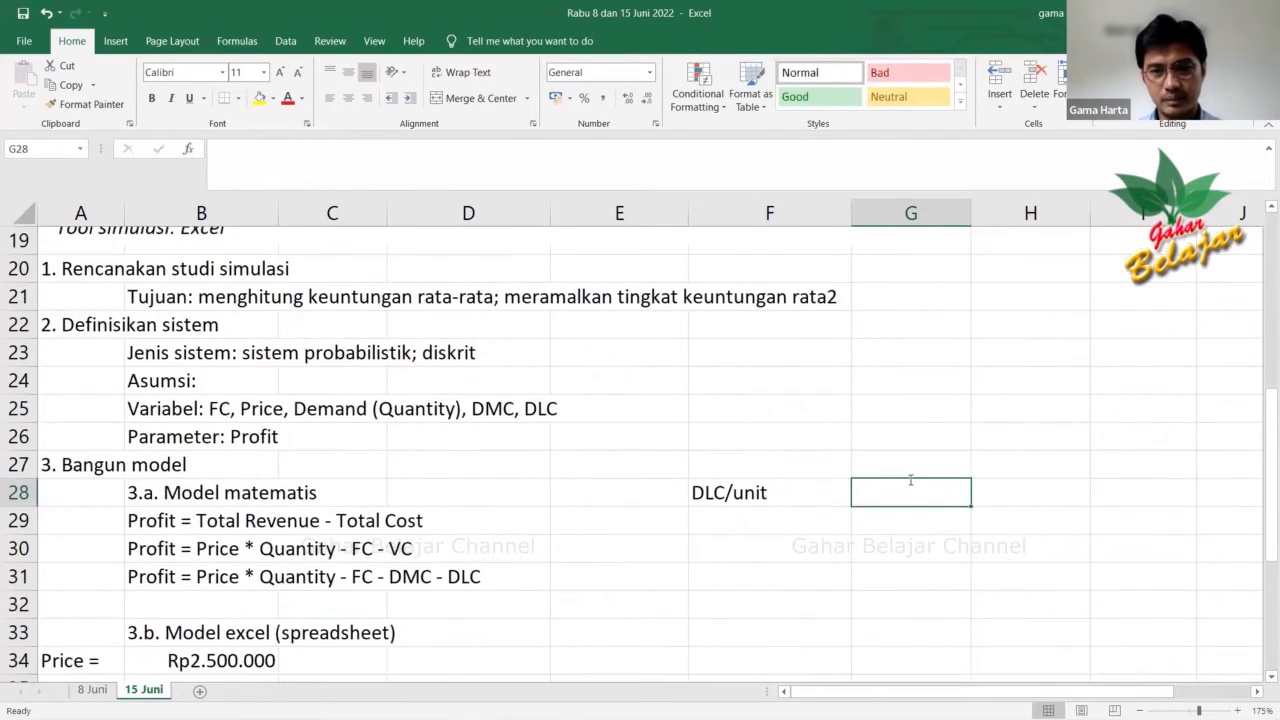
{"action": "type", "text": "Probabilitas"}
Enter 500000 as the first DLC/unit value in F29 and fill it down to F32.
{"action": "left_click", "coordinate": [778, 517]}
{"action": "scroll", "coordinate": [778, 517], "scroll_direction": "up", "scroll_amount": 3}
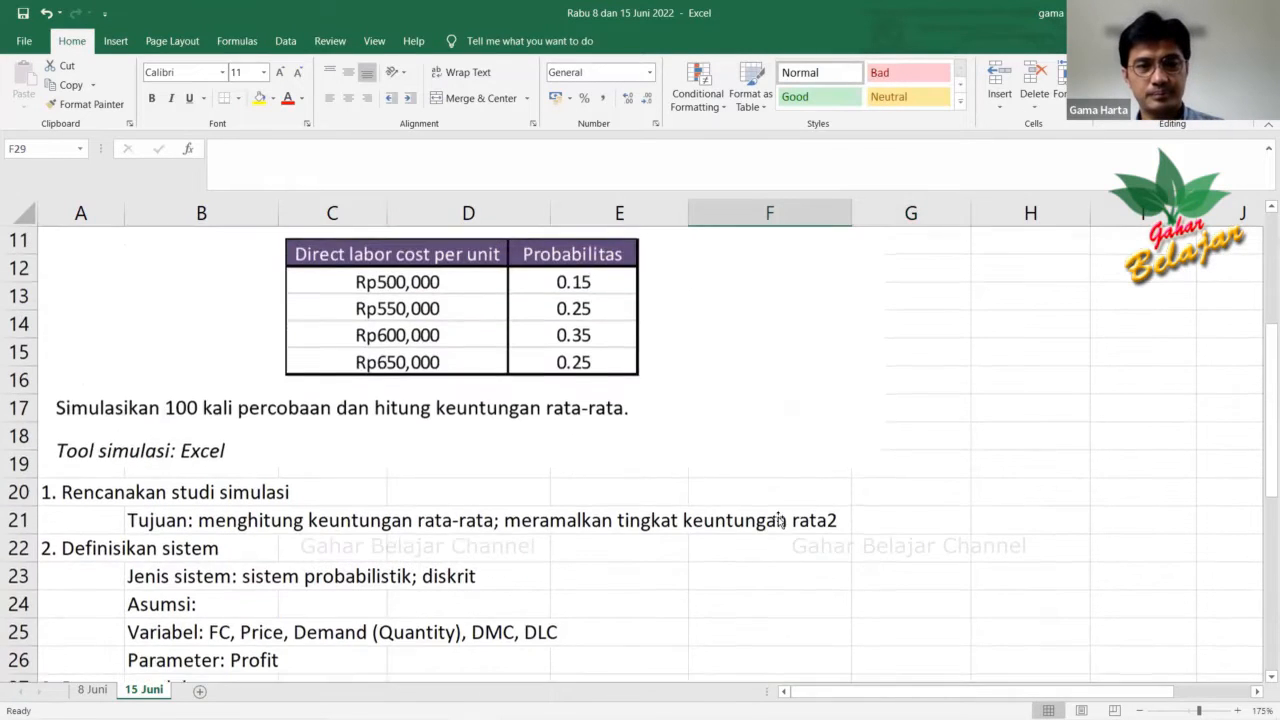
{"action": "scroll", "coordinate": [778, 520], "scroll_direction": "up", "scroll_amount": 1}
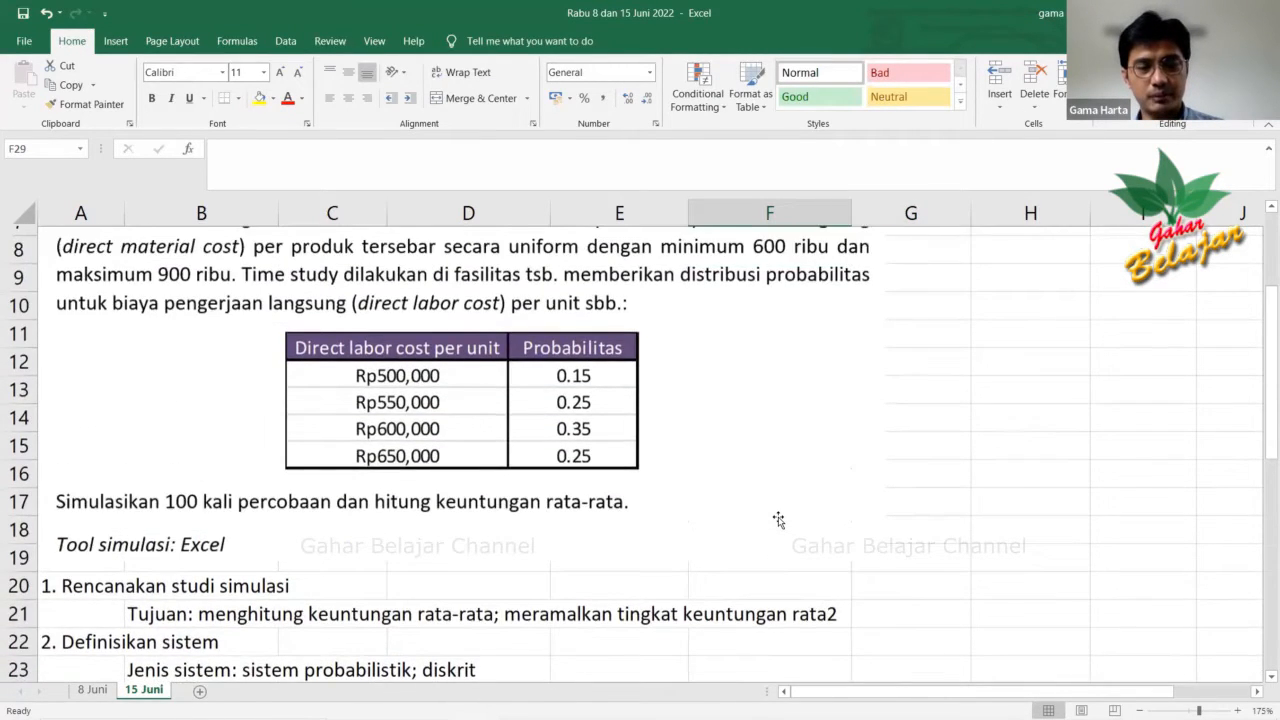
{"action": "scroll", "coordinate": [778, 520], "scroll_direction": "up", "scroll_amount": 1}
{"action": "scroll", "coordinate": [778, 518], "scroll_direction": "down", "scroll_amount": 4}
{"action": "scroll", "coordinate": [778, 517], "scroll_direction": "down", "scroll_amount": 2}
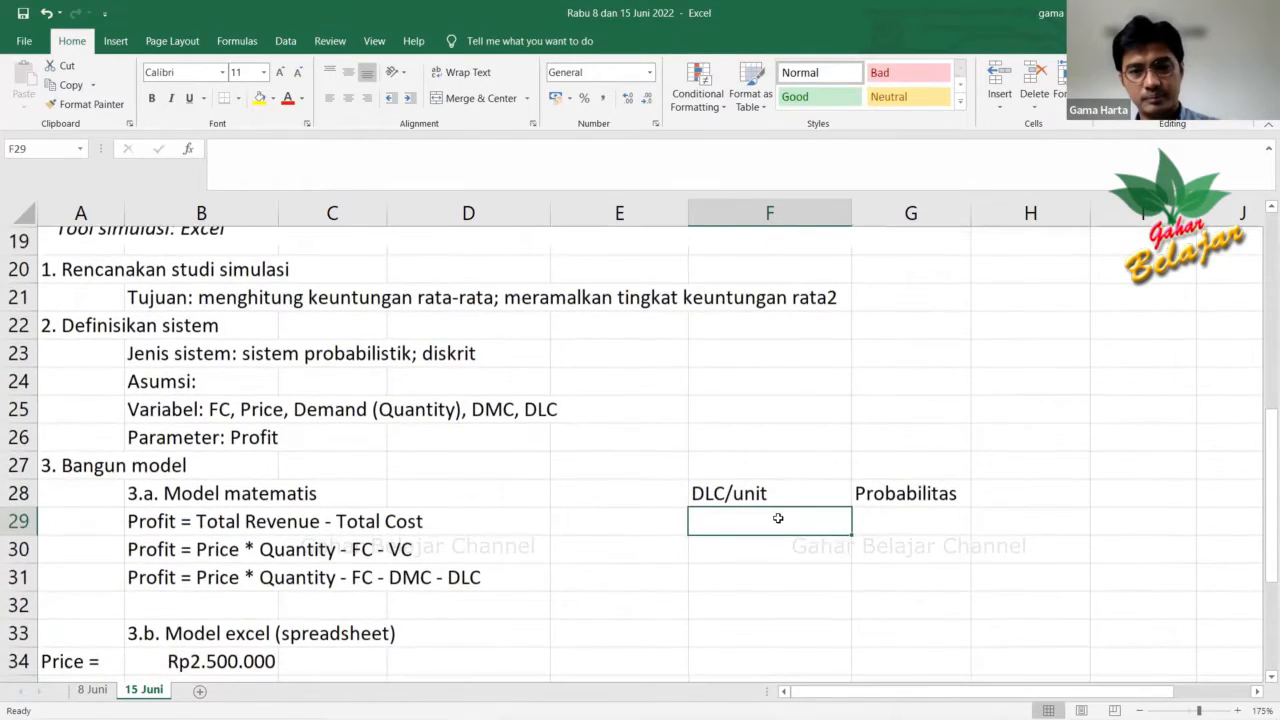
{"action": "type", "text": "500000"}
{"action": "key", "text": "Return"}
{"action": "left_click", "coordinate": [785, 521]}
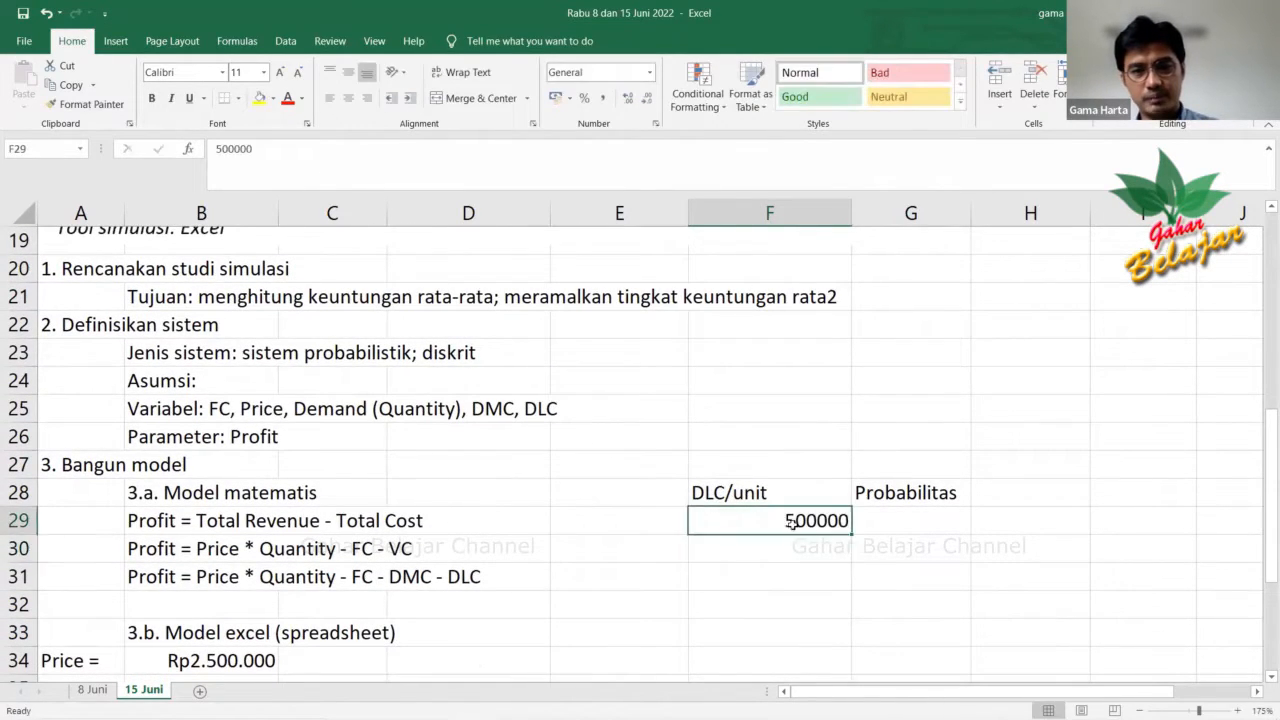
{"action": "left_click_drag", "start_coordinate": [849, 535], "coordinate": [845, 551]}
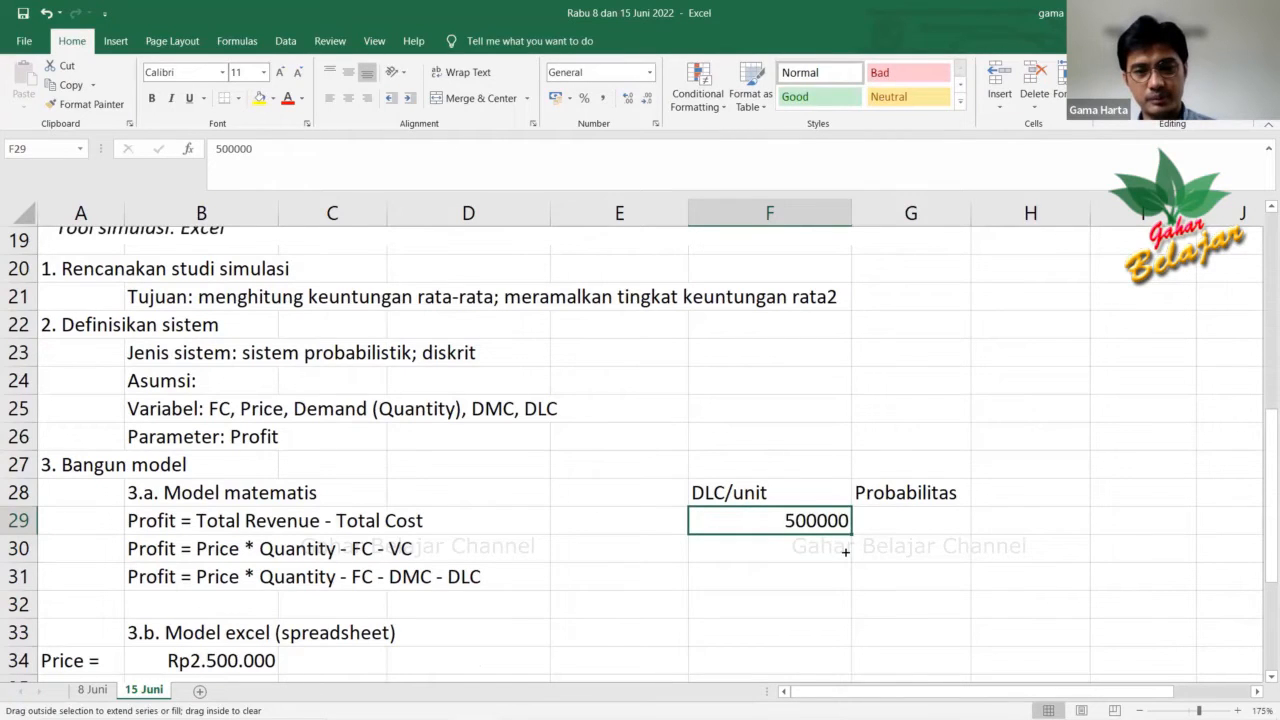
{"action": "left_click_drag", "start_coordinate": [841, 624], "coordinate": [841, 604]}
Change the DLC/unit values to 550000 in F30, 600000 in F31 and 650000 in F32, following the problem's table.
{"action": "scroll", "coordinate": [569, 474], "scroll_direction": "up", "scroll_amount": 5}
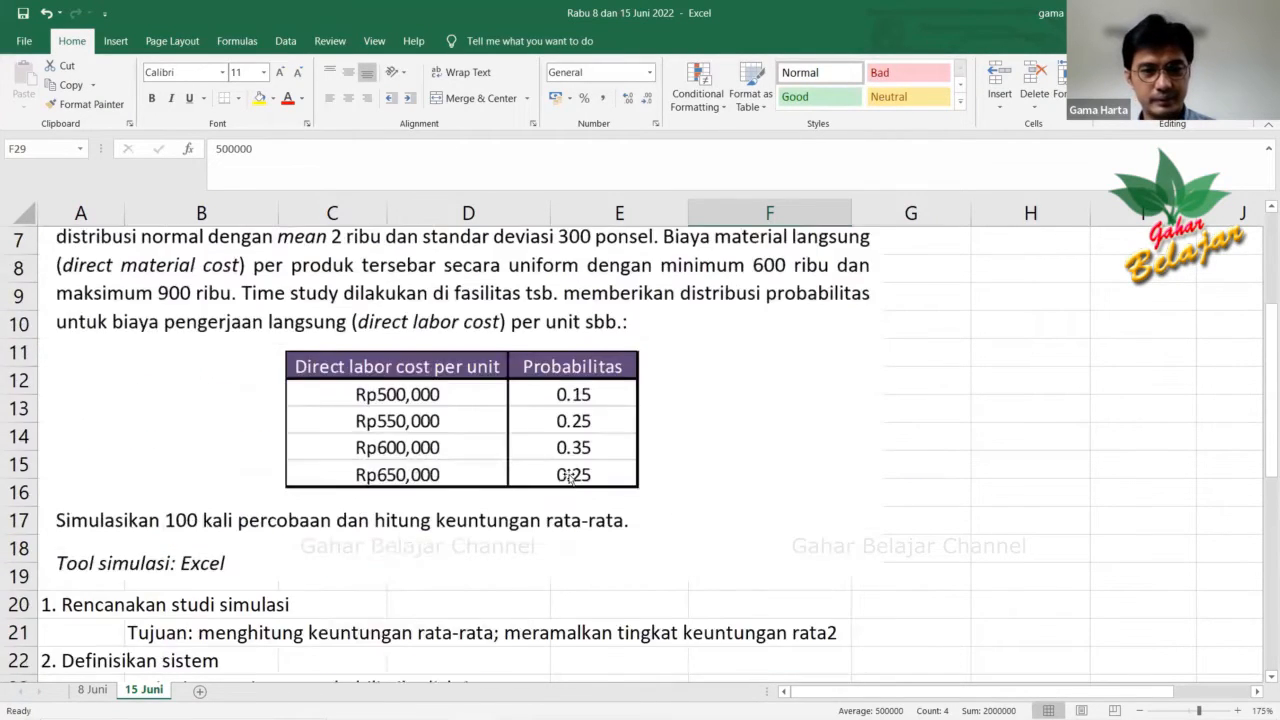
{"action": "scroll", "coordinate": [569, 474], "scroll_direction": "down", "scroll_amount": 5}
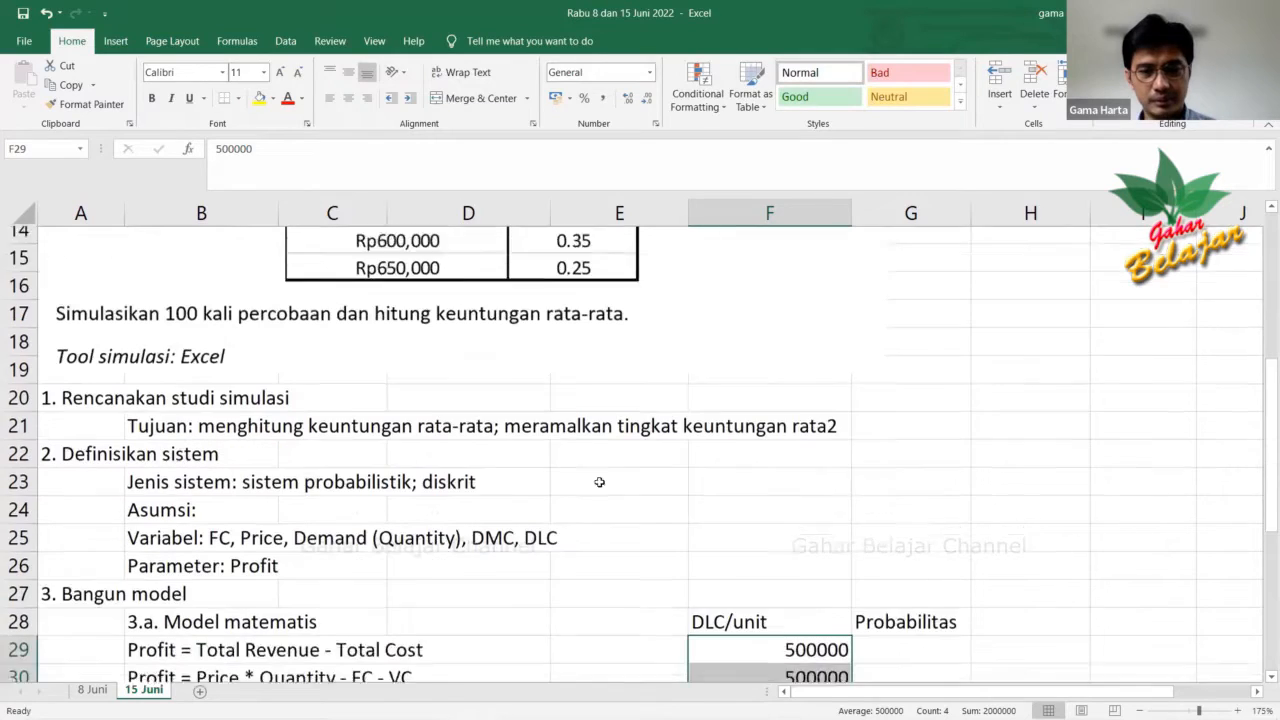
{"action": "double_click", "coordinate": [805, 556]}
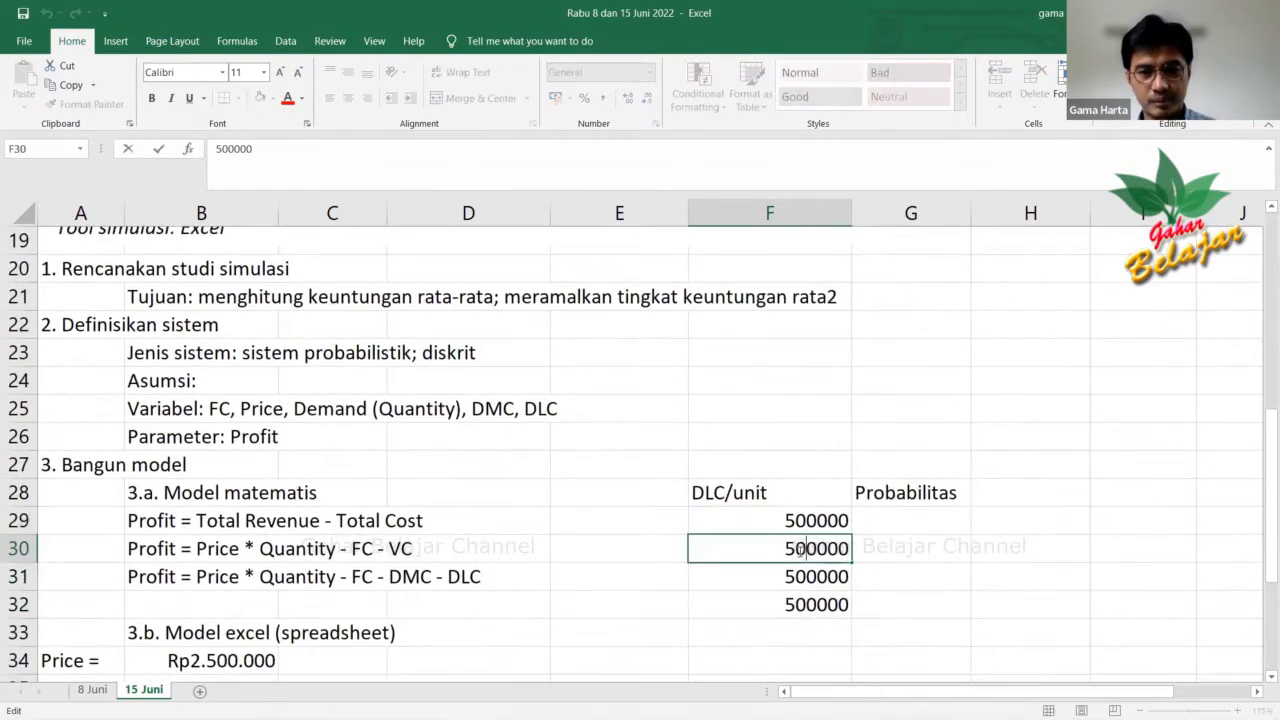
{"action": "type", "text": "5"}
{"action": "key", "text": "Delete"}
{"action": "left_click", "coordinate": [800, 580]}
{"action": "double_click", "coordinate": [797, 578]}
{"action": "left_click_drag", "start_coordinate": [797, 578], "coordinate": [787, 578]}
{"action": "type", "text": "6"}
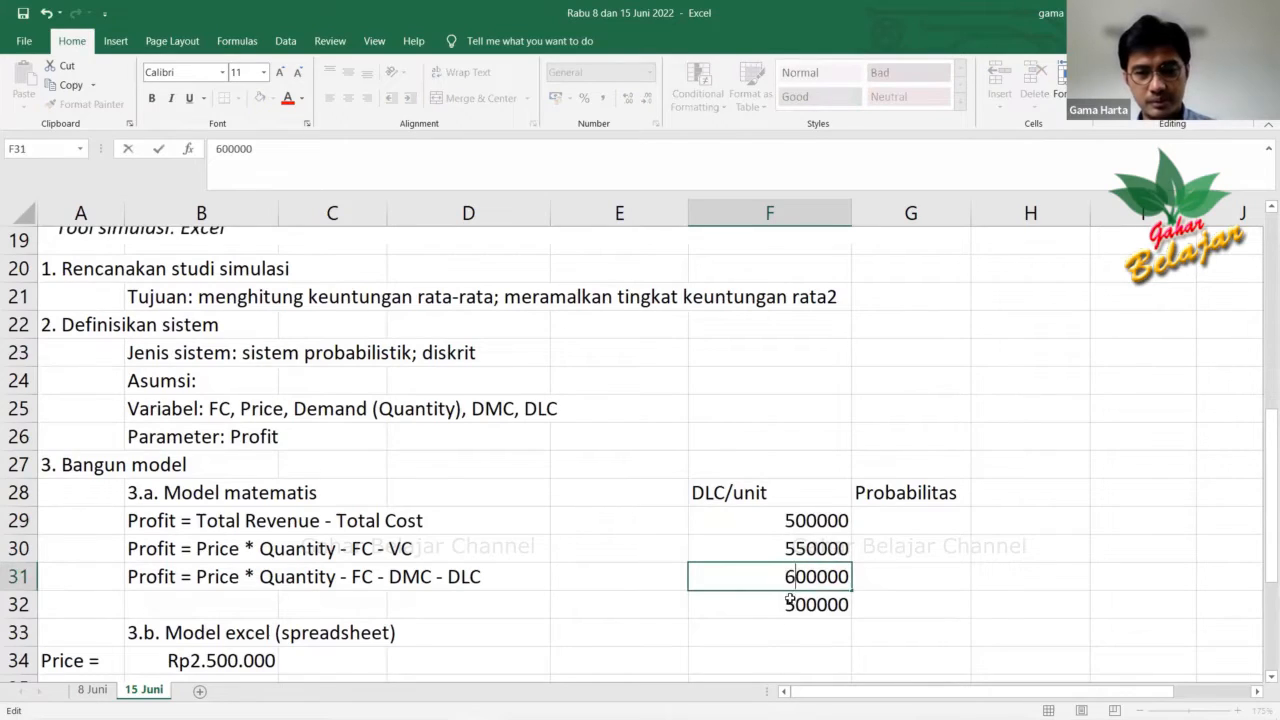
{"action": "double_click", "coordinate": [797, 606]}
{"action": "left_click_drag", "start_coordinate": [803, 605], "coordinate": [779, 607]}
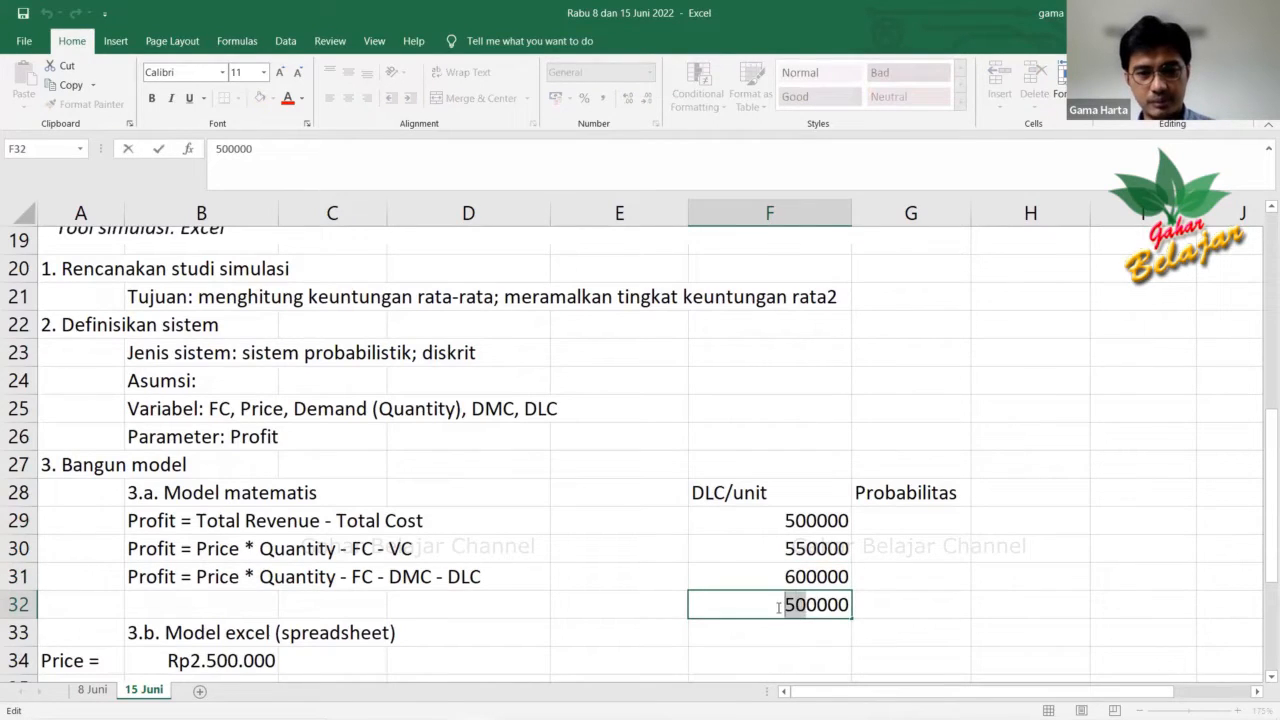
{"action": "type", "text": "65"}
{"action": "left_click", "coordinate": [884, 604]}
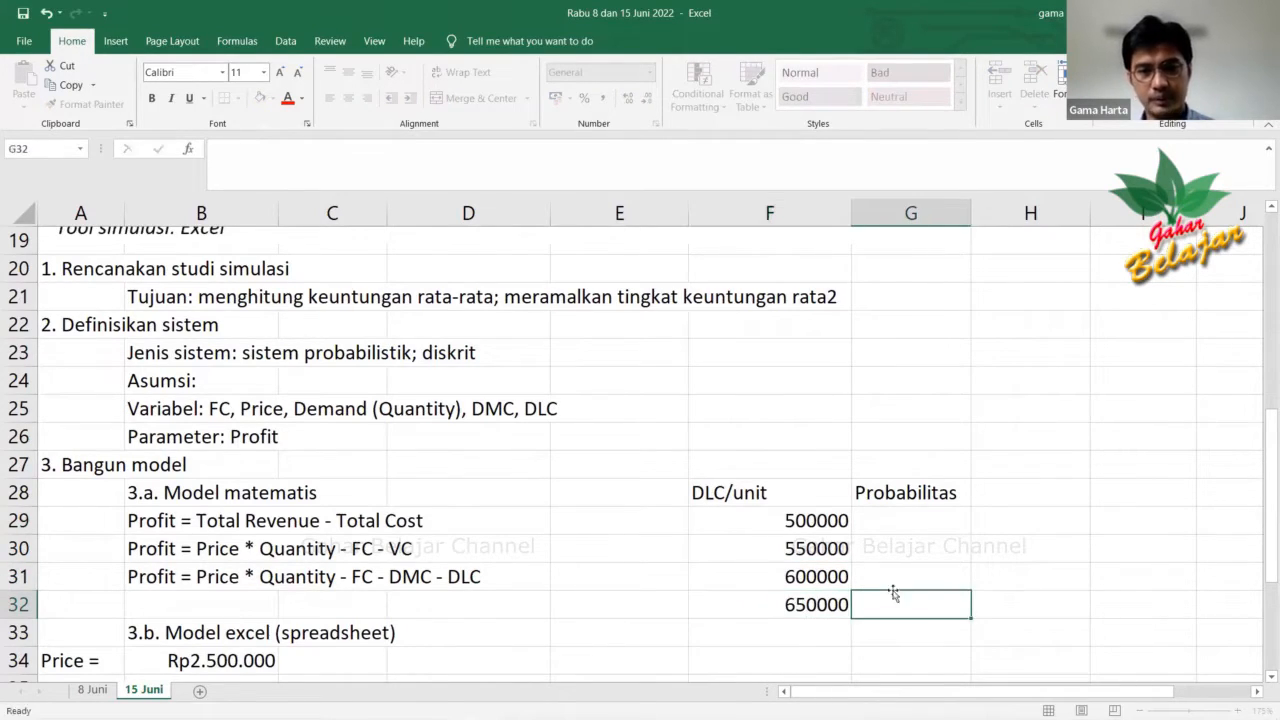
Format the DLC/unit values in F29:F32 as Currency and center them.
{"action": "scroll", "coordinate": [836, 520], "scroll_direction": "up", "scroll_amount": 1}
{"action": "scroll", "coordinate": [830, 520], "scroll_direction": "down", "scroll_amount": 1}
{"action": "left_click_drag", "start_coordinate": [825, 520], "coordinate": [825, 604]}
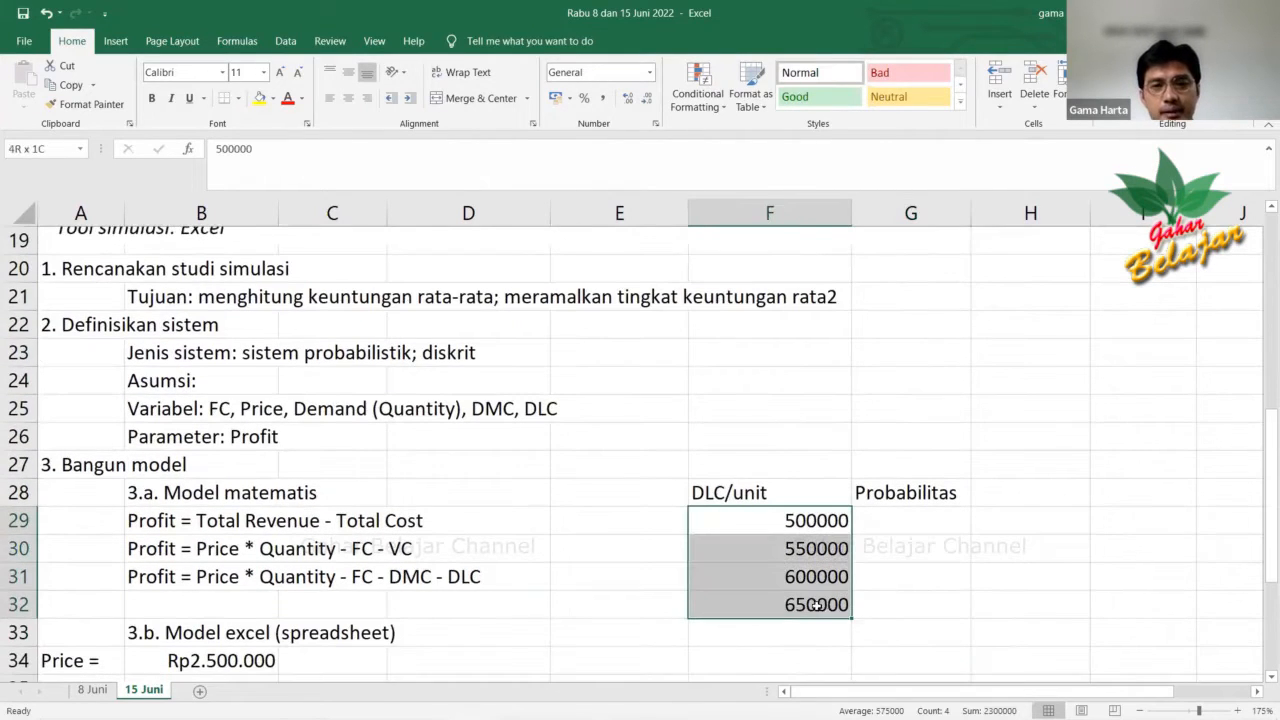
{"action": "left_click", "coordinate": [649, 72]}
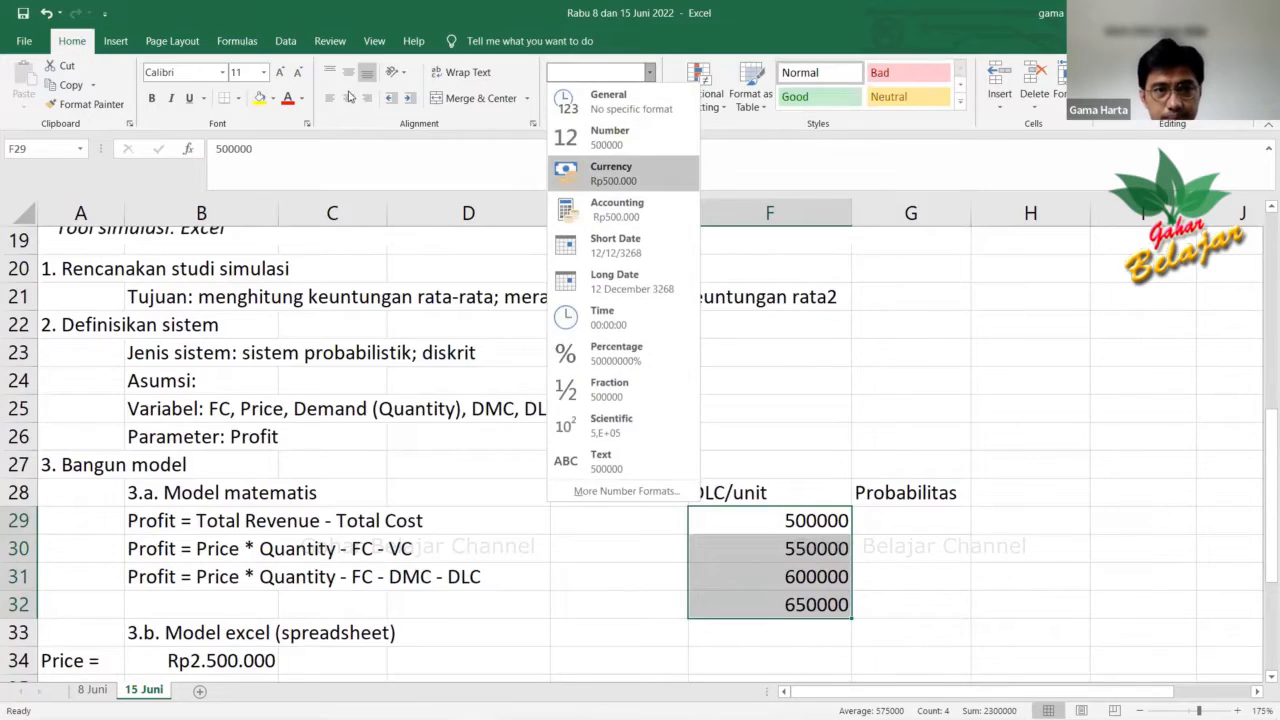
{"action": "left_click", "coordinate": [610, 166]}
{"action": "left_click", "coordinate": [921, 528]}
{"action": "left_click", "coordinate": [866, 546]}
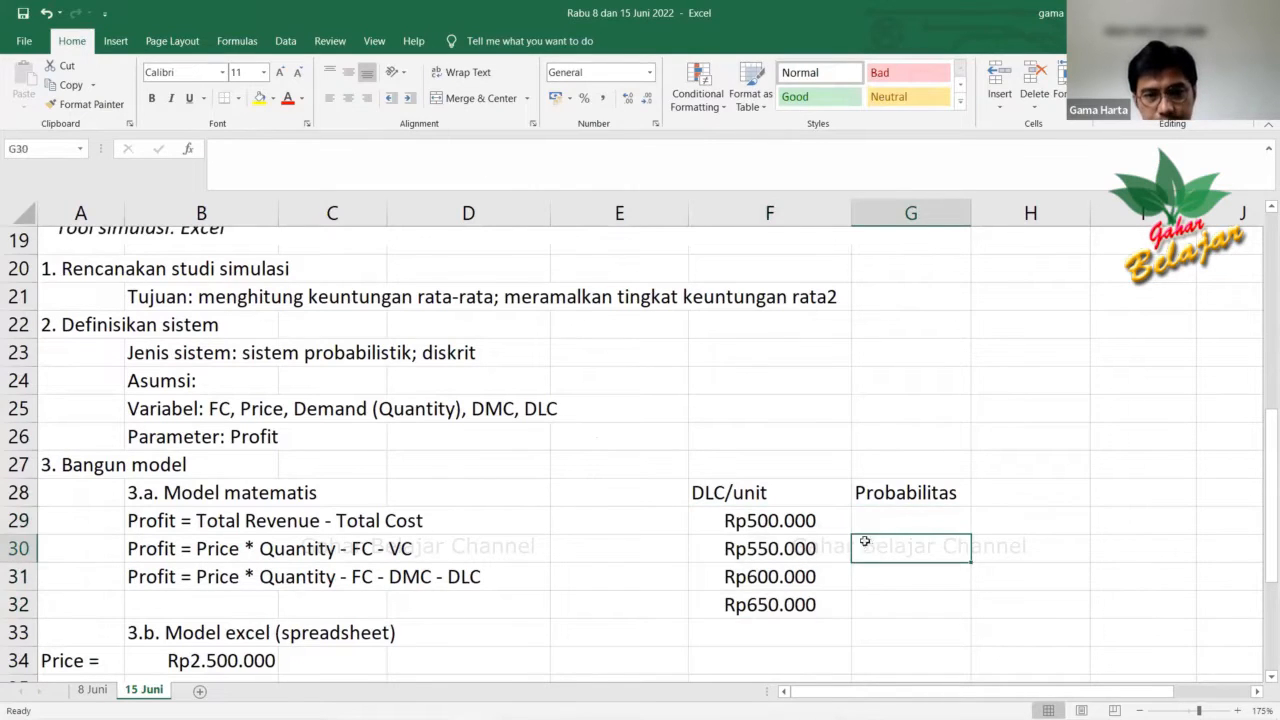
Center the DLC/unit and Probabilitas headings in row 28.
{"action": "left_click", "coordinate": [805, 490]}
{"action": "left_click", "coordinate": [867, 490], "text": "shift"}
{"action": "left_click_drag", "start_coordinate": [662, 490], "coordinate": [865, 496]}
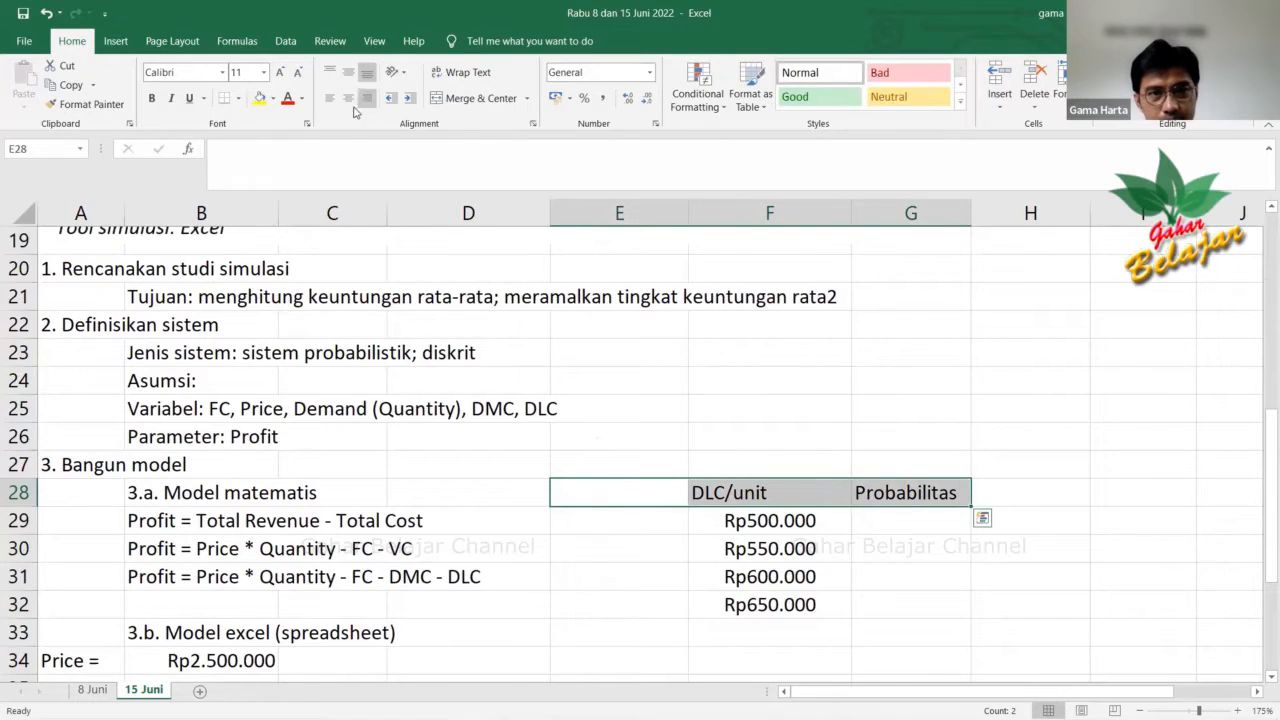
{"action": "left_click", "coordinate": [791, 430]}
Enter the probability 0,15 in G29 and fill it down to G32.
{"action": "scroll", "coordinate": [791, 428], "scroll_direction": "up", "scroll_amount": 4}
{"action": "scroll", "coordinate": [791, 428], "scroll_direction": "down", "scroll_amount": 3}
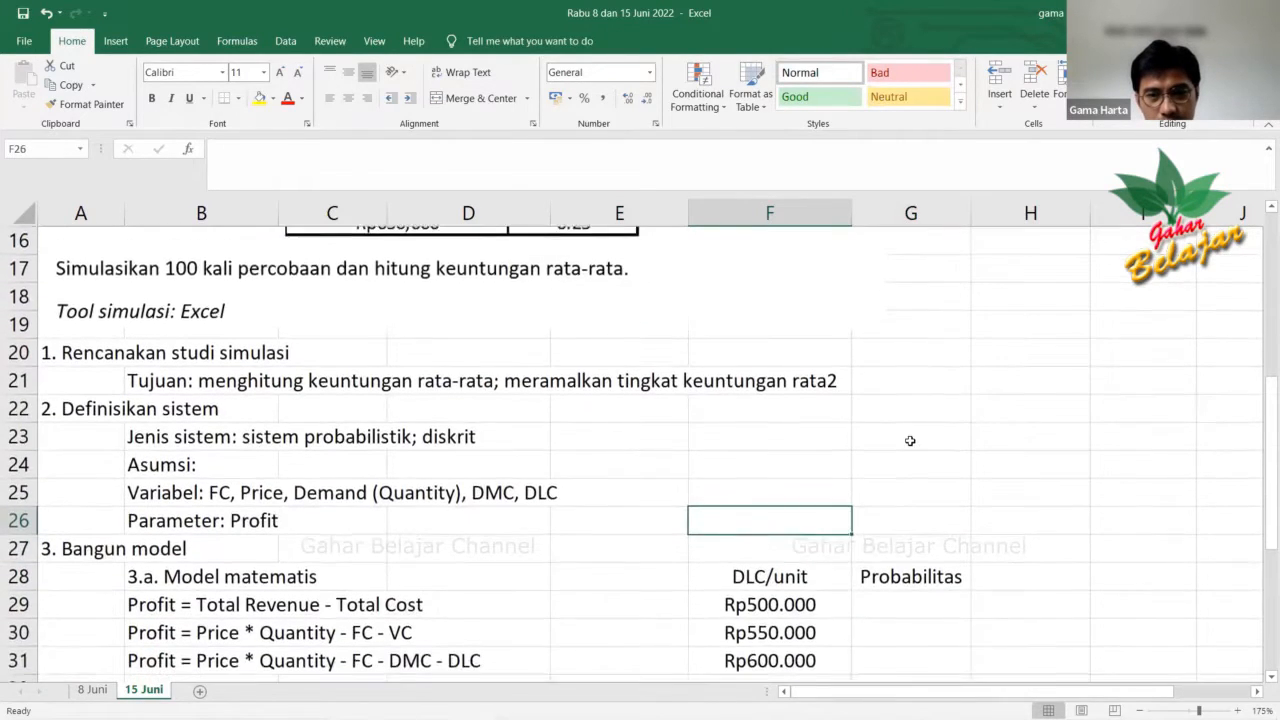
{"action": "scroll", "coordinate": [910, 440], "scroll_direction": "down", "scroll_amount": 2}
{"action": "left_click", "coordinate": [910, 436]}
{"action": "type", "text": "0,15"}
{"action": "key", "text": "Return"}
{"action": "left_click", "coordinate": [950, 445]}
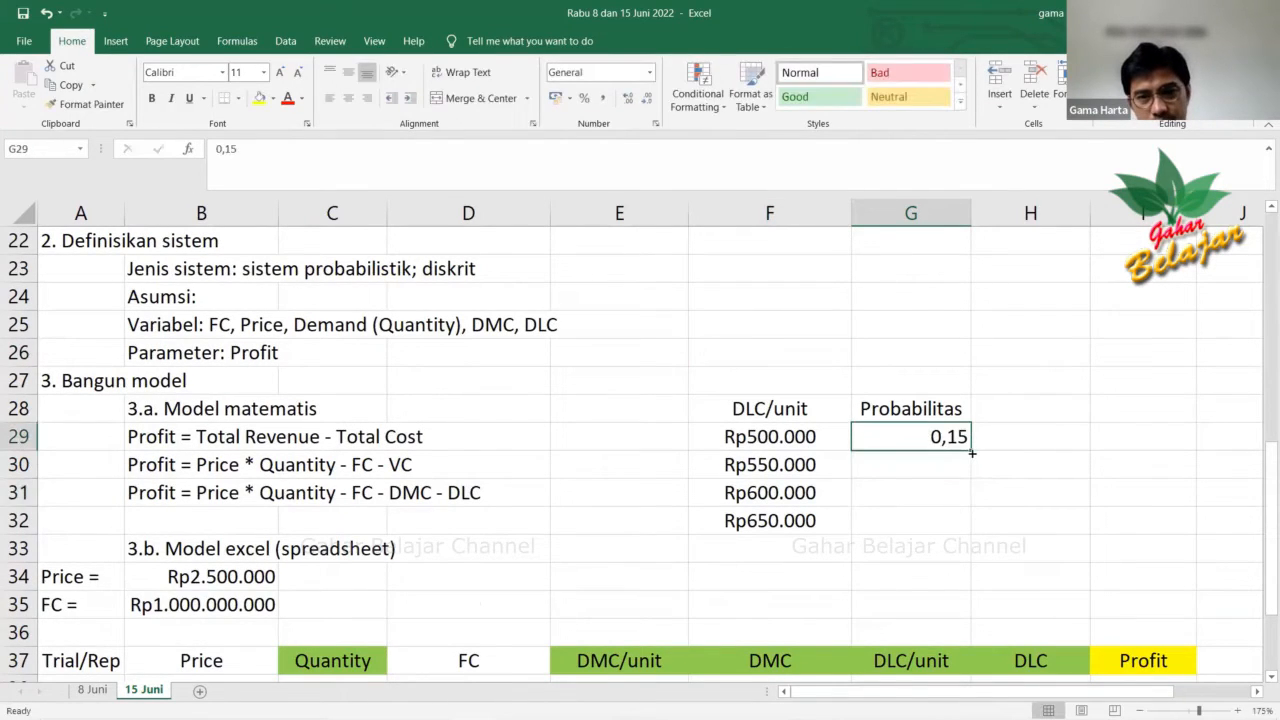
{"action": "left_click_drag", "start_coordinate": [972, 453], "coordinate": [969, 466]}
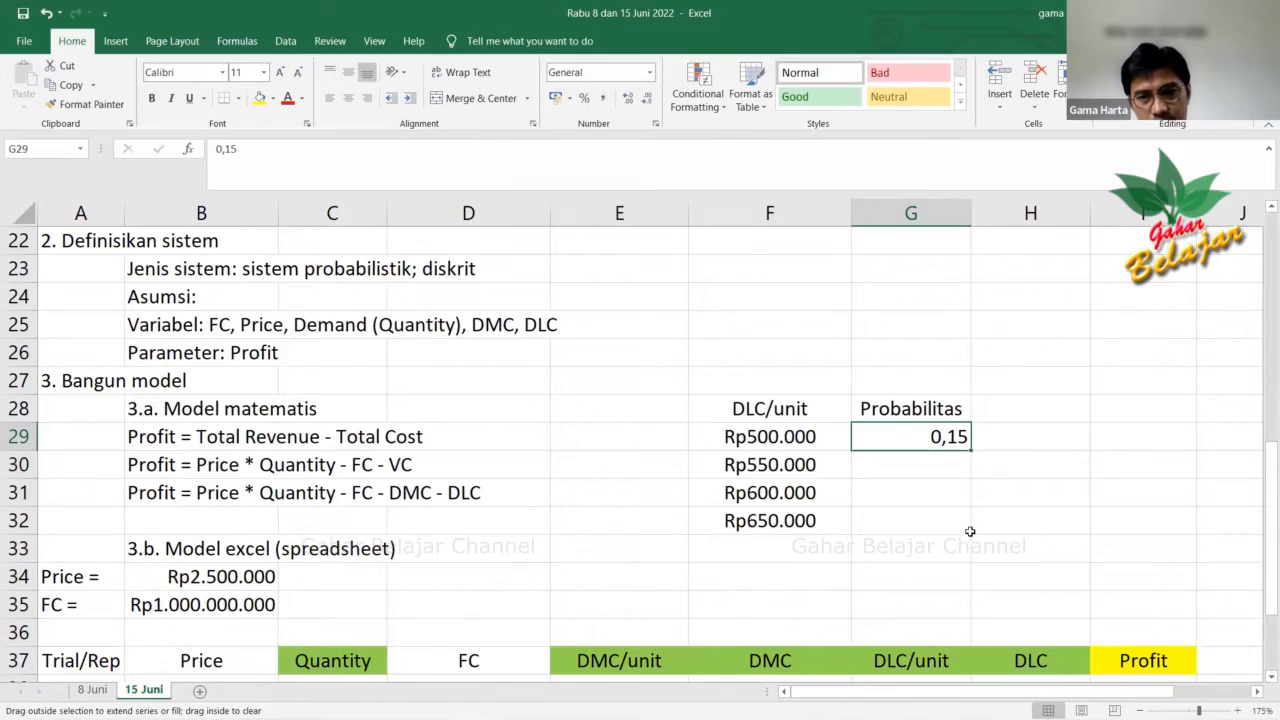
{"action": "left_click_drag", "start_coordinate": [970, 531], "coordinate": [970, 528]}
Change the probabilities to 0,25 in G30, 0,35 in G31 and 0,25 in G32, following the problem's table.
{"action": "double_click", "coordinate": [950, 464]}
{"action": "key", "text": "BackSpace"}
{"action": "type", "text": "25"}
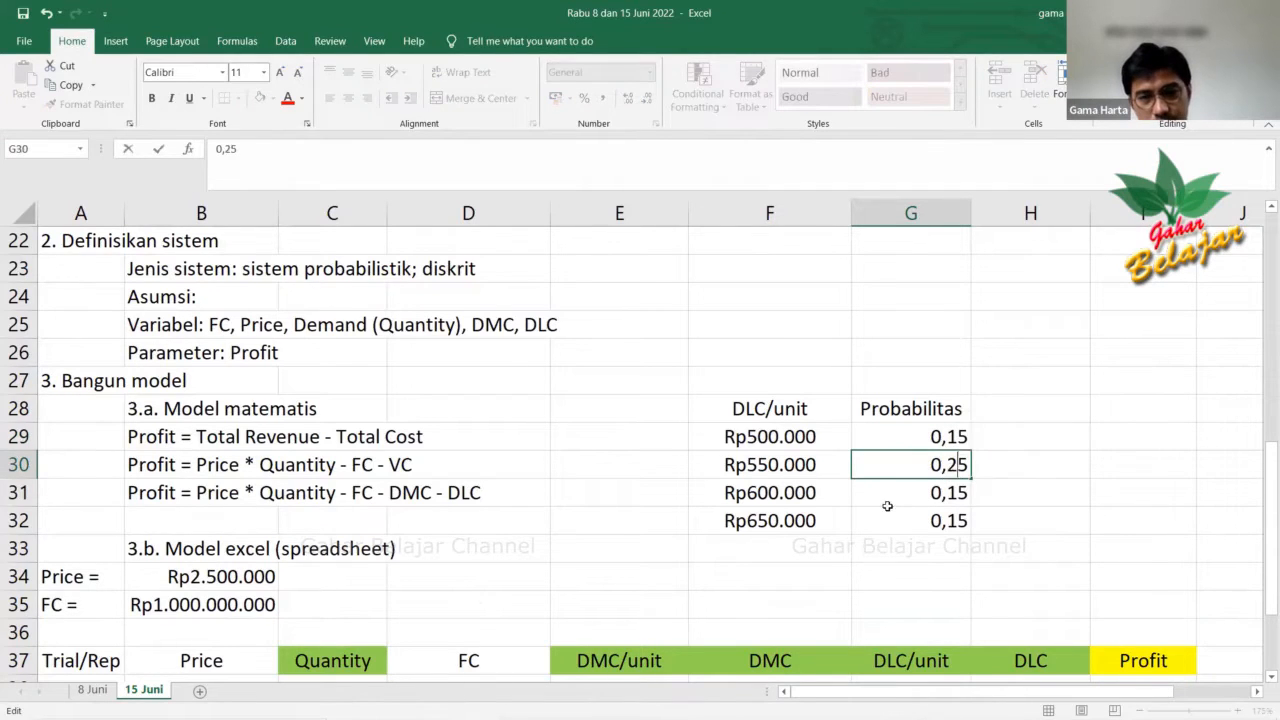
{"action": "key", "text": "Return"}
{"action": "key", "text": "Return"}
{"action": "scroll", "coordinate": [795, 457], "scroll_direction": "up", "scroll_amount": 3}
{"action": "scroll", "coordinate": [795, 457], "scroll_direction": "up", "scroll_amount": 1}
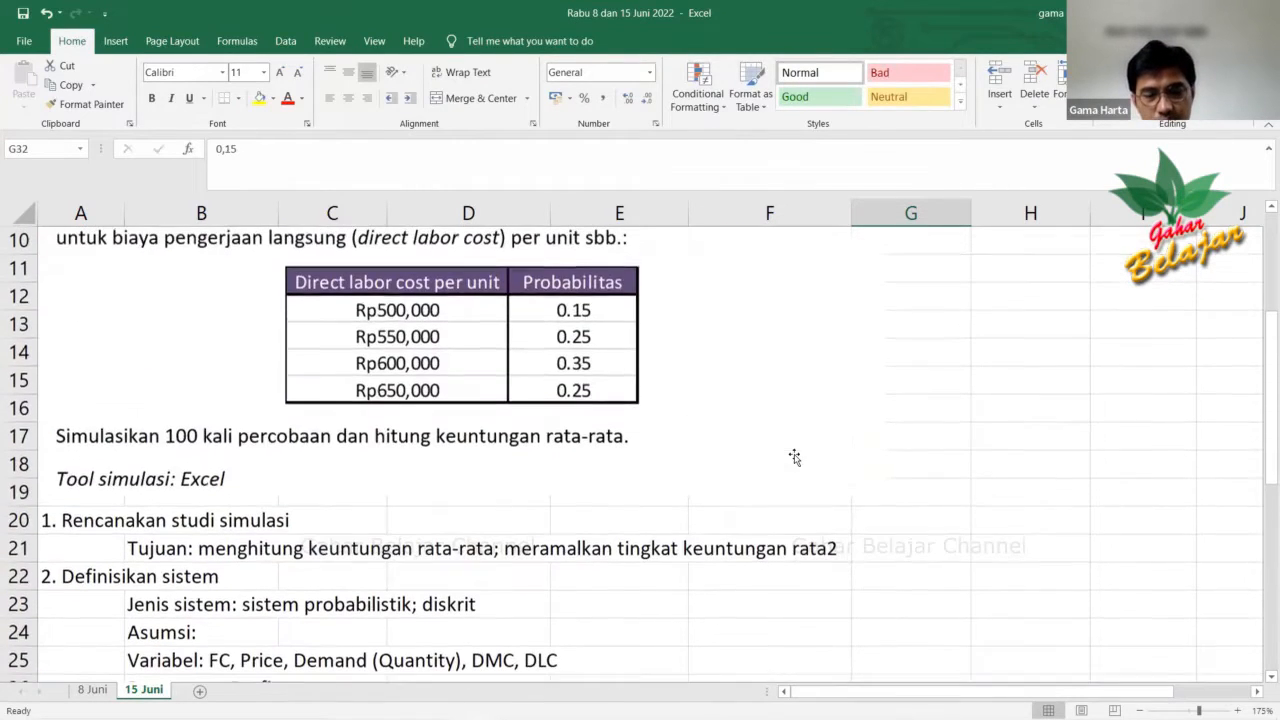
{"action": "scroll", "coordinate": [955, 466], "scroll_direction": "down", "scroll_amount": 3}
{"action": "scroll", "coordinate": [952, 492], "scroll_direction": "down", "scroll_amount": 2}
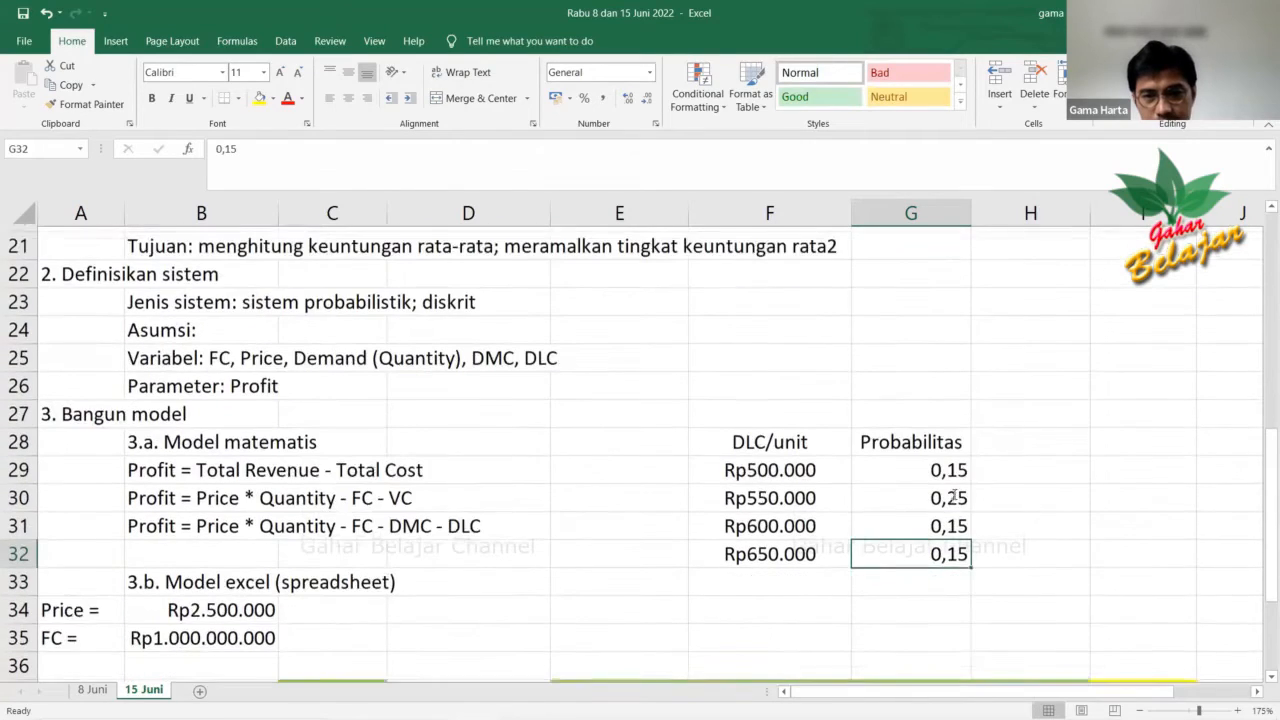
{"action": "key", "text": "Up"}
{"action": "type", "text": "0,35"}
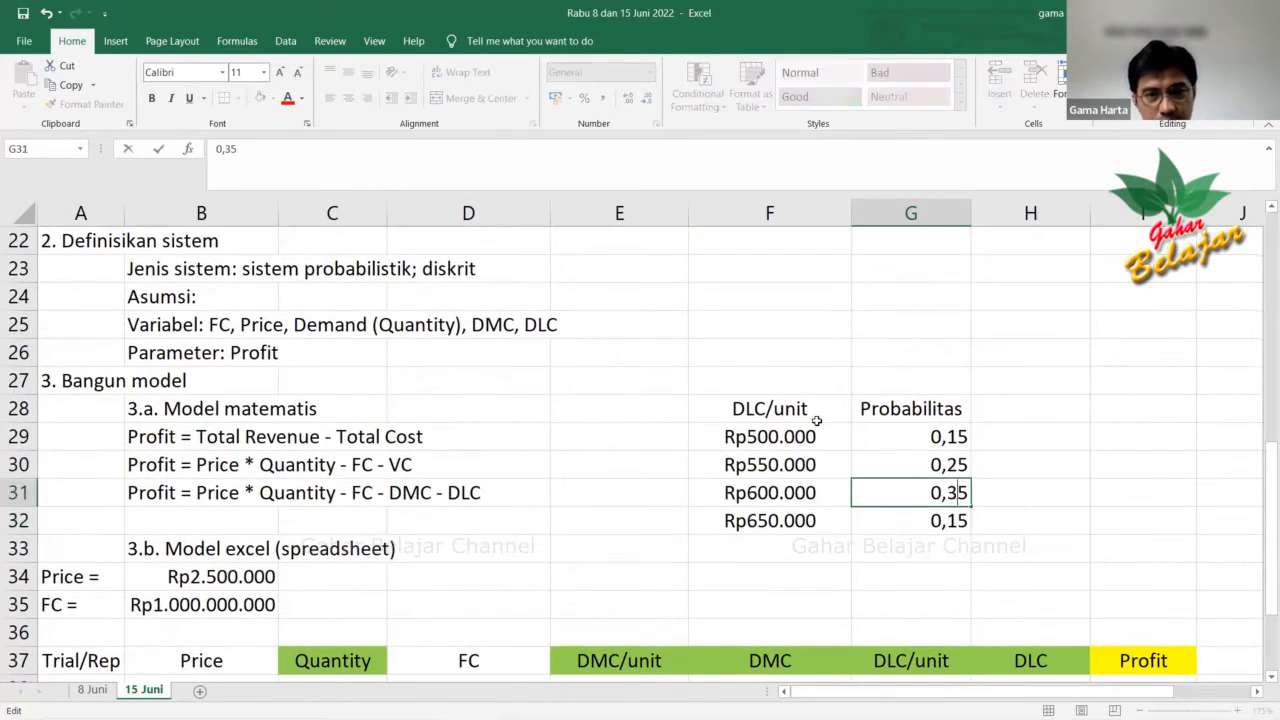
{"action": "key", "text": "Return"}
{"action": "scroll", "coordinate": [951, 442], "scroll_direction": "up", "scroll_amount": 4}
{"action": "scroll", "coordinate": [951, 442], "scroll_direction": "down", "scroll_amount": 5}
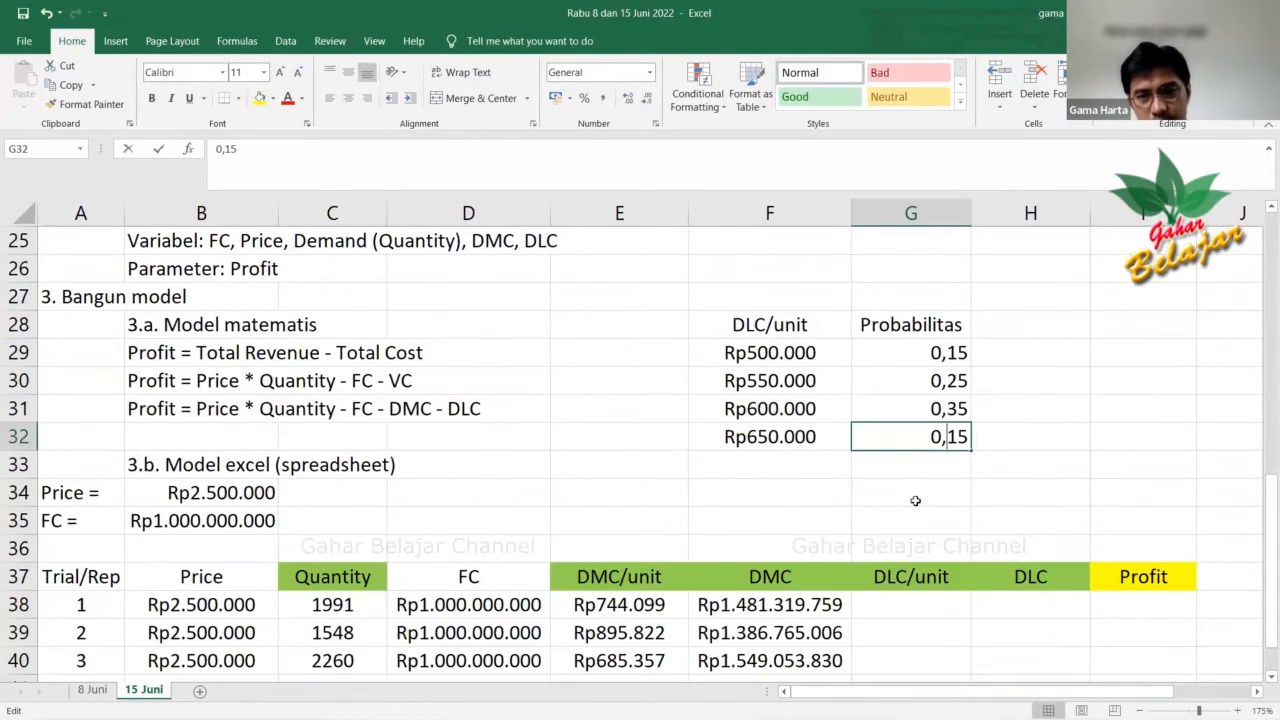
{"action": "type", "text": "0,25"}
{"action": "key", "text": "Return"}
Center the probability values in G29:G32.
{"action": "left_click_drag", "start_coordinate": [910, 352], "coordinate": [910, 436]}
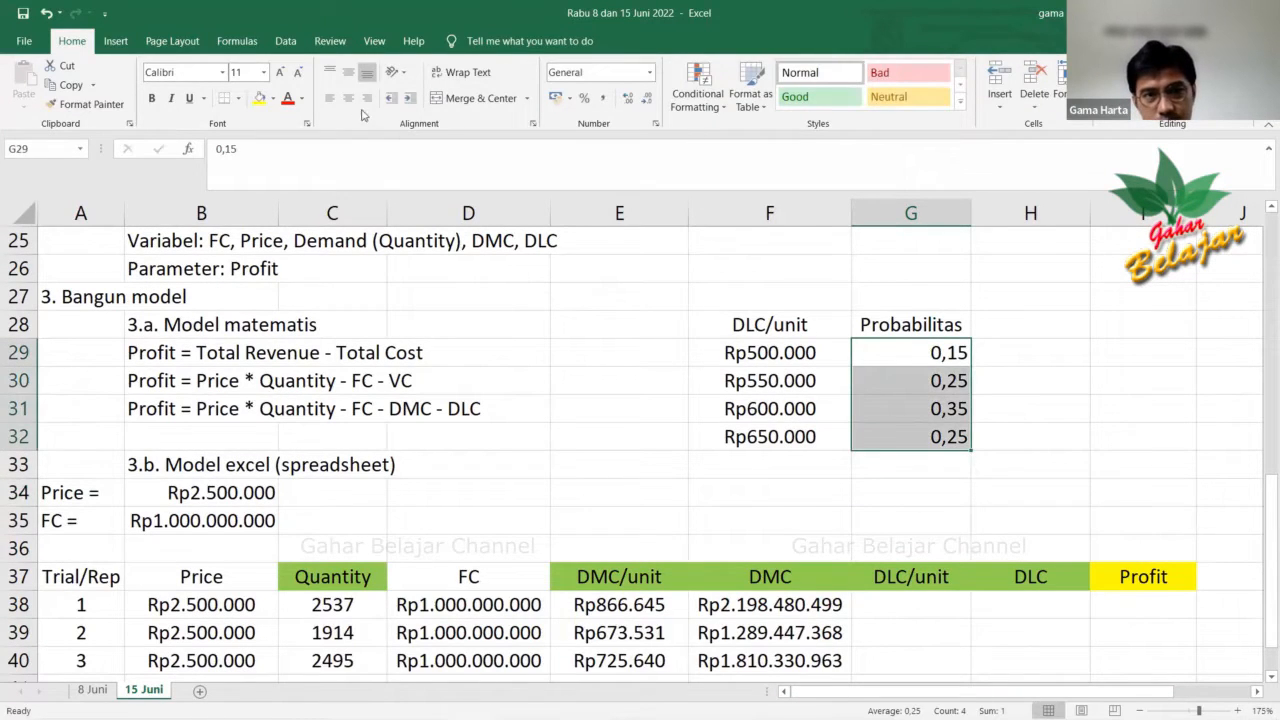
{"action": "left_click", "coordinate": [348, 98]}
{"action": "left_click", "coordinate": [769, 430]}
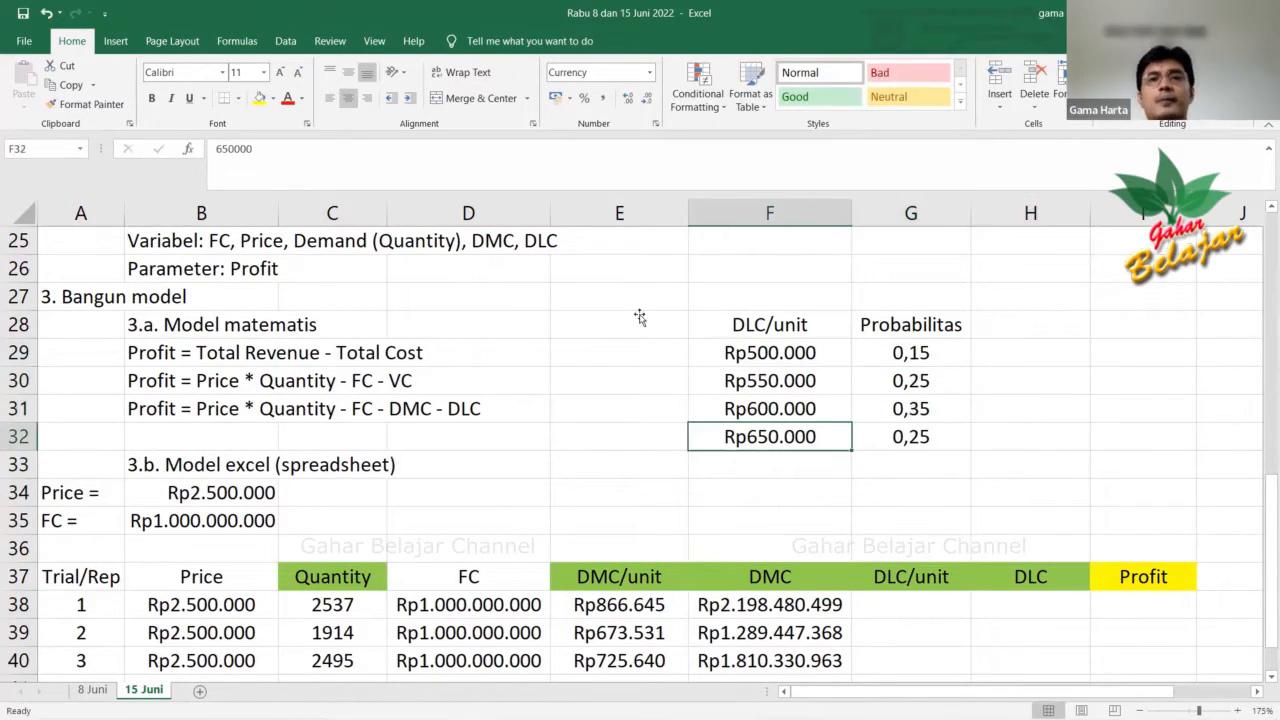
Examine the DLC/unit and Probabilitas table in F28:G32 alongside the DLC/unit column of the trial table starting at G38.
{"action": "left_click", "coordinate": [1023, 426]}
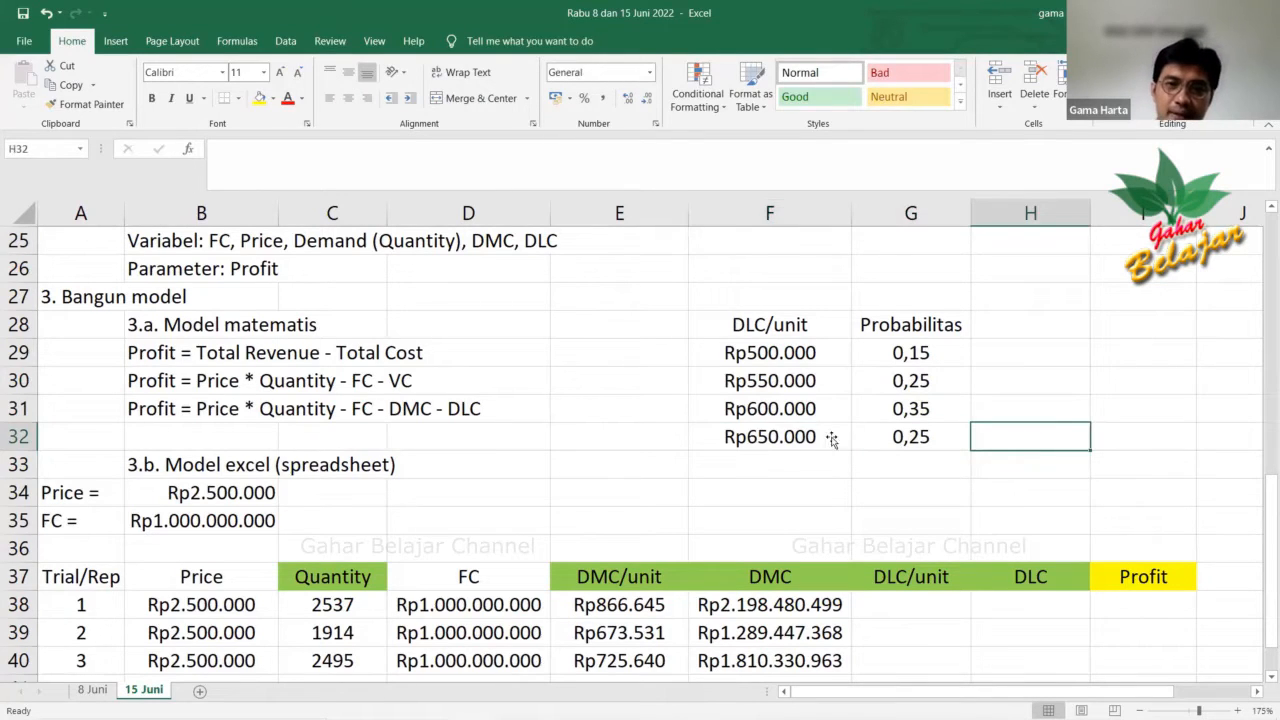
{"action": "left_click", "coordinate": [793, 458]}
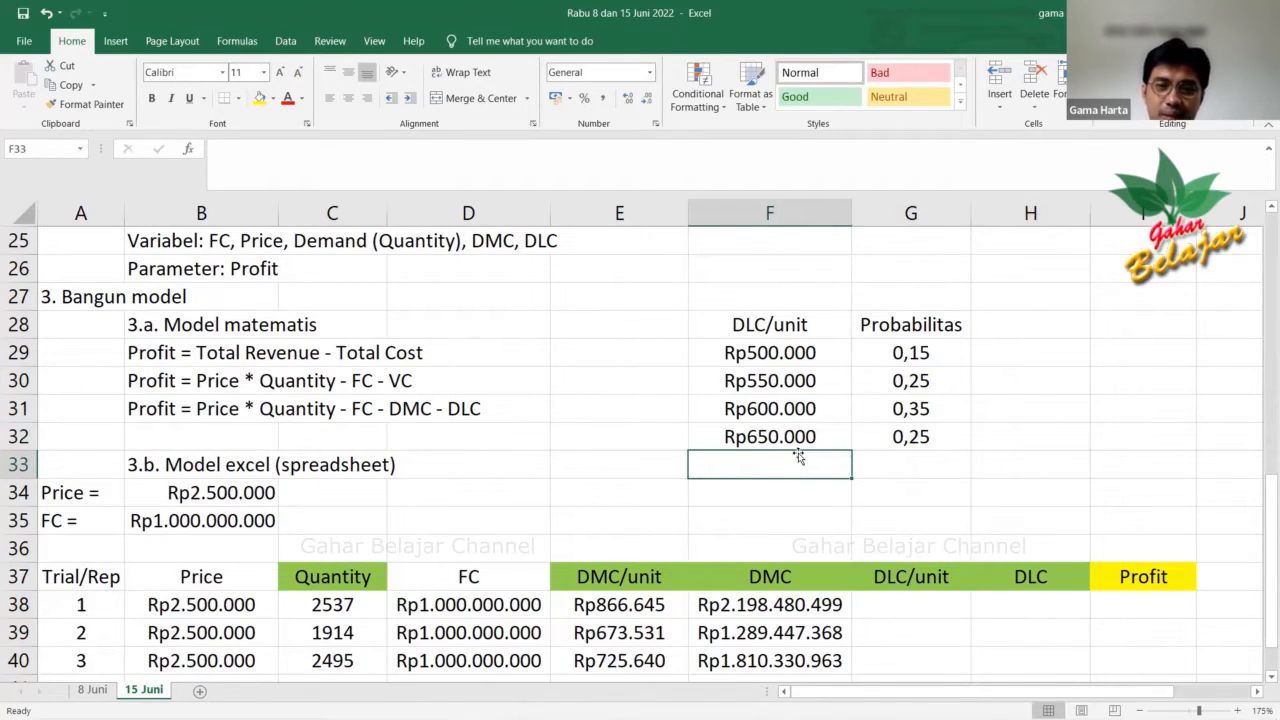
{"action": "scroll", "coordinate": [798, 456], "scroll_direction": "down", "scroll_amount": 1}
{"action": "left_click", "coordinate": [926, 406]}
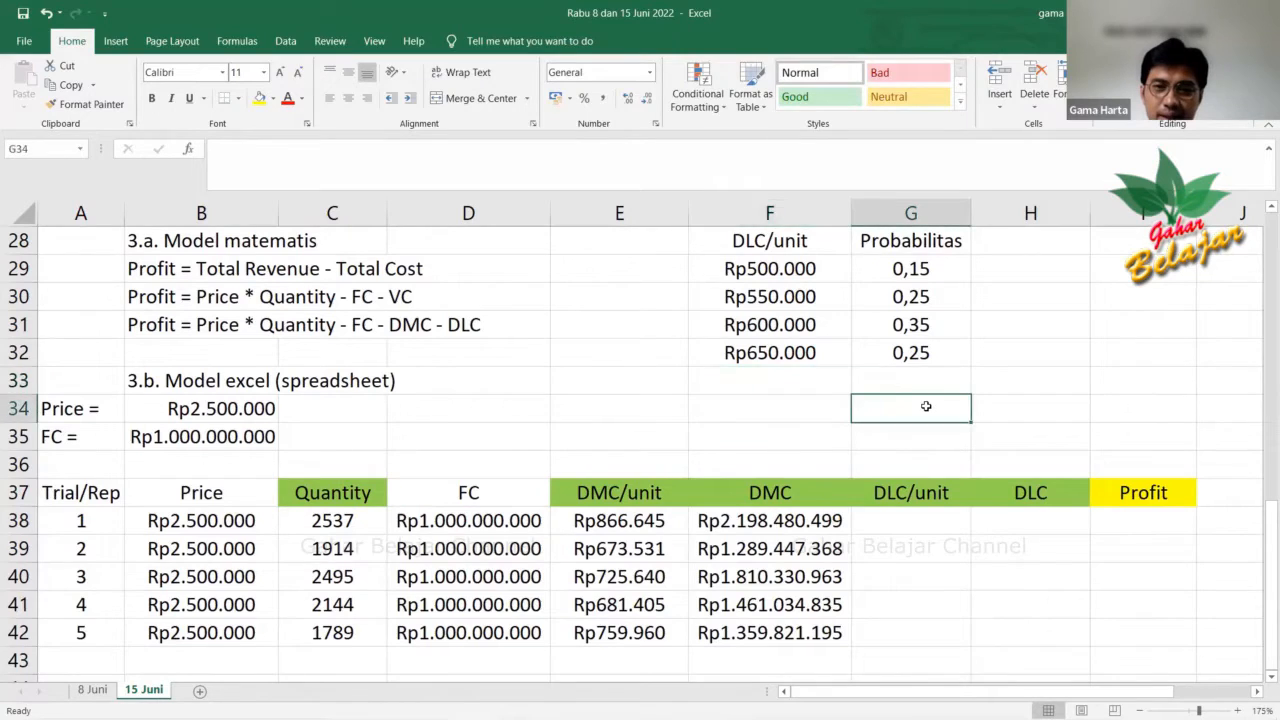
{"action": "scroll", "coordinate": [926, 406], "scroll_direction": "up", "scroll_amount": 1}
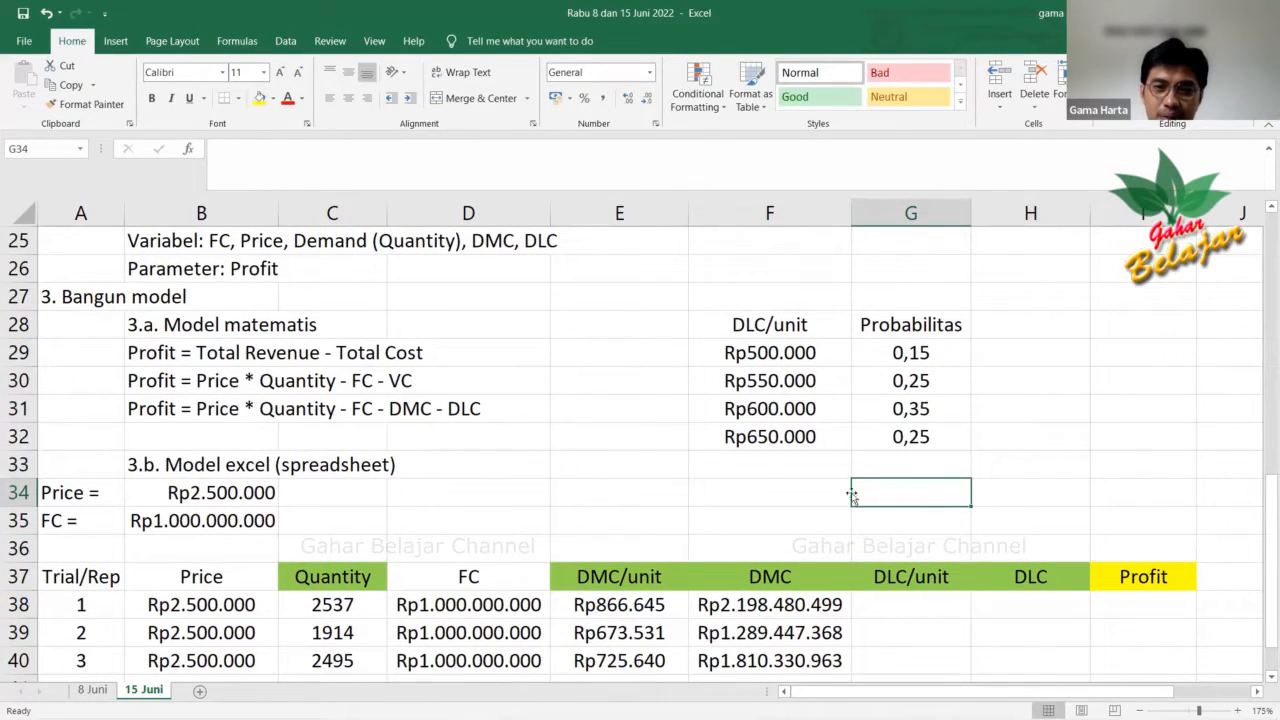
{"action": "left_click", "coordinate": [913, 604]}
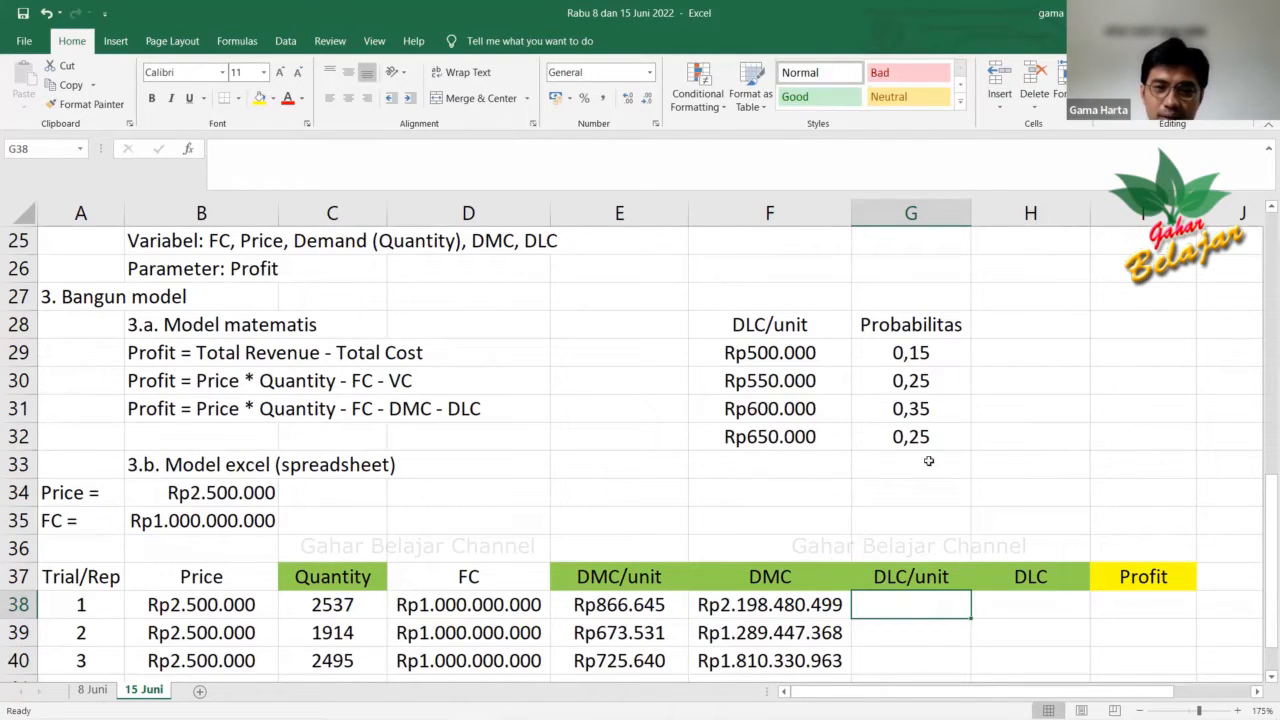
{"action": "left_click_drag", "start_coordinate": [773, 345], "coordinate": [773, 436]}
{"action": "left_click", "coordinate": [776, 374]}
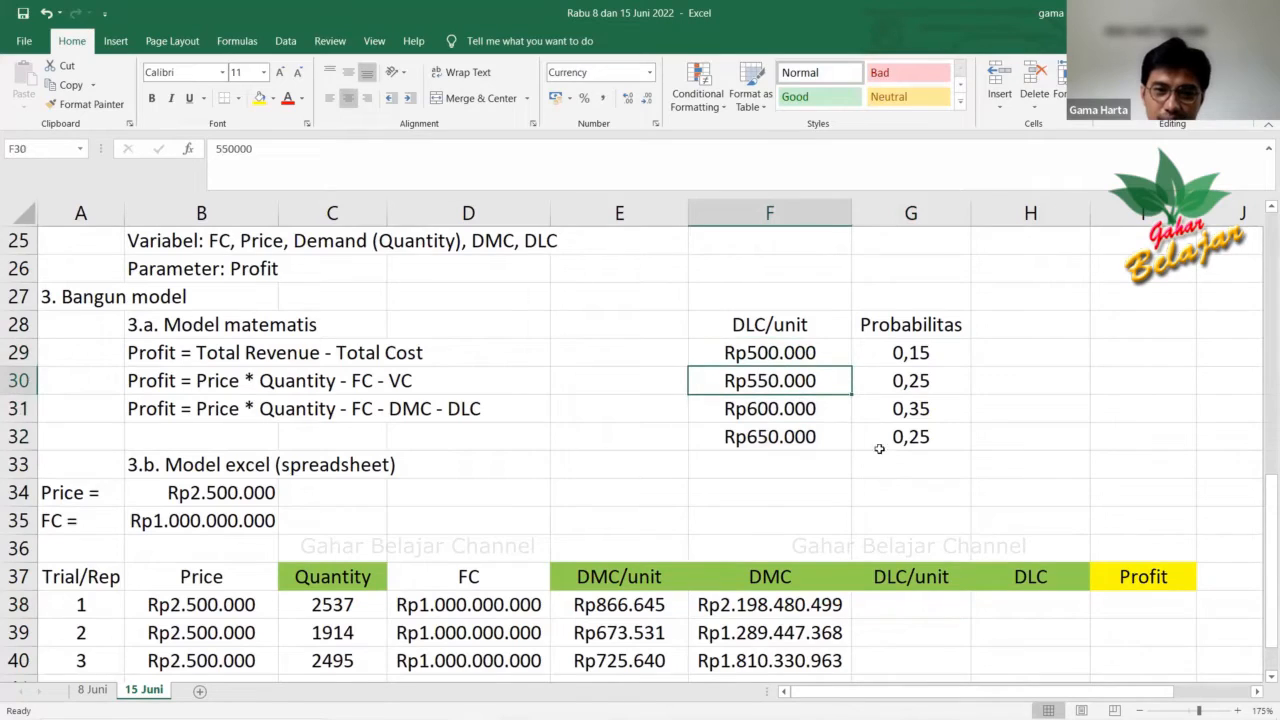
{"action": "scroll", "coordinate": [860, 440], "scroll_direction": "down", "scroll_amount": 1}
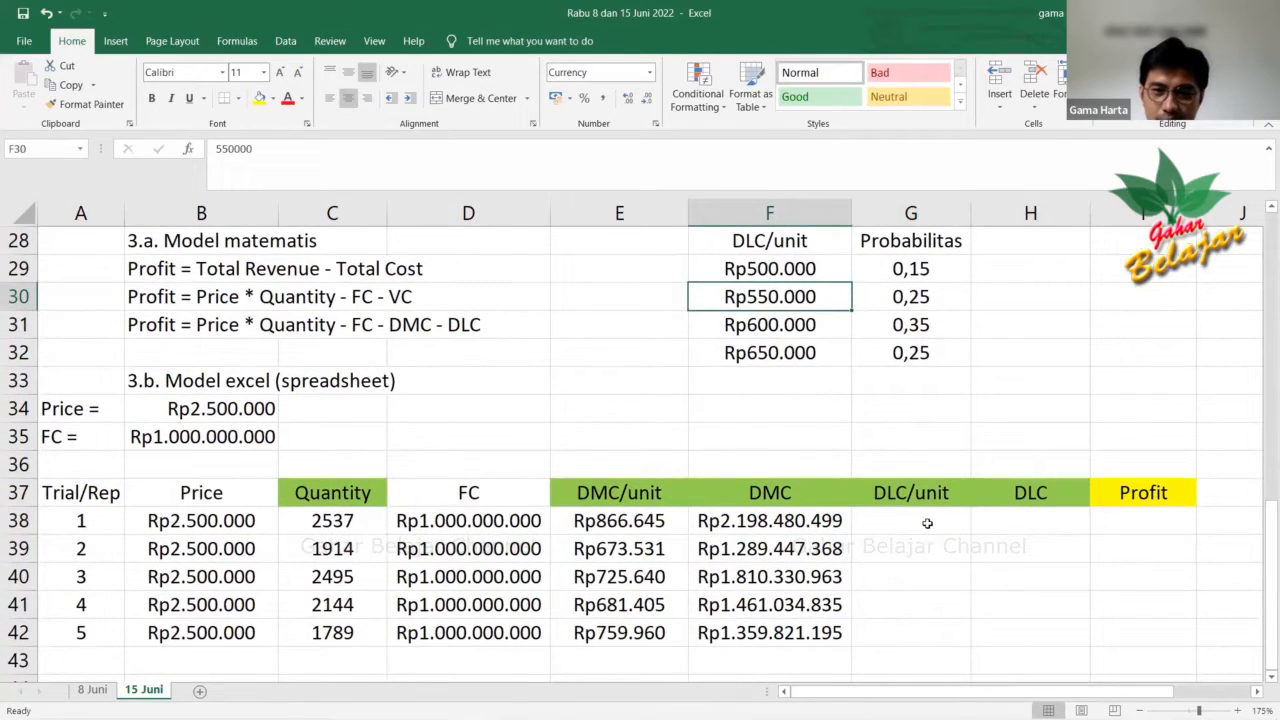
{"action": "left_click", "coordinate": [927, 523]}
{"action": "scroll", "coordinate": [926, 523], "scroll_direction": "up", "scroll_amount": 1}
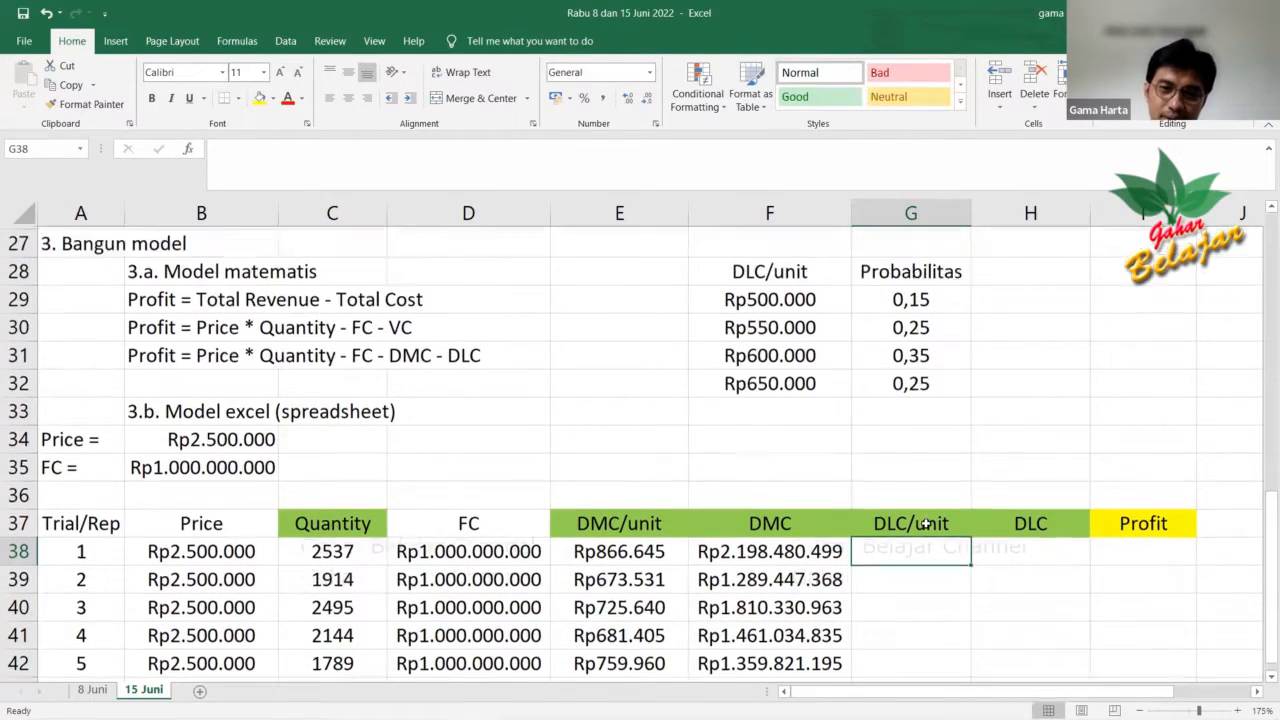
{"action": "scroll", "coordinate": [925, 519], "scroll_direction": "down", "scroll_amount": 1}
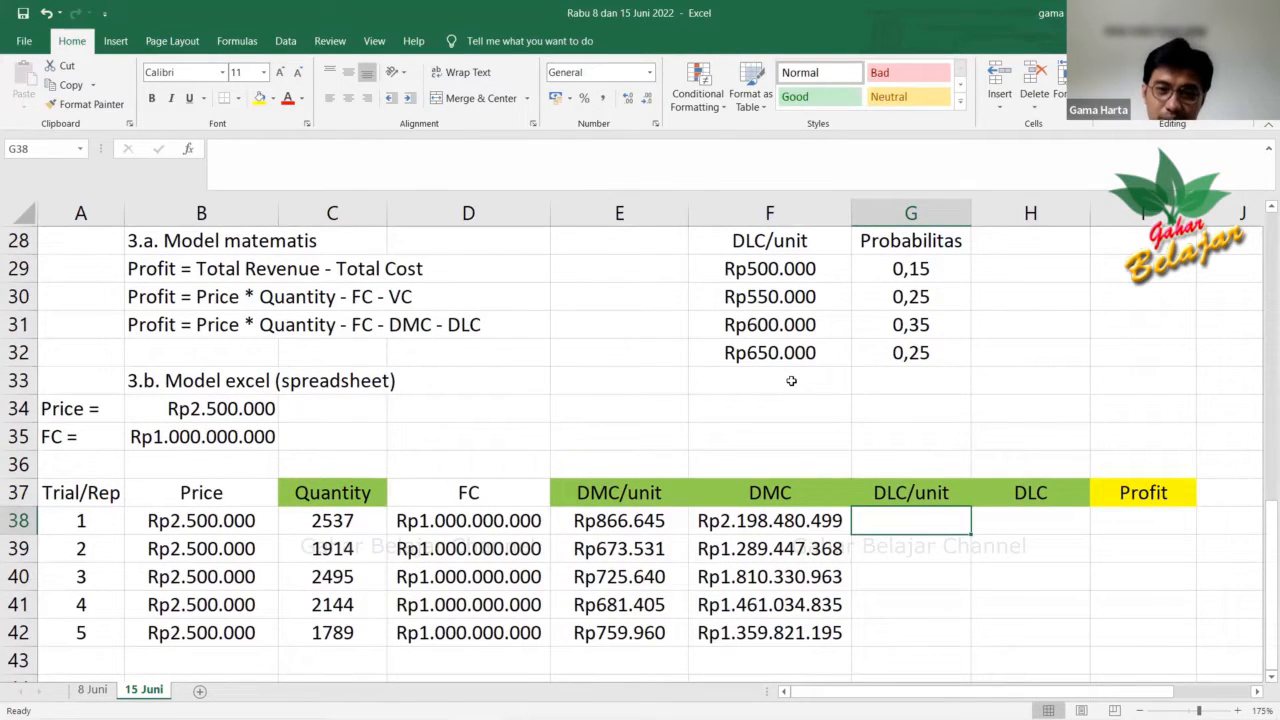
{"action": "scroll", "coordinate": [791, 381], "scroll_direction": "up", "scroll_amount": 1}
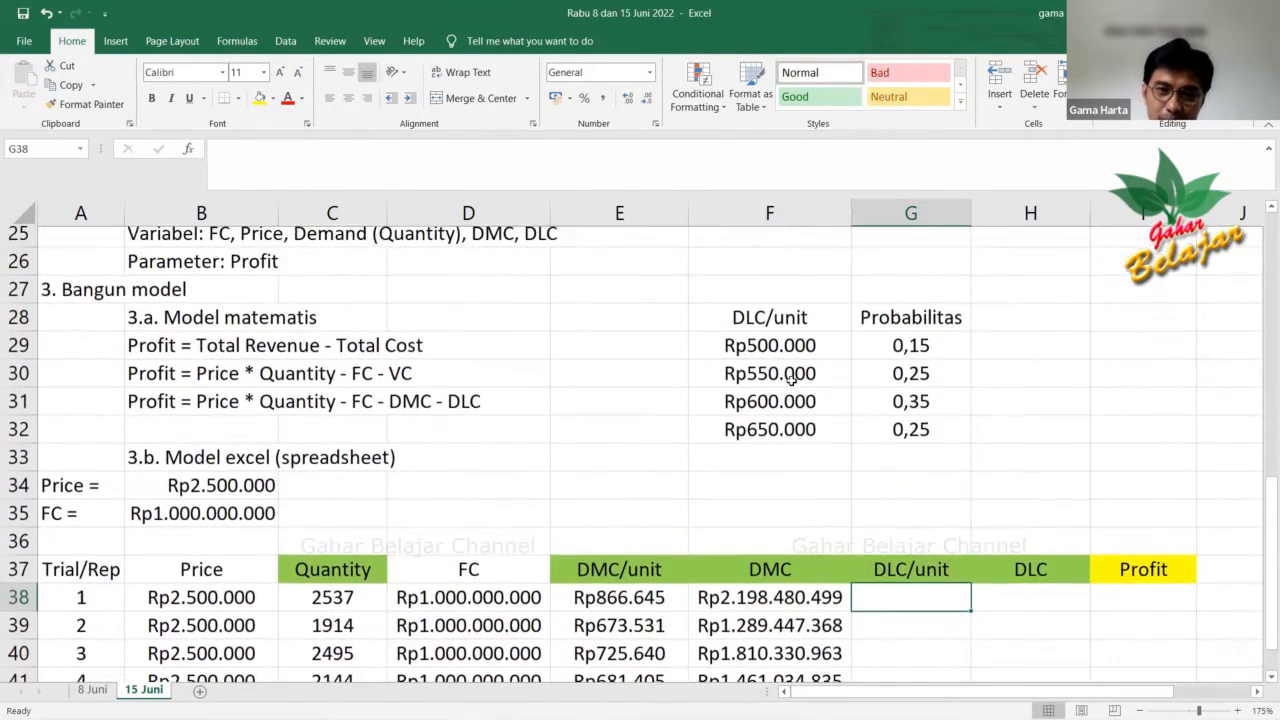
{"action": "left_click", "coordinate": [628, 356]}
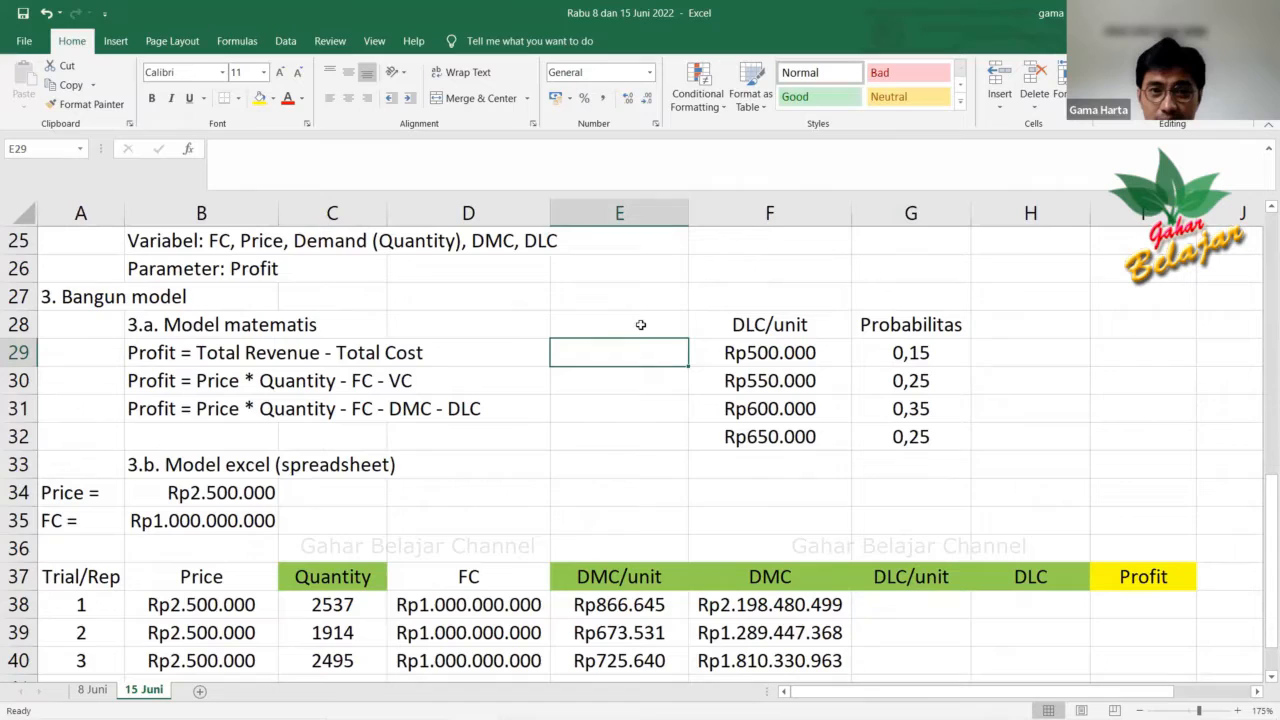
{"action": "left_click", "coordinate": [958, 330]}
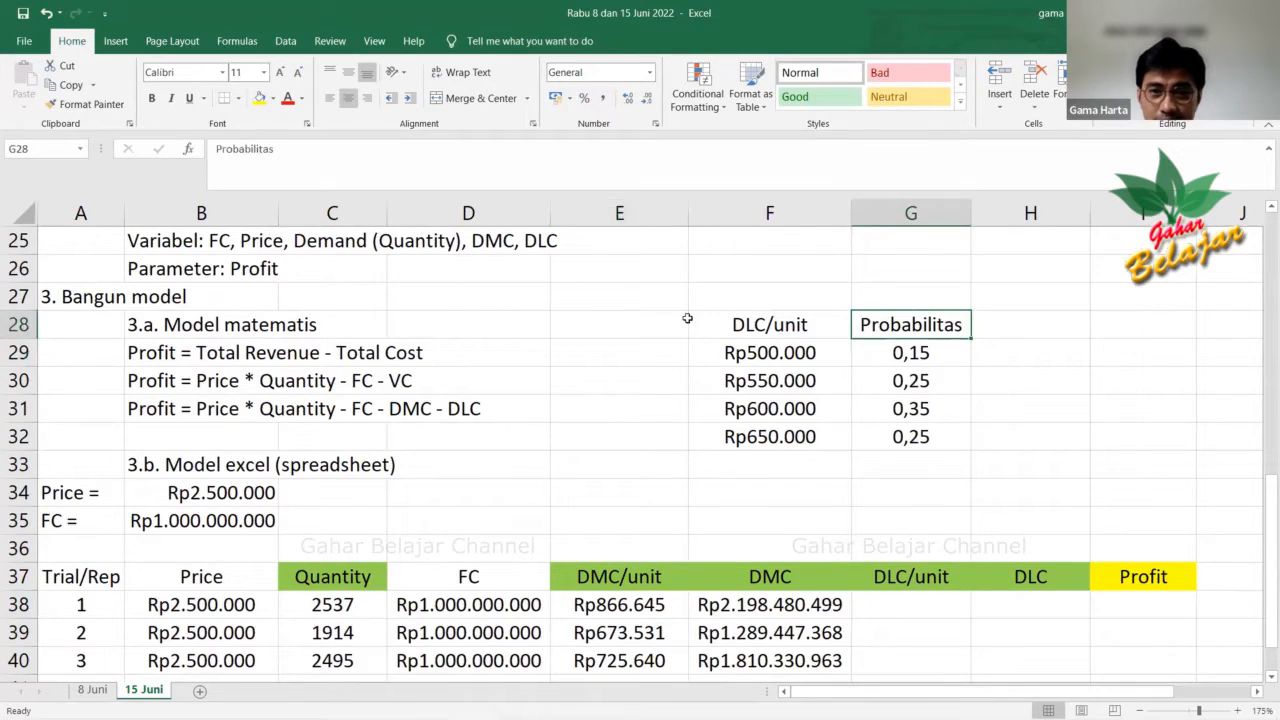
Add the heading Kumulatif in E28, beside the DLC/unit heading.
{"action": "left_click", "coordinate": [621, 319]}
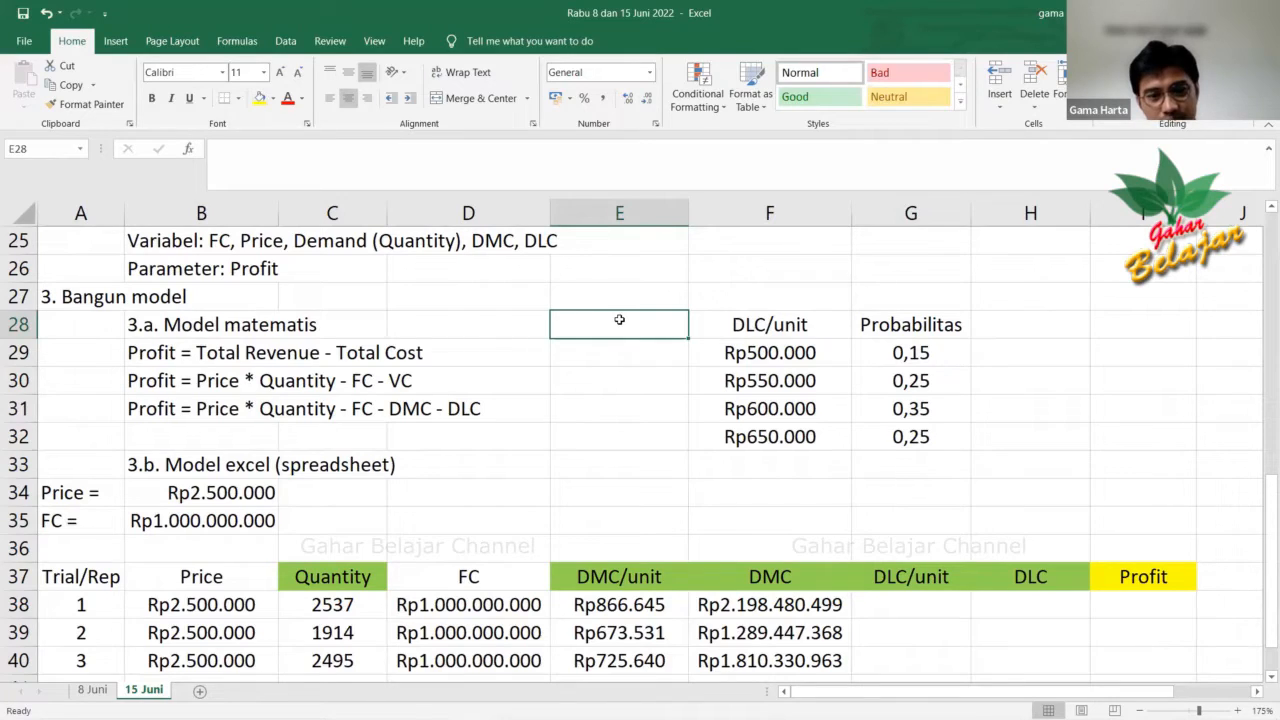
{"action": "type", "text": "Cu"}
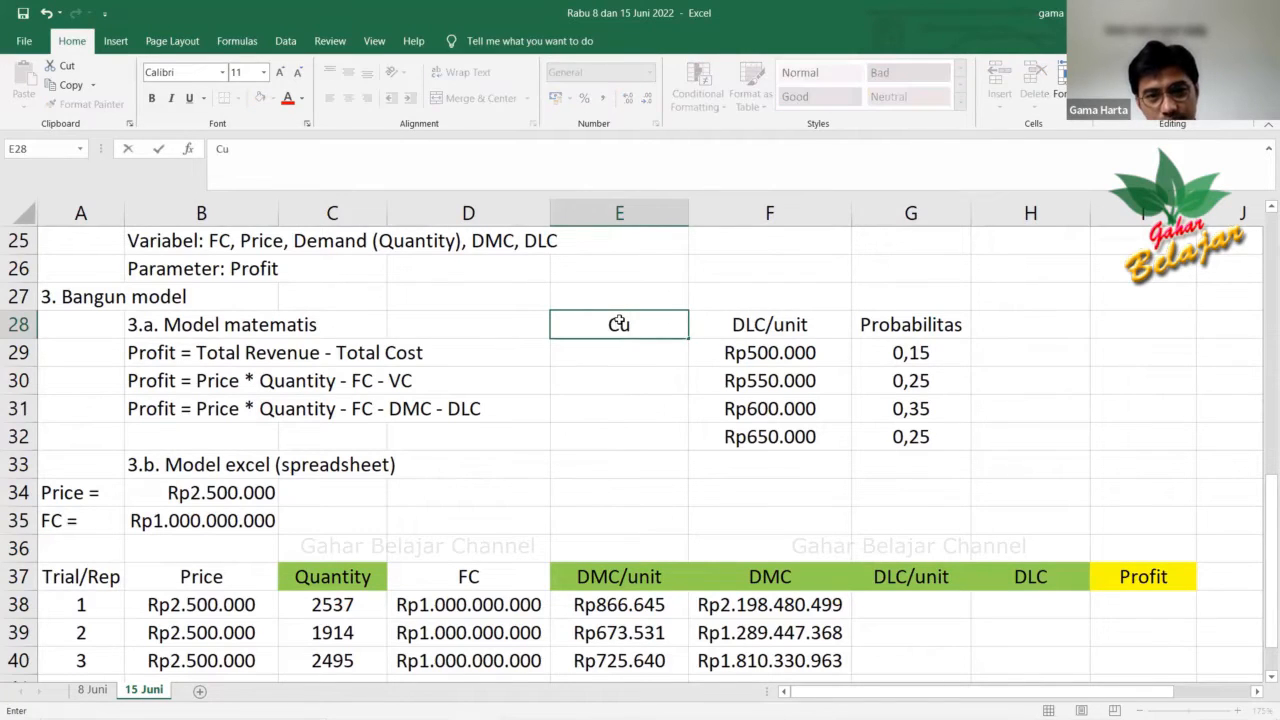
{"action": "key", "text": "BackSpace"}
{"action": "key", "text": "BackSpace"}
{"action": "type", "text": "Kumulatif"}
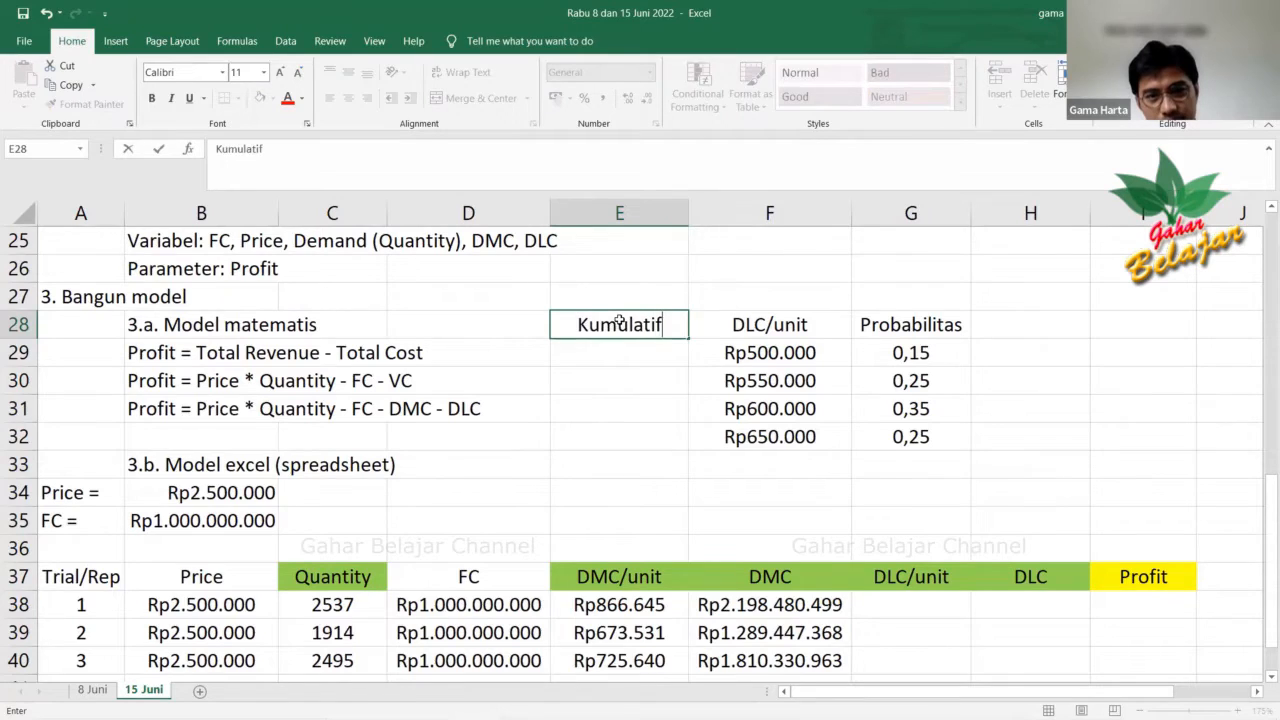
{"action": "key", "text": "Return"}
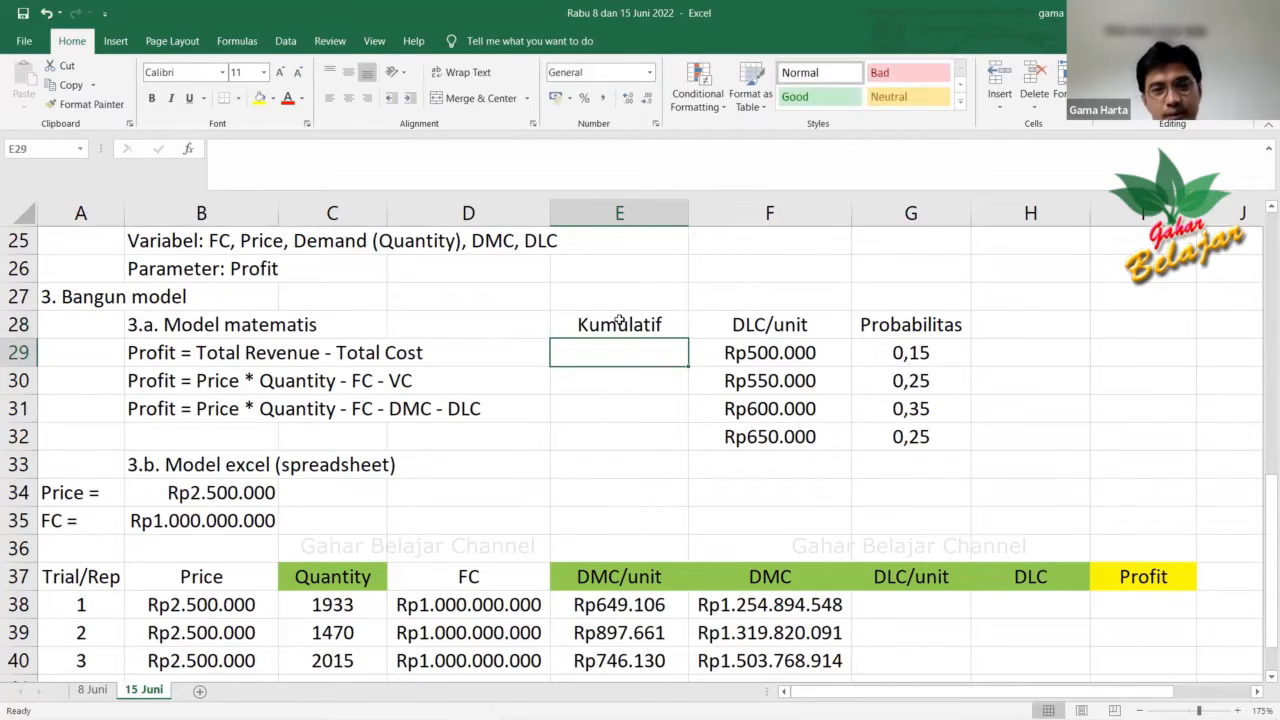
{"action": "left_click", "coordinate": [685, 496]}
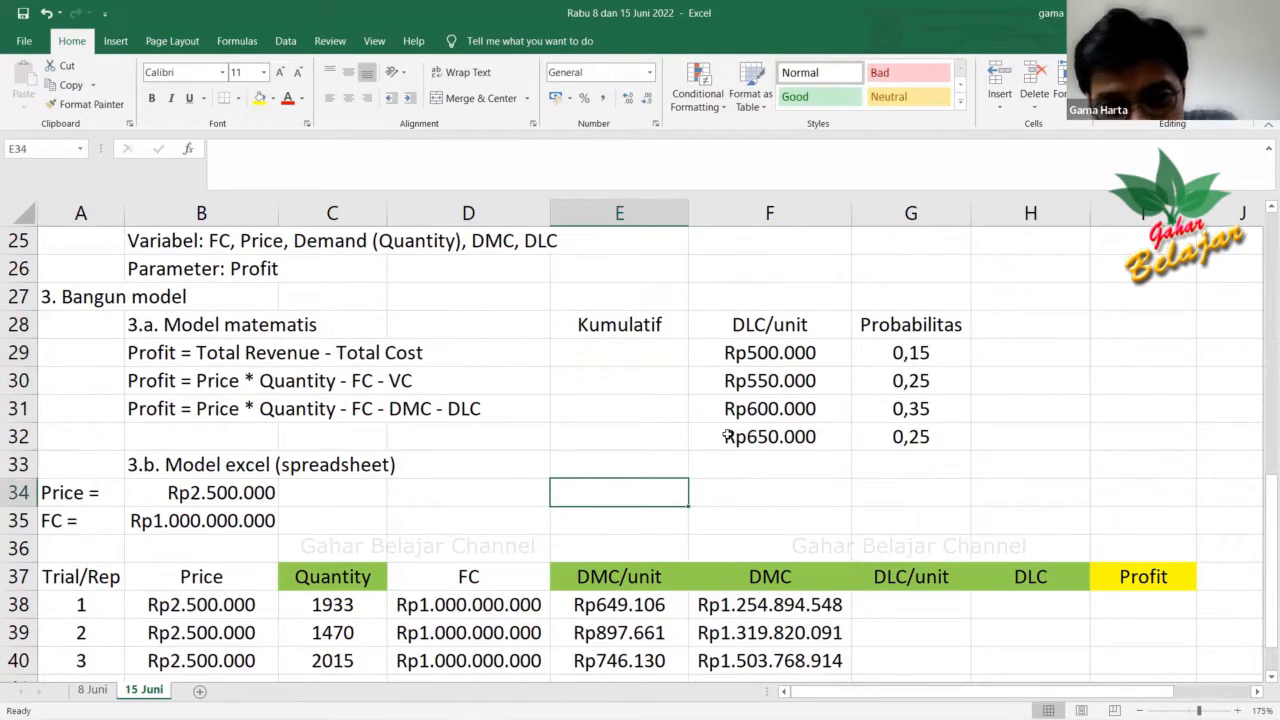
{"action": "left_click", "coordinate": [727, 436]}
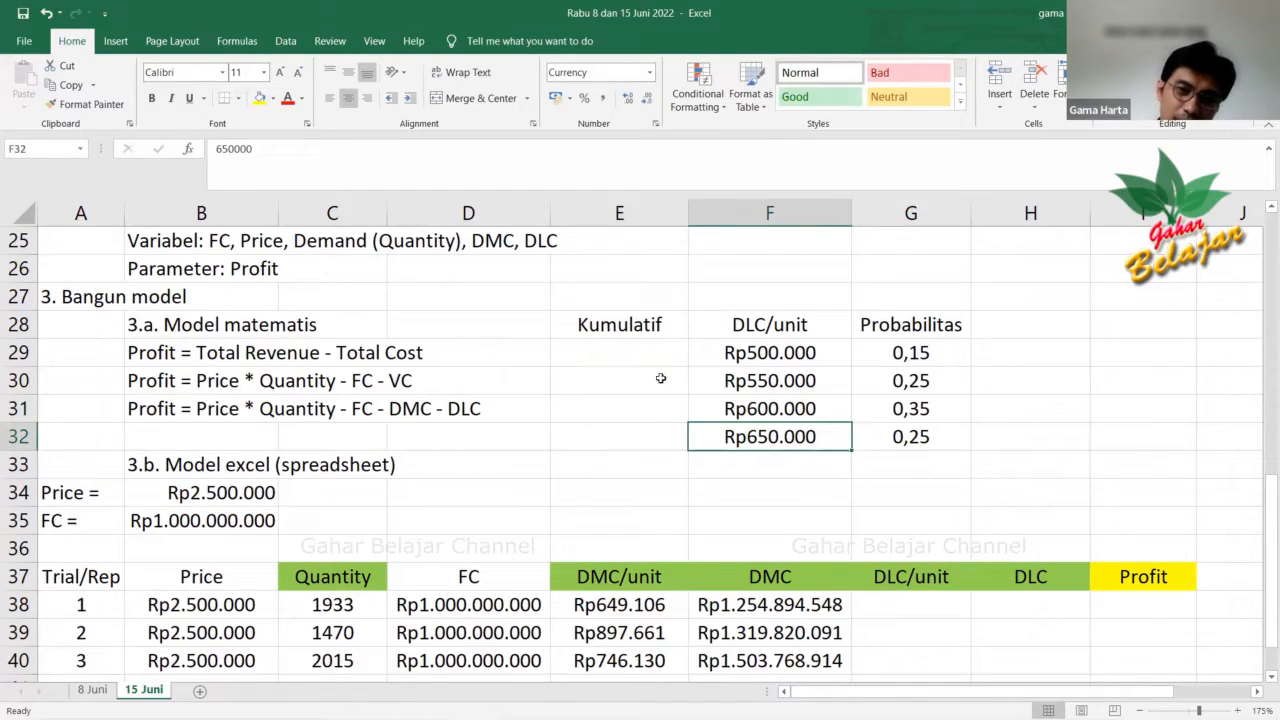
{"action": "left_click_drag", "start_coordinate": [617, 348], "coordinate": [765, 436]}
{"action": "left_click", "coordinate": [600, 392]}
{"action": "left_click", "coordinate": [600, 352]}
{"action": "left_click", "coordinate": [660, 322]}
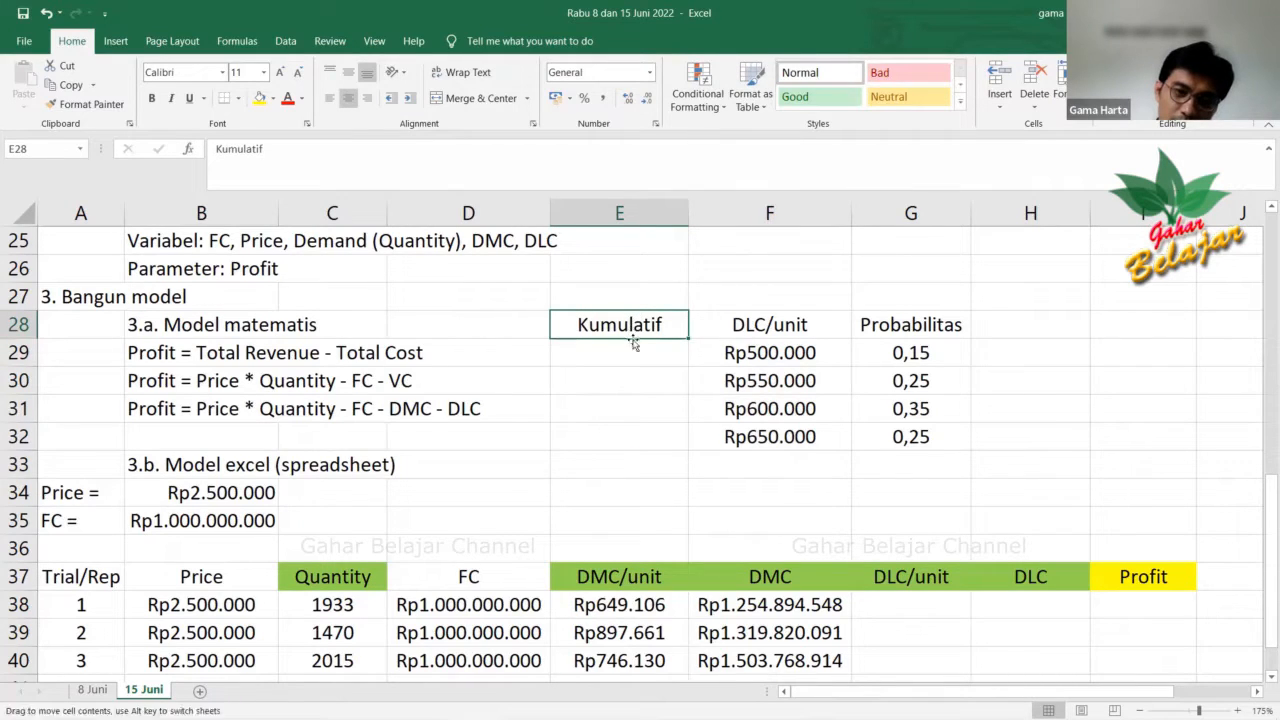
{"action": "left_click", "coordinate": [1018, 327]}
{"action": "left_click", "coordinate": [648, 347]}
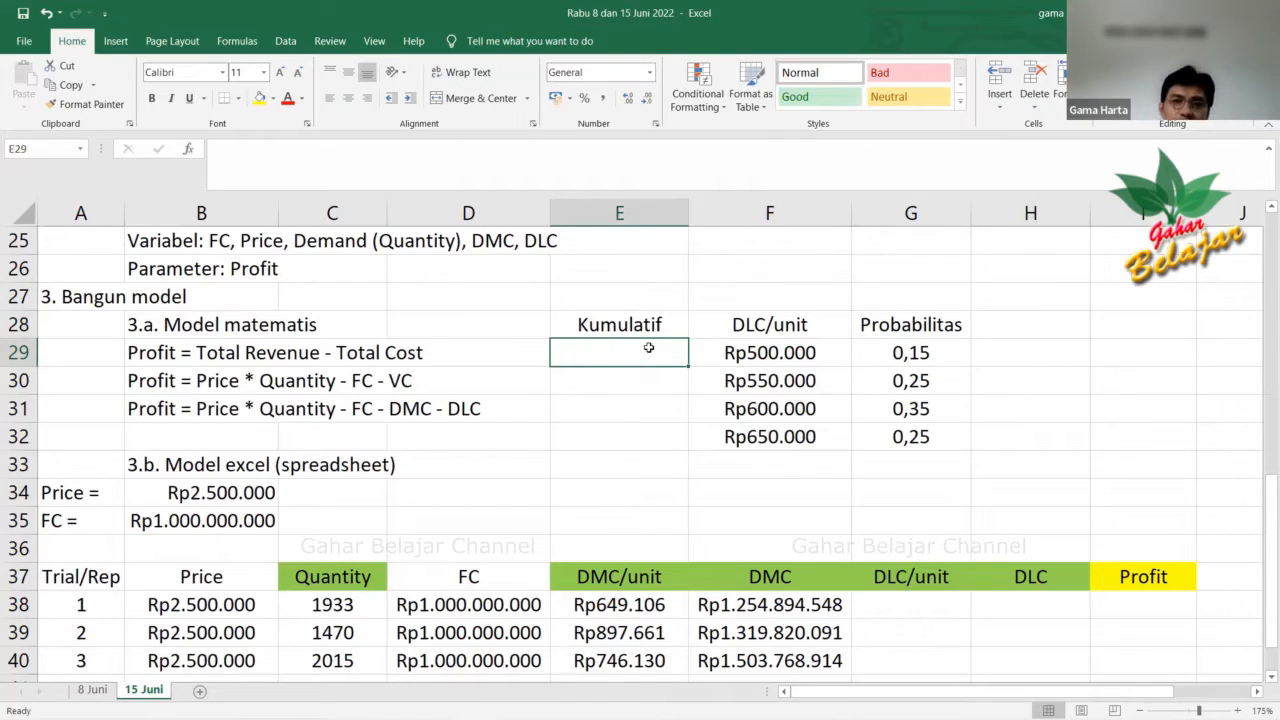
{"action": "left_click", "coordinate": [743, 452]}
Move the Kumulatif, DLC/unit and Probabilitas table from E28:G32 one column over to F28:H32.
{"action": "left_click_drag", "start_coordinate": [630, 318], "coordinate": [847, 407]}
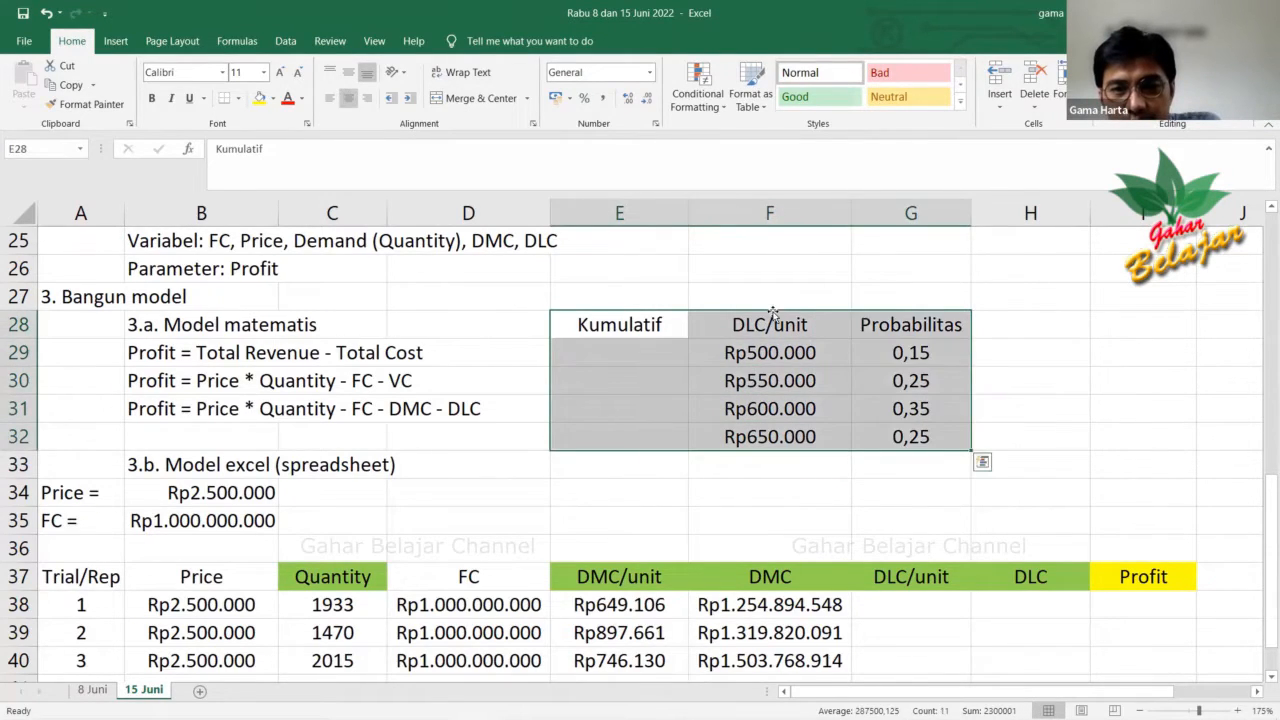
{"action": "left_click_drag", "start_coordinate": [801, 310], "coordinate": [905, 315]}
{"action": "left_click", "coordinate": [885, 456]}
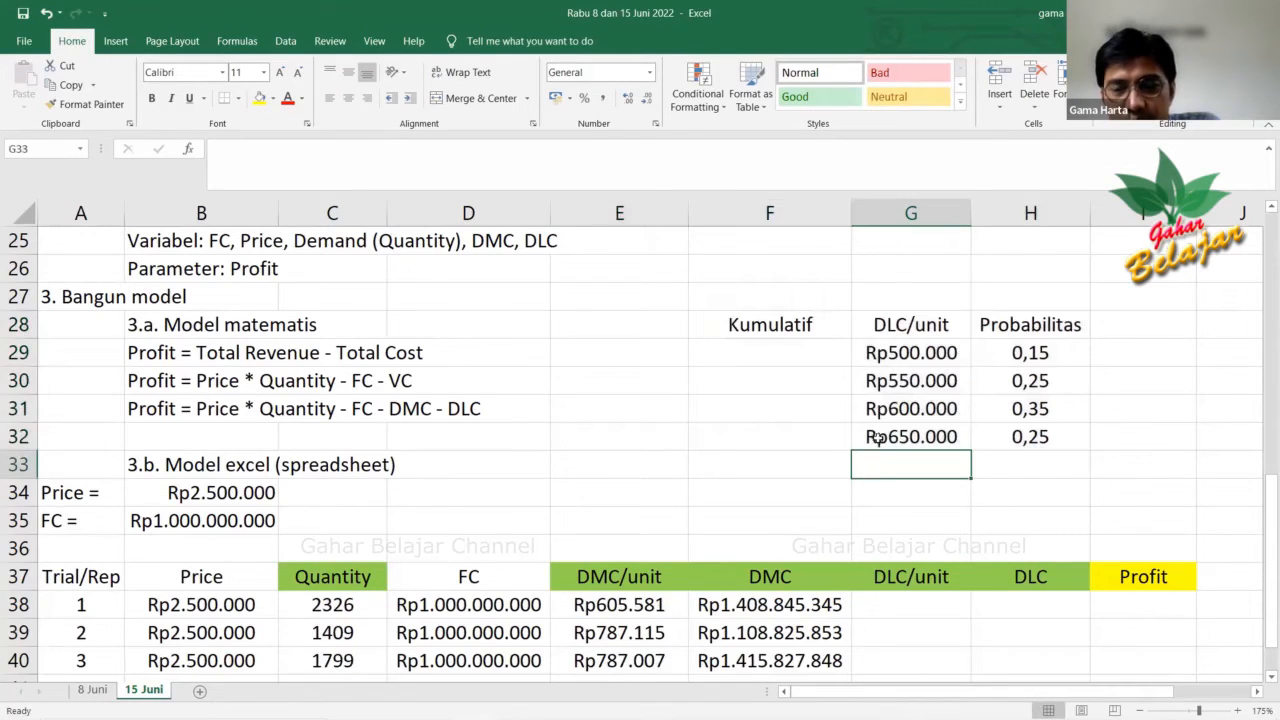
{"action": "left_click", "coordinate": [786, 354]}
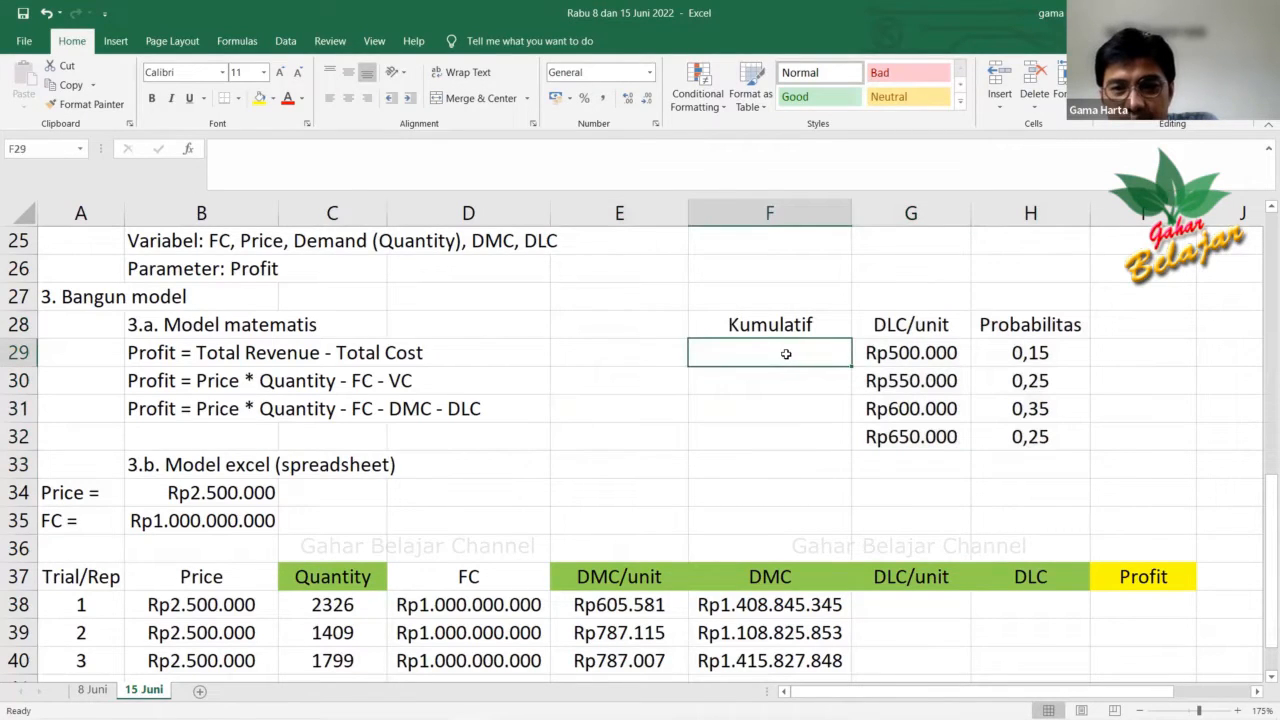
{"action": "left_click", "coordinate": [787, 389]}
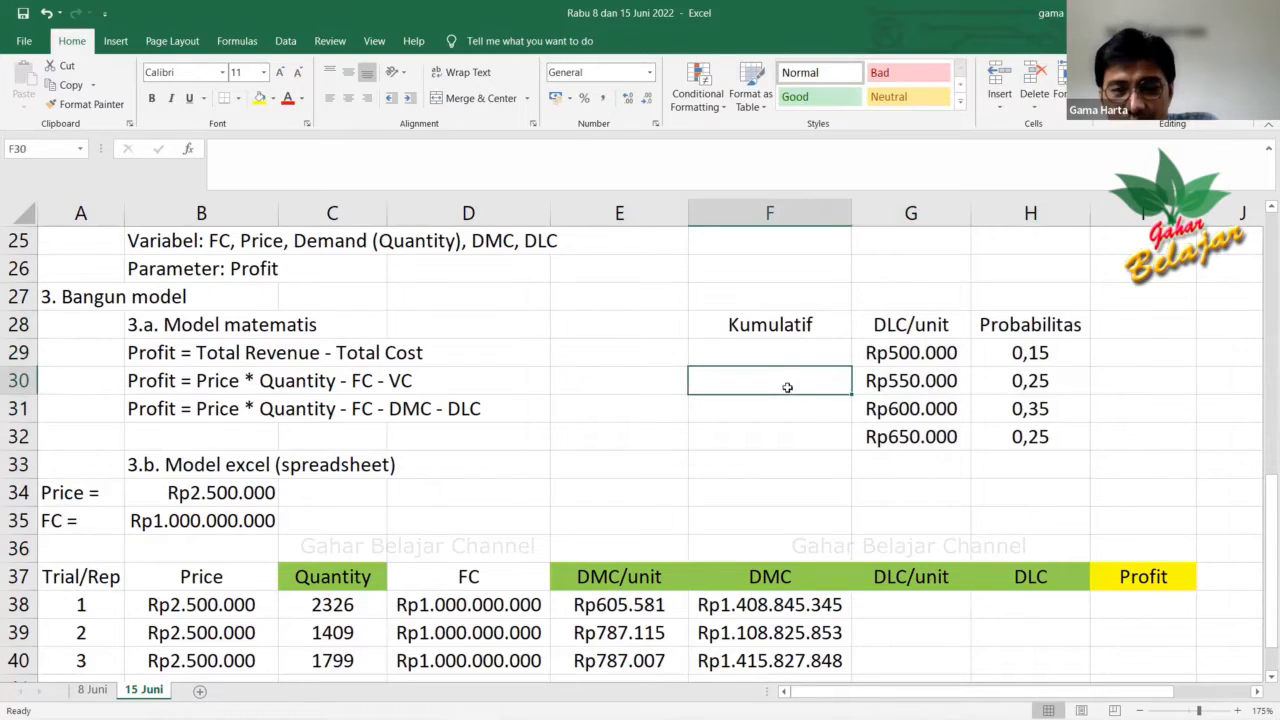
{"action": "left_click", "coordinate": [789, 360]}
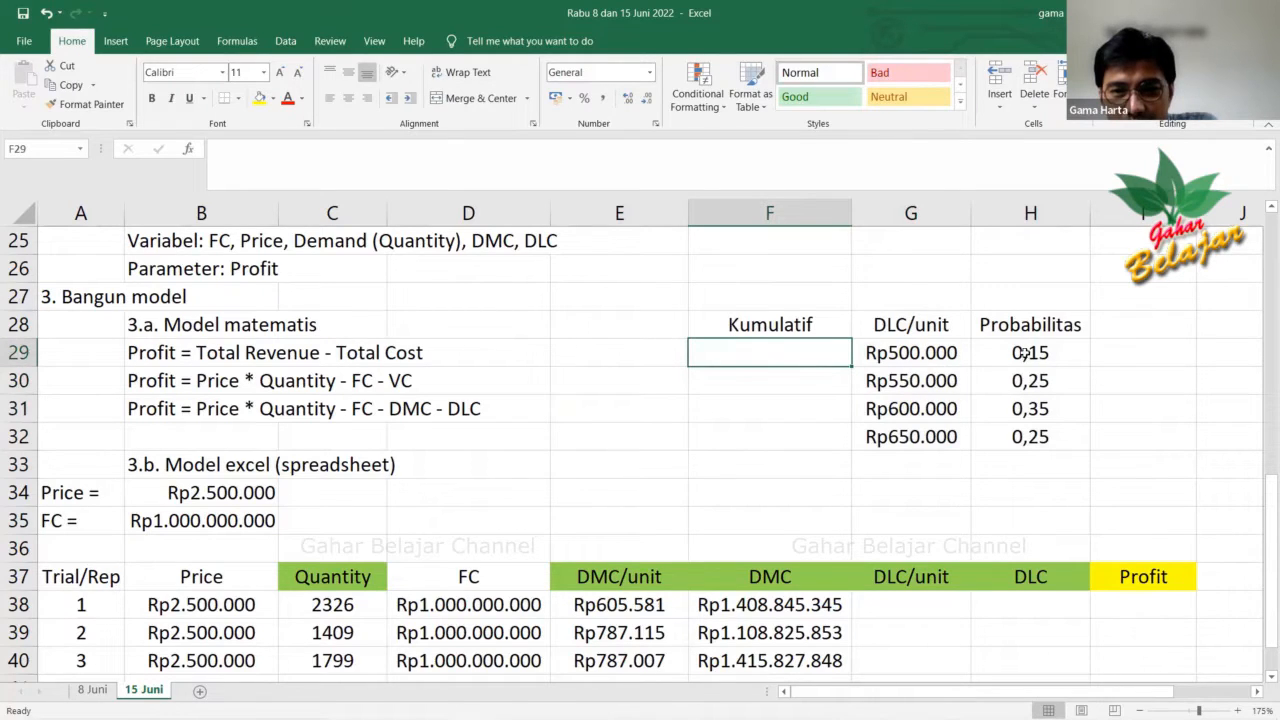
{"action": "left_click_drag", "start_coordinate": [1024, 352], "coordinate": [1028, 436]}
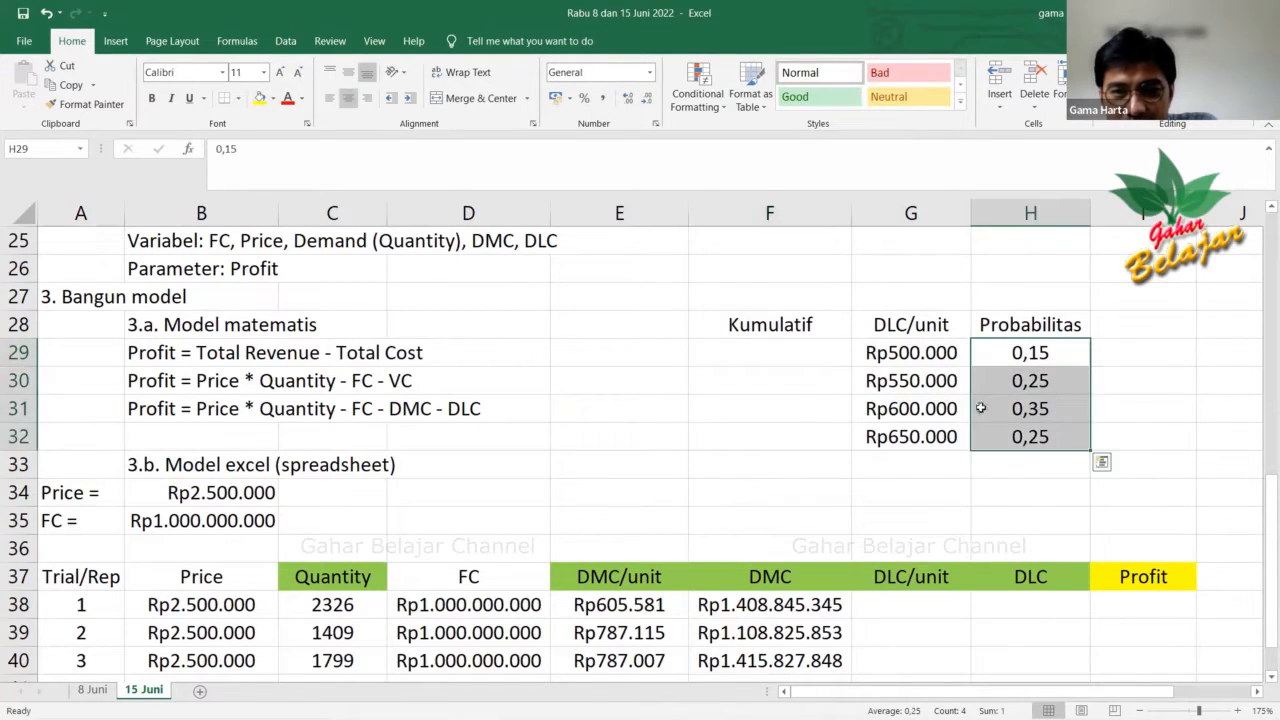
{"action": "left_click", "coordinate": [791, 356]}
{"action": "left_click", "coordinate": [792, 462]}
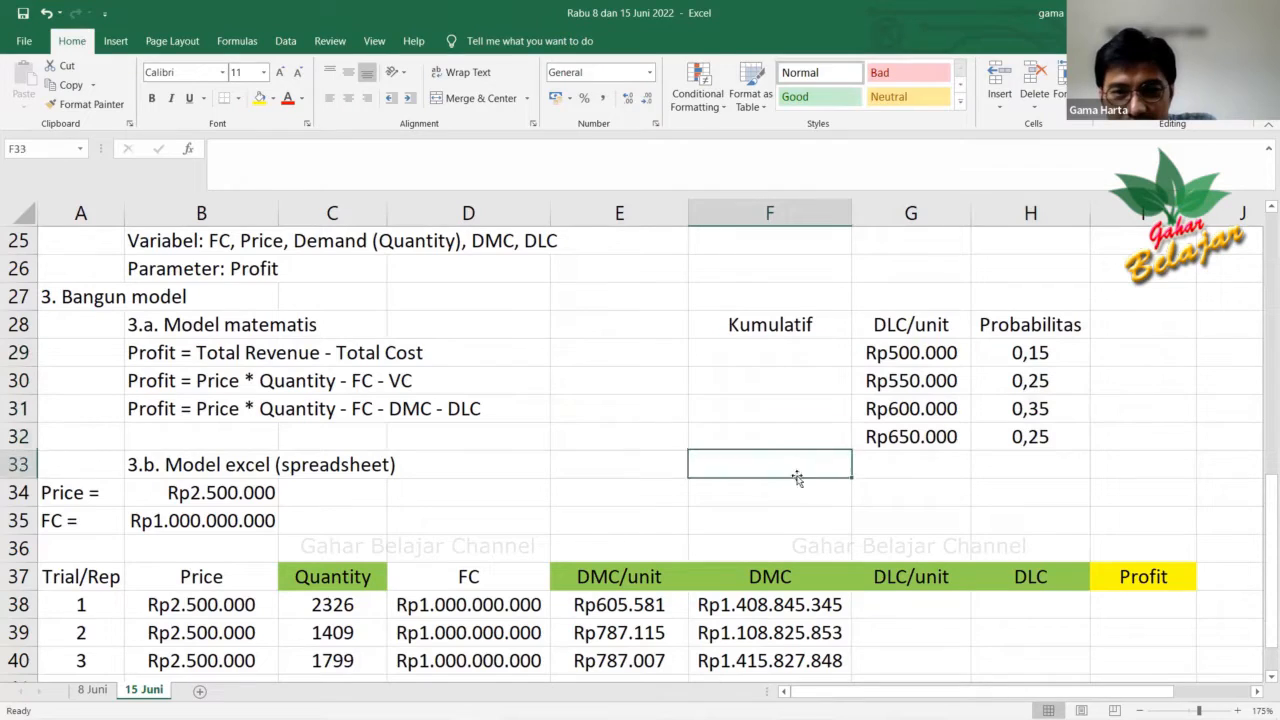
{"action": "left_click", "coordinate": [786, 358]}
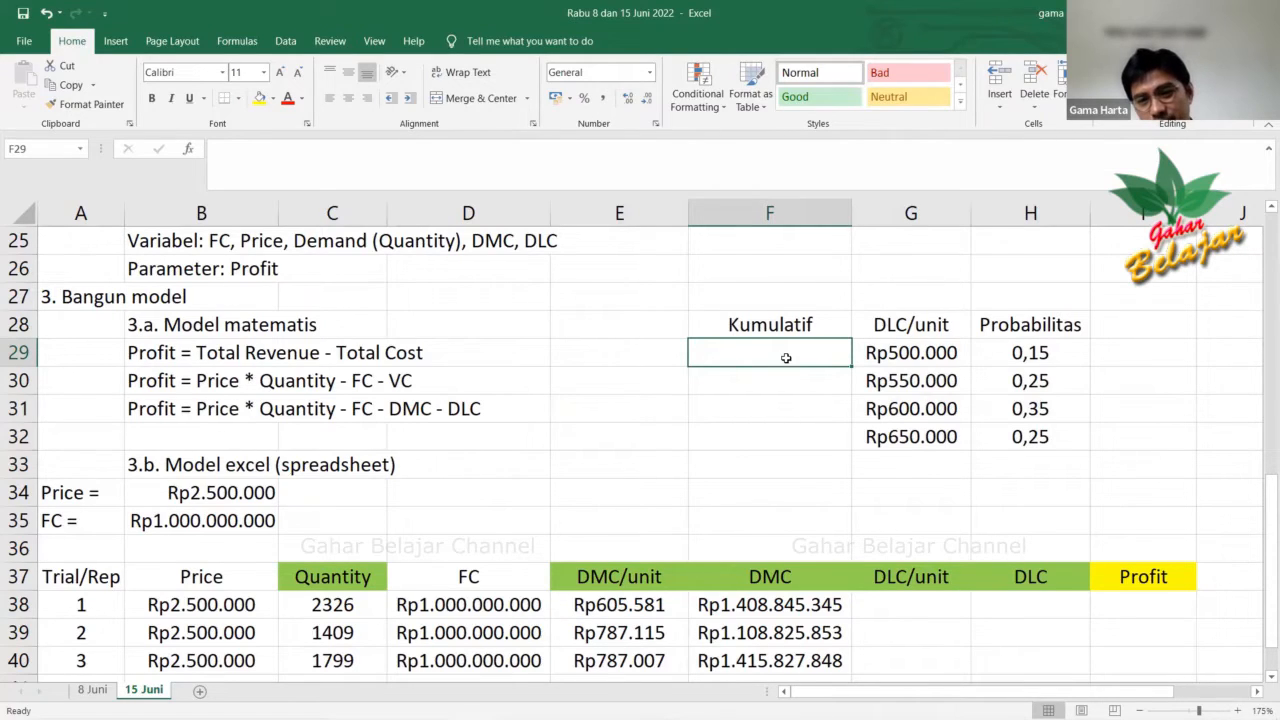
Enter 0 as the first Kumulatif value in F29 and the formula =F29+H29 in F30.
{"action": "type", "text": "0"}
{"action": "left_click", "coordinate": [787, 413]}
{"action": "left_click", "coordinate": [794, 379]}
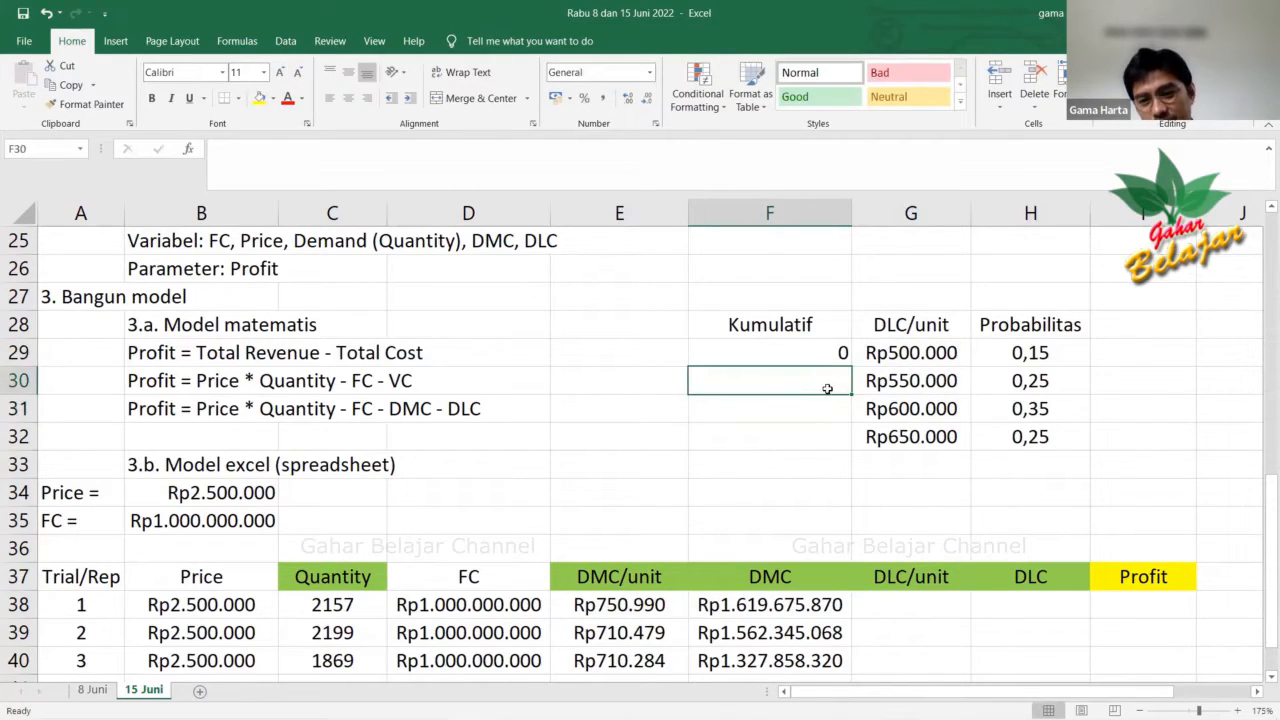
{"action": "type", "text": "="}
{"action": "left_click", "coordinate": [815, 358]}
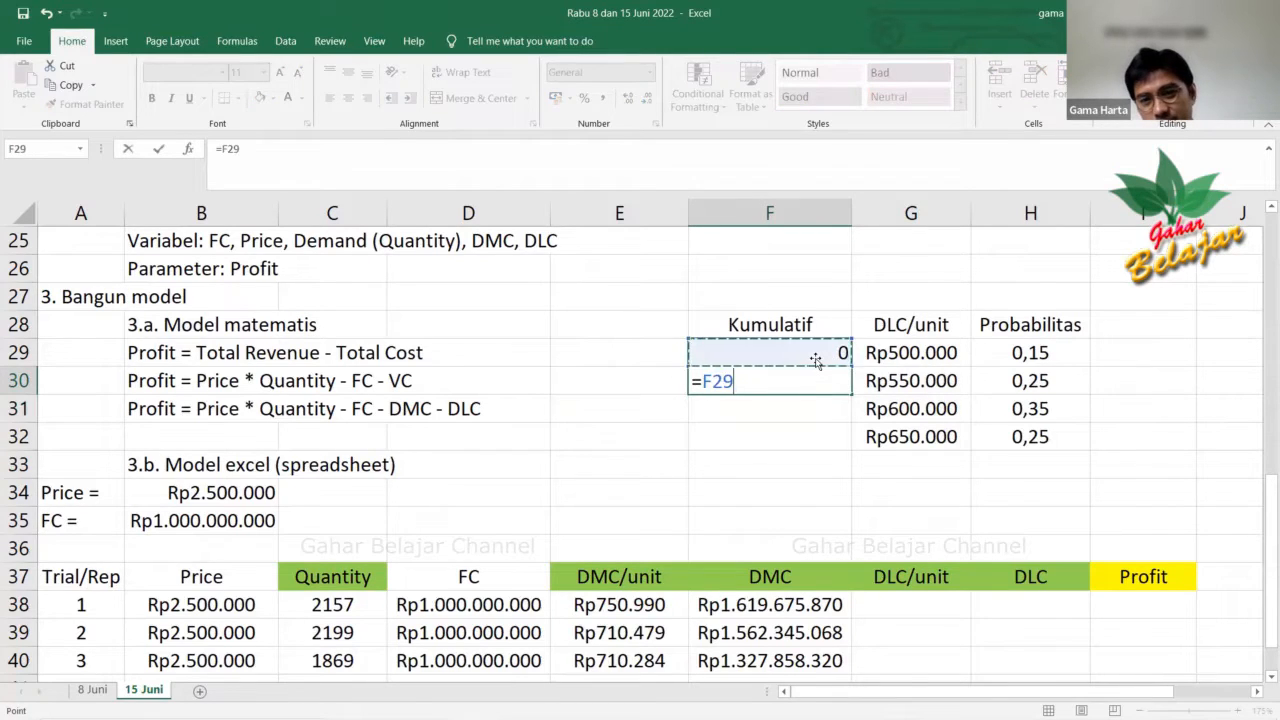
{"action": "type", "text": "+"}
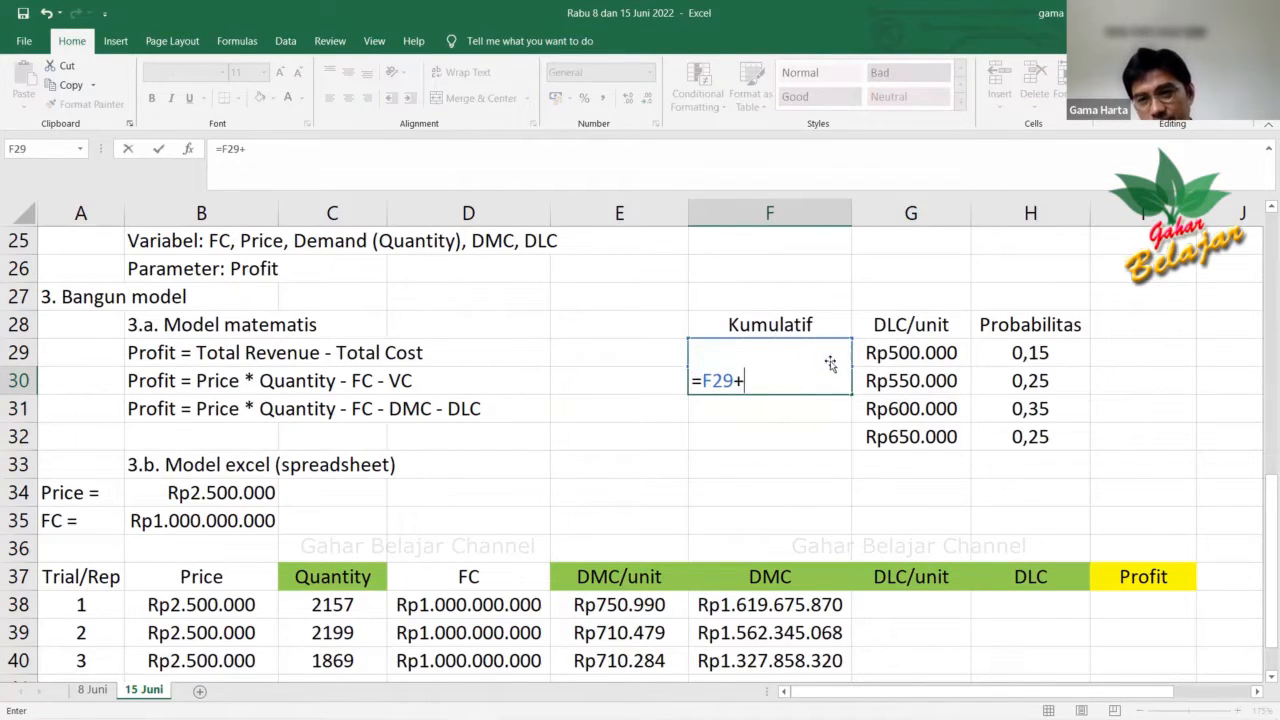
{"action": "left_click", "coordinate": [1048, 350]}
{"action": "key", "text": "Return"}
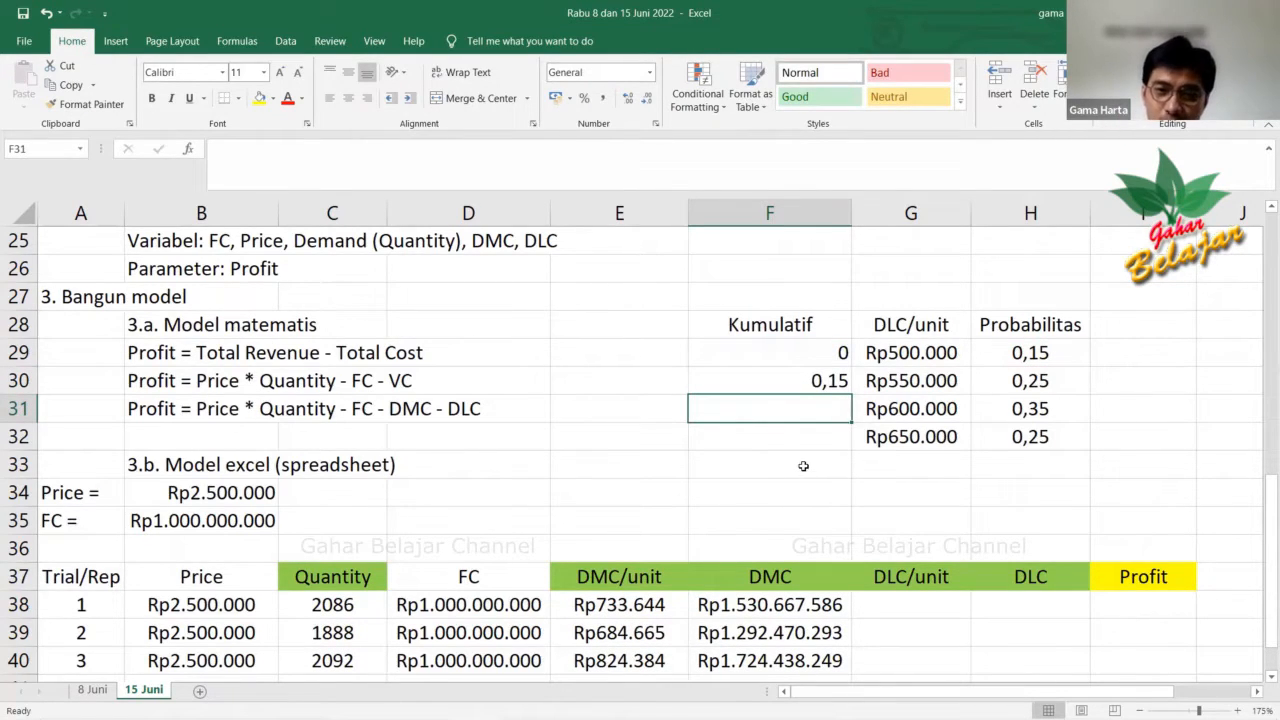
Total the probabilities in H33 with =SUM(H29:H32) and center the result.
{"action": "left_click", "coordinate": [785, 324]}
{"action": "left_click", "coordinate": [795, 465]}
{"action": "left_click_drag", "start_coordinate": [1038, 357], "coordinate": [1031, 440]}
{"action": "left_click", "coordinate": [1031, 483]}
{"action": "left_click", "coordinate": [1030, 468]}
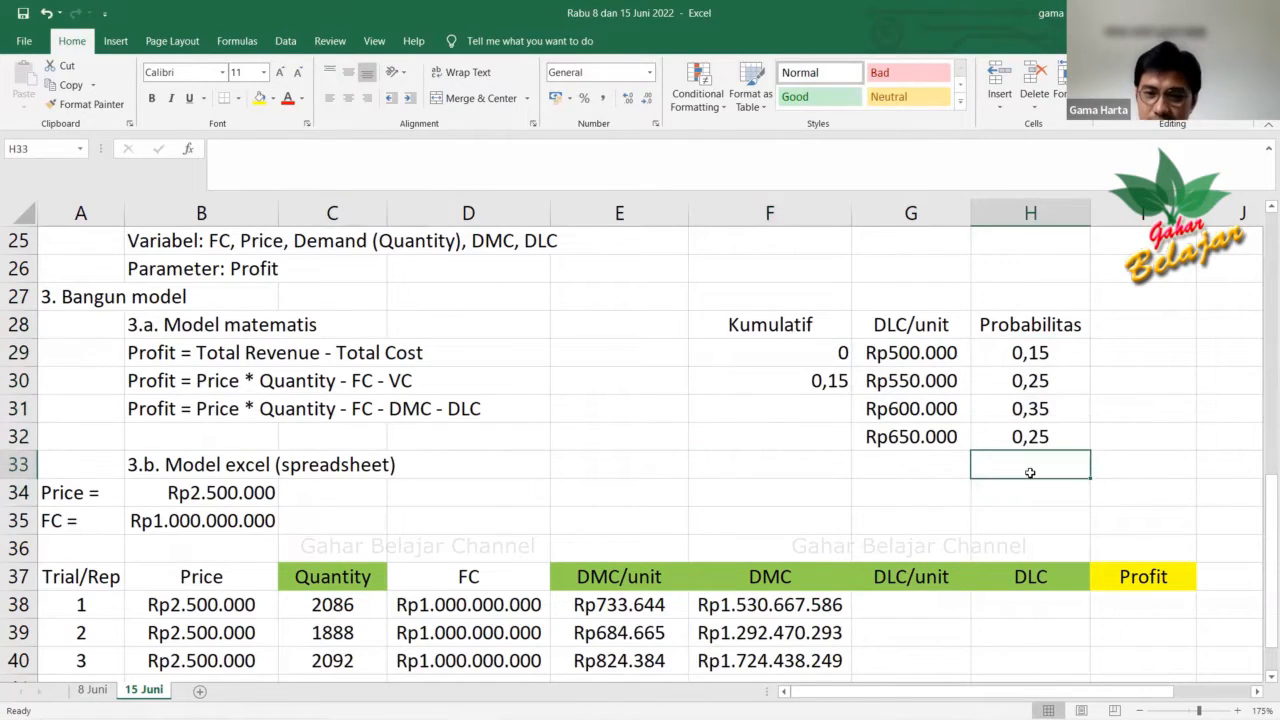
{"action": "type", "text": "="}
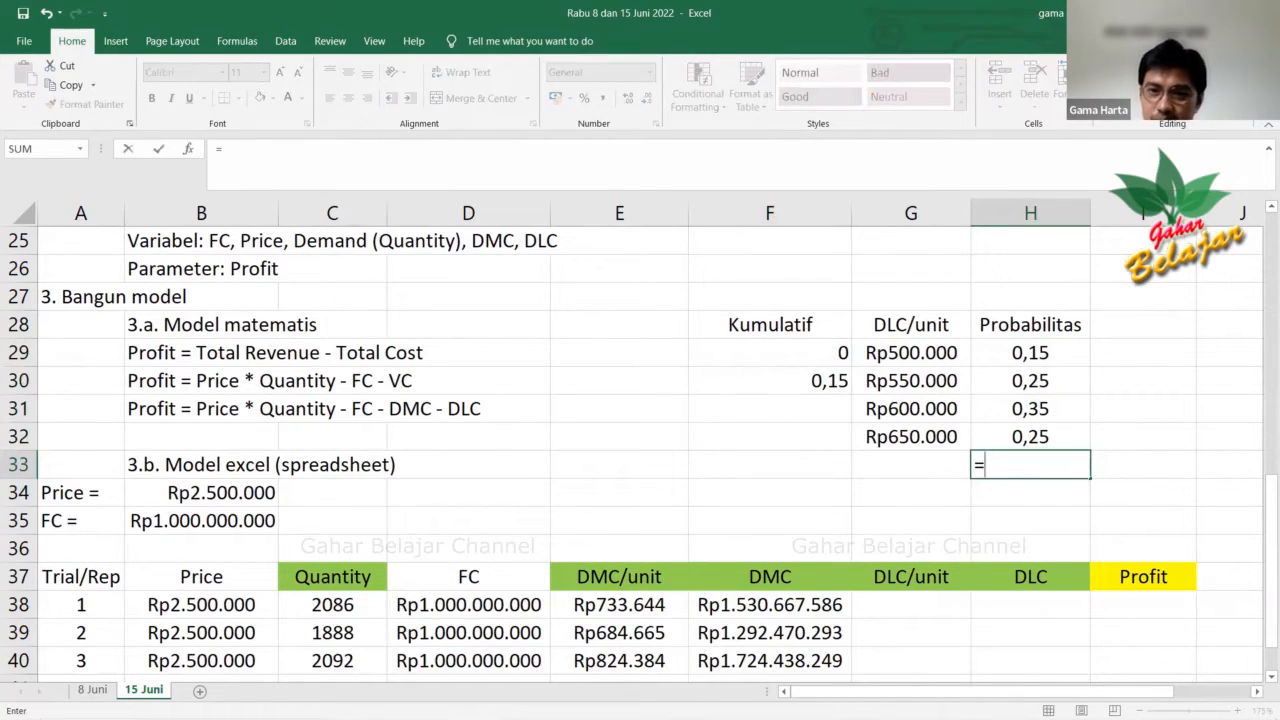
{"action": "key", "text": "Return"}
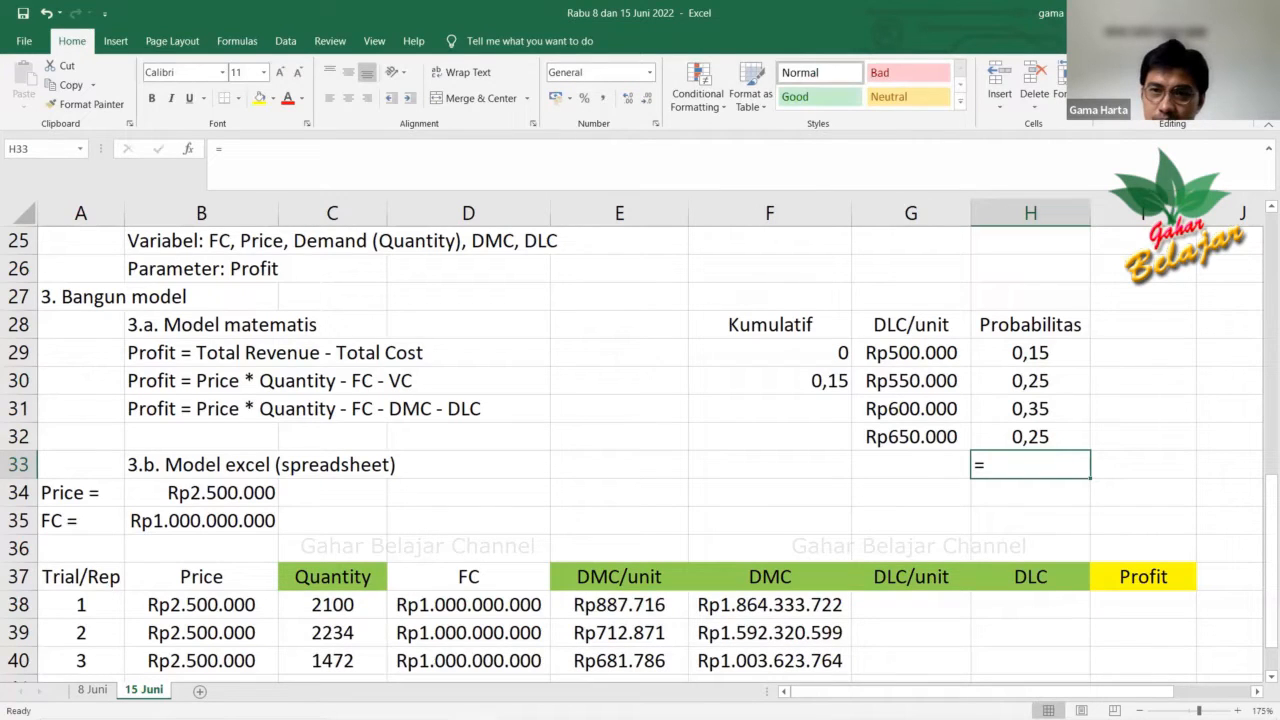
{"action": "key", "text": "alt+equal"}
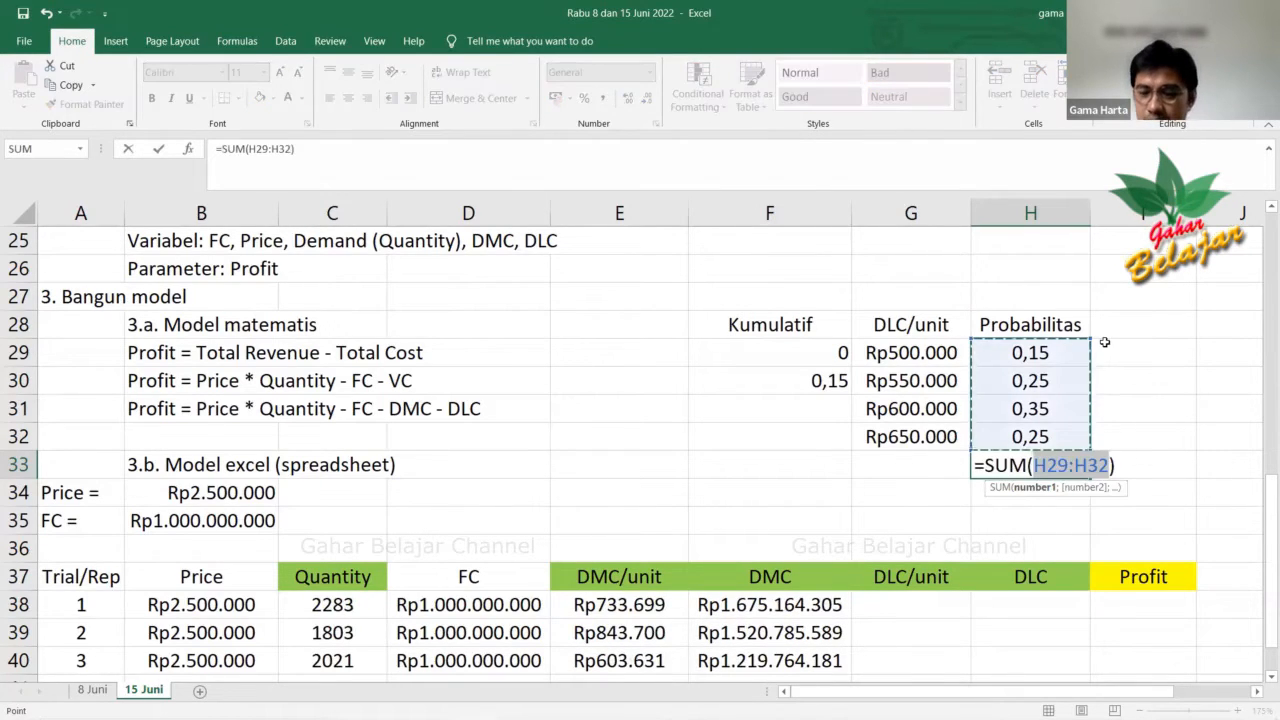
{"action": "key", "text": "Return"}
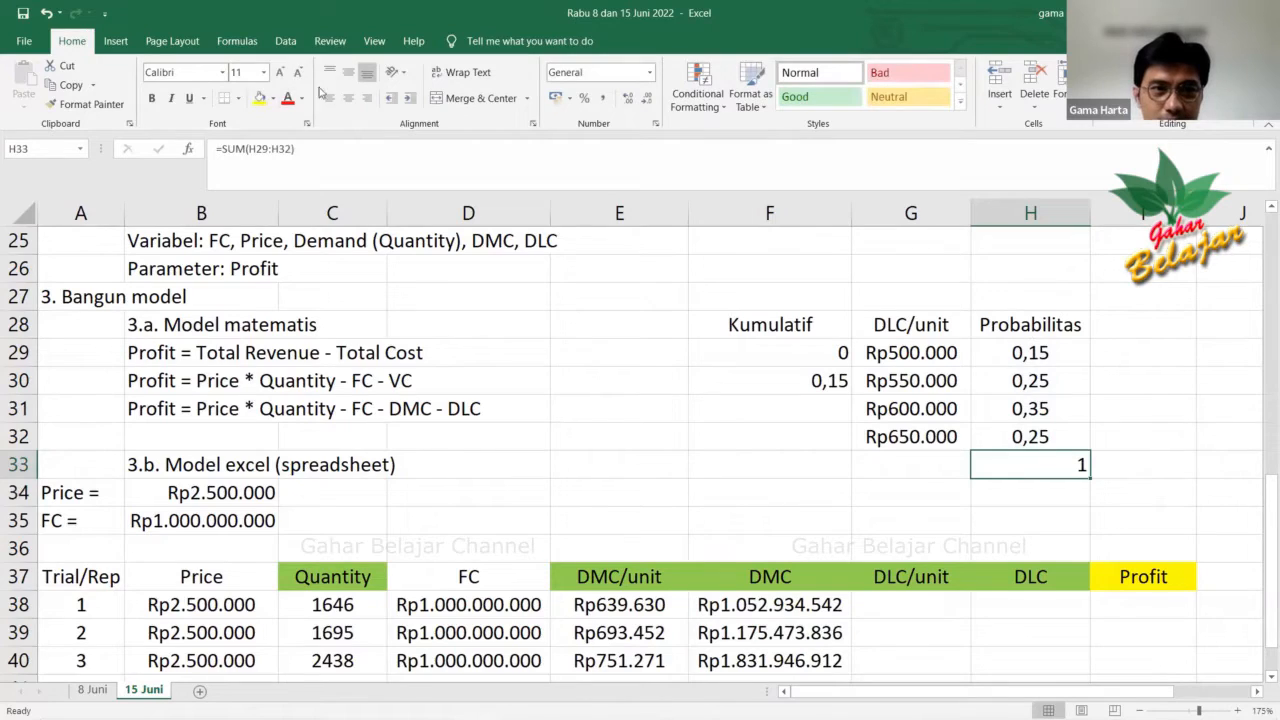
{"action": "left_click", "coordinate": [985, 526]}
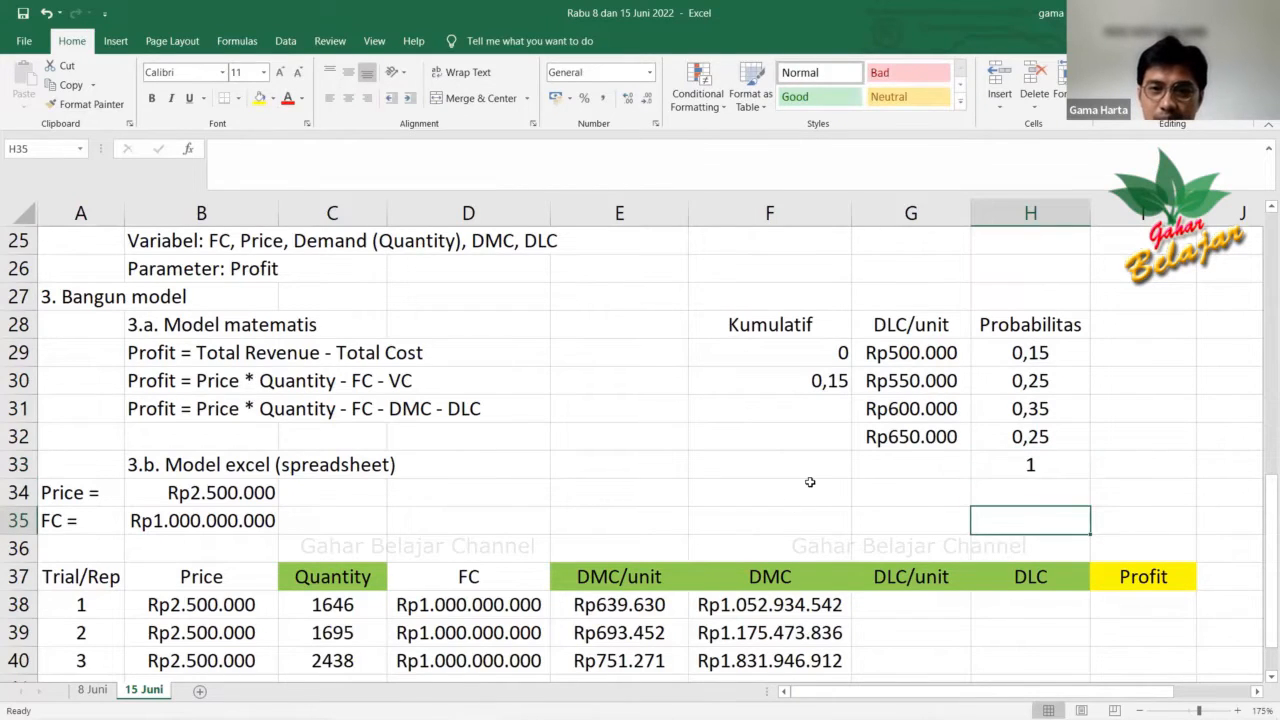
Center the Kumulatif cells F29:F33.
{"action": "left_click", "coordinate": [816, 466]}
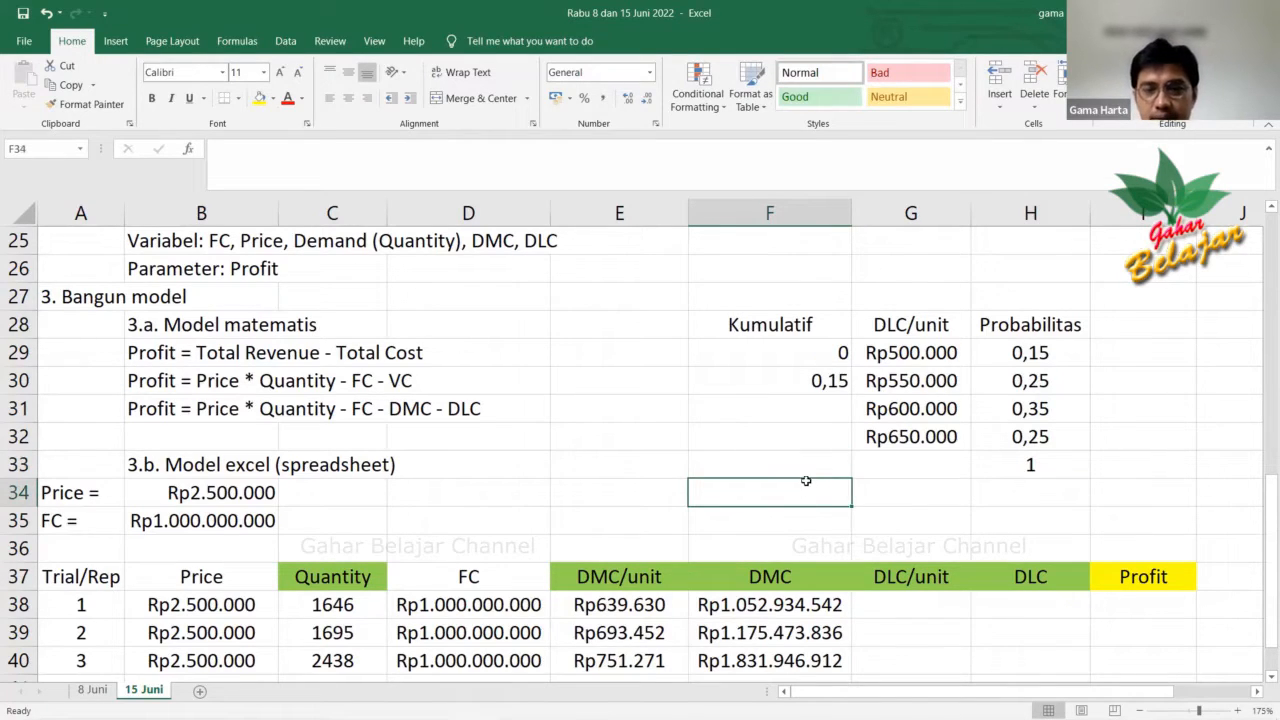
{"action": "left_click", "coordinate": [793, 344]}
{"action": "left_click_drag", "start_coordinate": [793, 344], "coordinate": [794, 466]}
{"action": "left_click", "coordinate": [348, 98]}
{"action": "left_click", "coordinate": [800, 434]}
Fill the cumulative formula from F30 down to F33.
{"action": "left_click", "coordinate": [781, 380]}
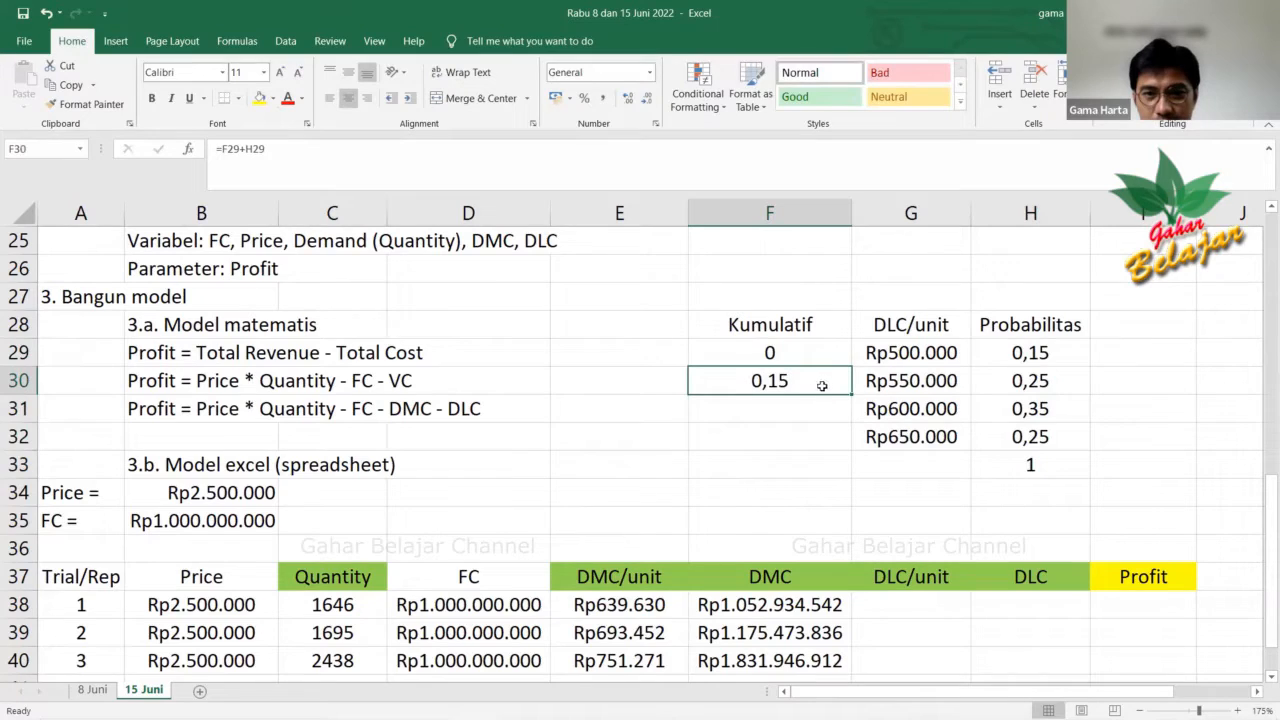
{"action": "left_click_drag", "start_coordinate": [850, 395], "coordinate": [848, 476]}
{"action": "left_click", "coordinate": [848, 494]}
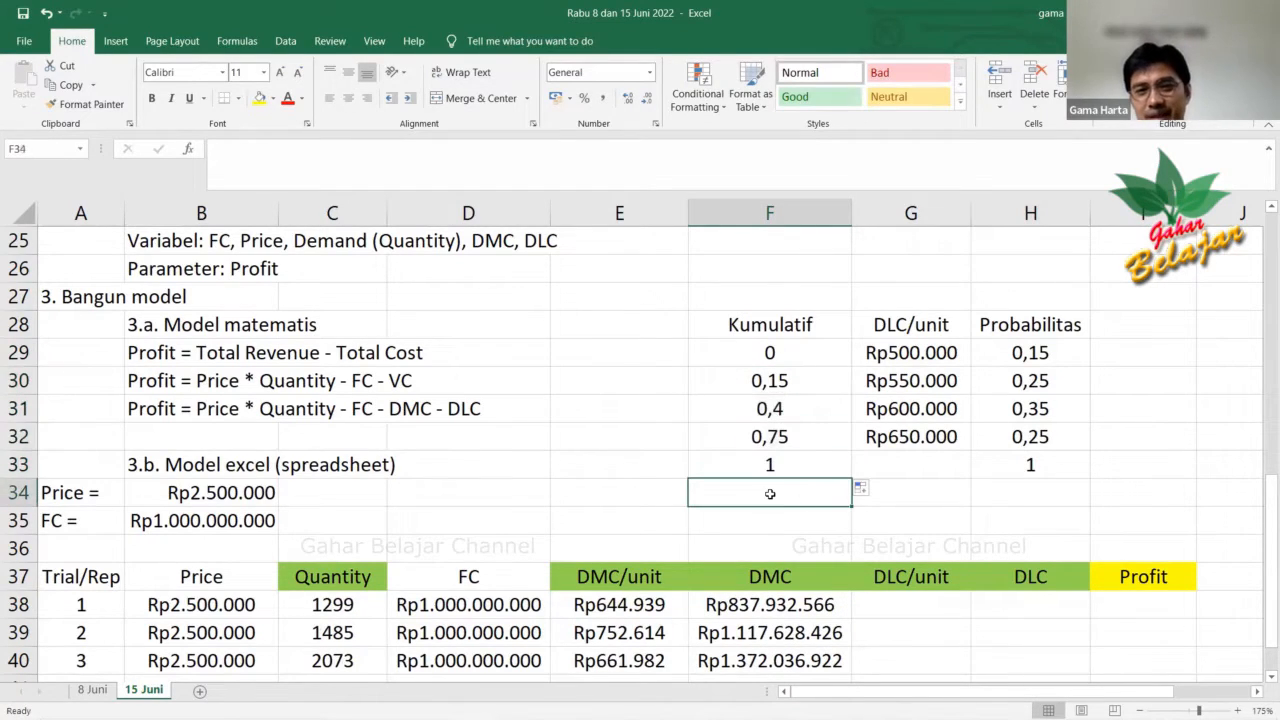
Examine row by row how the Kumulatif values in F29:F33 build up from the Probabilitas values in H29:H32.
{"action": "left_click", "coordinate": [769, 354]}
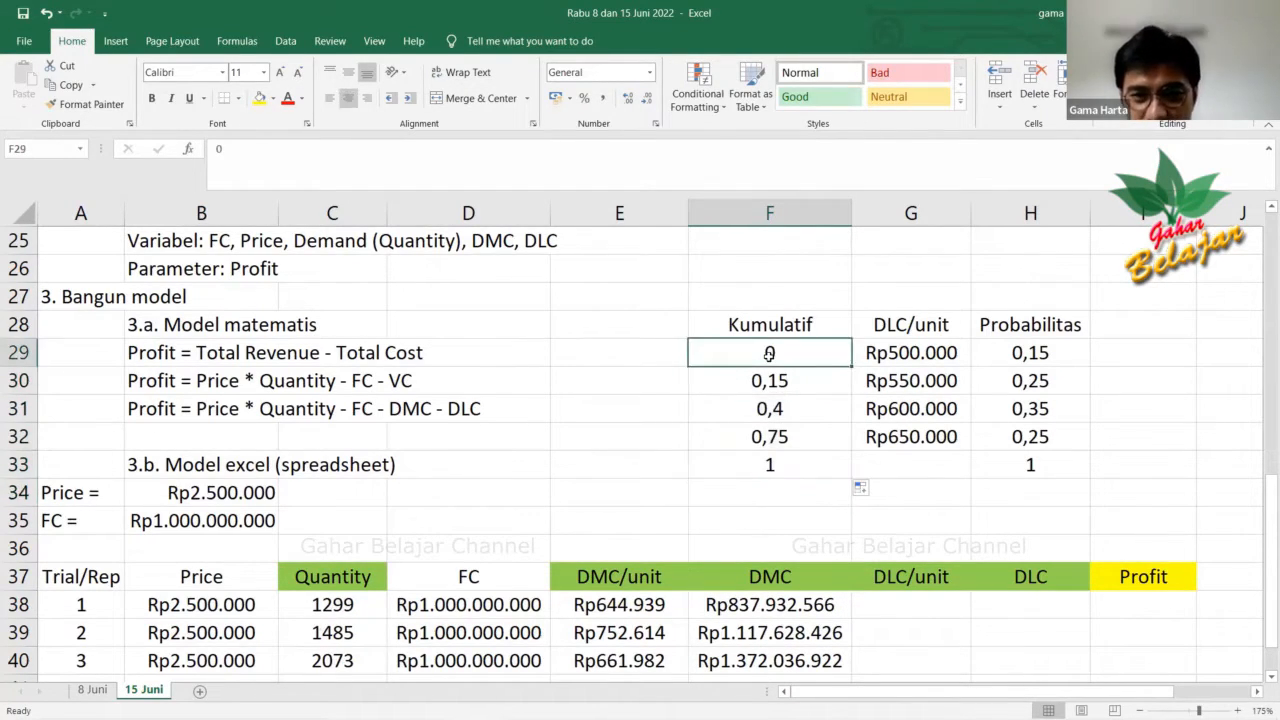
{"action": "left_click", "coordinate": [1046, 354]}
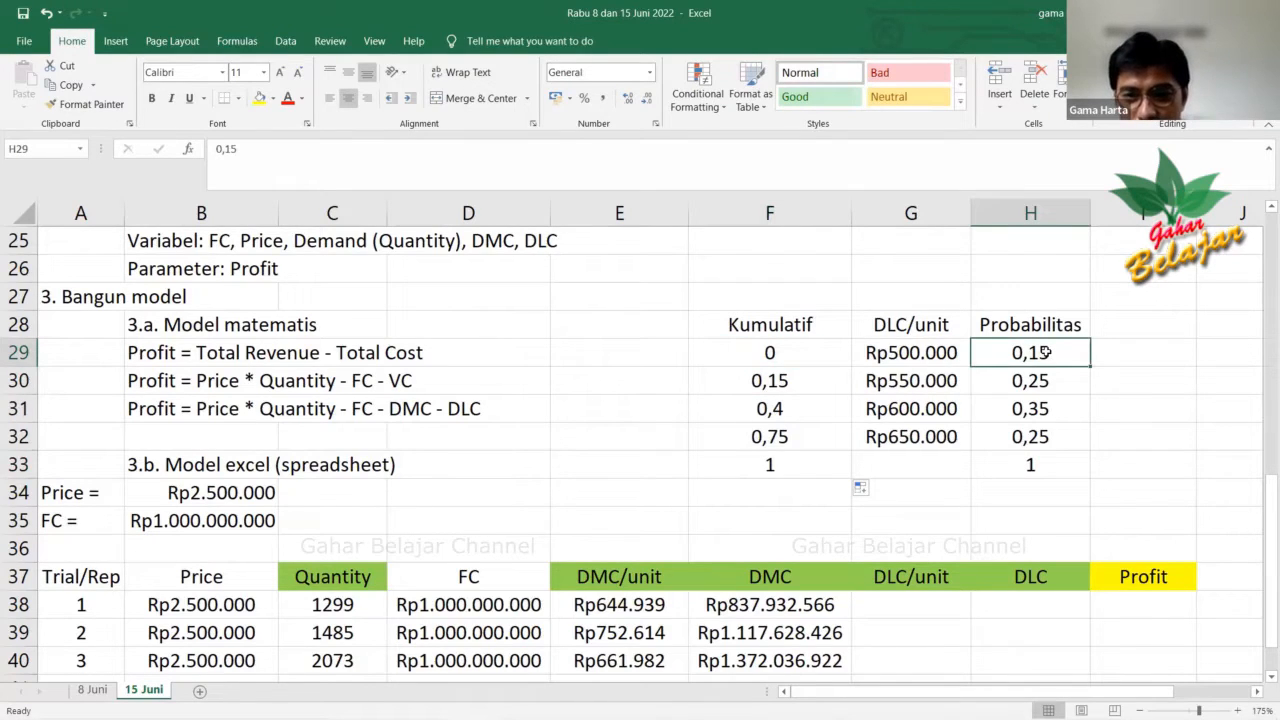
{"action": "left_click", "coordinate": [773, 381]}
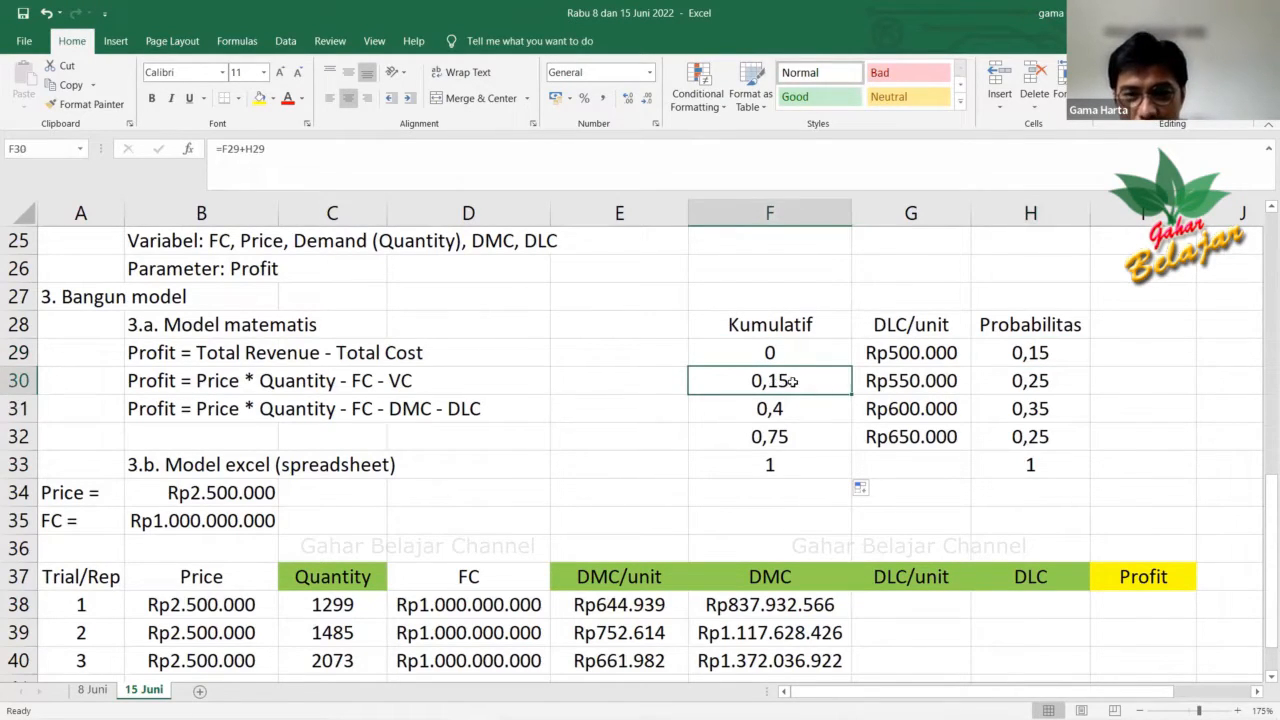
{"action": "left_click", "coordinate": [1044, 393]}
{"action": "left_click", "coordinate": [795, 410]}
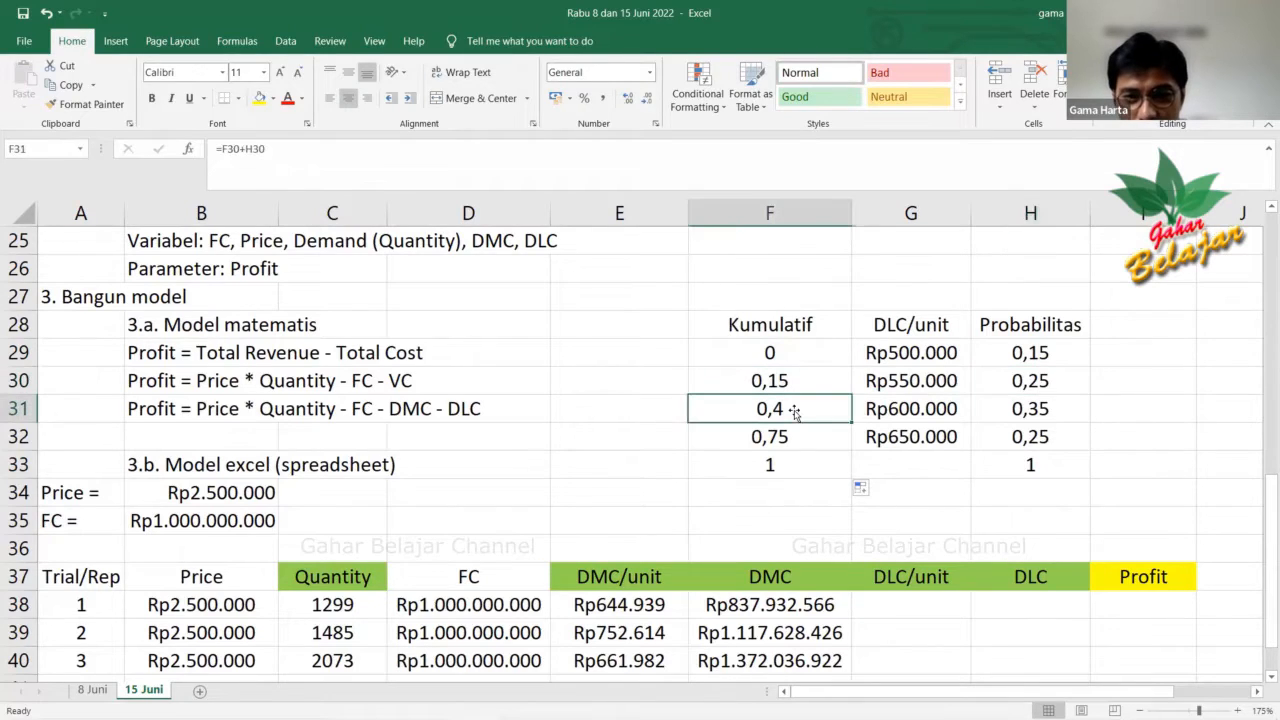
{"action": "left_click", "coordinate": [1012, 405]}
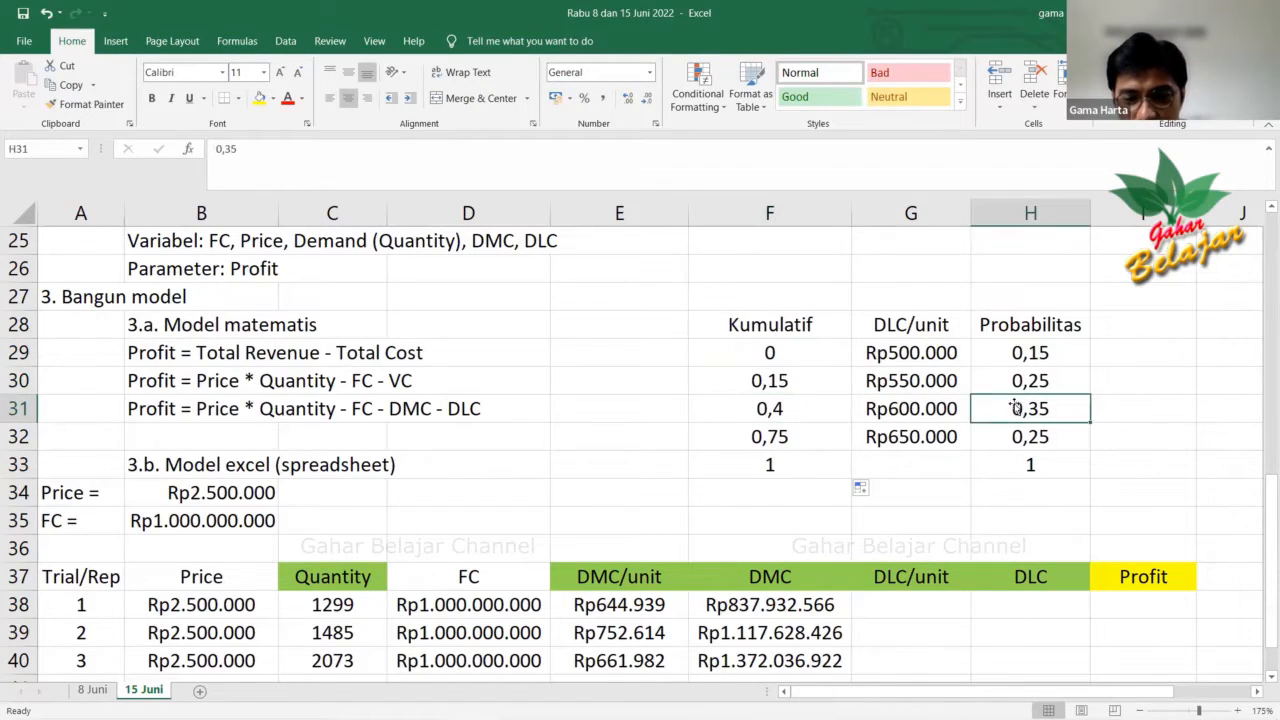
{"action": "left_click", "coordinate": [774, 437]}
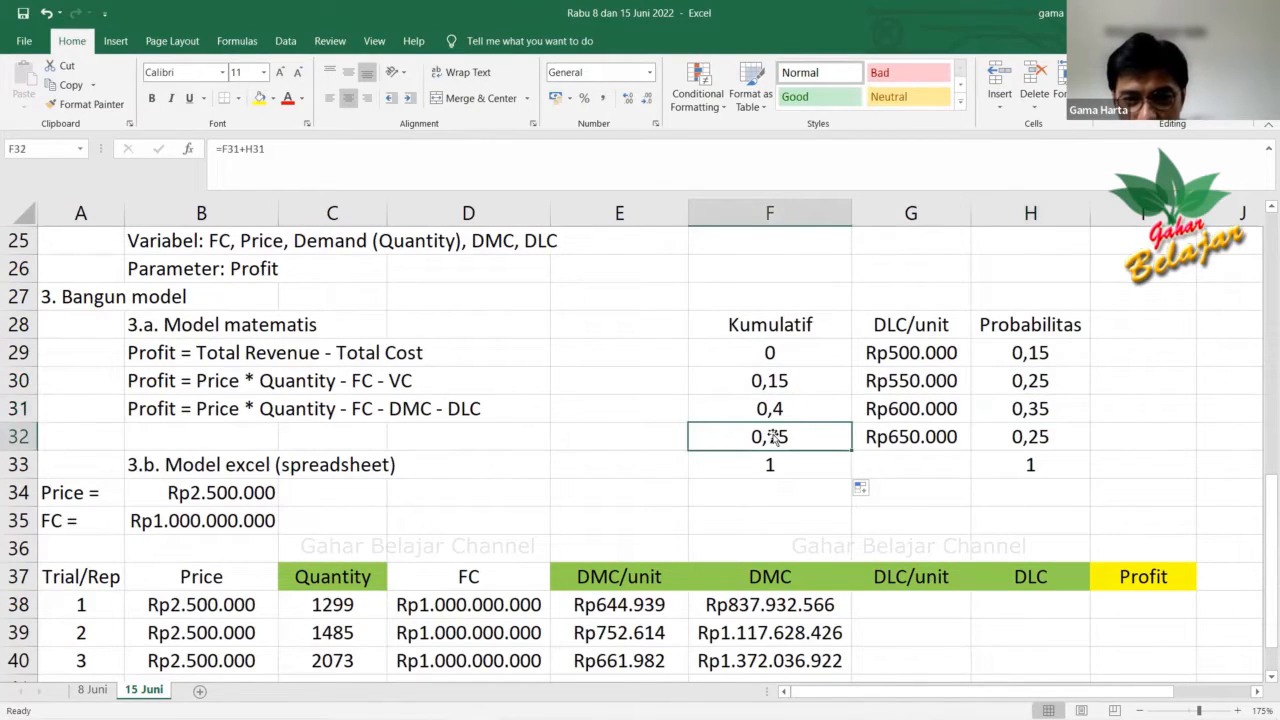
{"action": "left_click", "coordinate": [1030, 441]}
{"action": "left_click", "coordinate": [800, 466]}
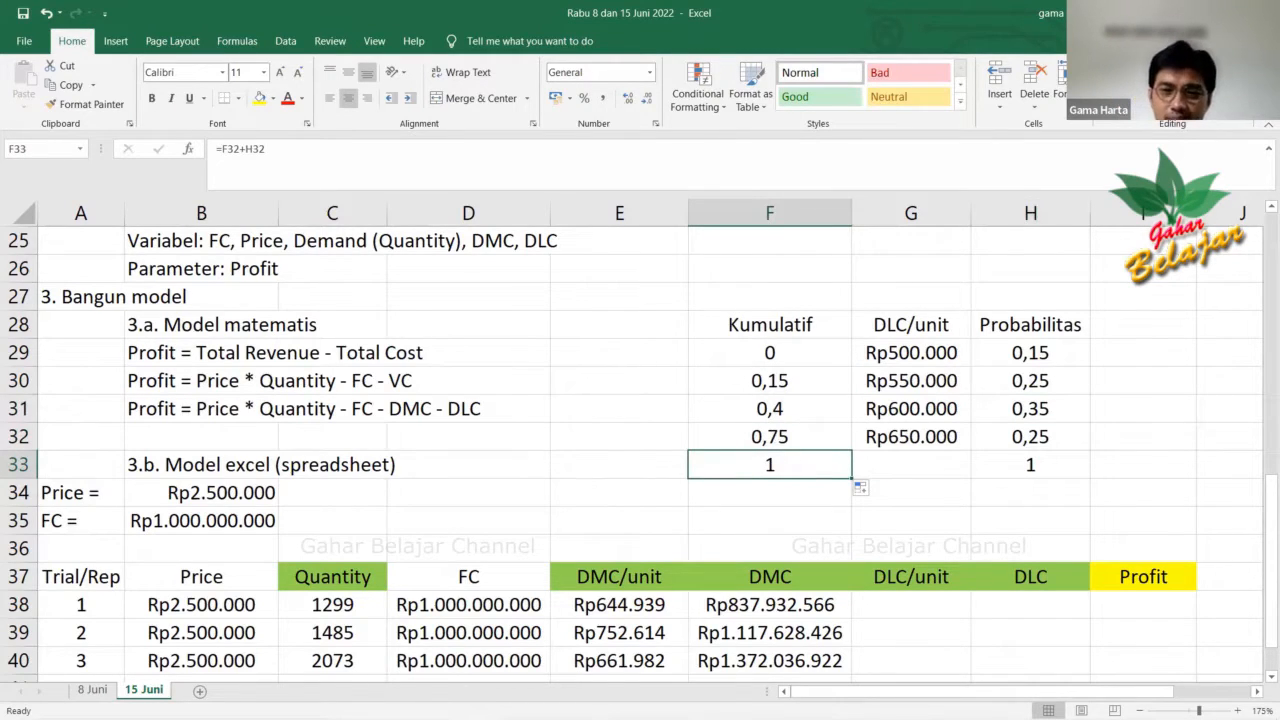
Add the heading Interval in E28, beside the Kumulatif heading.
{"action": "left_click", "coordinate": [651, 335]}
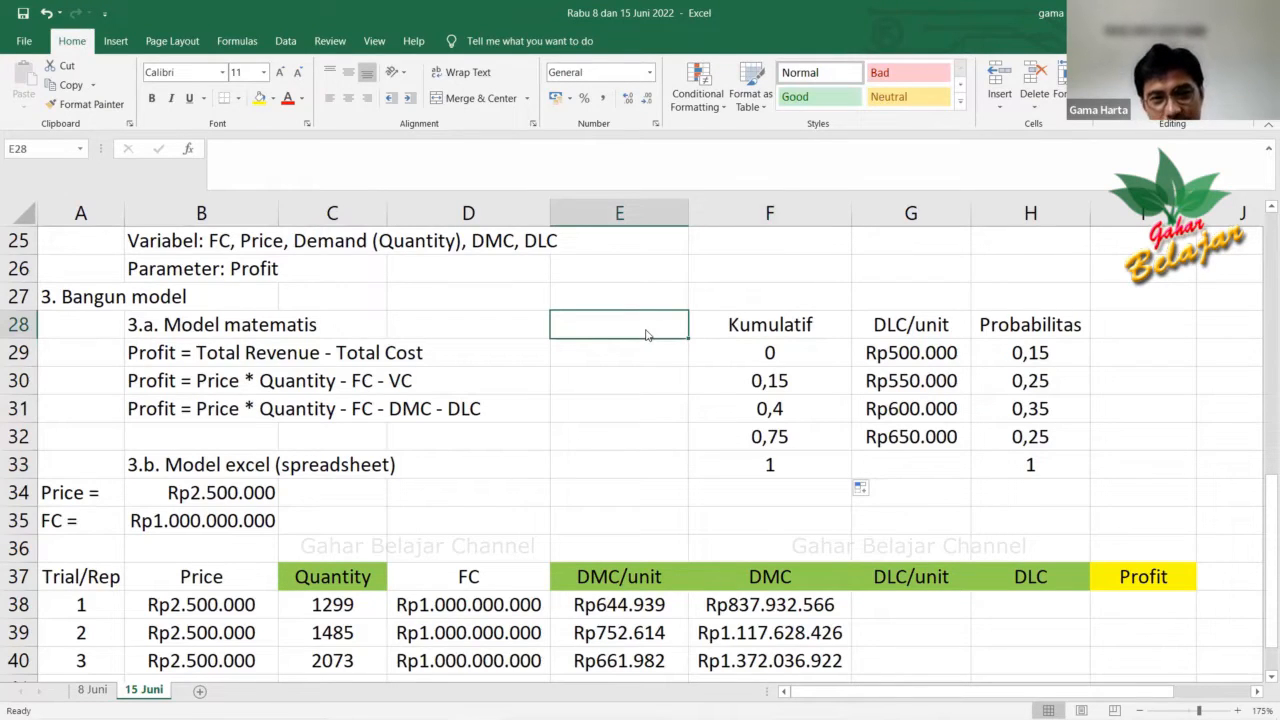
{"action": "type", "text": "Interval"}
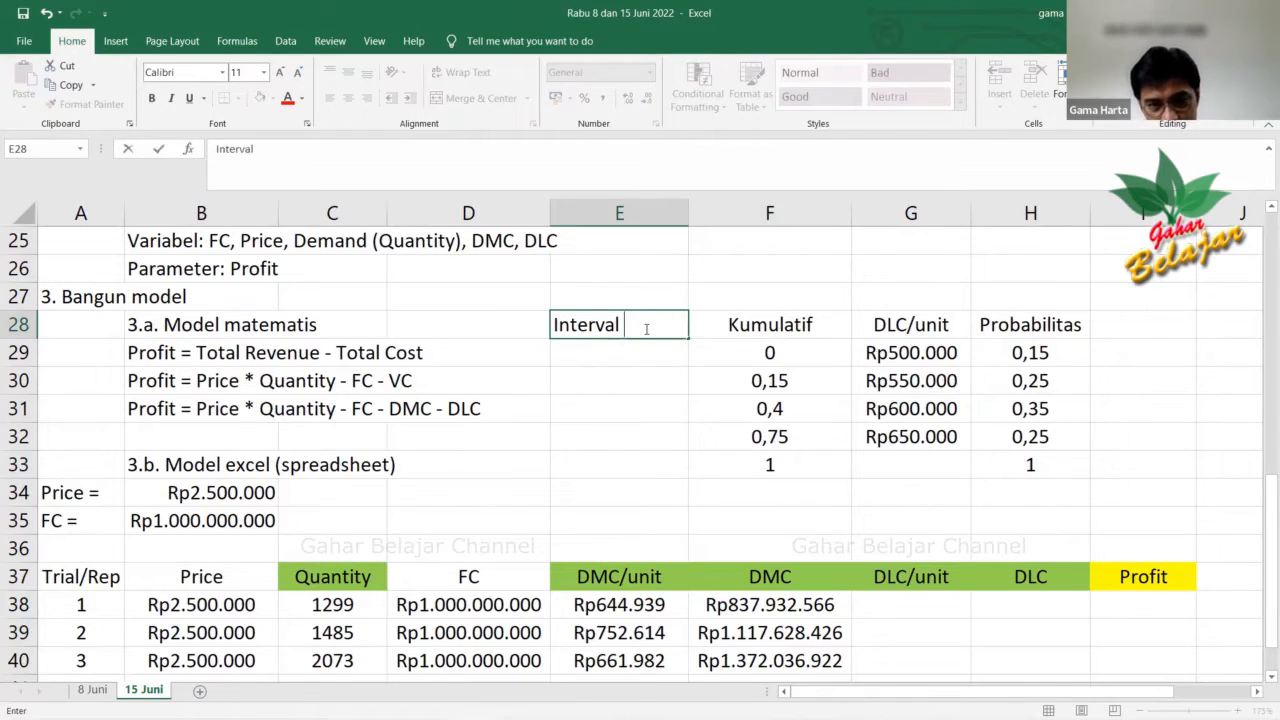
{"action": "key", "text": "Return"}
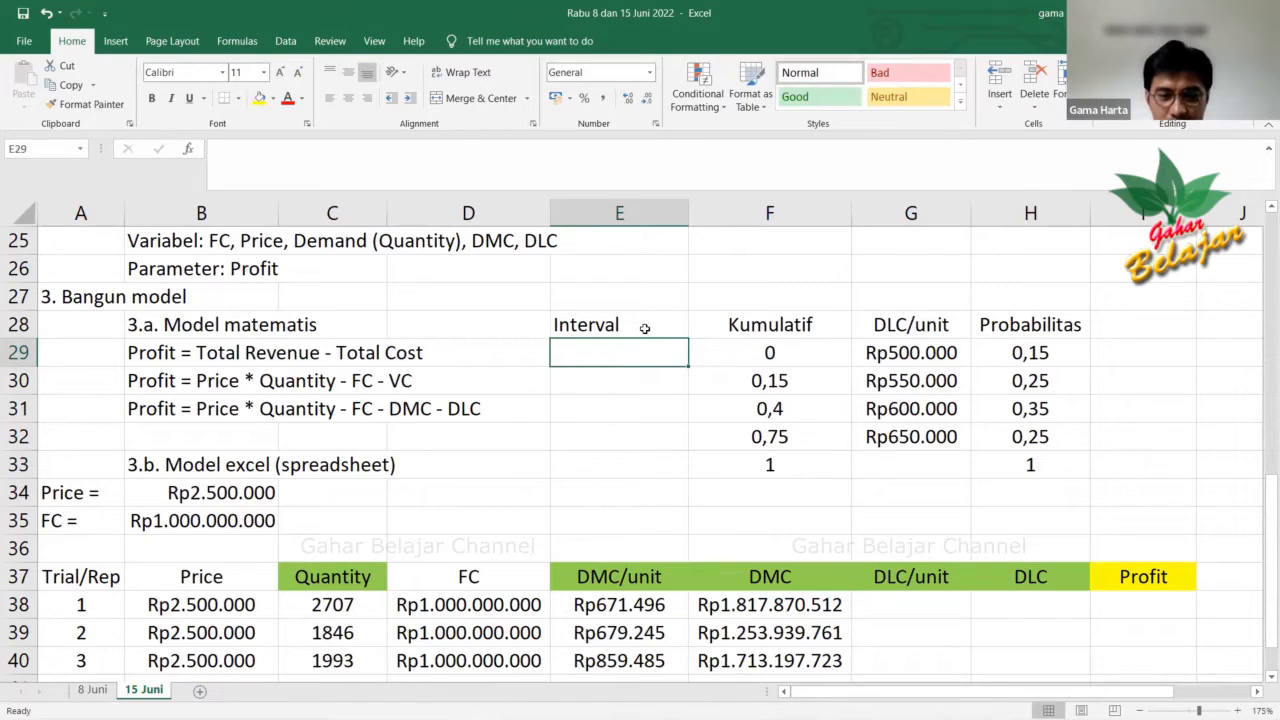
Enter the first interval as the text 0 s.d. 0,15 in E29.
{"action": "type", "text": "0"}
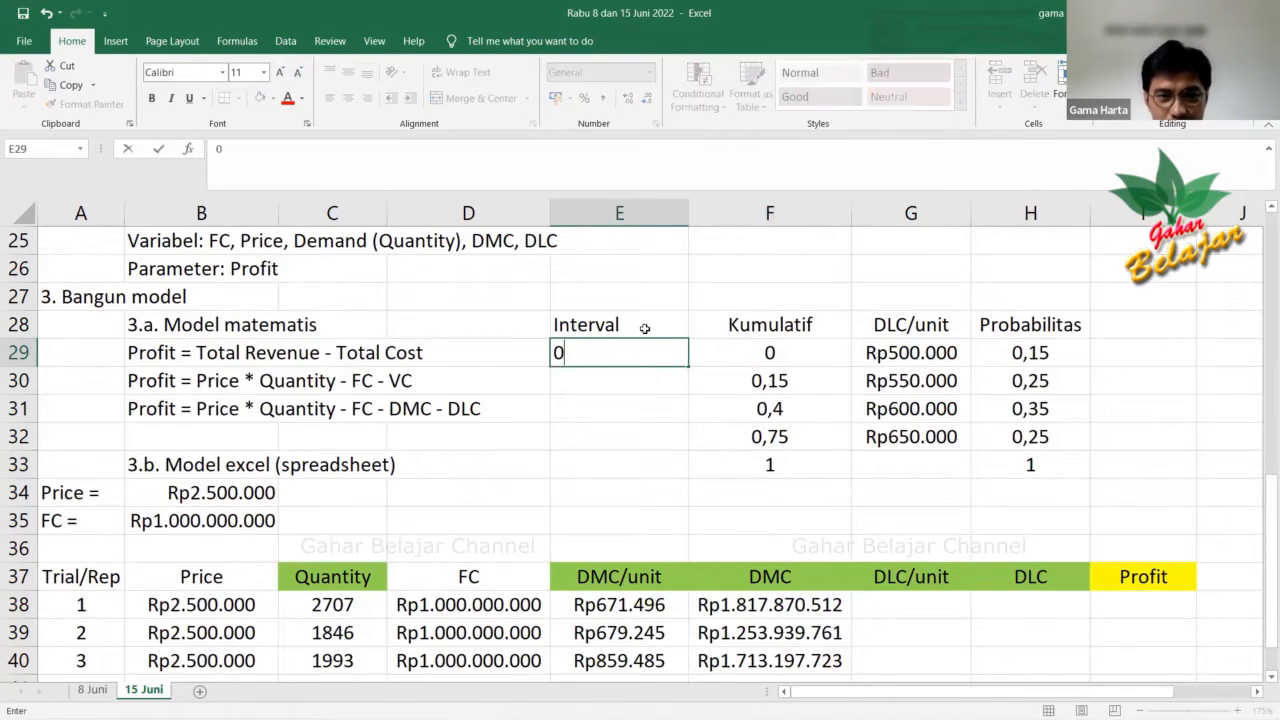
{"action": "type", "text": "-"}
{"action": "key", "text": "BackSpace"}
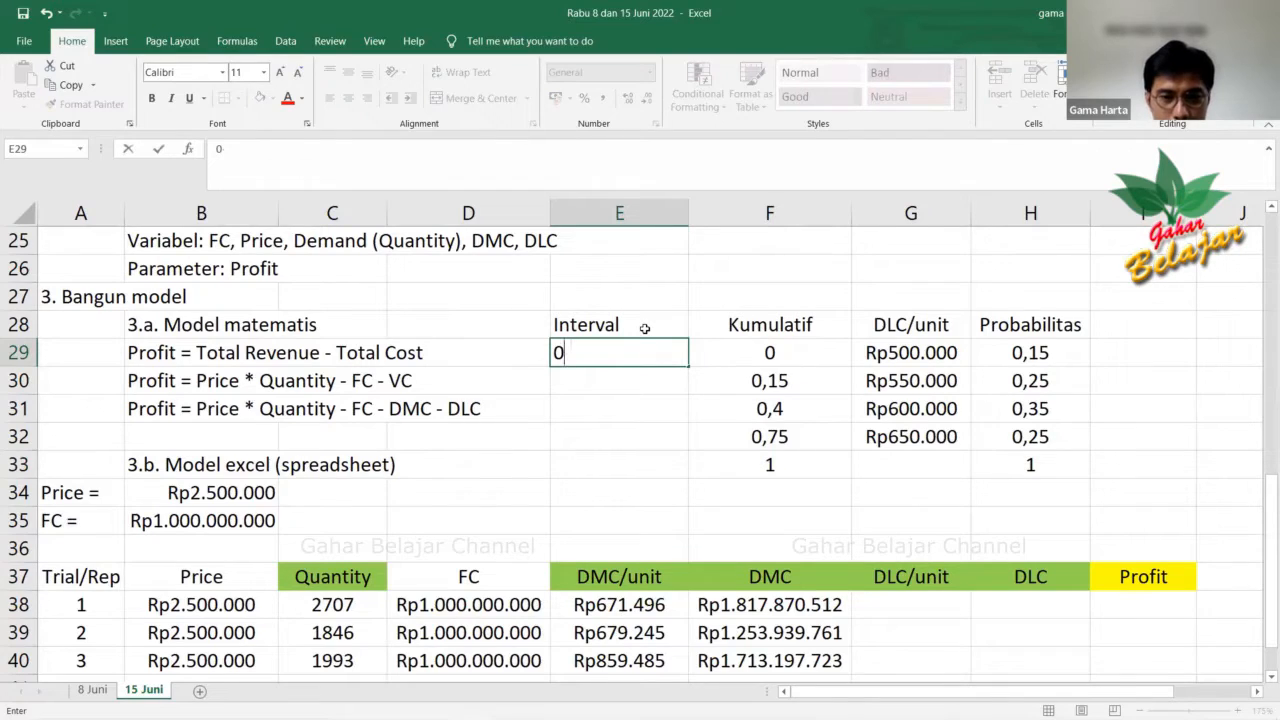
{"action": "type", "text": "s"}
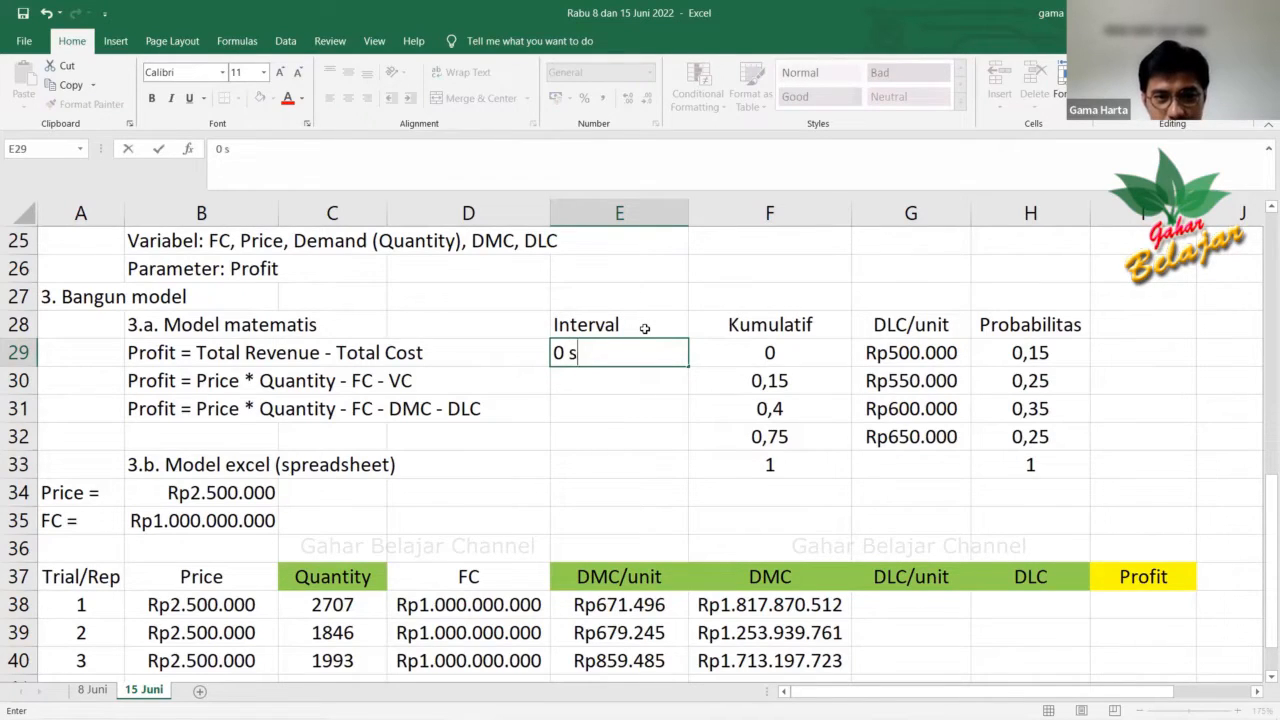
{"action": "type", "text": ".d. "}
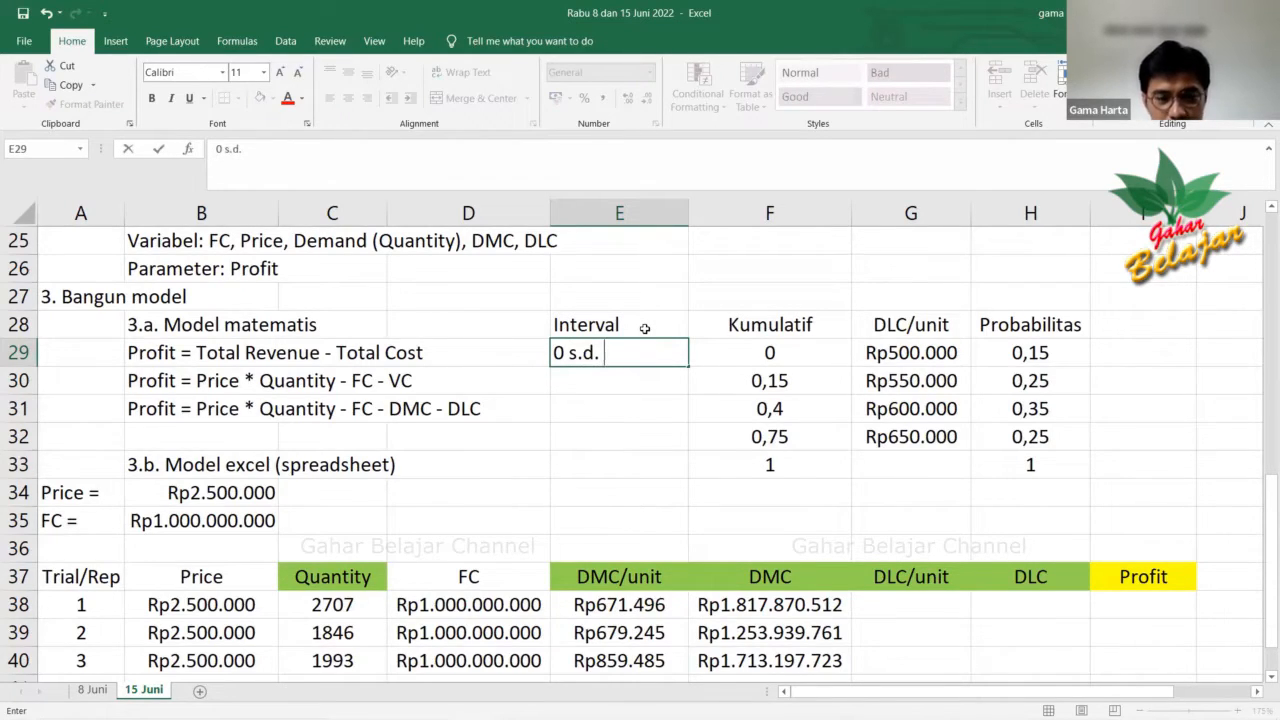
{"action": "type", "text": "0,15"}
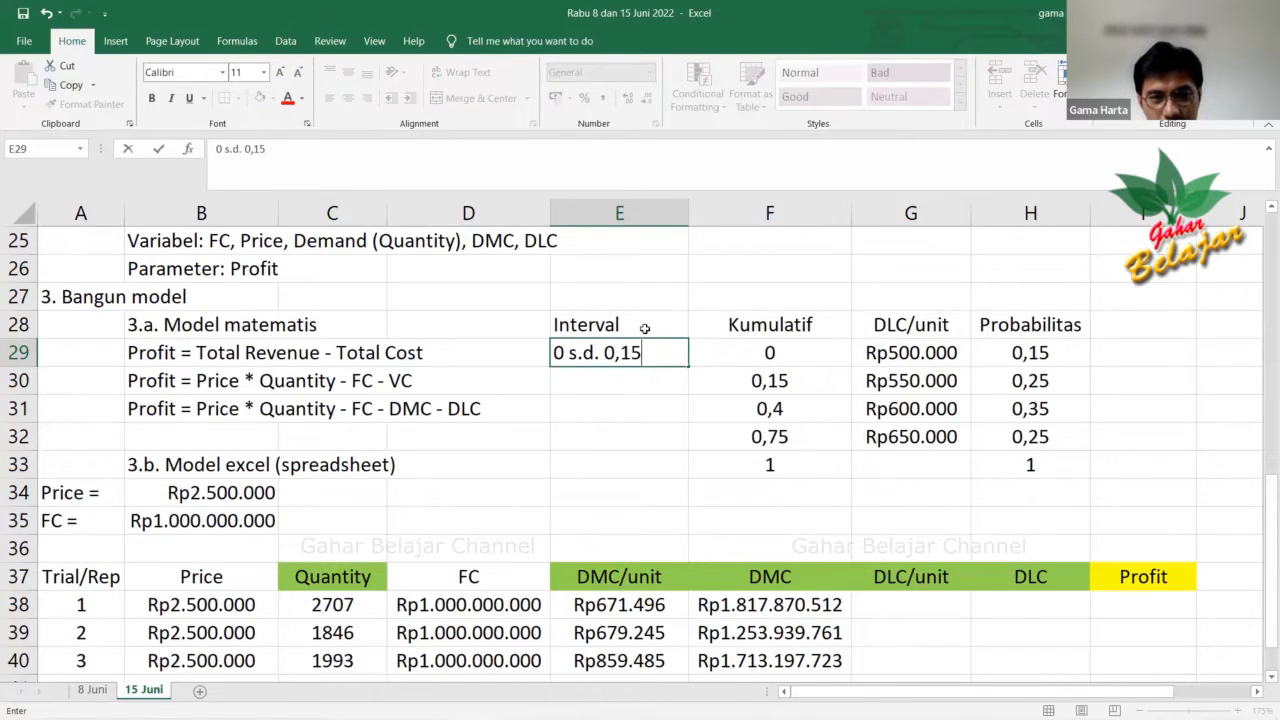
{"action": "key", "text": "Return"}
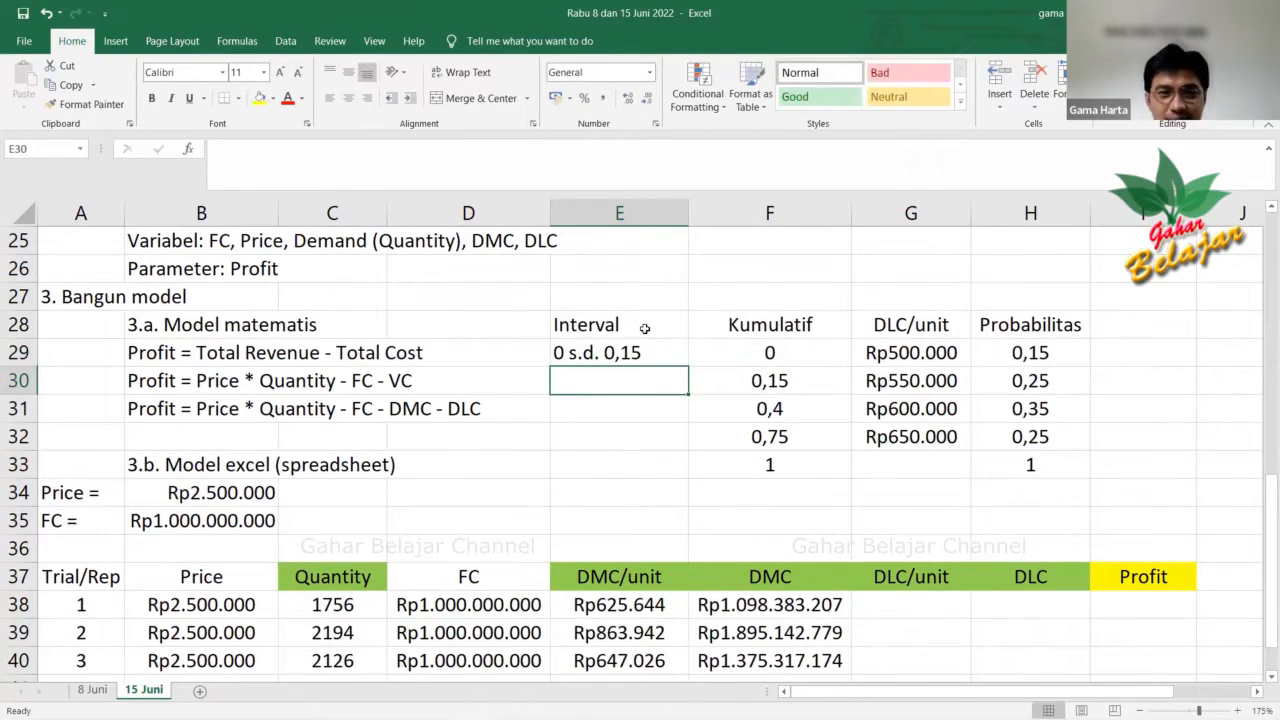
Fill the interval text from E29 down to E32.
{"action": "left_click", "coordinate": [641, 358]}
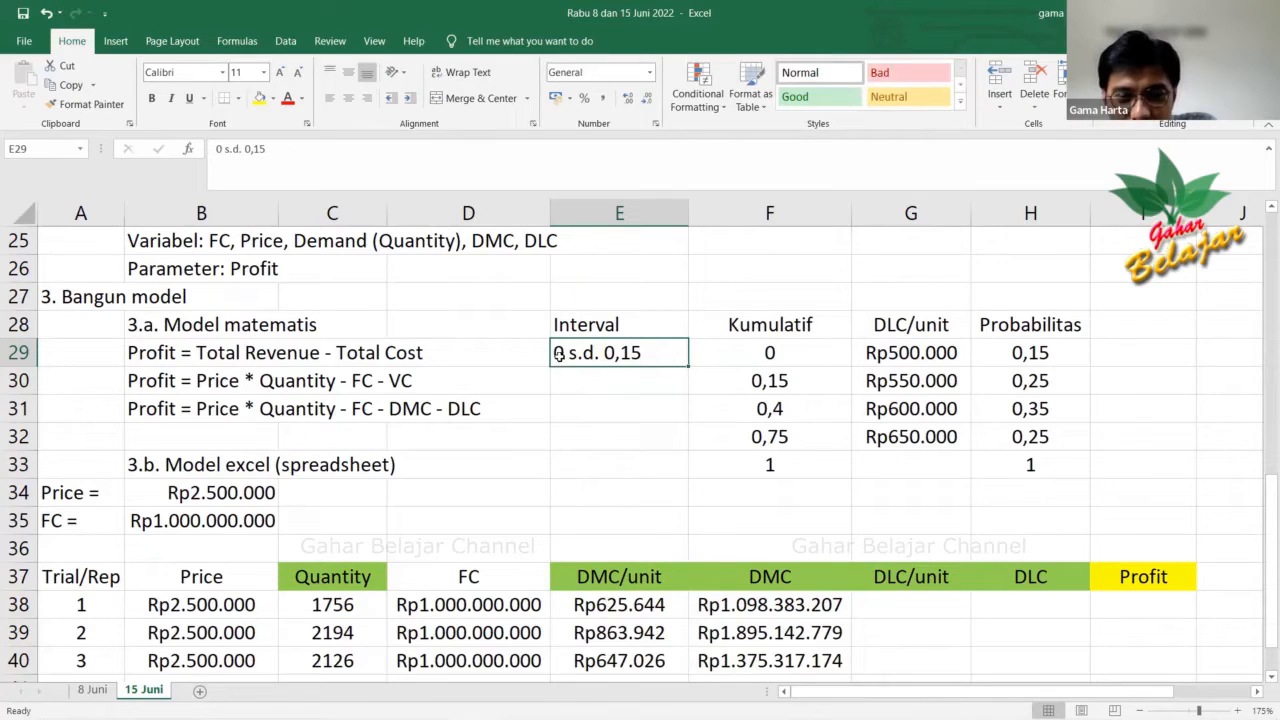
{"action": "left_click", "coordinate": [652, 372]}
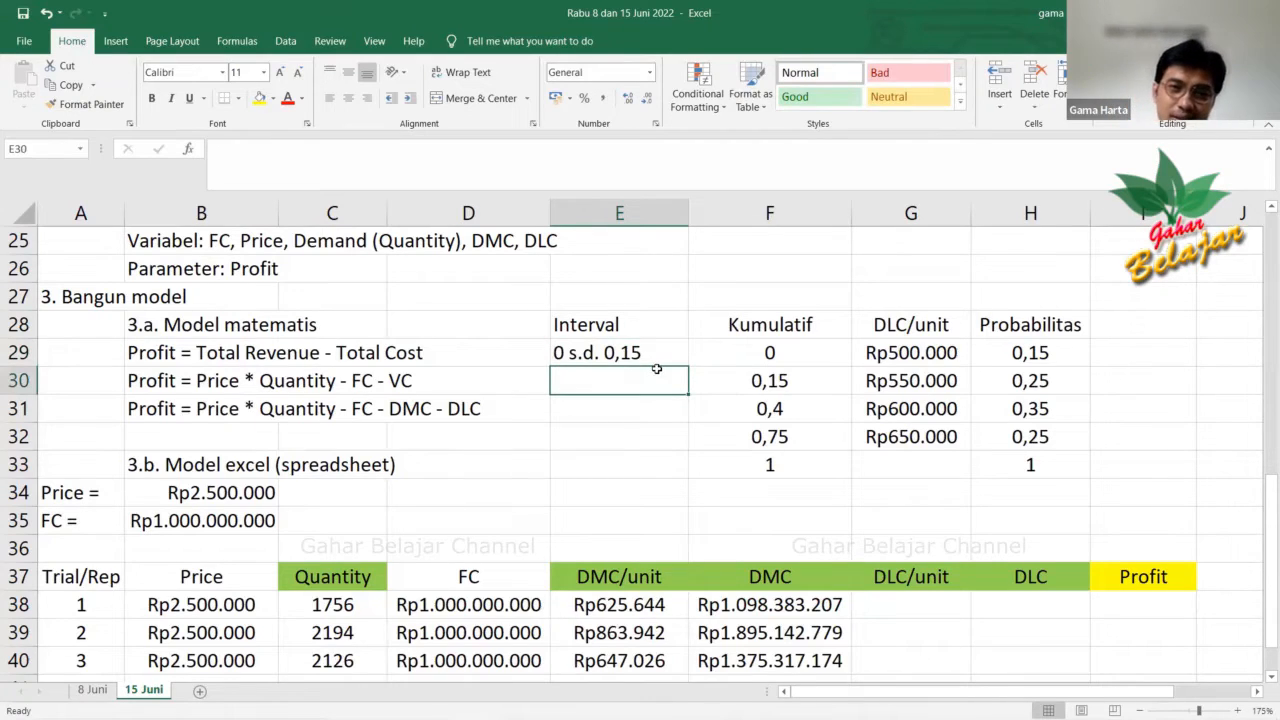
{"action": "left_click", "coordinate": [653, 358]}
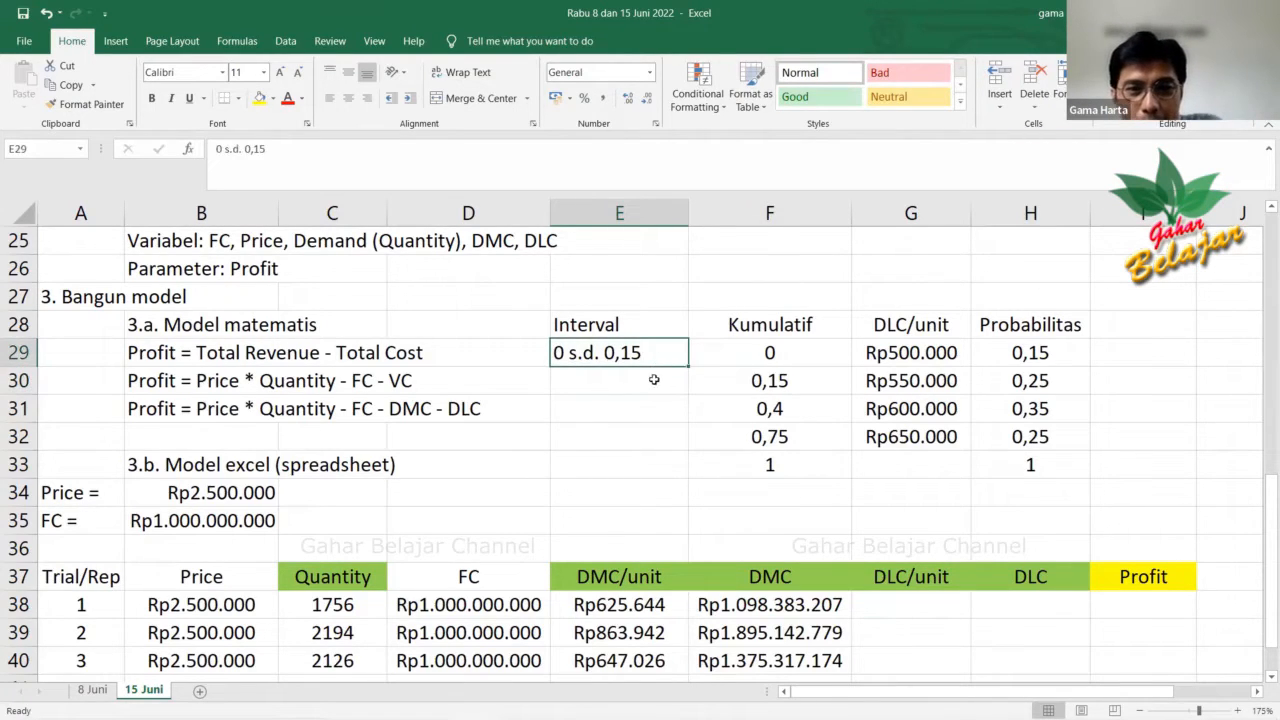
{"action": "left_click", "coordinate": [651, 386]}
{"action": "left_click", "coordinate": [660, 360]}
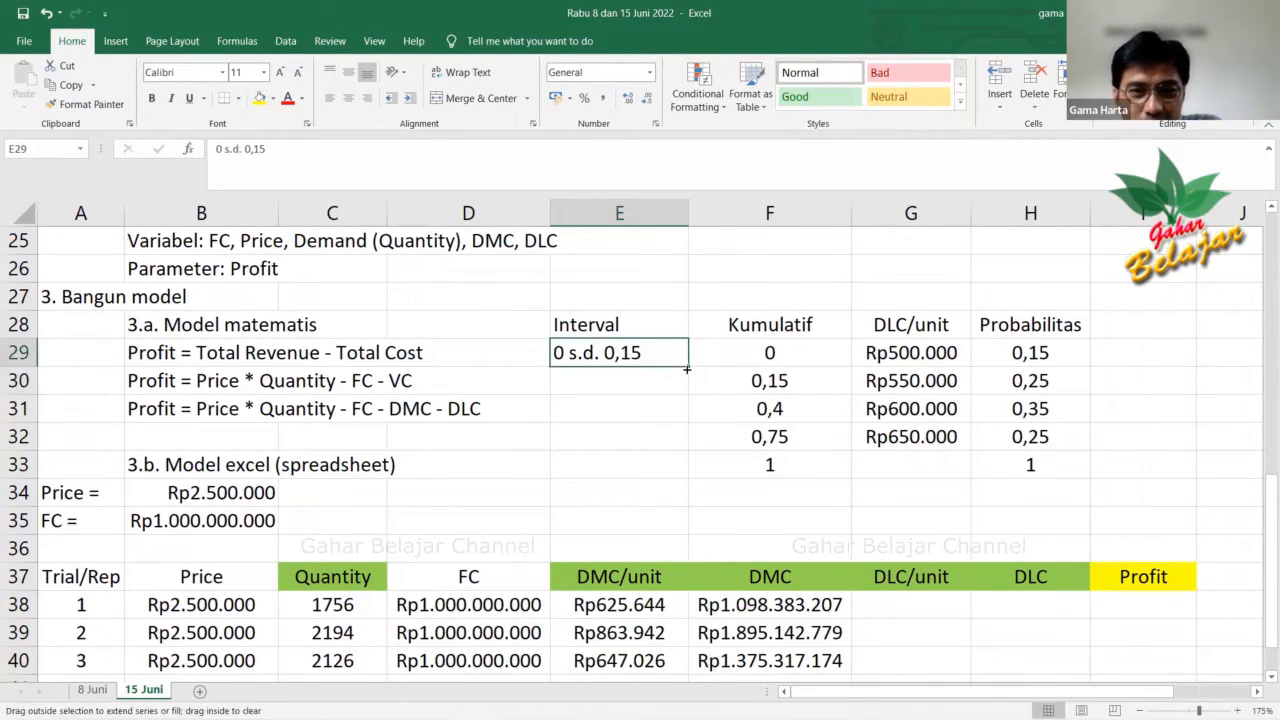
{"action": "left_click_drag", "start_coordinate": [687, 368], "coordinate": [694, 445]}
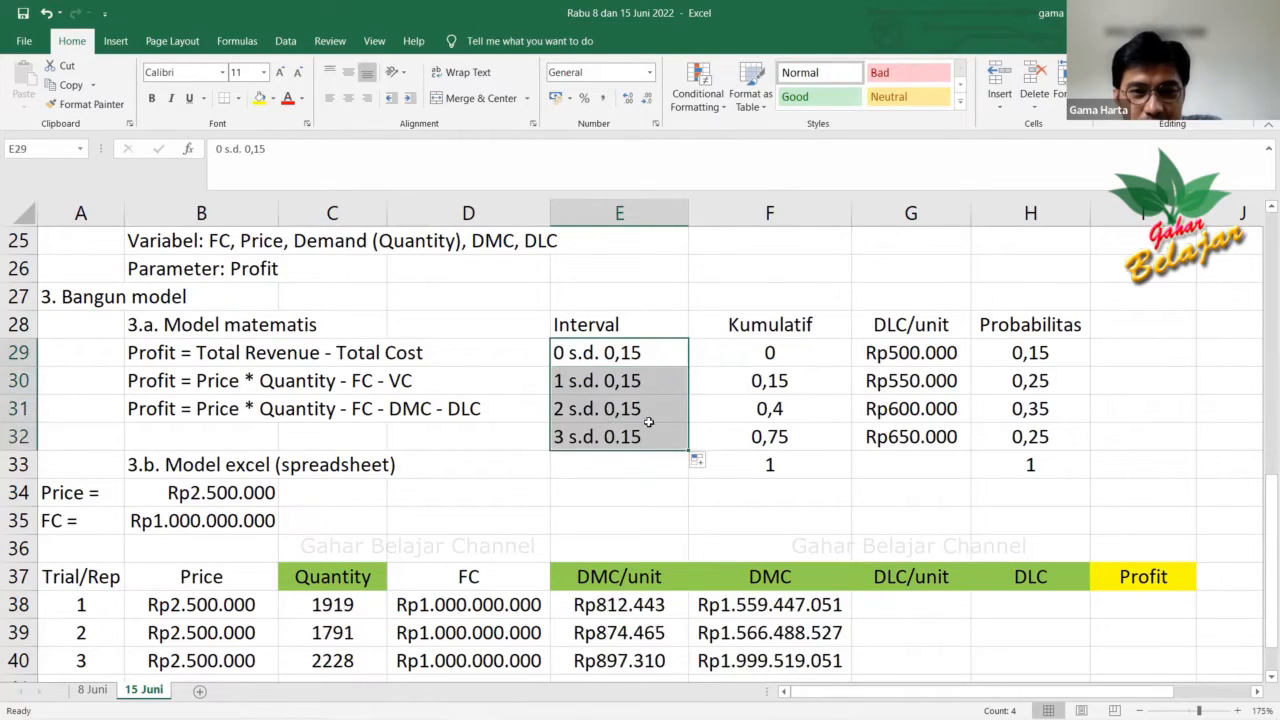
Change the second interval text in E30 to 0,15 s.d. 0,4.
{"action": "double_click", "coordinate": [571, 383]}
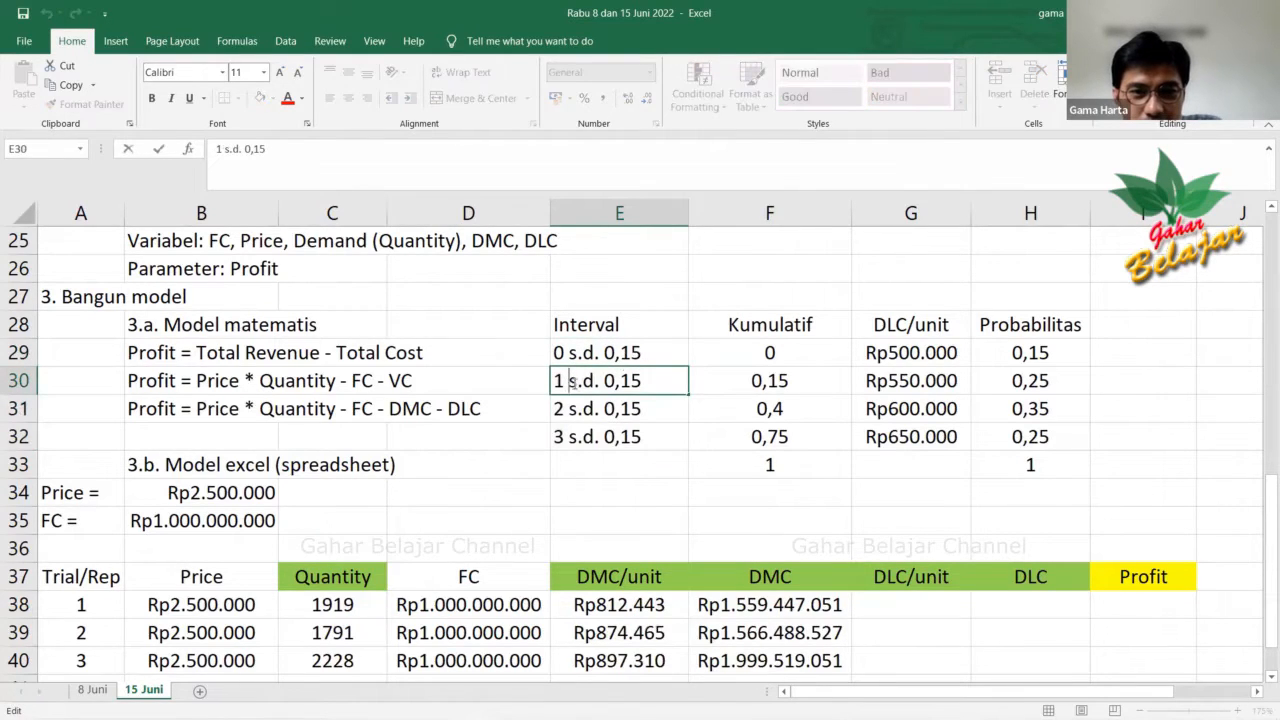
{"action": "left_click_drag", "start_coordinate": [569, 383], "coordinate": [556, 383]}
{"action": "type", "text": "0,15"}
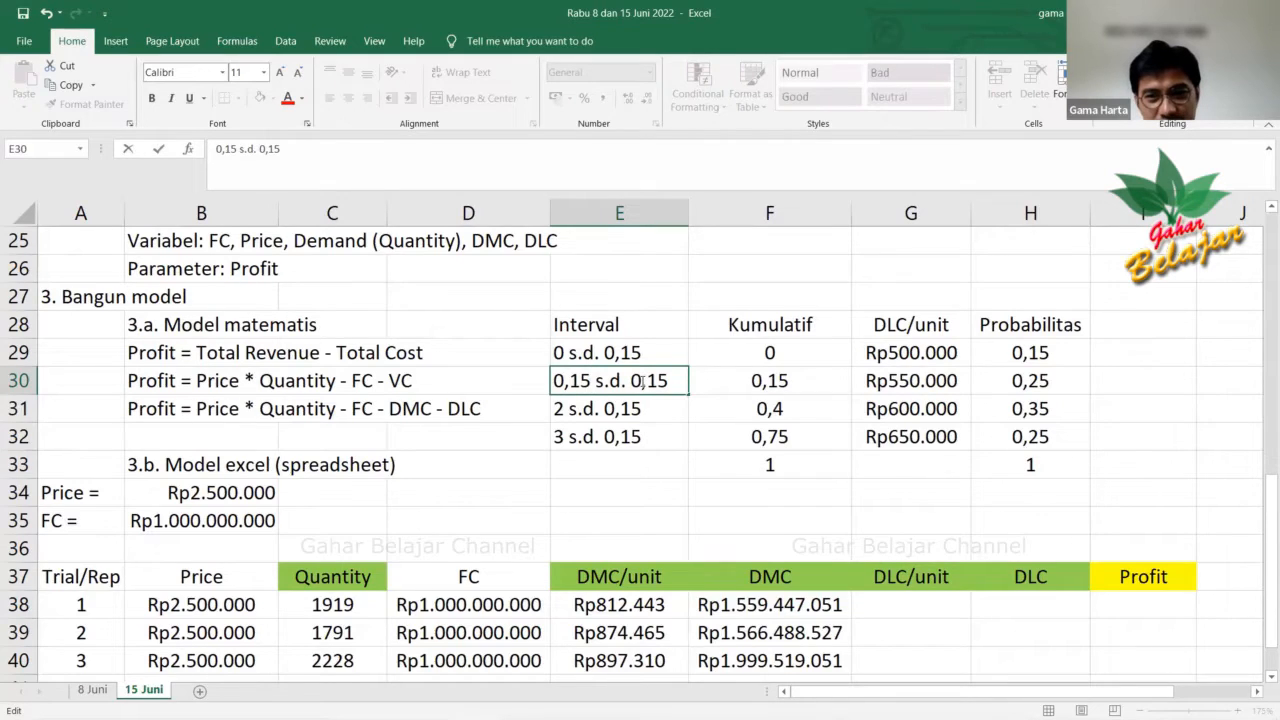
{"action": "left_click_drag", "start_coordinate": [645, 381], "coordinate": [677, 380]}
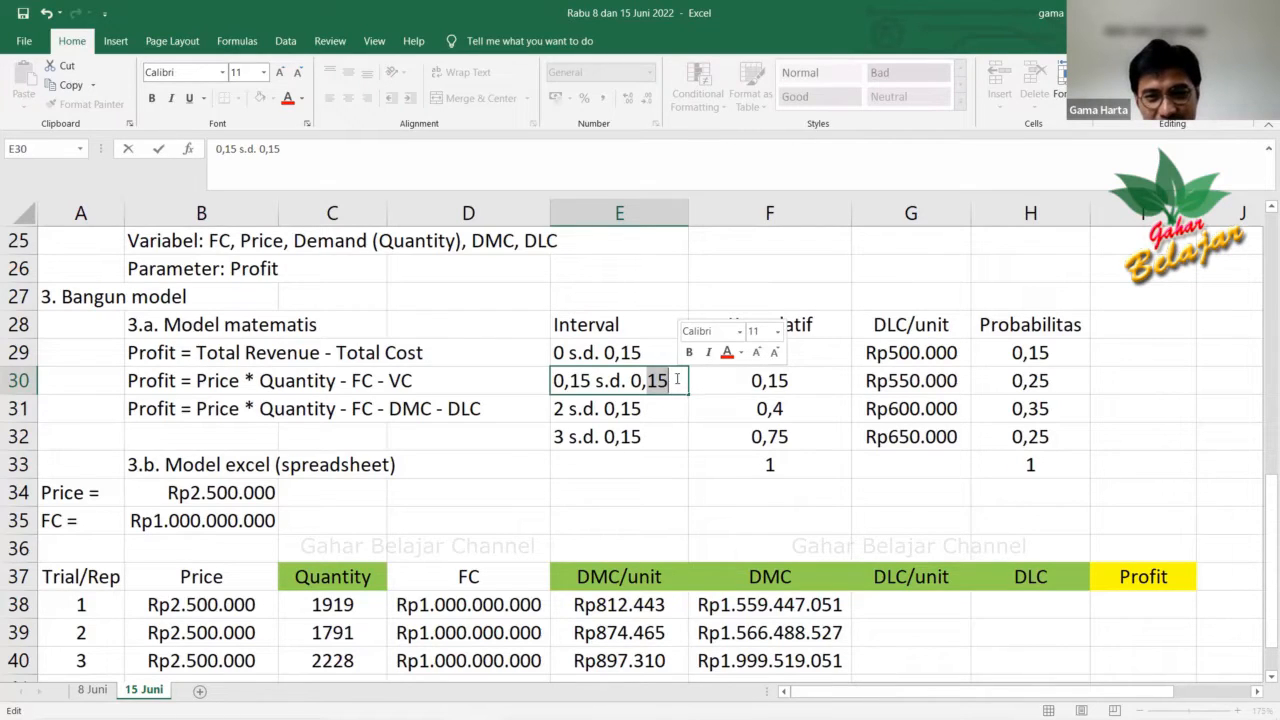
{"action": "type", "text": "4"}
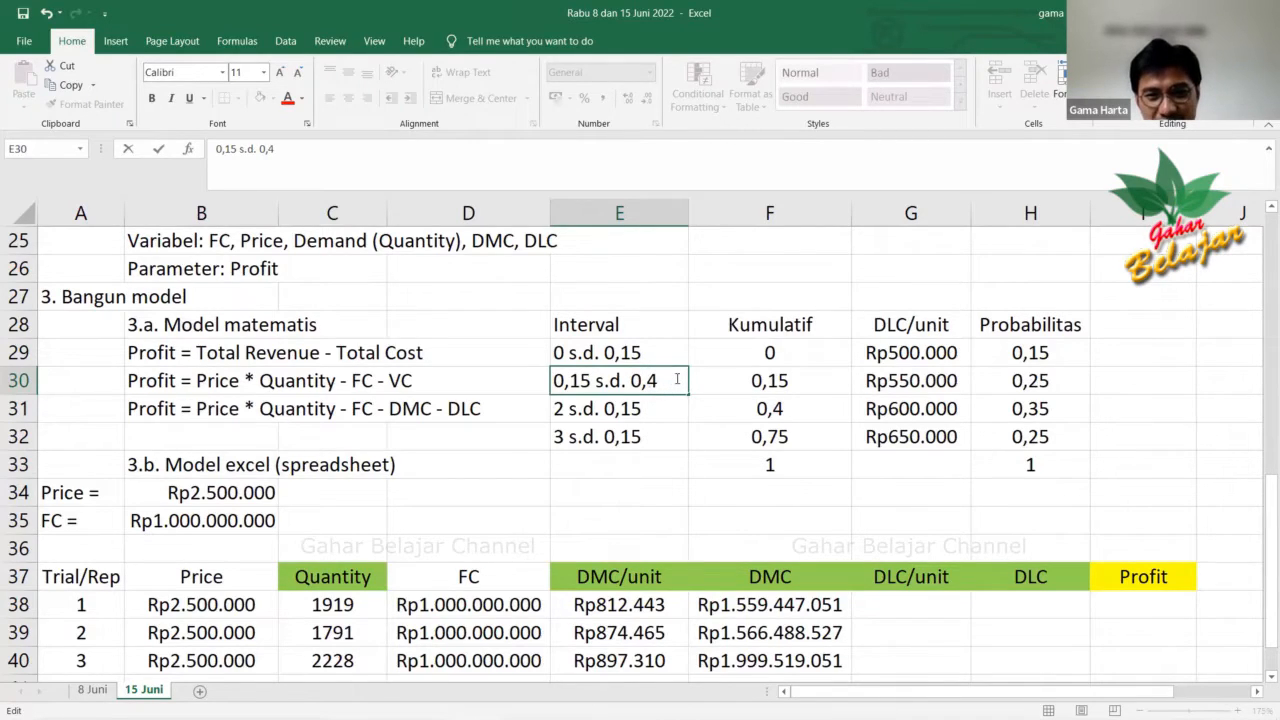
Change the third interval text in E31 to 0,4 s.d. 0,75.
{"action": "double_click", "coordinate": [565, 408]}
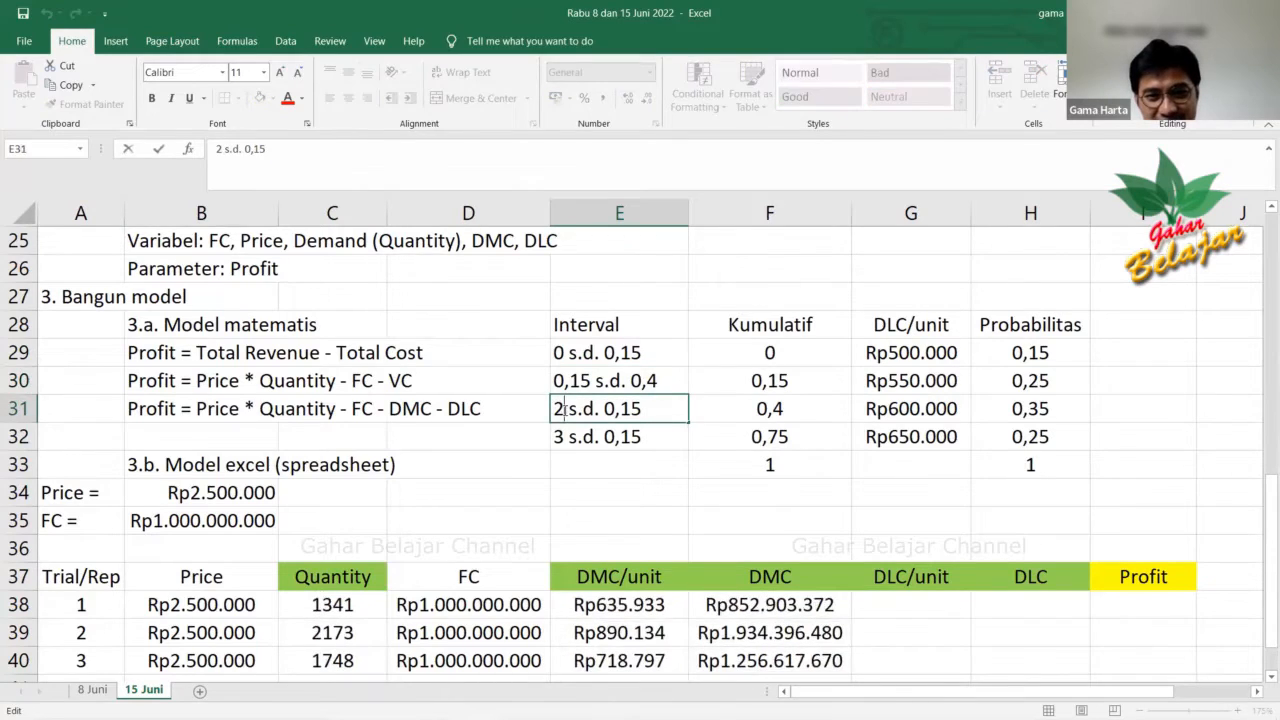
{"action": "left_click_drag", "start_coordinate": [565, 408], "coordinate": [554, 408]}
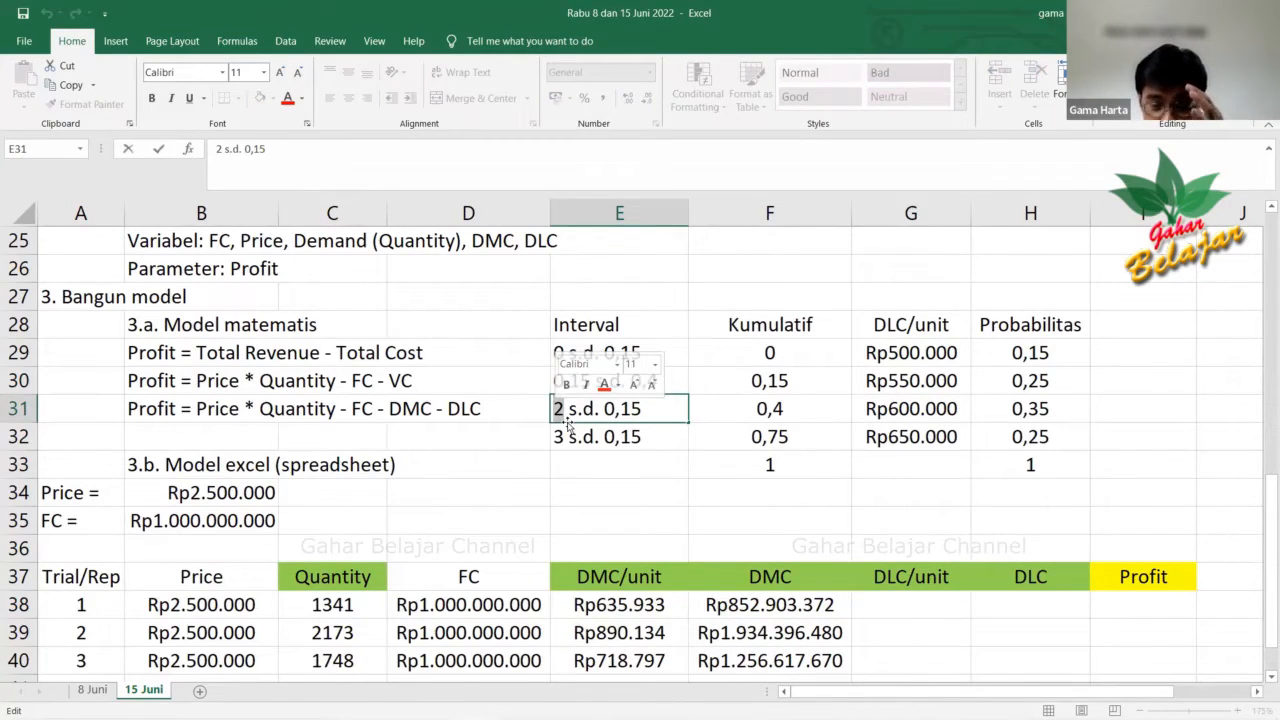
{"action": "type", "text": "0,4"}
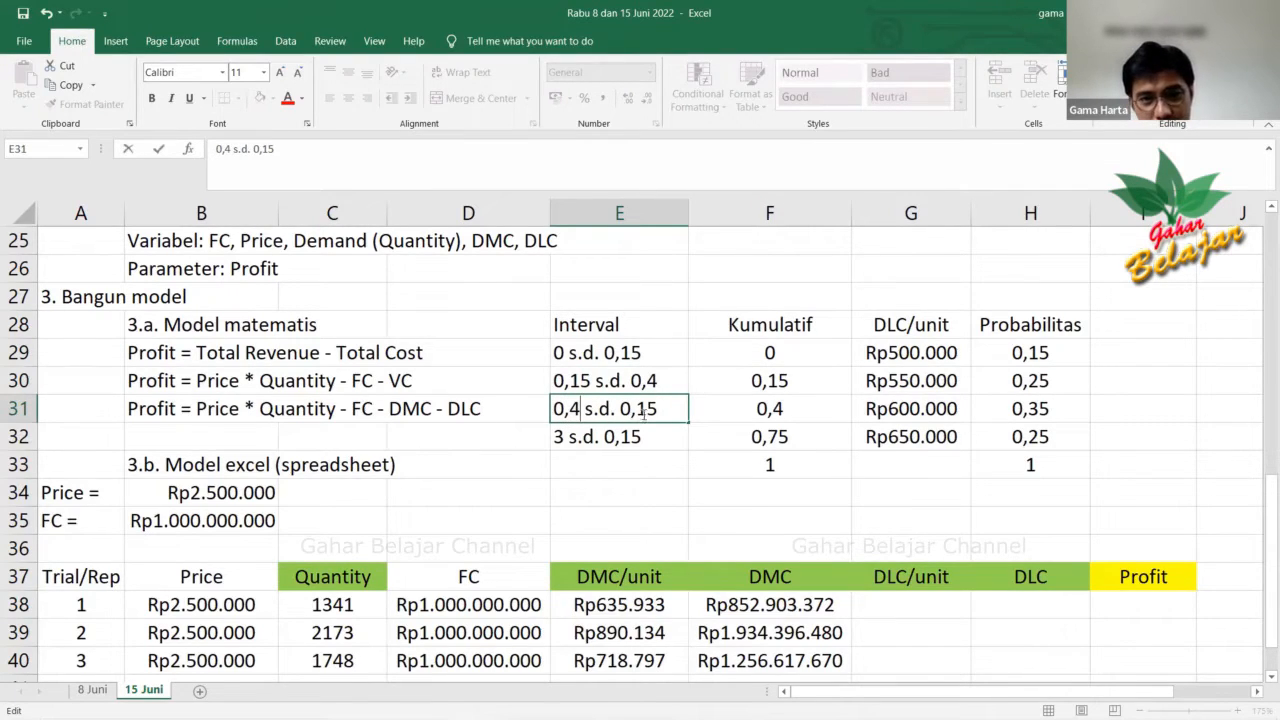
{"action": "left_click_drag", "start_coordinate": [638, 410], "coordinate": [646, 410]}
{"action": "type", "text": "7"}
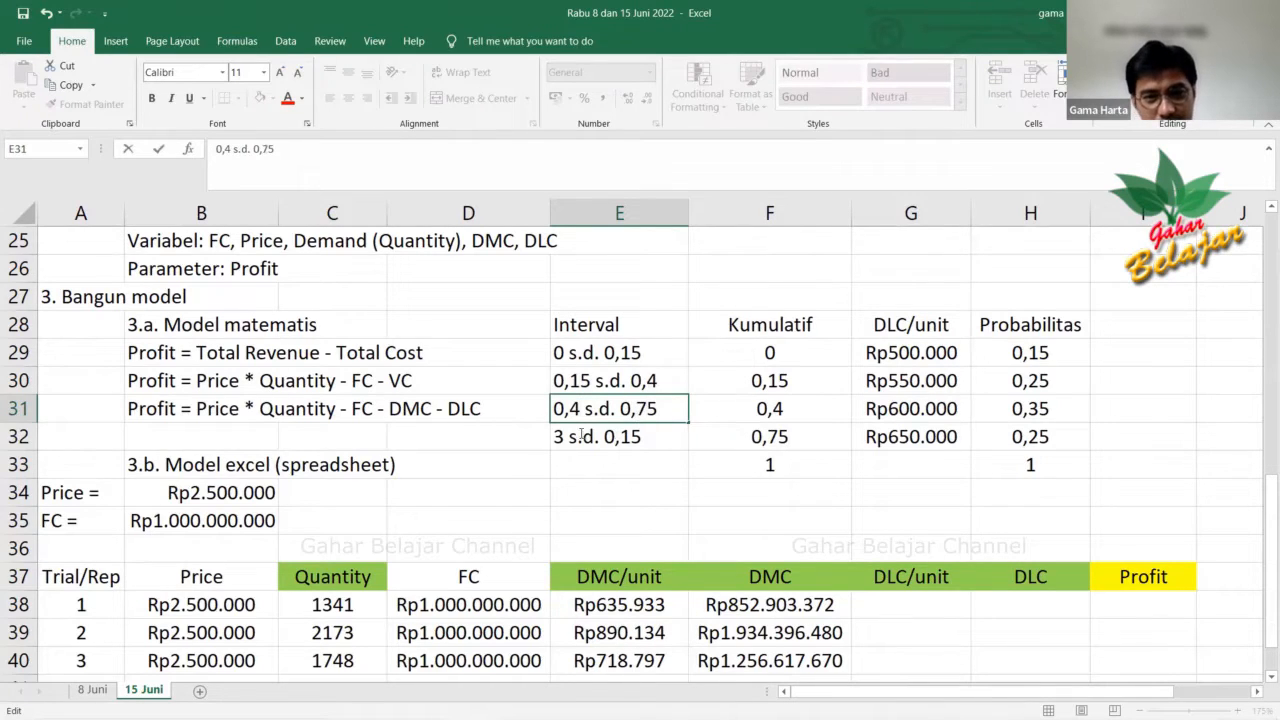
Change the last interval text in E32 to 0,75 s.d. 1.
{"action": "double_click", "coordinate": [566, 436]}
{"action": "left_click_drag", "start_coordinate": [566, 436], "coordinate": [555, 436]}
{"action": "type", "text": "0,7"}
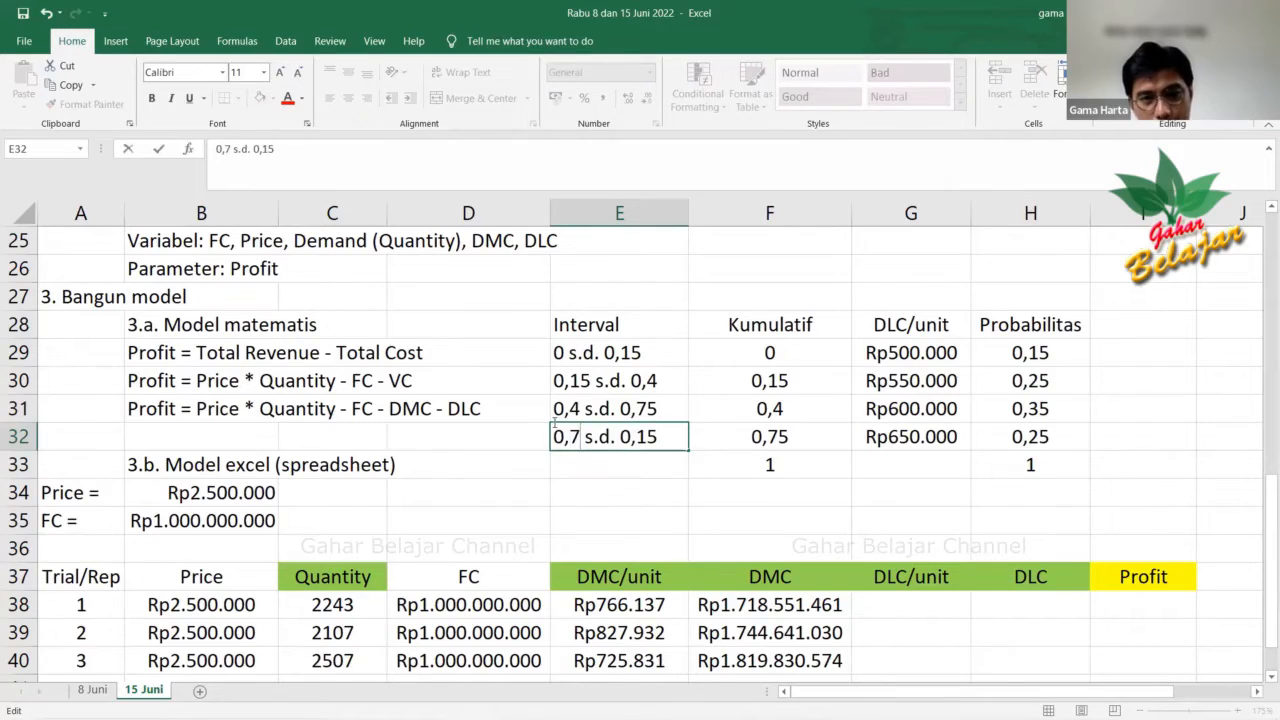
{"action": "type", "text": "5"}
{"action": "left_click_drag", "start_coordinate": [630, 436], "coordinate": [703, 437]}
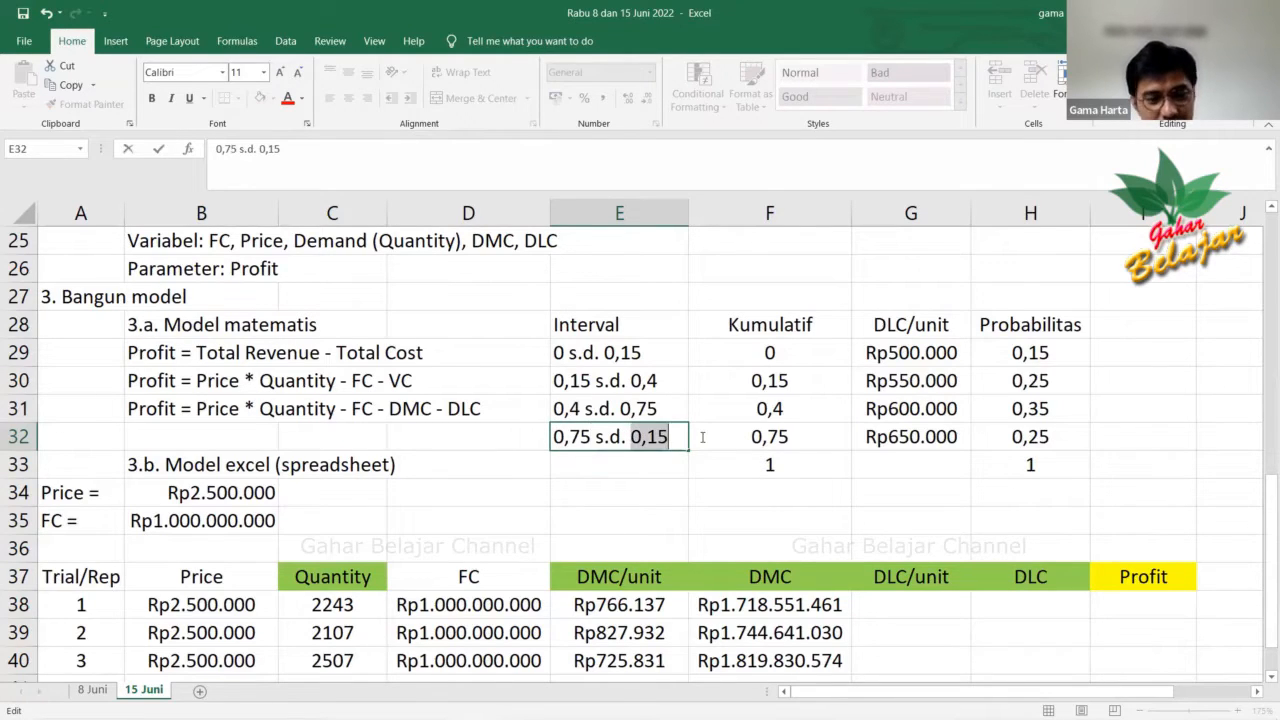
{"action": "type", "text": "1"}
{"action": "key", "text": "Return"}
{"action": "key", "text": "Return"}
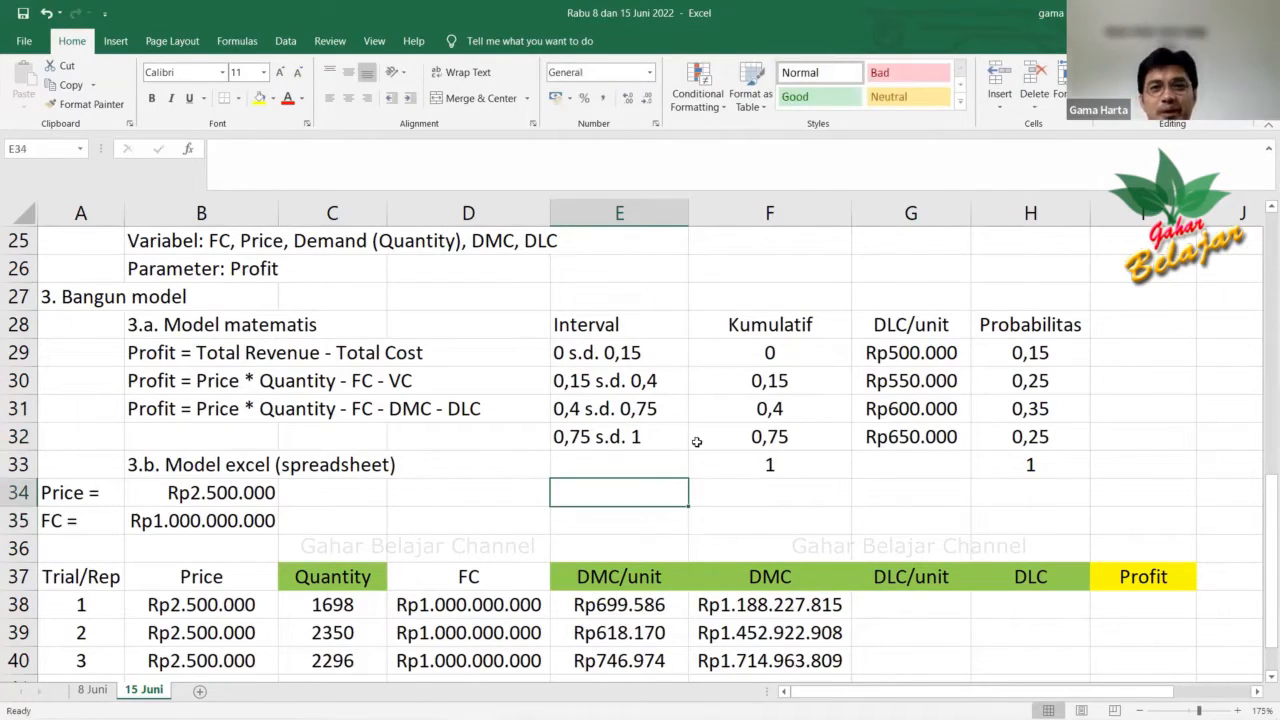
Review the Kumulatif values in F29:F33 alongside the DLC/unit values in G29:G32.
{"action": "left_click", "coordinate": [764, 352]}
{"action": "left_click_drag", "start_coordinate": [764, 349], "coordinate": [791, 461]}
{"action": "left_click", "coordinate": [811, 380]}
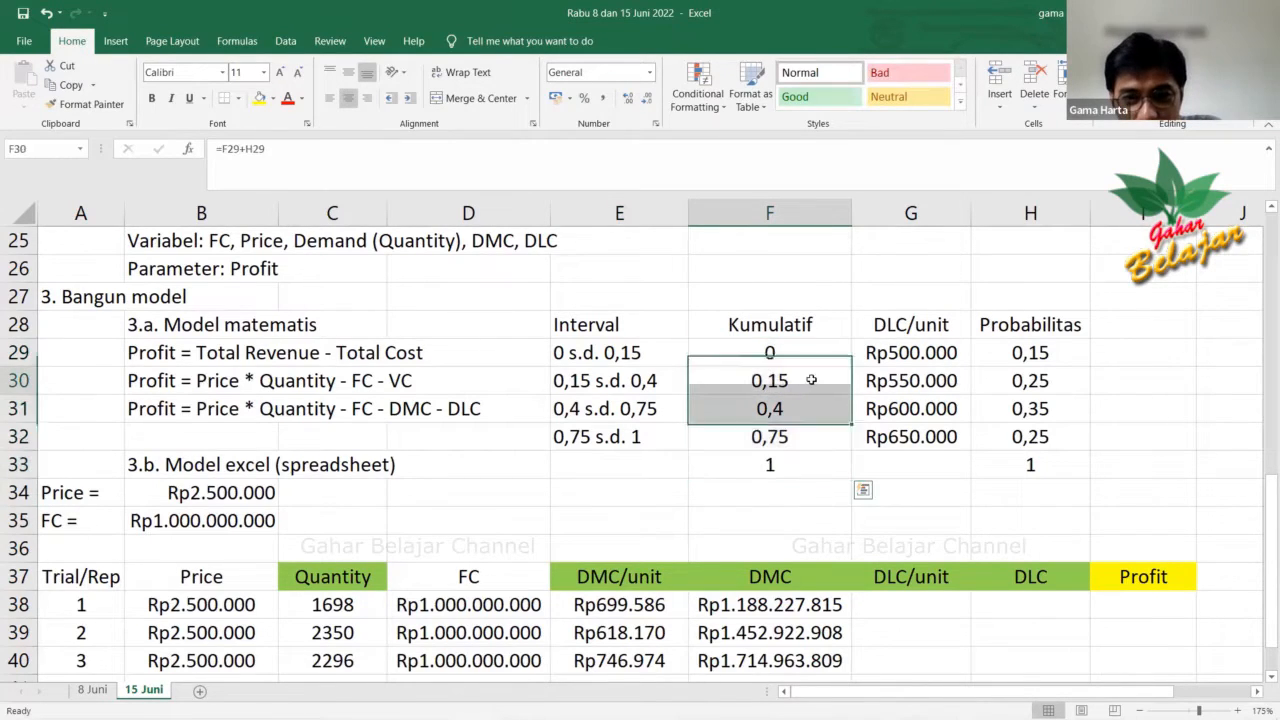
{"action": "left_click", "coordinate": [798, 358]}
{"action": "left_click", "coordinate": [800, 484]}
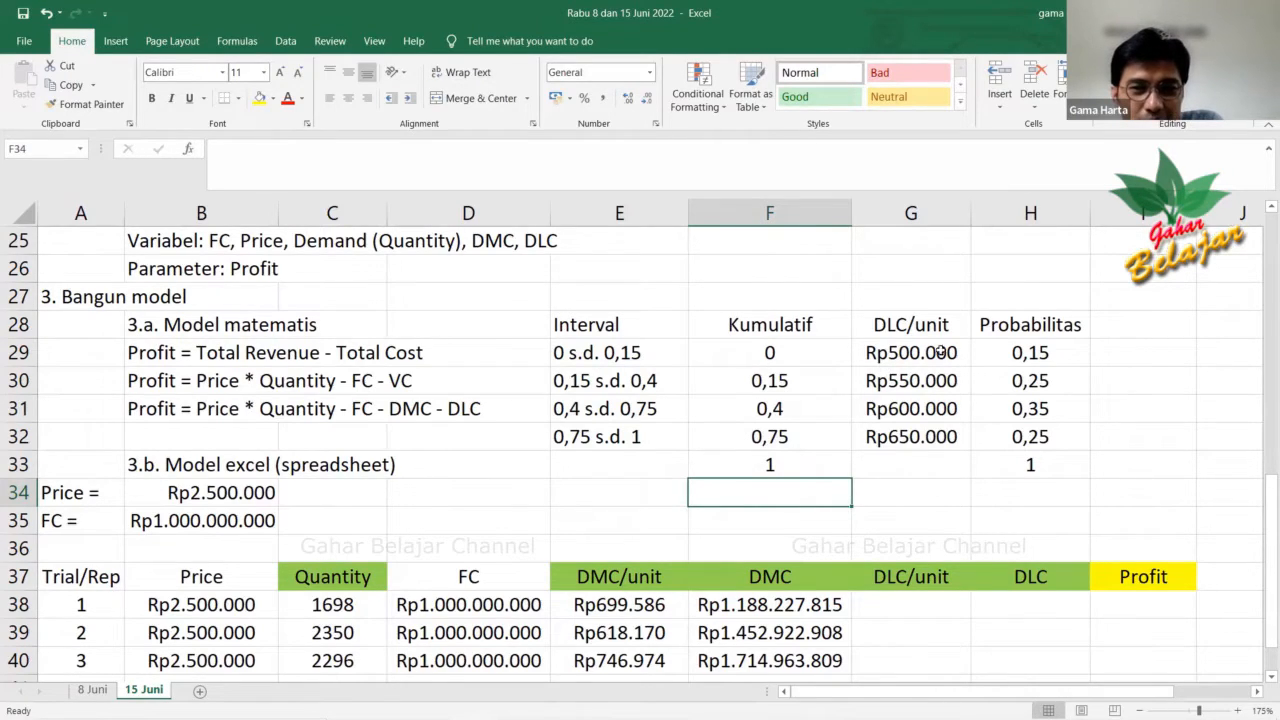
{"action": "left_click", "coordinate": [937, 336]}
{"action": "left_click", "coordinate": [938, 492]}
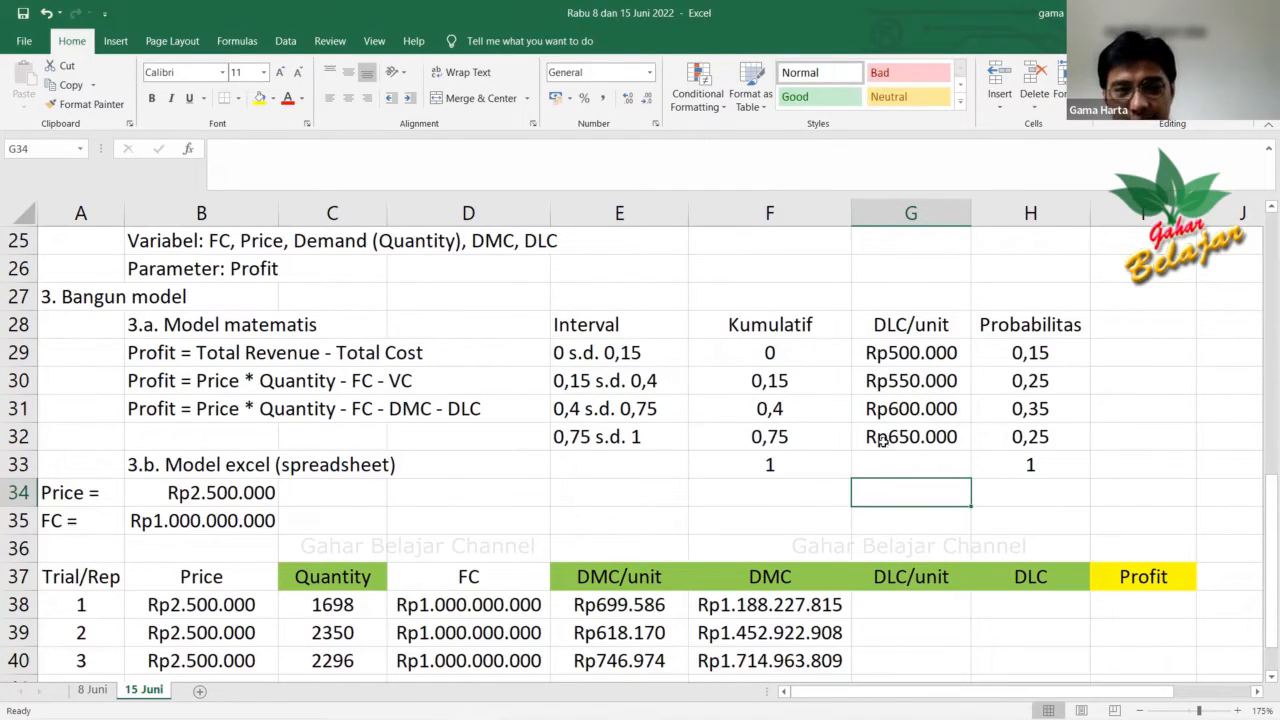
Center the Interval heading in E28 and the interval texts in E29:E32 horizontally.
{"action": "mouse_move", "coordinate": [575, 325]}
{"action": "left_mouse_down"}
{"action": "mouse_move", "coordinate": [942, 318]}
{"action": "mouse_move", "coordinate": [566, 318]}
{"action": "left_mouse_up"}
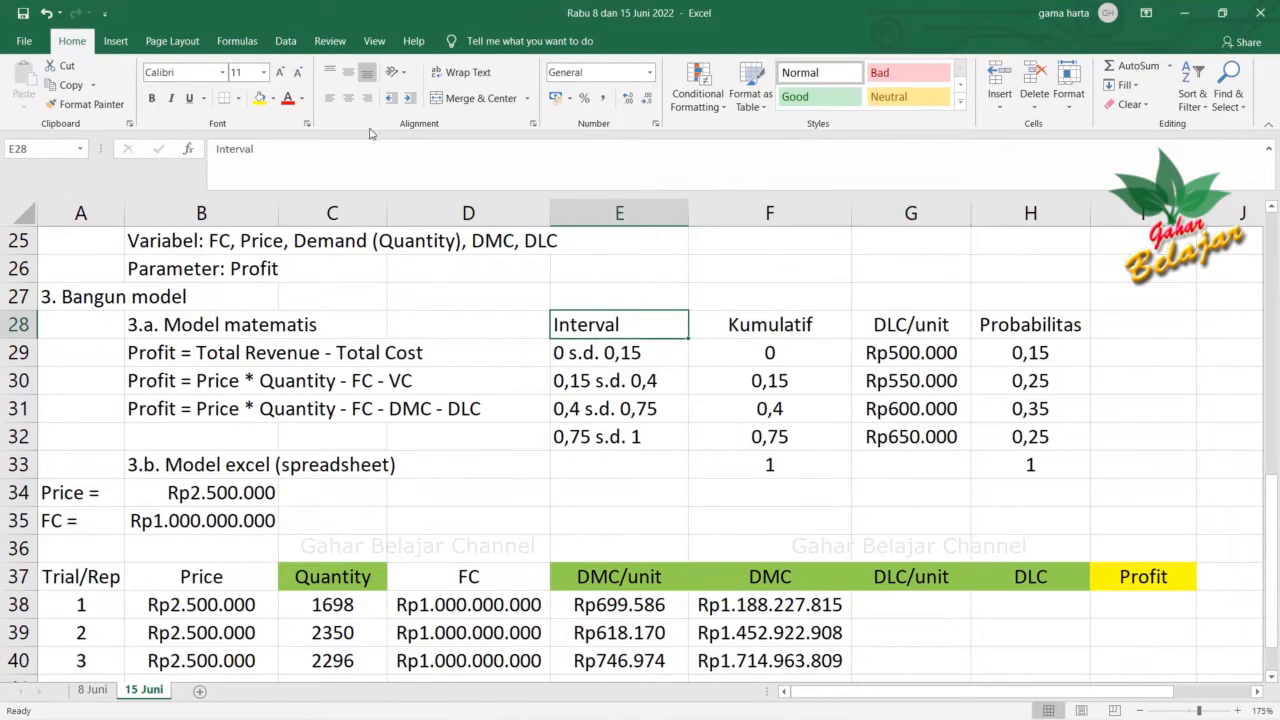
{"action": "left_click", "coordinate": [348, 98]}
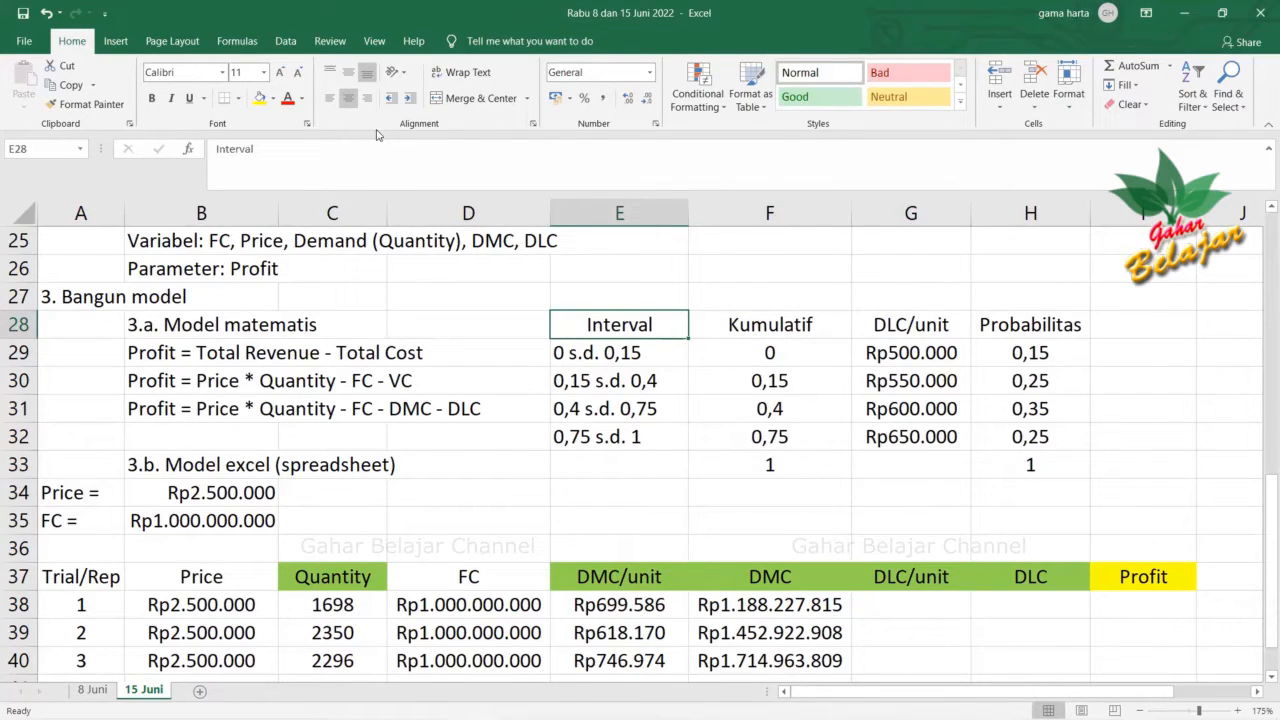
{"action": "left_click", "coordinate": [671, 486]}
{"action": "left_click_drag", "start_coordinate": [631, 350], "coordinate": [632, 437]}
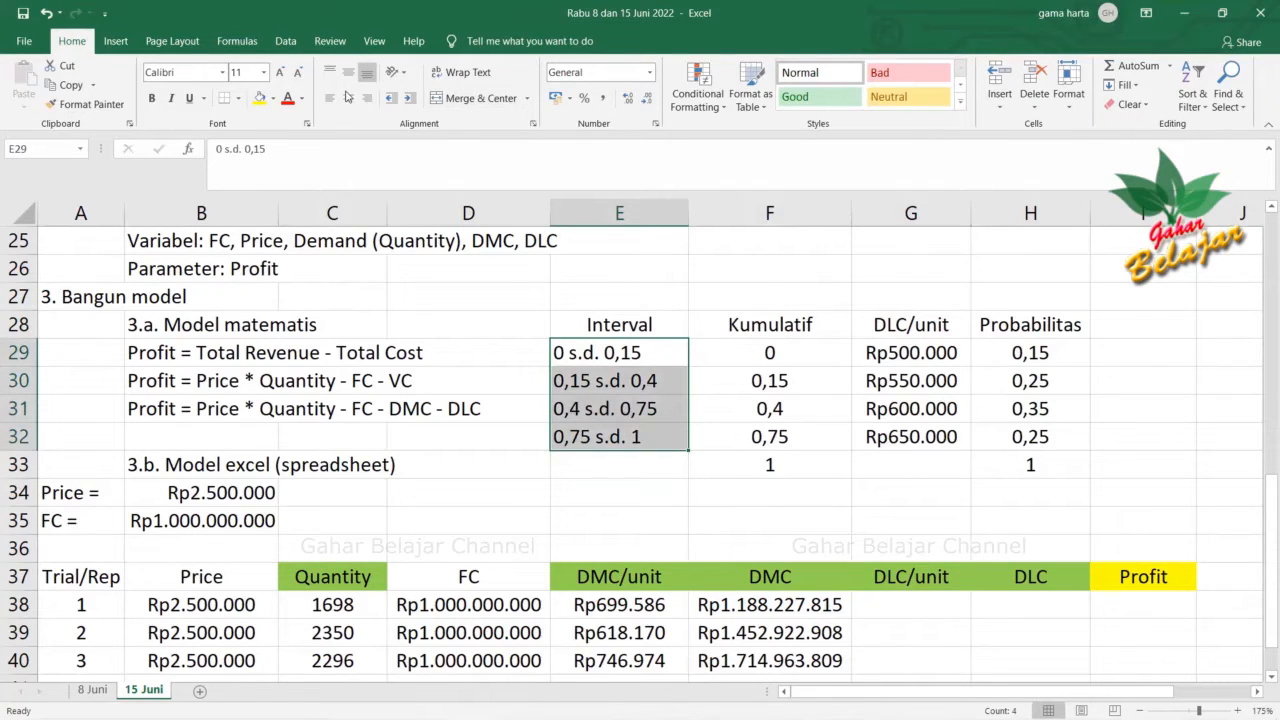
{"action": "left_click", "coordinate": [348, 98]}
{"action": "left_click", "coordinate": [667, 500]}
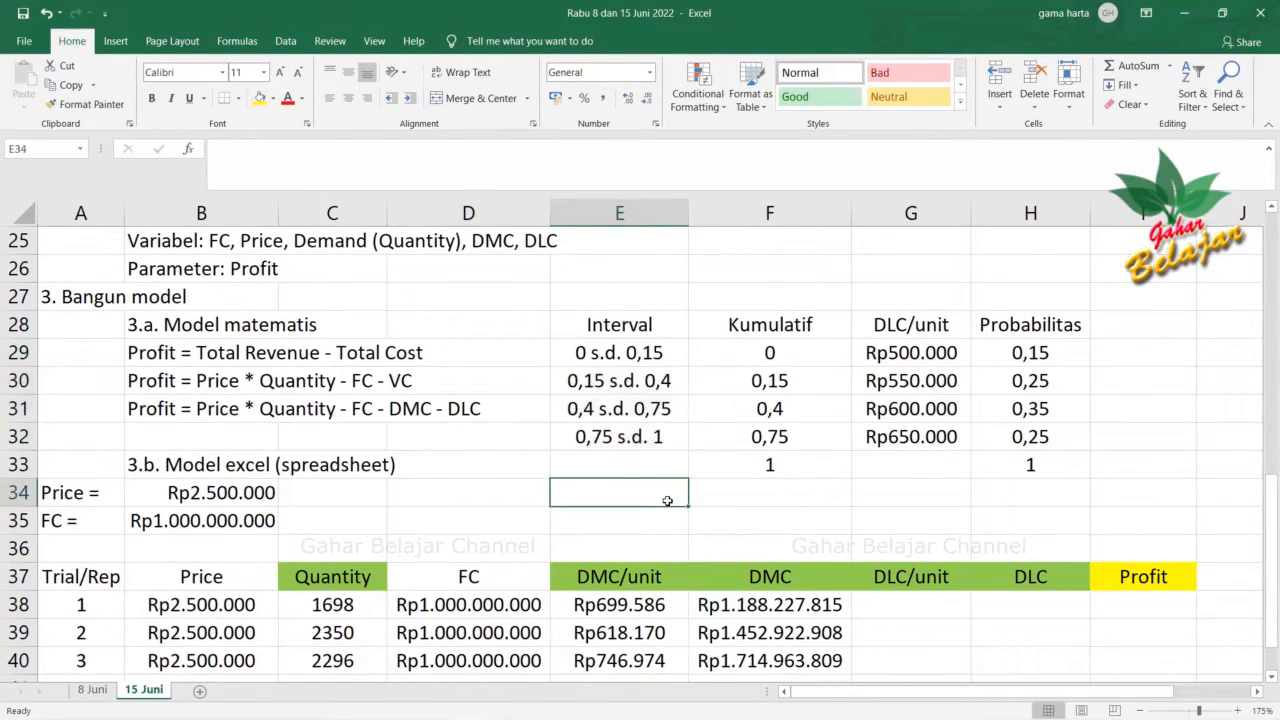
Insert a less-than sign before the upper limit in E29 so the interval reads 0 s.d. < 0,15.
{"action": "left_click", "coordinate": [643, 356]}
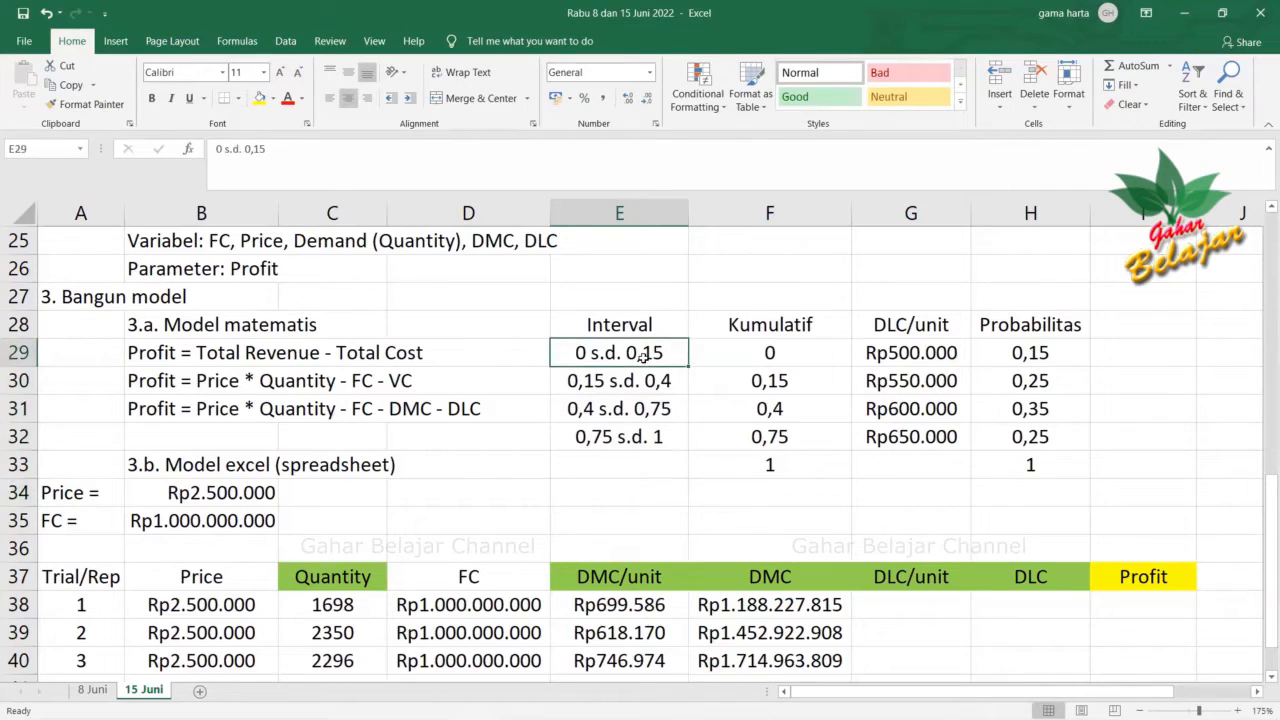
{"action": "left_click", "coordinate": [646, 381]}
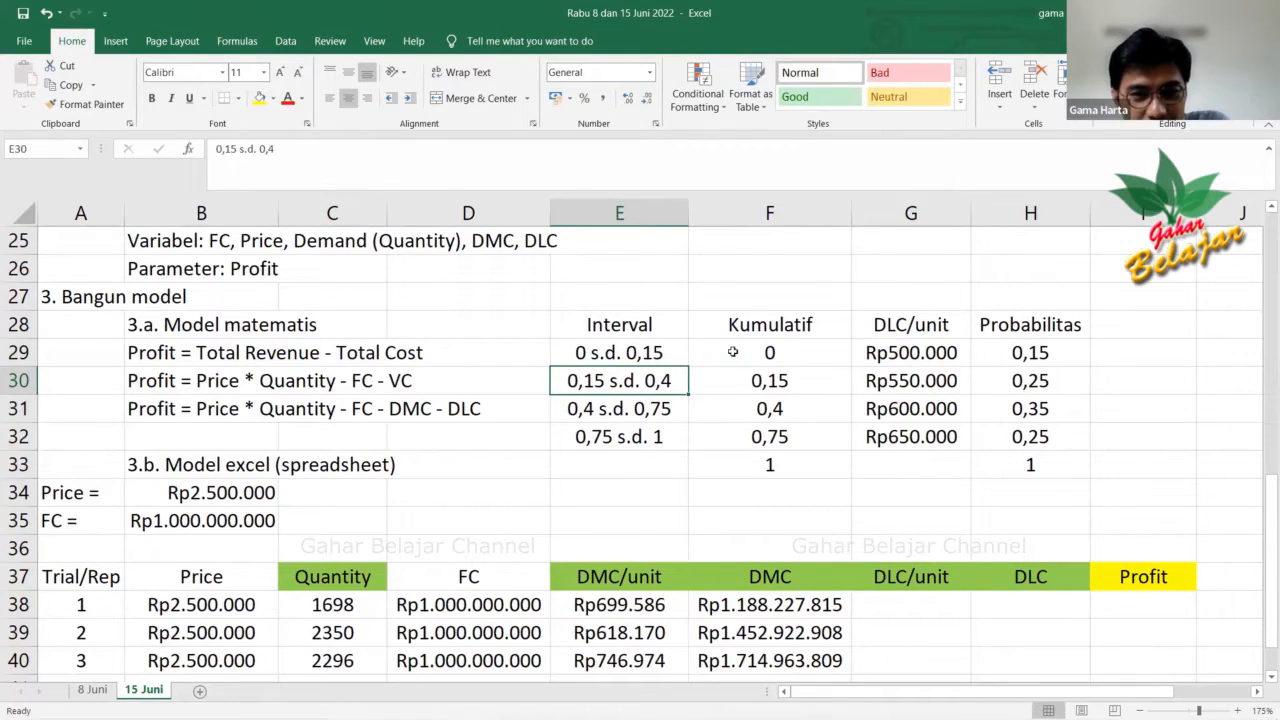
{"action": "left_click", "coordinate": [668, 358]}
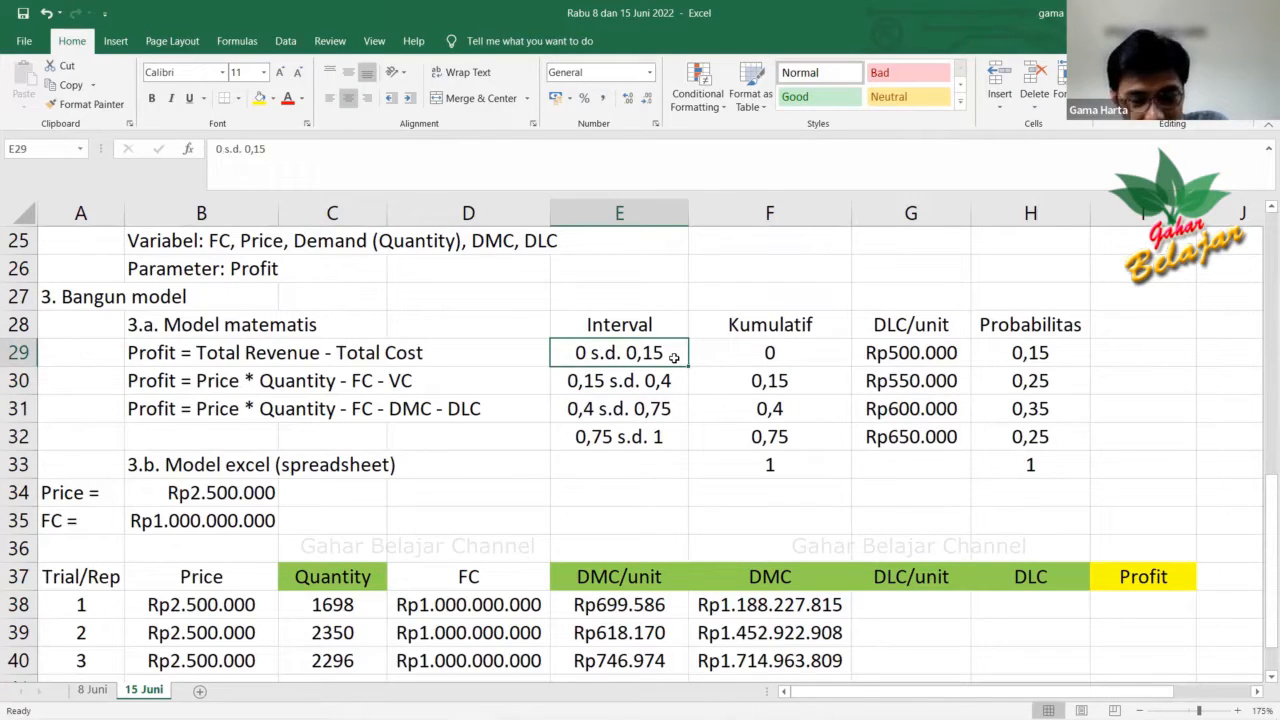
{"action": "double_click", "coordinate": [621, 352]}
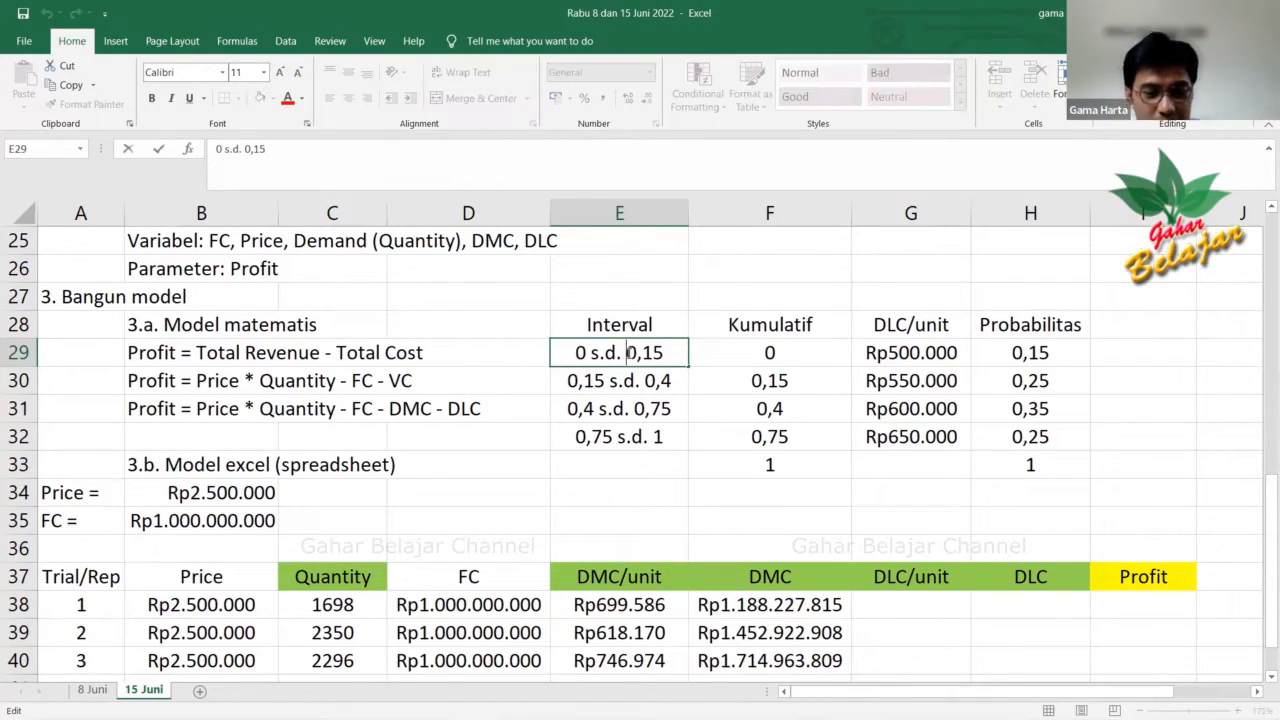
{"action": "type", "text": "<"}
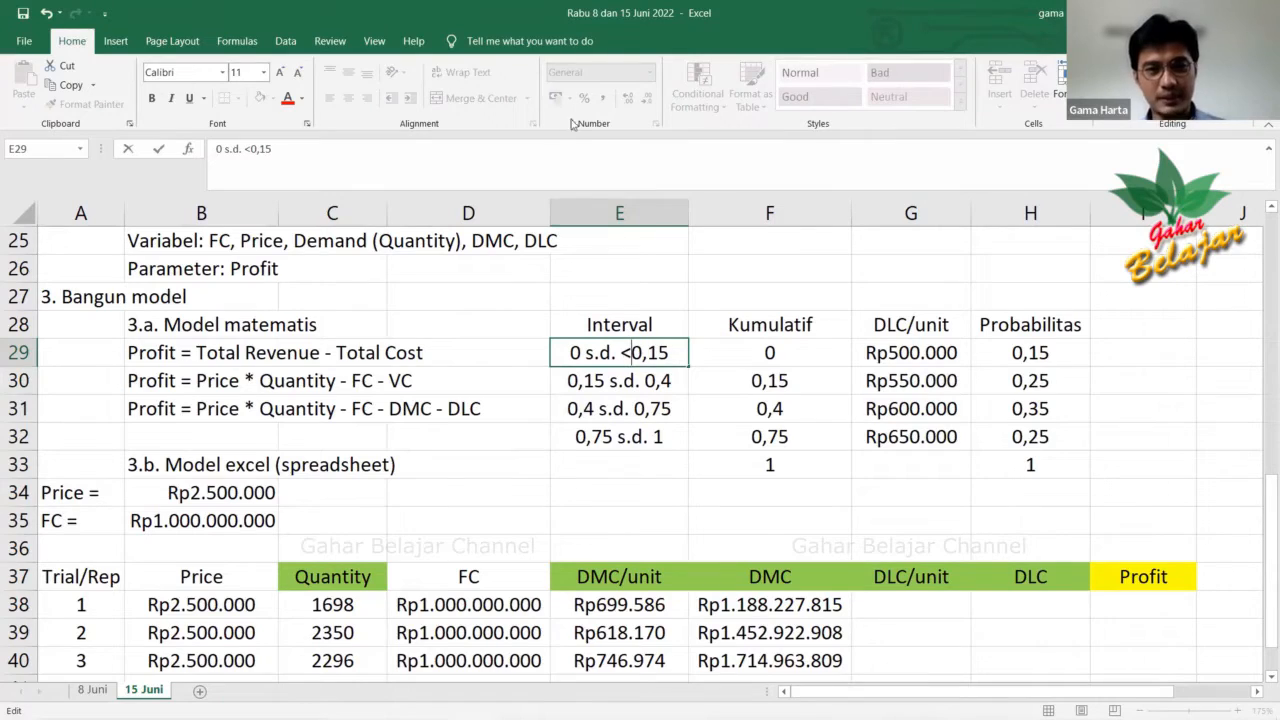
Insert a less-than sign before the upper limits in E30 and E31, giving 0,15 s.d. < 0,4 and 0,4 s.d. < 0,75.
{"action": "double_click", "coordinate": [598, 381]}
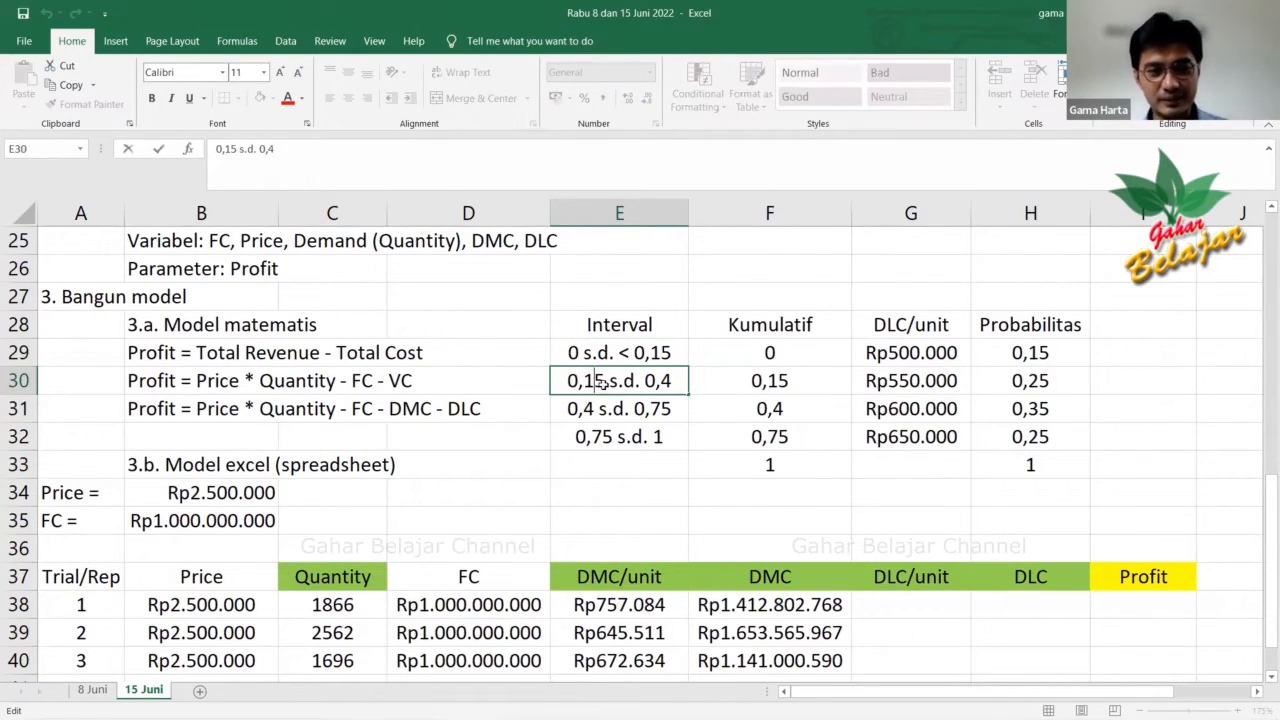
{"action": "left_click_drag", "start_coordinate": [578, 381], "coordinate": [566, 380]}
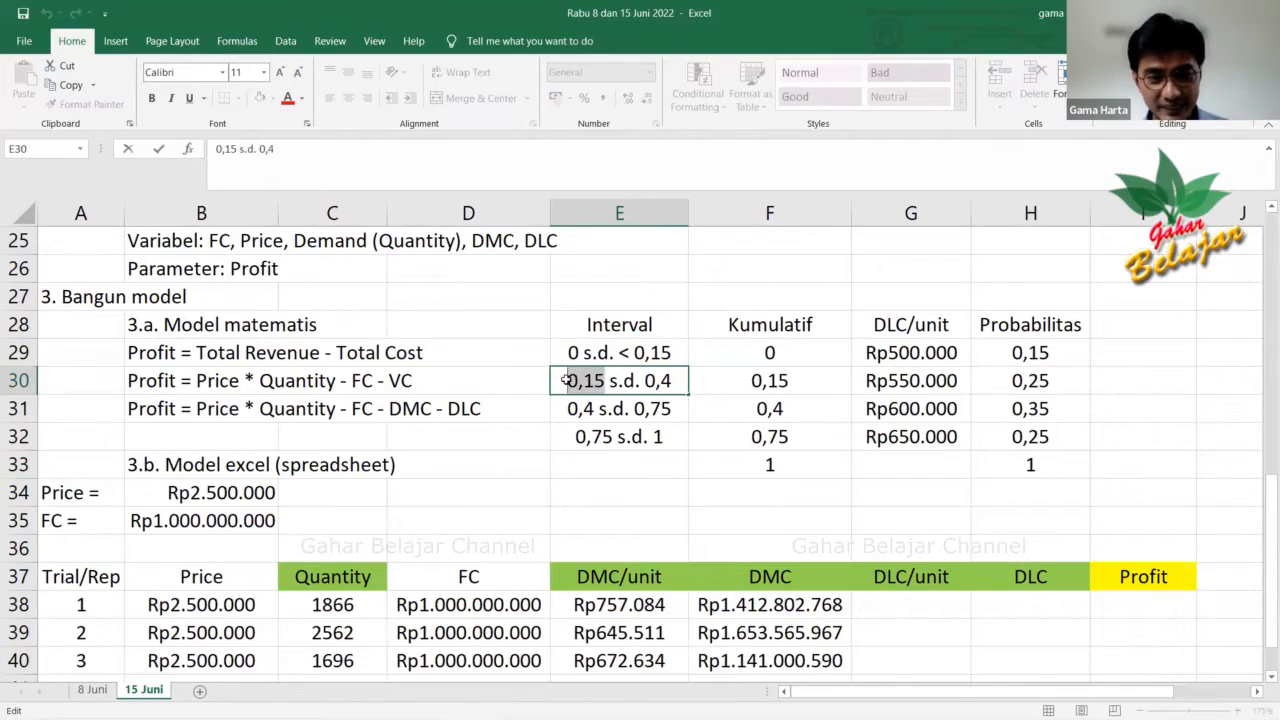
{"action": "left_click", "coordinate": [647, 382]}
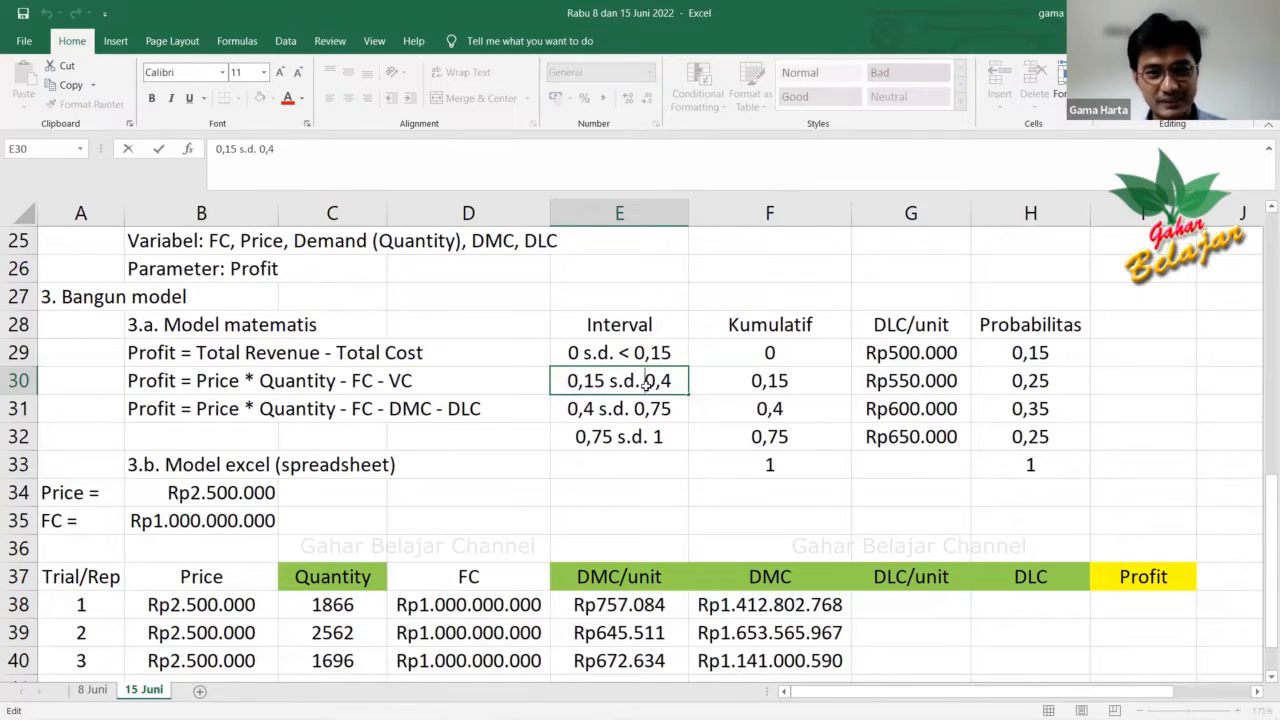
{"action": "type", "text": "<"}
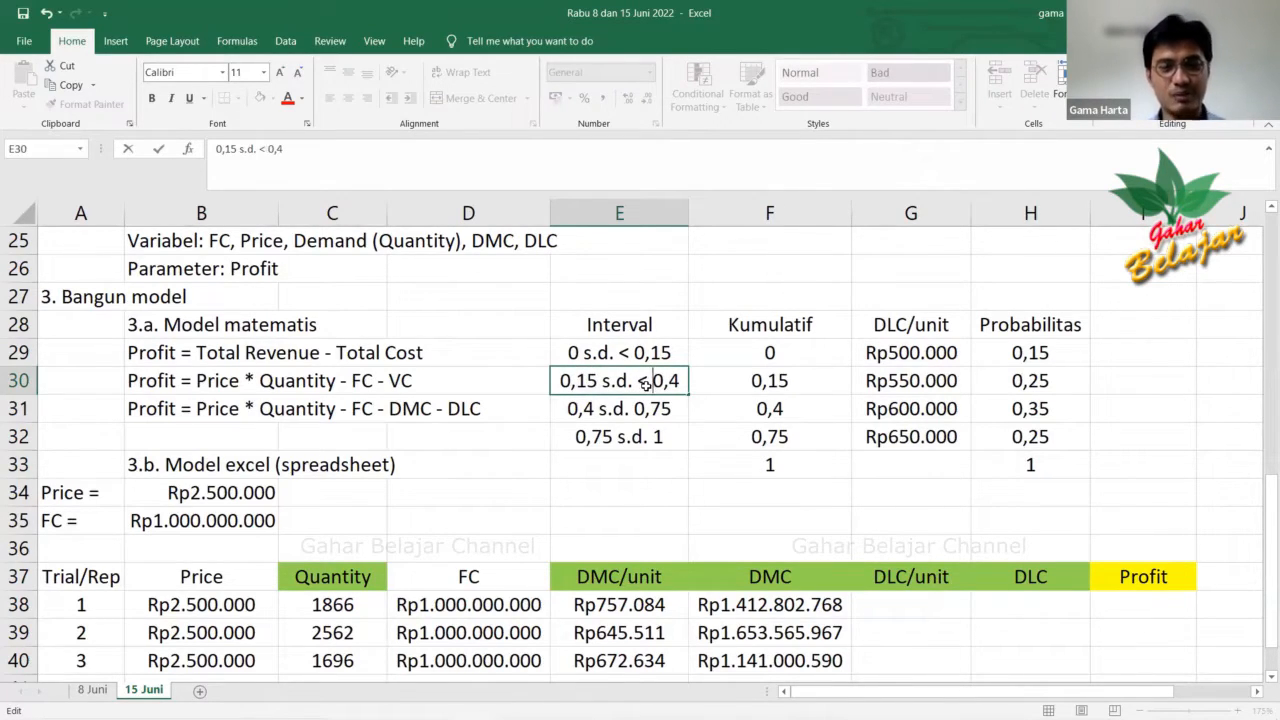
{"action": "double_click", "coordinate": [579, 409]}
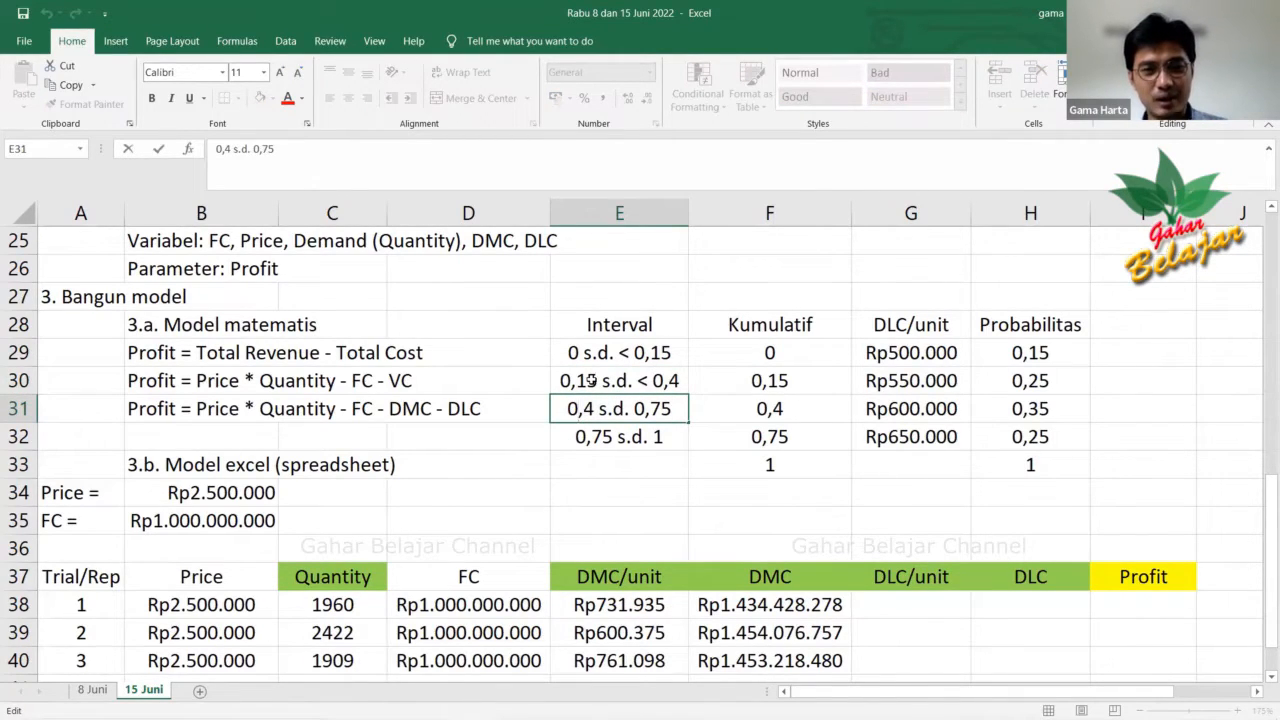
{"action": "left_click", "coordinate": [638, 408]}
{"action": "type", "text": "<"}
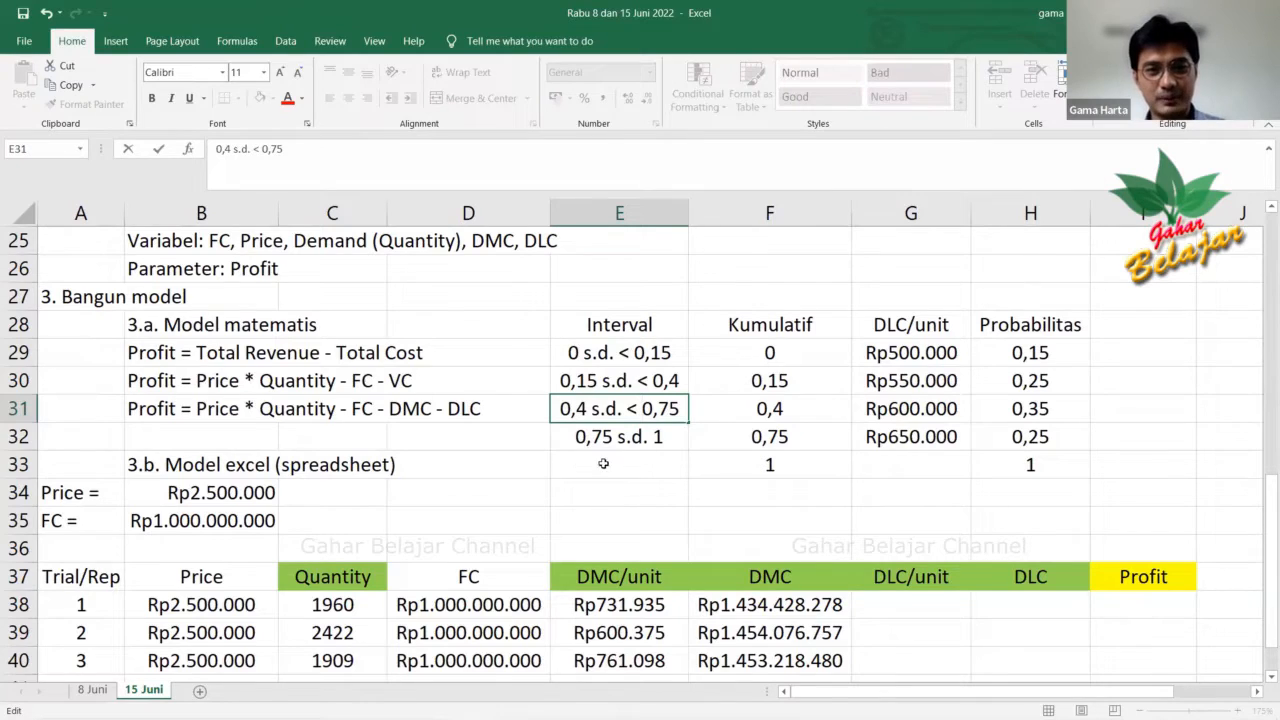
{"action": "left_click", "coordinate": [647, 465]}
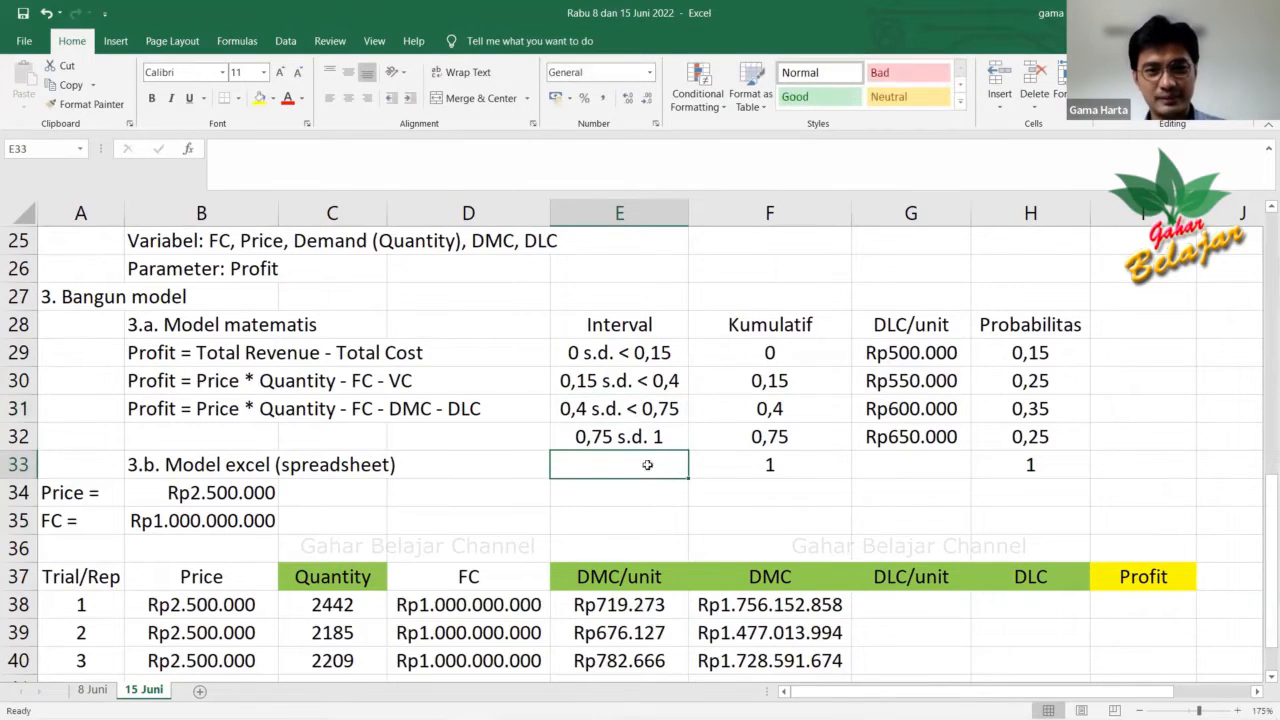
{"action": "left_click", "coordinate": [597, 383]}
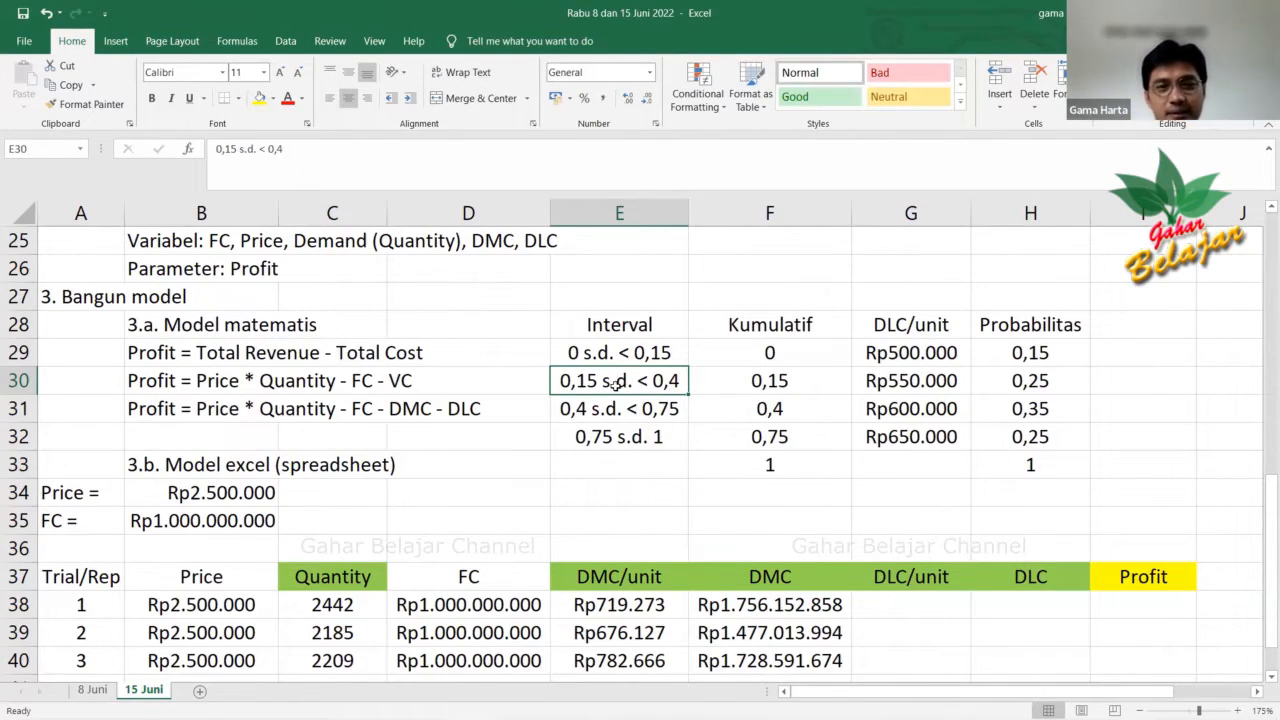
{"action": "left_click", "coordinate": [663, 462]}
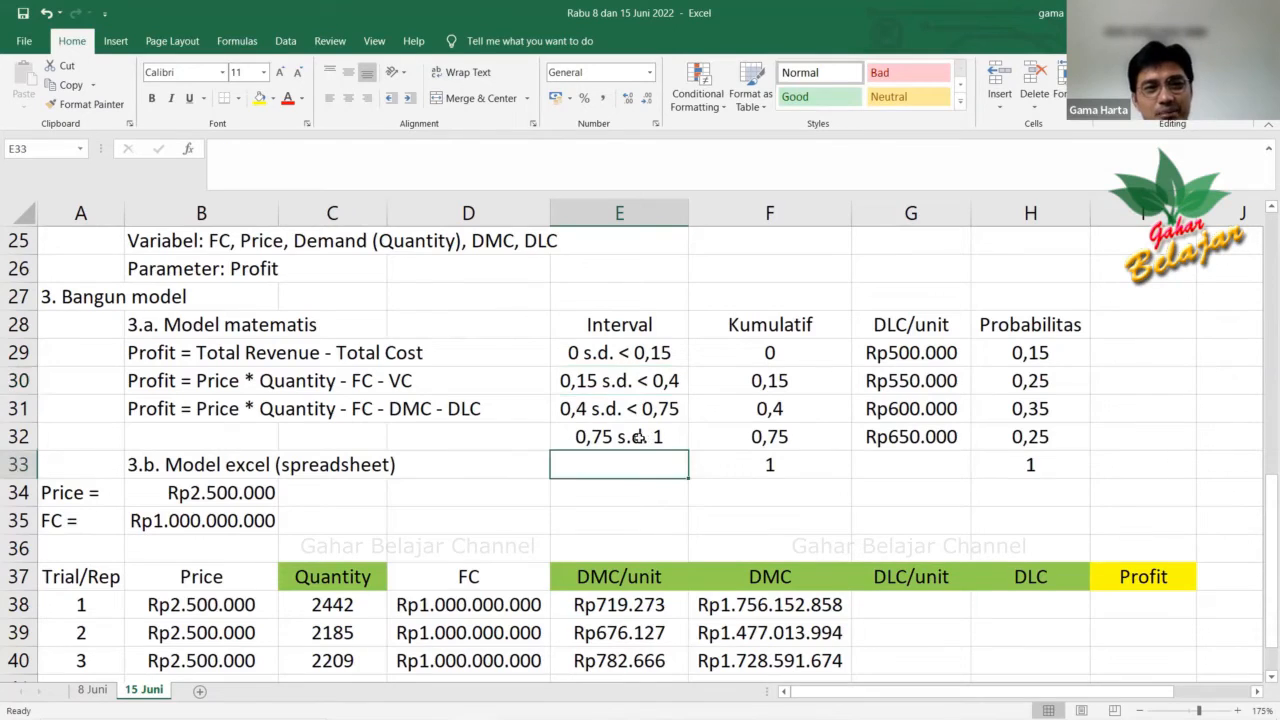
{"action": "left_click", "coordinate": [644, 438]}
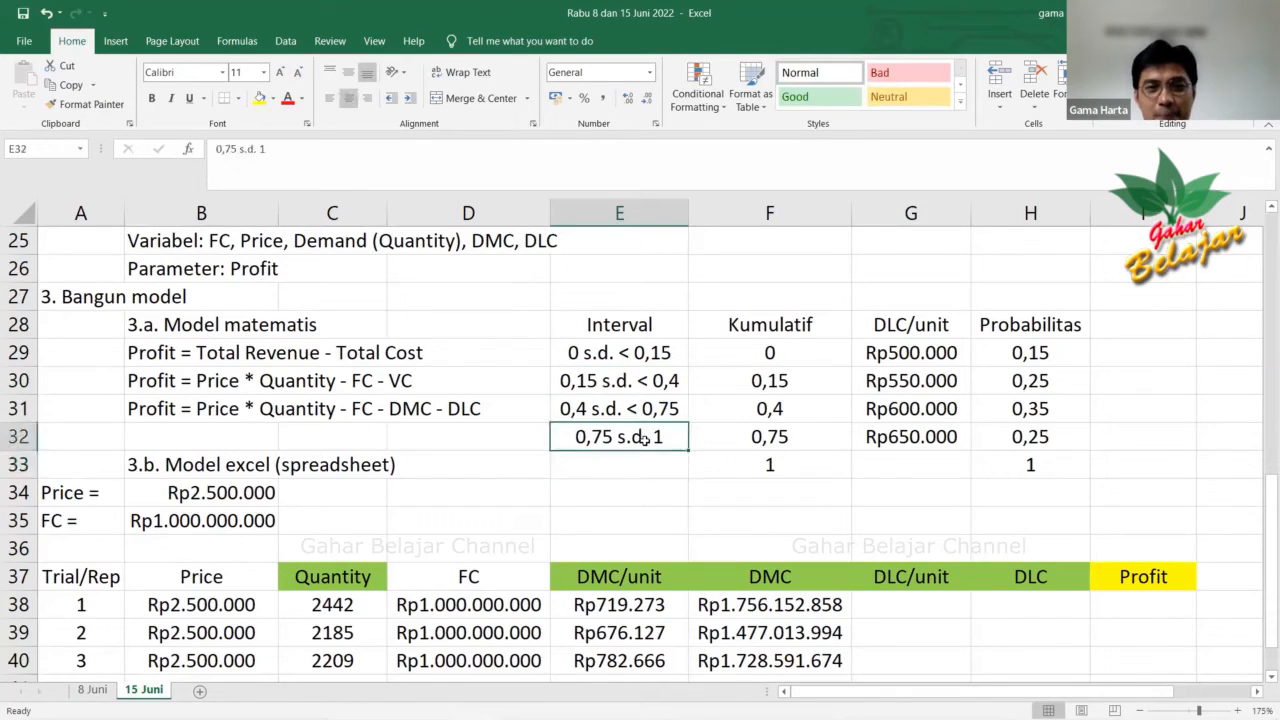
{"action": "left_click", "coordinate": [650, 458]}
{"action": "left_click", "coordinate": [673, 482]}
{"action": "left_click", "coordinate": [938, 474]}
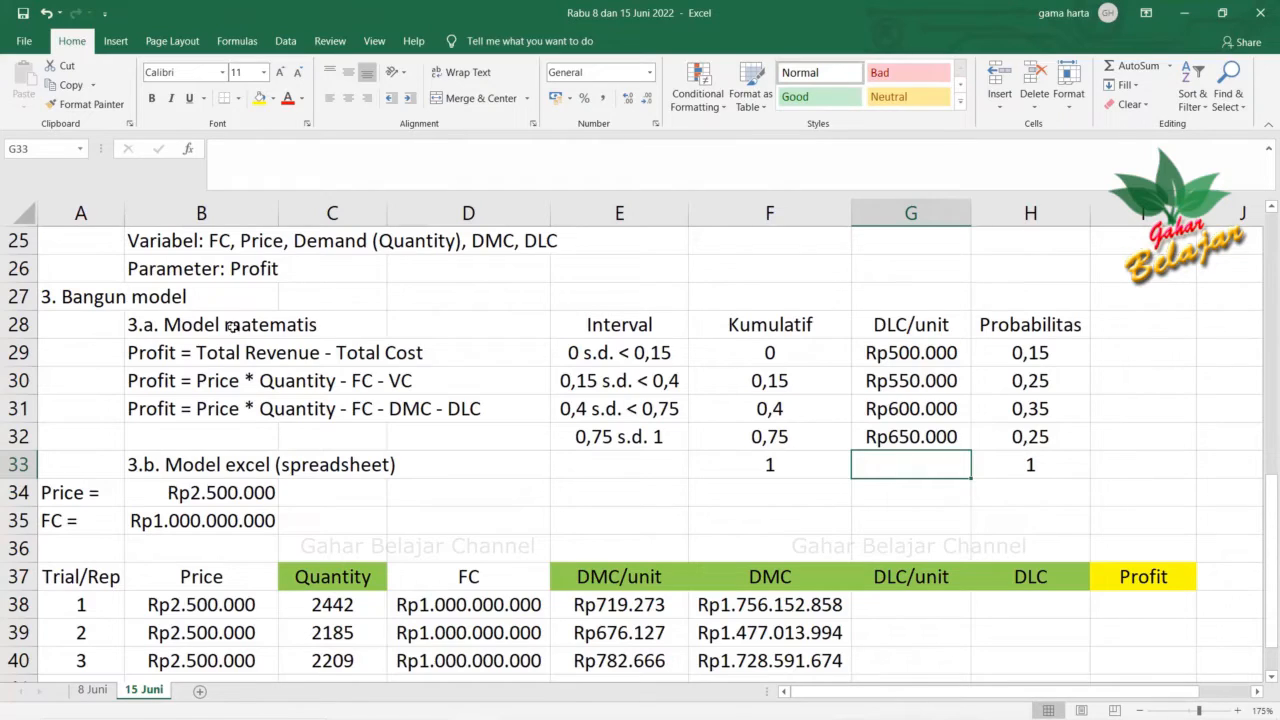
{"action": "left_click", "coordinate": [1135, 363]}
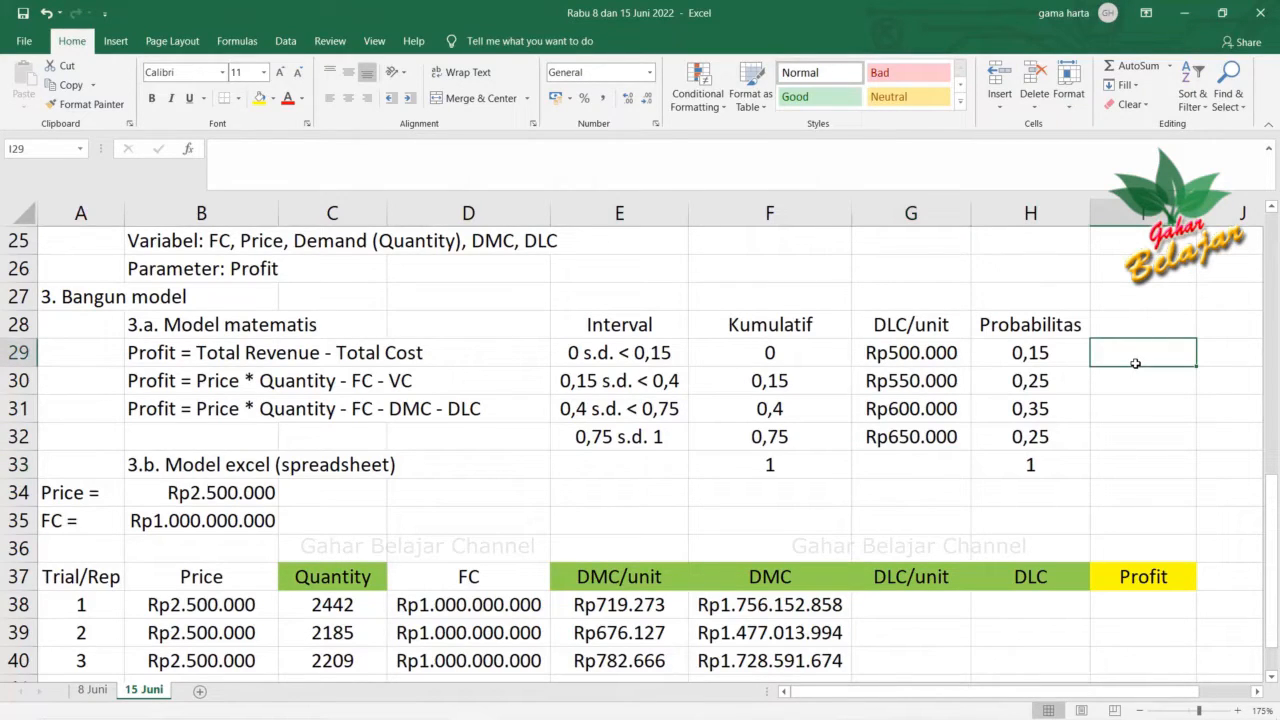
Enter 0,15 in I29 as the first cumulative value beside the Probabilitas column.
{"action": "left_click", "coordinate": [1117, 375]}
{"action": "left_click", "coordinate": [1119, 353]}
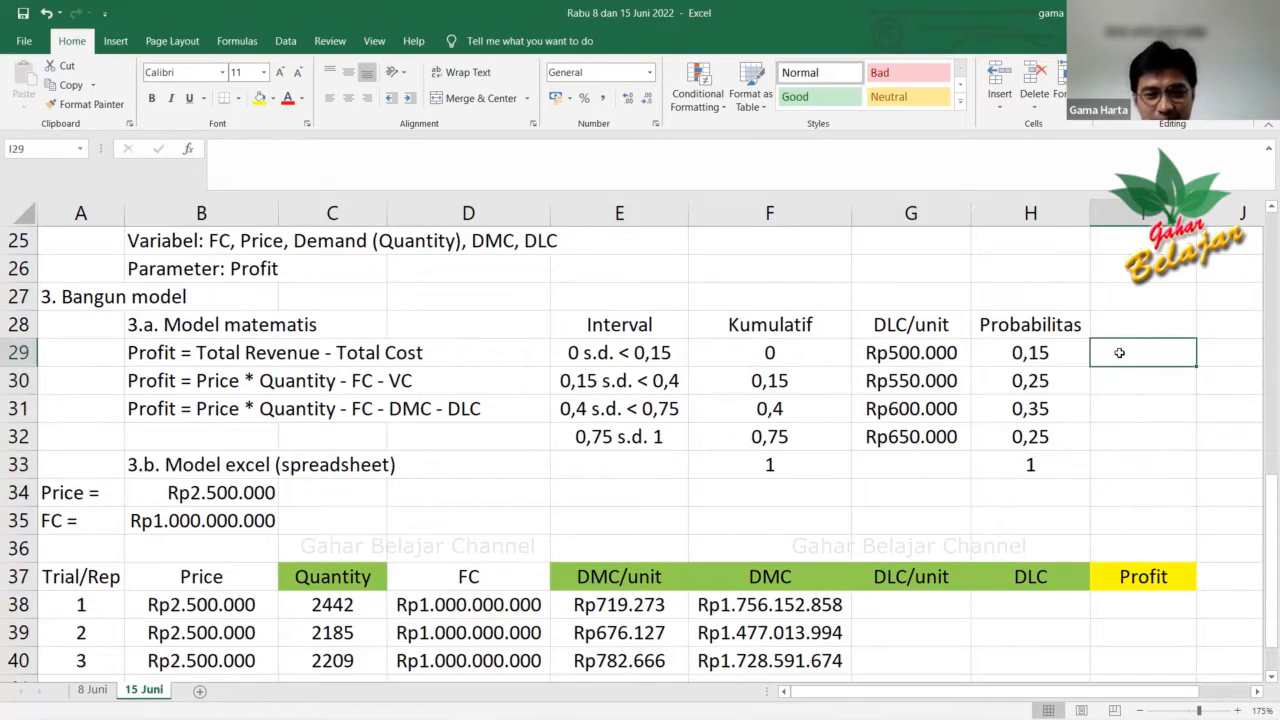
{"action": "type", "text": "0,15"}
{"action": "key", "text": "Return"}
Enter the formula =H29+H30 in I30 to add the first two probabilities.
{"action": "left_click", "coordinate": [1127, 353]}
{"action": "left_click", "coordinate": [1134, 376]}
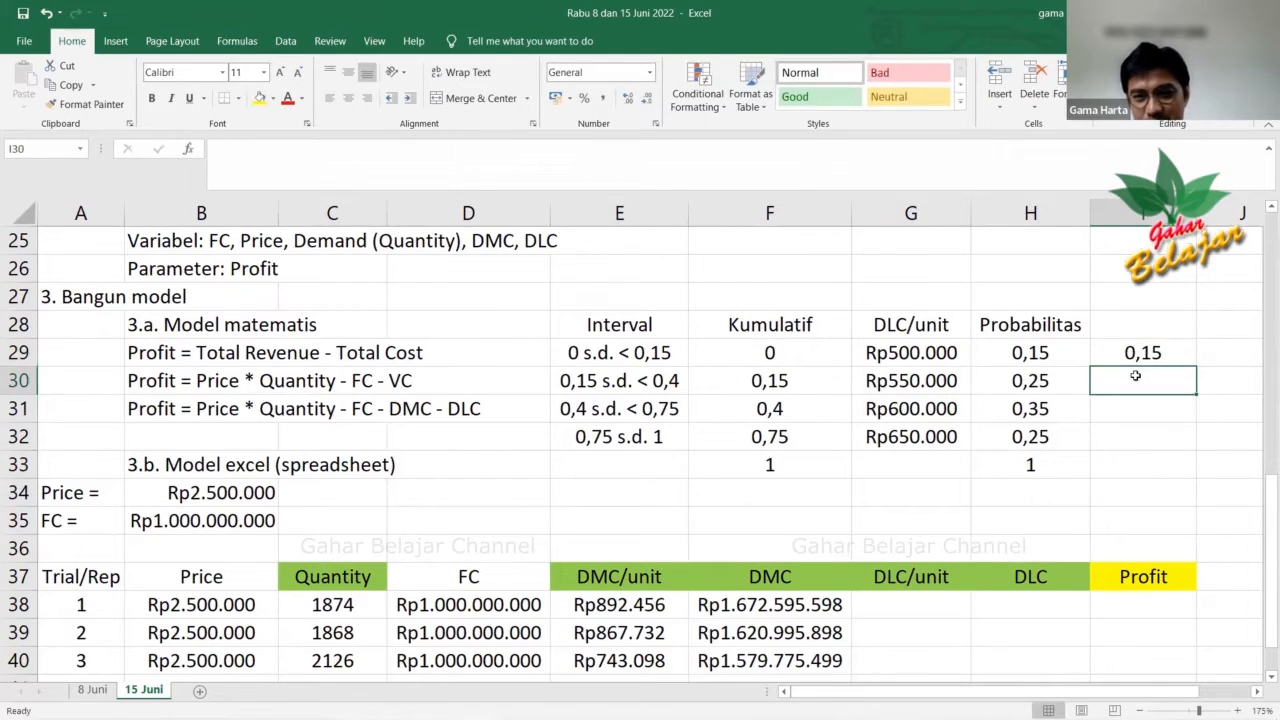
{"action": "type", "text": "="}
{"action": "left_click", "coordinate": [1068, 355]}
{"action": "type", "text": "+"}
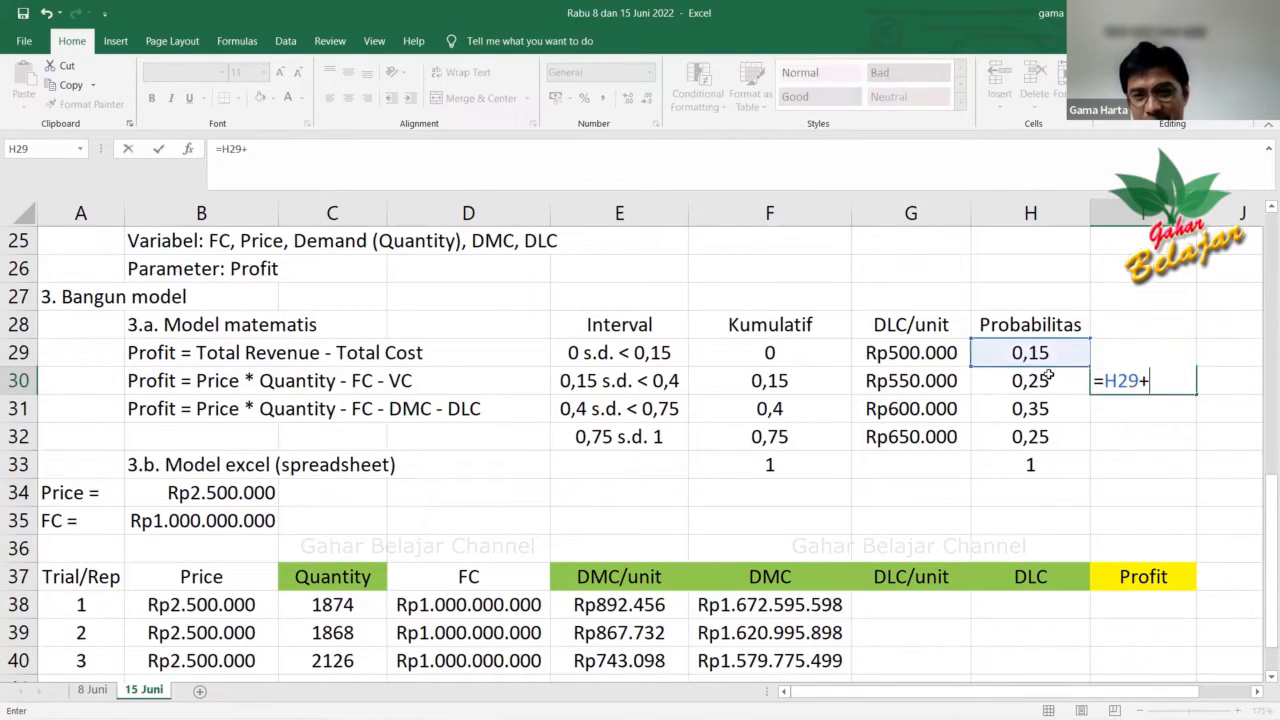
{"action": "left_click", "coordinate": [1048, 375]}
{"action": "key", "text": "Return"}
{"action": "key", "text": "Up"}
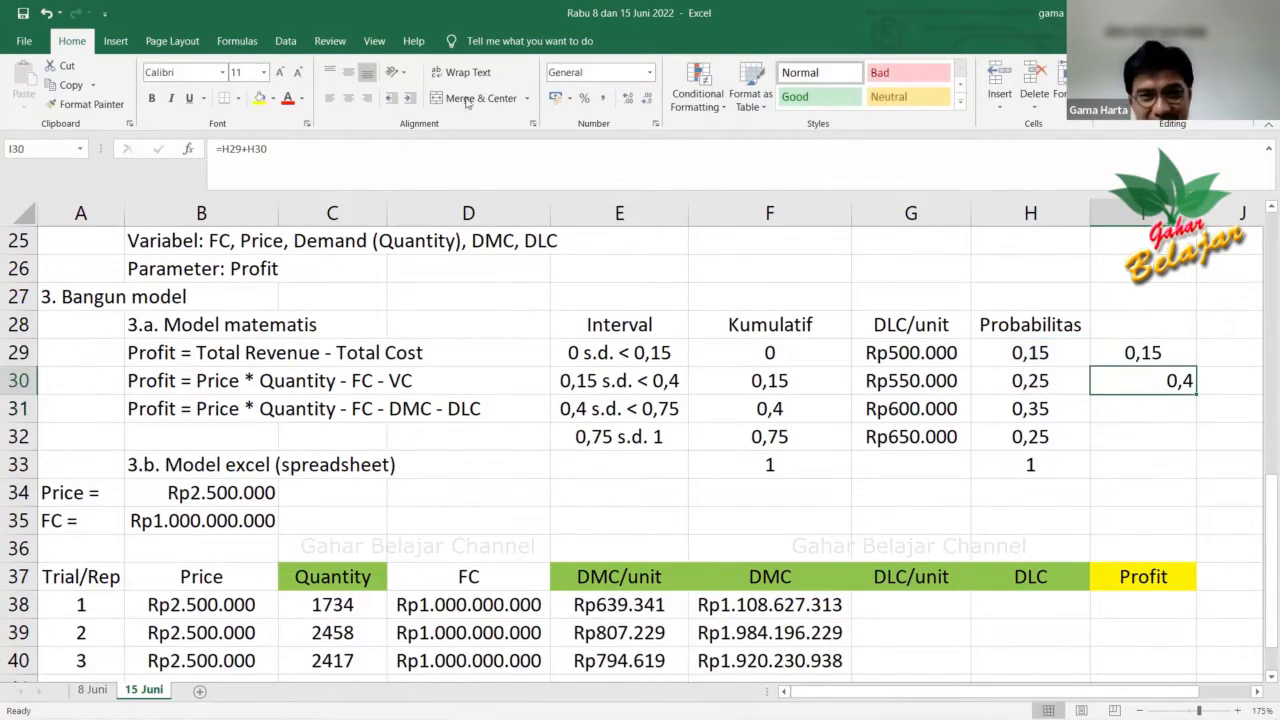
Center I30 horizontally and fill it down through I32.
{"action": "left_click", "coordinate": [349, 98]}
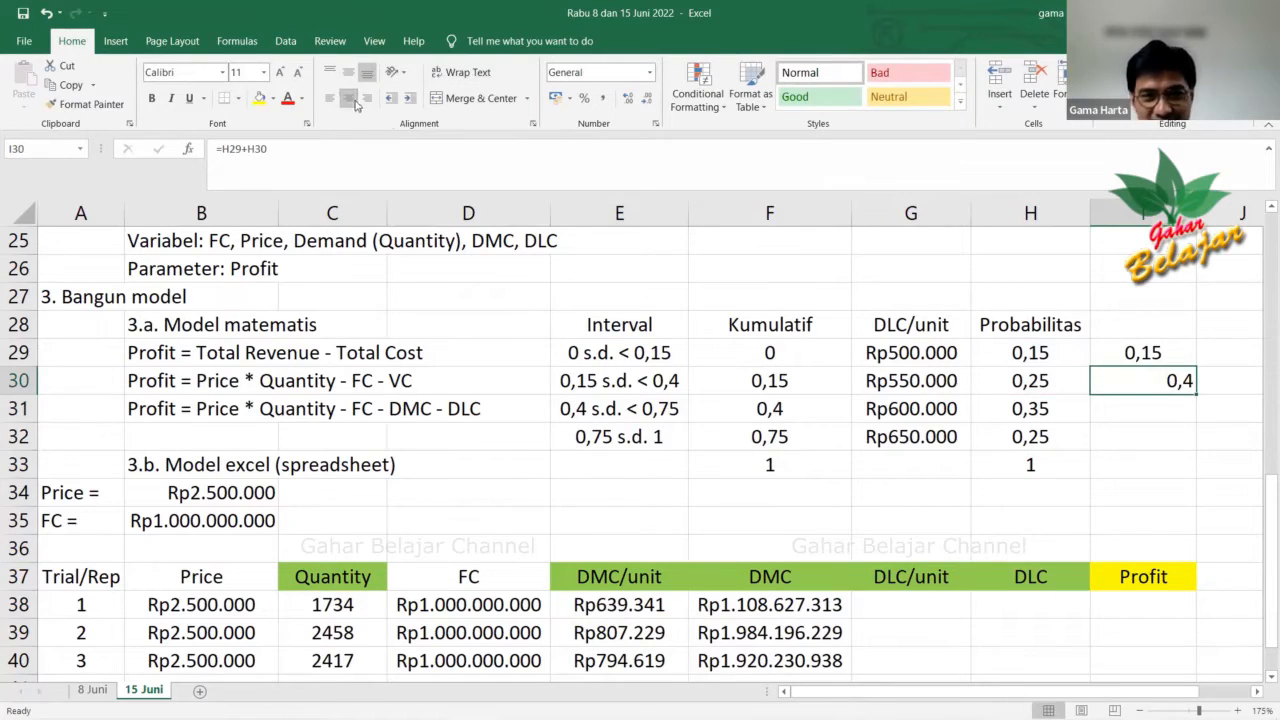
{"action": "left_click_drag", "start_coordinate": [1195, 395], "coordinate": [1188, 450]}
{"action": "left_click", "coordinate": [1175, 409]}
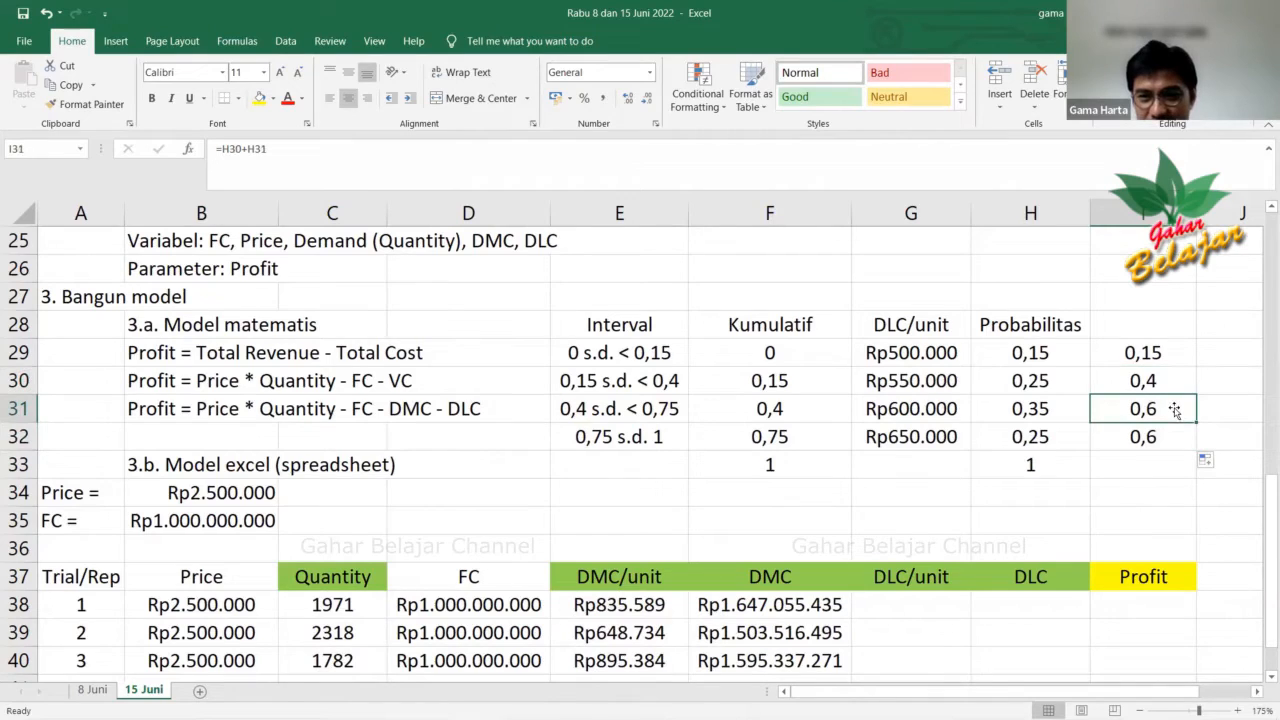
Examine which probability cells the formulas in I30 and I31 refer to.
{"action": "double_click", "coordinate": [1172, 381]}
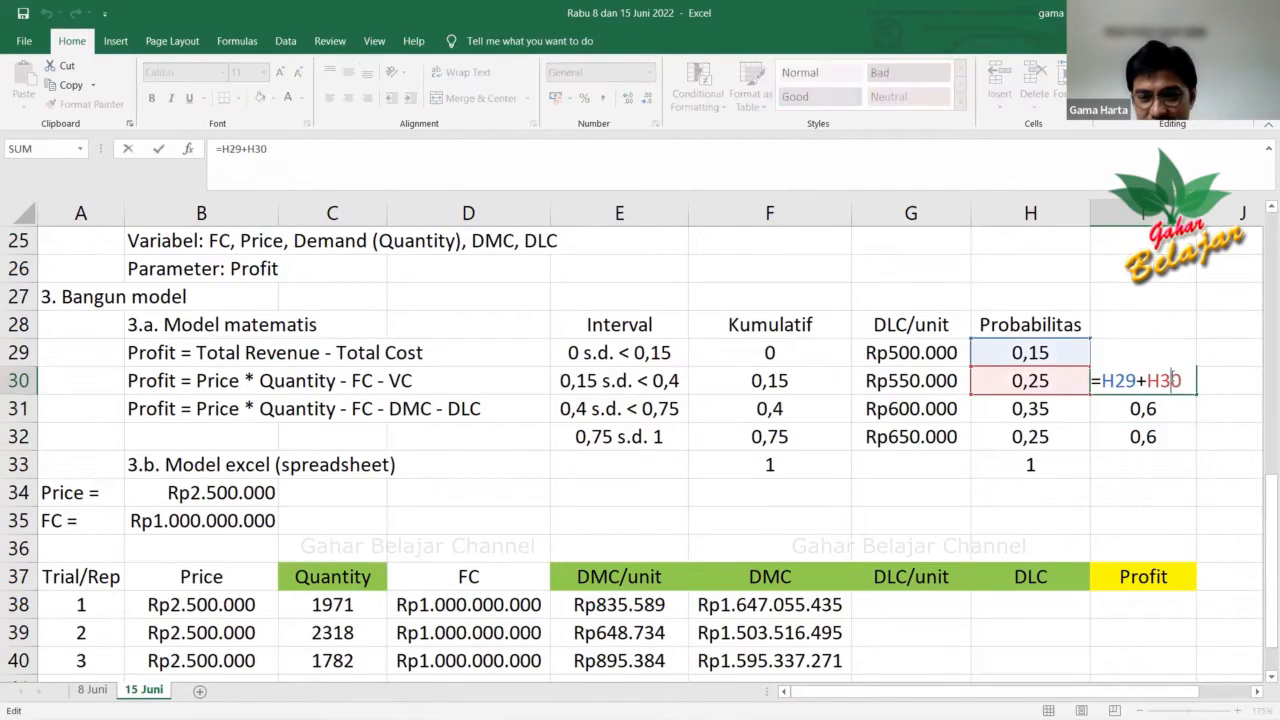
{"action": "key", "text": "Return"}
{"action": "double_click", "coordinate": [1165, 405]}
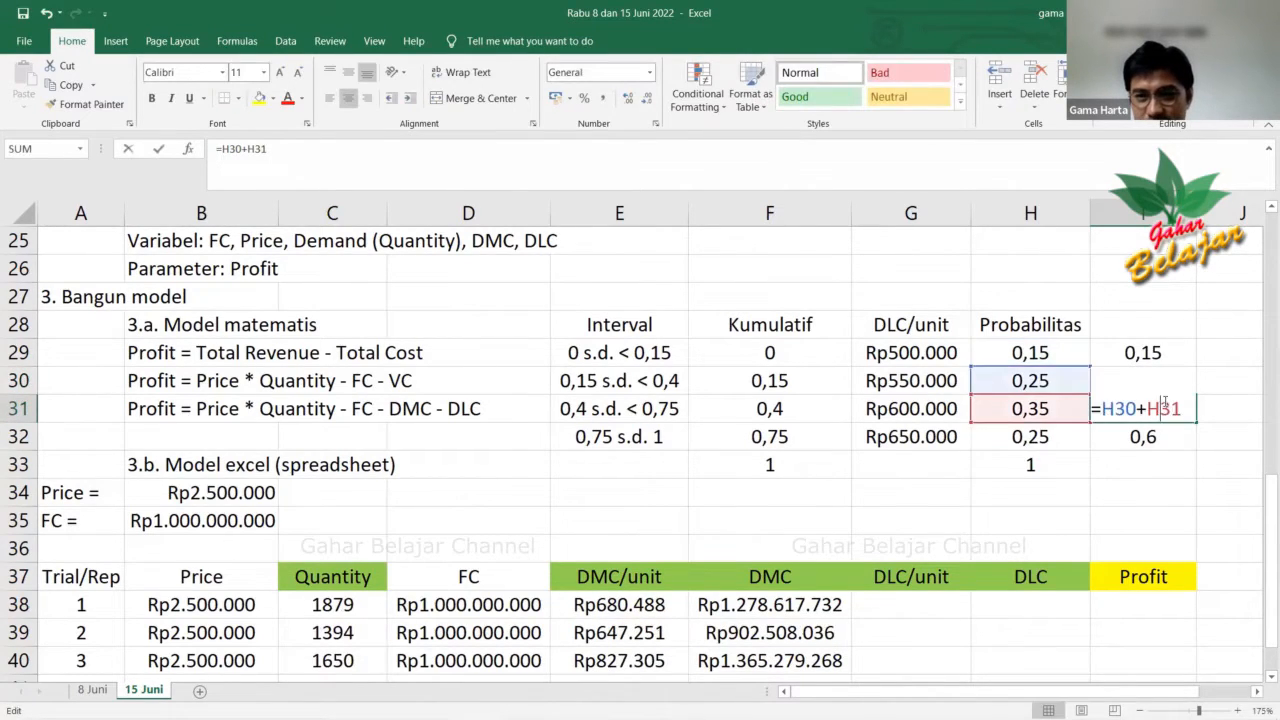
{"action": "key", "text": "Return"}
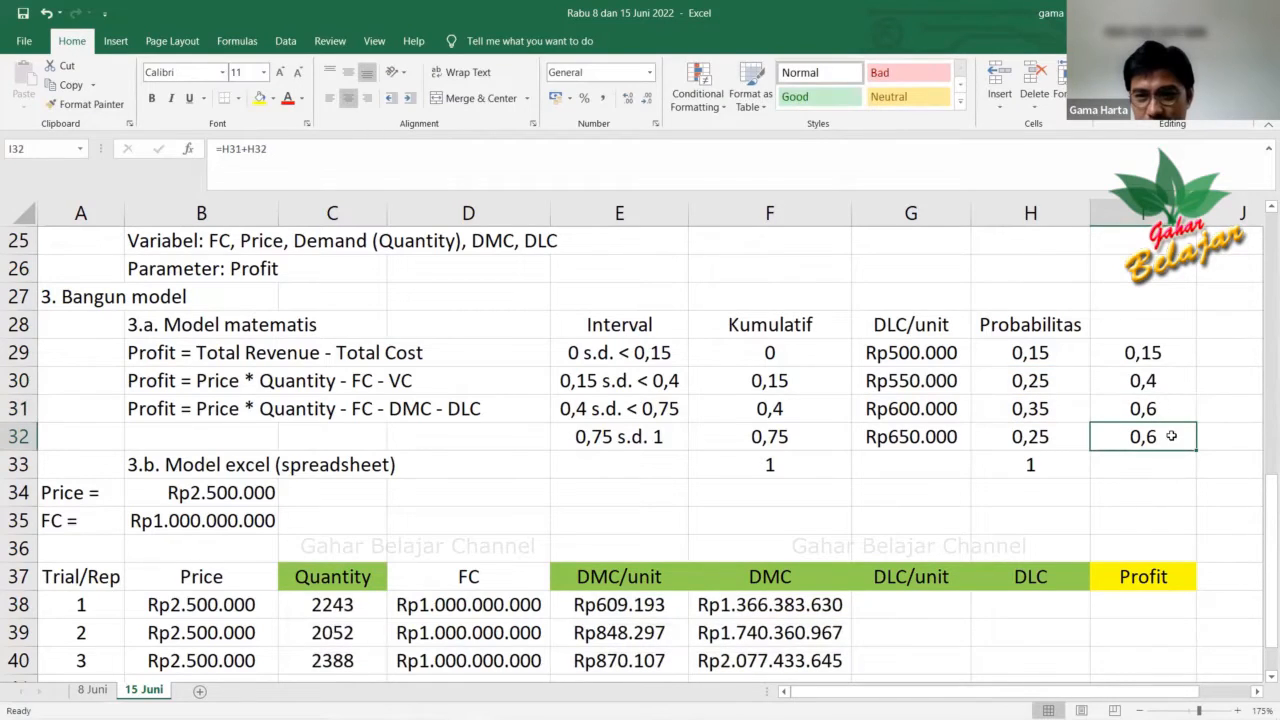
Extend the formula from I32 into I33 and recheck the cell references in I30 and I31.
{"action": "left_click_drag", "start_coordinate": [1196, 450], "coordinate": [1198, 474]}
{"action": "left_click", "coordinate": [1165, 380]}
{"action": "left_click", "coordinate": [1190, 362]}
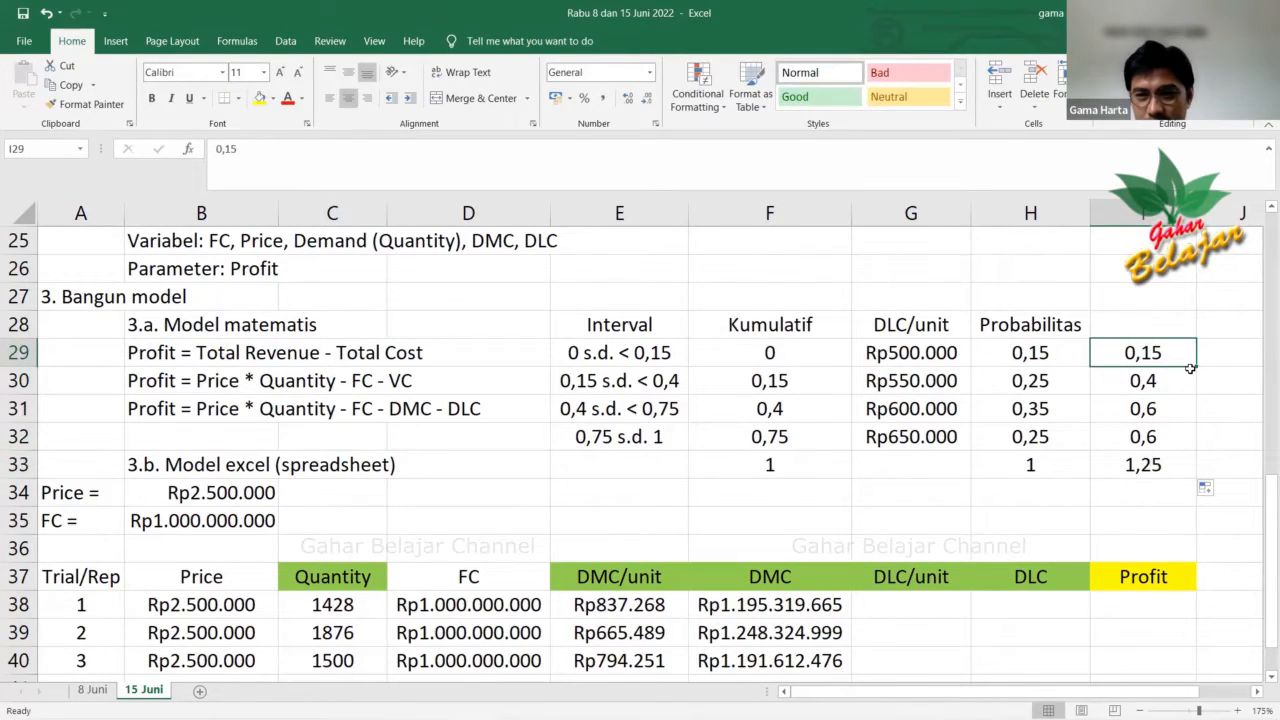
{"action": "double_click", "coordinate": [1182, 378]}
{"action": "key", "text": "Return"}
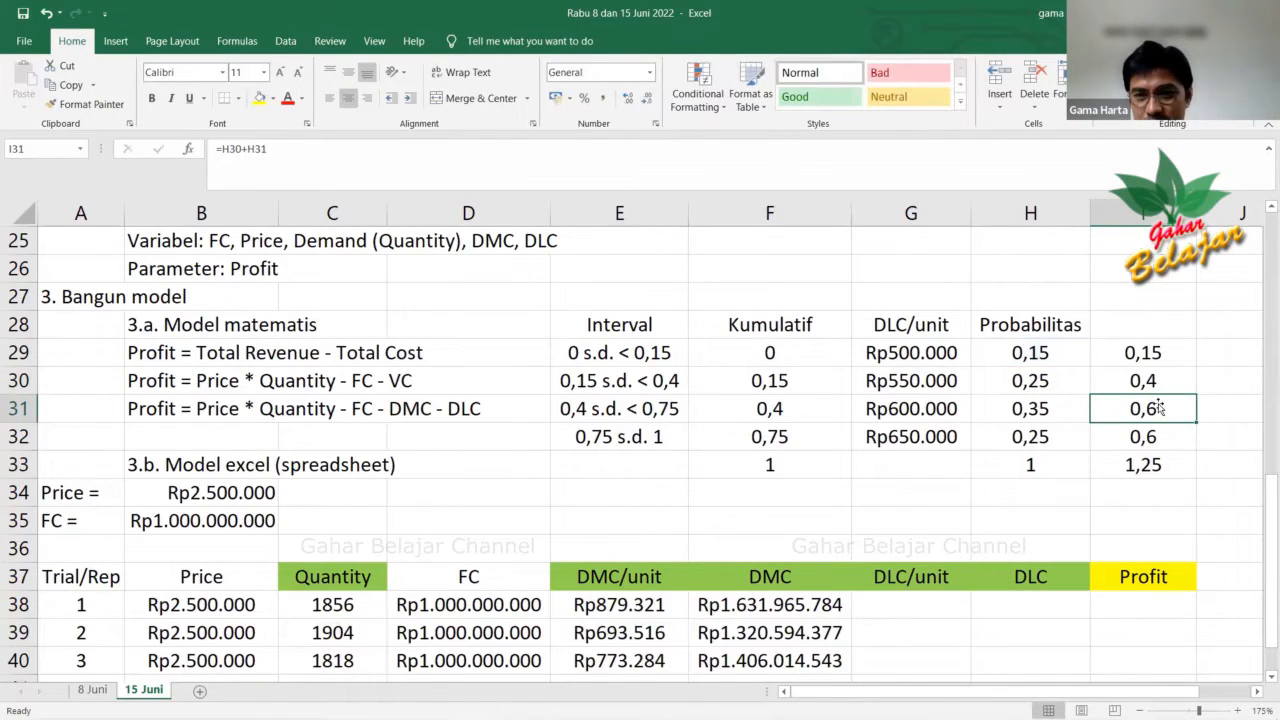
{"action": "double_click", "coordinate": [1159, 406]}
{"action": "key", "text": "ctrl+Return"}
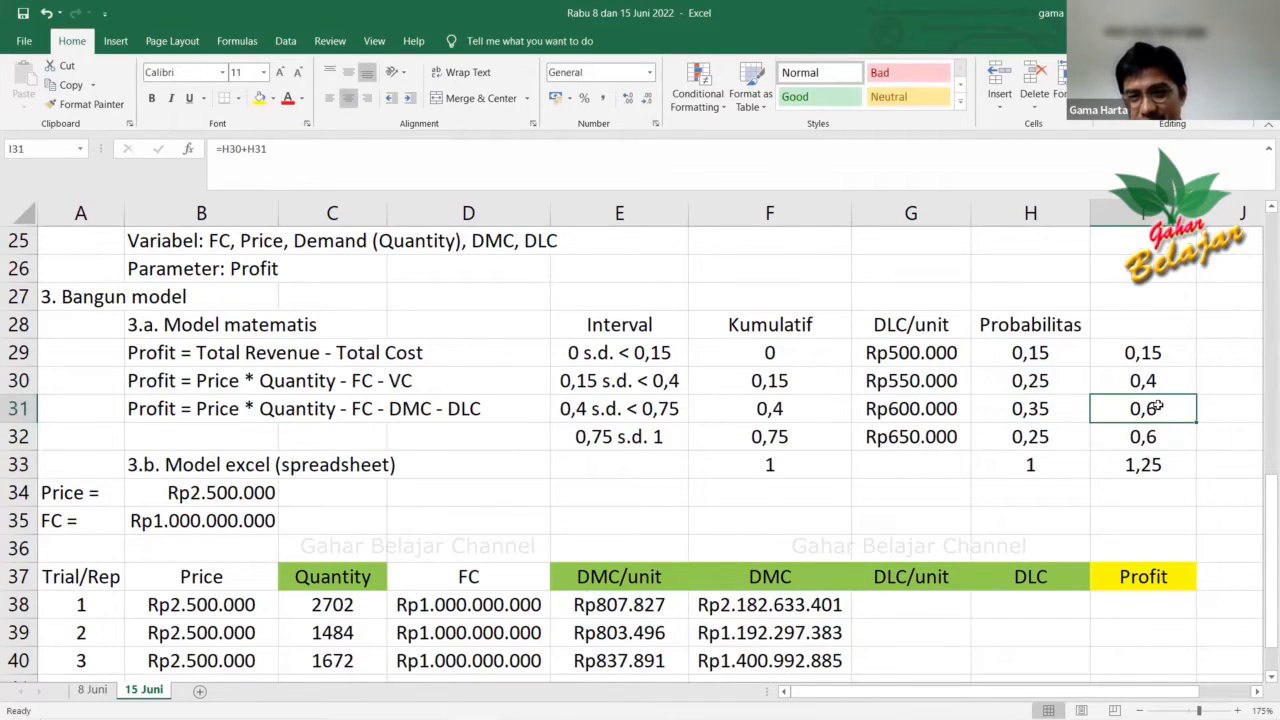
Clear the probability sum formulas from I30:I33, keeping the first value in I29.
{"action": "key", "text": "Delete"}
{"action": "left_click", "coordinate": [1157, 435]}
{"action": "key", "text": "Delete"}
{"action": "left_click", "coordinate": [1158, 464]}
{"action": "key", "text": "Delete"}
{"action": "left_click", "coordinate": [1155, 385]}
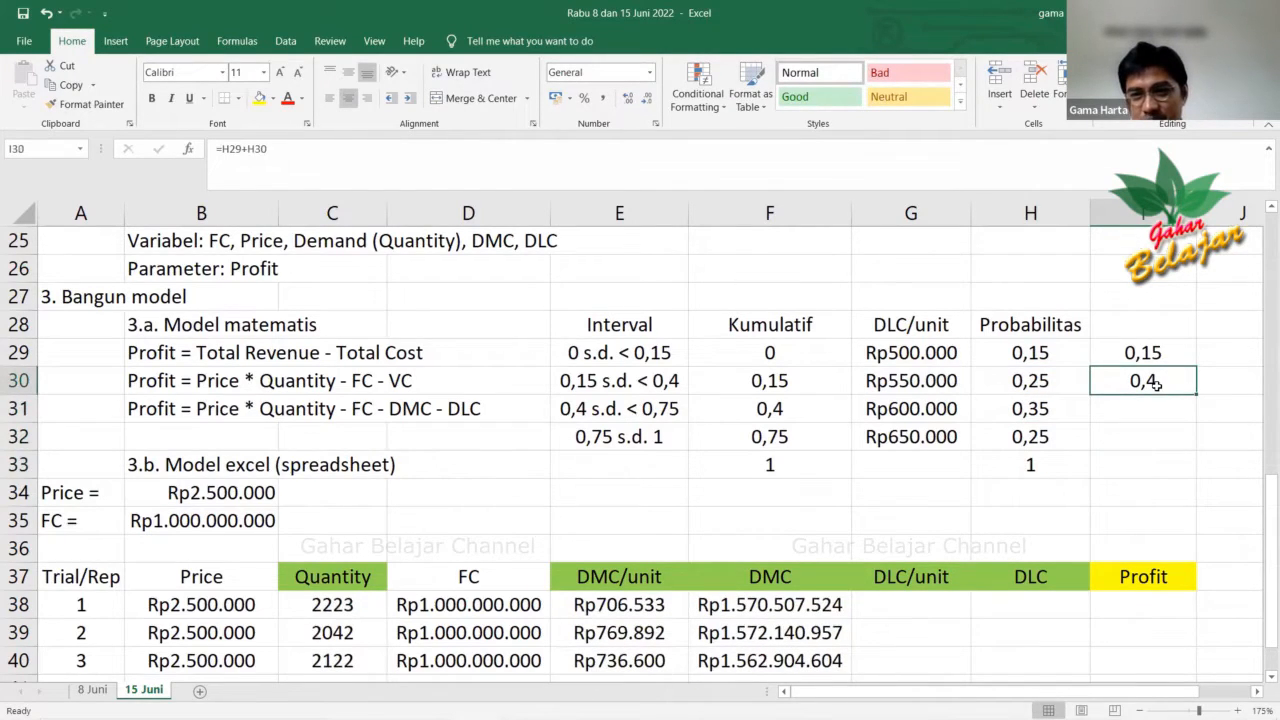
{"action": "key", "text": "Delete"}
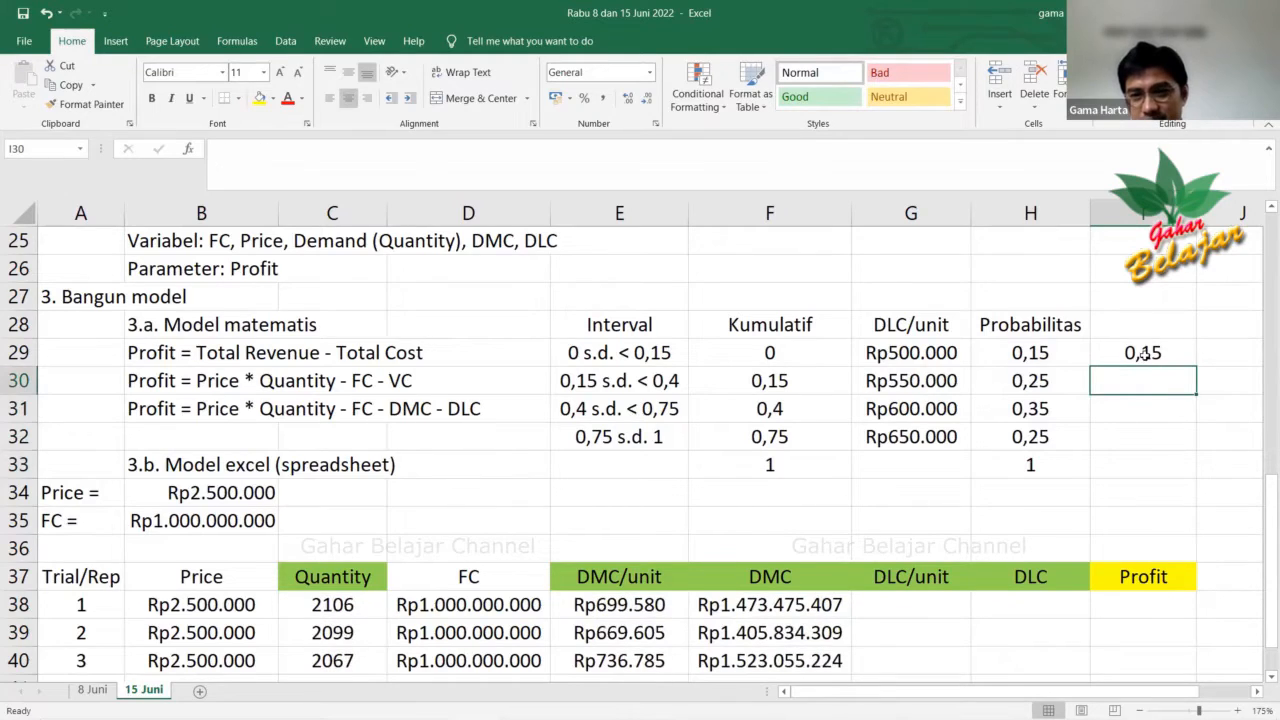
Enter the formula =I29+H30 in I30 to add the second probability to the running total.
{"action": "left_click", "coordinate": [1143, 353]}
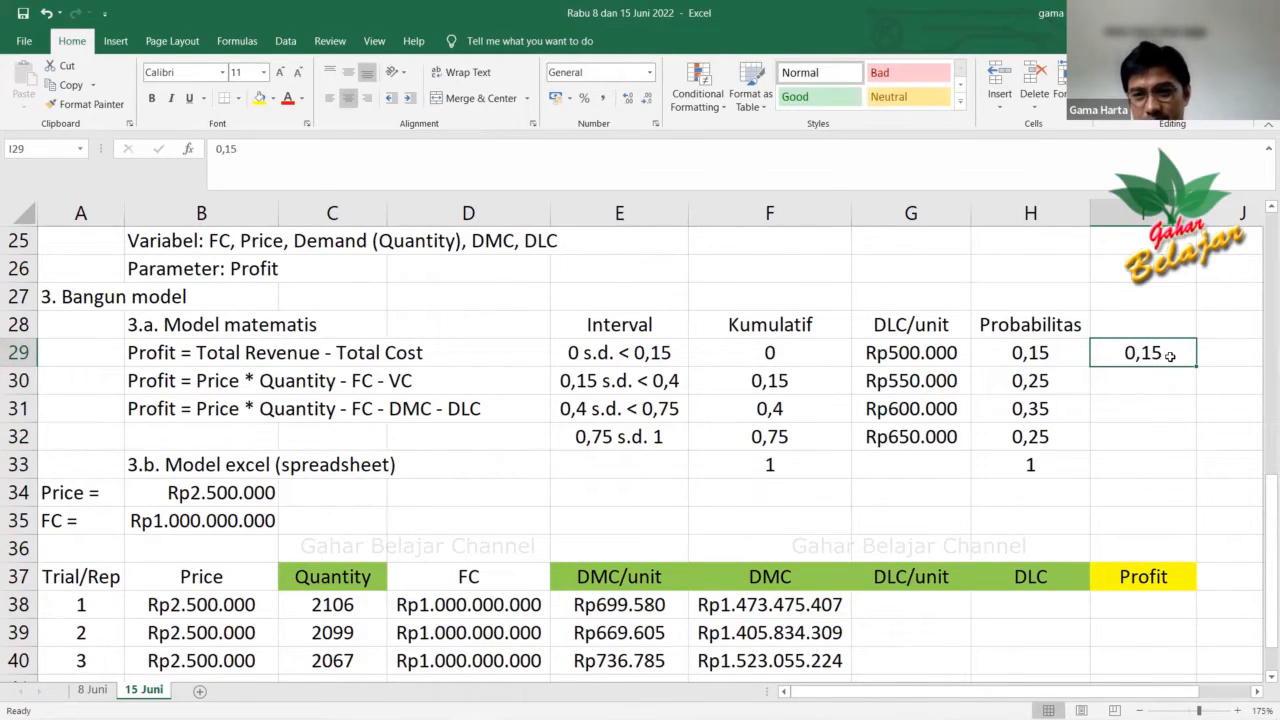
{"action": "left_click", "coordinate": [1178, 375]}
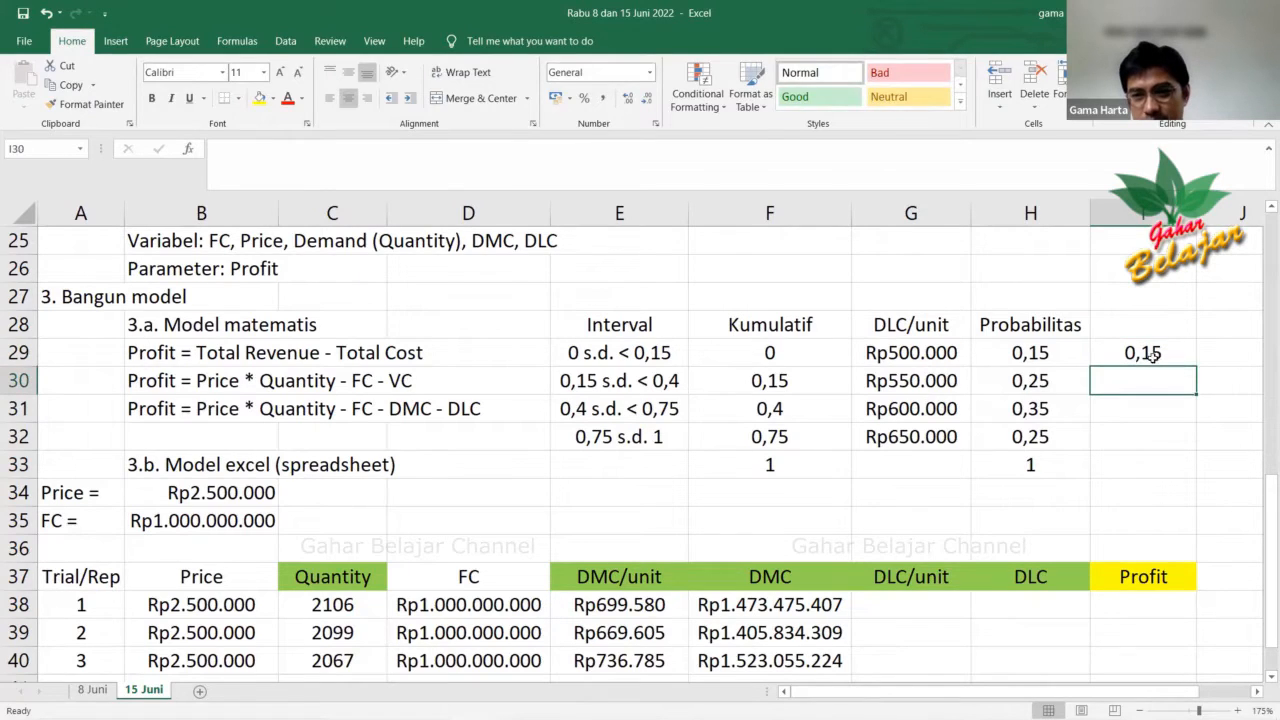
{"action": "type", "text": "="}
{"action": "left_click", "coordinate": [1150, 353]}
{"action": "type", "text": "+"}
{"action": "left_click", "coordinate": [1052, 378]}
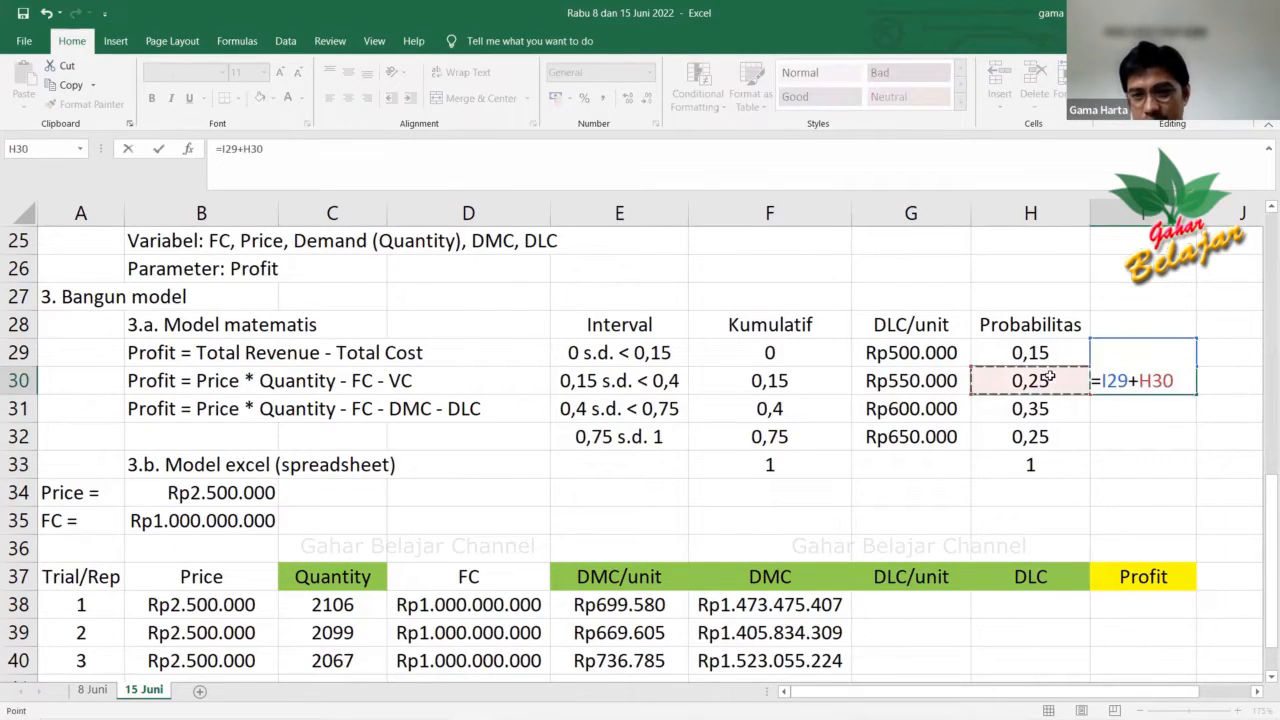
{"action": "key", "text": "Return"}
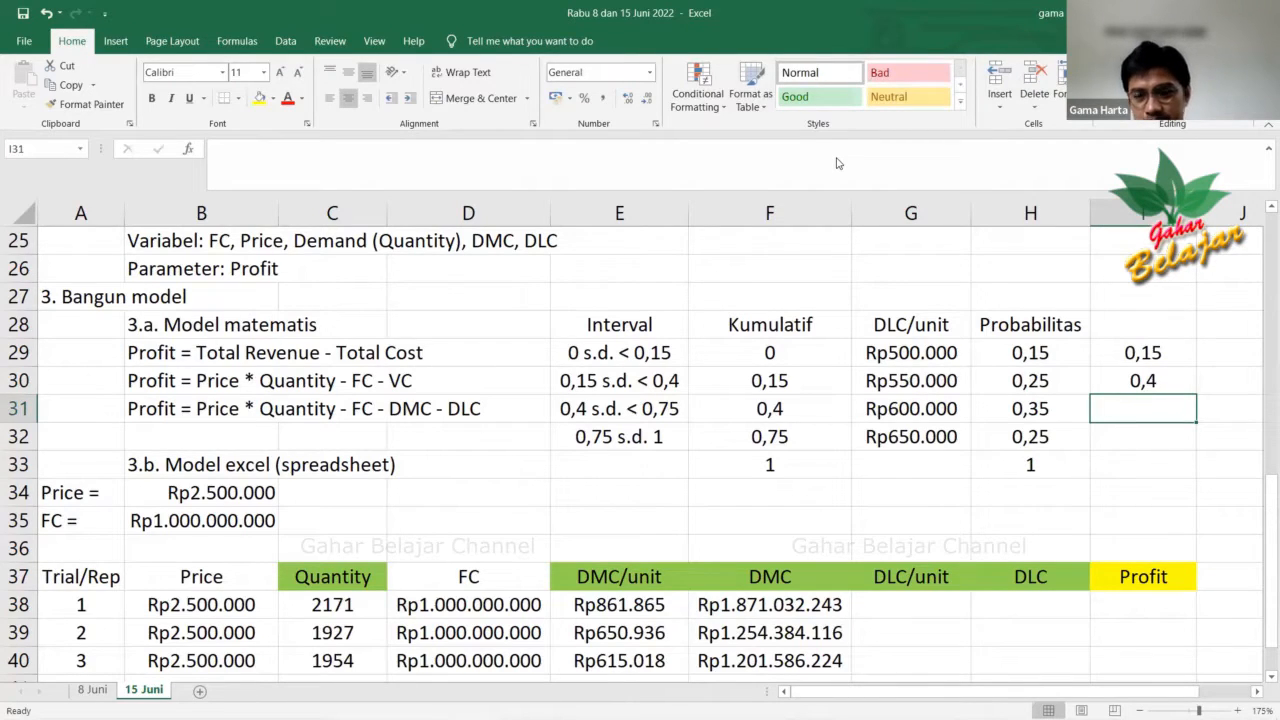
Enter the formula =I30+H31 in I31 to add the third probability to the running total.
{"action": "left_click", "coordinate": [1156, 401]}
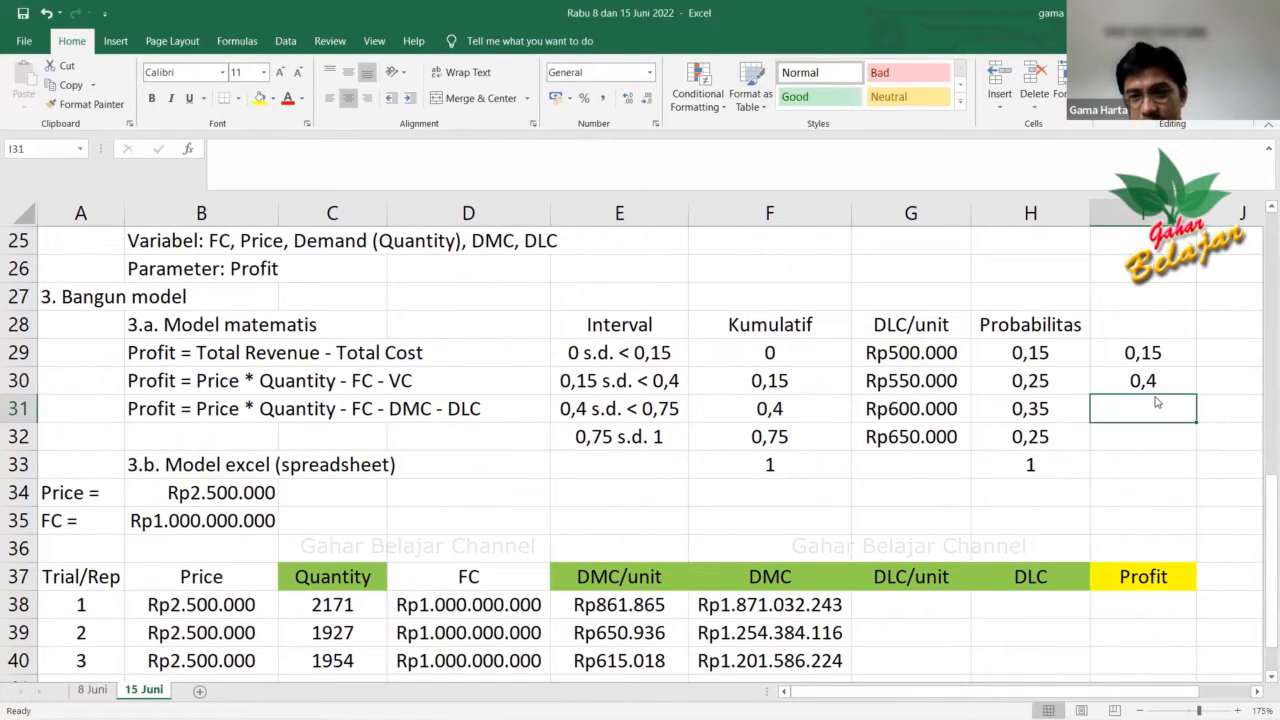
{"action": "type", "text": "="}
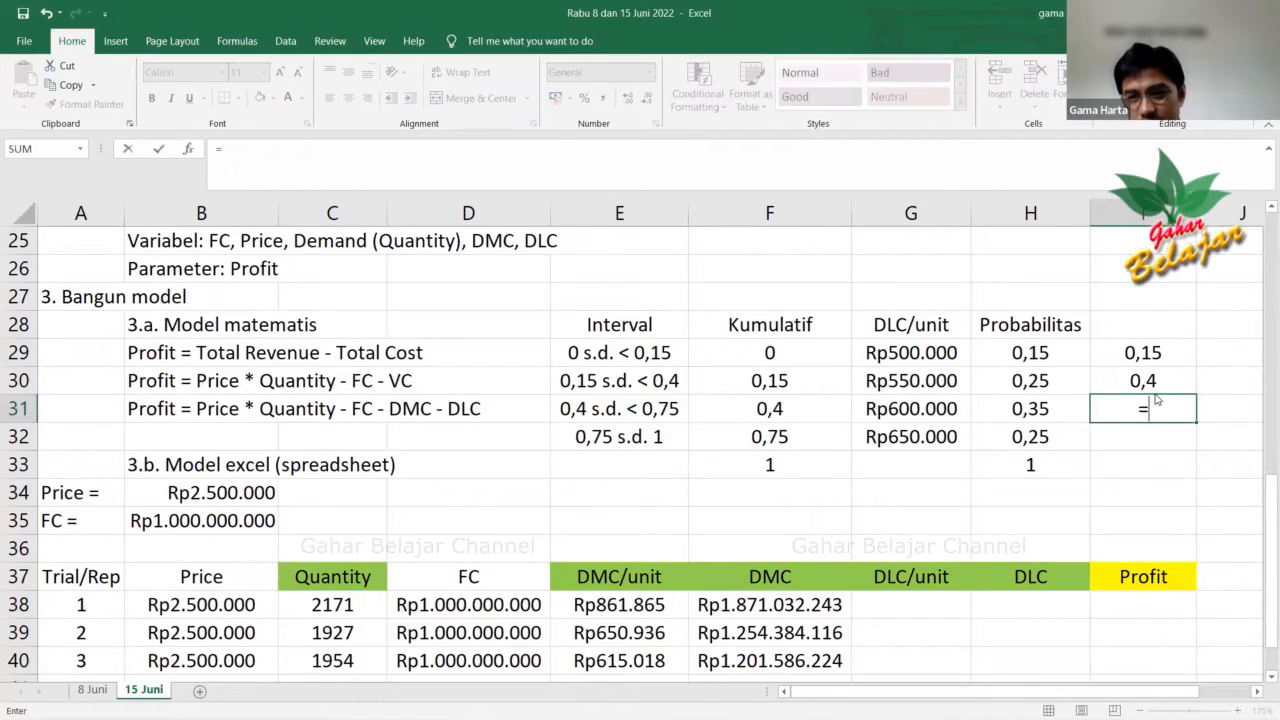
{"action": "left_click", "coordinate": [1148, 383]}
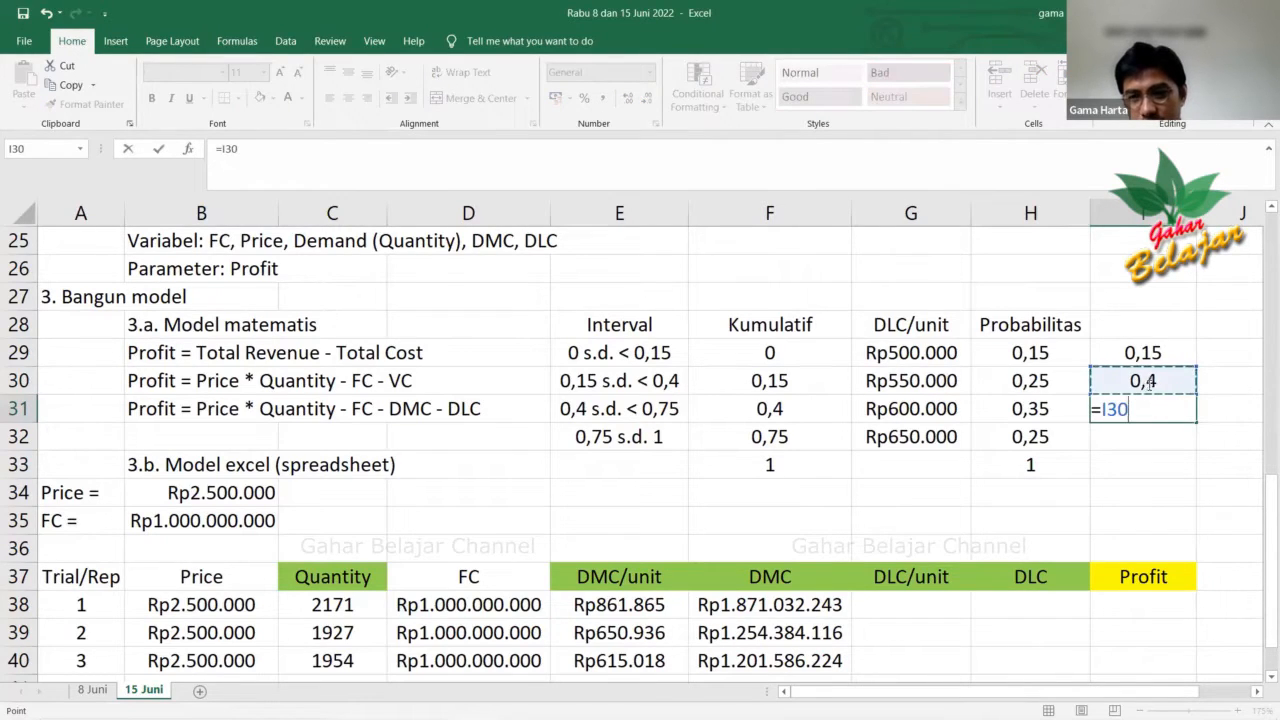
{"action": "type", "text": "+"}
{"action": "left_click", "coordinate": [1068, 403]}
{"action": "key", "text": "Return"}
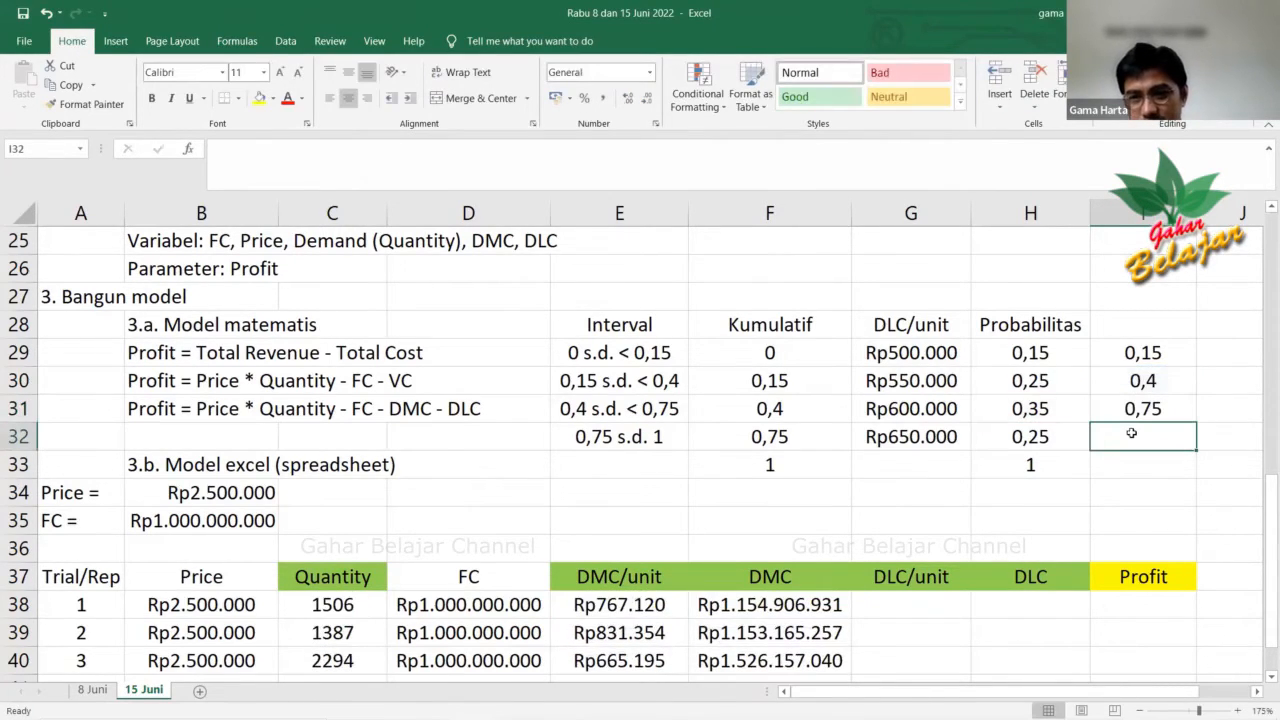
Enter the formula =I31+H32 in I32 to add the last probability to the running total.
{"action": "type", "text": "="}
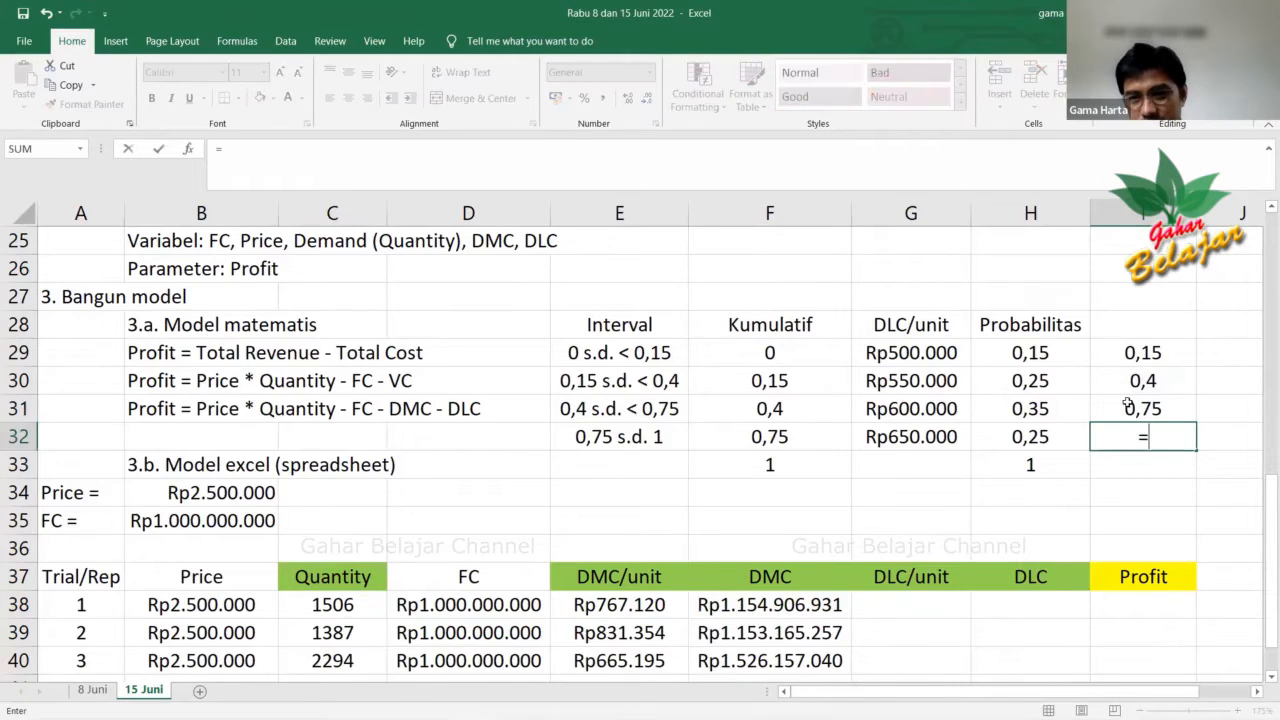
{"action": "left_click", "coordinate": [1129, 403]}
{"action": "type", "text": "+"}
{"action": "left_click", "coordinate": [1055, 432]}
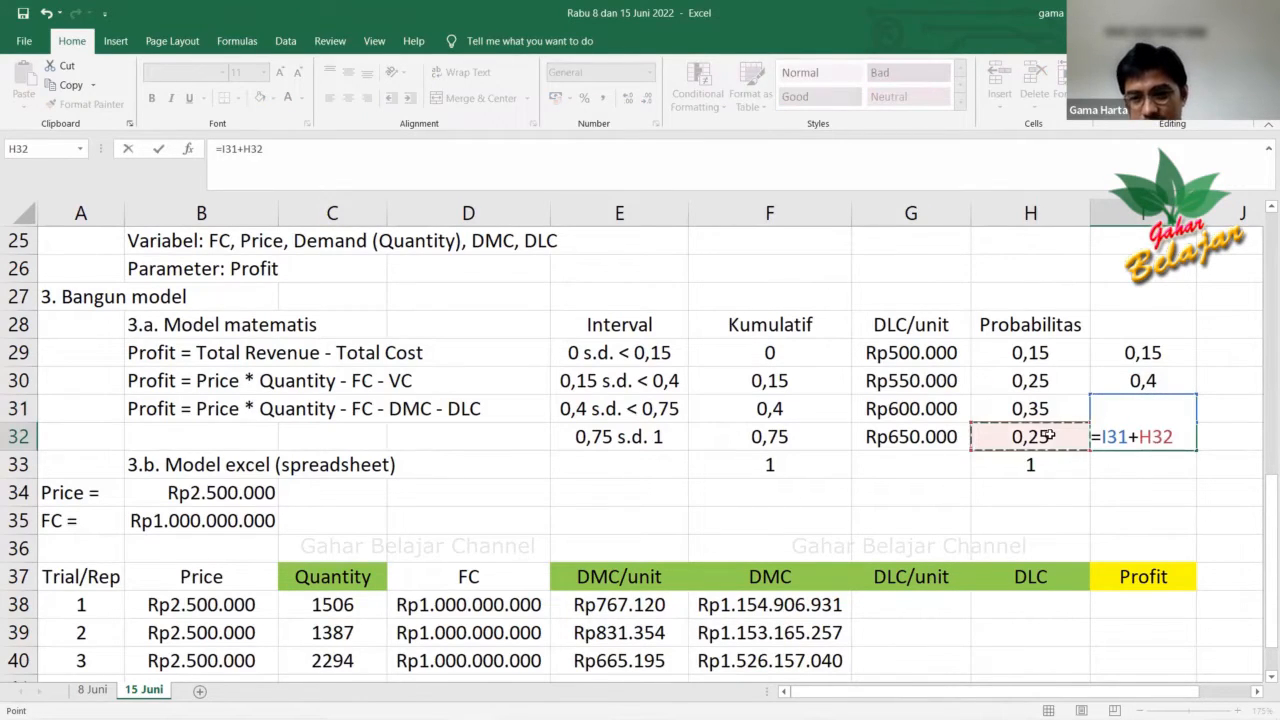
{"action": "key", "text": "Return"}
{"action": "left_click", "coordinate": [1072, 509]}
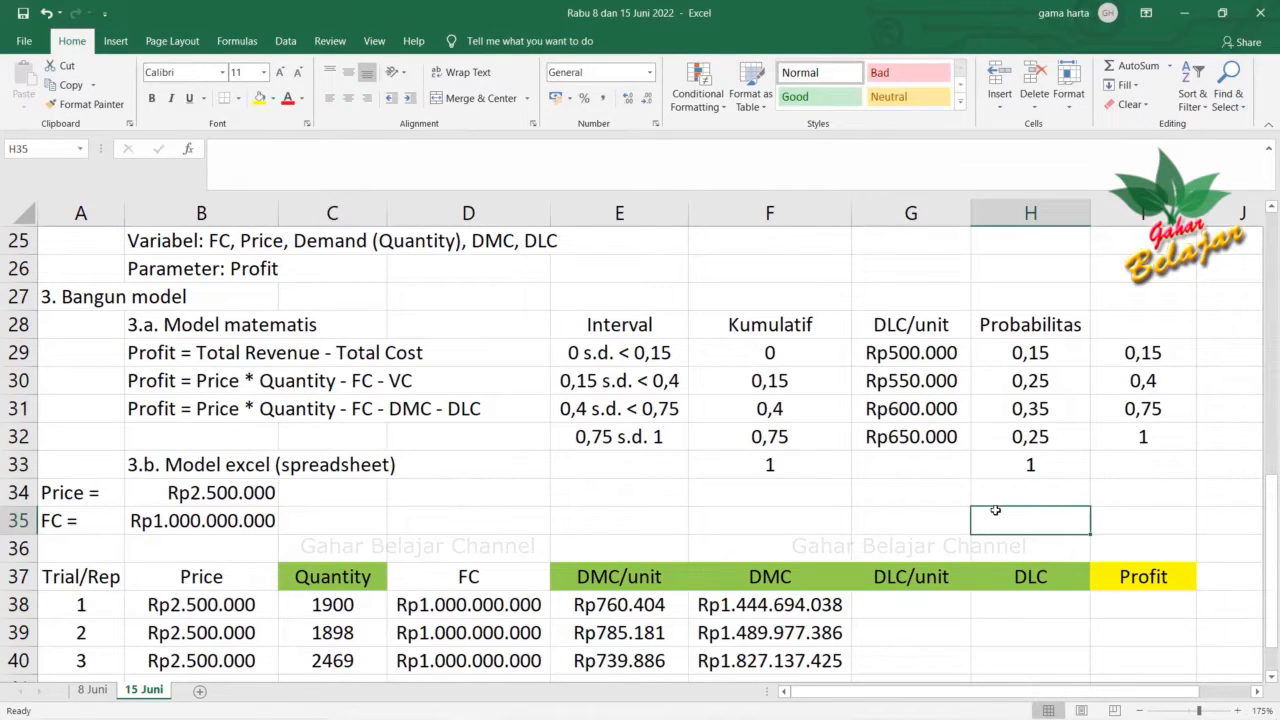
Compare the running totals in I29:I32 with the intervals in E29:E32 and the first Kumulatif value in F29.
{"action": "left_click", "coordinate": [1140, 437]}
{"action": "left_click", "coordinate": [1129, 356]}
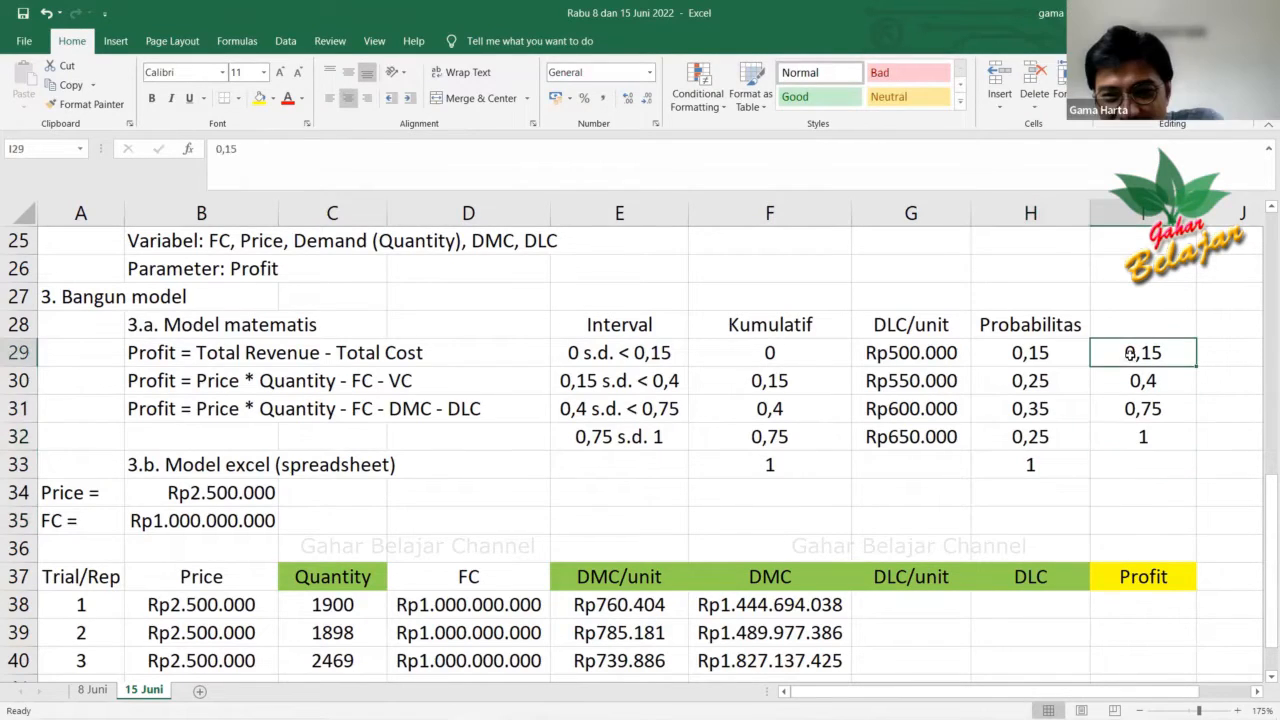
{"action": "left_click", "coordinate": [1140, 447]}
{"action": "left_click_drag", "start_coordinate": [1138, 356], "coordinate": [1141, 436]}
{"action": "left_click", "coordinate": [1142, 461]}
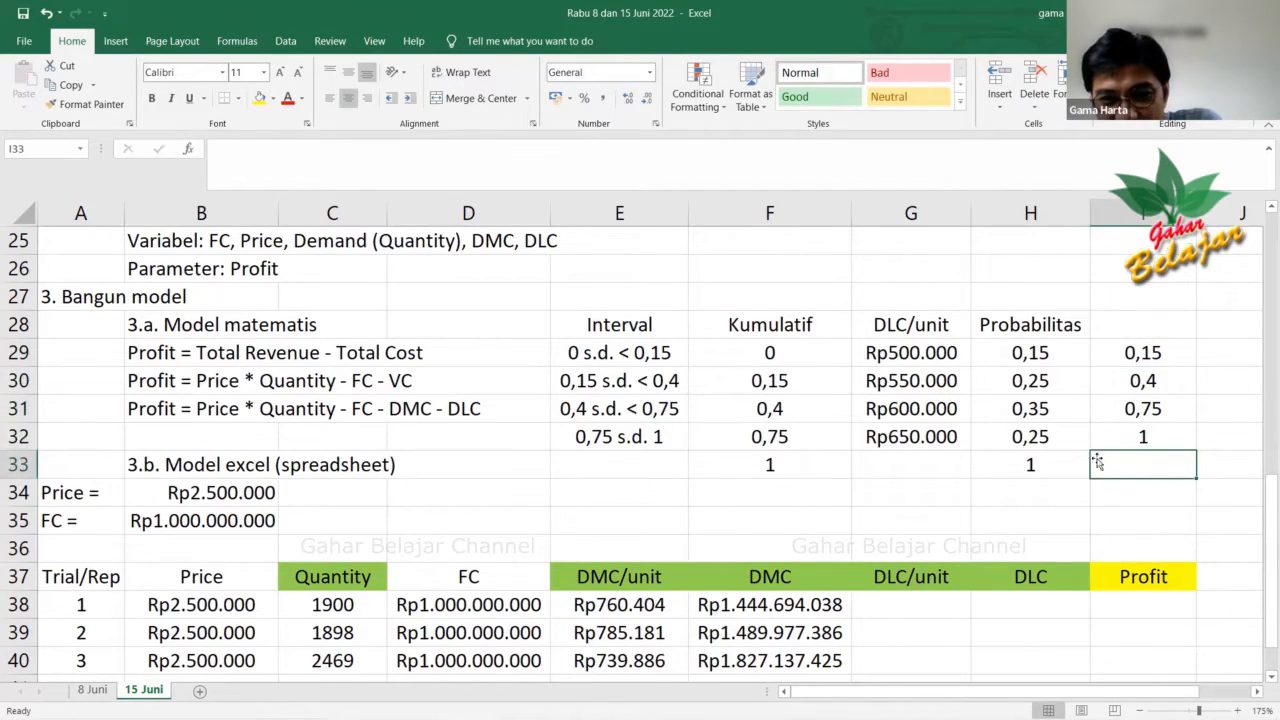
{"action": "left_click", "coordinate": [612, 350]}
{"action": "left_click_drag", "start_coordinate": [612, 350], "coordinate": [612, 440]}
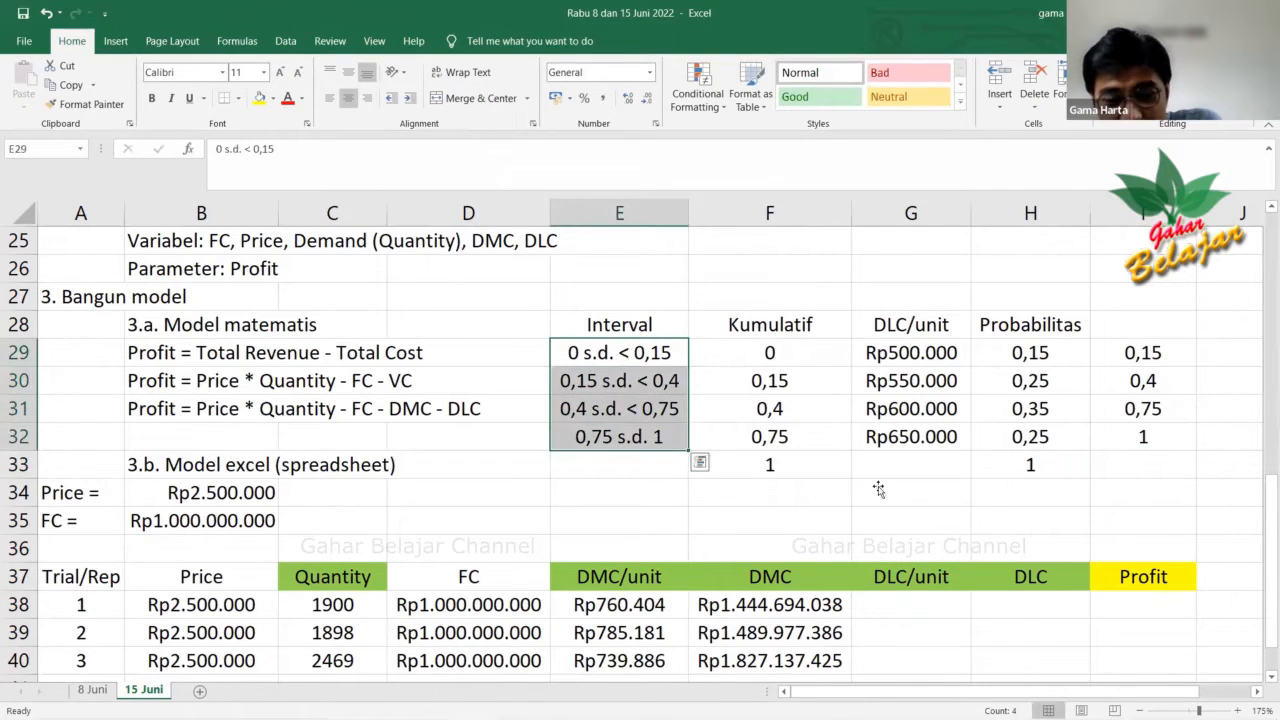
{"action": "left_click", "coordinate": [922, 605]}
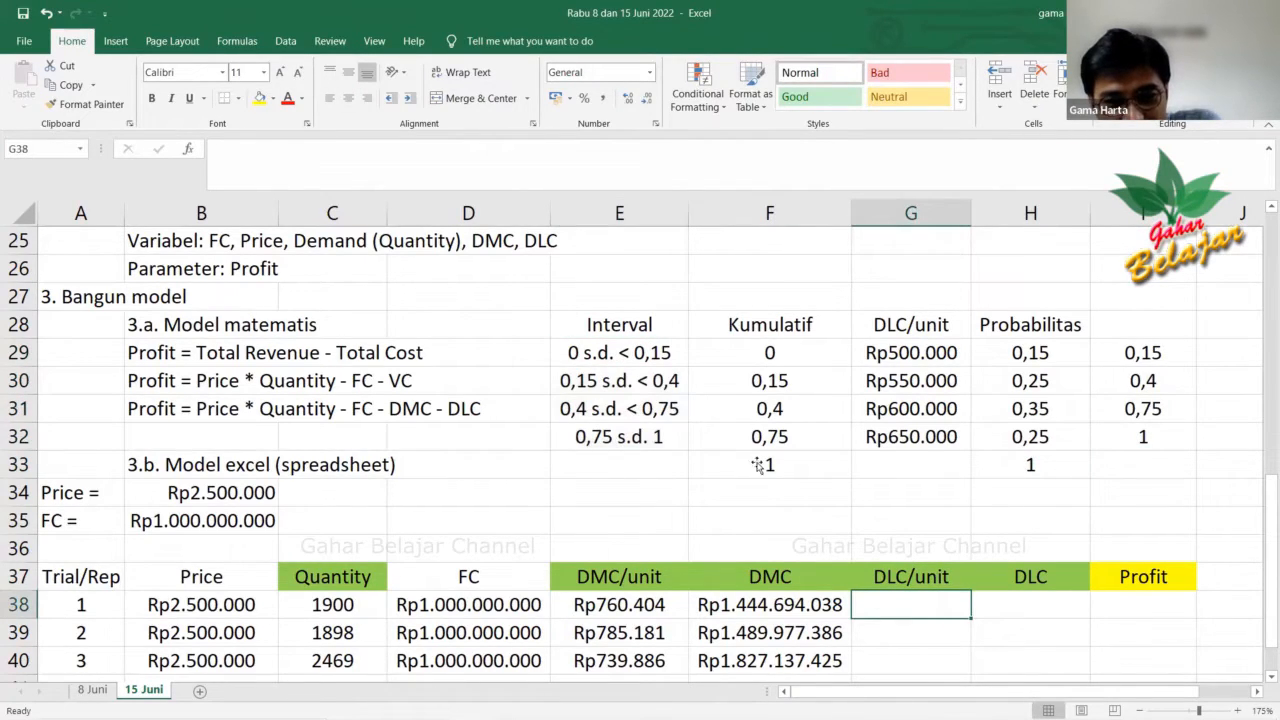
{"action": "left_click", "coordinate": [768, 352]}
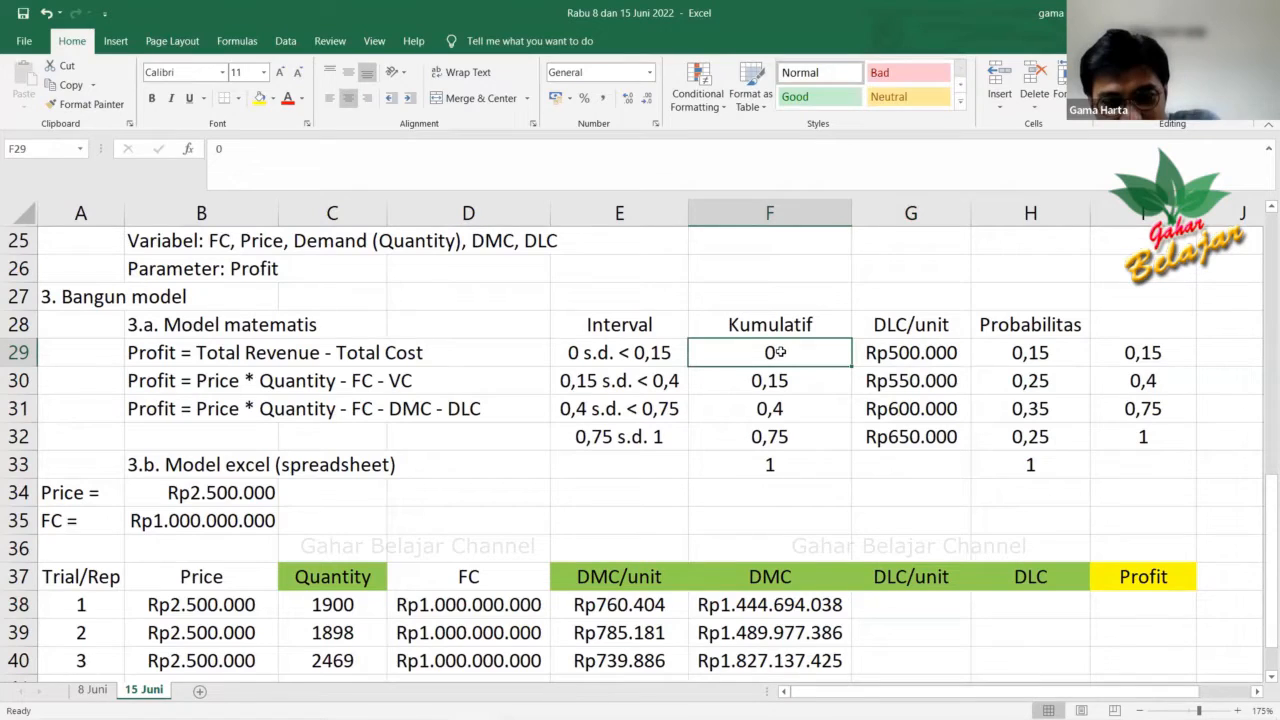
{"action": "mouse_move", "coordinate": [1150, 362]}
{"action": "left_mouse_down"}
{"action": "mouse_move", "coordinate": [1158, 440]}
{"action": "mouse_move", "coordinate": [1150, 360]}
{"action": "left_mouse_up"}
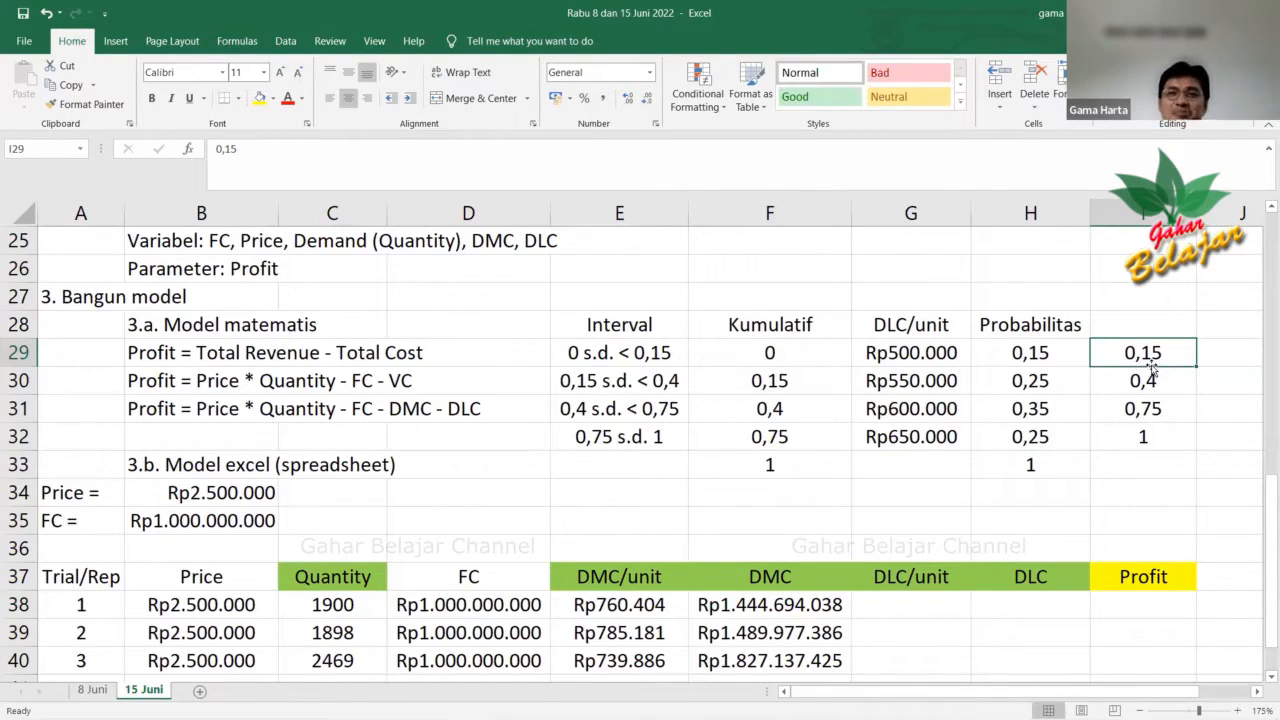
Review the running totals in I29:I32 and the cells that hold them.
{"action": "left_click", "coordinate": [1145, 465]}
{"action": "left_click_drag", "start_coordinate": [1140, 350], "coordinate": [1143, 437]}
{"action": "left_click", "coordinate": [1143, 437]}
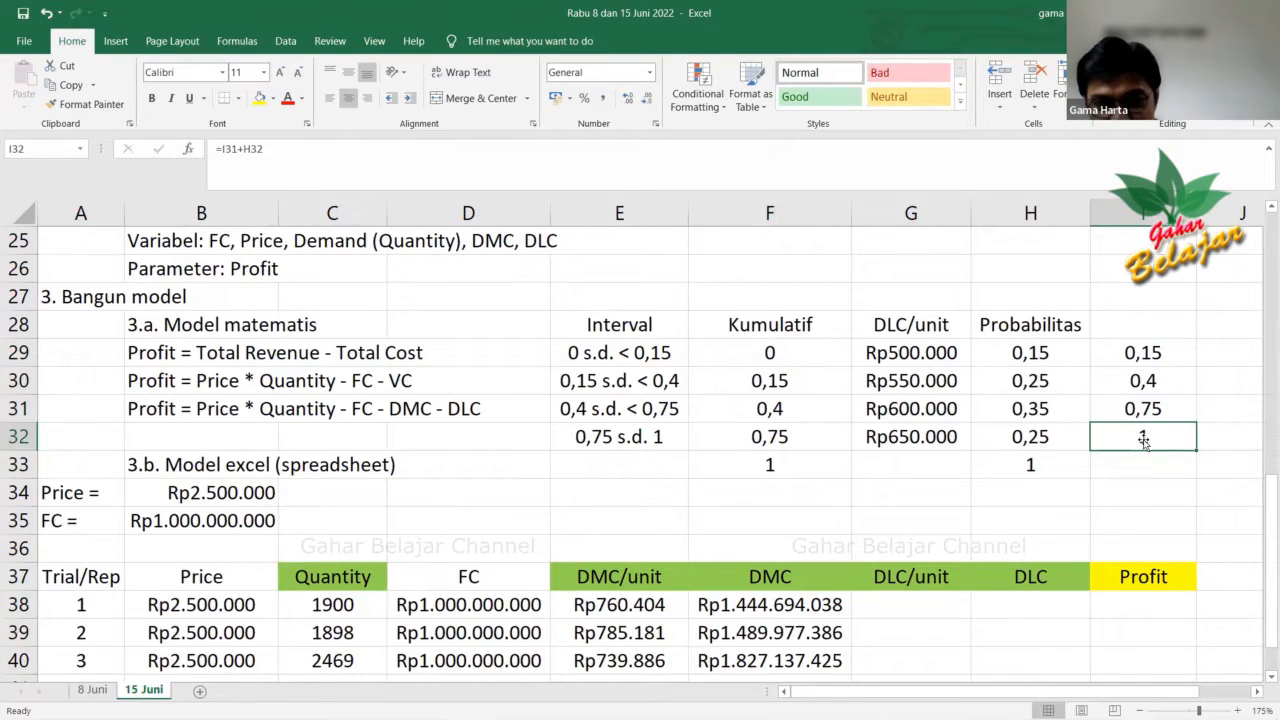
{"action": "left_click_drag", "start_coordinate": [1122, 341], "coordinate": [1143, 437]}
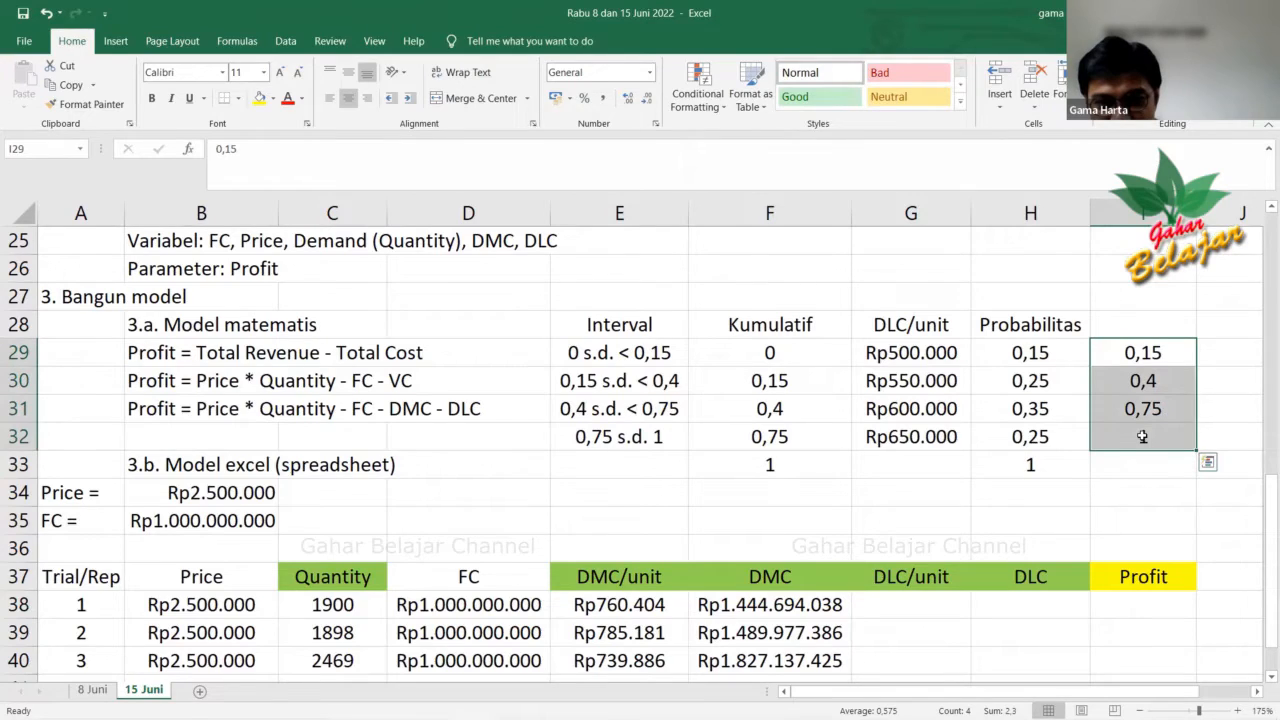
{"action": "left_click_drag", "start_coordinate": [1125, 351], "coordinate": [1135, 436]}
{"action": "left_click", "coordinate": [1112, 350]}
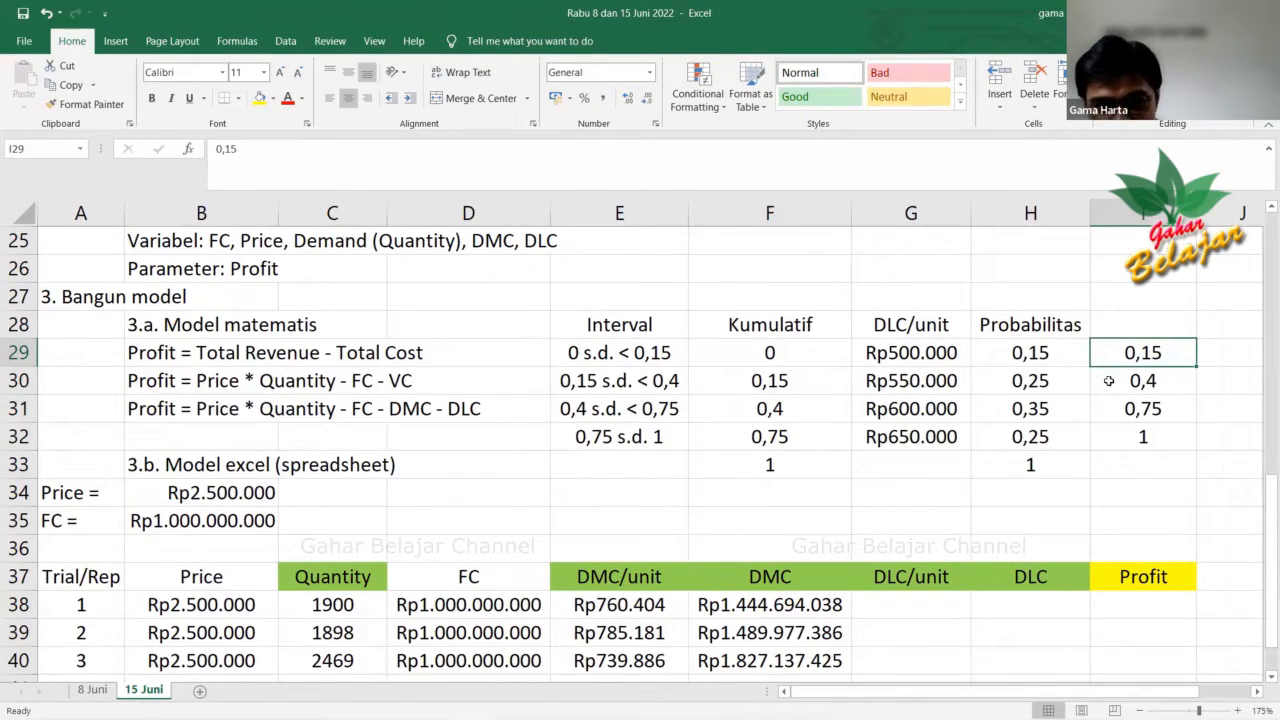
{"action": "left_click", "coordinate": [1147, 383]}
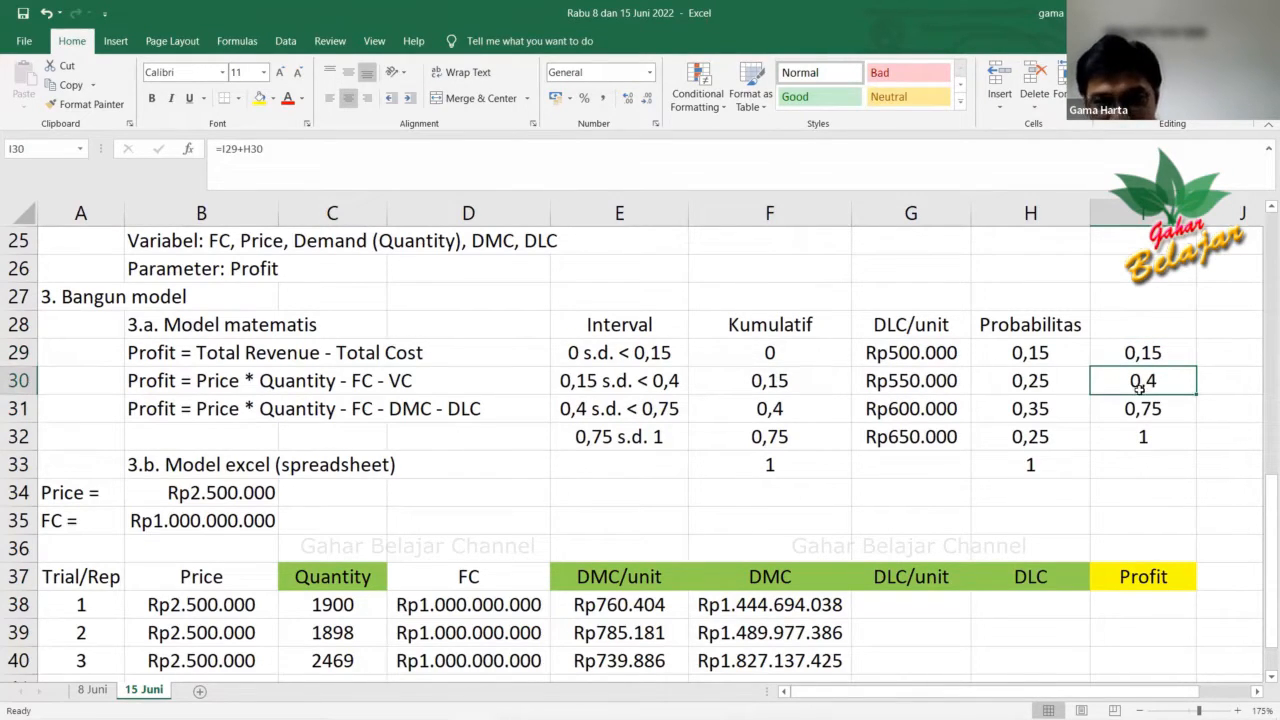
Inspect the cumulative-sum formulas in I30:I32 and the full set of running totals in I29:I32.
{"action": "left_click", "coordinate": [1125, 408]}
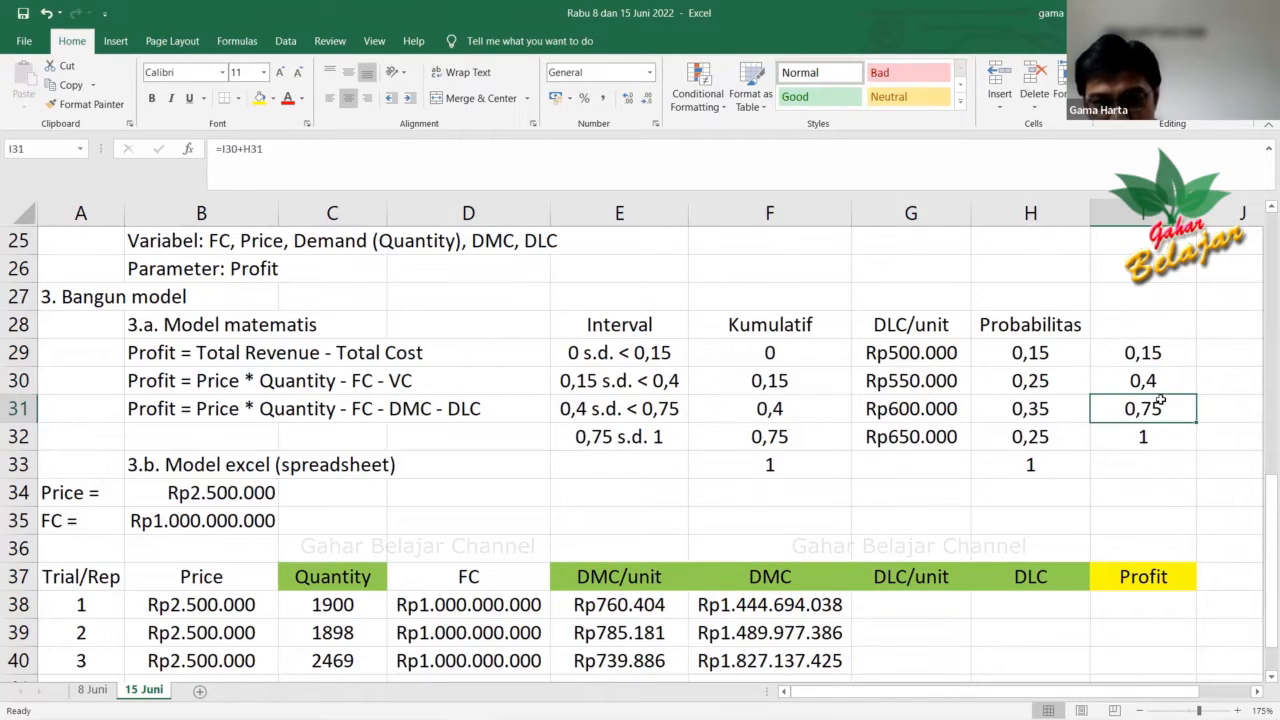
{"action": "left_click", "coordinate": [1135, 434]}
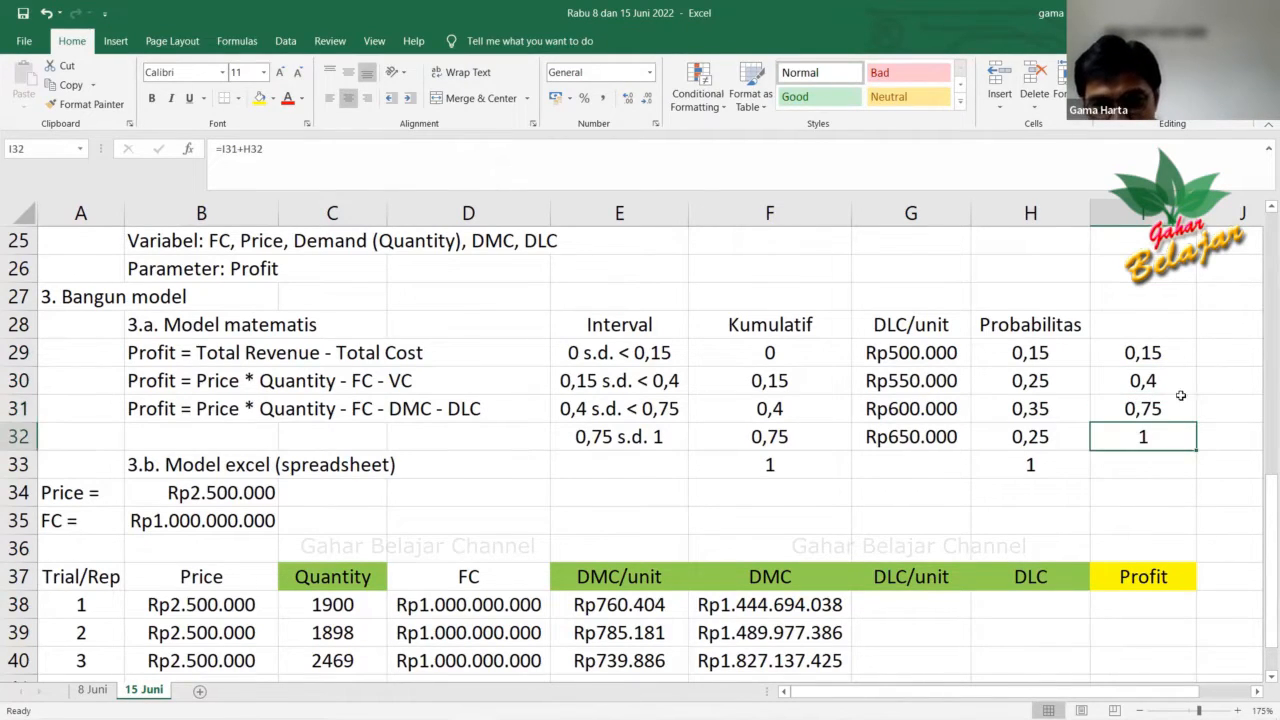
{"action": "left_click_drag", "start_coordinate": [1165, 352], "coordinate": [1166, 436]}
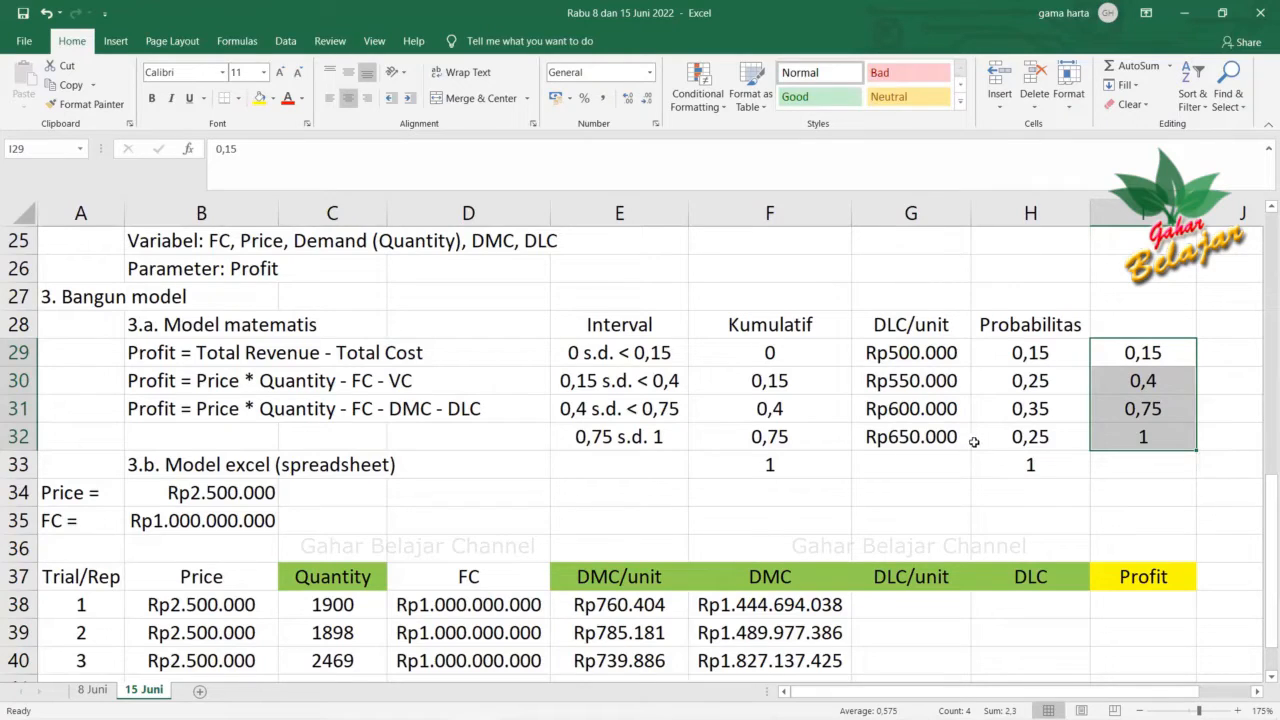
{"action": "left_click", "coordinate": [1014, 488]}
{"action": "left_click", "coordinate": [1174, 496]}
{"action": "left_click", "coordinate": [1216, 484]}
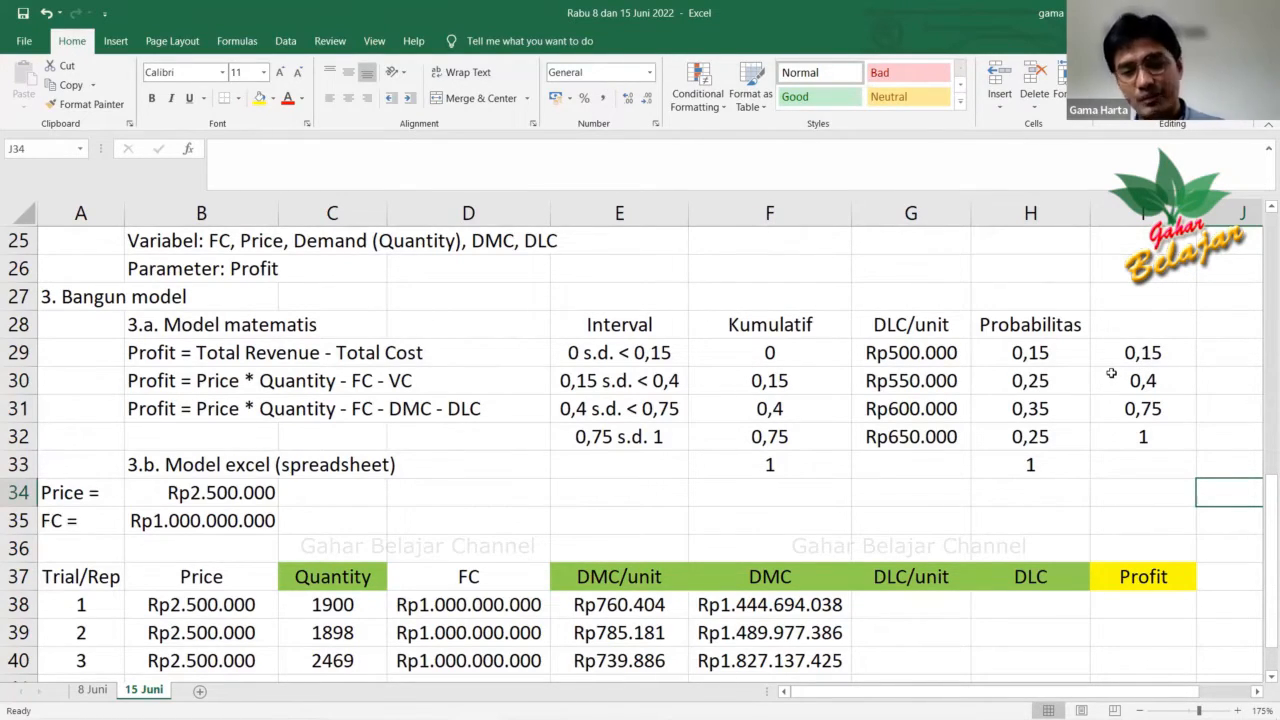
{"action": "left_click", "coordinate": [1111, 373]}
{"action": "left_click", "coordinate": [1131, 410]}
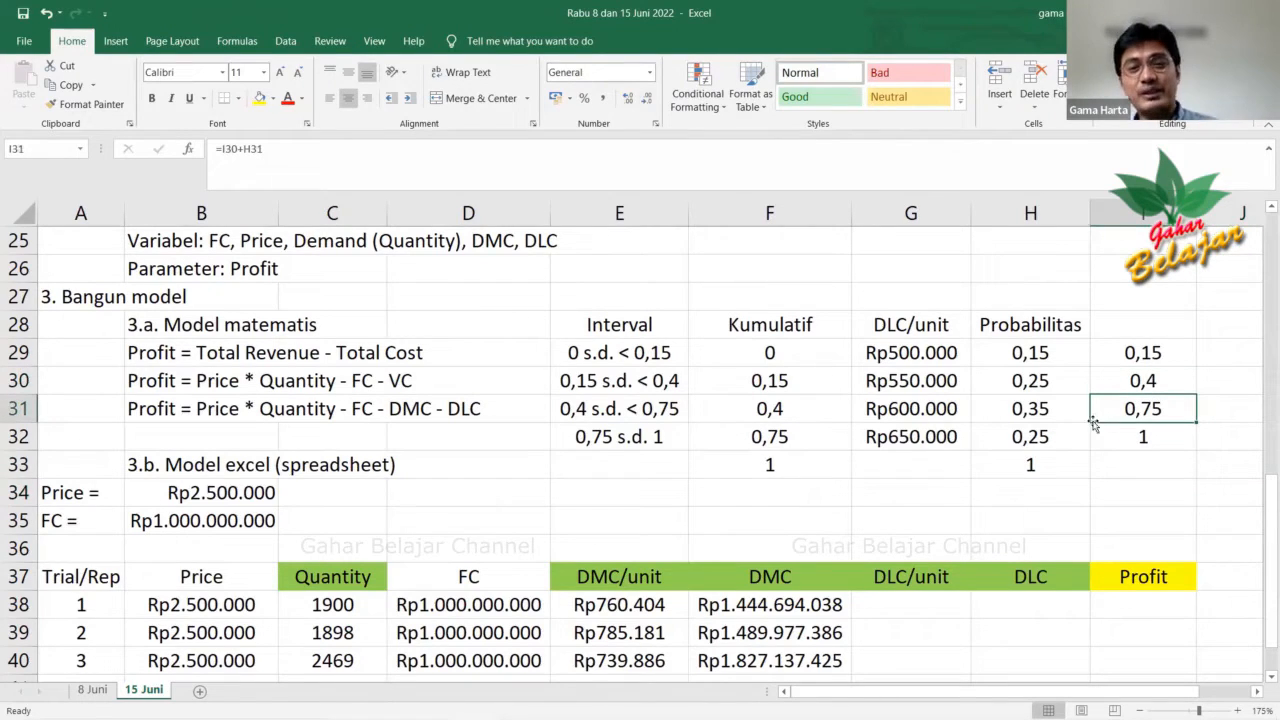
Review the Kumulatif values in F29:F33 against the empty DLC/unit cell of trial 1.
{"action": "left_click", "coordinate": [790, 458]}
{"action": "left_click_drag", "start_coordinate": [770, 350], "coordinate": [770, 466]}
{"action": "left_click", "coordinate": [916, 603]}
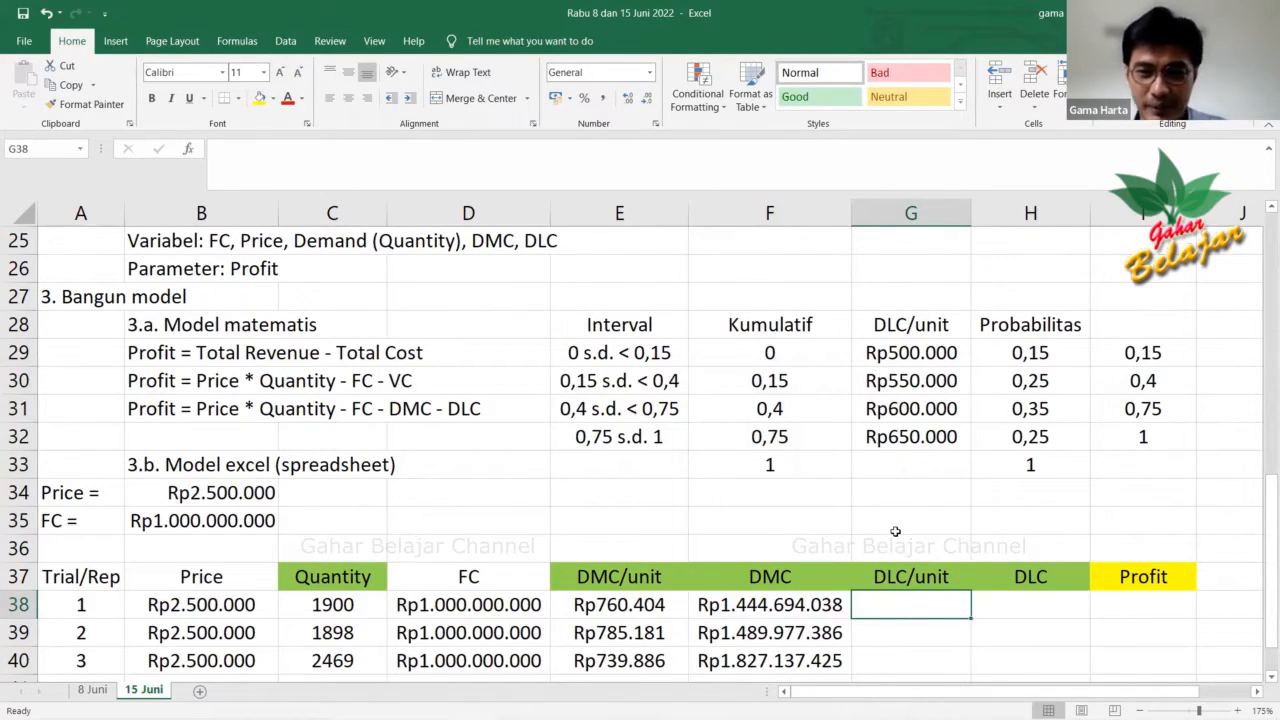
{"action": "left_click", "coordinate": [895, 503]}
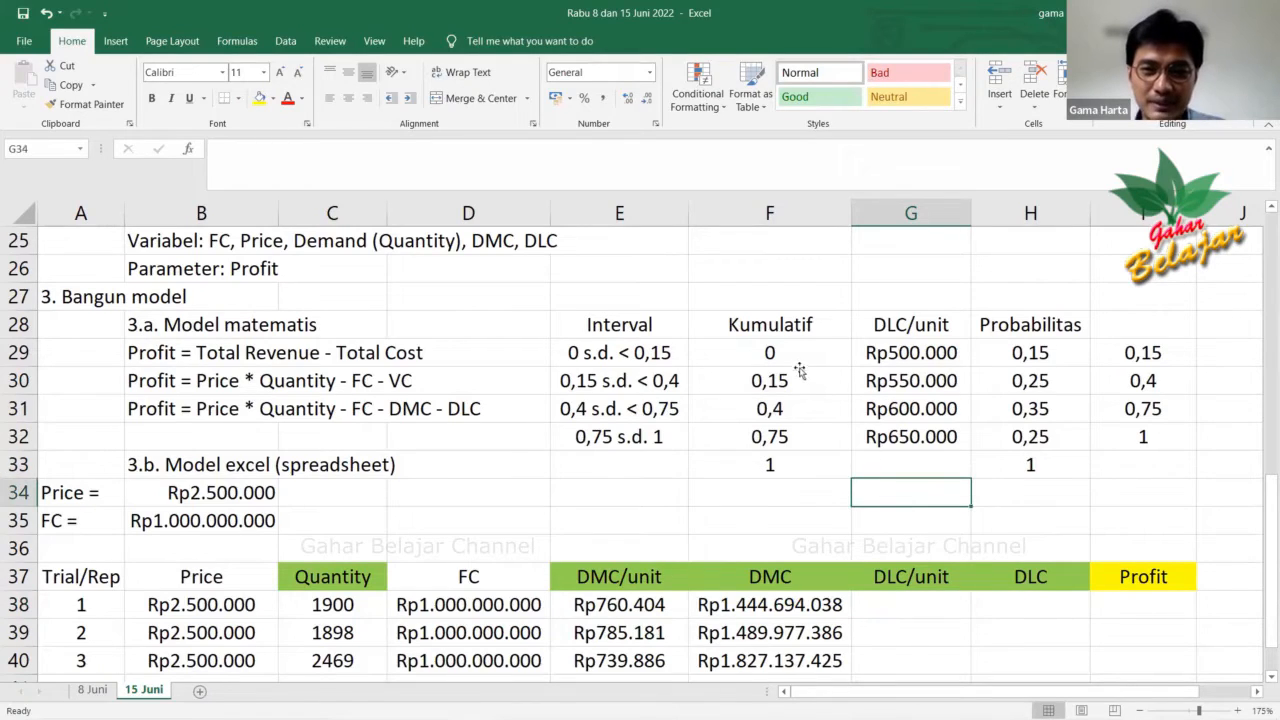
{"action": "left_click", "coordinate": [795, 356]}
{"action": "left_click", "coordinate": [793, 428]}
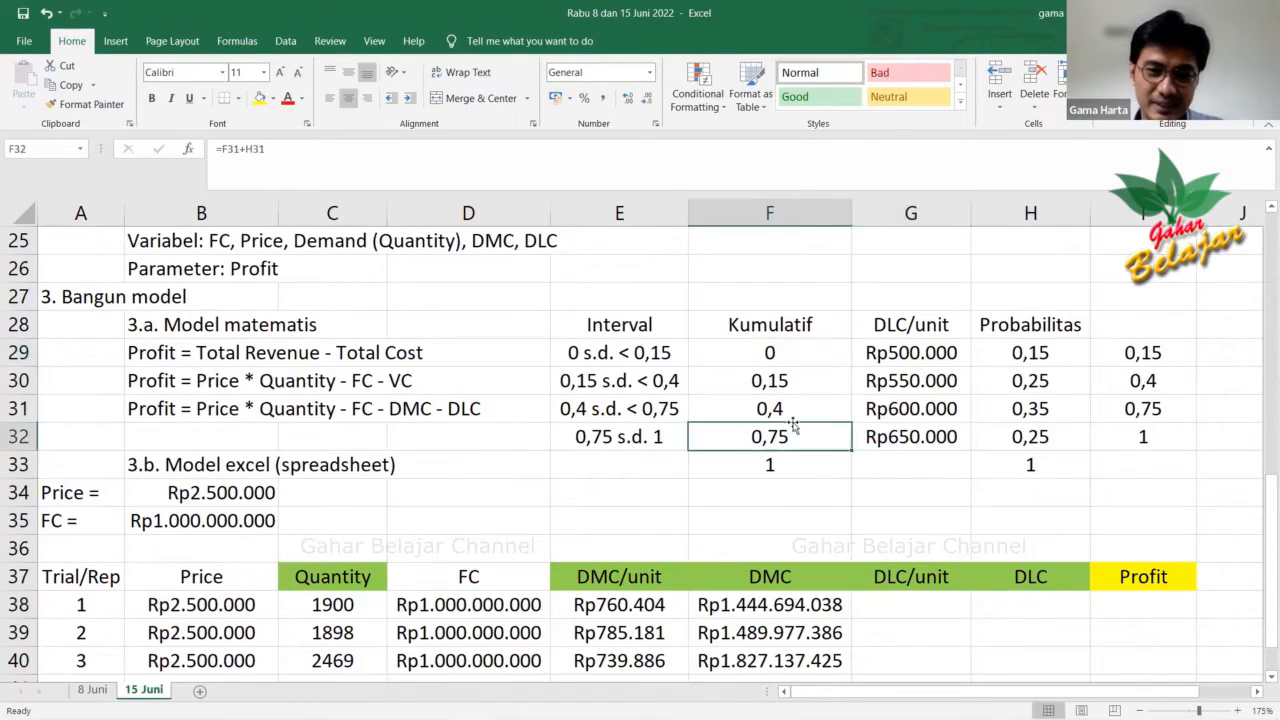
Compare the Kumulatif values in F29:F33 with the running totals in I29:I32 as the lookup basis for DLC/unit.
{"action": "left_click", "coordinate": [785, 358]}
{"action": "left_click", "coordinate": [1138, 356]}
{"action": "left_click", "coordinate": [1148, 437]}
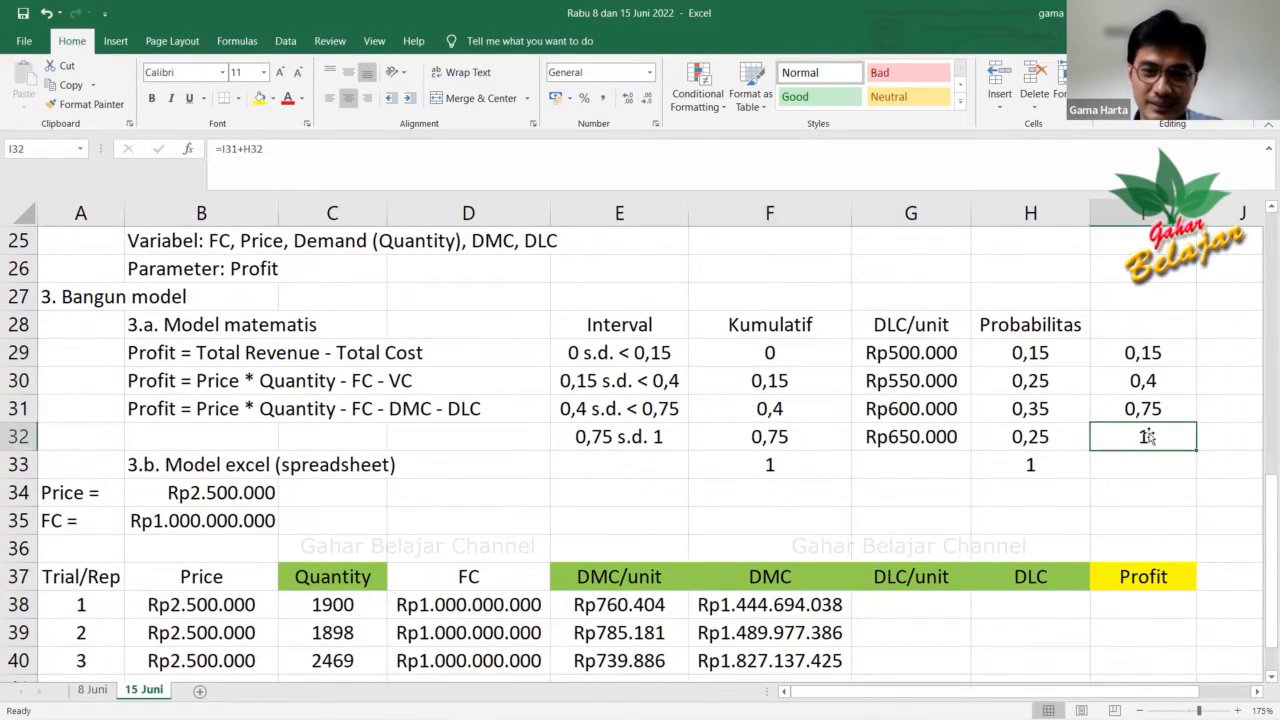
{"action": "left_click", "coordinate": [900, 540]}
{"action": "left_click", "coordinate": [888, 600]}
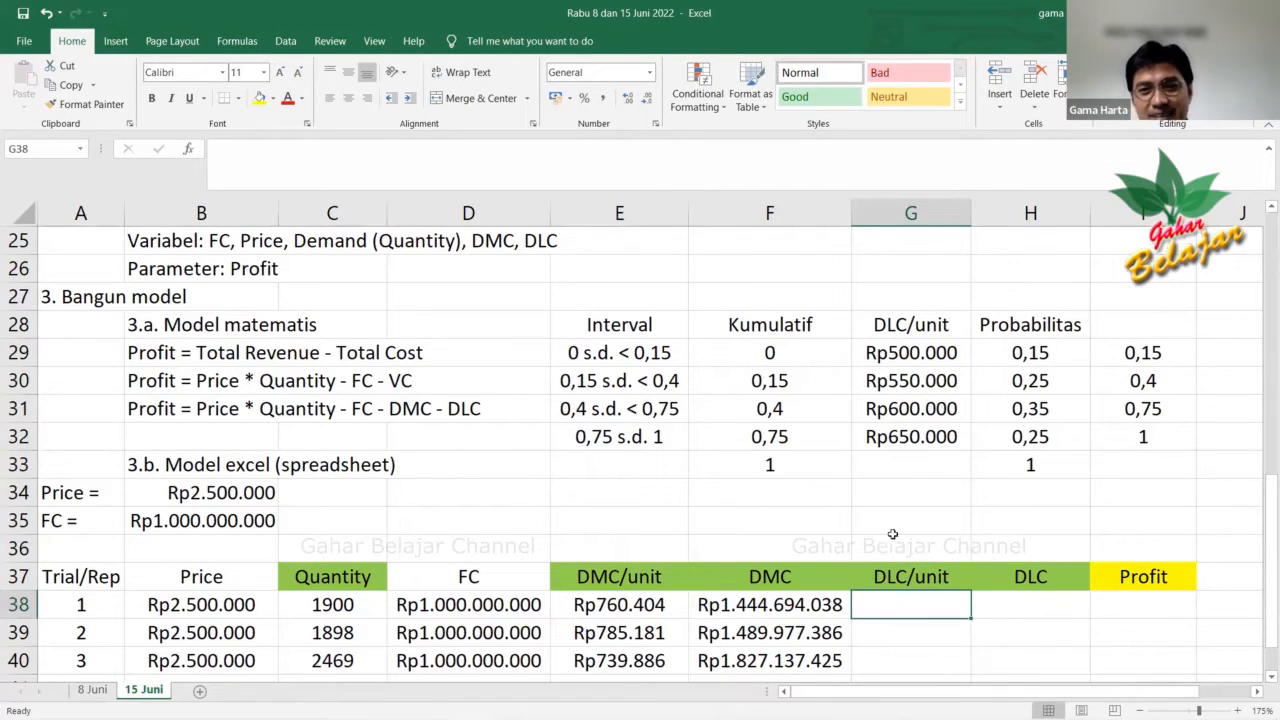
{"action": "left_click", "coordinate": [1154, 351]}
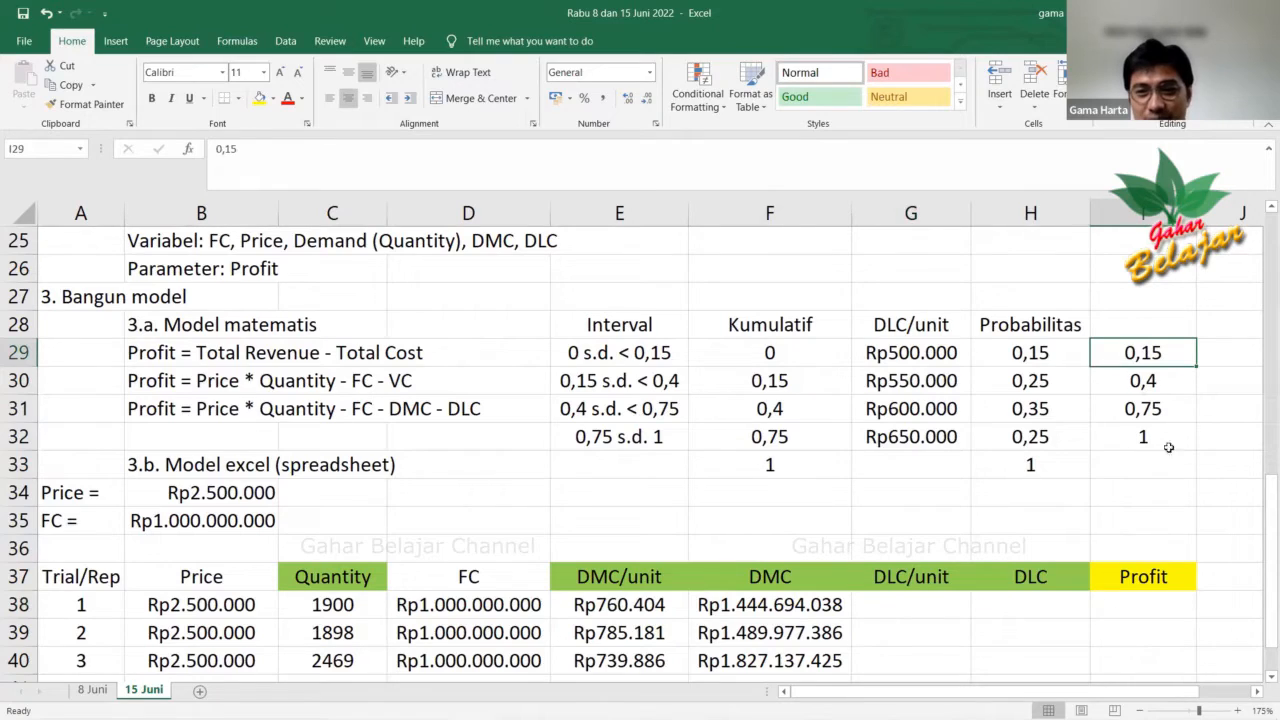
{"action": "left_click_drag", "start_coordinate": [1102, 356], "coordinate": [1148, 448]}
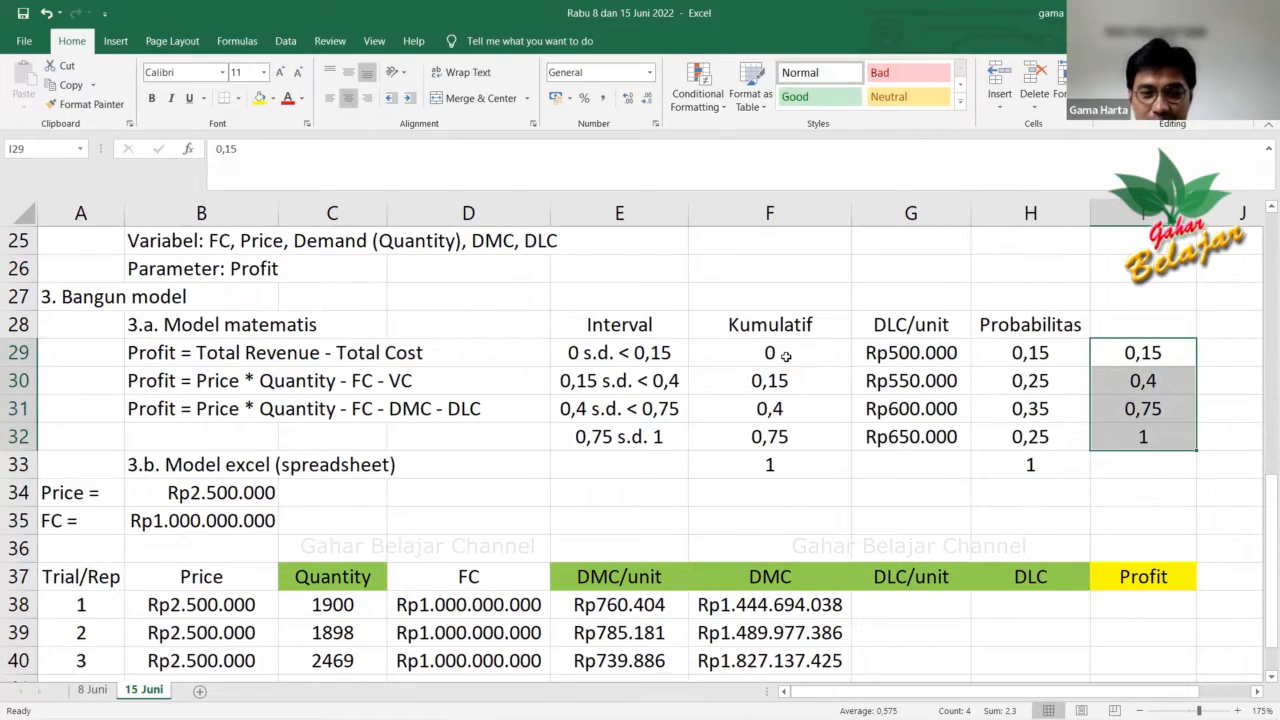
{"action": "left_click", "coordinate": [928, 608]}
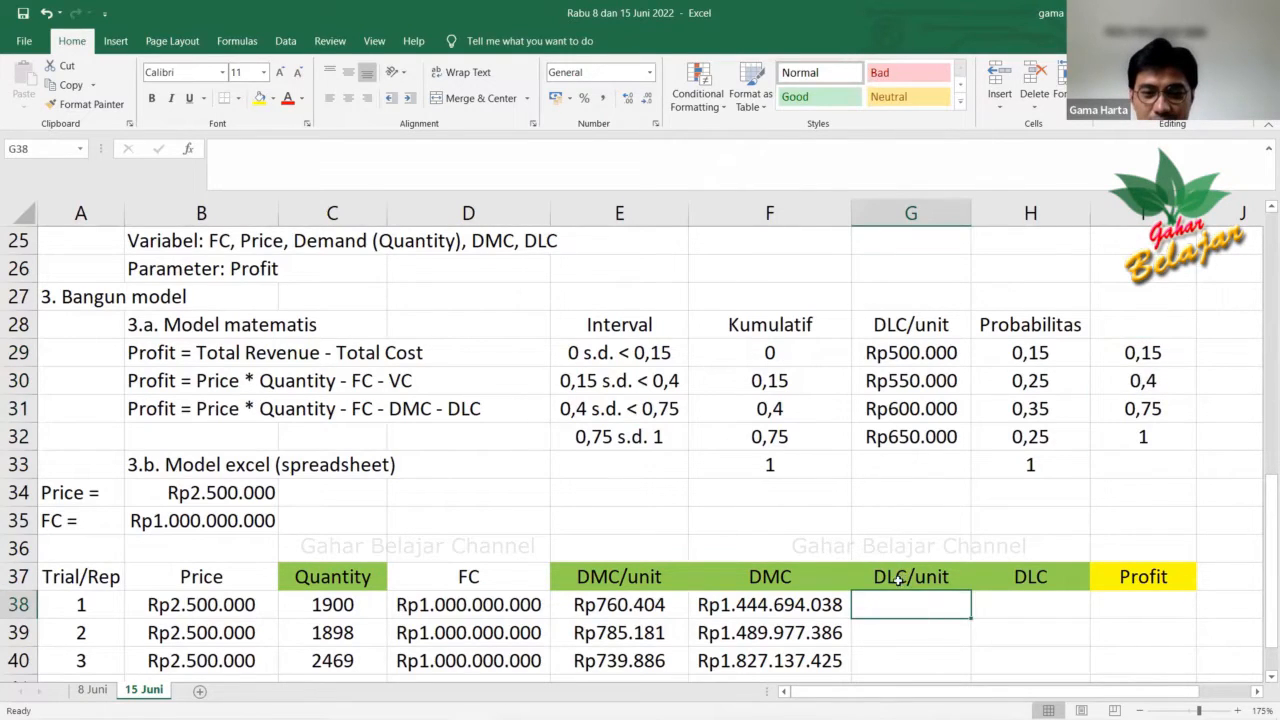
{"action": "left_click", "coordinate": [820, 490]}
{"action": "left_click", "coordinate": [781, 353]}
{"action": "left_click_drag", "start_coordinate": [781, 353], "coordinate": [802, 462]}
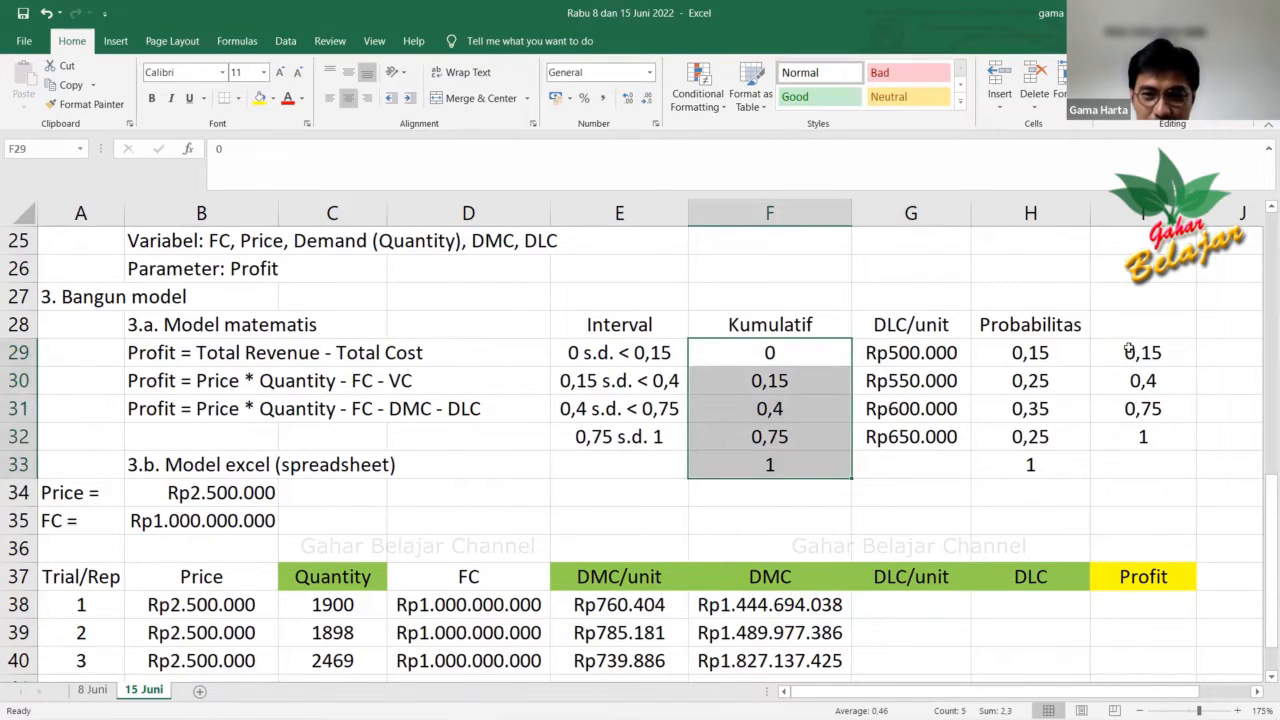
{"action": "left_click_drag", "start_coordinate": [1128, 350], "coordinate": [1137, 446]}
Begin a VLOOKUP formula in G38 for trial 1's DLC/unit, with RAND() as the lookup value.
{"action": "left_click", "coordinate": [937, 605]}
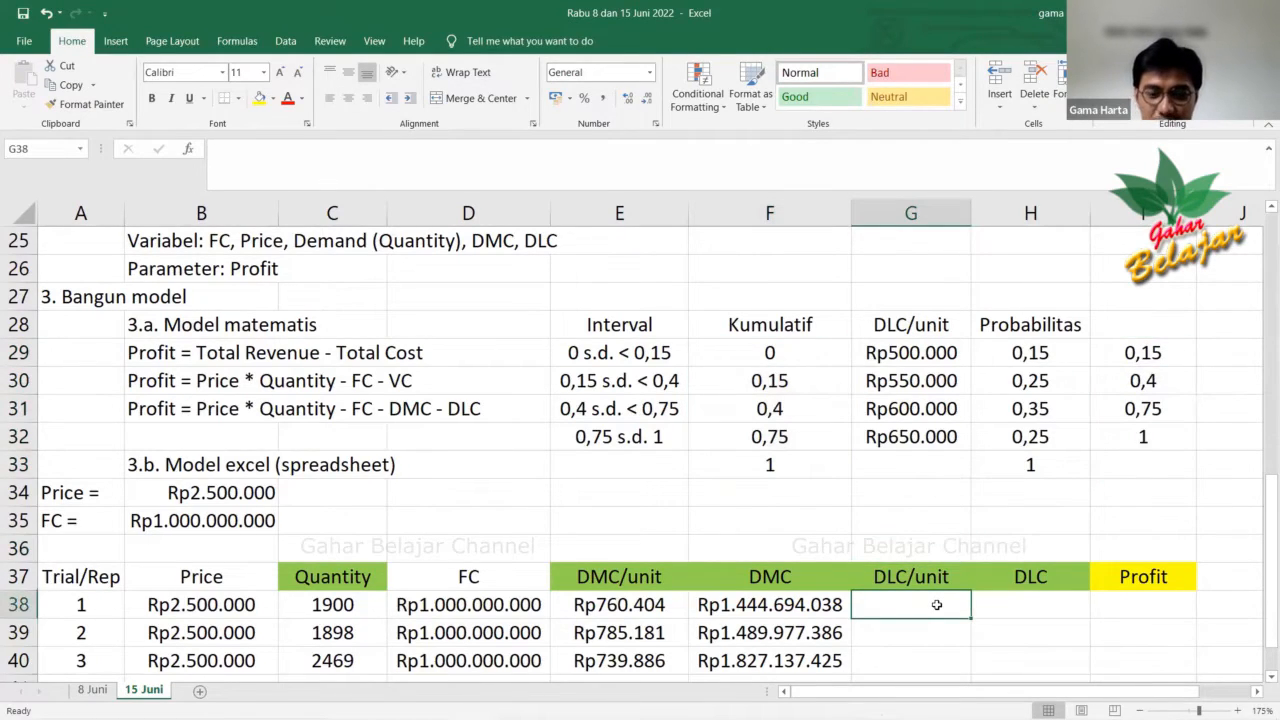
{"action": "type", "text": "="}
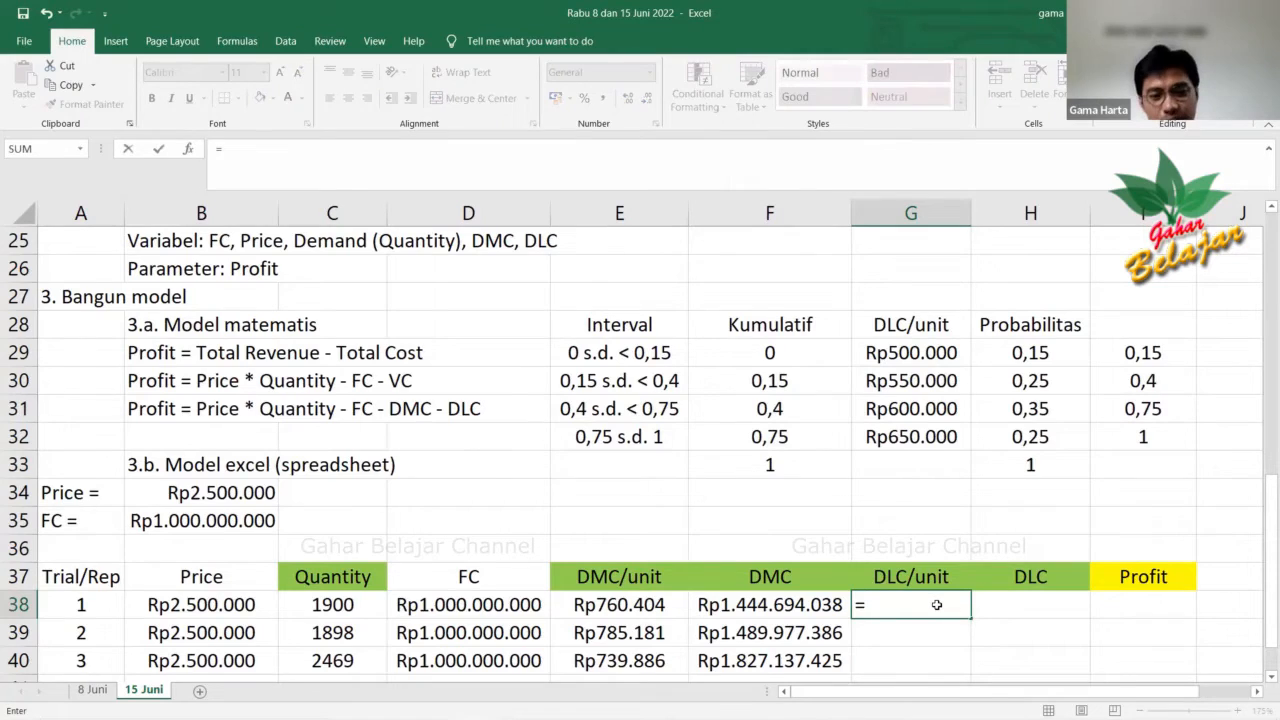
{"action": "type", "text": "vl"}
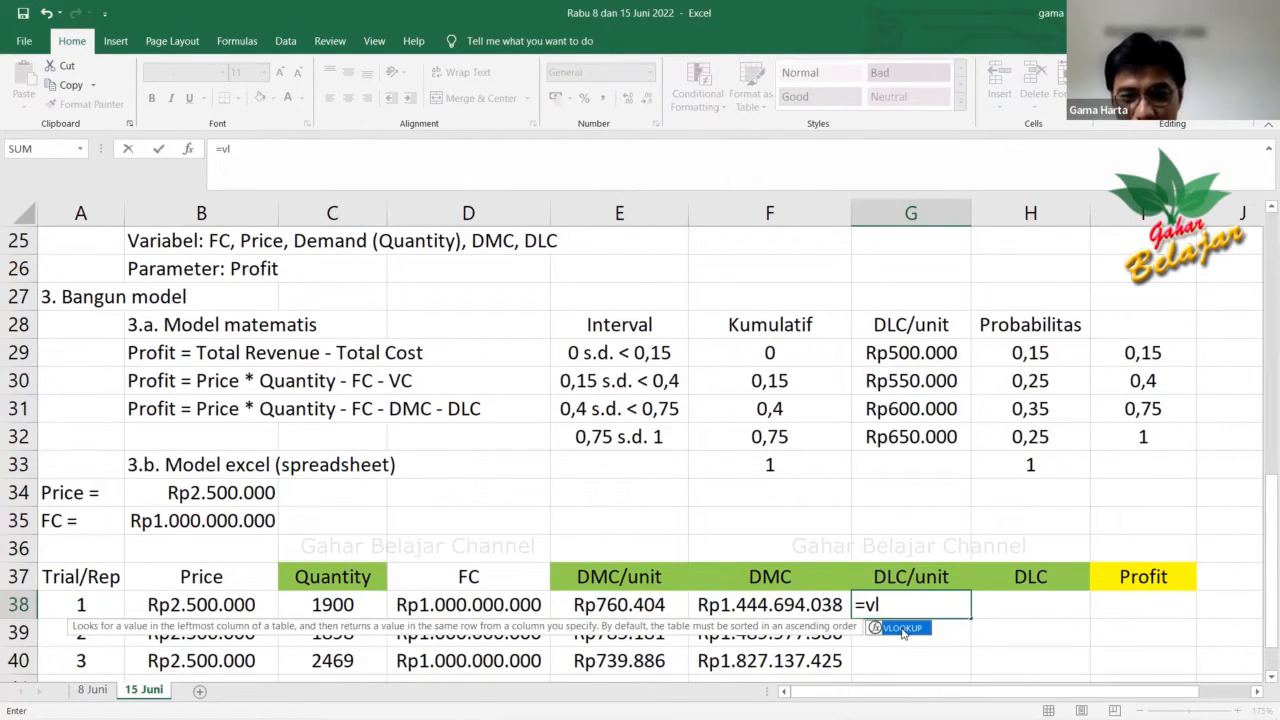
{"action": "double_click", "coordinate": [905, 628]}
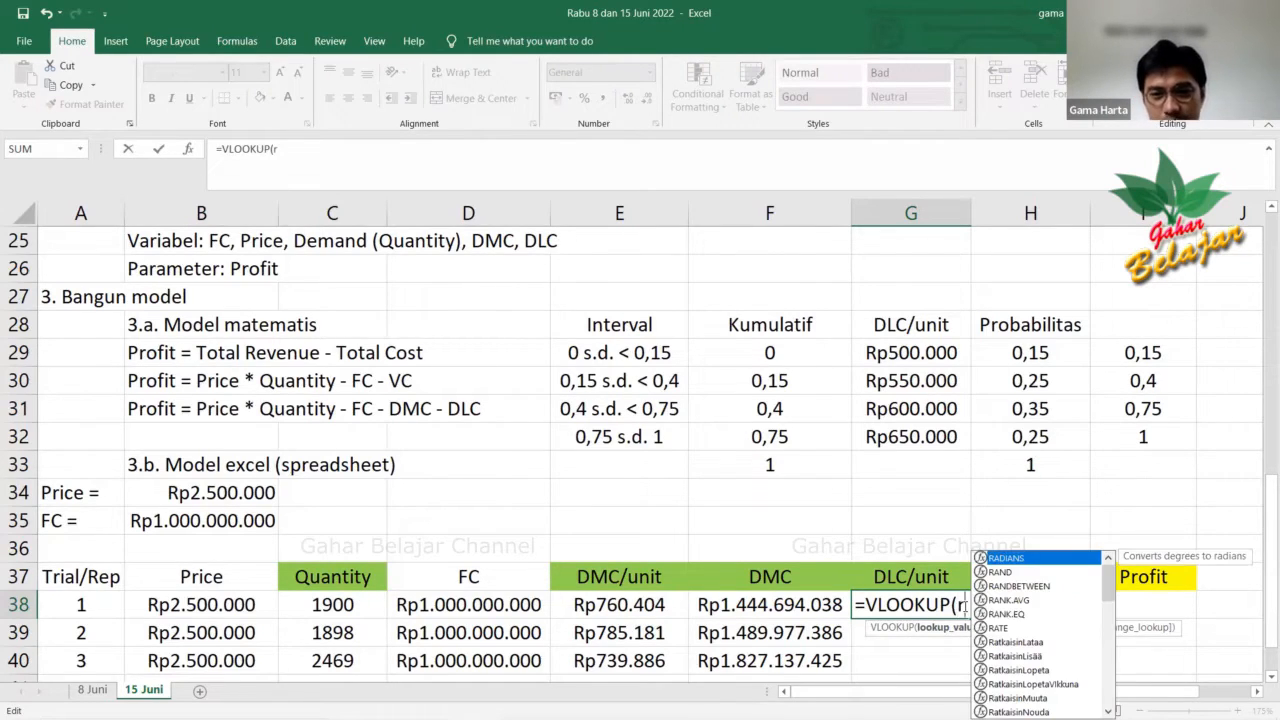
{"action": "left_click", "coordinate": [1001, 572]}
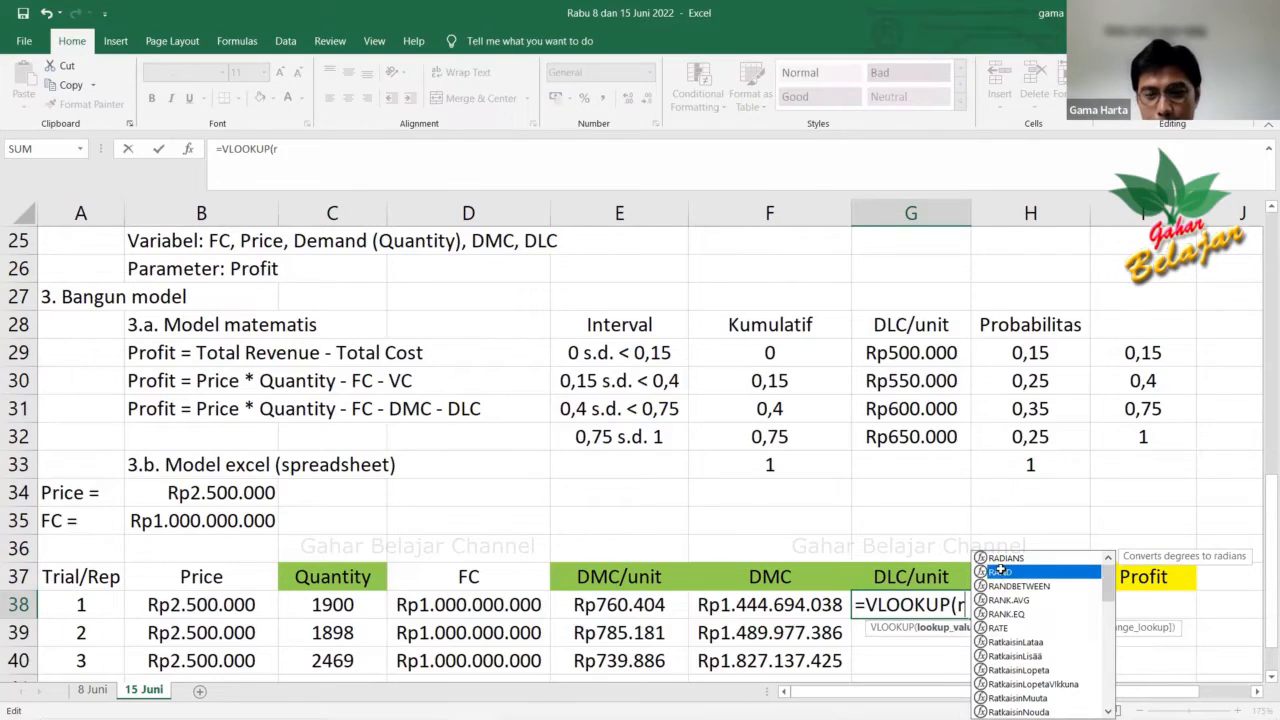
{"action": "double_click", "coordinate": [1001, 572]}
{"action": "type", "text": ")"}
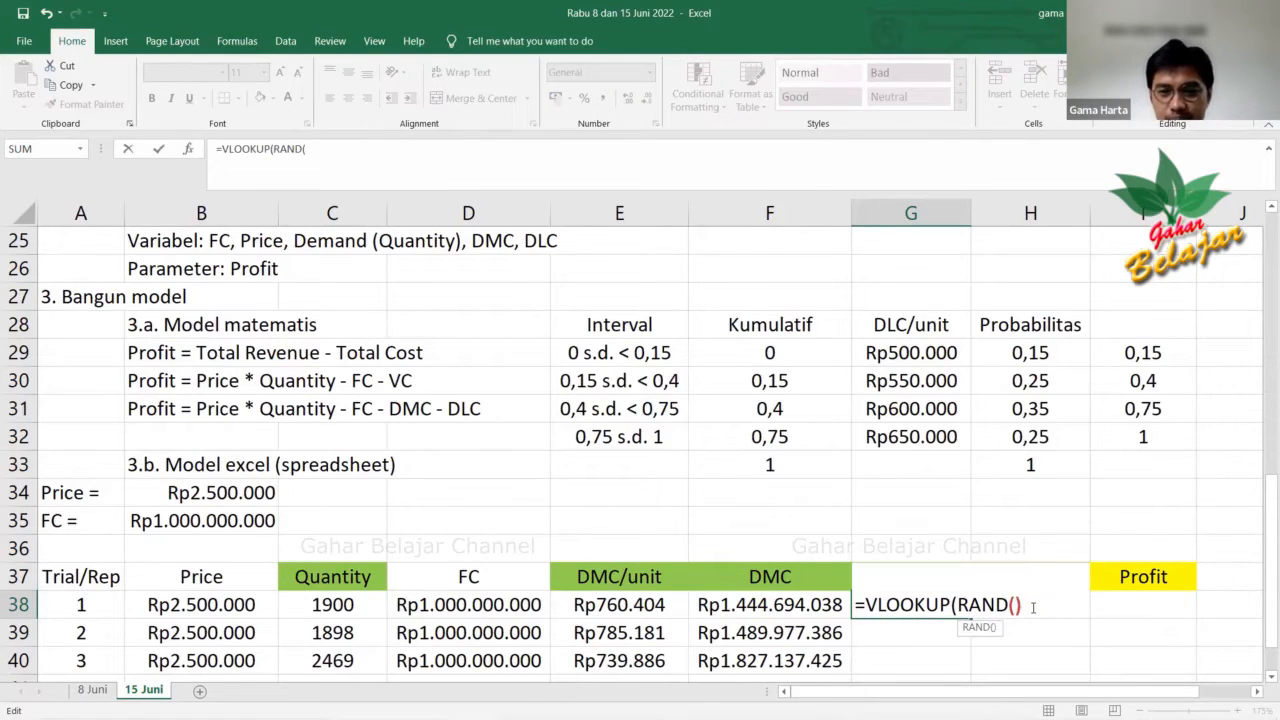
{"action": "type", "text": ";"}
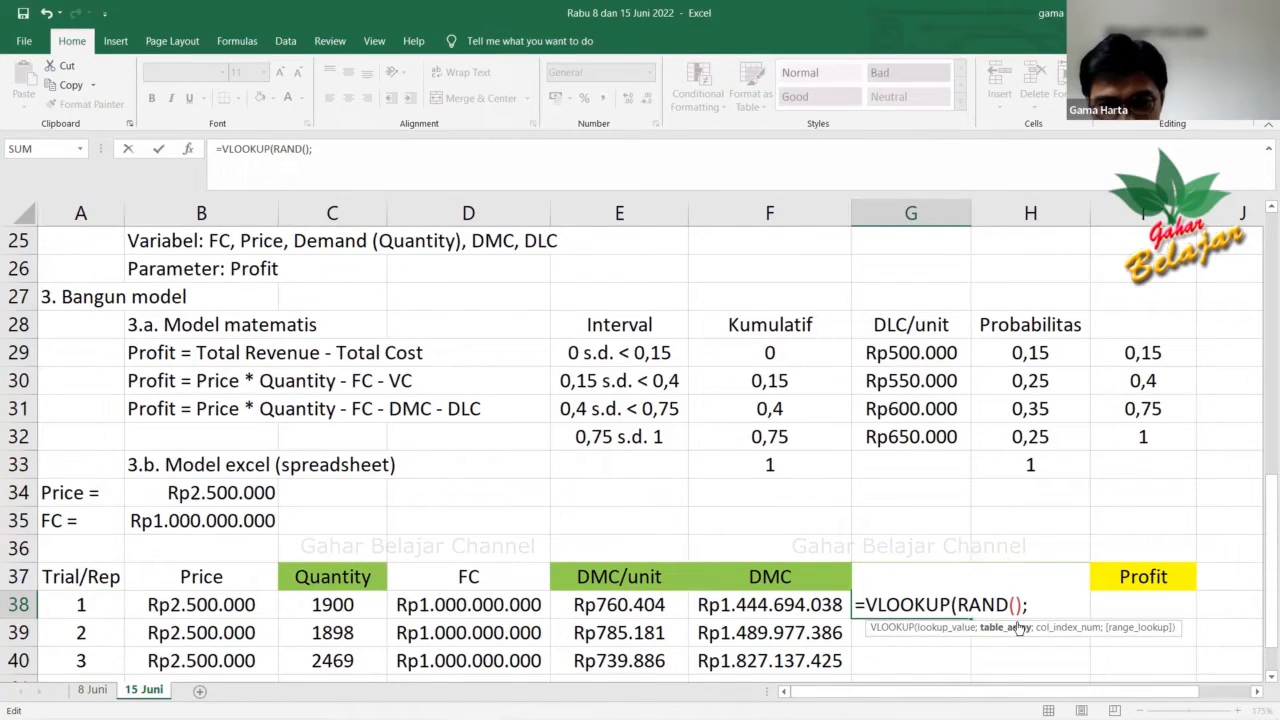
Complete the G38 VLOOKUP with table array F29:G32, column index 2 and TRUE for approximate match, accepting the added closing parenthesis.
{"action": "left_click", "coordinate": [766, 353]}
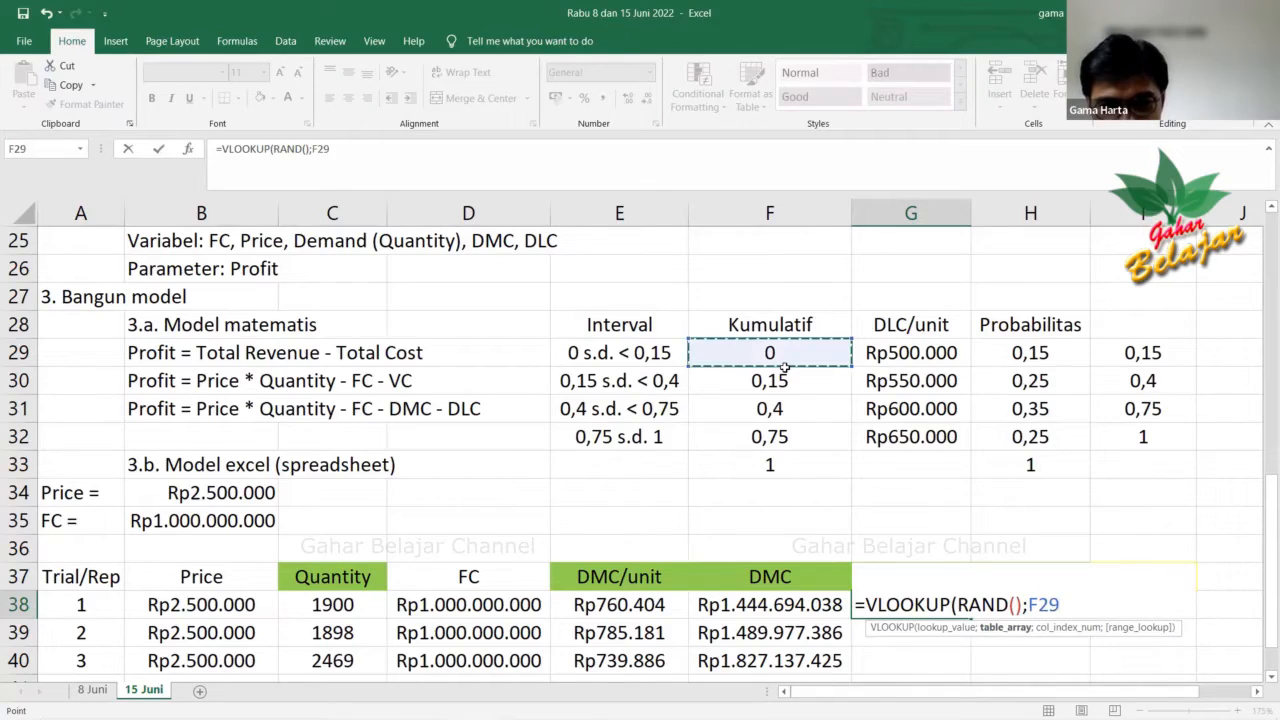
{"action": "left_click_drag", "start_coordinate": [784, 367], "coordinate": [915, 440]}
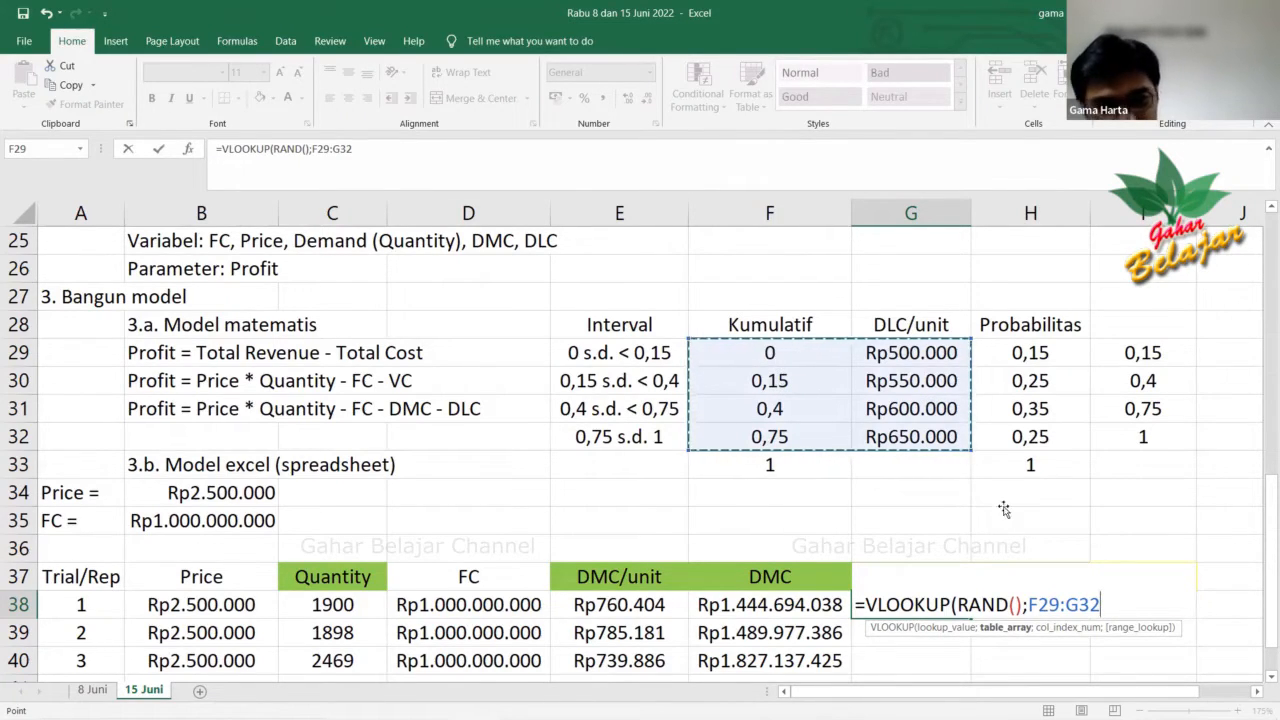
{"action": "left_click", "coordinate": [1107, 603]}
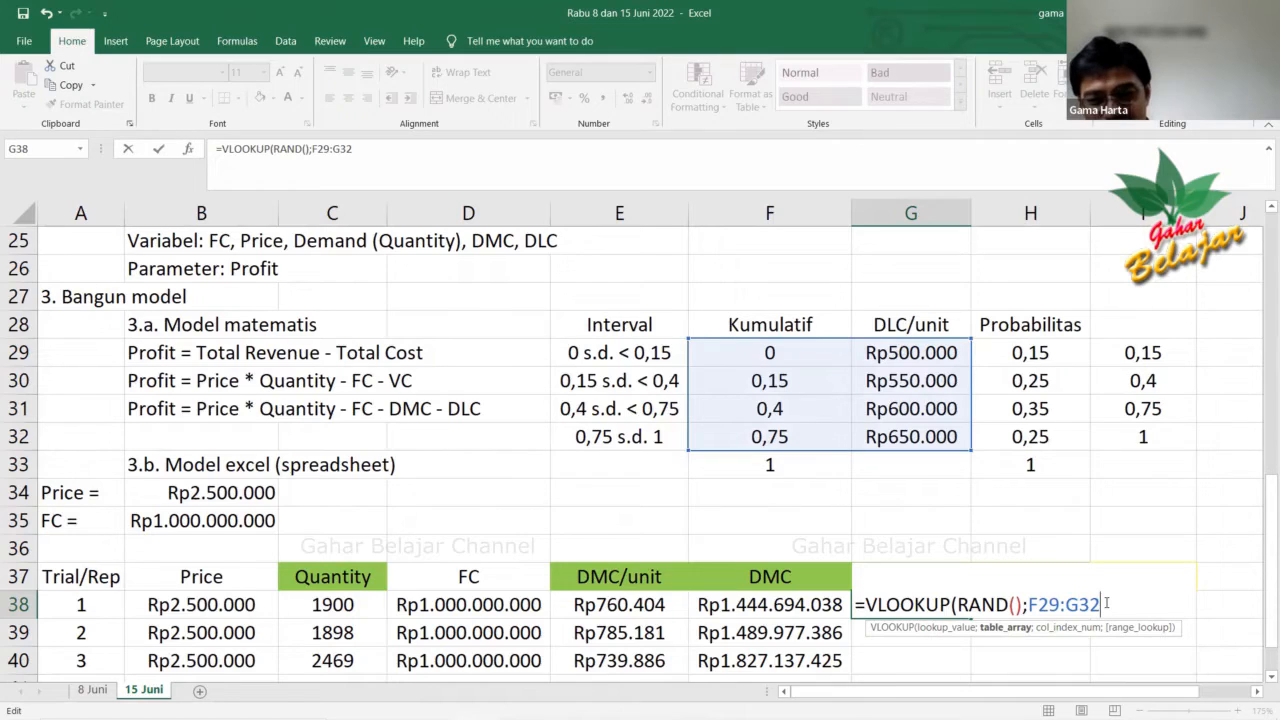
{"action": "type", "text": ";"}
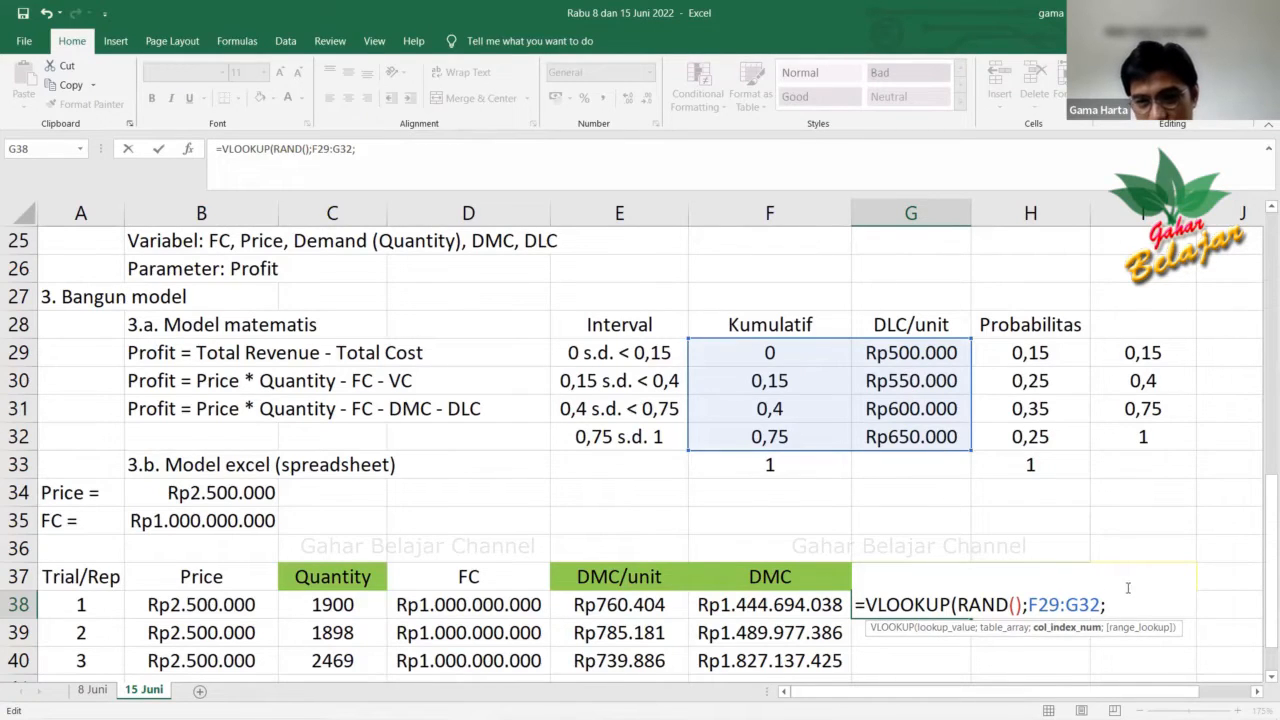
{"action": "type", "text": "2"}
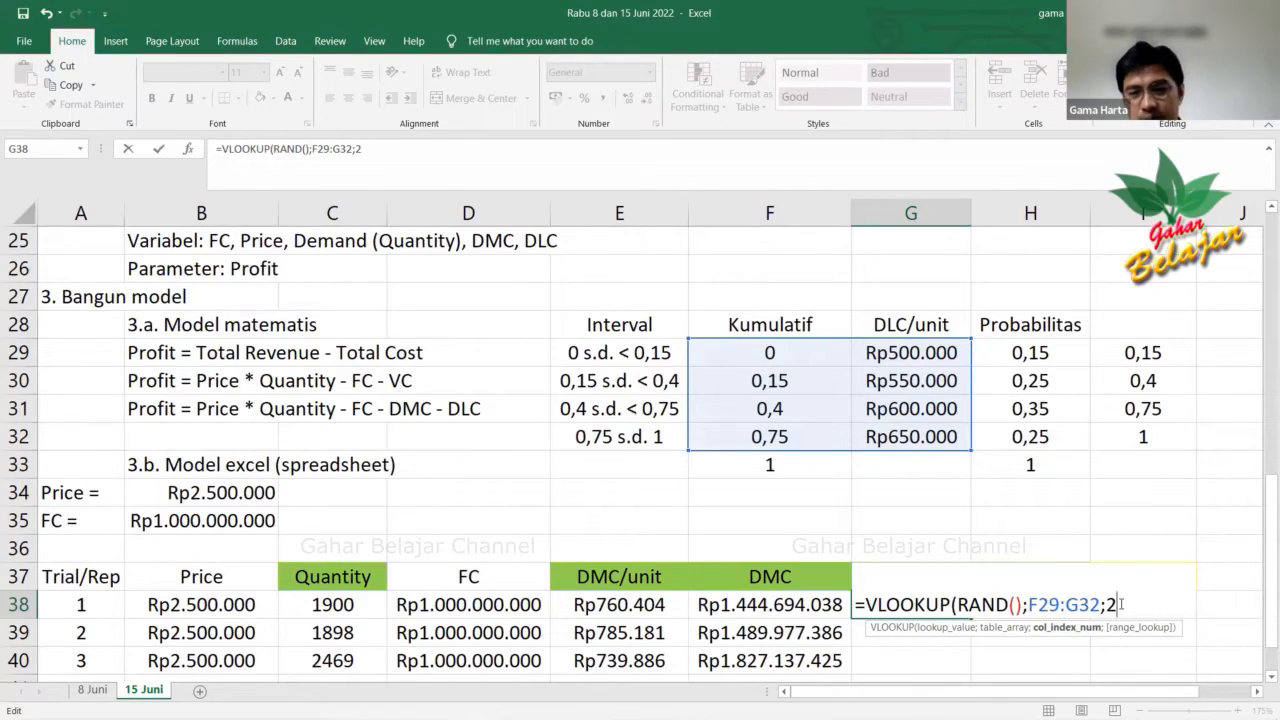
{"action": "type", "text": ";"}
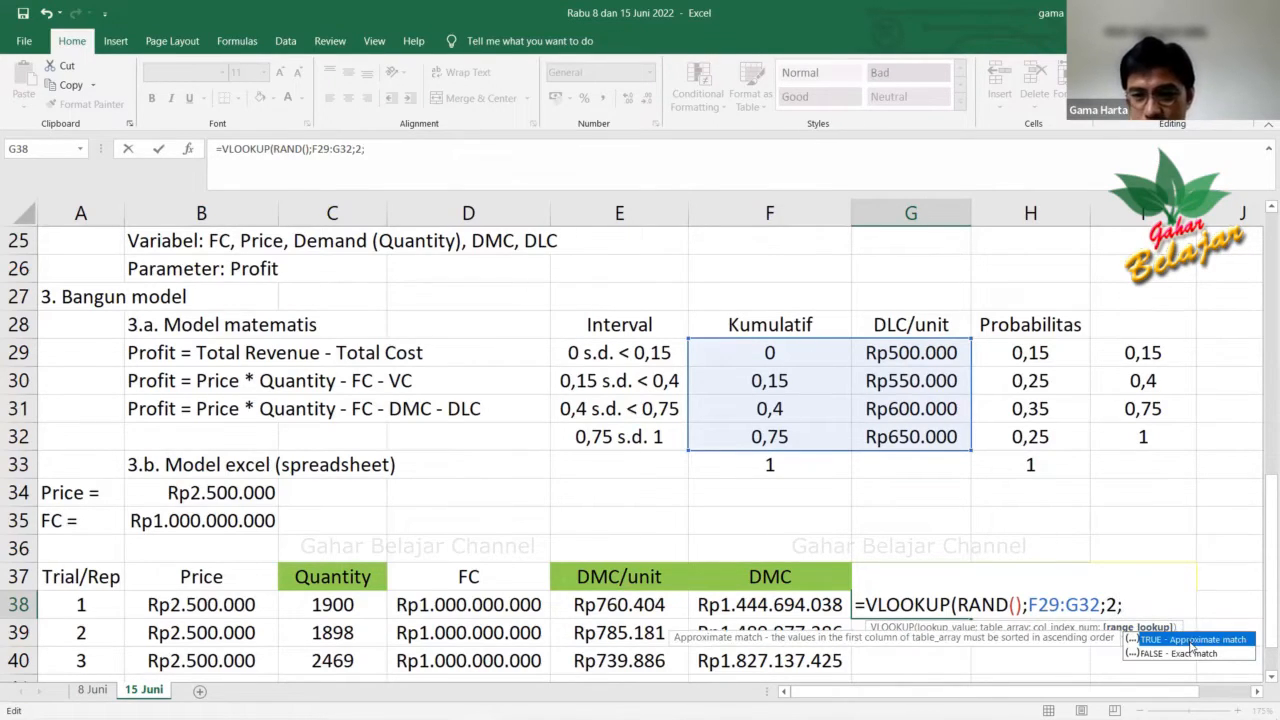
{"action": "double_click", "coordinate": [1191, 639]}
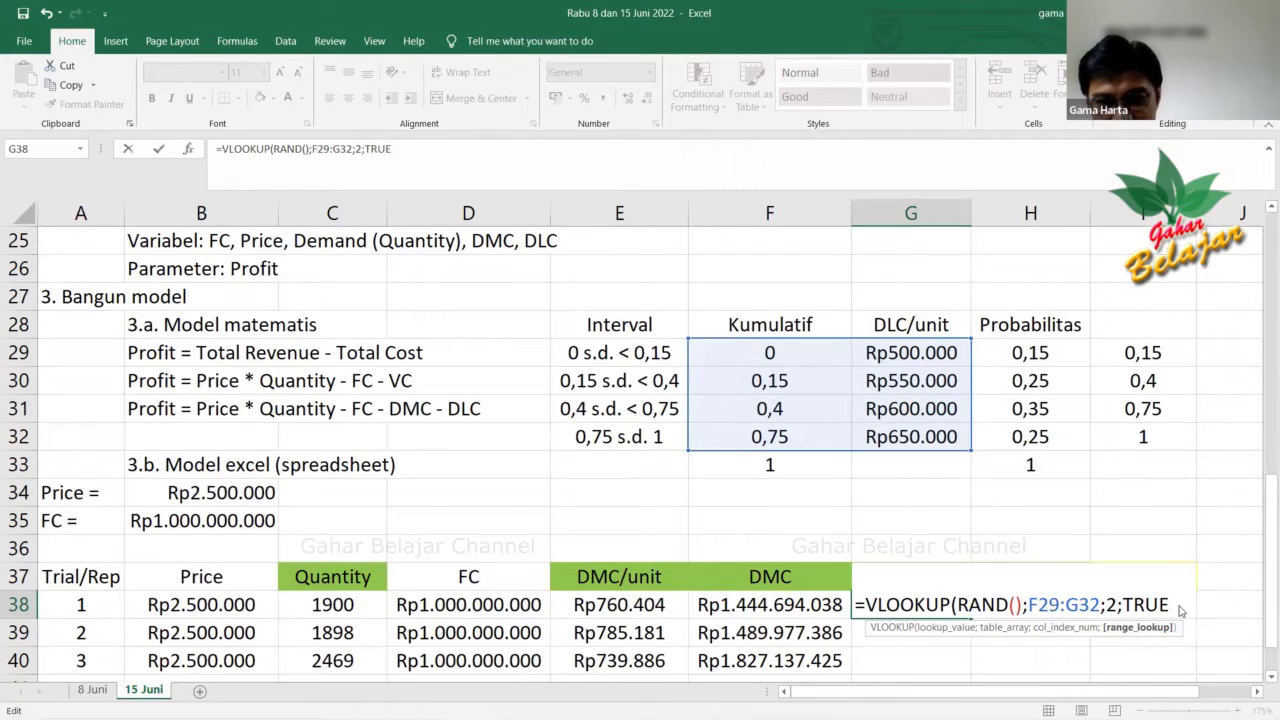
{"action": "key", "text": "Return"}
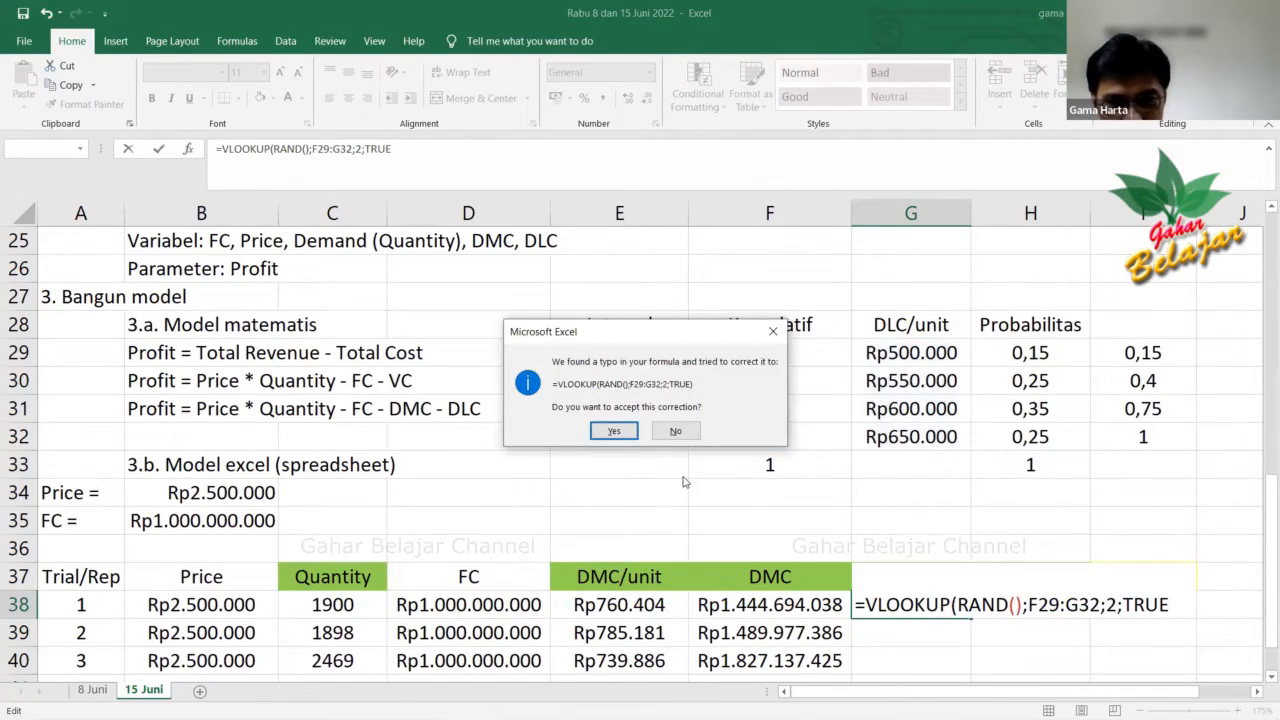
{"action": "key", "text": "Return"}
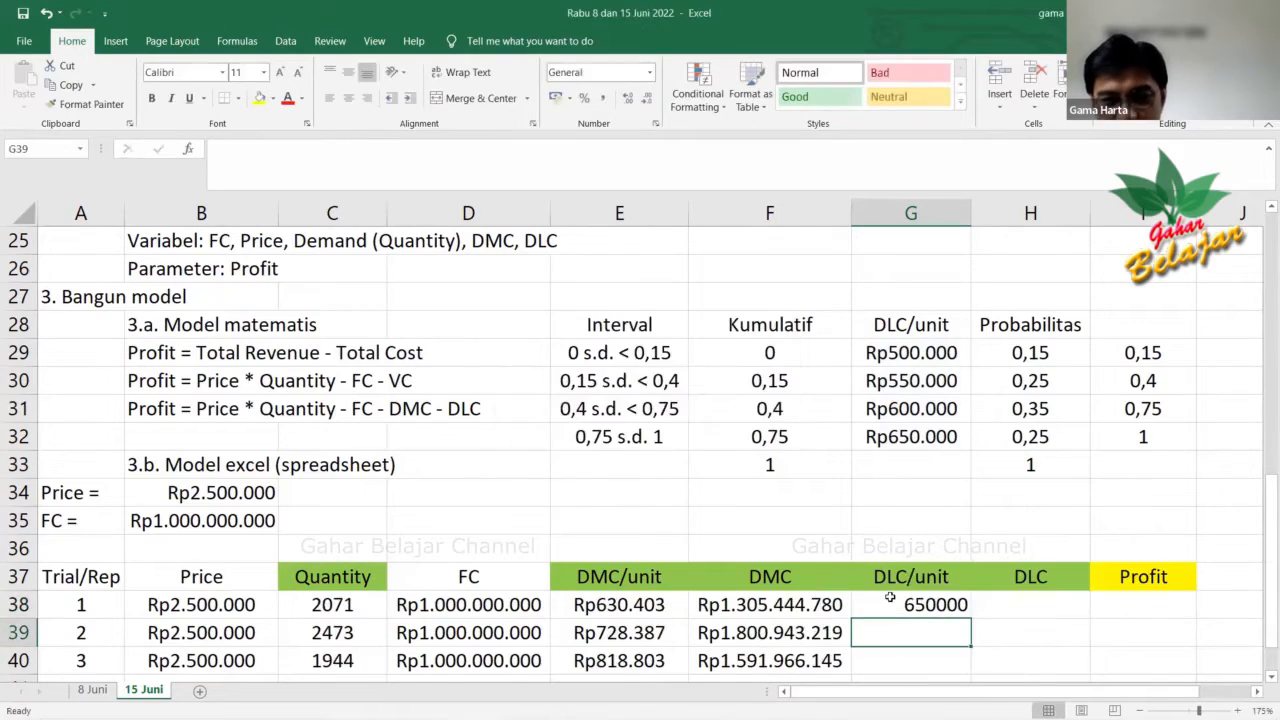
Center the DLC/unit result in G38 and format it as Currency.
{"action": "key", "text": "Up"}
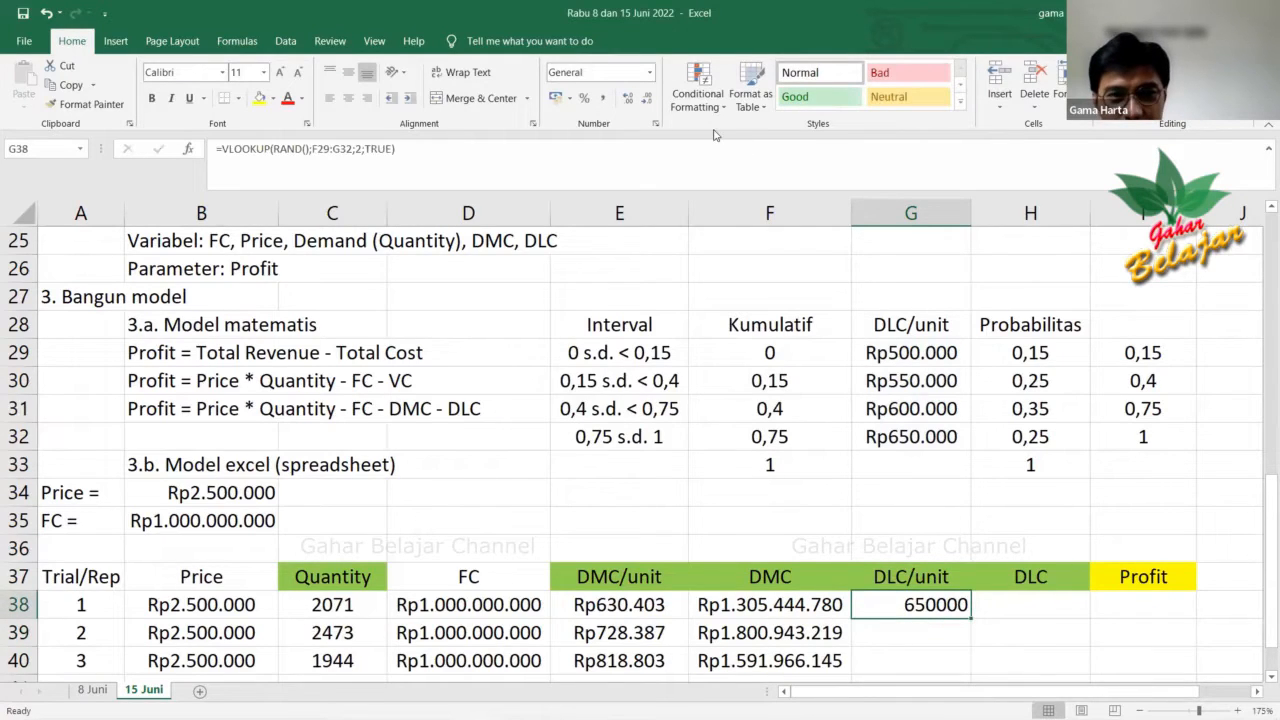
{"action": "left_click", "coordinate": [348, 98]}
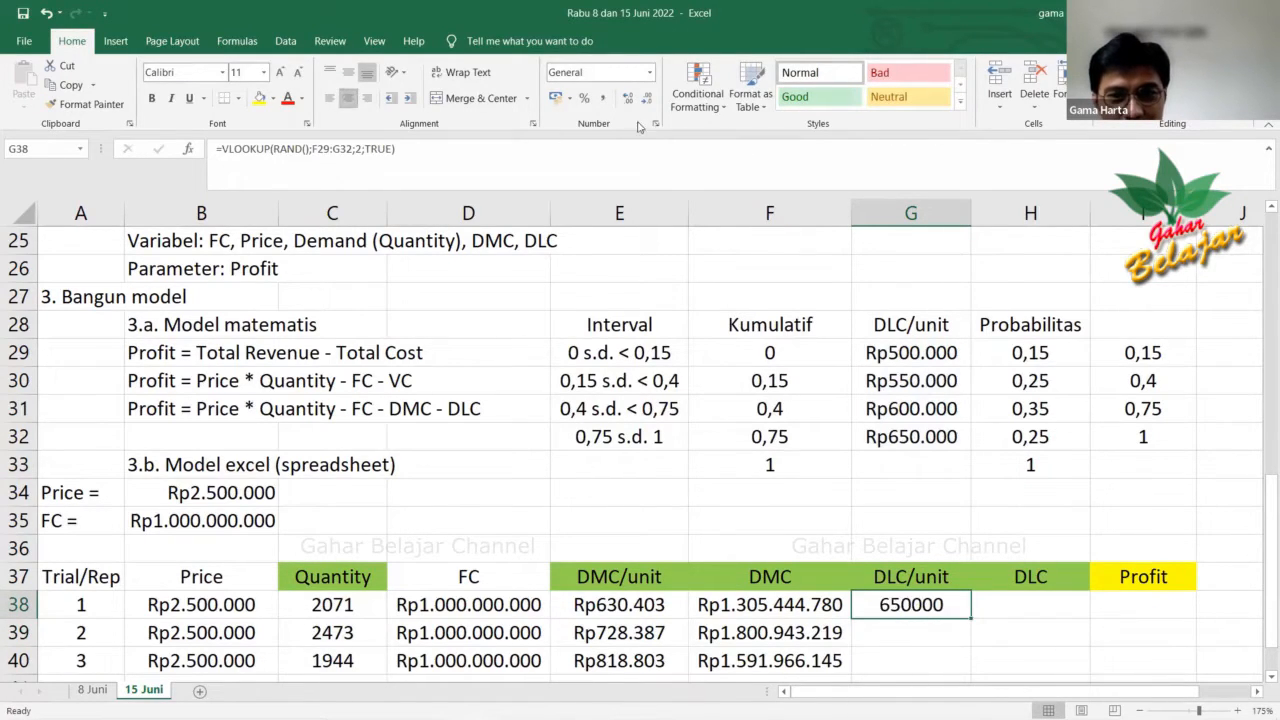
{"action": "left_click", "coordinate": [649, 72]}
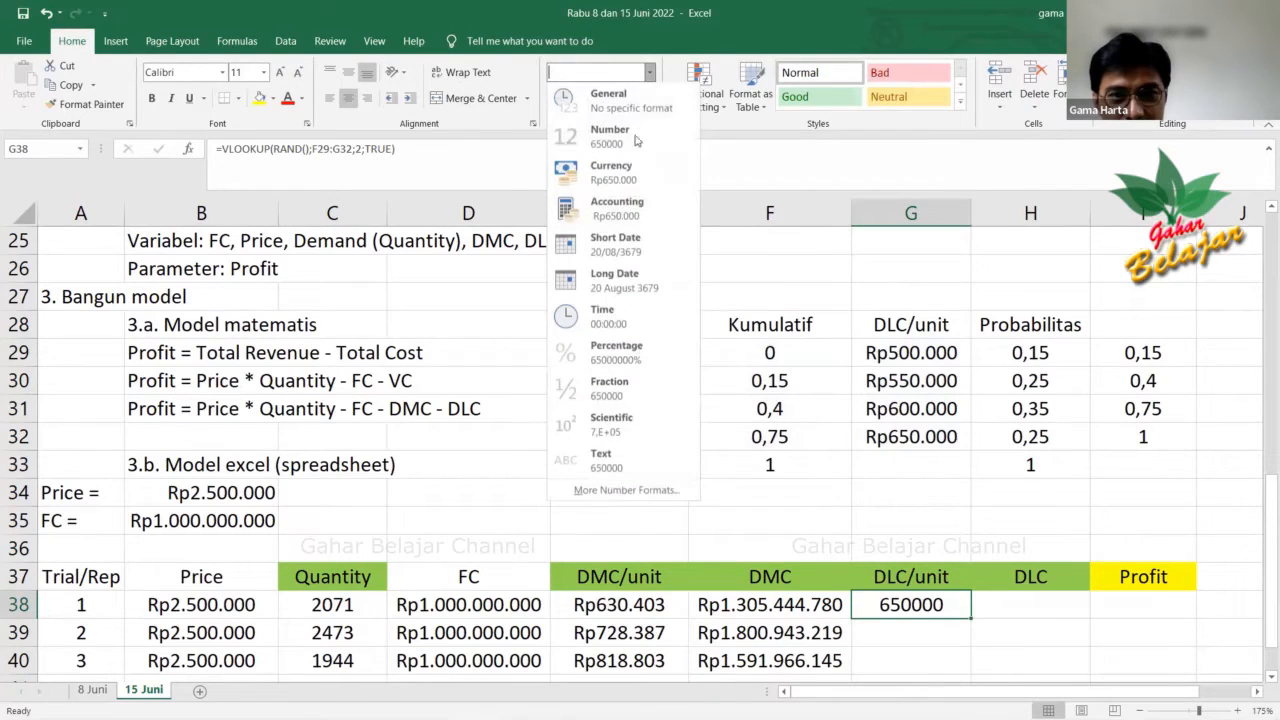
{"action": "left_click", "coordinate": [630, 166]}
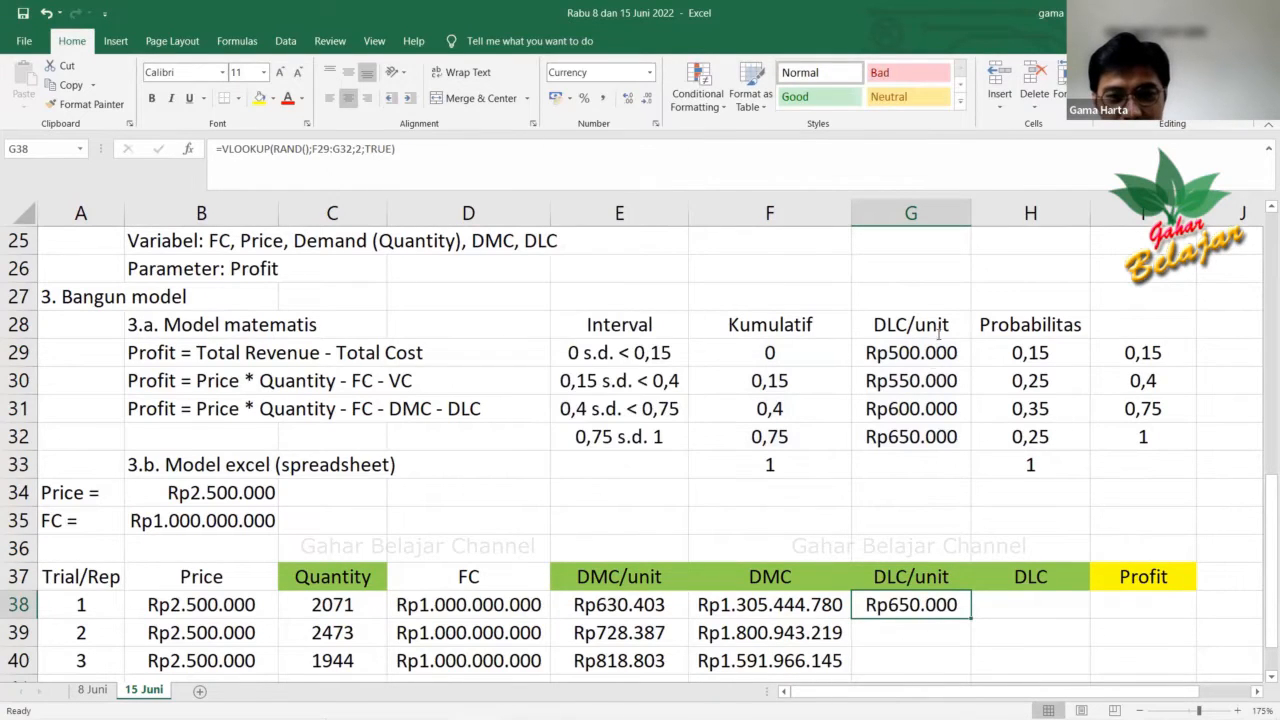
{"action": "left_click", "coordinate": [1005, 597]}
{"action": "left_click", "coordinate": [930, 607]}
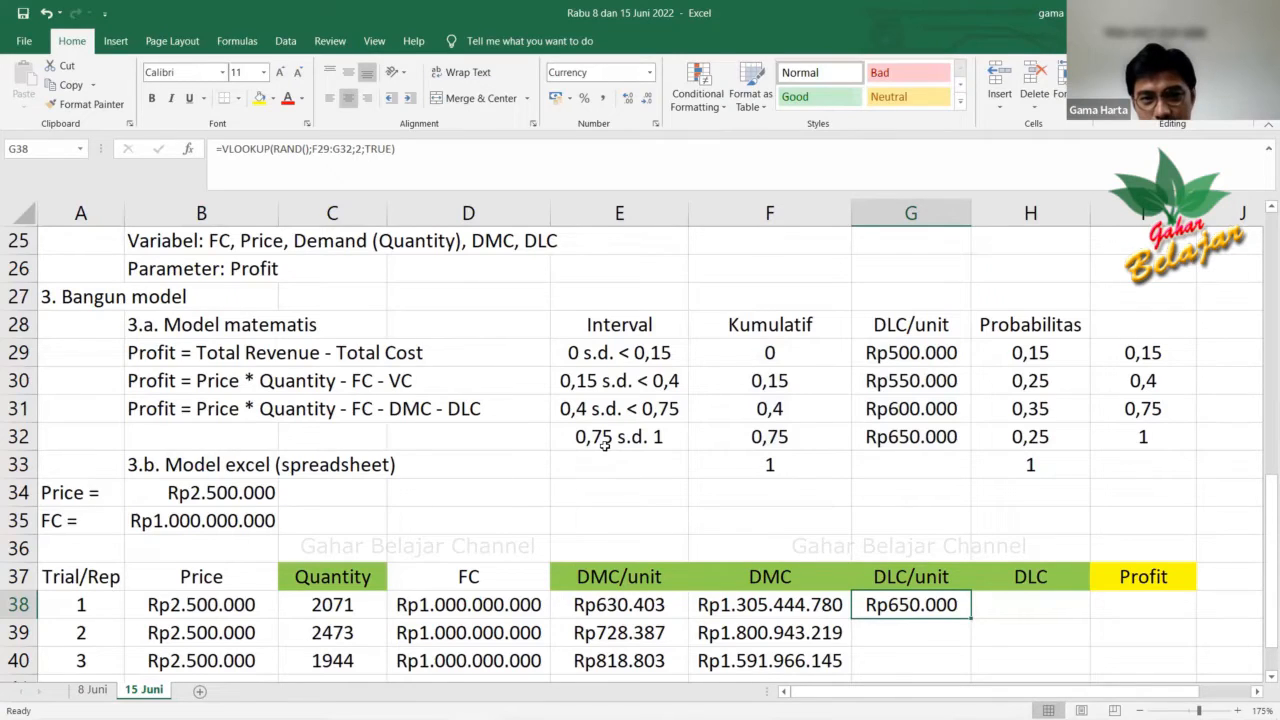
Recalculate the sheet several times and compare trial 1's random DLC/unit in G38 with the lookup table's Kumulatif bounds and DLC/unit values.
{"action": "key", "text": "F9"}
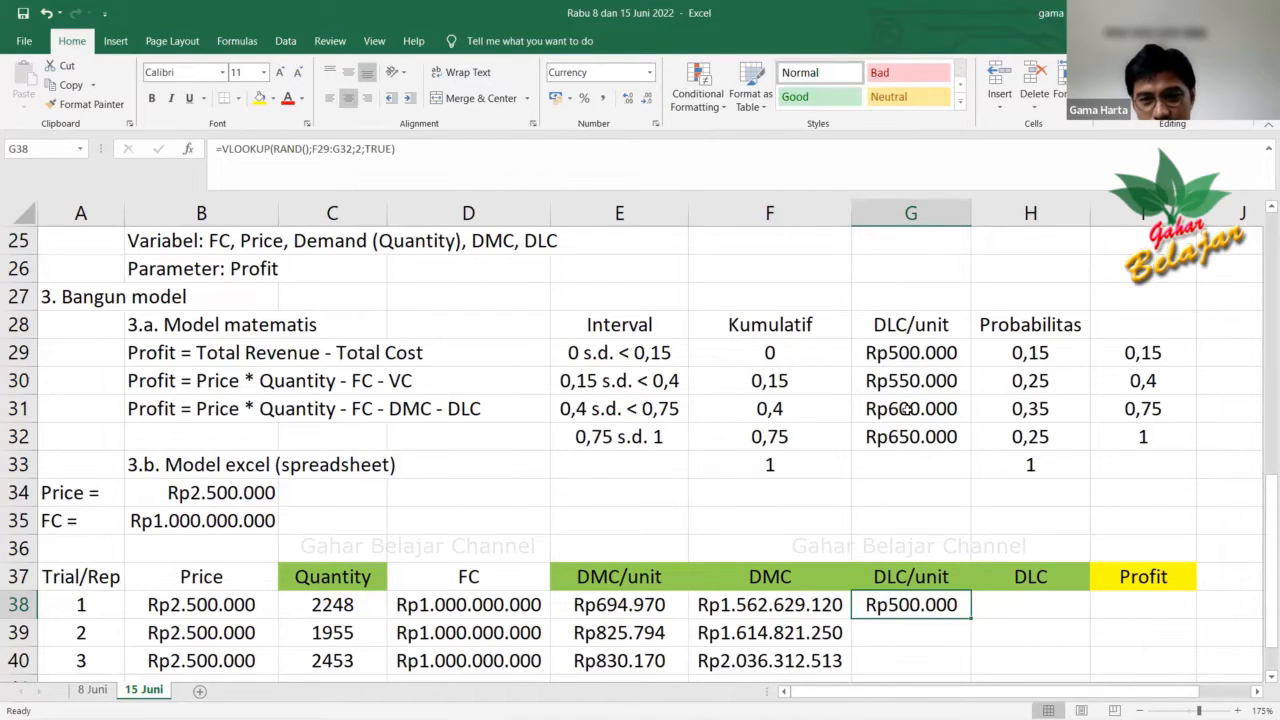
{"action": "key", "text": "F9"}
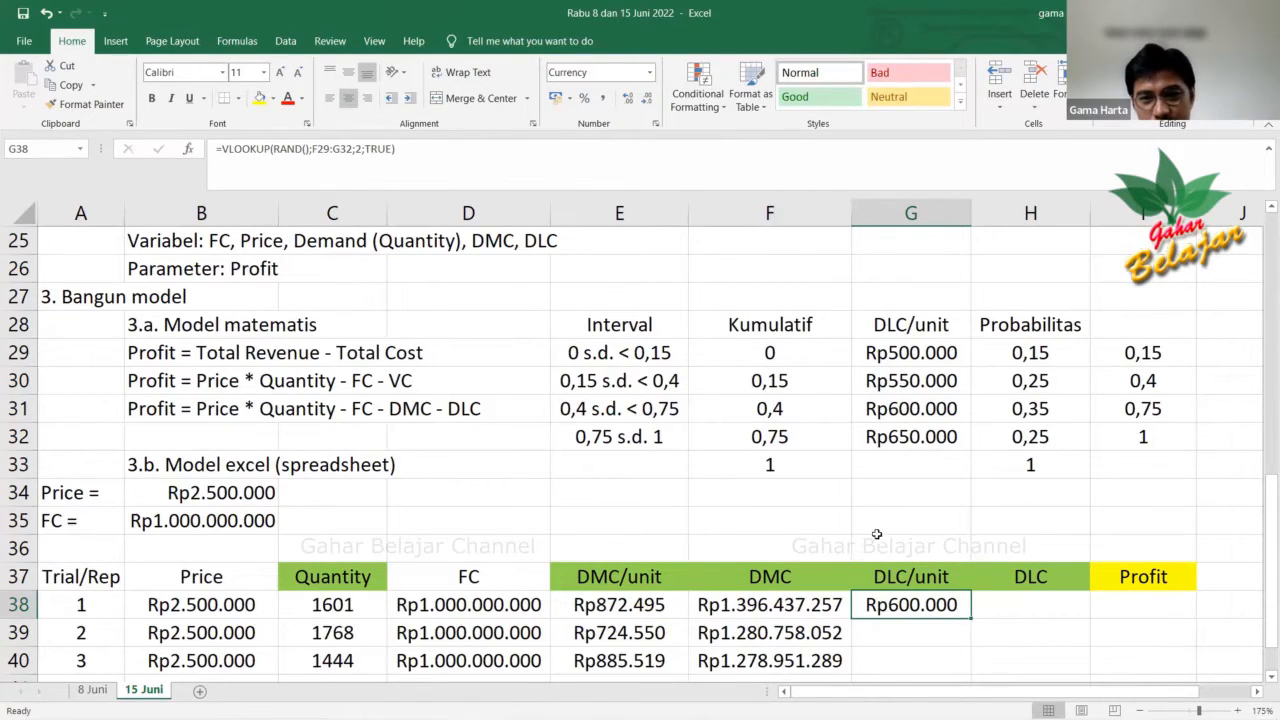
{"action": "key", "text": "F9"}
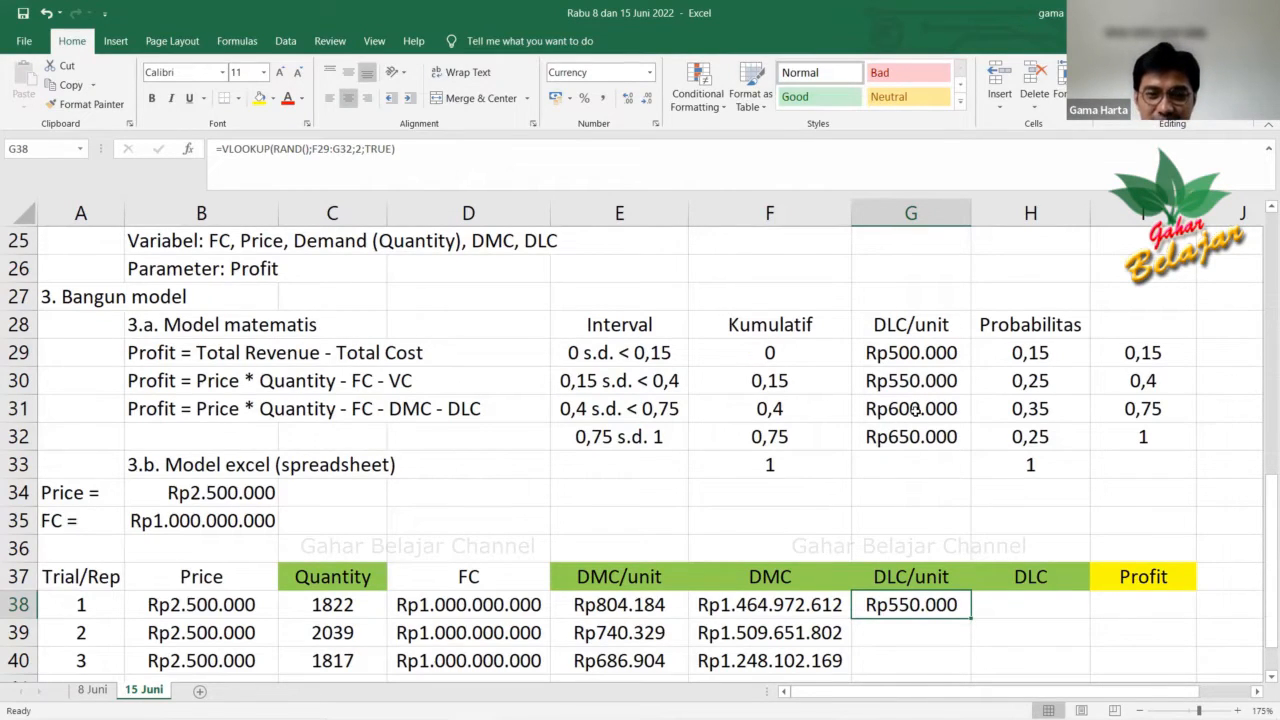
{"action": "key", "text": "F9"}
{"action": "key", "text": "F9"}
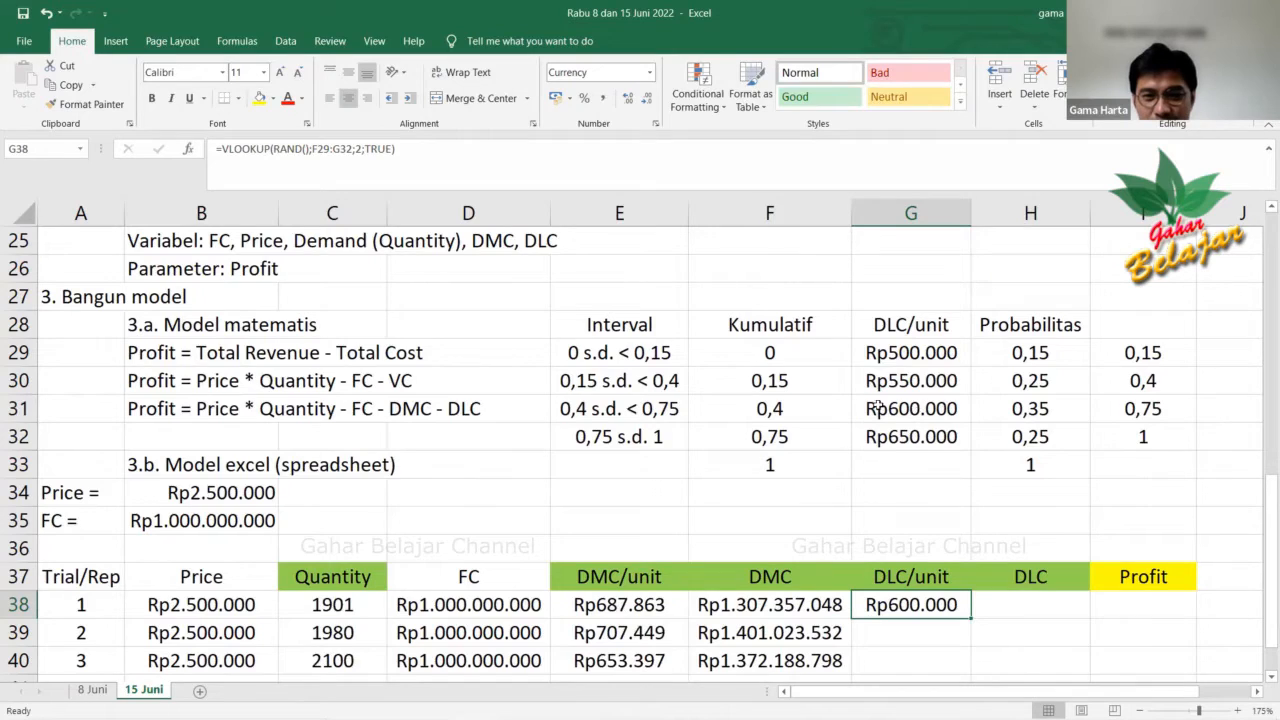
{"action": "left_click", "coordinate": [773, 356]}
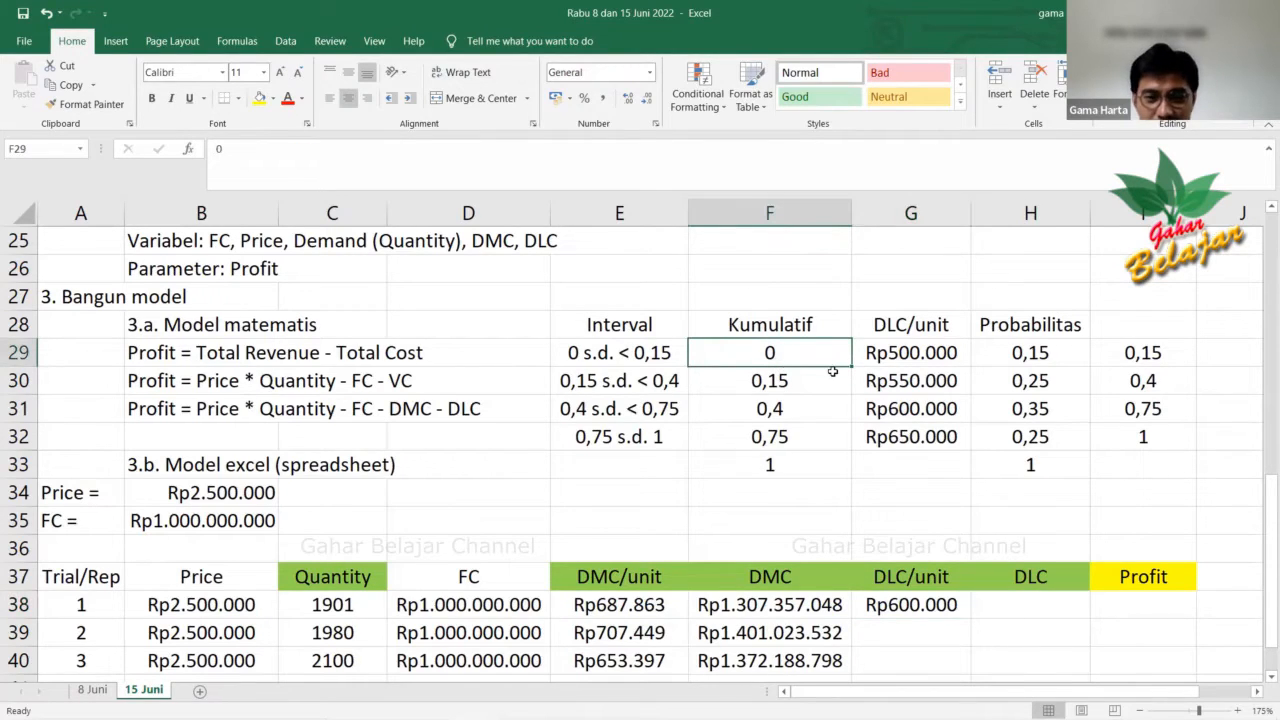
{"action": "key", "text": "F9"}
{"action": "key", "text": "F9"}
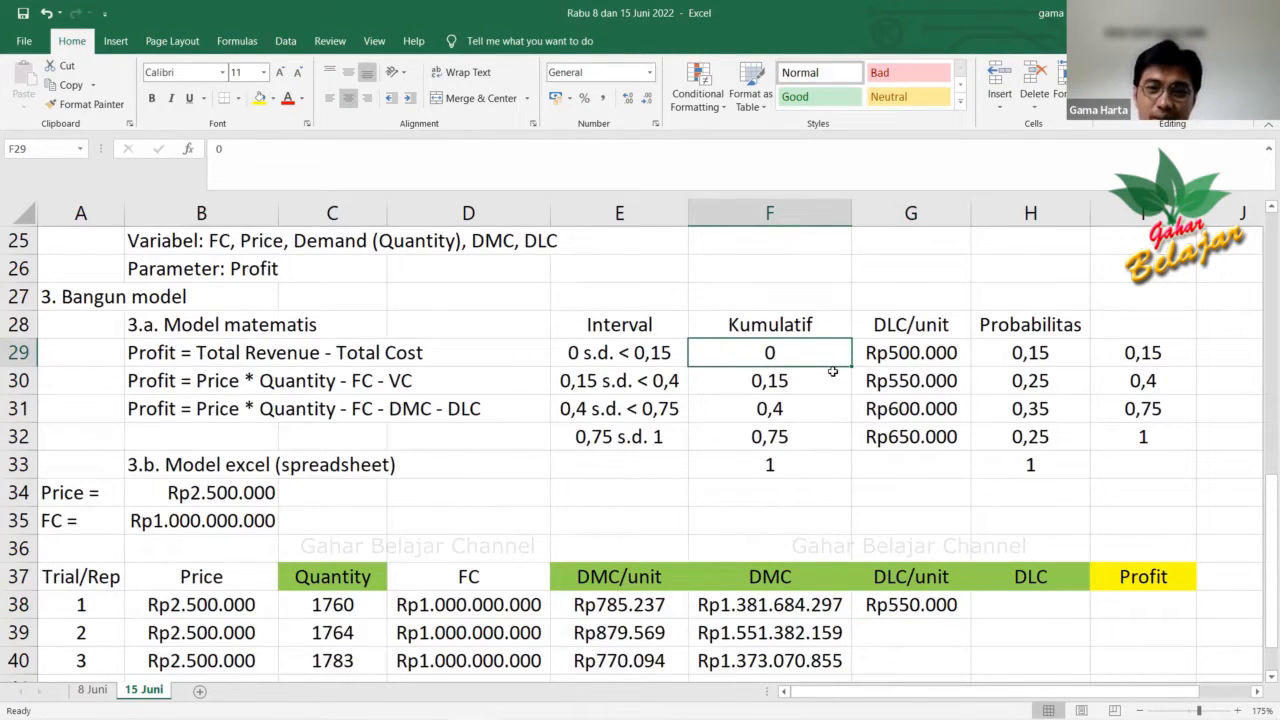
{"action": "left_click", "coordinate": [791, 381]}
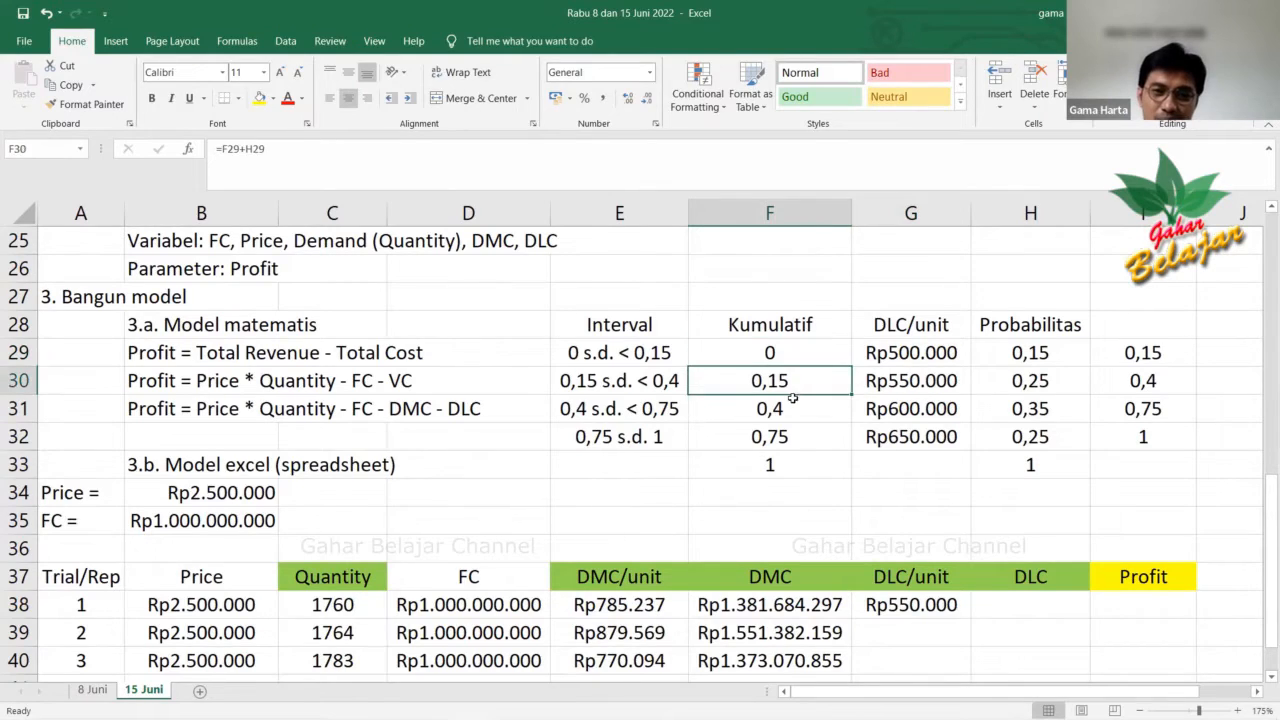
Examine the first two cumulative values in F29 and F30 and how each is calculated.
{"action": "left_click", "coordinate": [792, 398]}
{"action": "left_click", "coordinate": [786, 366]}
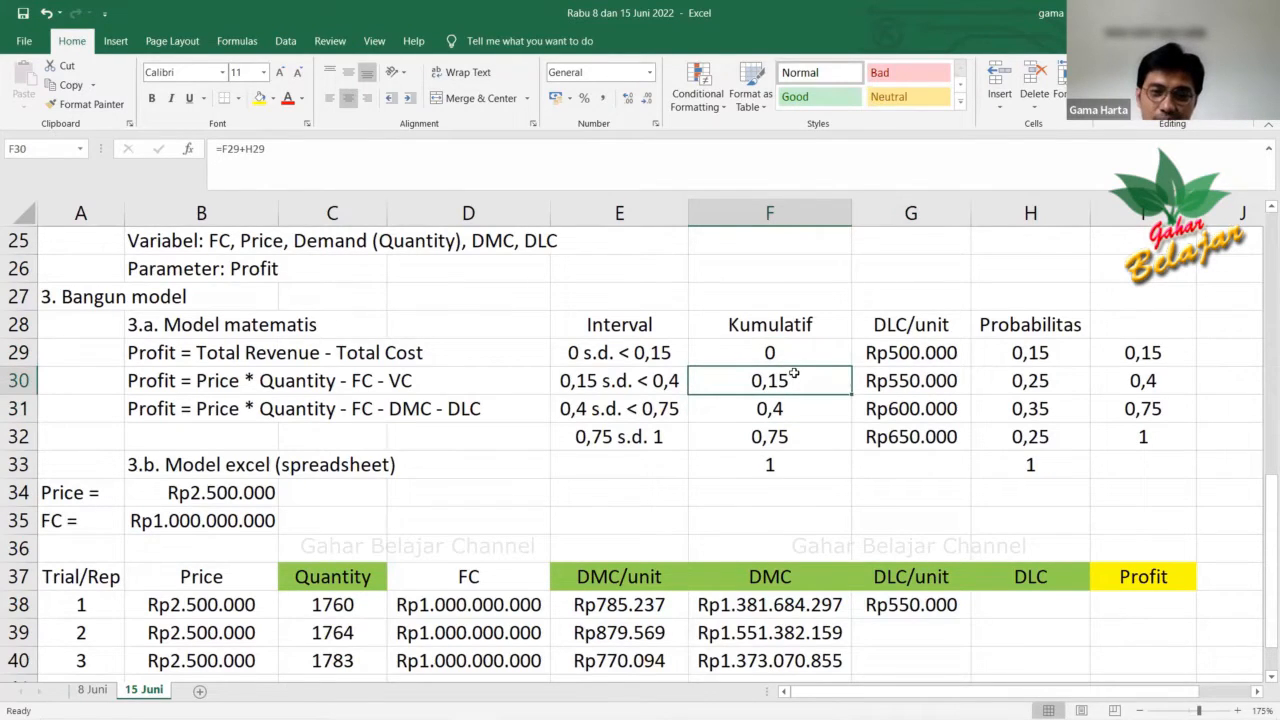
{"action": "left_click", "coordinate": [784, 363]}
{"action": "left_click", "coordinate": [785, 372]}
{"action": "left_click", "coordinate": [783, 365]}
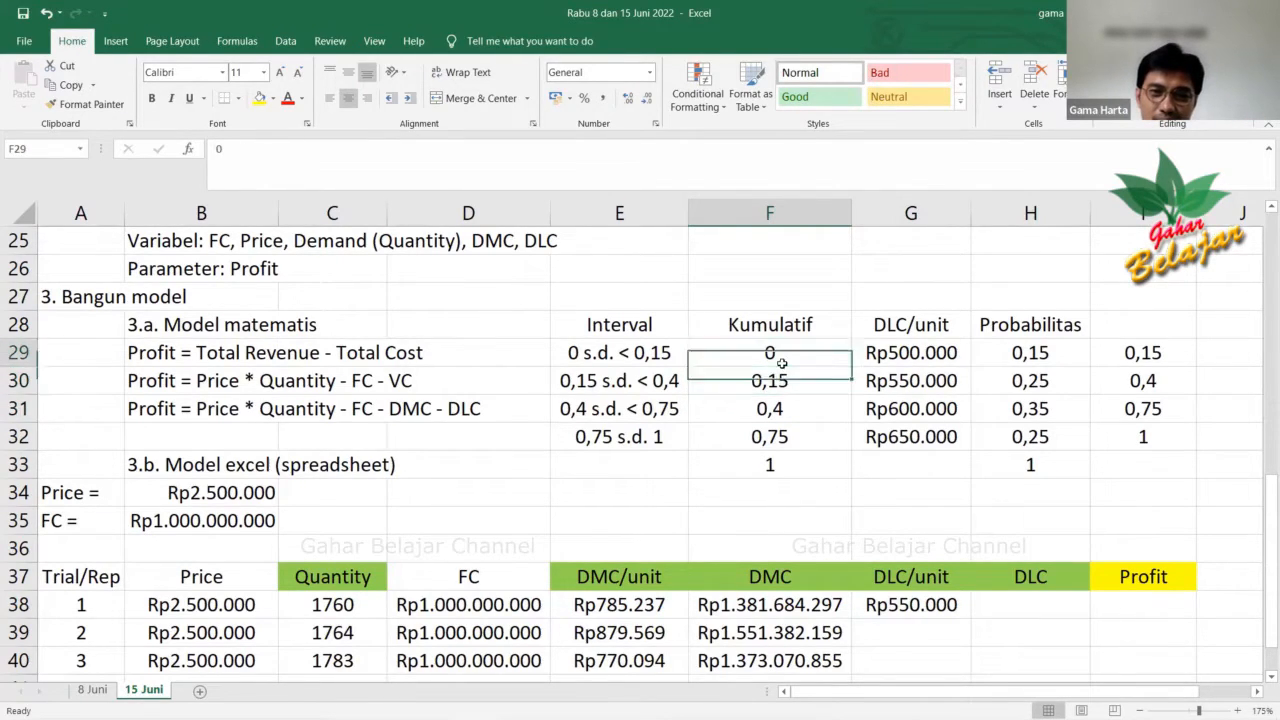
{"action": "left_click", "coordinate": [780, 379]}
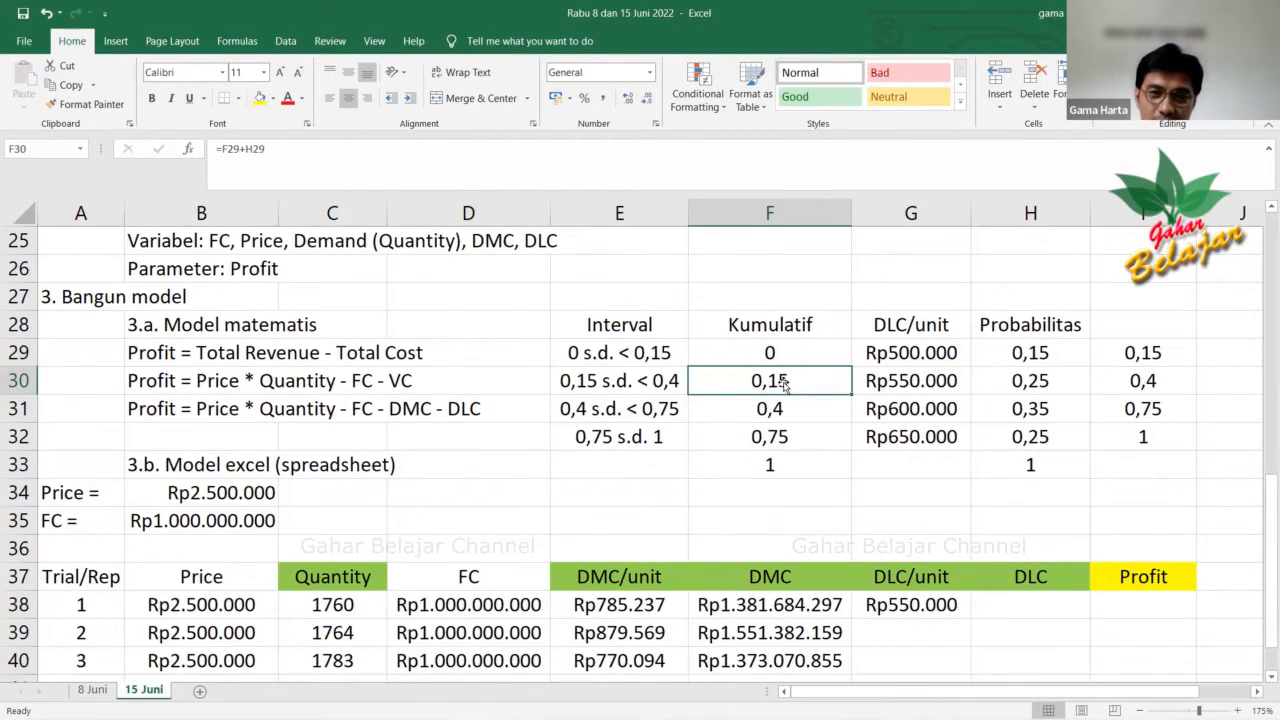
{"action": "left_click", "coordinate": [784, 357]}
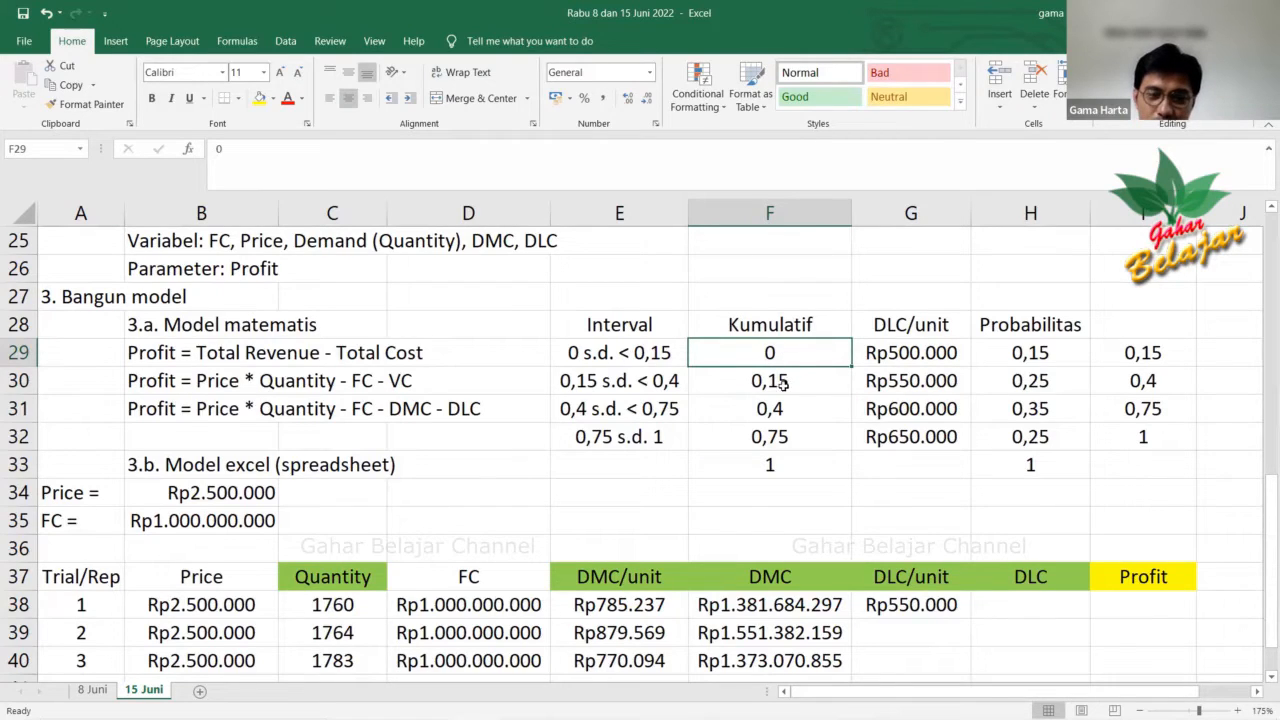
{"action": "left_click", "coordinate": [784, 389]}
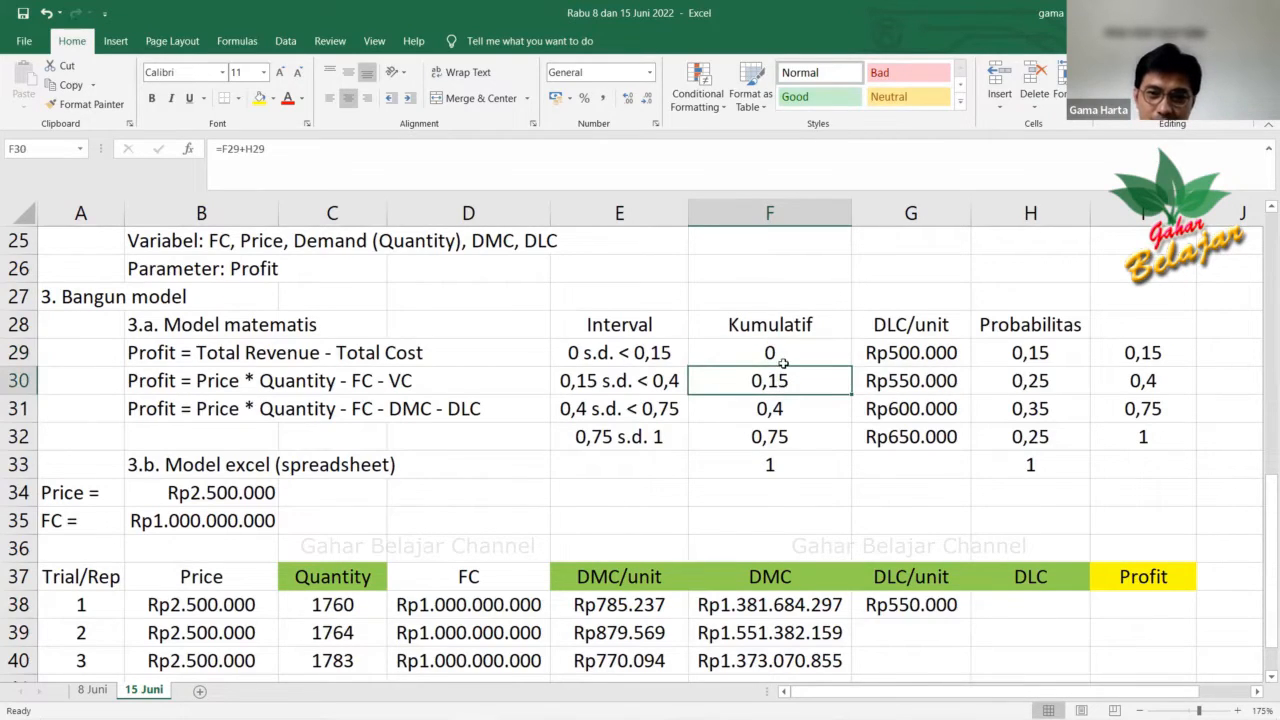
{"action": "left_click", "coordinate": [784, 362]}
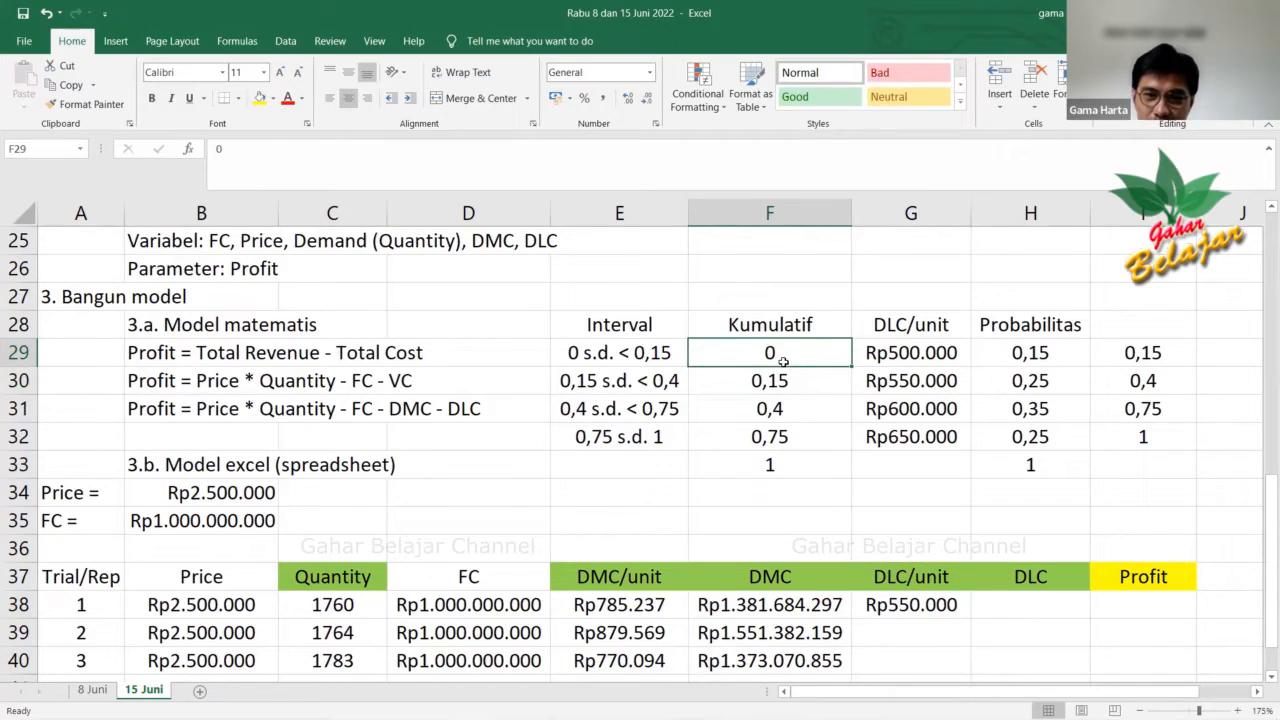
Recalculate the sheet repeatedly to check how the random DLC/unit lookup in G38 changes.
{"action": "left_click", "coordinate": [920, 614]}
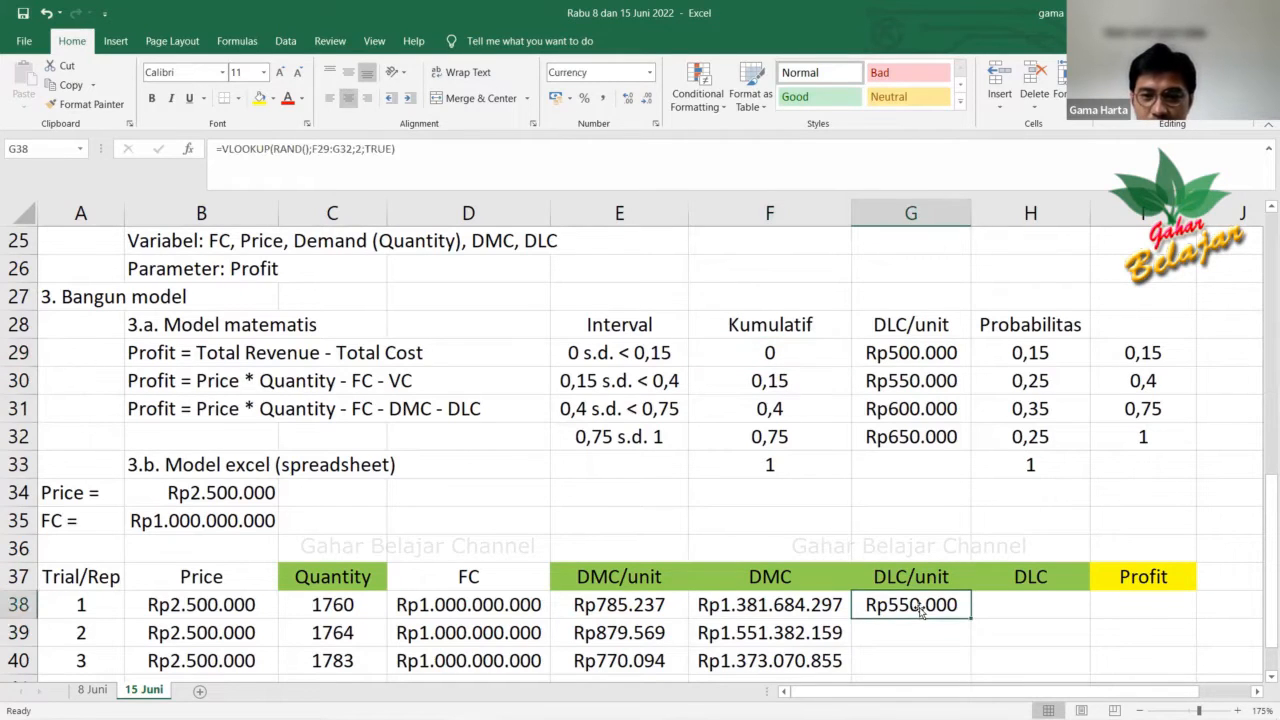
{"action": "key", "text": "F9"}
{"action": "key", "text": "F9"}
{"action": "key", "text": "F9"}
{"action": "key", "text": "F9"}
{"action": "key", "text": "F9"}
{"action": "key", "text": "F9"}
{"action": "key", "text": "F9"}
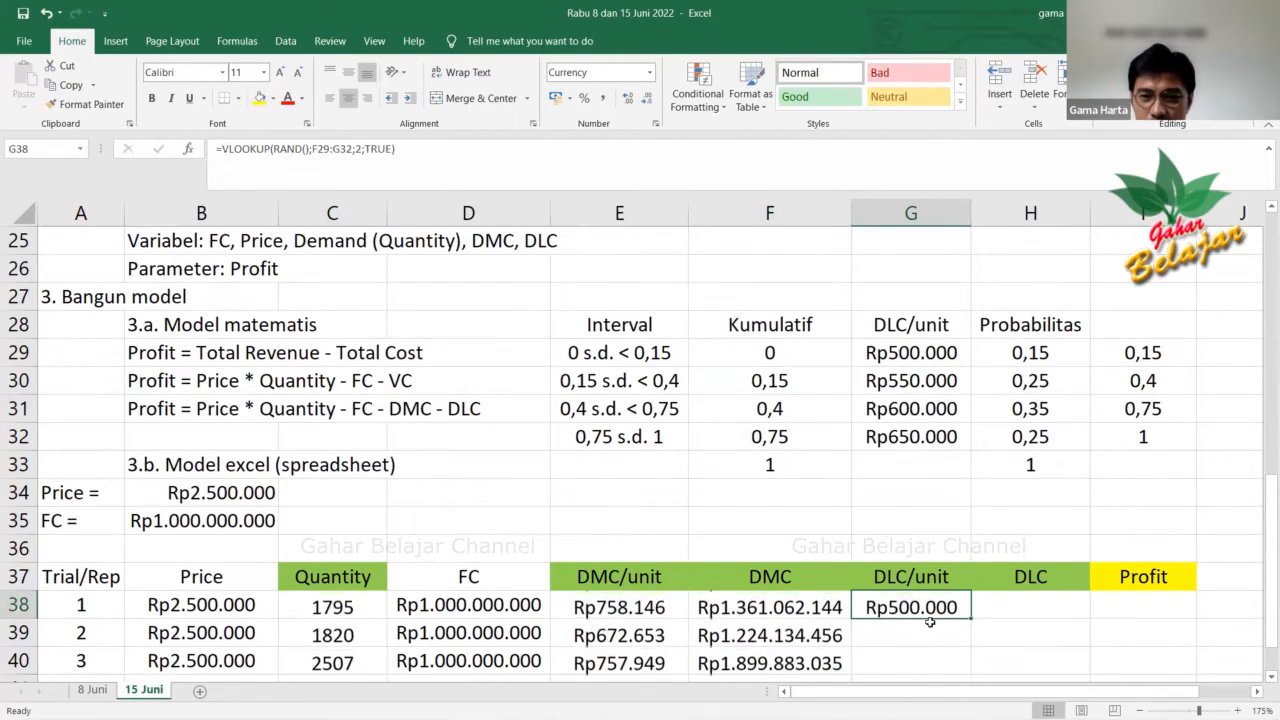
Make the lookup range in G38's VLOOKUP formula absolute as $F$29:$G$32 and fill the formula through G42.
{"action": "scroll", "coordinate": [908, 606], "scroll_direction": "down", "scroll_amount": 3}
{"action": "scroll", "coordinate": [917, 531], "scroll_direction": "up", "scroll_amount": 2}
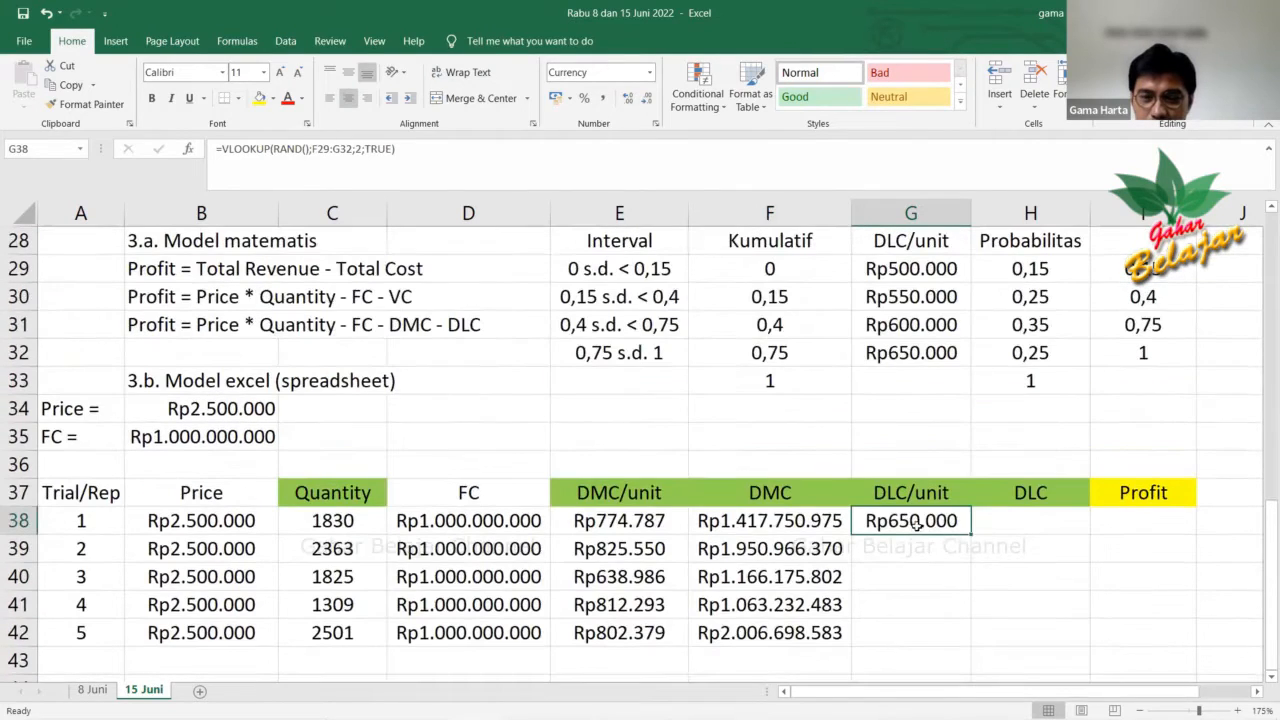
{"action": "double_click", "coordinate": [926, 527]}
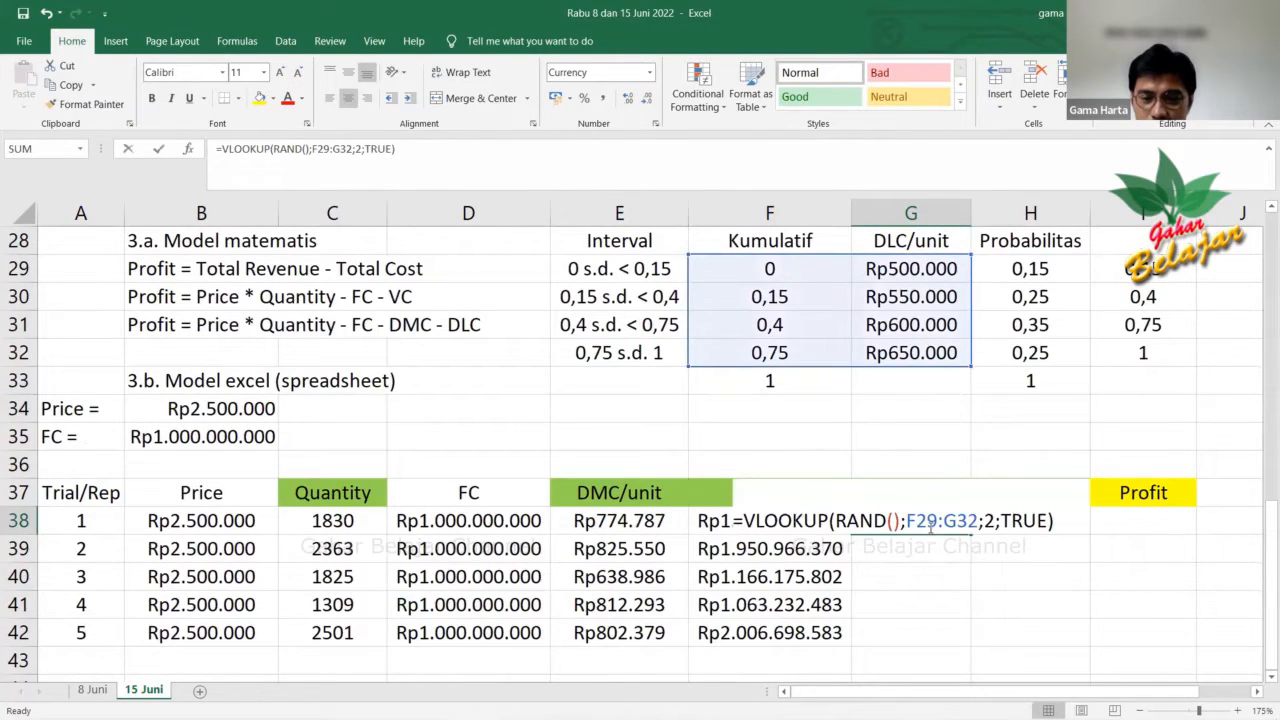
{"action": "left_click", "coordinate": [910, 521]}
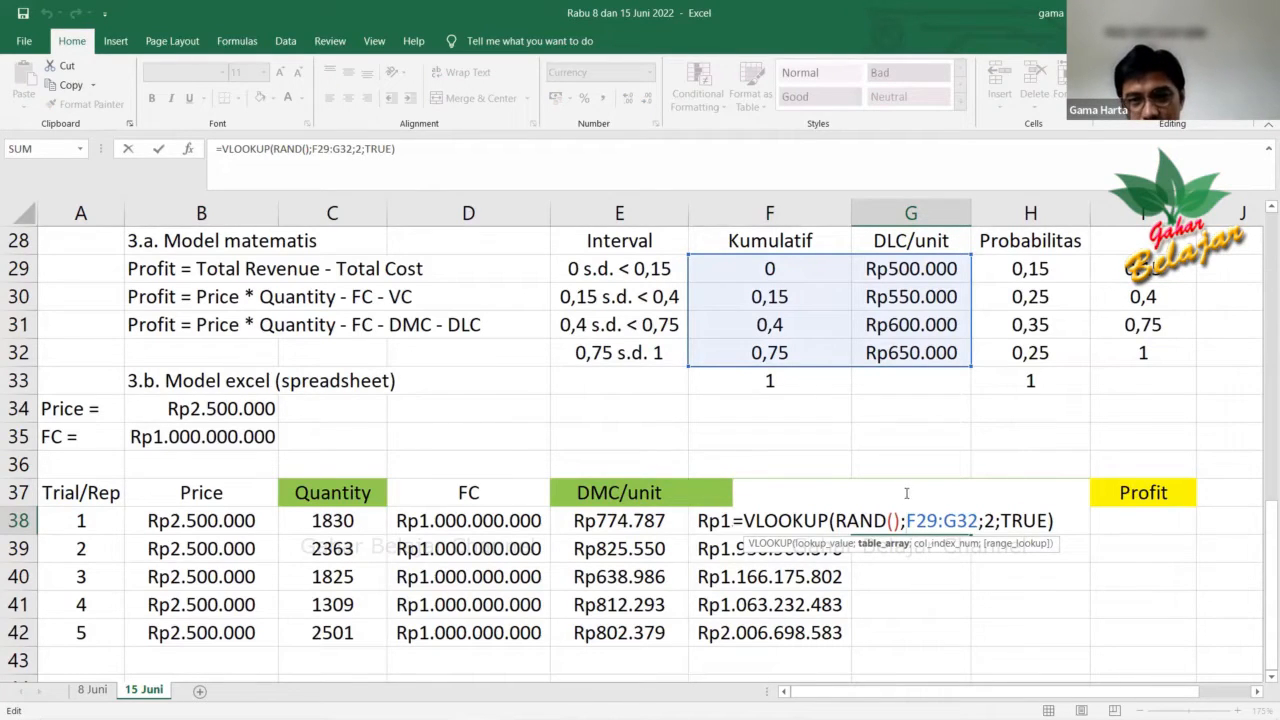
{"action": "key", "text": "F4"}
{"action": "left_click", "coordinate": [966, 521]}
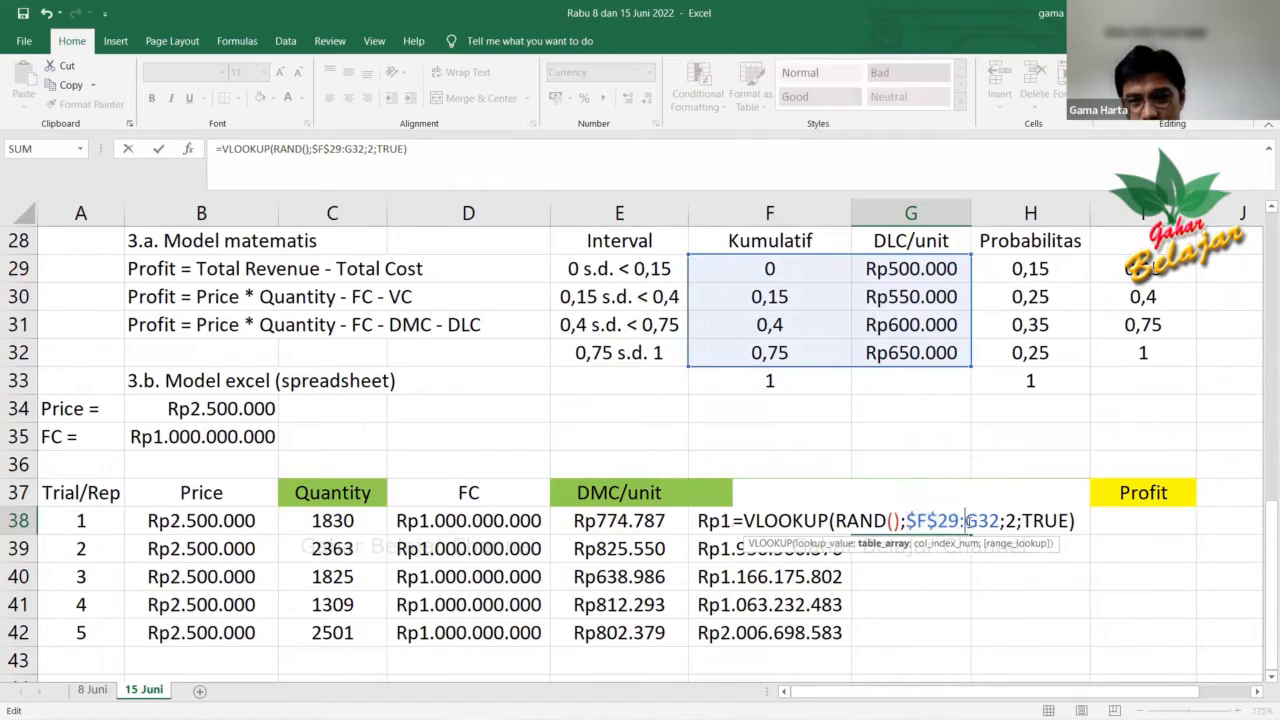
{"action": "key", "text": "F4"}
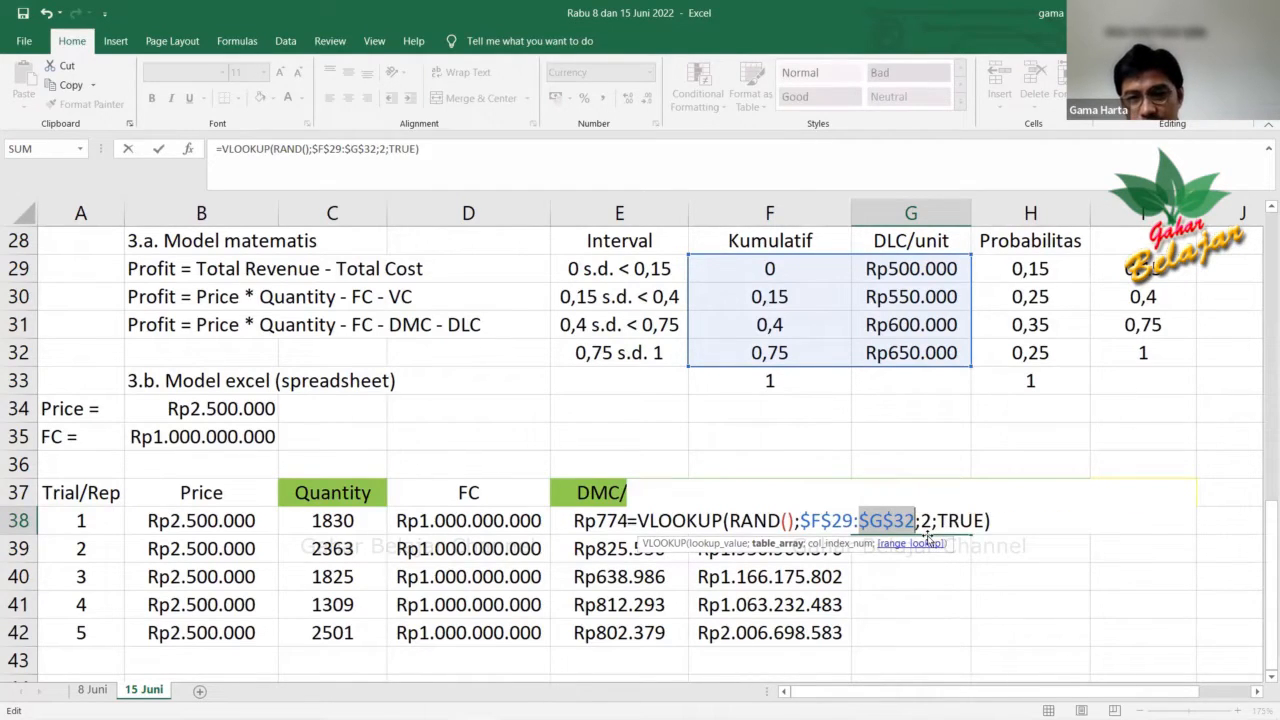
{"action": "key", "text": "ctrl+Return"}
{"action": "left_click_drag", "start_coordinate": [971, 535], "coordinate": [972, 637]}
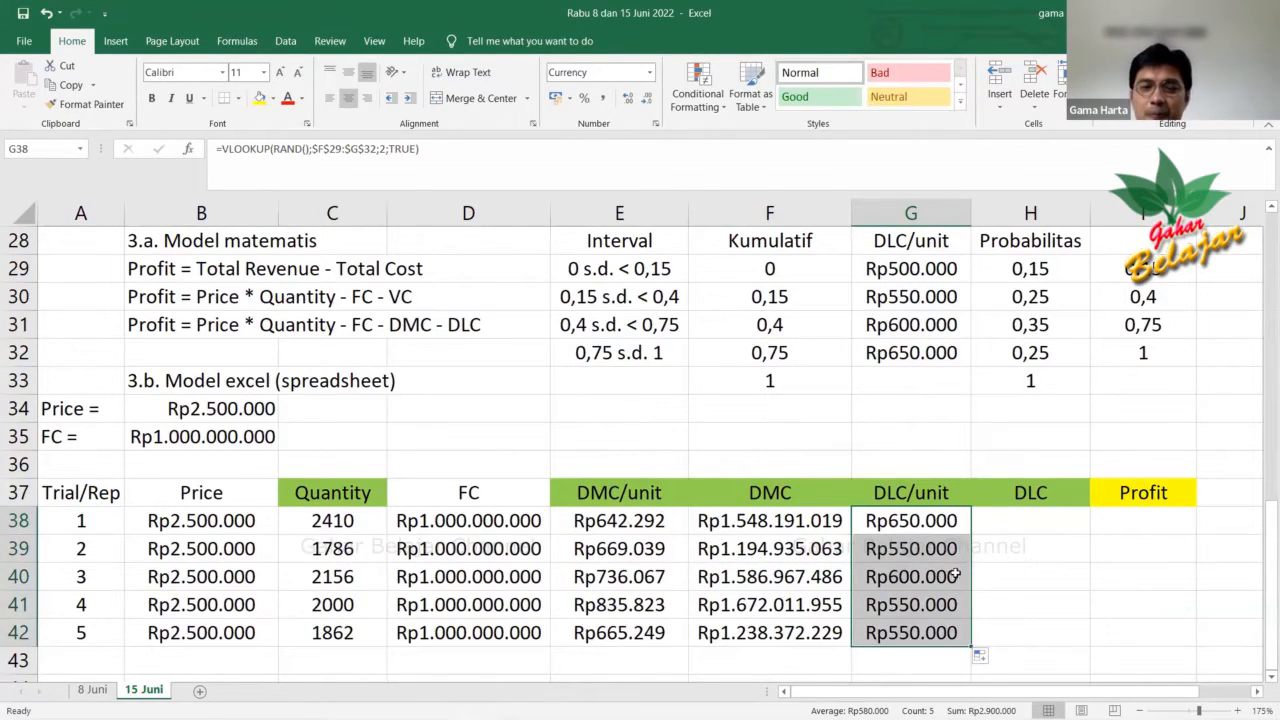
Examine how the Kumulatif, DLC/unit and Probabilitas values in rows 29 to 33 relate to the simulated DLC/unit.
{"action": "left_click", "coordinate": [911, 531]}
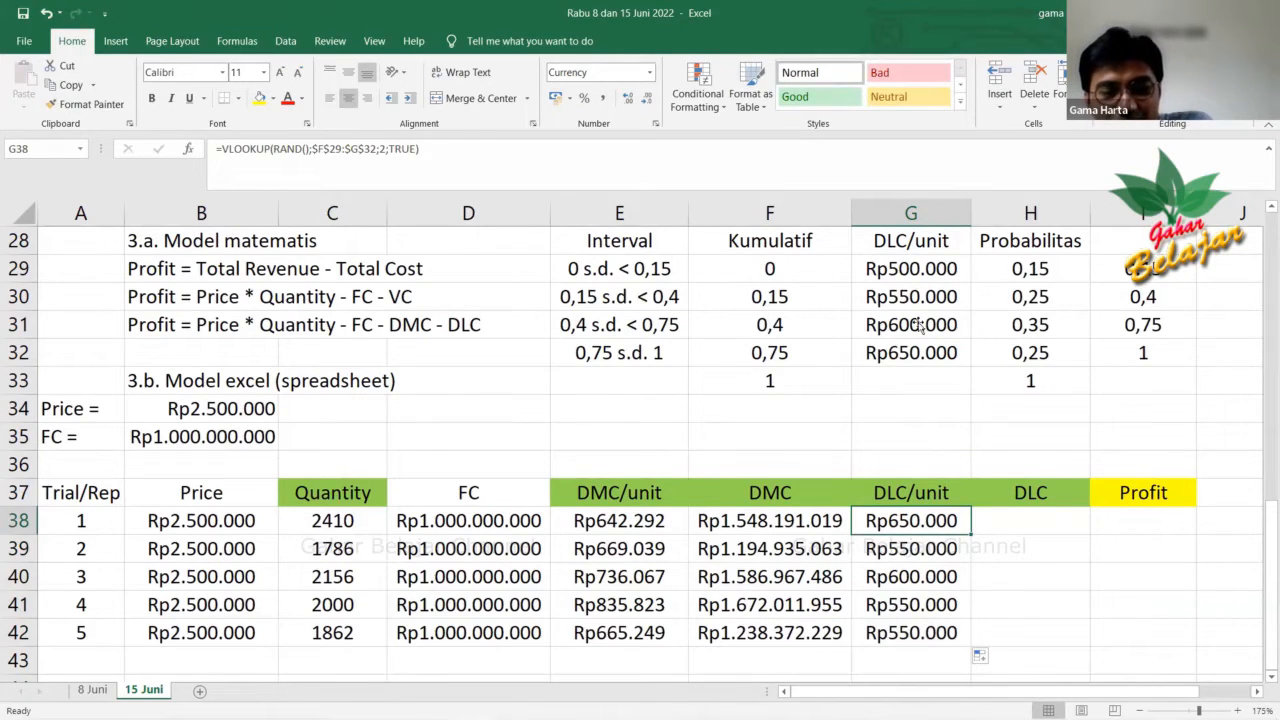
{"action": "left_click", "coordinate": [785, 278]}
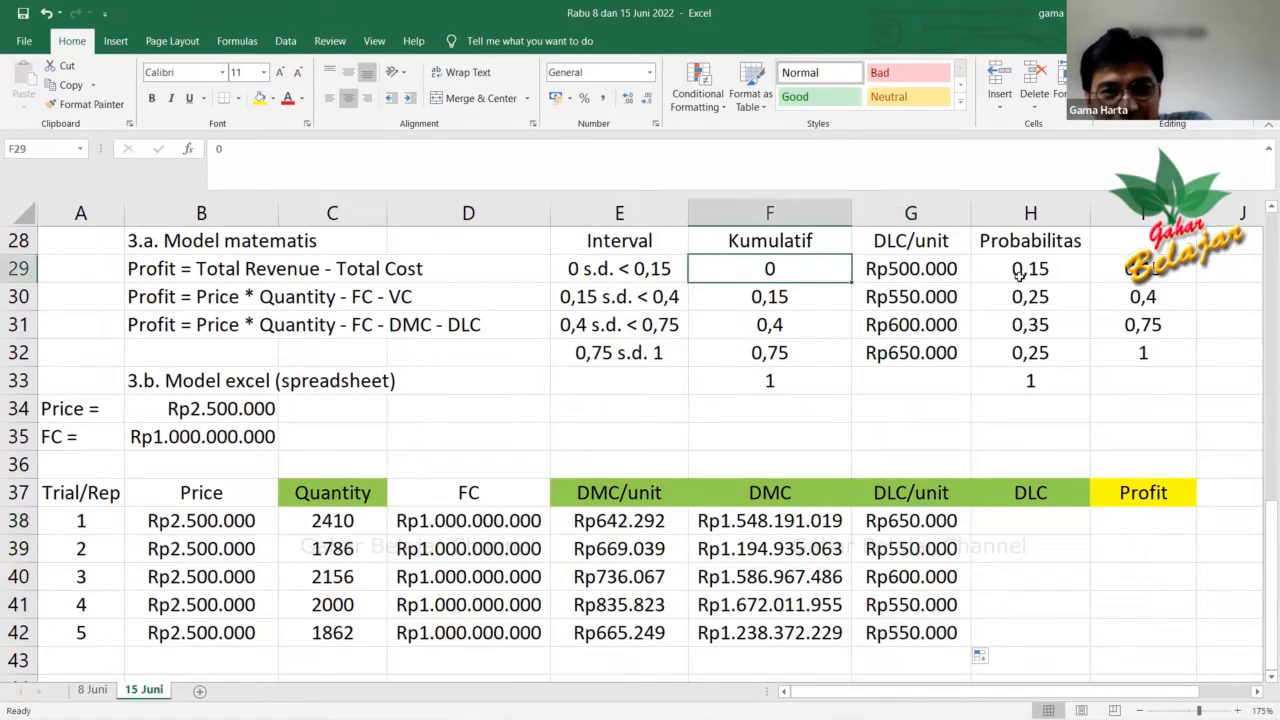
{"action": "left_click", "coordinate": [788, 351]}
{"action": "scroll", "coordinate": [788, 352], "scroll_direction": "up", "scroll_amount": 1}
{"action": "left_click_drag", "start_coordinate": [780, 352], "coordinate": [890, 442]}
{"action": "left_click", "coordinate": [770, 381]}
{"action": "left_click", "coordinate": [745, 352]}
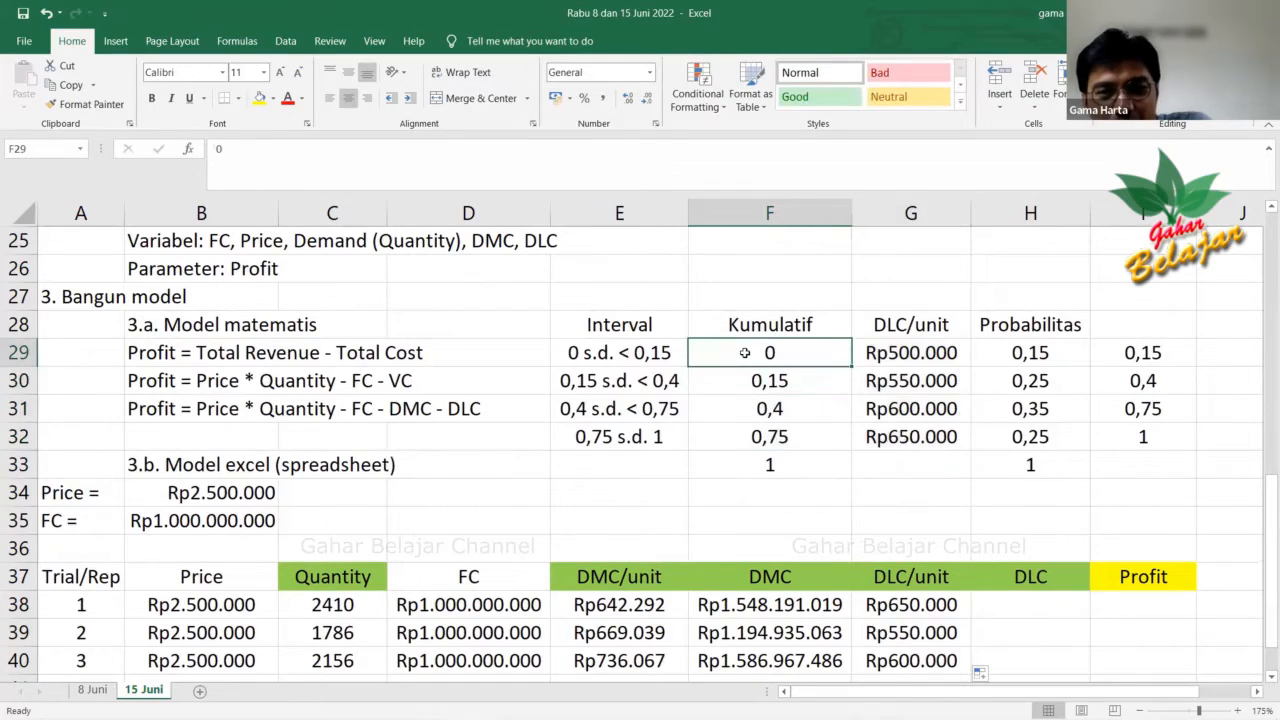
{"action": "left_click", "coordinate": [1024, 350]}
{"action": "left_click", "coordinate": [758, 355]}
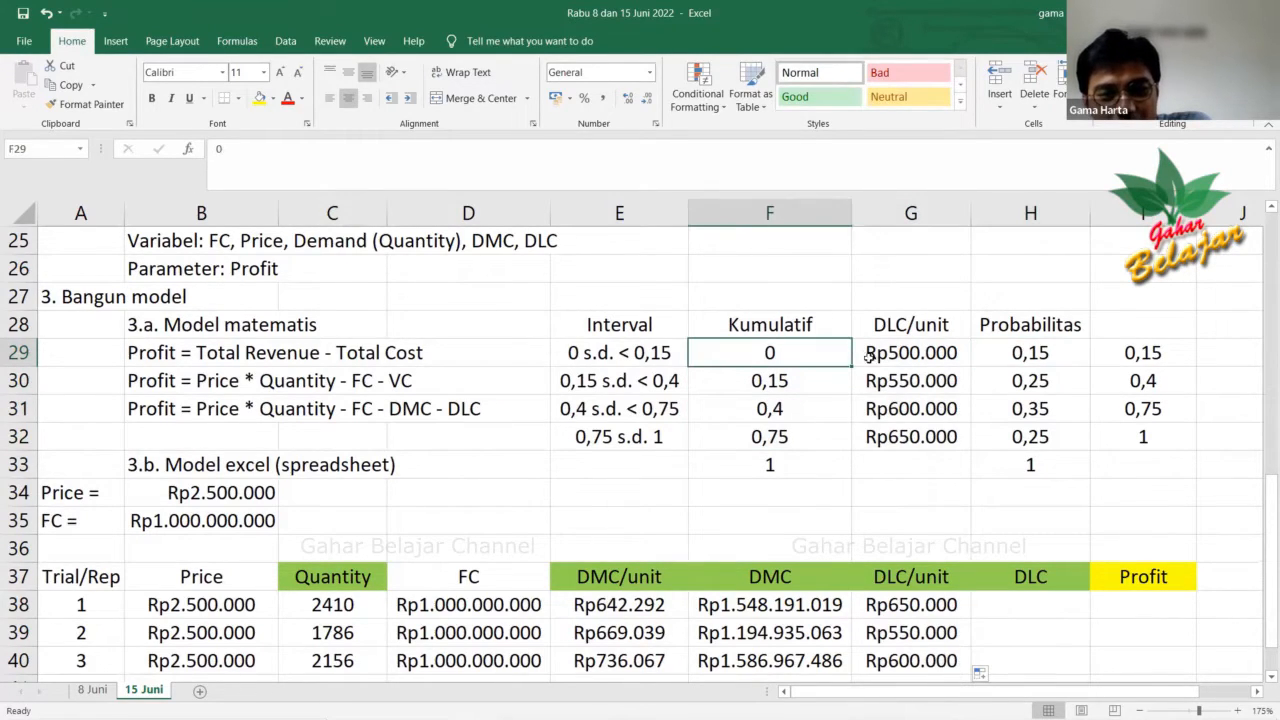
{"action": "left_click", "coordinate": [893, 358]}
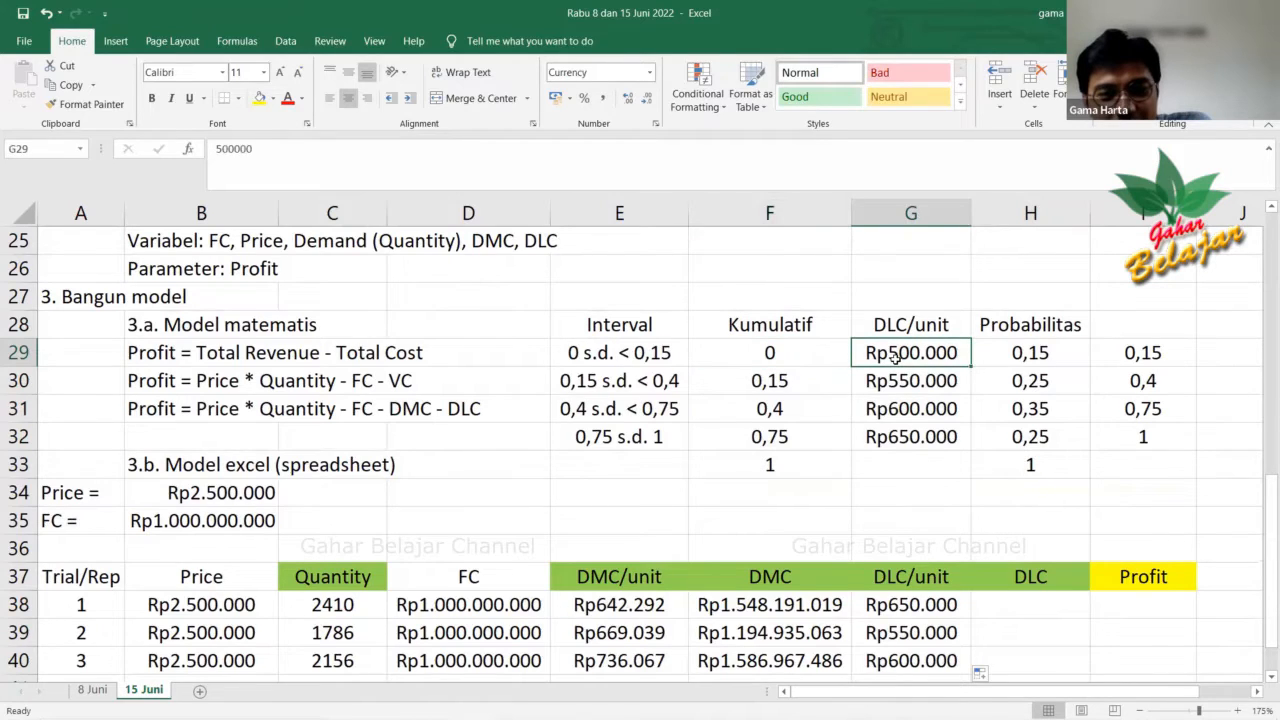
{"action": "left_click_drag", "start_coordinate": [908, 355], "coordinate": [927, 440]}
{"action": "left_click", "coordinate": [928, 442]}
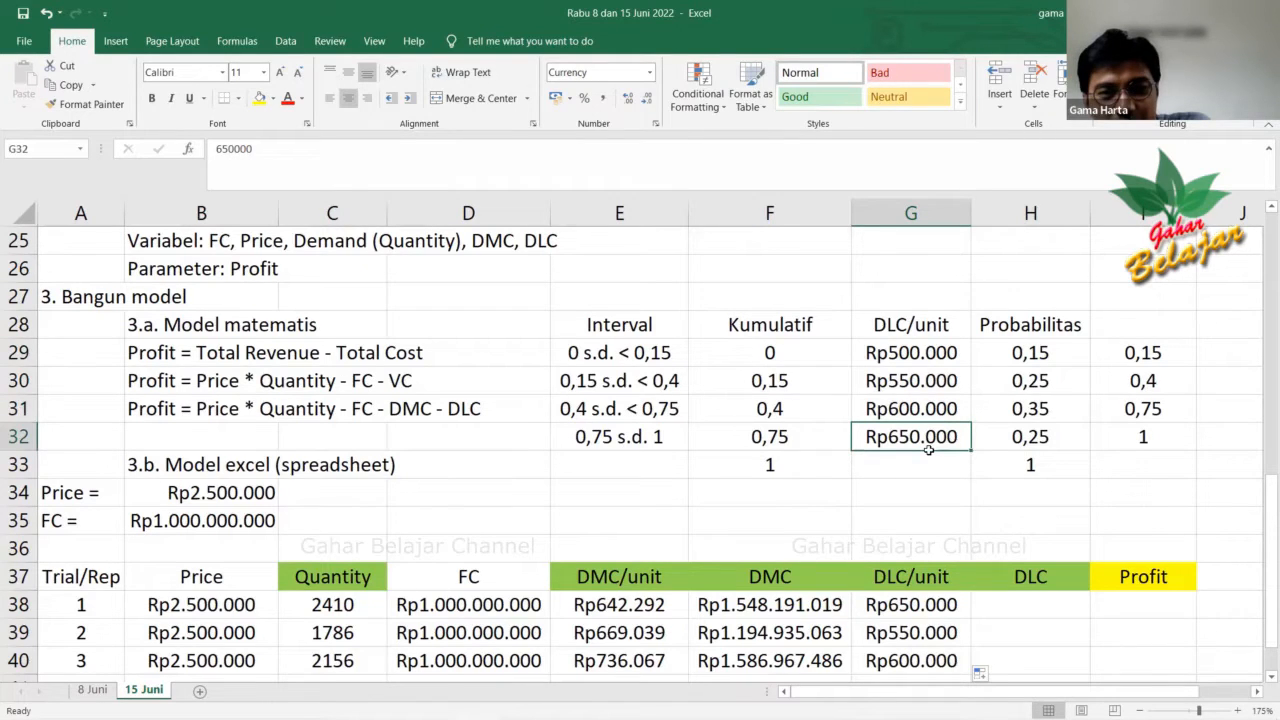
{"action": "left_click", "coordinate": [928, 456]}
{"action": "scroll", "coordinate": [838, 424], "scroll_direction": "down", "scroll_amount": 1}
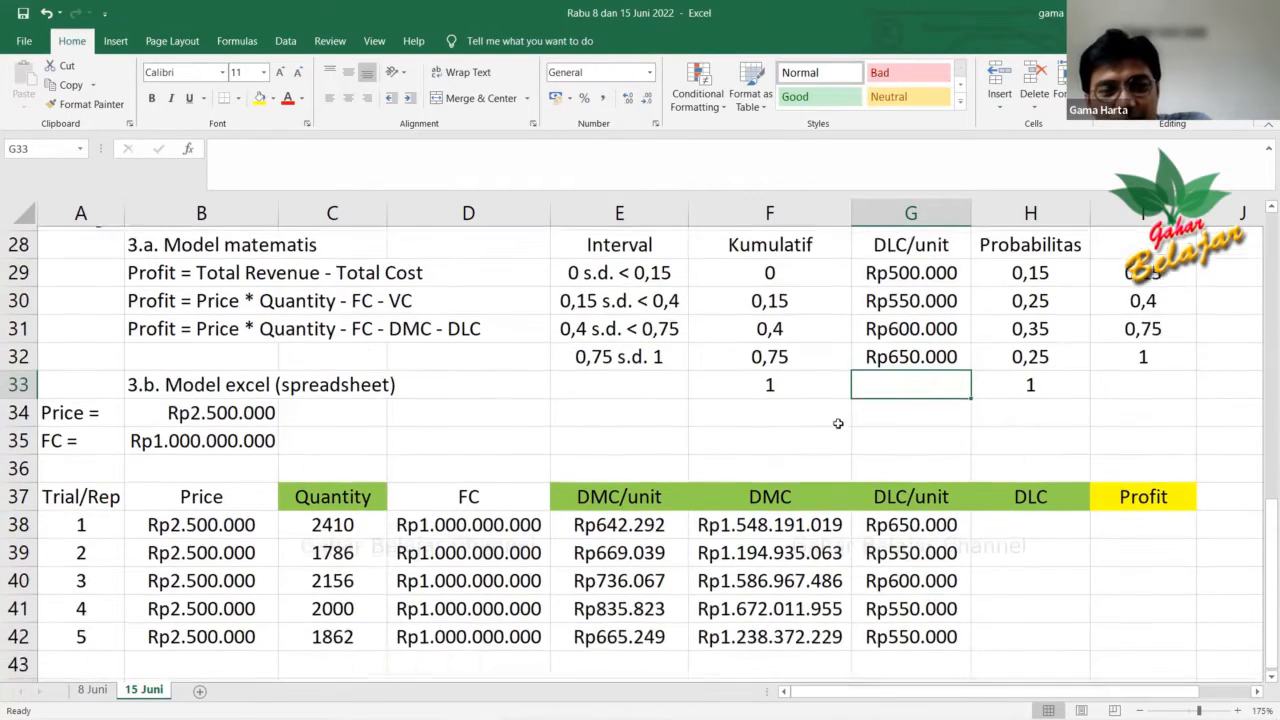
{"action": "left_click", "coordinate": [817, 418]}
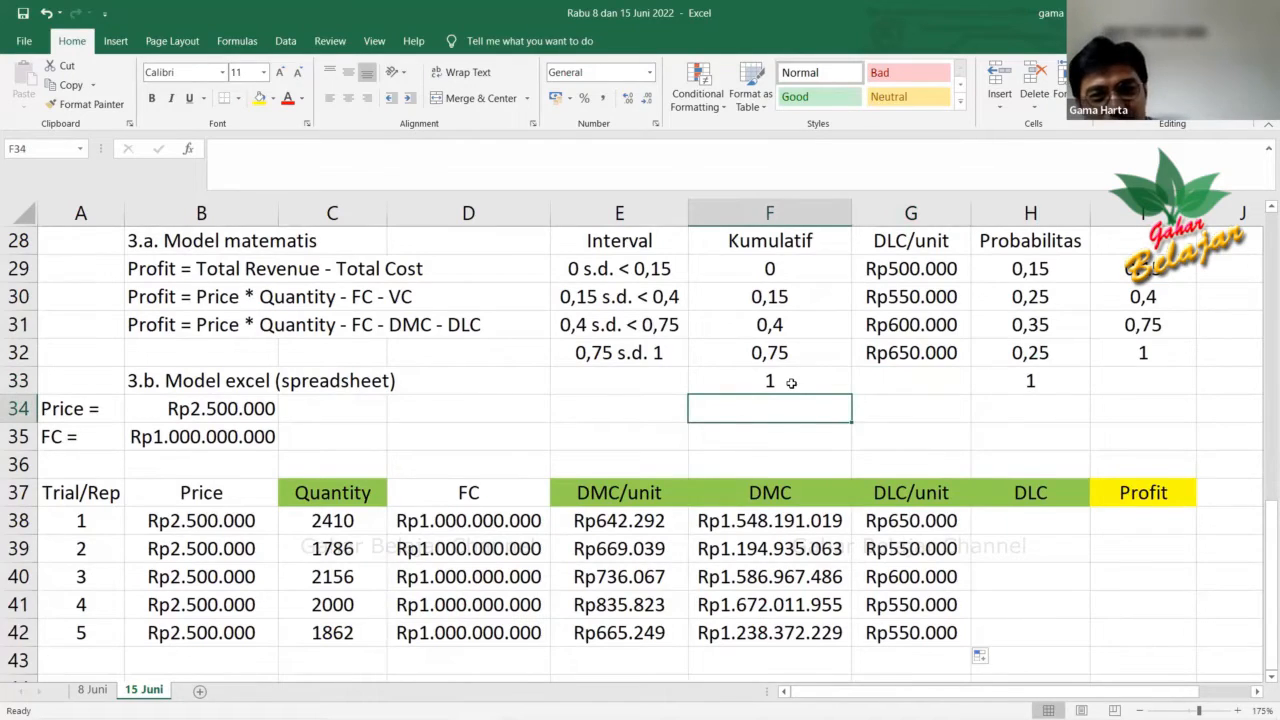
Try to copy the cumulative formulas from F30:F33 to the cells starting at F29, and undo the paste.
{"action": "scroll", "coordinate": [791, 383], "scroll_direction": "up", "scroll_amount": 1}
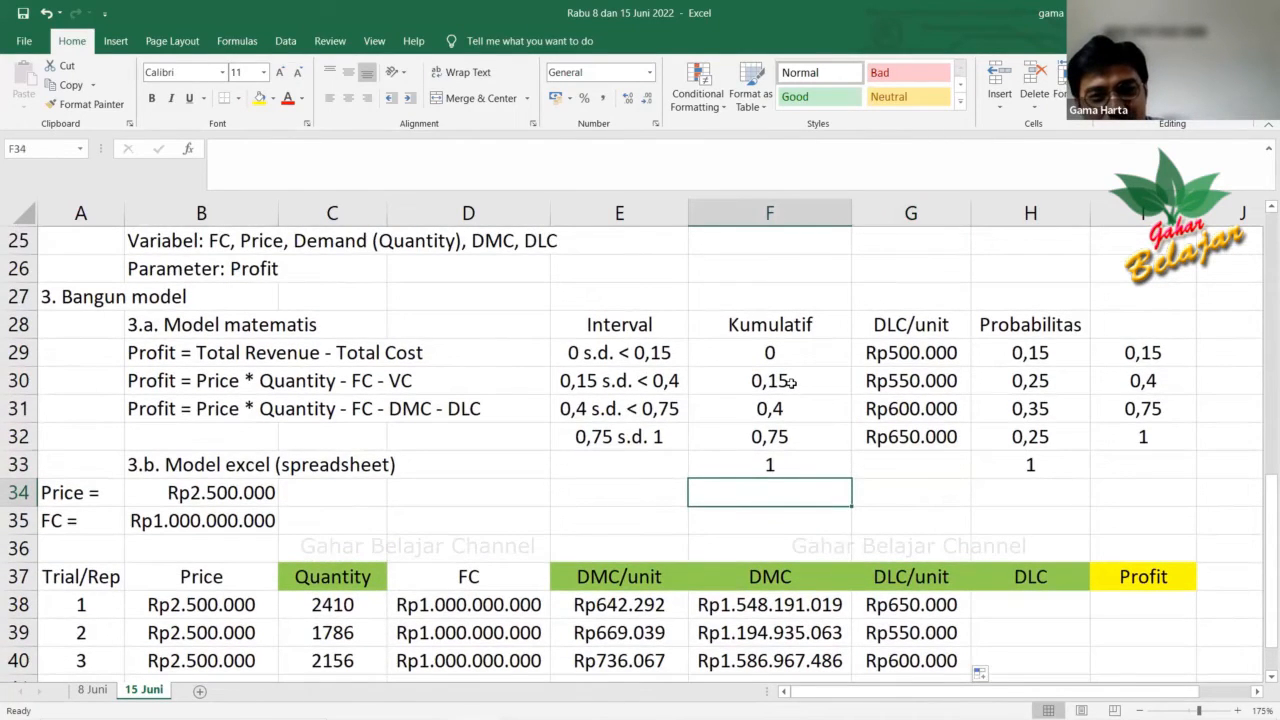
{"action": "left_click_drag", "start_coordinate": [790, 379], "coordinate": [811, 462]}
{"action": "key", "text": "ctrl+c"}
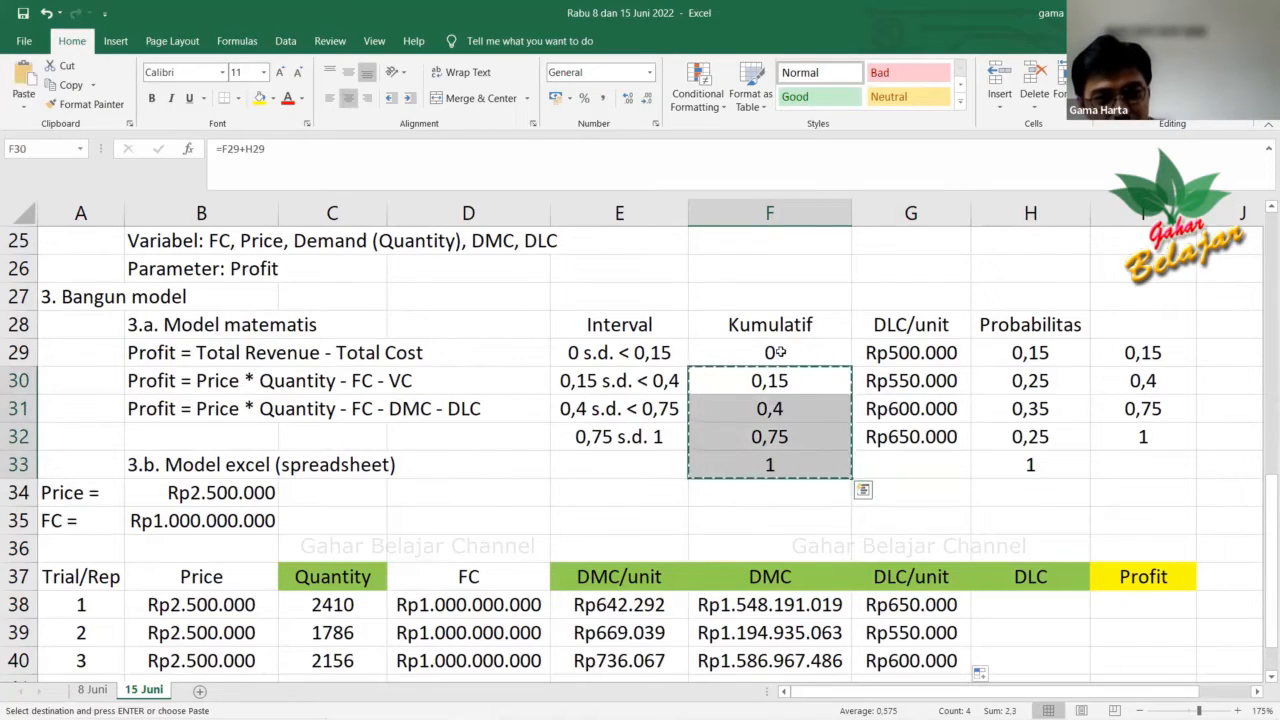
{"action": "left_click", "coordinate": [780, 352]}
{"action": "key", "text": "ctrl+v"}
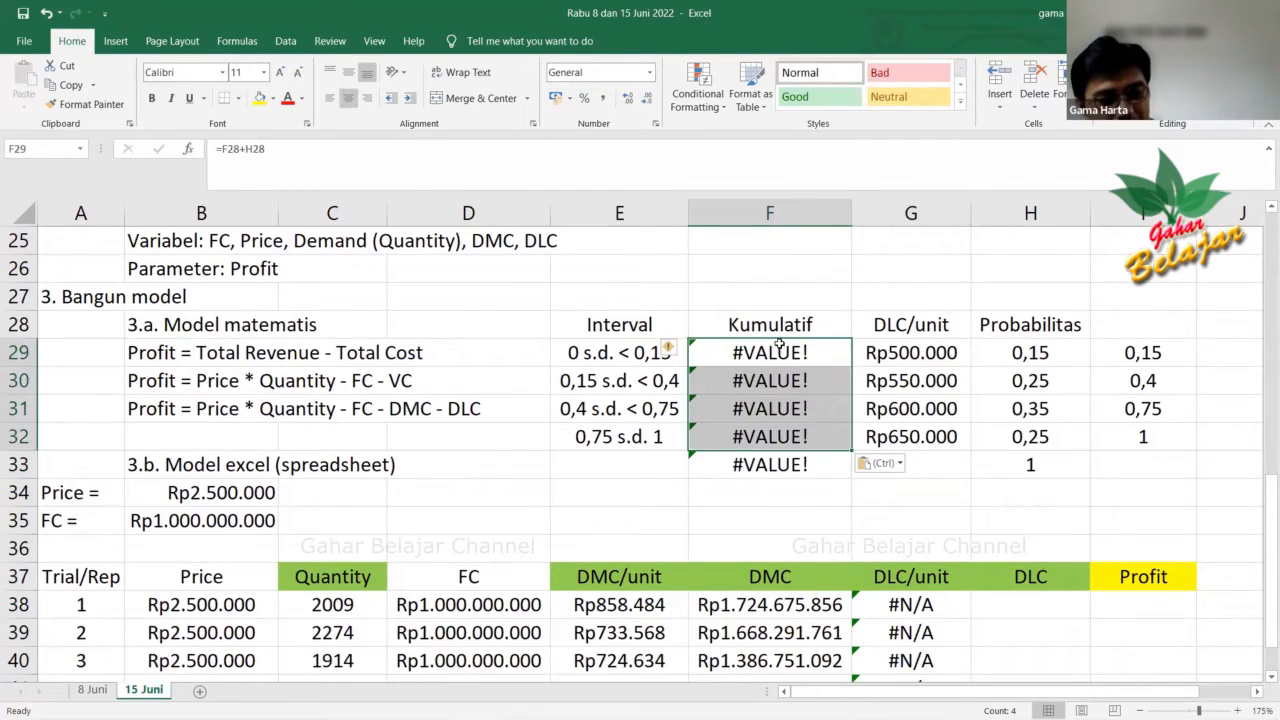
{"action": "key", "text": "ctrl+z"}
Inspect the cell references in the cumulative formula in F30.
{"action": "left_click", "coordinate": [918, 466]}
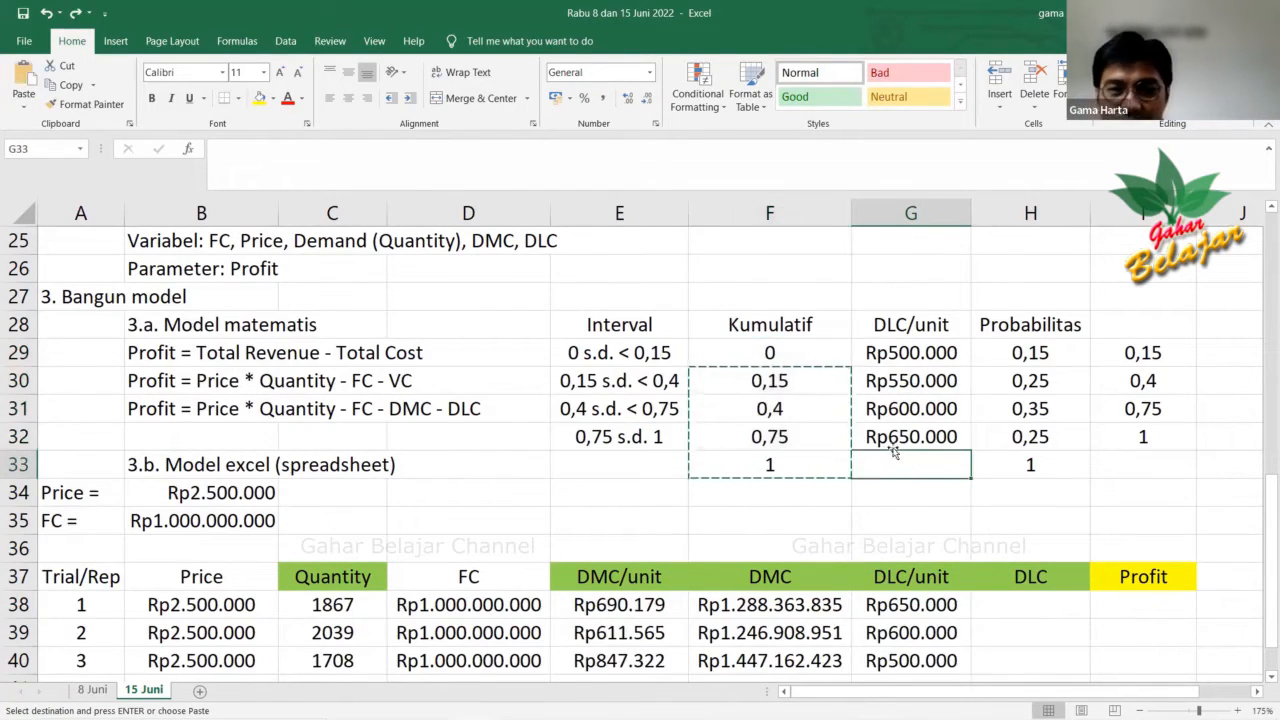
{"action": "double_click", "coordinate": [828, 390]}
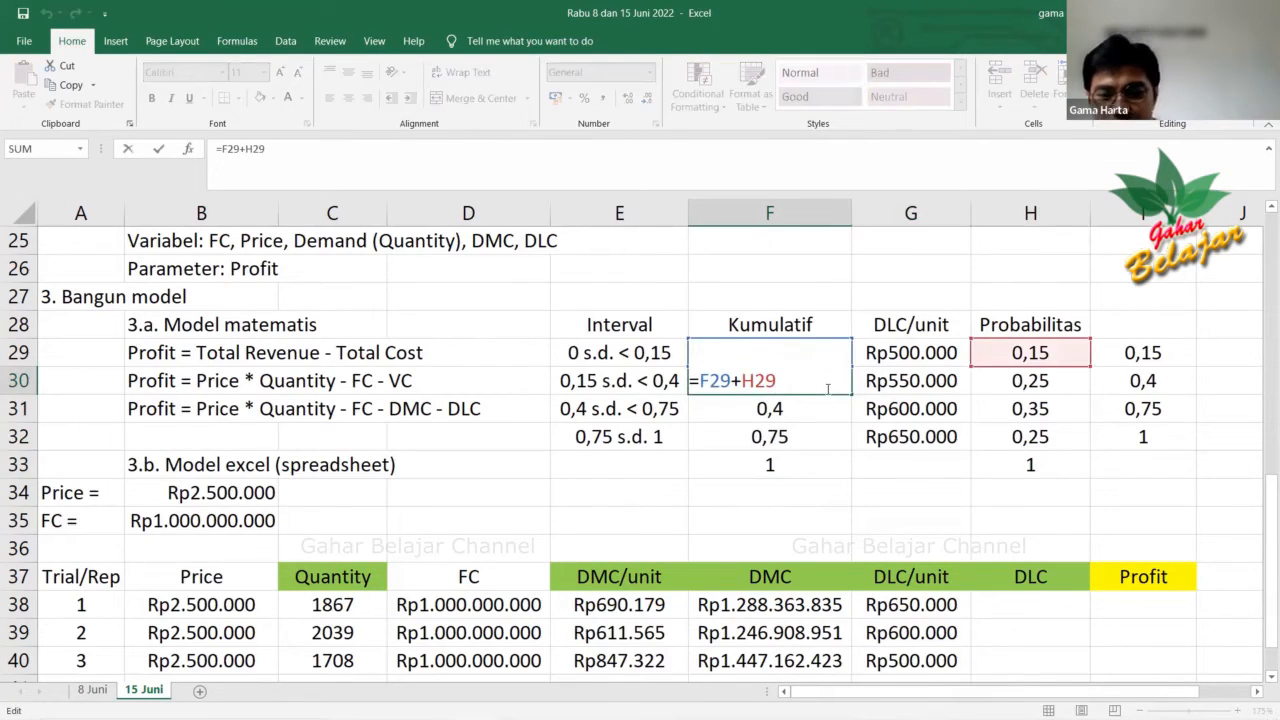
{"action": "key", "text": "Return"}
{"action": "left_click", "coordinate": [845, 512]}
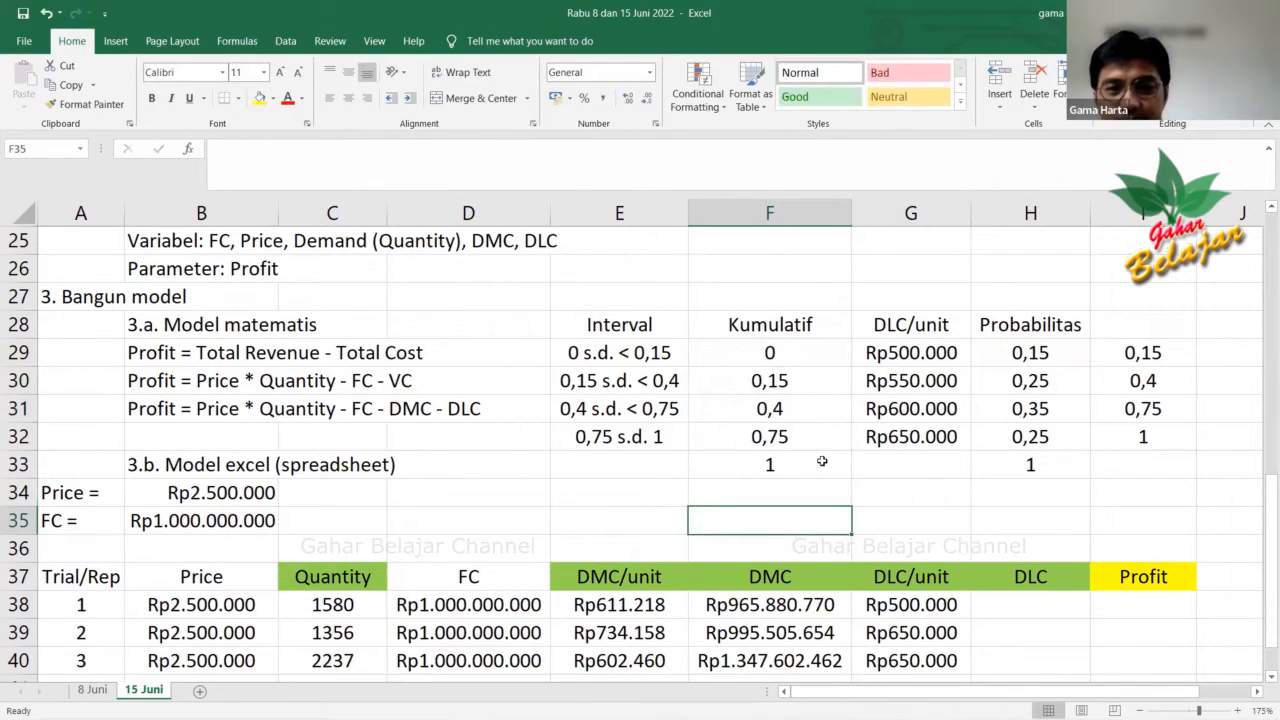
Insert a blank column before the Kumulatif column and move the cumulative block, including its heading, into F28:F33.
{"action": "left_click", "coordinate": [812, 213]}
{"action": "key", "text": "ctrl+plus"}
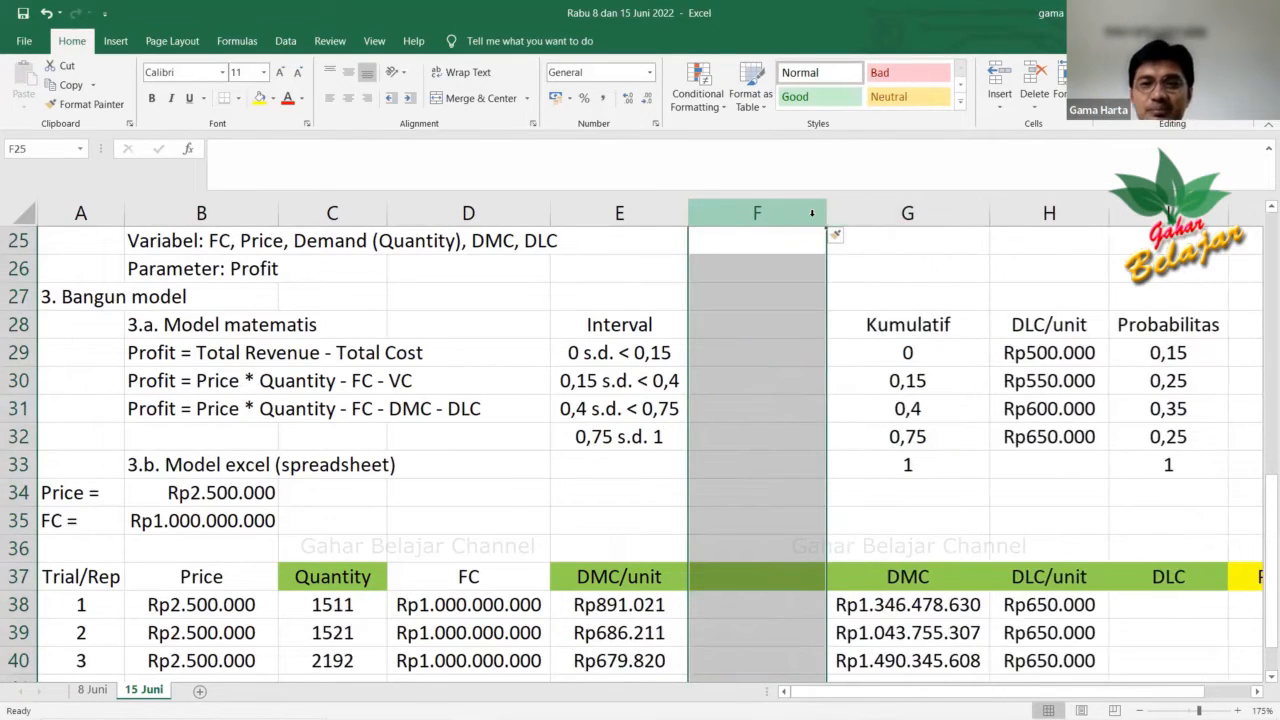
{"action": "left_click", "coordinate": [1004, 516]}
{"action": "left_click_drag", "start_coordinate": [897, 318], "coordinate": [757, 476]}
{"action": "left_click", "coordinate": [950, 454]}
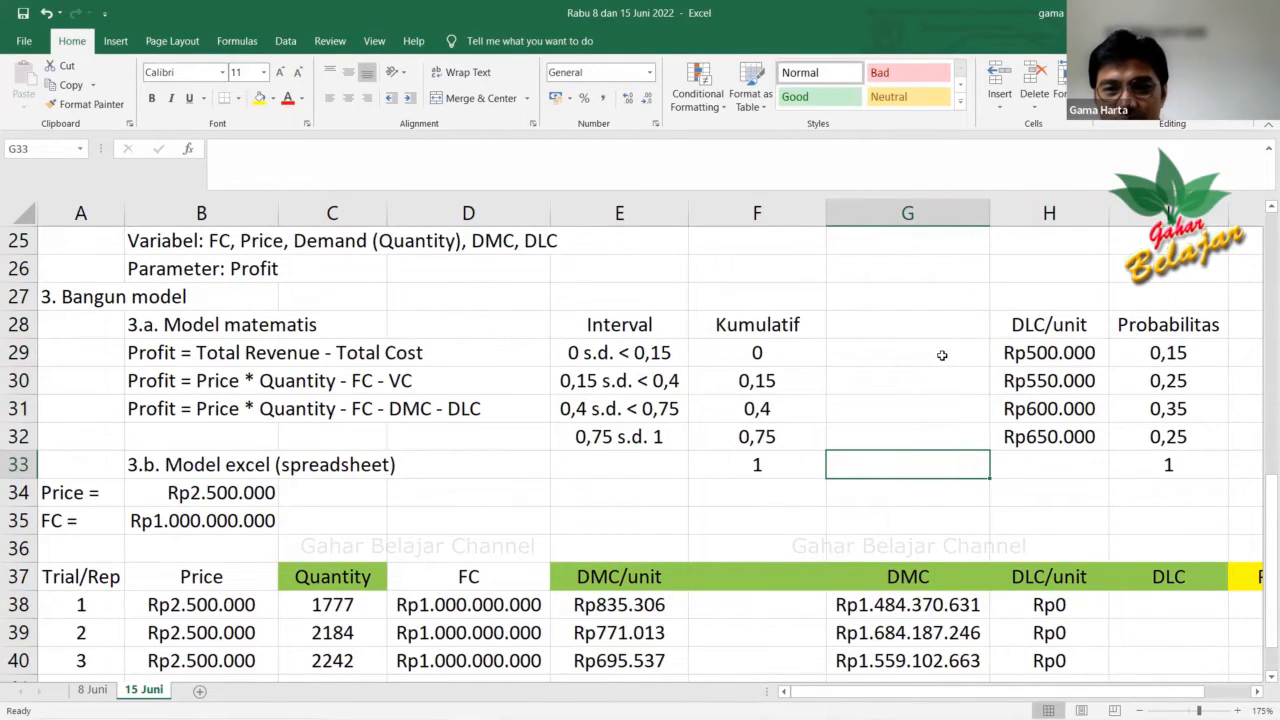
{"action": "left_click_drag", "start_coordinate": [763, 384], "coordinate": [783, 453]}
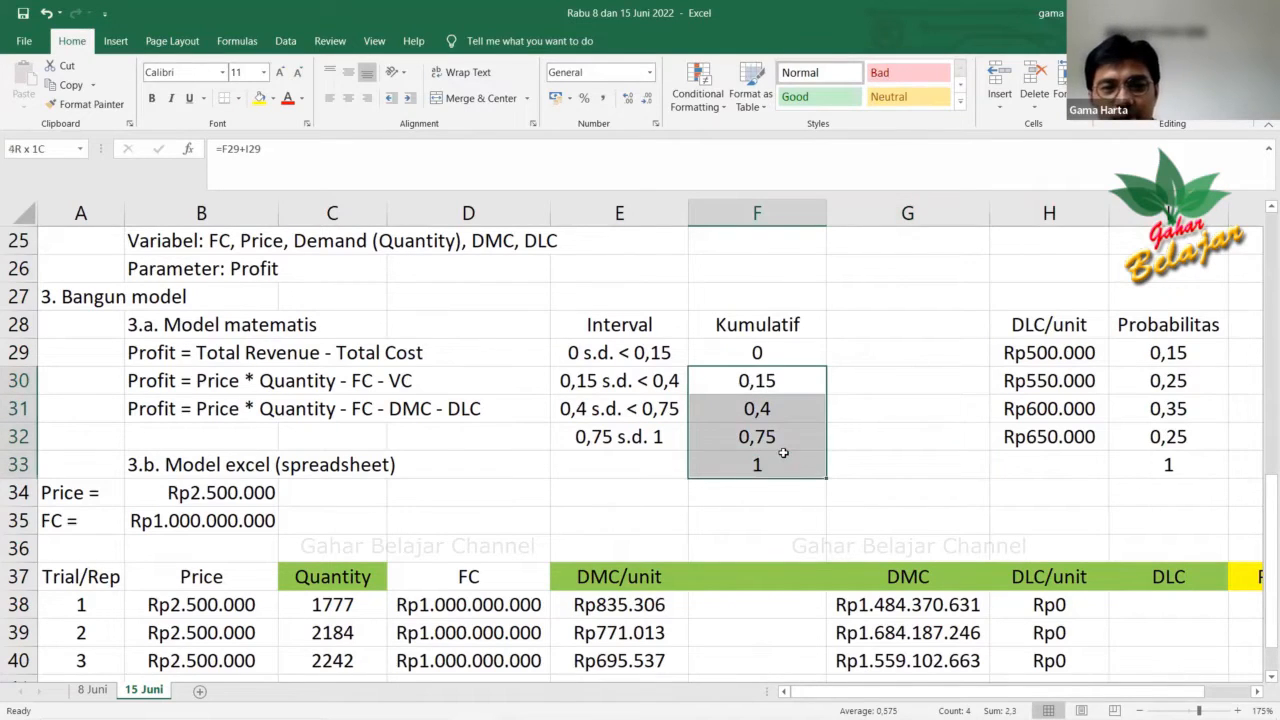
{"action": "left_click", "coordinate": [850, 352]}
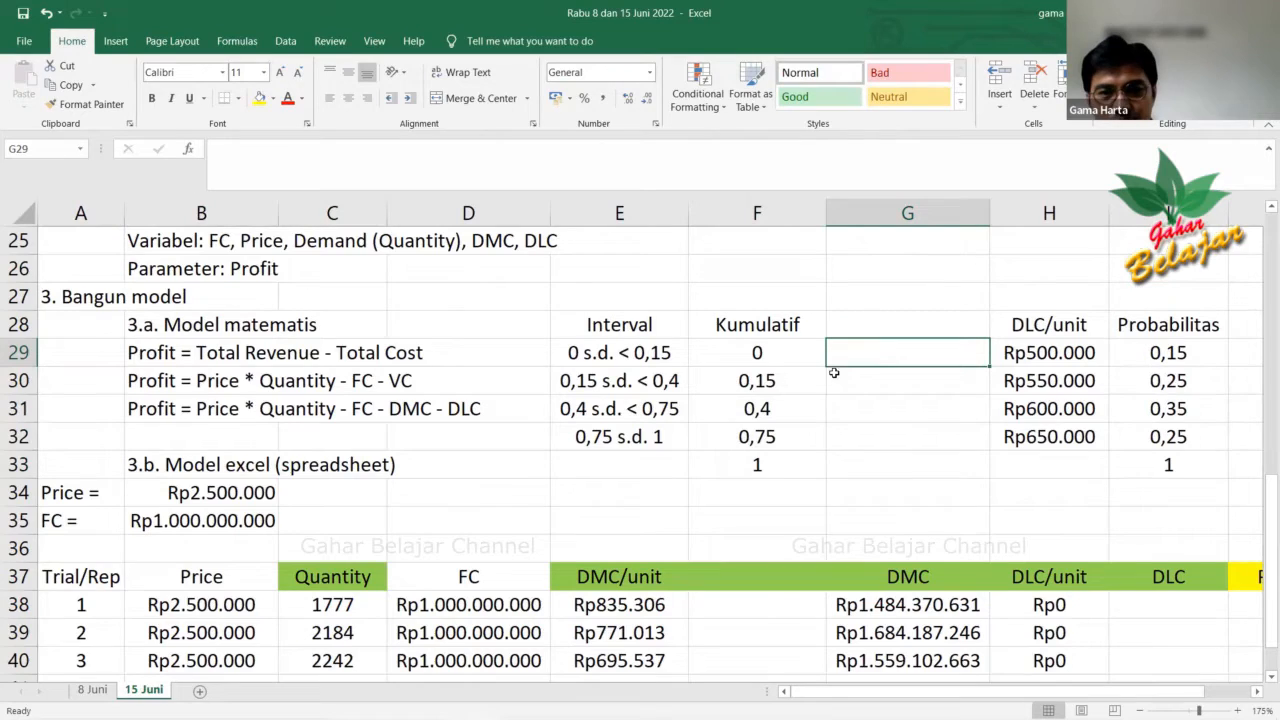
{"action": "type", "text": "="}
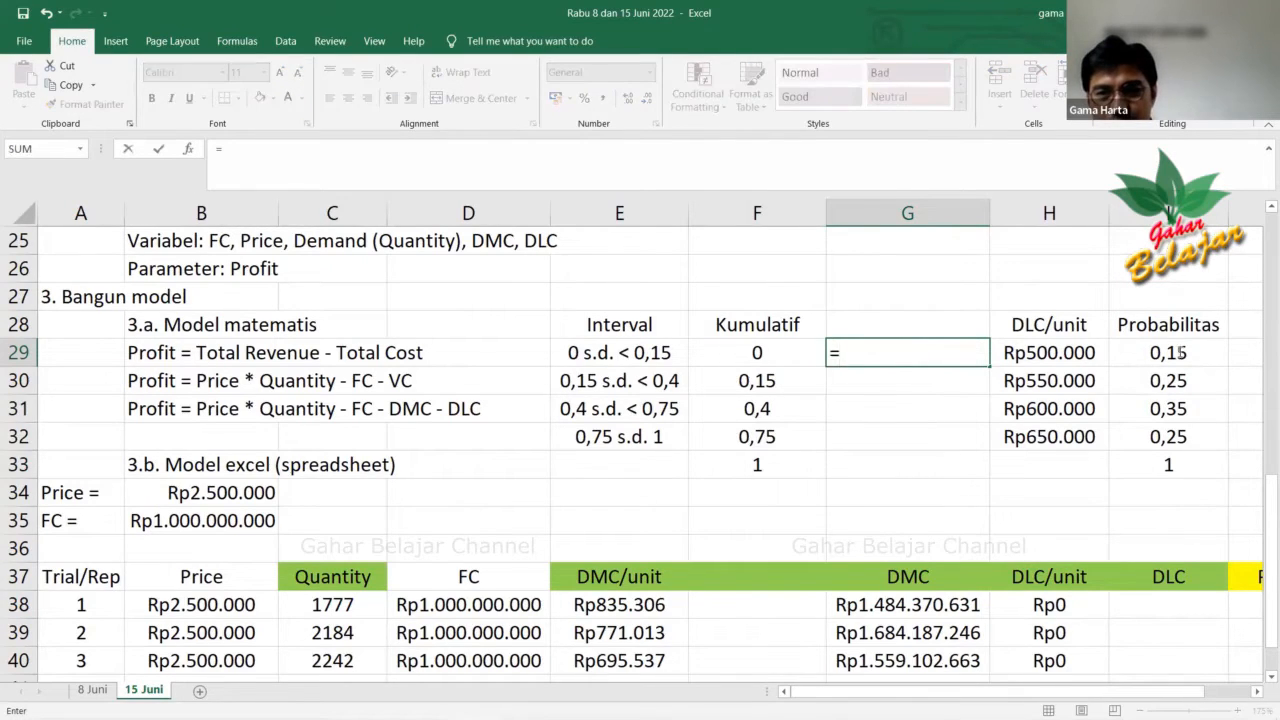
{"action": "left_click", "coordinate": [1179, 352]}
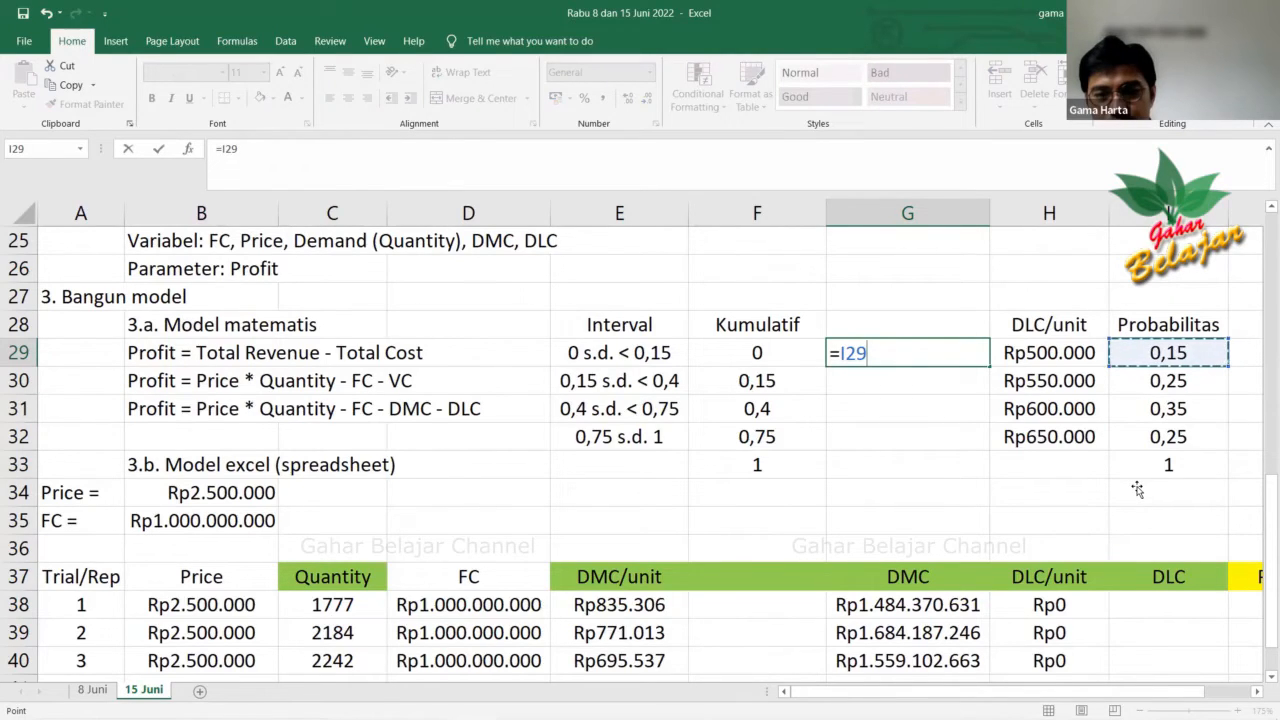
{"action": "key", "text": "BackSpace"}
{"action": "key", "text": "BackSpace"}
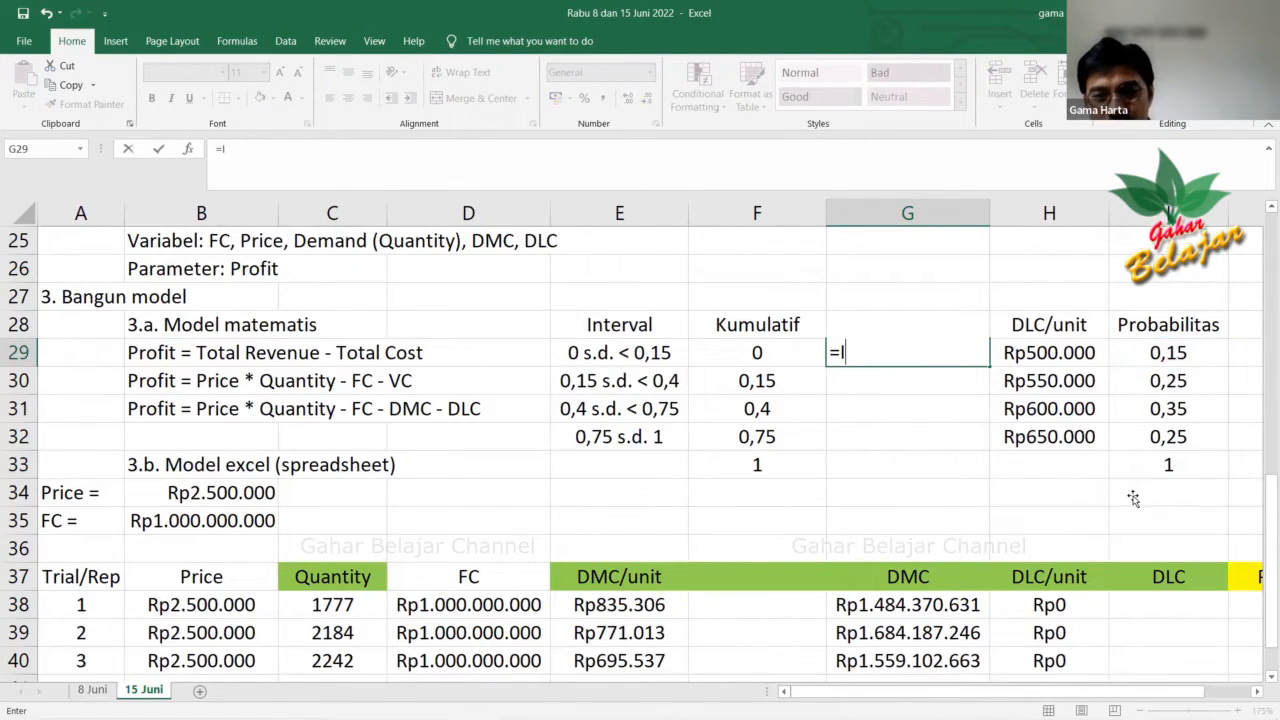
{"action": "key", "text": "BackSpace"}
{"action": "key", "text": "BackSpace"}
{"action": "left_click", "coordinate": [1047, 556]}
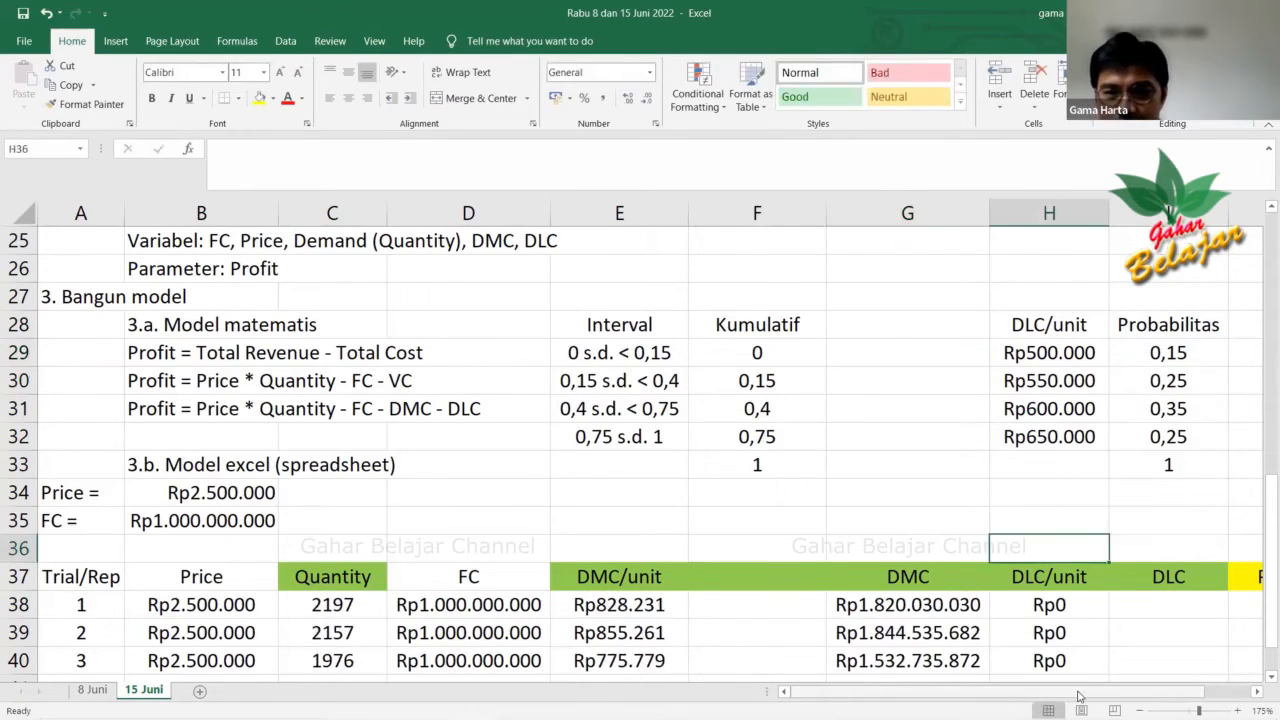
Move the cumulative values 0,15, 0,4, 0,75 and 1 from J29:J32 into G29:G32, beside the DLC/unit values.
{"action": "scroll", "coordinate": [1079, 697], "scroll_direction": "right", "scroll_amount": 1}
{"action": "left_click_drag", "start_coordinate": [1190, 352], "coordinate": [1181, 442]}
{"action": "left_click_drag", "start_coordinate": [1182, 342], "coordinate": [870, 363]}
{"action": "left_click", "coordinate": [1155, 487]}
{"action": "left_click", "coordinate": [1160, 410]}
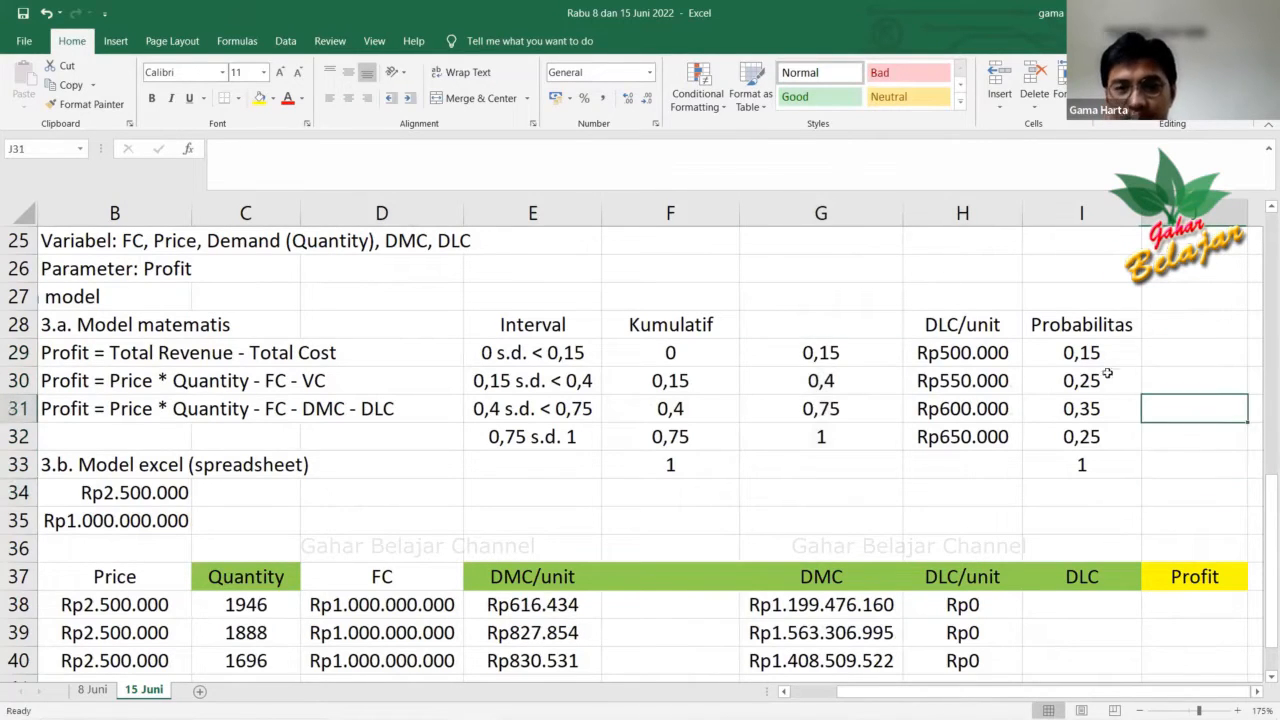
{"action": "left_click", "coordinate": [676, 313]}
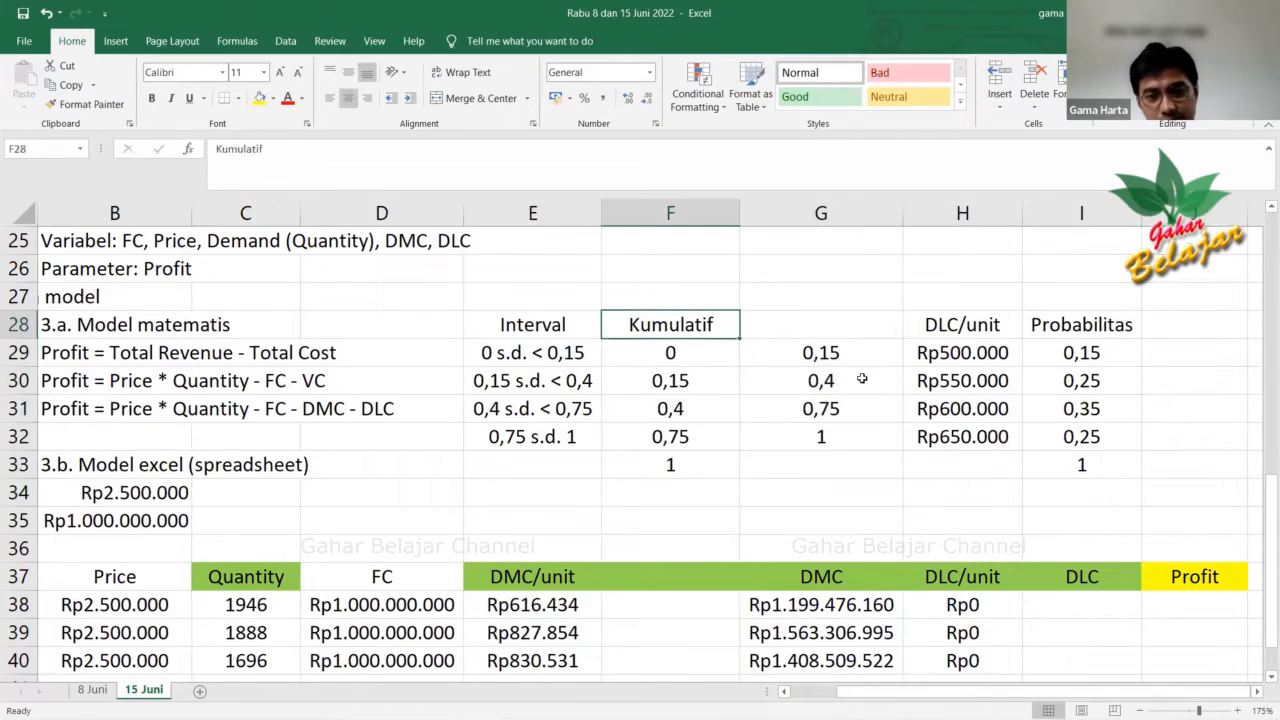
{"action": "left_click", "coordinate": [916, 446]}
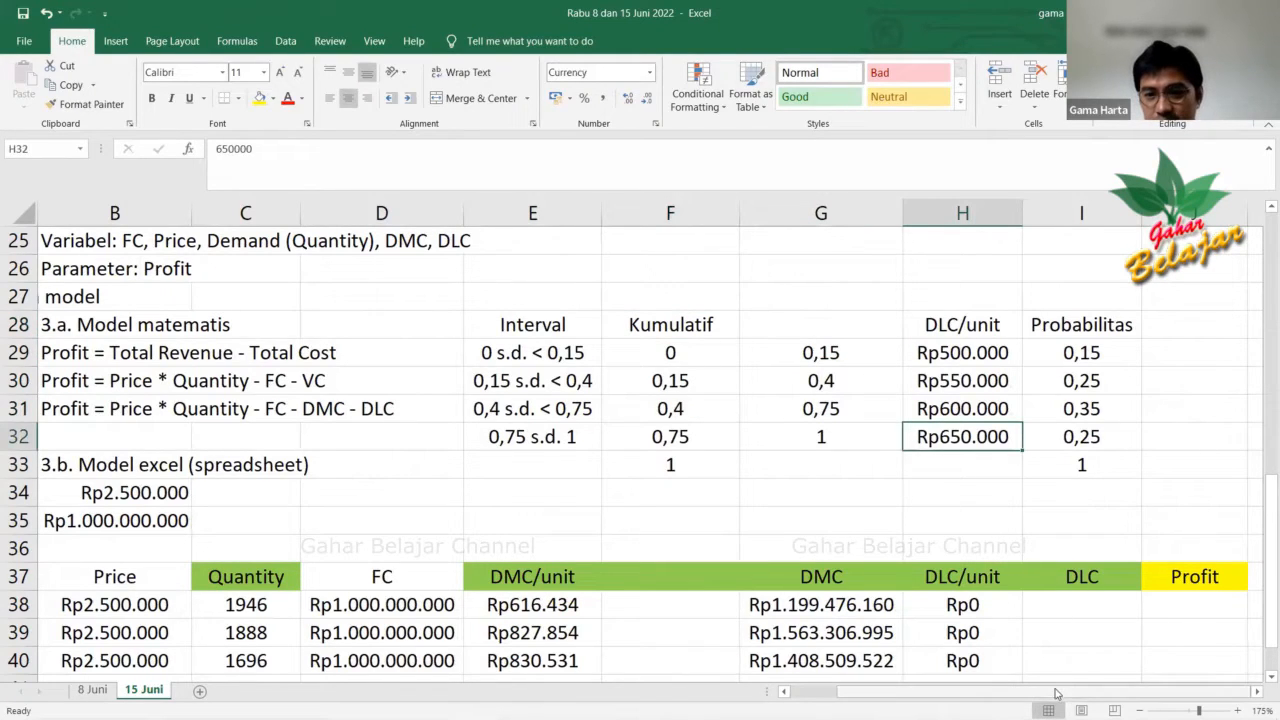
Set the VLOOKUP table range in H38 to $G$29:$H$32 and copy the formula down to H42.
{"action": "double_click", "coordinate": [998, 604]}
{"action": "left_click_drag", "start_coordinate": [604, 447], "coordinate": [729, 442]}
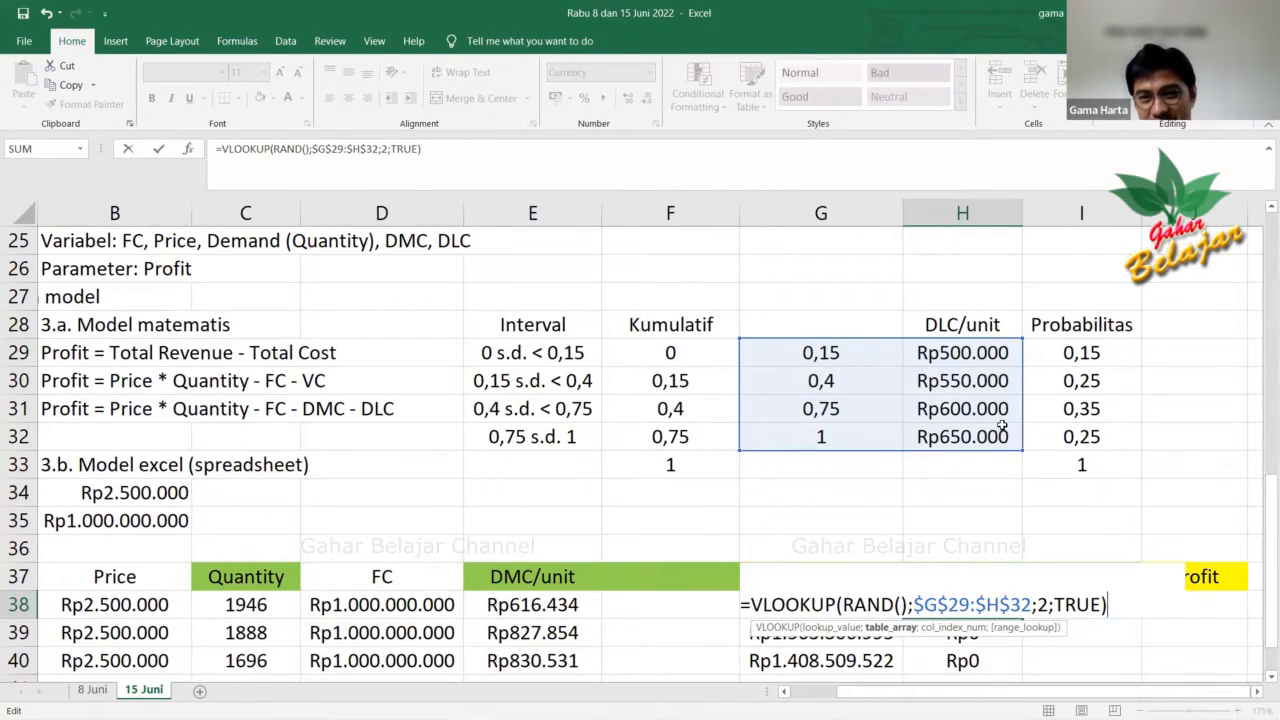
{"action": "key", "text": "Return"}
{"action": "left_click", "coordinate": [975, 604]}
{"action": "scroll", "coordinate": [975, 604], "scroll_direction": "down", "scroll_amount": 1}
{"action": "scroll", "coordinate": [975, 580], "scroll_direction": "down", "scroll_amount": 1}
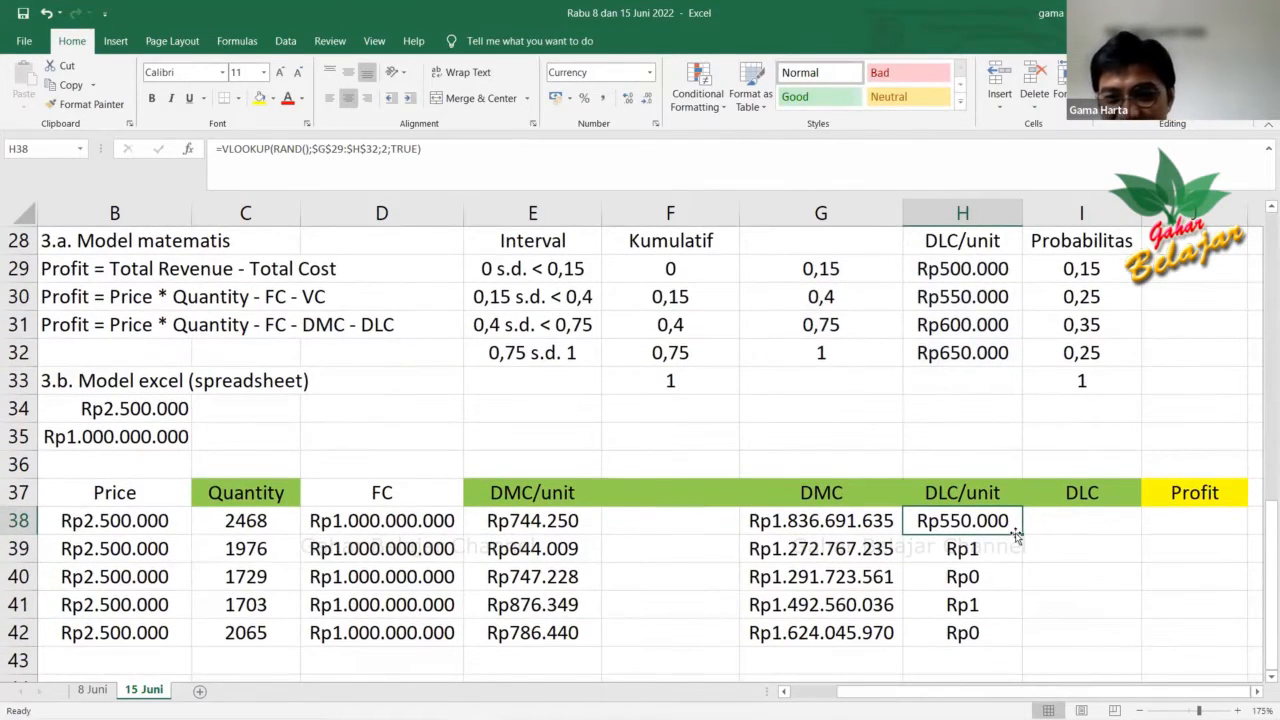
{"action": "left_click_drag", "start_coordinate": [1022, 533], "coordinate": [1028, 650]}
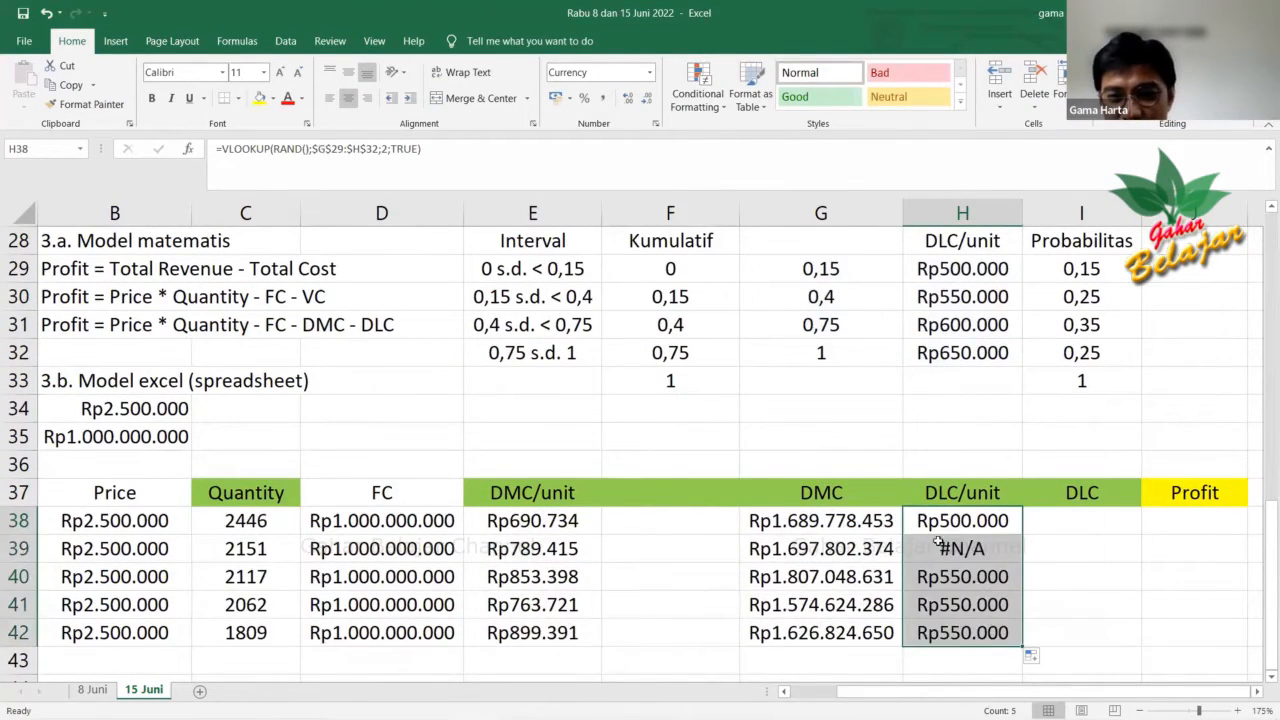
Examine the VLOOKUP formula in H38 and the table range it refers to.
{"action": "left_click", "coordinate": [952, 546]}
{"action": "double_click", "coordinate": [960, 520]}
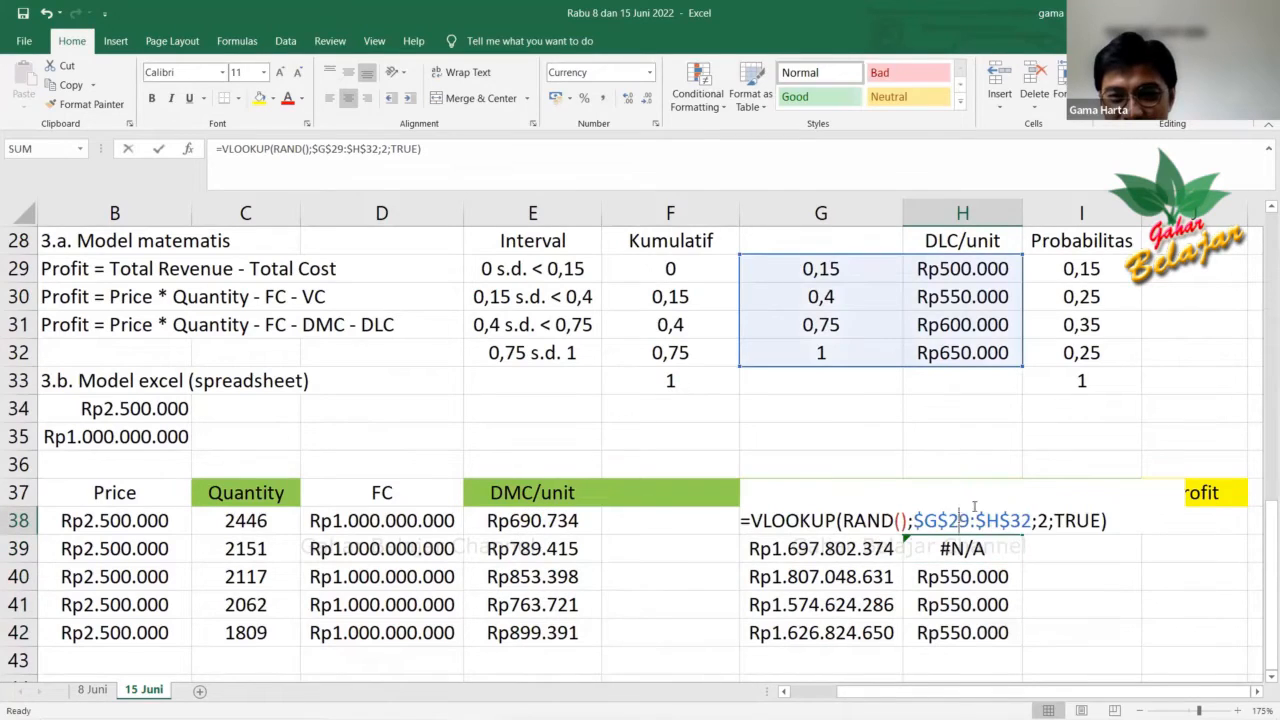
{"action": "scroll", "coordinate": [949, 521], "scroll_direction": "up", "scroll_amount": 1}
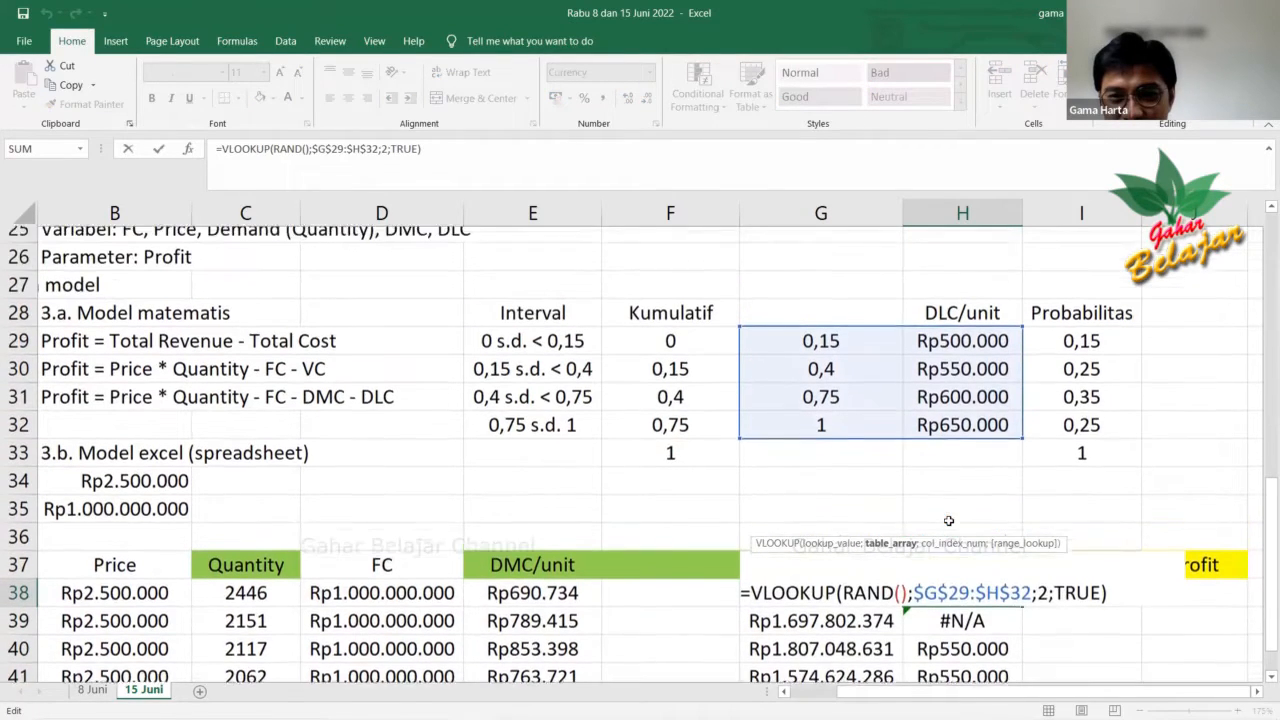
{"action": "scroll", "coordinate": [951, 521], "scroll_direction": "down", "scroll_amount": 1}
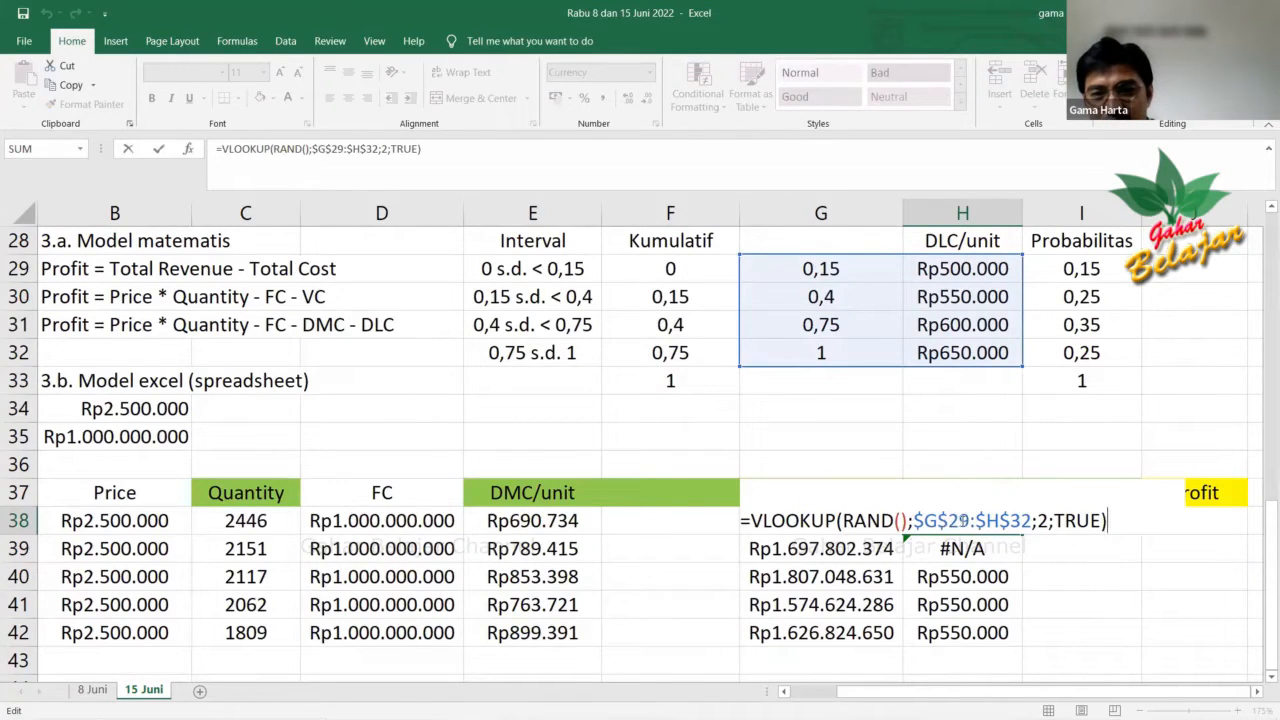
{"action": "scroll", "coordinate": [960, 520], "scroll_direction": "up", "scroll_amount": 1}
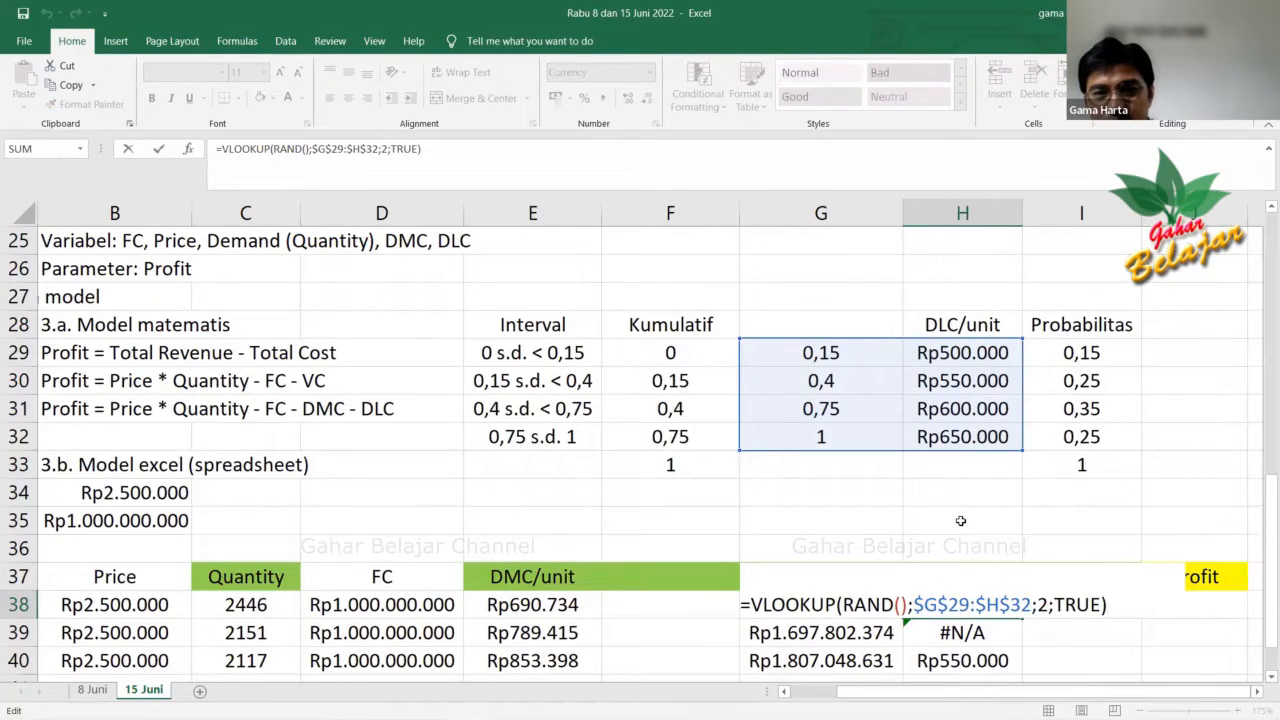
{"action": "scroll", "coordinate": [960, 520], "scroll_direction": "down", "scroll_amount": 1}
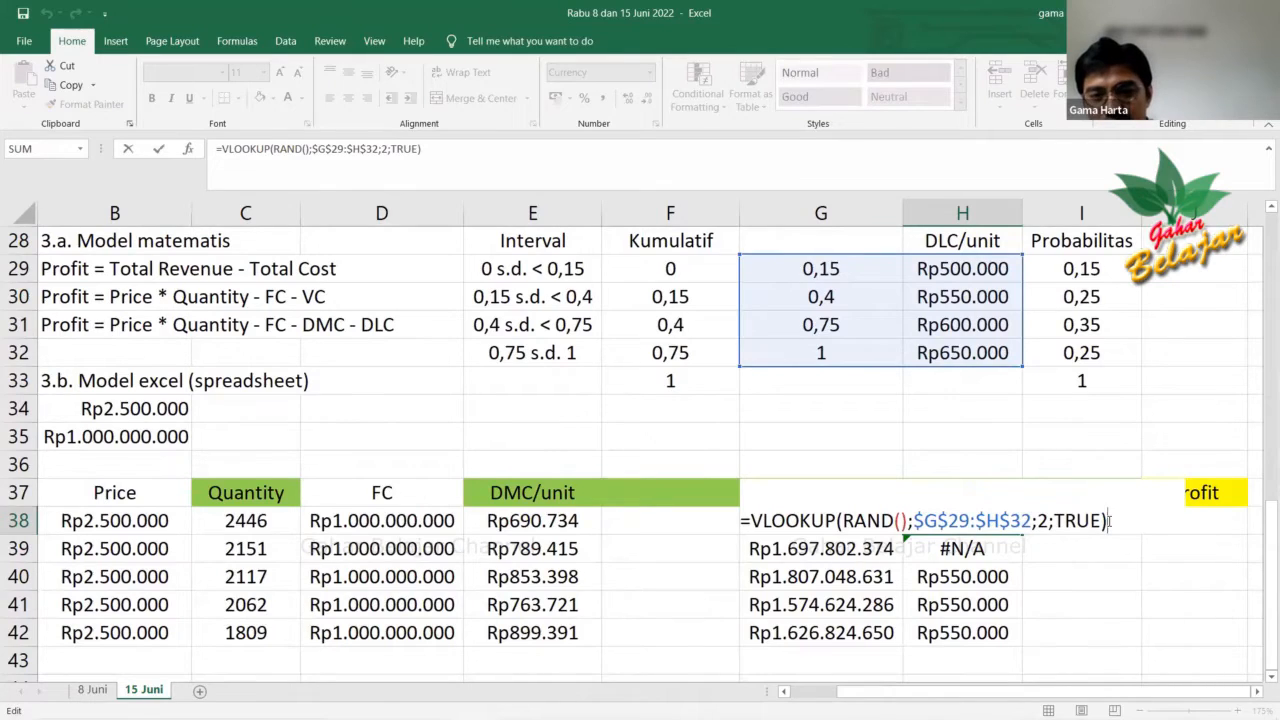
{"action": "key", "text": "Return"}
{"action": "double_click", "coordinate": [955, 519]}
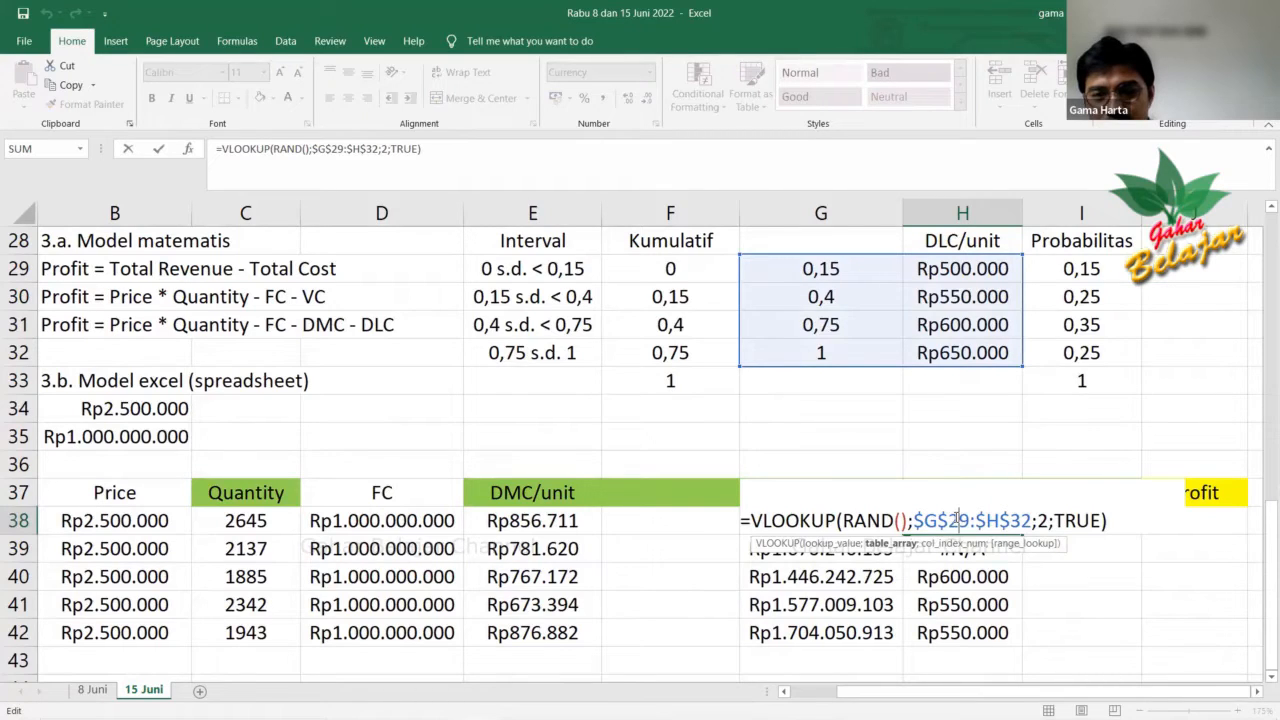
{"action": "key", "text": "Return"}
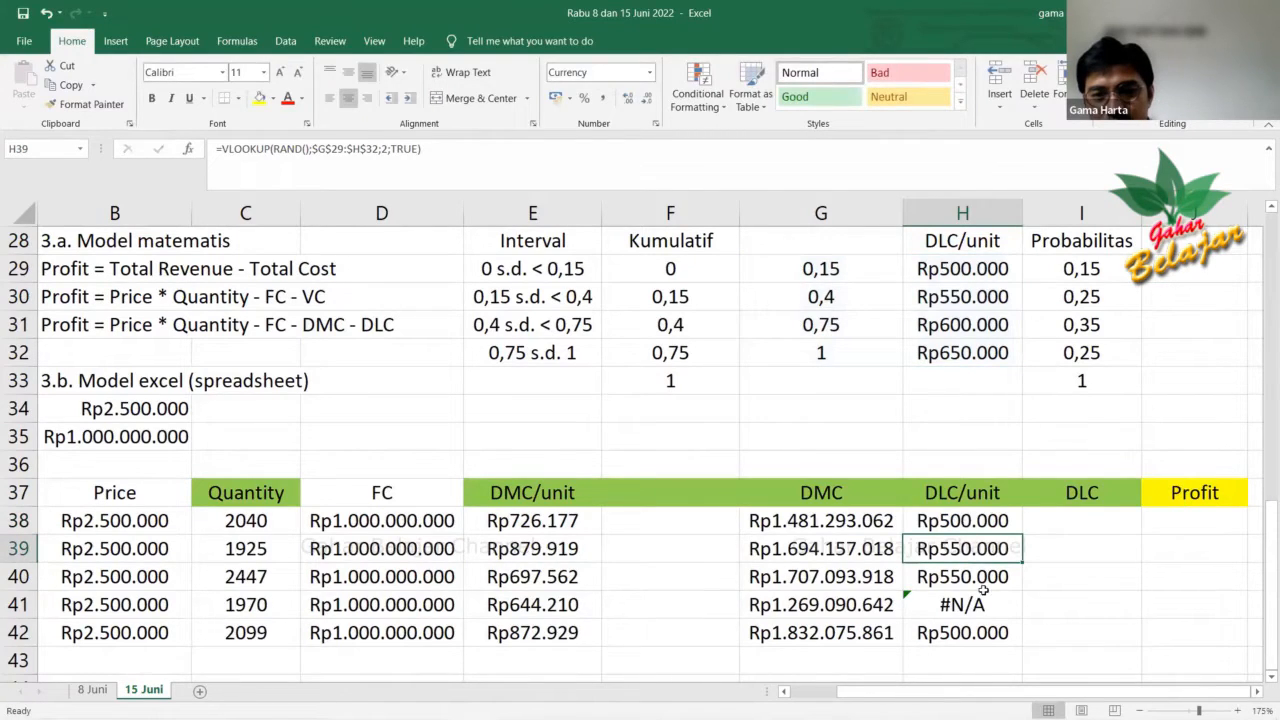
Copy the VLOOKUP formula from H38 down through H42 again.
{"action": "left_click", "coordinate": [985, 586]}
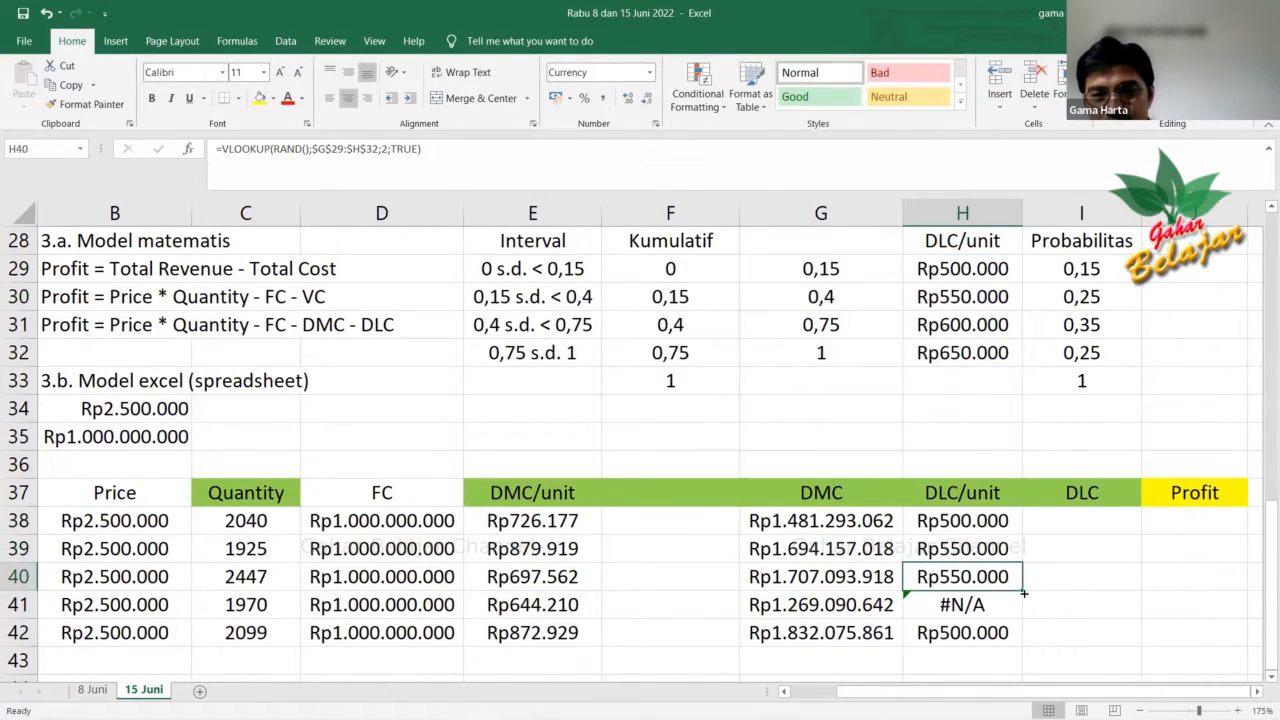
{"action": "left_click", "coordinate": [983, 526]}
{"action": "left_click_drag", "start_coordinate": [1020, 536], "coordinate": [1022, 646]}
{"action": "left_click", "coordinate": [1054, 562]}
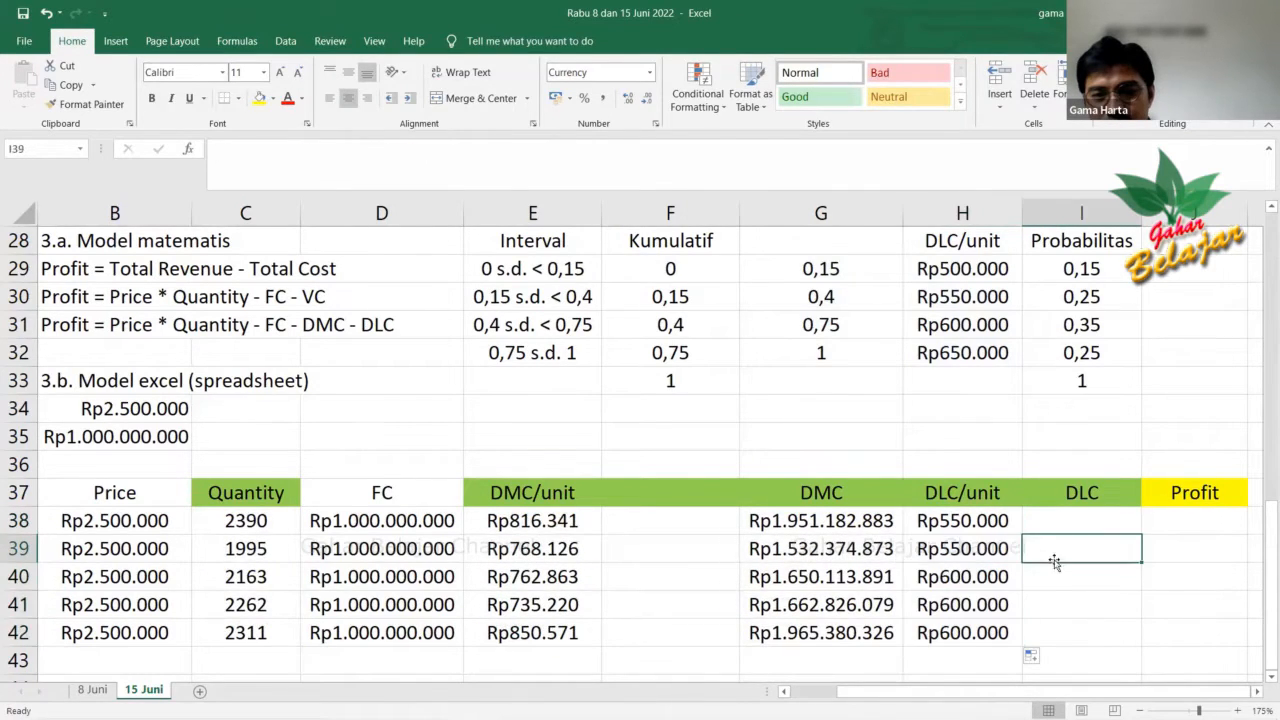
Recalculate the sheet a few times to check the simulated DLC/unit values in H38:H42.
{"action": "left_click", "coordinate": [993, 522]}
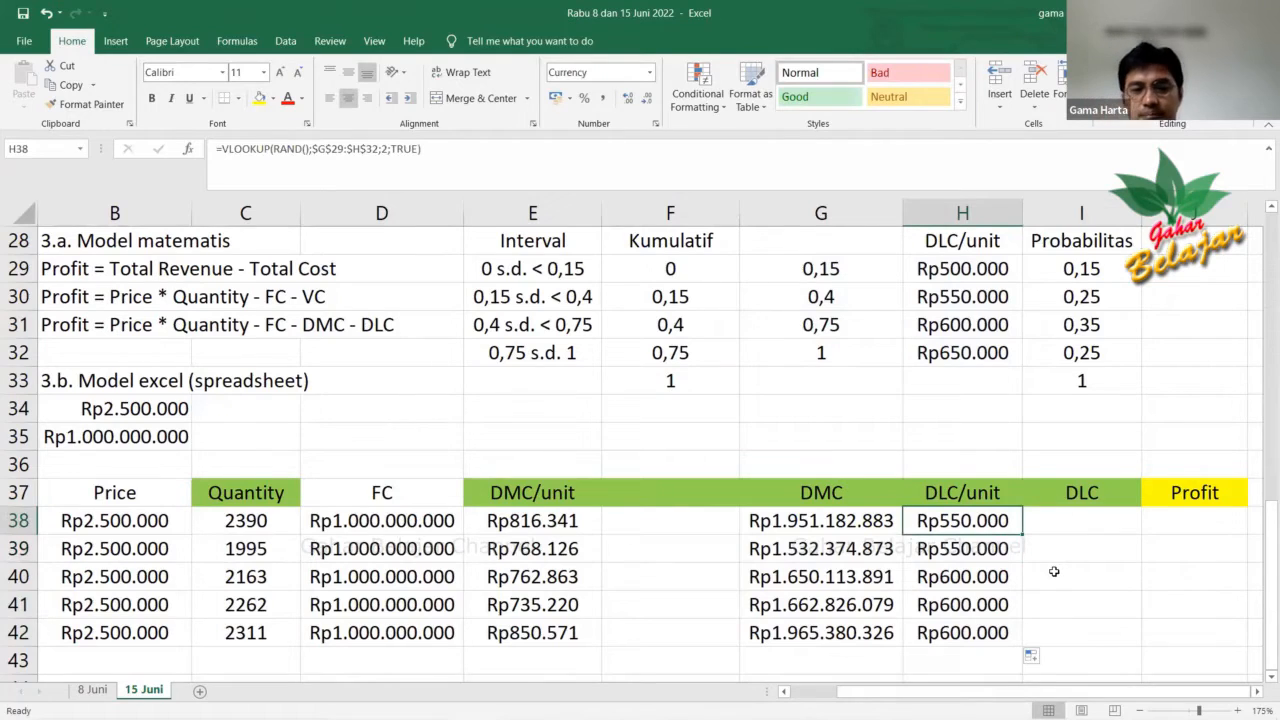
{"action": "key", "text": "F9"}
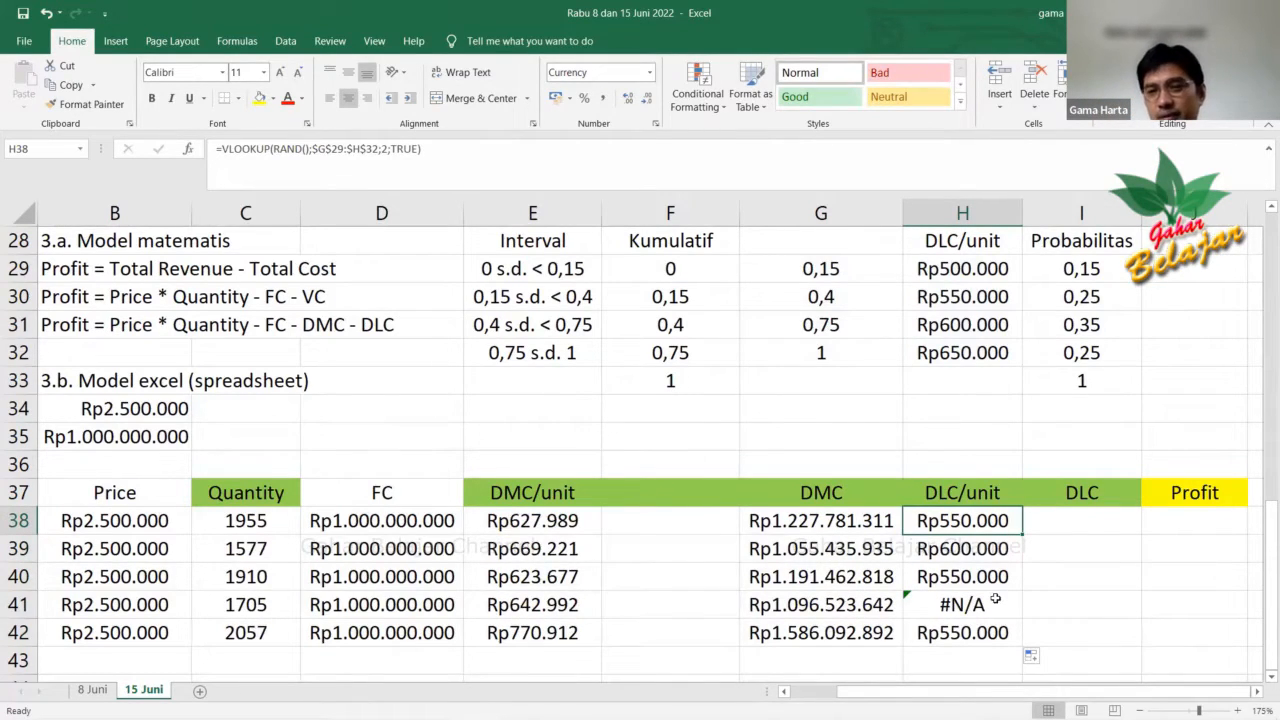
{"action": "key", "text": "F9"}
{"action": "key", "text": "F9"}
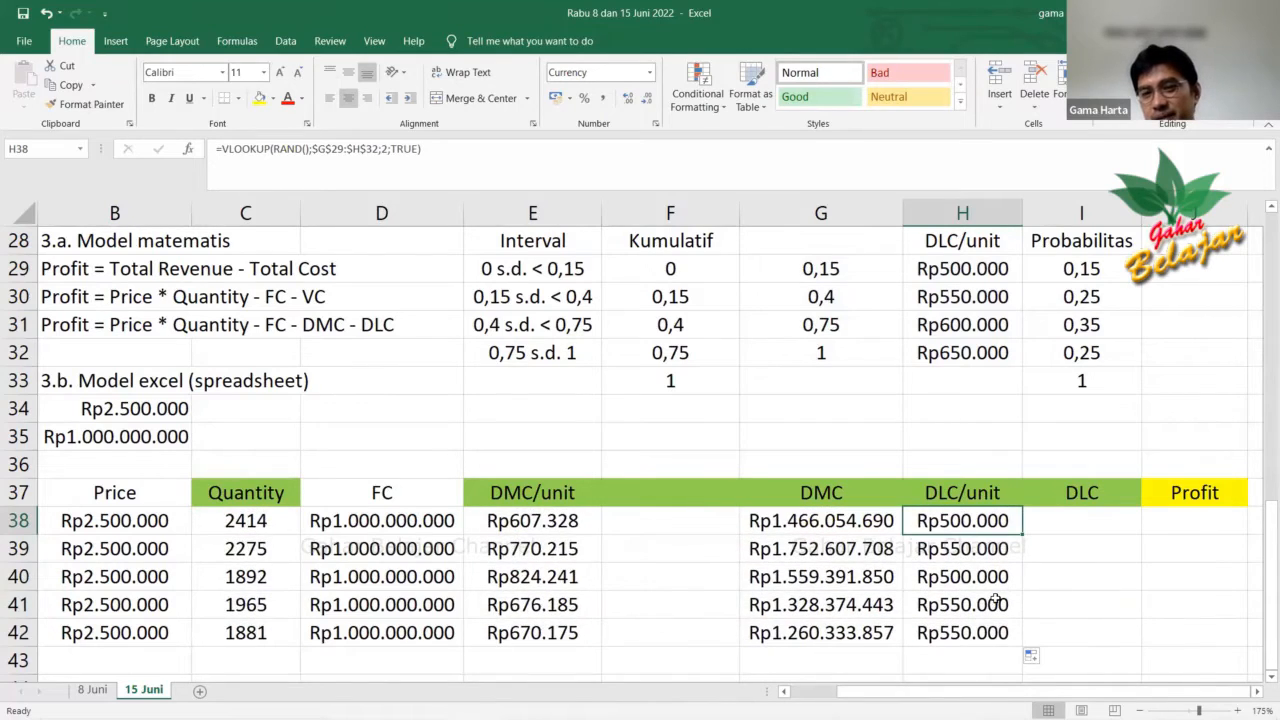
Review the lookup table in G29:H32, and repeatedly recalculate the sheet to compare the drawn DLC/unit values with it.
{"action": "left_click", "coordinate": [824, 266]}
{"action": "left_click_drag", "start_coordinate": [824, 266], "coordinate": [914, 334]}
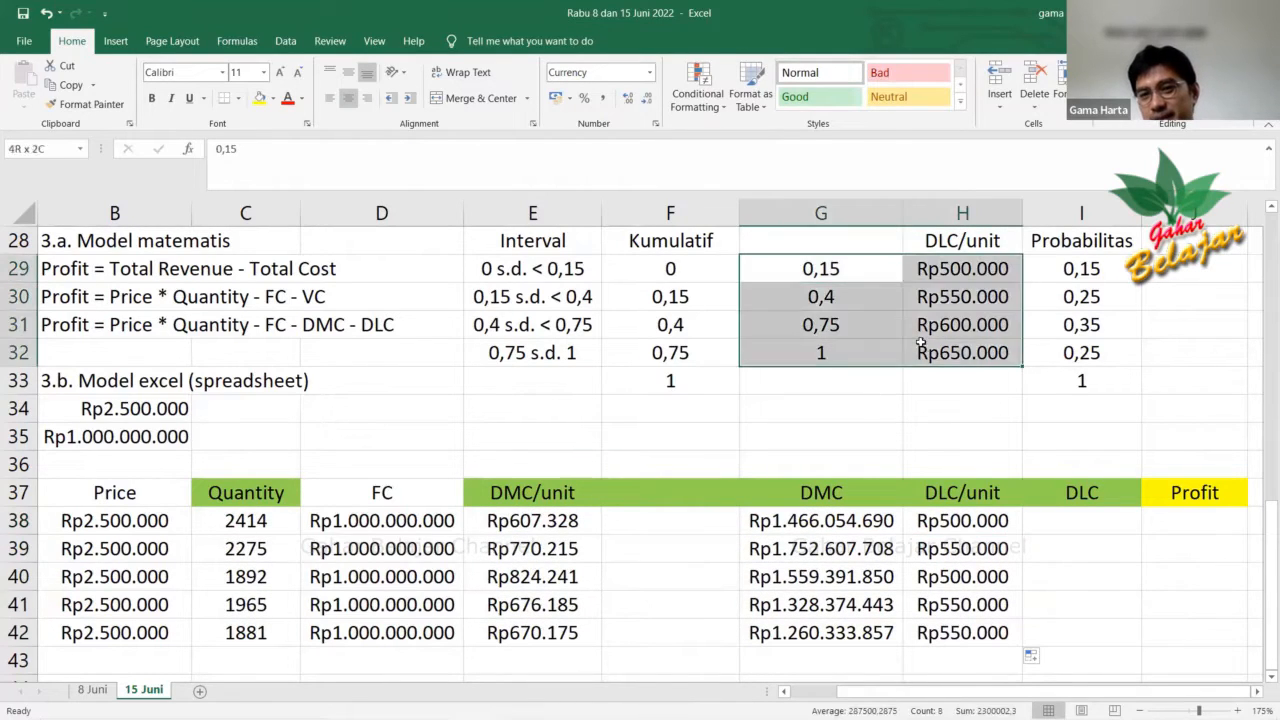
{"action": "left_click", "coordinate": [966, 546]}
{"action": "left_click", "coordinate": [966, 524]}
{"action": "key", "text": "F9"}
{"action": "key", "text": "F9"}
{"action": "key", "text": "F9"}
{"action": "key", "text": "F9"}
{"action": "key", "text": "F9"}
{"action": "key", "text": "F9"}
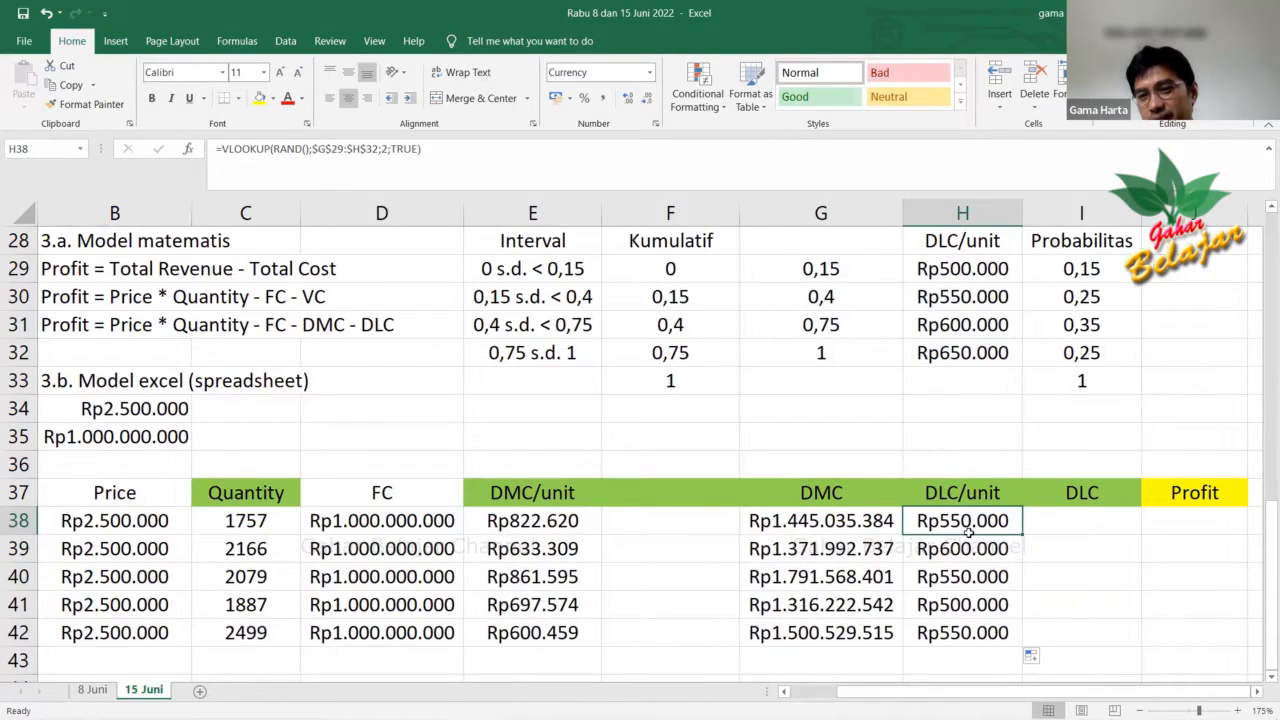
{"action": "key", "text": "F9"}
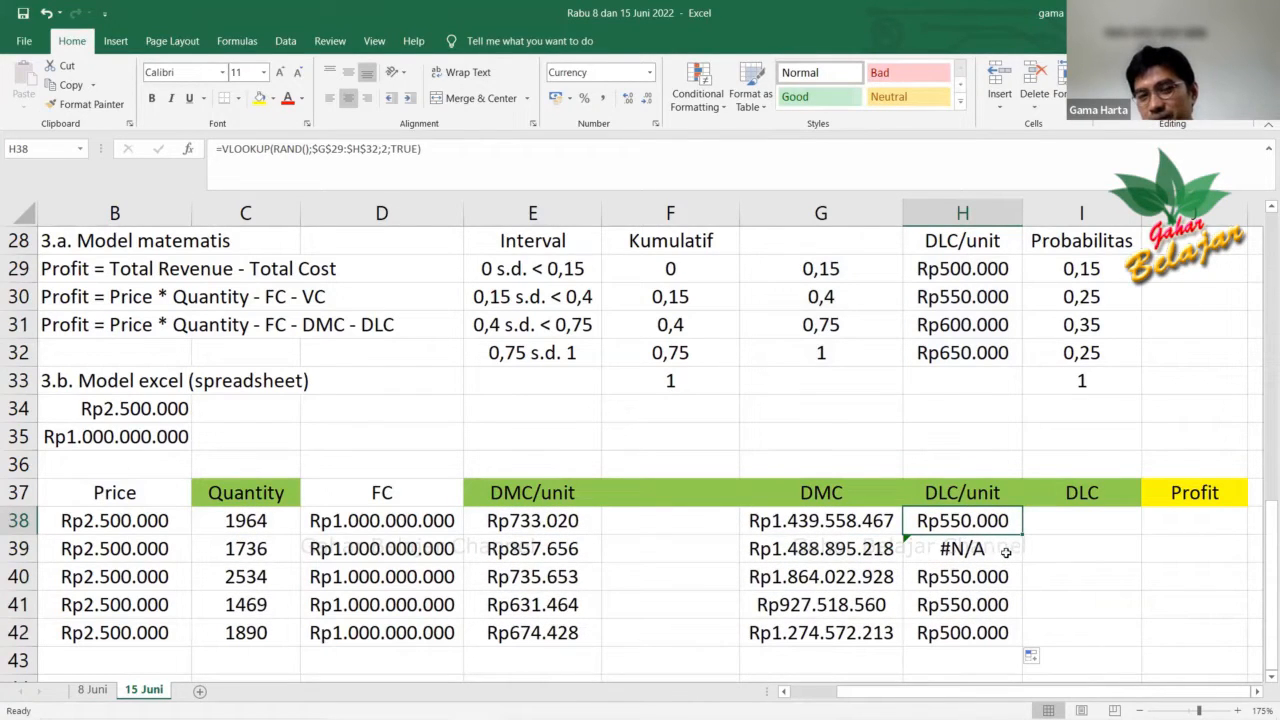
{"action": "key", "text": "F9"}
{"action": "key", "text": "F9"}
{"action": "key", "text": "F9"}
{"action": "key", "text": "F9"}
{"action": "key", "text": "F9"}
{"action": "key", "text": "F9"}
{"action": "key", "text": "F9"}
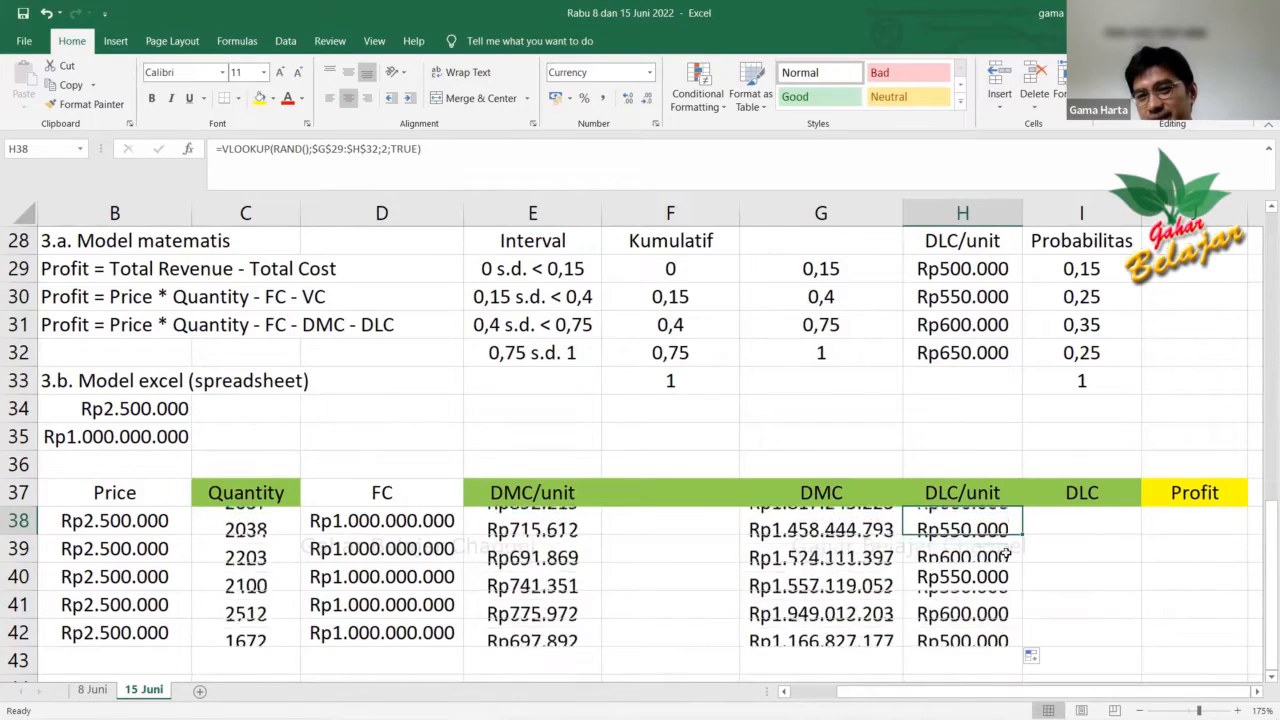
{"action": "key", "text": "F9"}
Examine the last lookup row, G32:H32, with its cumulative formula and DLC/unit value.
{"action": "left_click", "coordinate": [918, 358]}
{"action": "left_click", "coordinate": [890, 358]}
{"action": "left_click", "coordinate": [932, 364]}
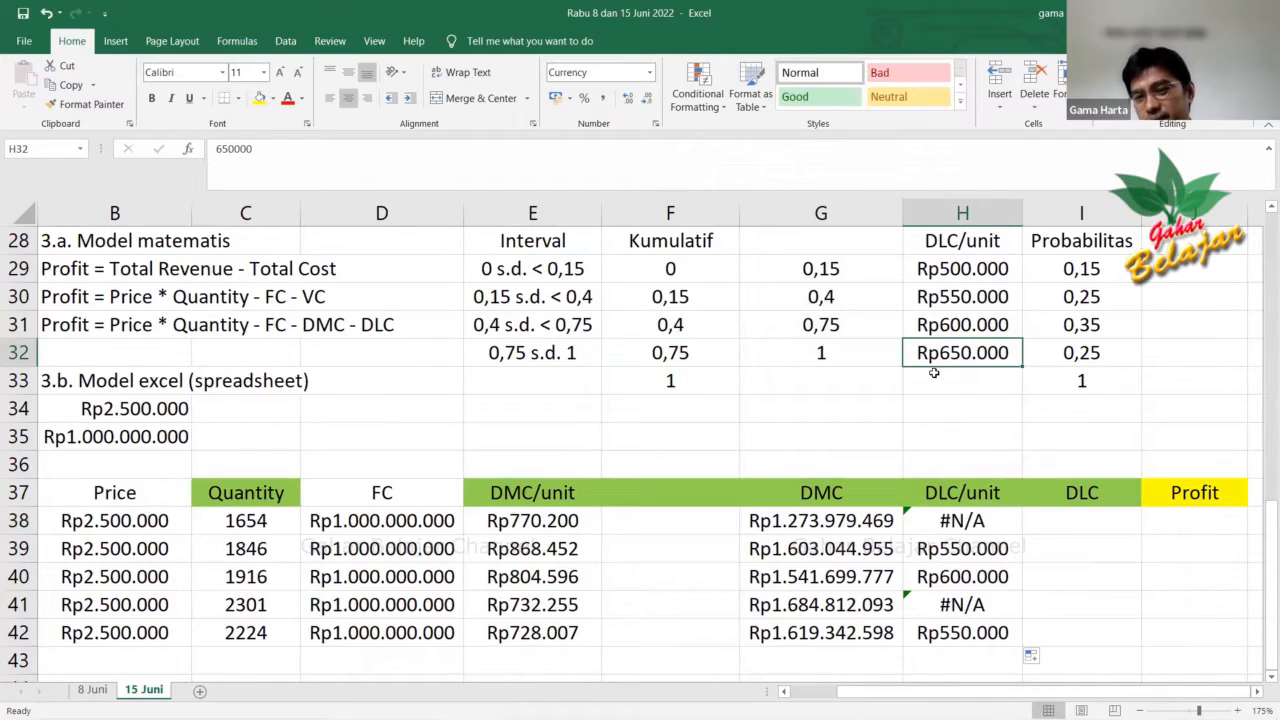
{"action": "left_click", "coordinate": [819, 353]}
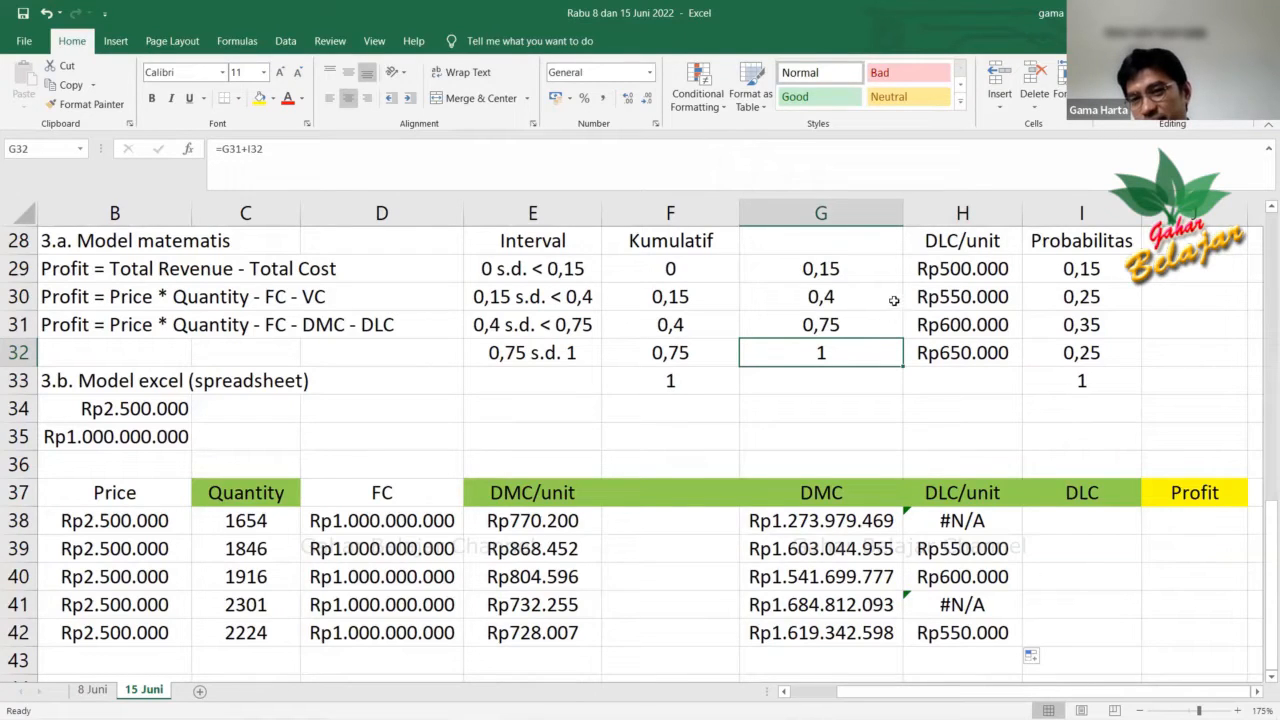
Highlight G29:H31 and recalculate the sheet many times to check which of the DLC/unit values are drawn.
{"action": "left_click_drag", "start_coordinate": [862, 269], "coordinate": [978, 330]}
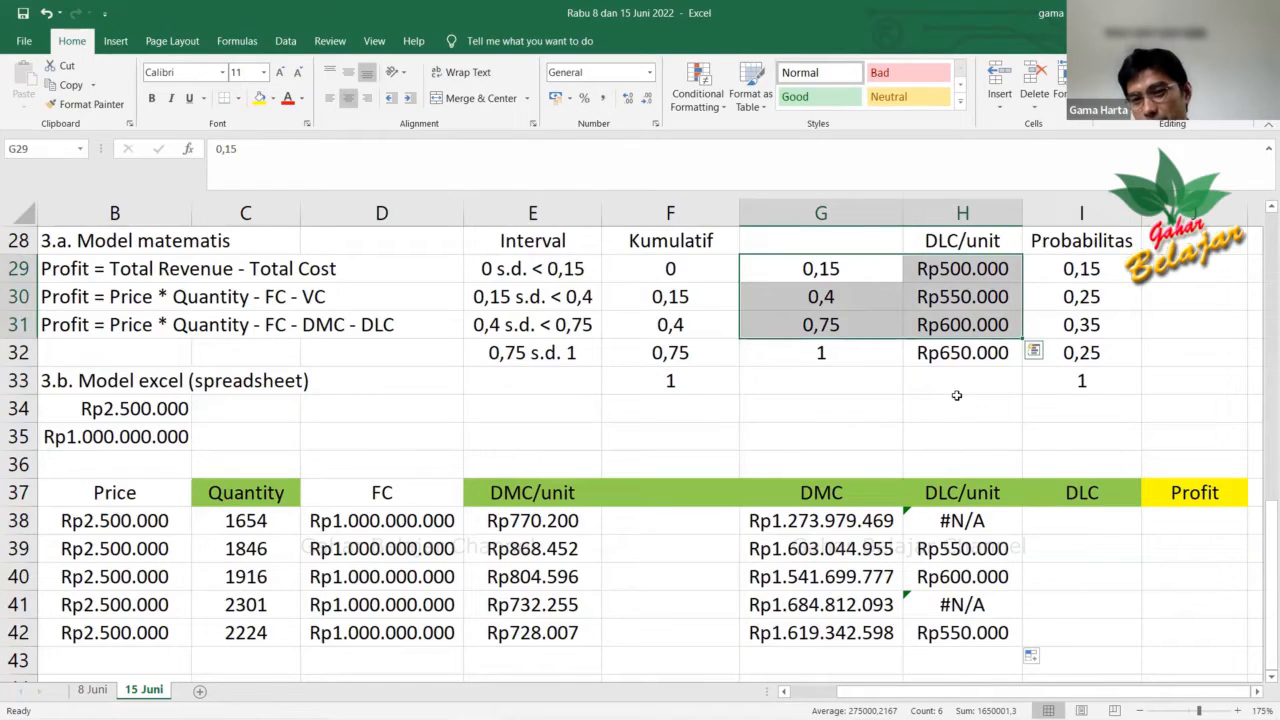
{"action": "key", "text": "F9"}
{"action": "key", "text": "F9"}
{"action": "key", "text": "F9"}
{"action": "key", "text": "F9"}
{"action": "key", "text": "F9"}
{"action": "key", "text": "F9"}
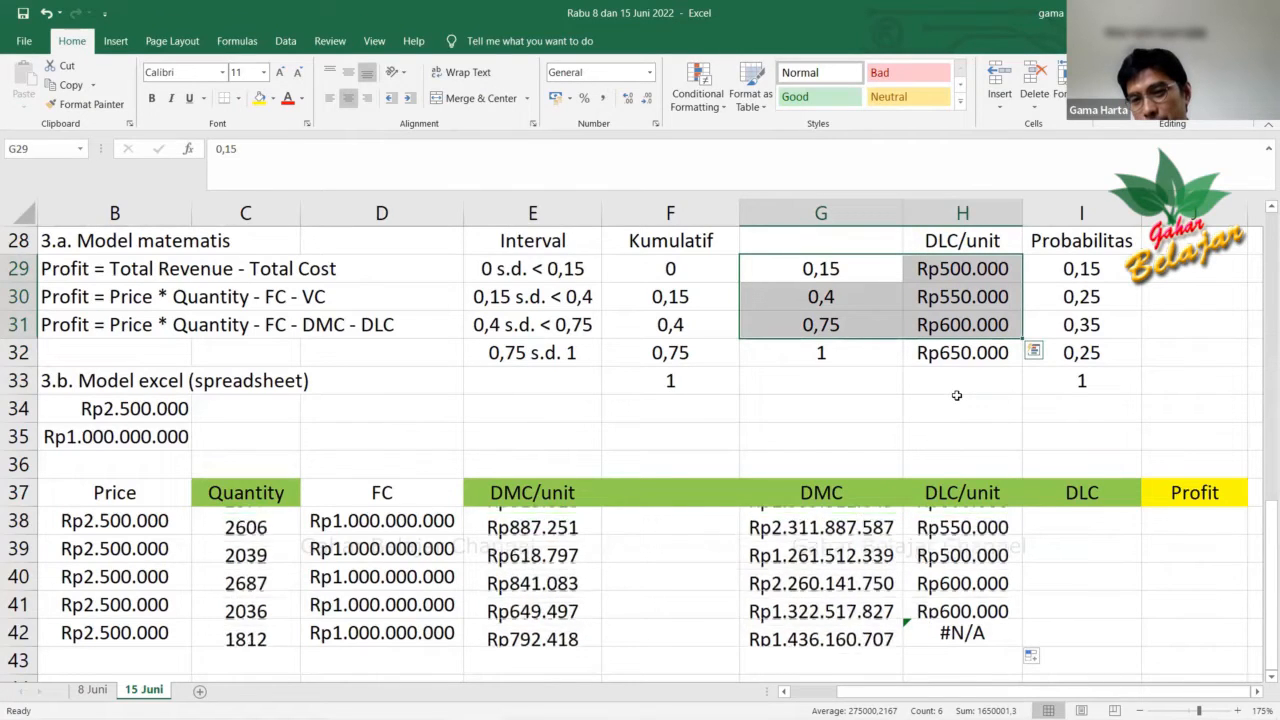
{"action": "key", "text": "F9"}
{"action": "key", "text": "F9"}
{"action": "key", "text": "F9"}
{"action": "key", "text": "F9"}
{"action": "key", "text": "F9"}
{"action": "key", "text": "F9"}
{"action": "key", "text": "F9"}
{"action": "key", "text": "F9"}
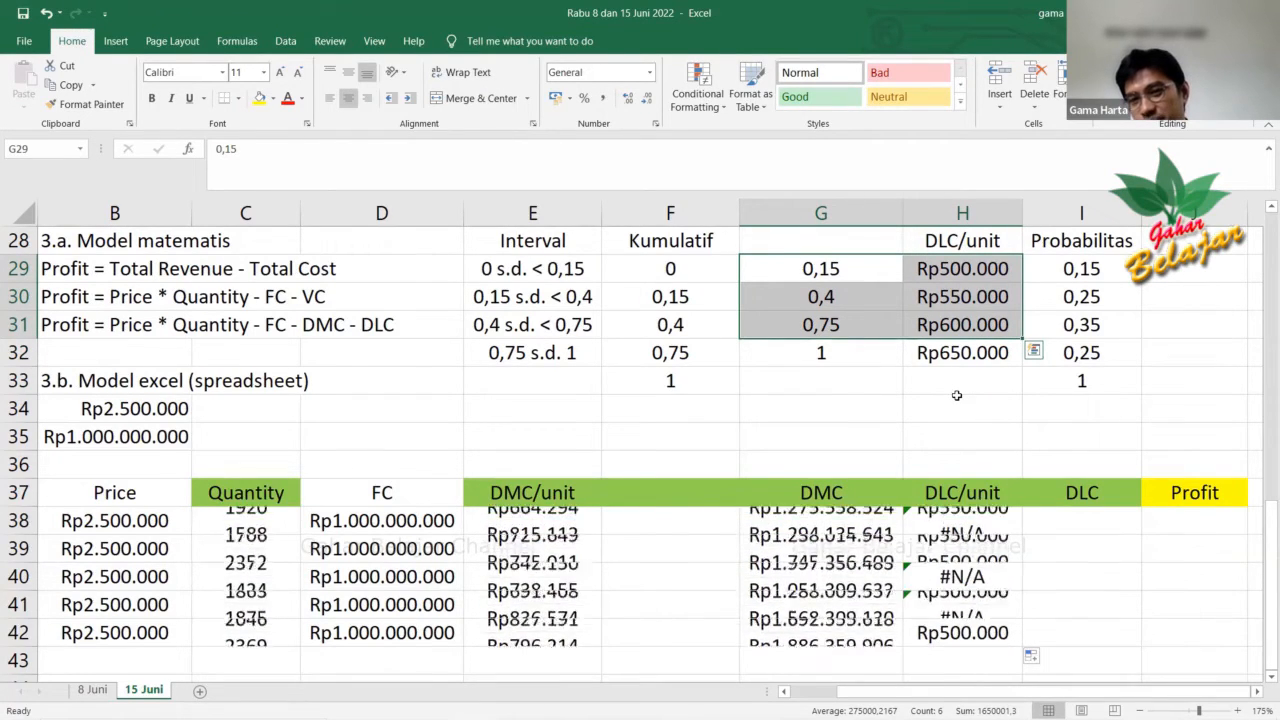
{"action": "key", "text": "F9"}
{"action": "key", "text": "F9"}
{"action": "key", "text": "F9"}
{"action": "key", "text": "F9"}
{"action": "key", "text": "F9"}
{"action": "key", "text": "F9"}
{"action": "key", "text": "F9"}
{"action": "key", "text": "F9"}
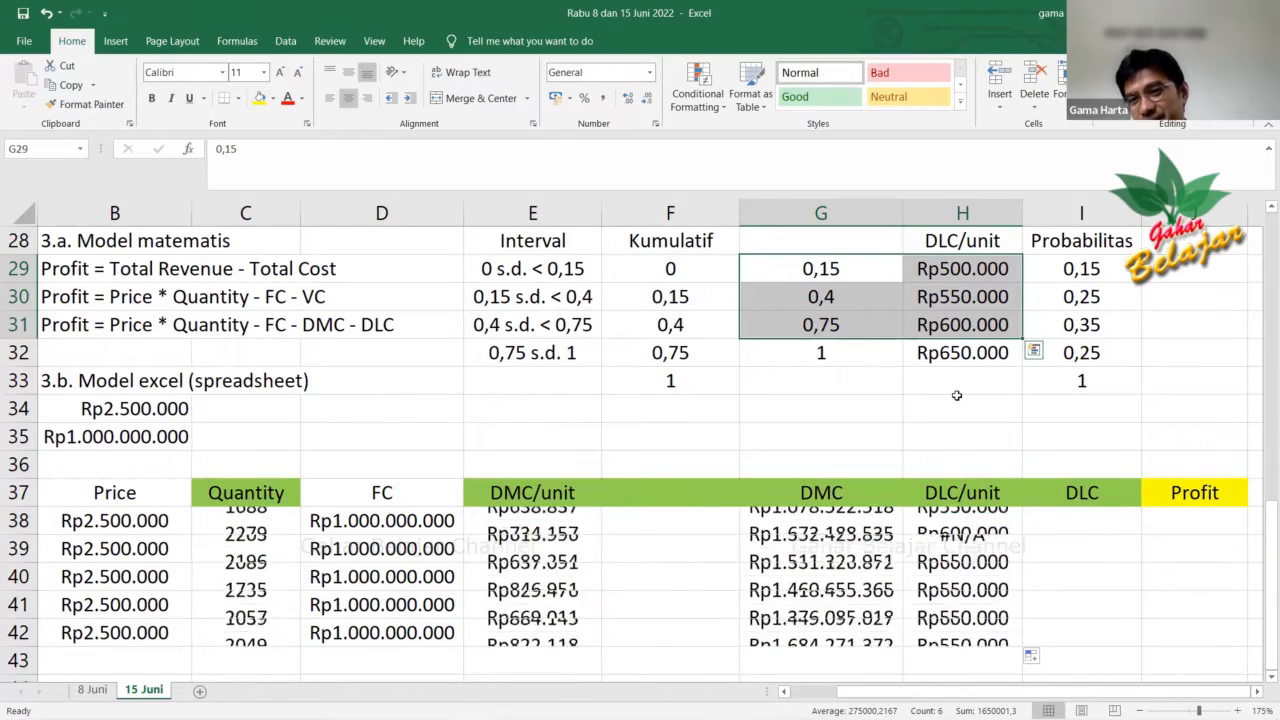
{"action": "key", "text": "F9"}
{"action": "key", "text": "F9"}
{"action": "key", "text": "F9"}
{"action": "key", "text": "F9"}
{"action": "key", "text": "F9"}
{"action": "key", "text": "F9"}
{"action": "key", "text": "F9"}
{"action": "key", "text": "F9"}
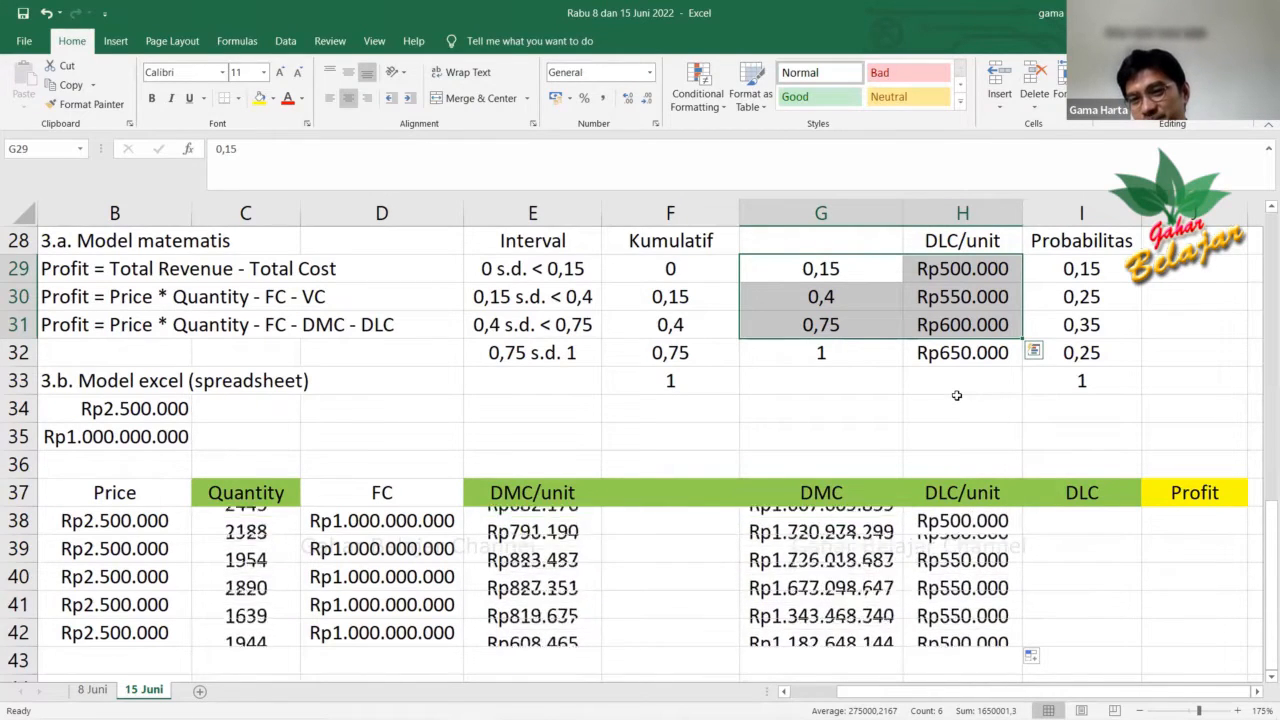
Keep recalculating the sheet to compare the drawn DLC/unit values with the lookup table, and check the cumulative formula in G32.
{"action": "key", "text": "F9"}
{"action": "key", "text": "F9"}
{"action": "key", "text": "F9"}
{"action": "key", "text": "F9"}
{"action": "key", "text": "F9"}
{"action": "key", "text": "F9"}
{"action": "key", "text": "F9"}
{"action": "key", "text": "F9"}
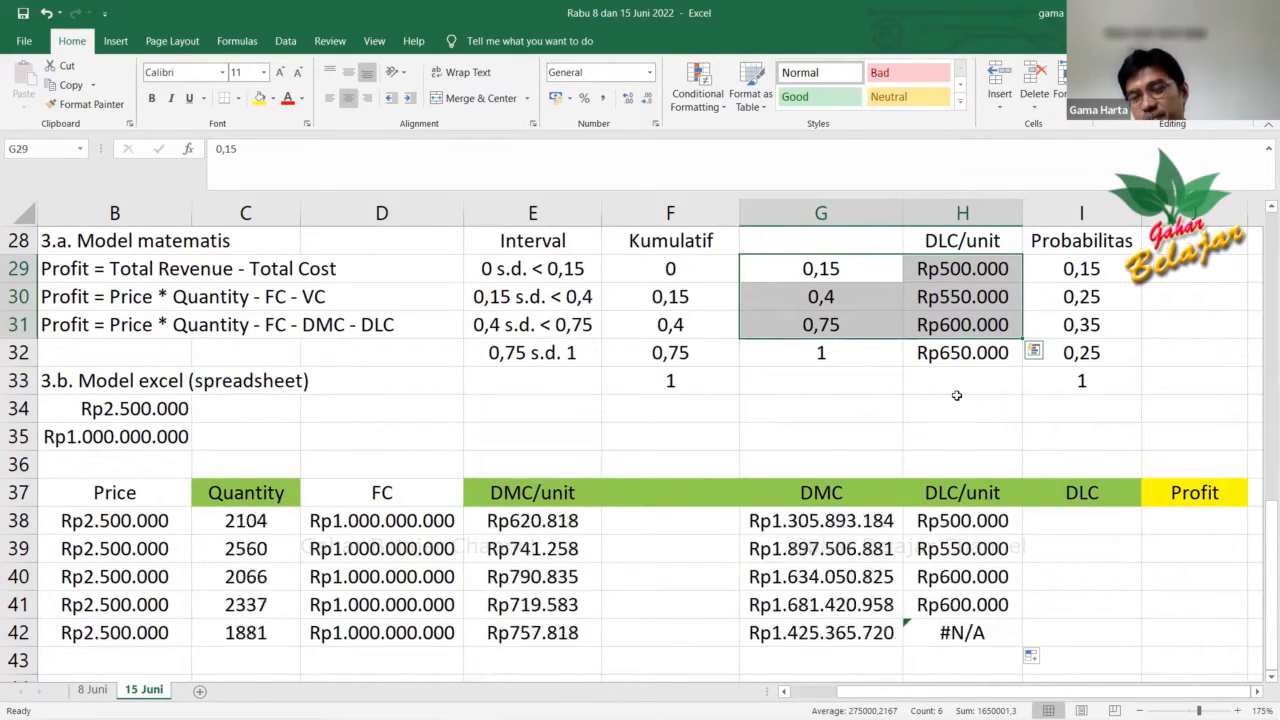
{"action": "key", "text": "F9"}
{"action": "key", "text": "F9"}
{"action": "key", "text": "F9"}
{"action": "key", "text": "F9"}
{"action": "key", "text": "F9"}
{"action": "key", "text": "F9"}
{"action": "key", "text": "F9"}
{"action": "key", "text": "F9"}
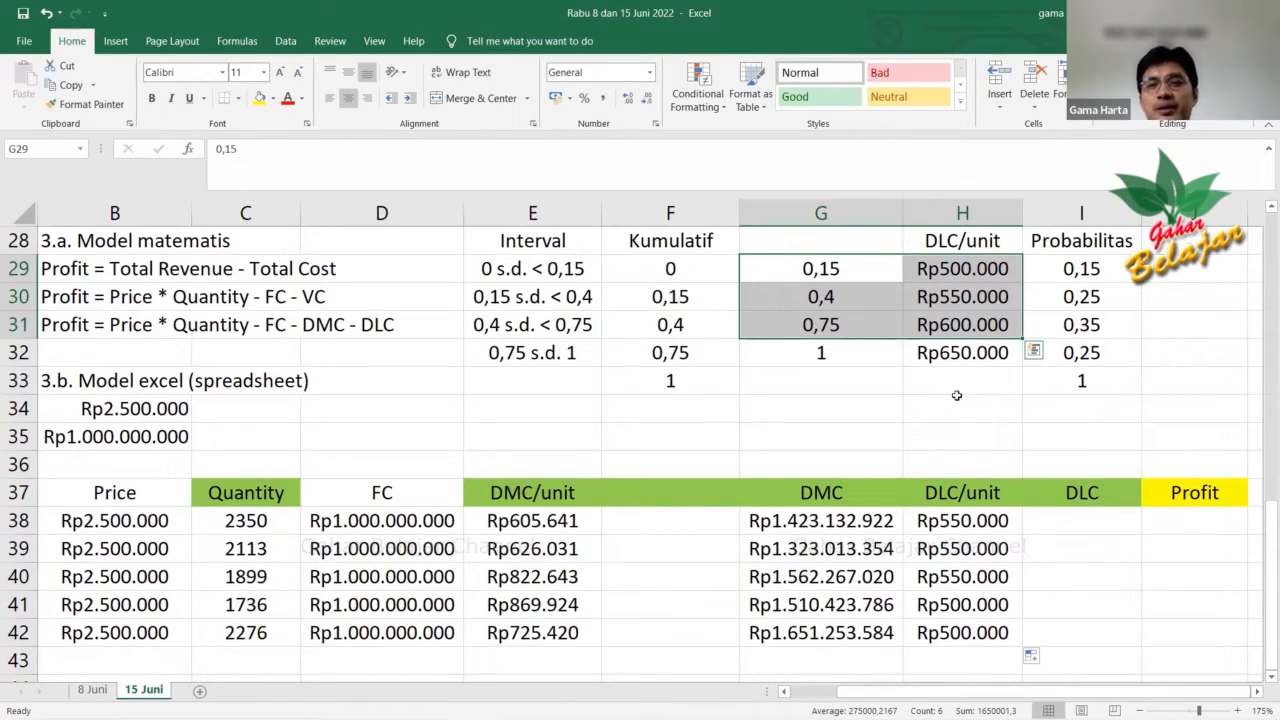
{"action": "key", "text": "F9"}
{"action": "key", "text": "F9"}
{"action": "key", "text": "F9"}
{"action": "key", "text": "F9"}
{"action": "key", "text": "F9"}
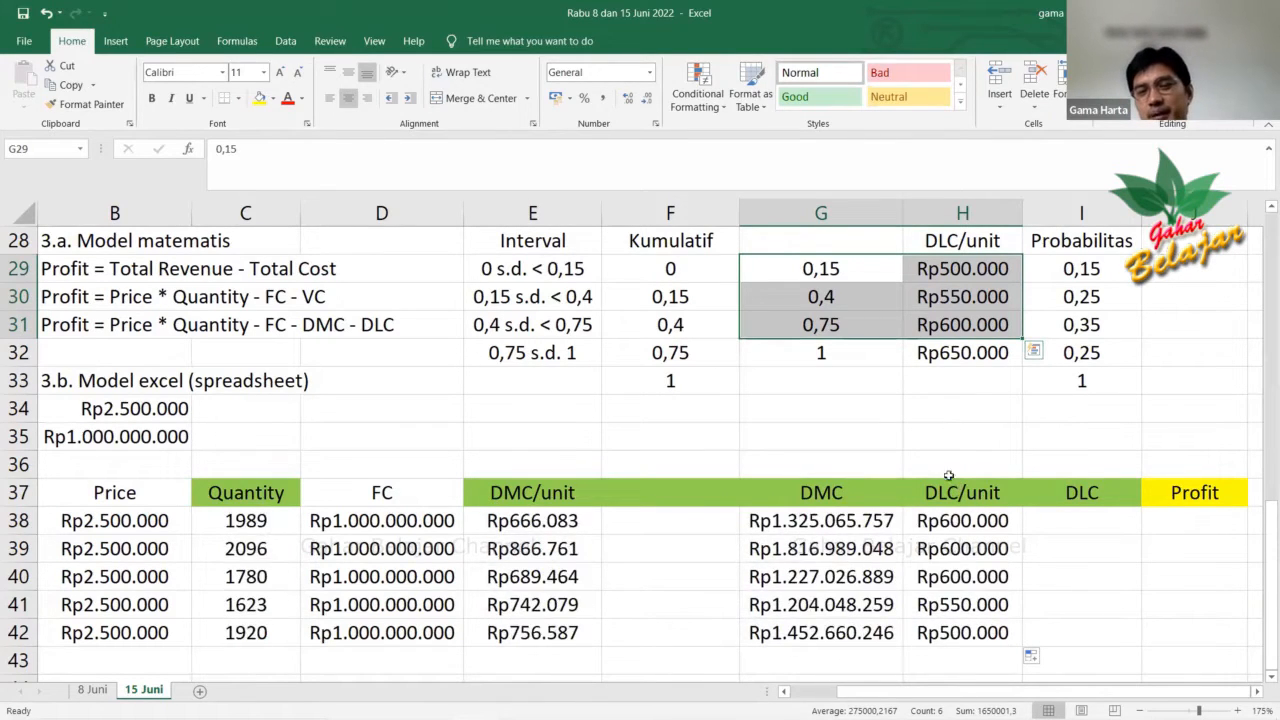
{"action": "left_click", "coordinate": [818, 353]}
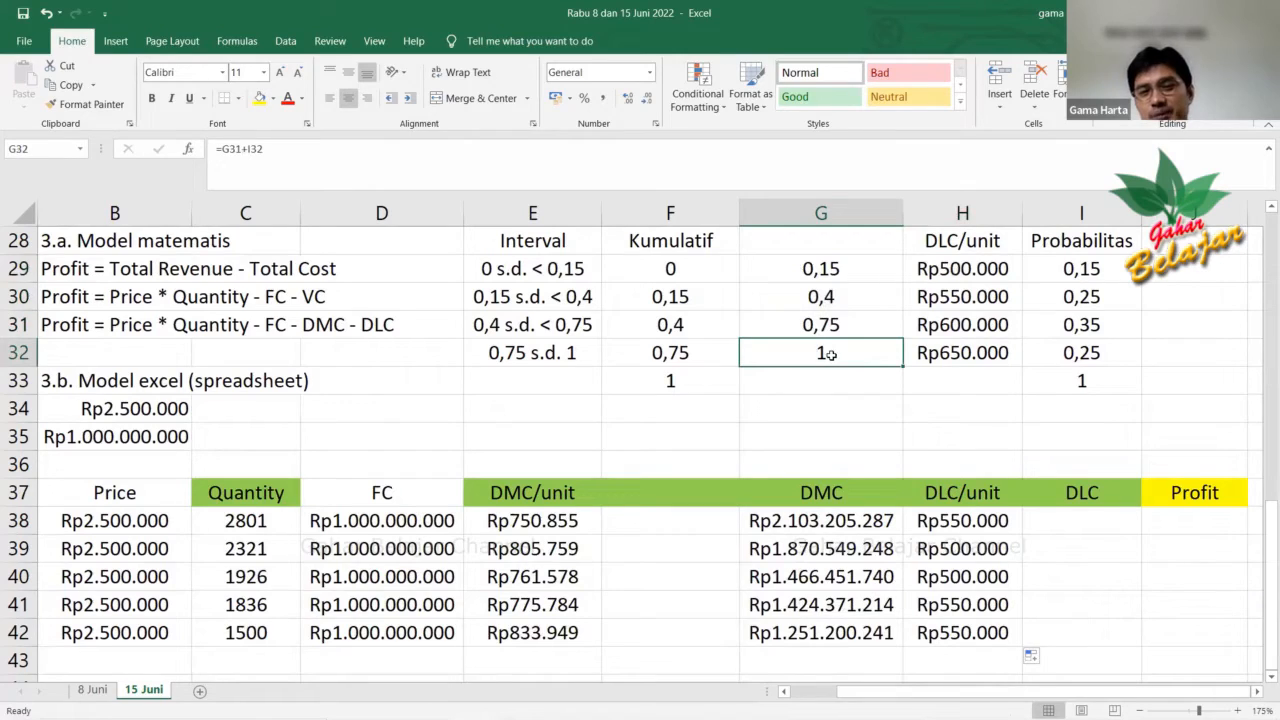
{"action": "left_click", "coordinate": [871, 402]}
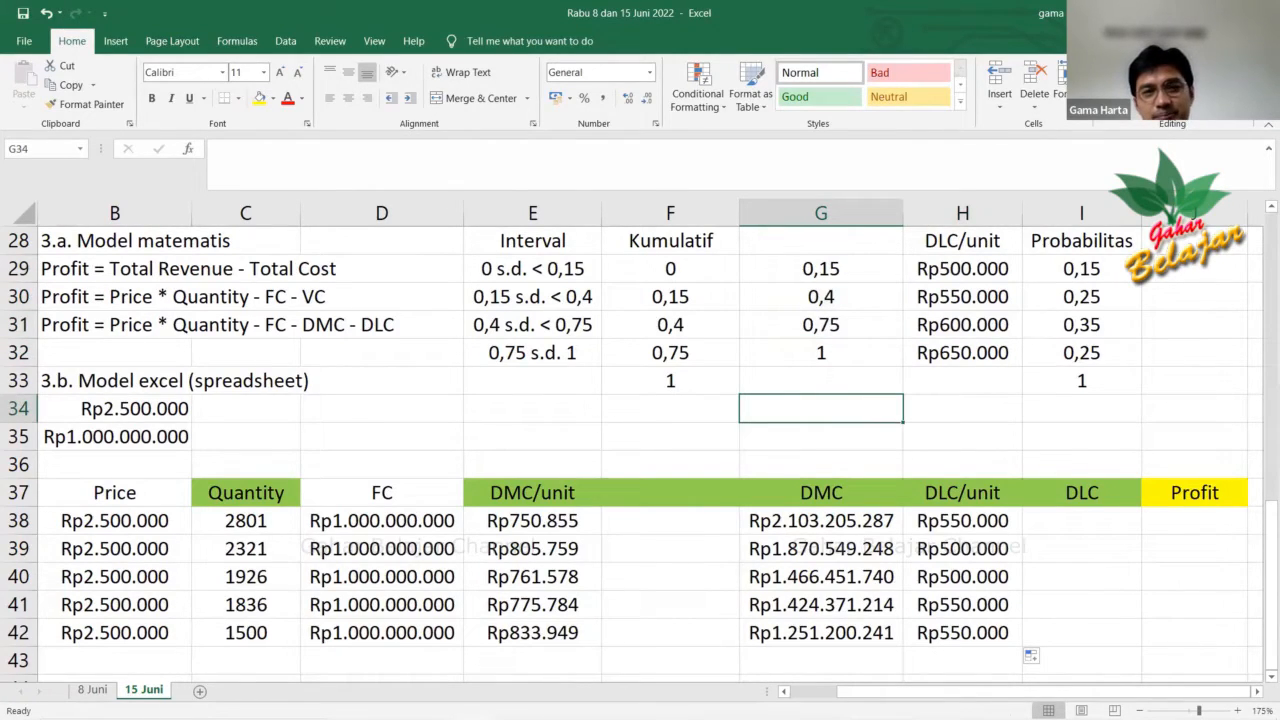
Undo the lookup range edits, the moved Kumulatif values and the inserted column to restore the original table layout.
{"action": "left_click", "coordinate": [46, 13]}
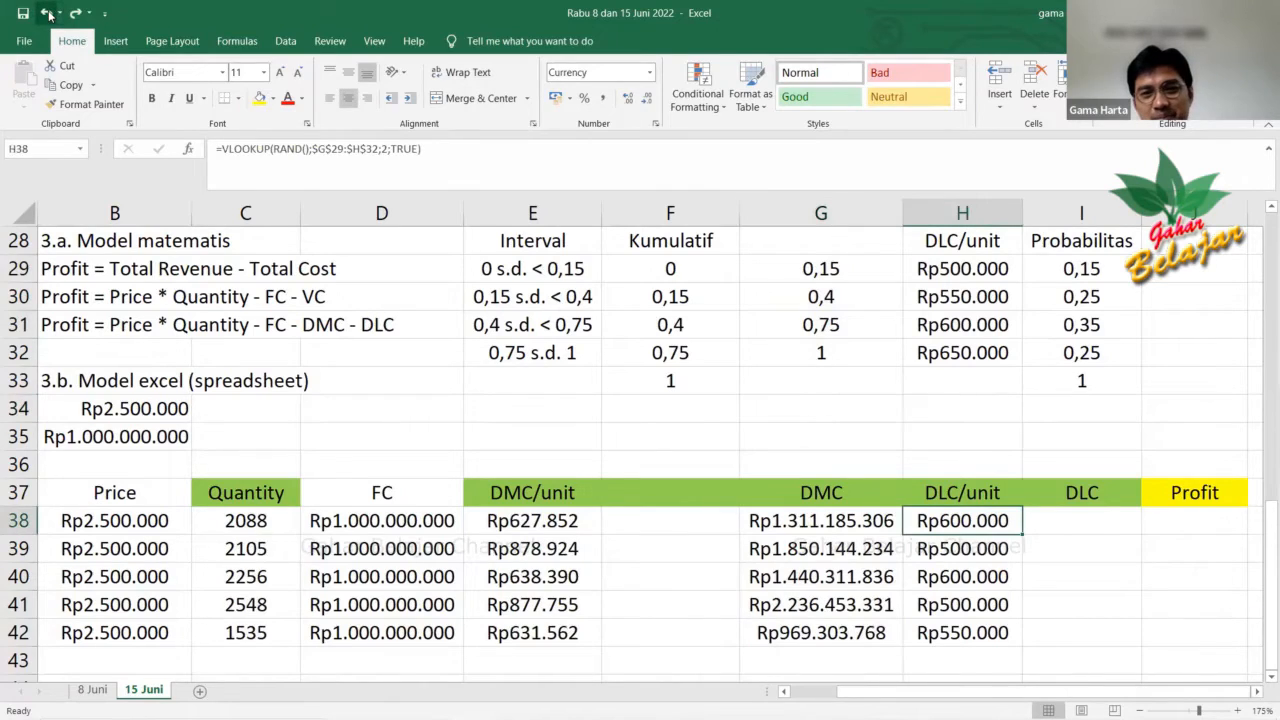
{"action": "left_click", "coordinate": [46, 13]}
{"action": "left_click", "coordinate": [46, 13]}
{"action": "left_click", "coordinate": [46, 13]}
{"action": "left_click", "coordinate": [46, 13]}
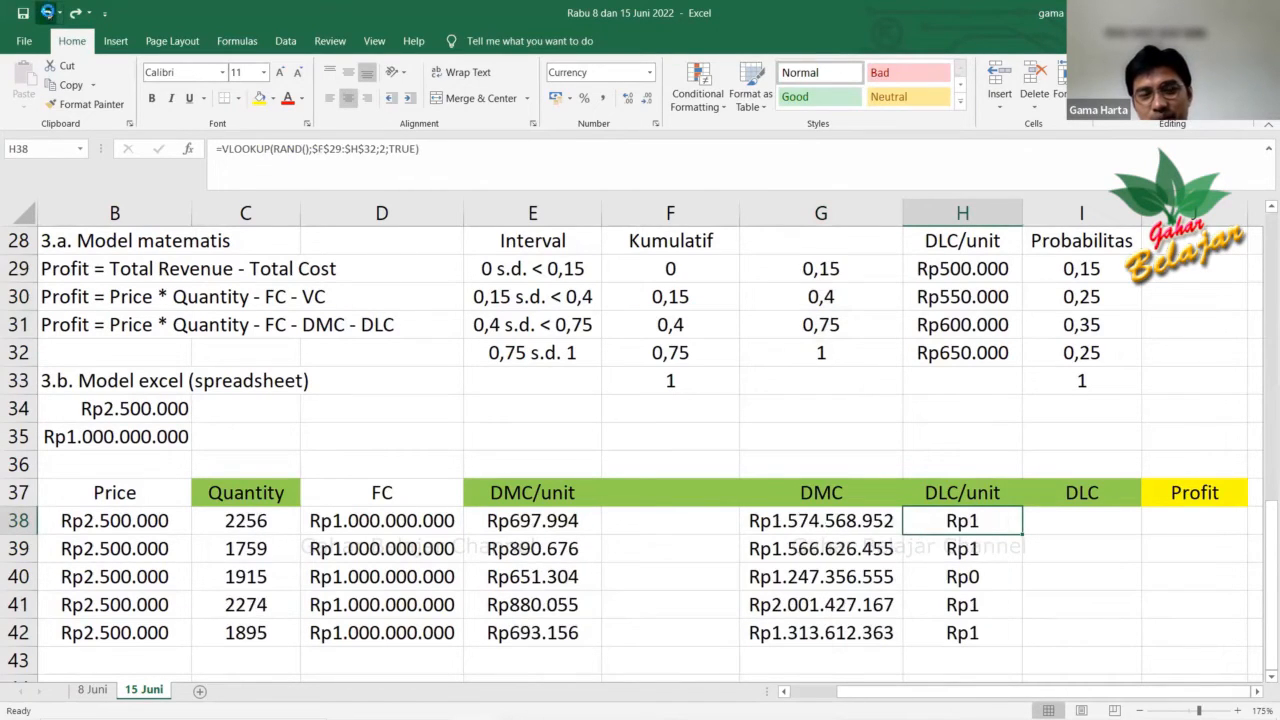
{"action": "left_click", "coordinate": [46, 13]}
{"action": "left_click", "coordinate": [46, 13]}
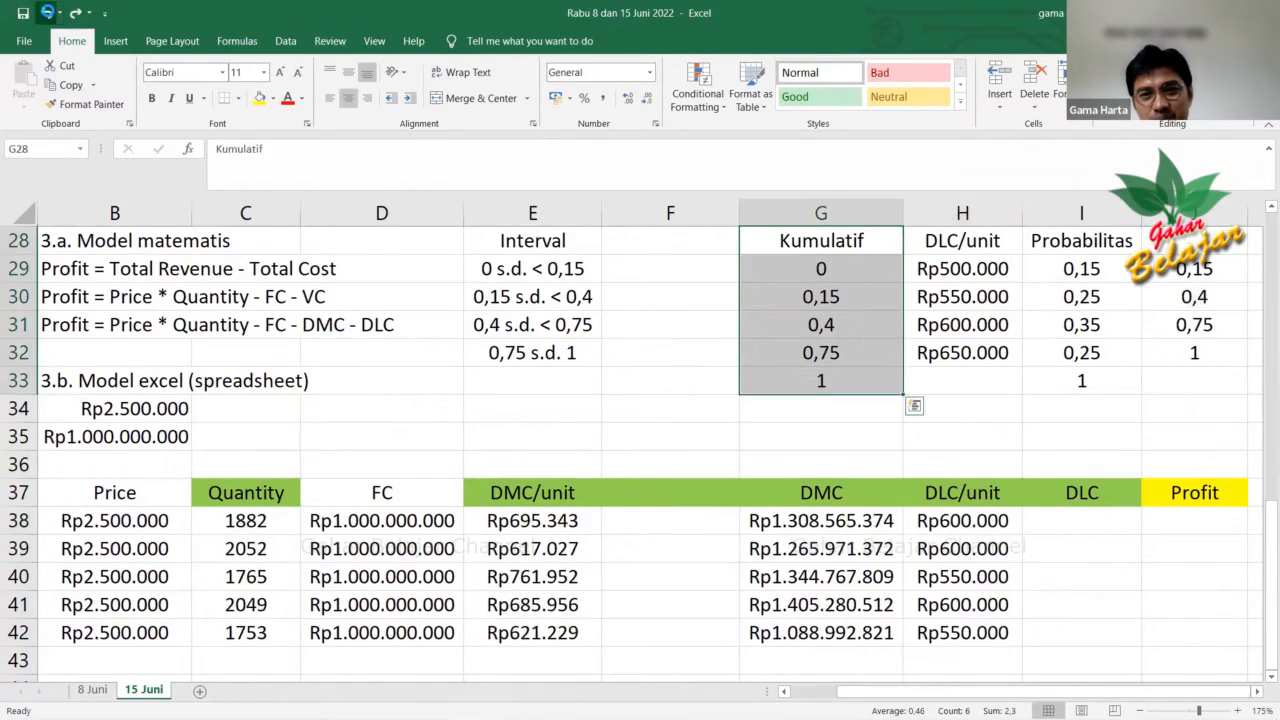
{"action": "left_click", "coordinate": [46, 13]}
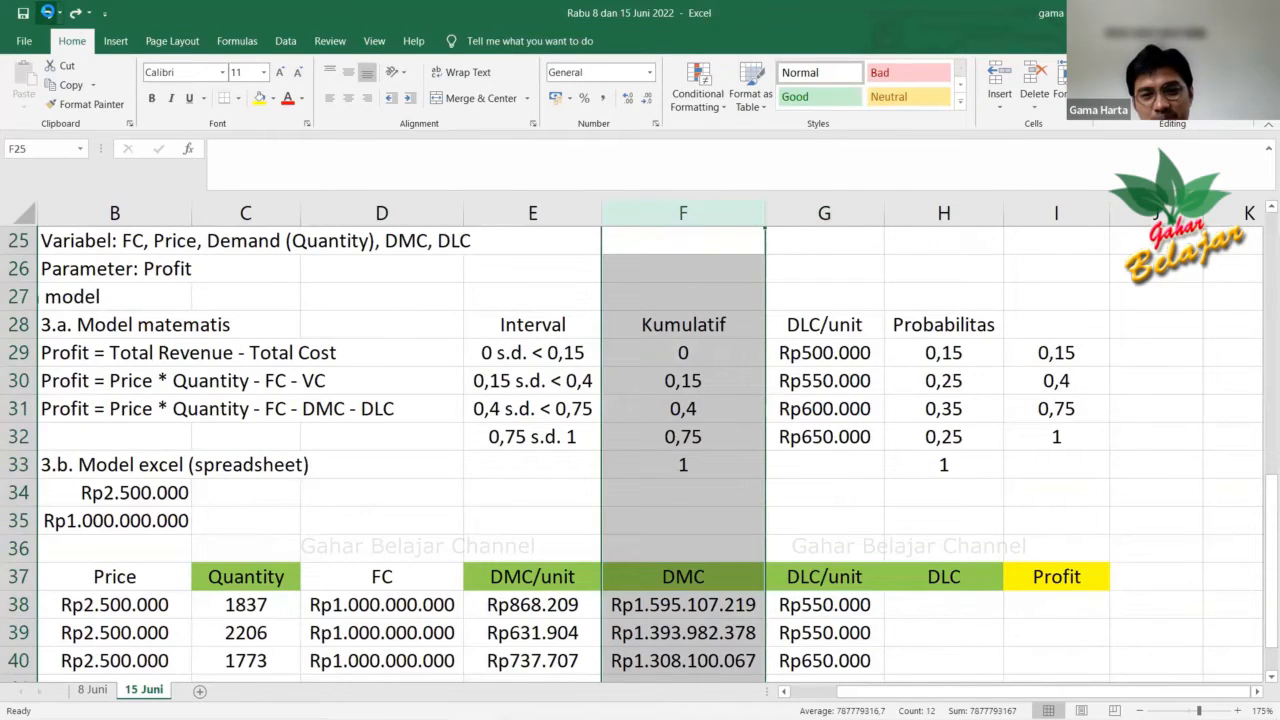
{"action": "left_click", "coordinate": [1023, 509]}
{"action": "left_click", "coordinate": [1012, 467]}
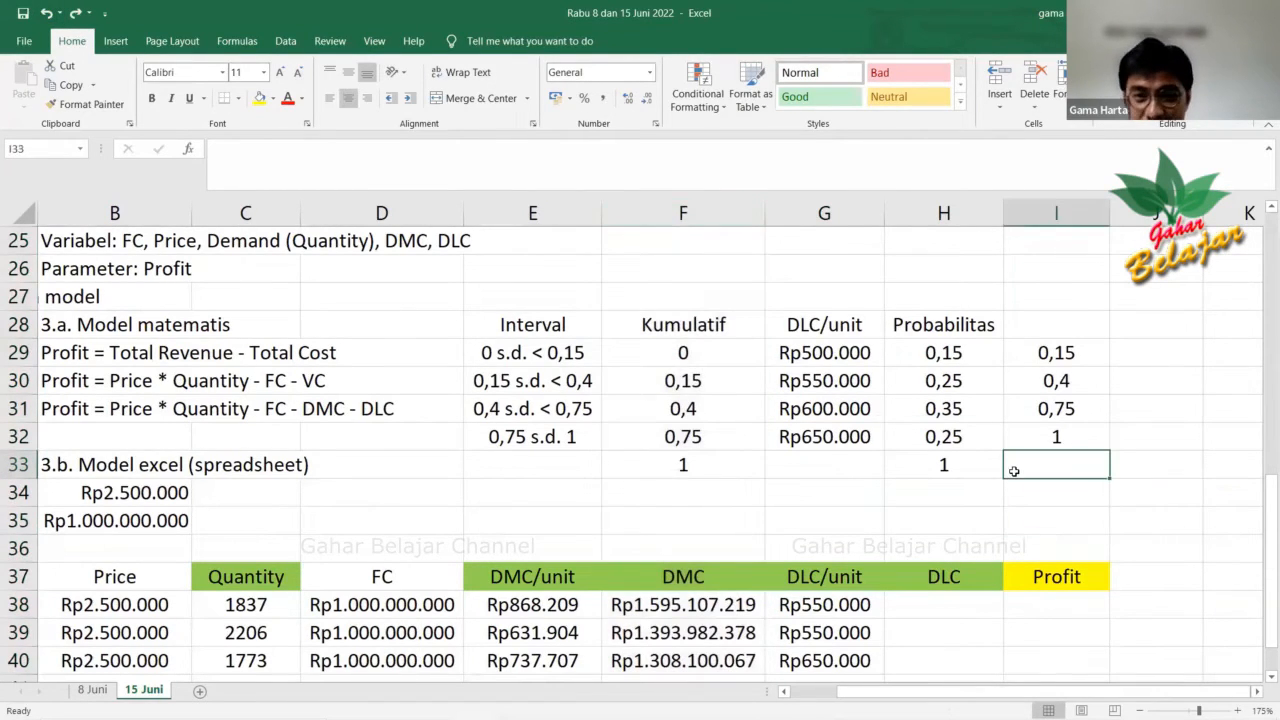
{"action": "scroll", "coordinate": [1013, 471], "scroll_direction": "down", "scroll_amount": 1}
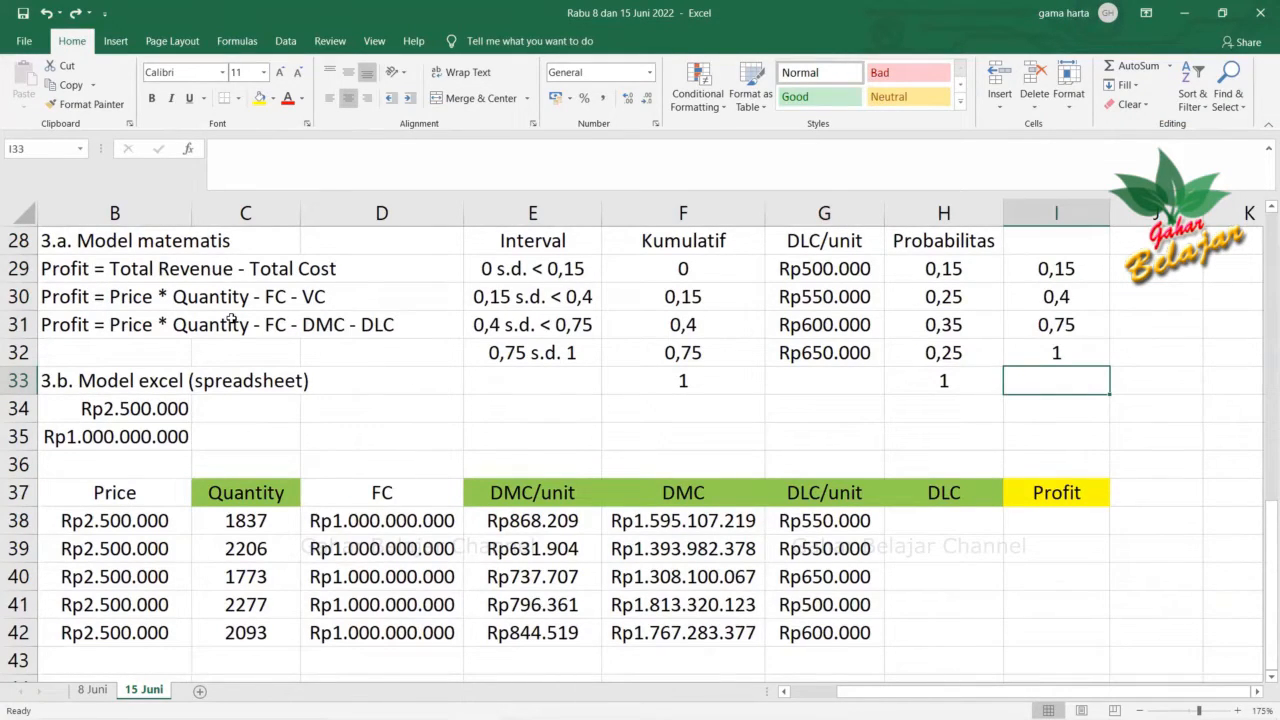
Examine the table range and column index of the VLOOKUP formula in G38.
{"action": "left_click", "coordinate": [843, 520]}
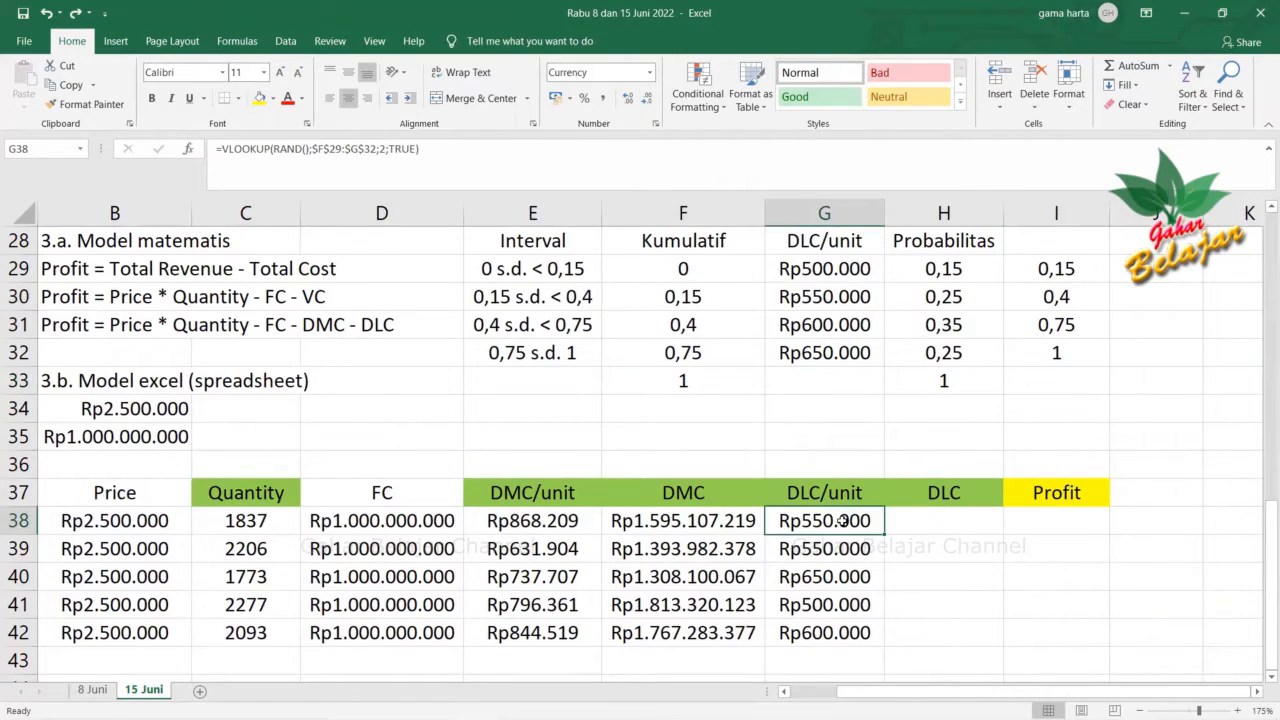
{"action": "double_click", "coordinate": [843, 520]}
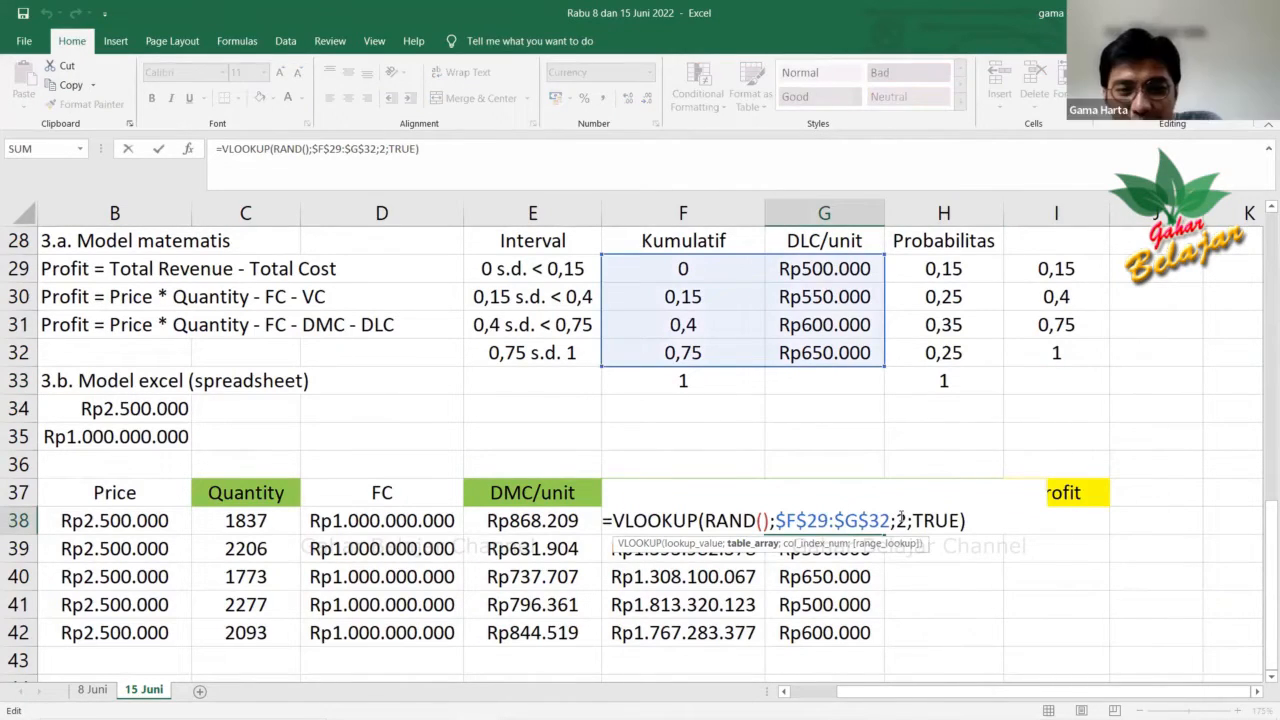
{"action": "double_click", "coordinate": [901, 520]}
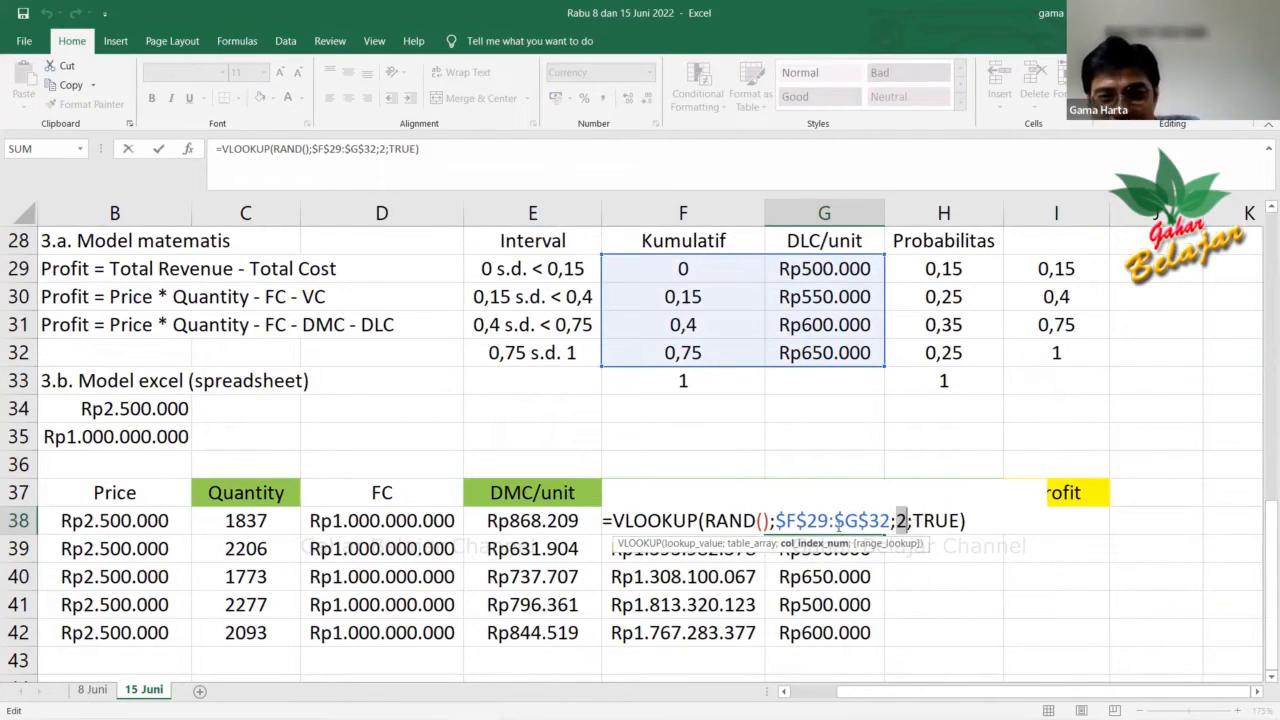
{"action": "key", "text": "ctrl+Return"}
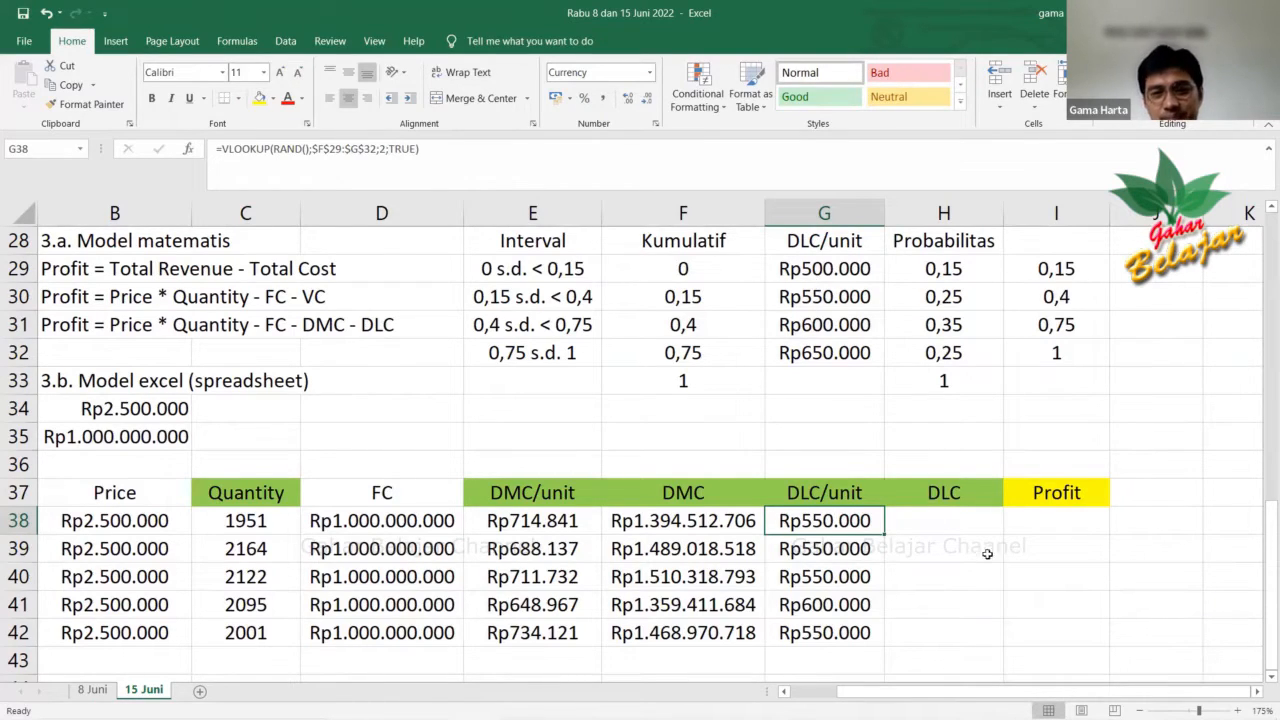
Review the DLC/unit results in G38:G42 and recalculate the sheet twice to compare them with the lookup table.
{"action": "left_click_drag", "start_coordinate": [985, 552], "coordinate": [986, 567]}
{"action": "left_click", "coordinate": [823, 267]}
{"action": "left_click", "coordinate": [864, 608]}
{"action": "left_click_drag", "start_coordinate": [824, 520], "coordinate": [824, 632]}
{"action": "left_click", "coordinate": [825, 521]}
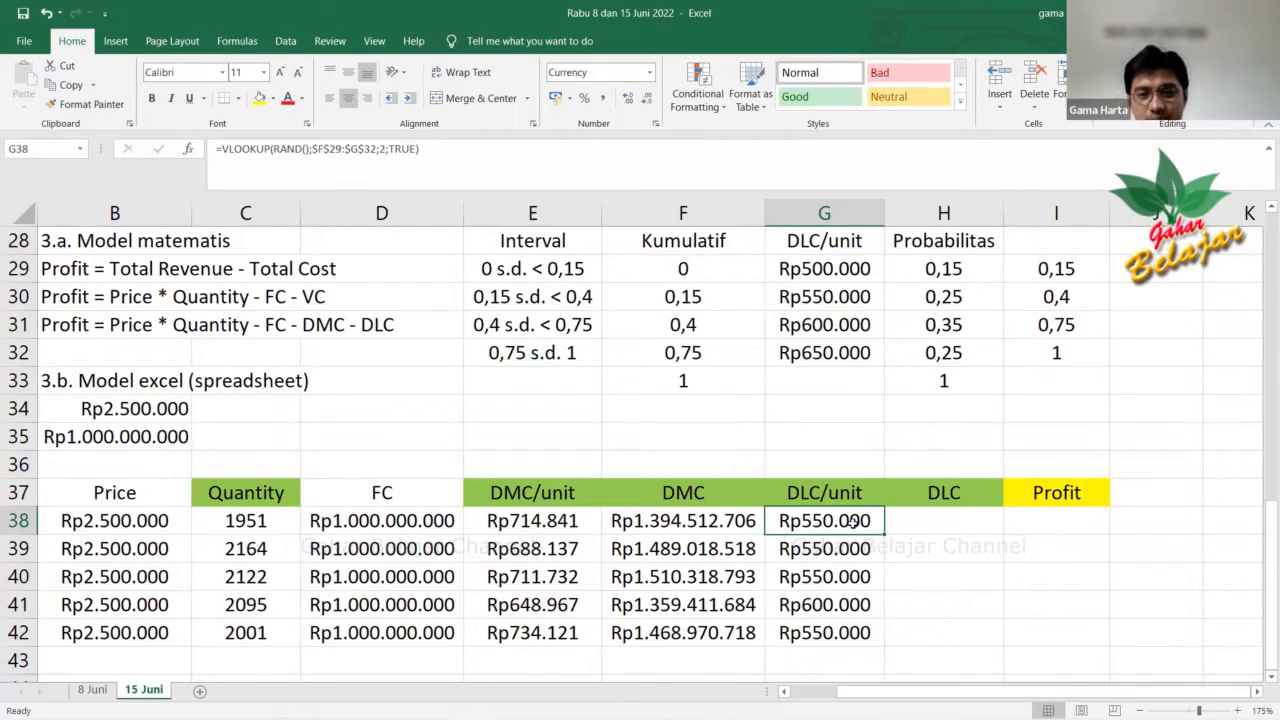
{"action": "key", "text": "F9"}
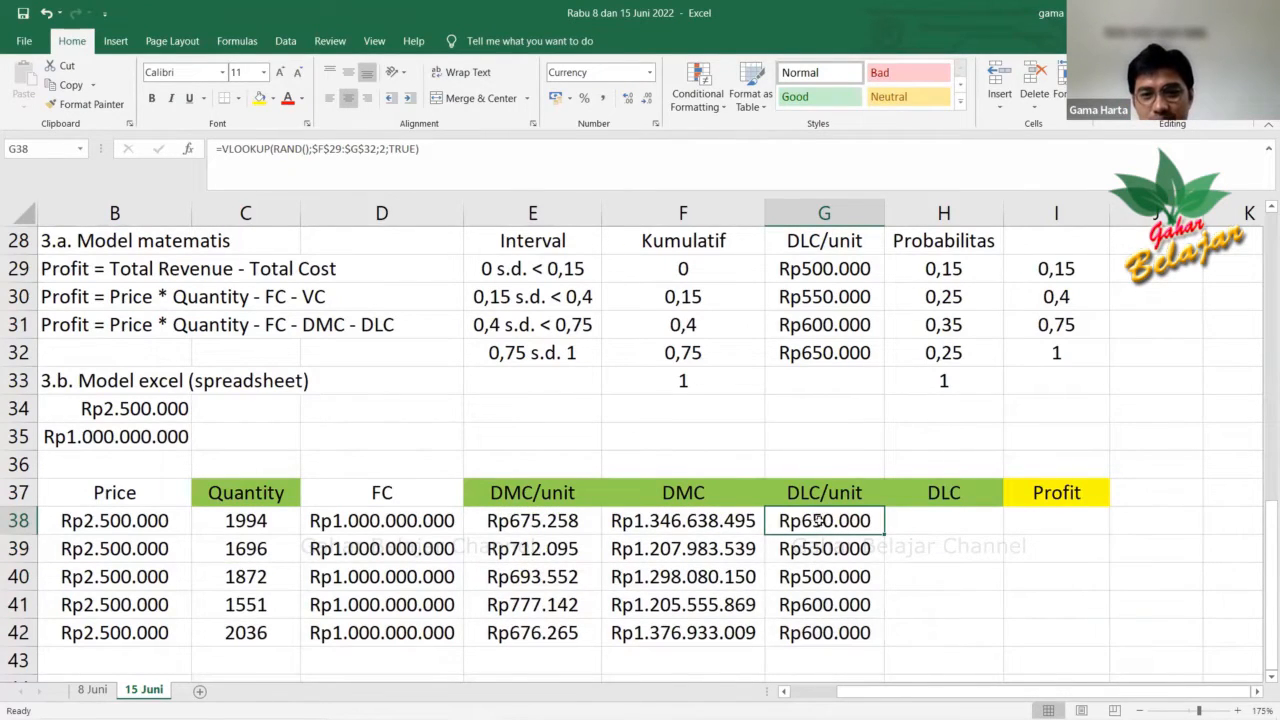
{"action": "key", "text": "F9"}
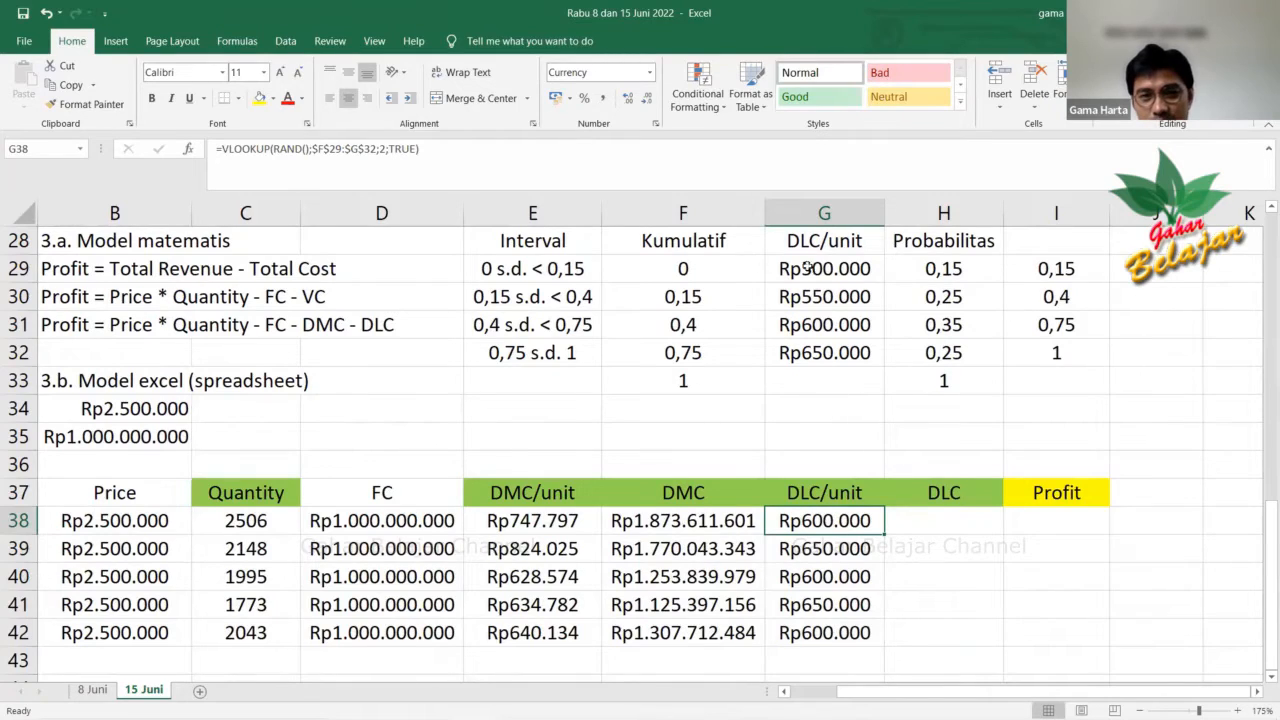
Reopen the VLOOKUP formula in G38 to review each of its arguments against the highlighted table F29:G32.
{"action": "double_click", "coordinate": [843, 522]}
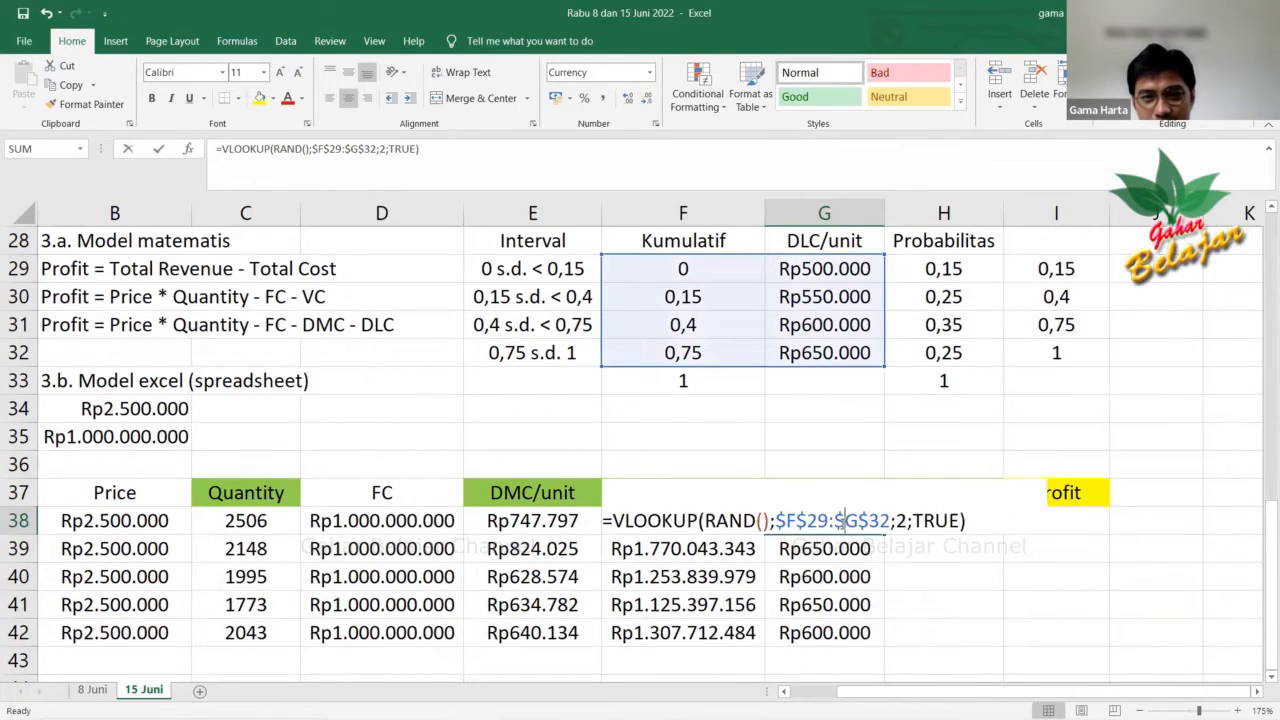
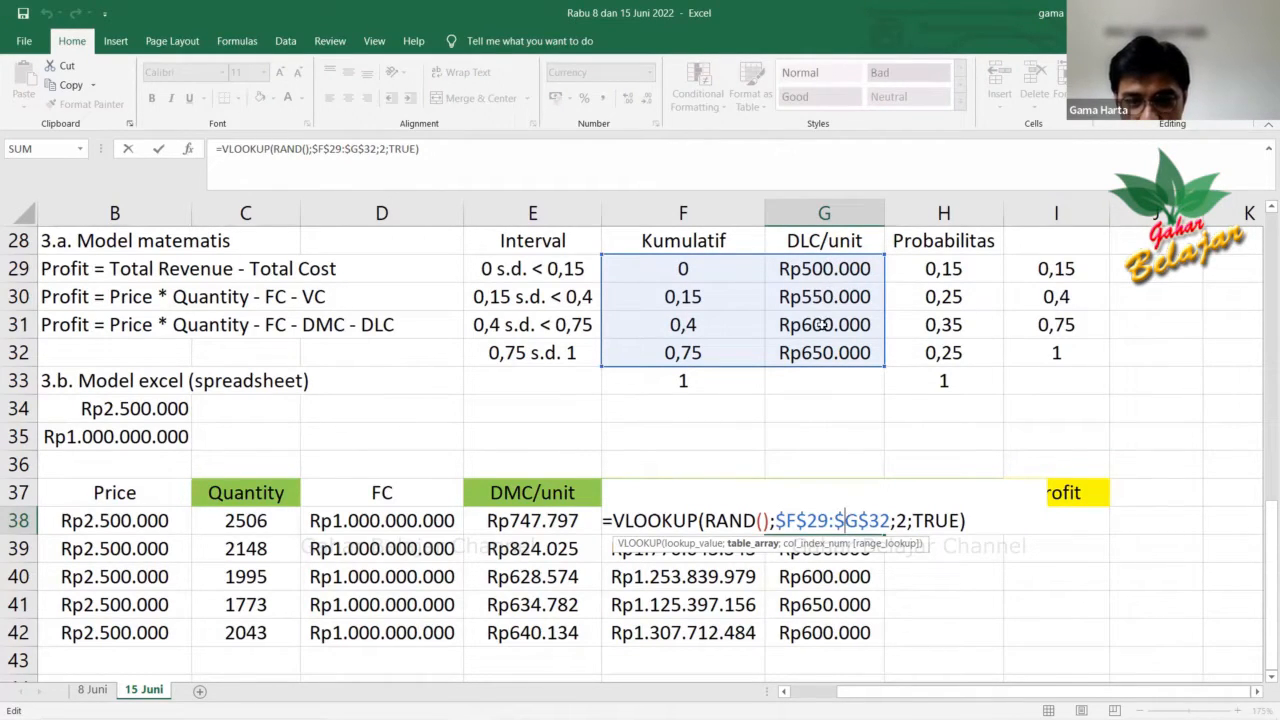
{"action": "left_click", "coordinate": [967, 521]}
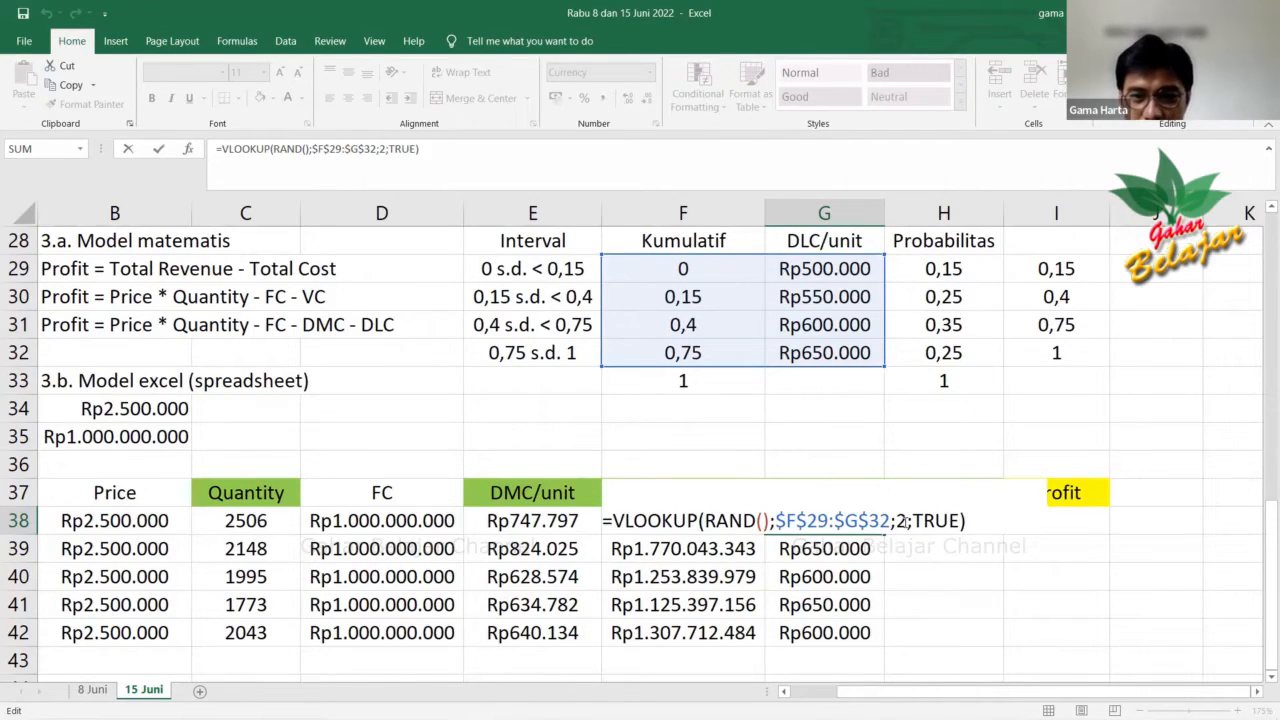
{"action": "left_click", "coordinate": [906, 521]}
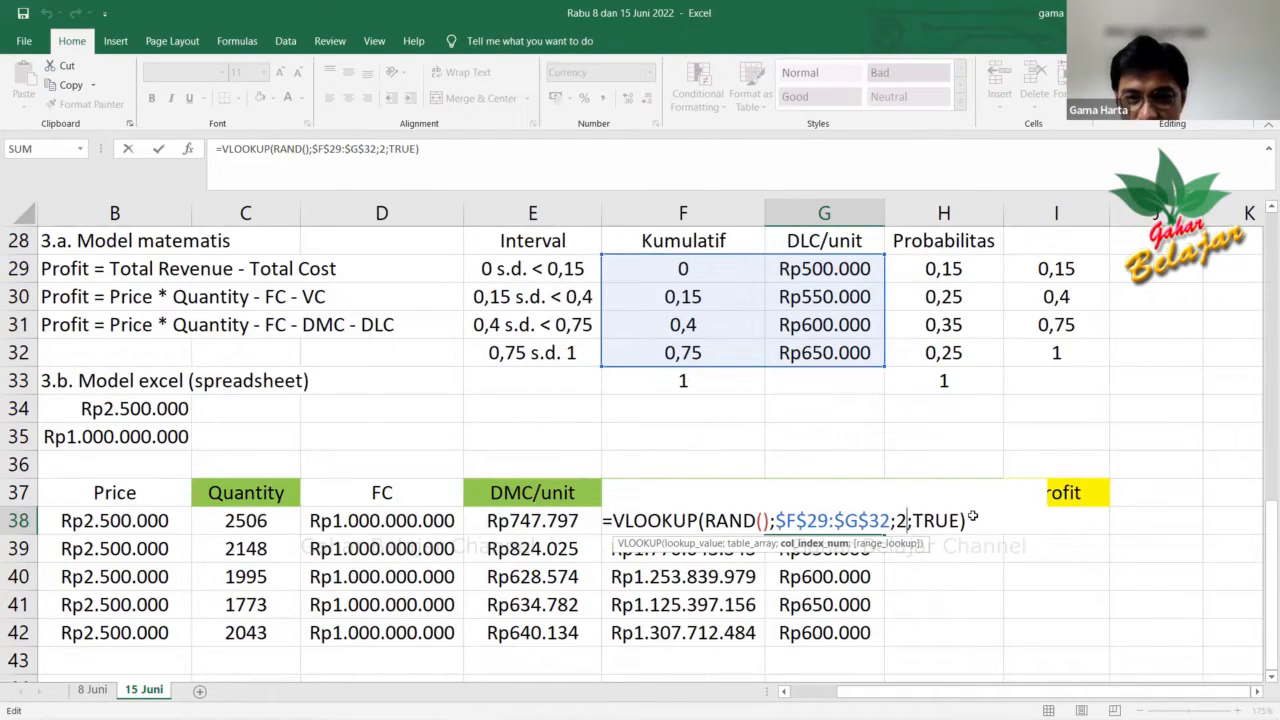
{"action": "key", "text": "Return"}
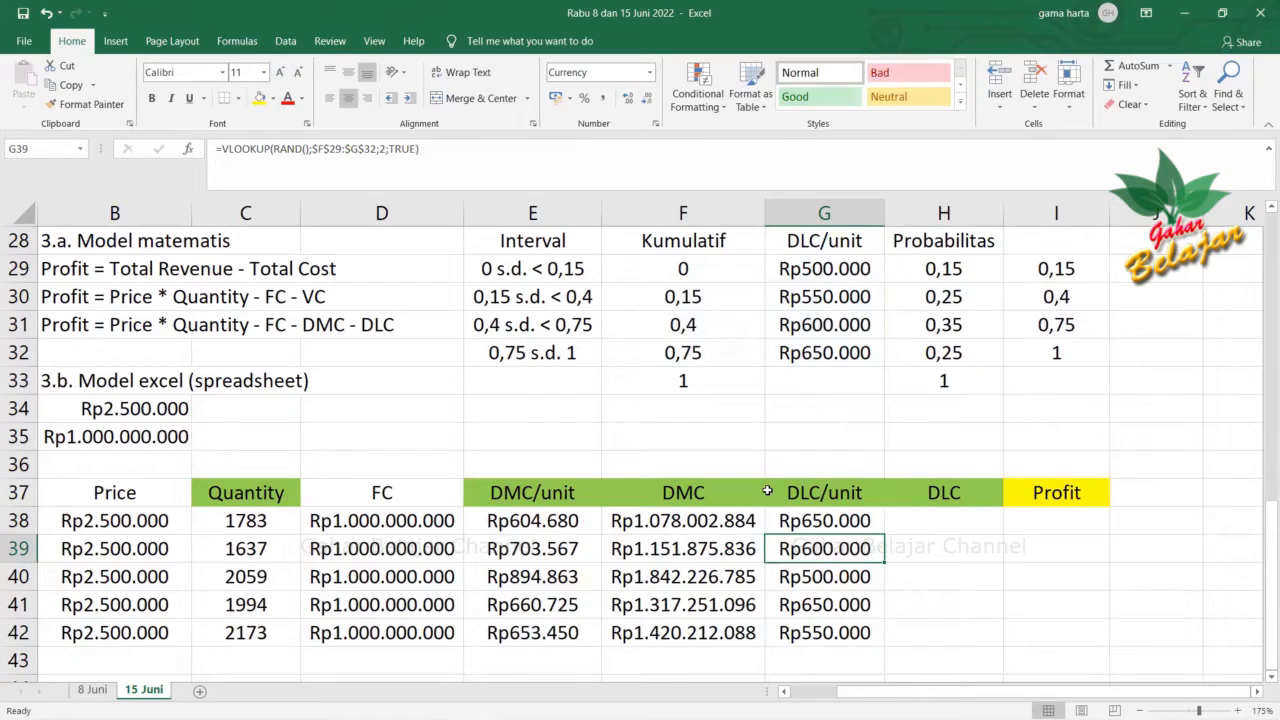
Highlight the Kumulatif values in F29:F33 and F29:F32 to examine which ones the lookup uses.
{"action": "left_click", "coordinate": [730, 426]}
{"action": "left_click", "coordinate": [727, 411]}
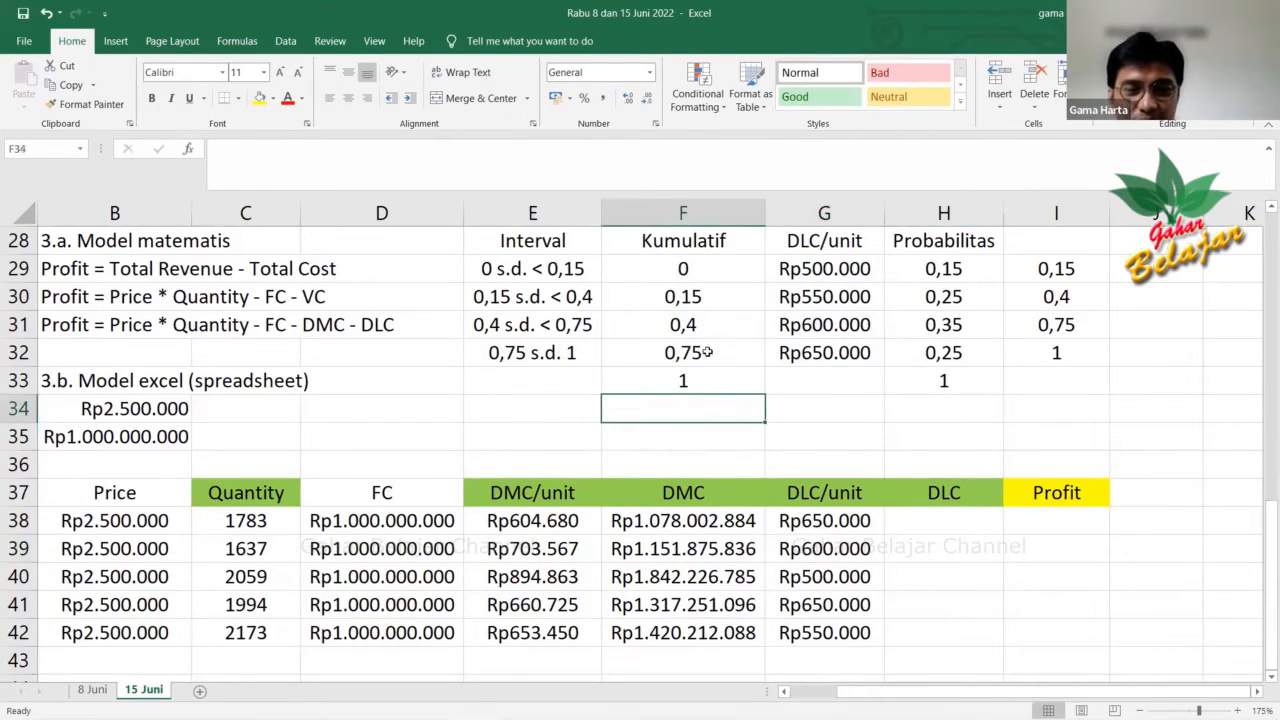
{"action": "left_click", "coordinate": [712, 252]}
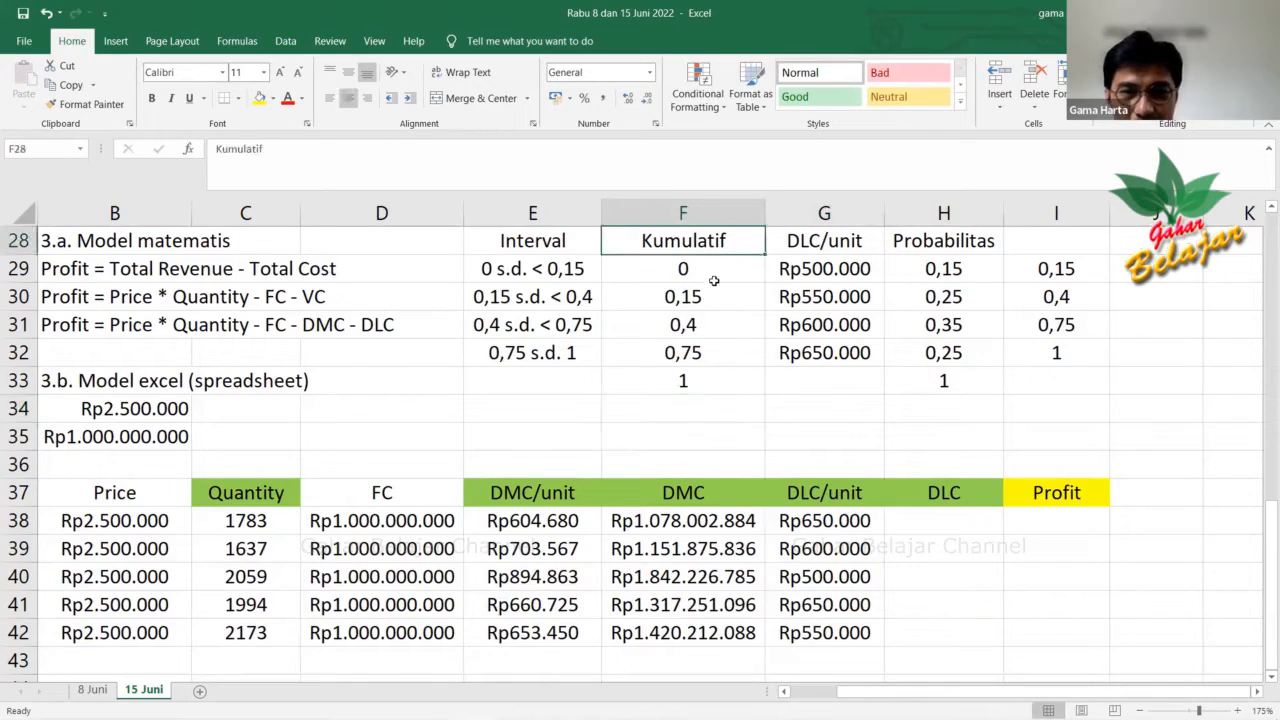
{"action": "left_click_drag", "start_coordinate": [715, 273], "coordinate": [720, 378]}
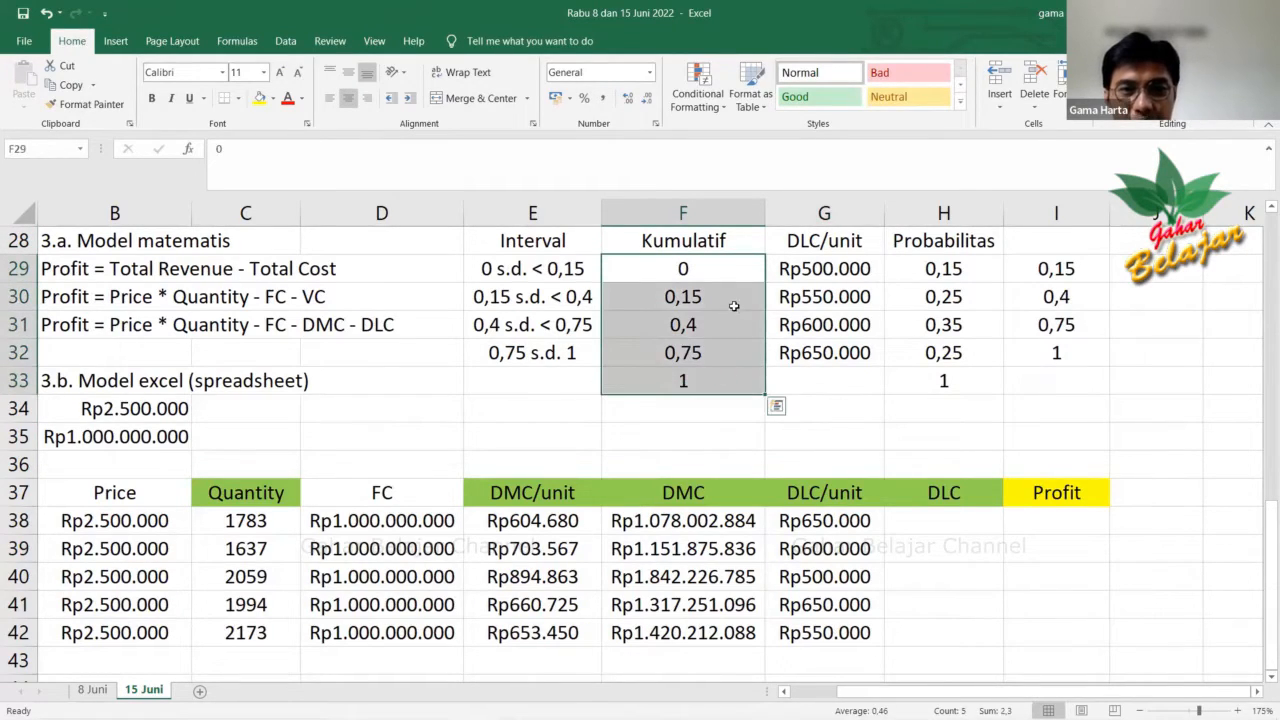
{"action": "left_click", "coordinate": [734, 306]}
{"action": "left_click_drag", "start_coordinate": [733, 272], "coordinate": [746, 357]}
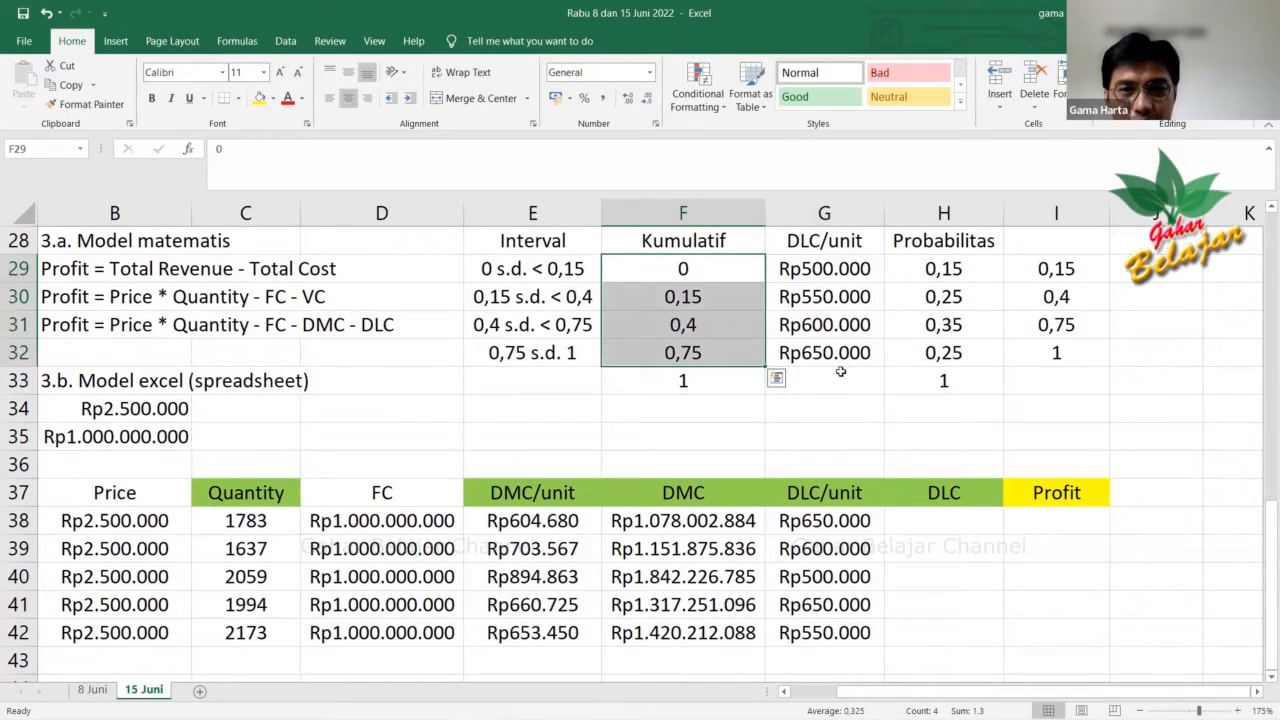
{"action": "left_click", "coordinate": [905, 413]}
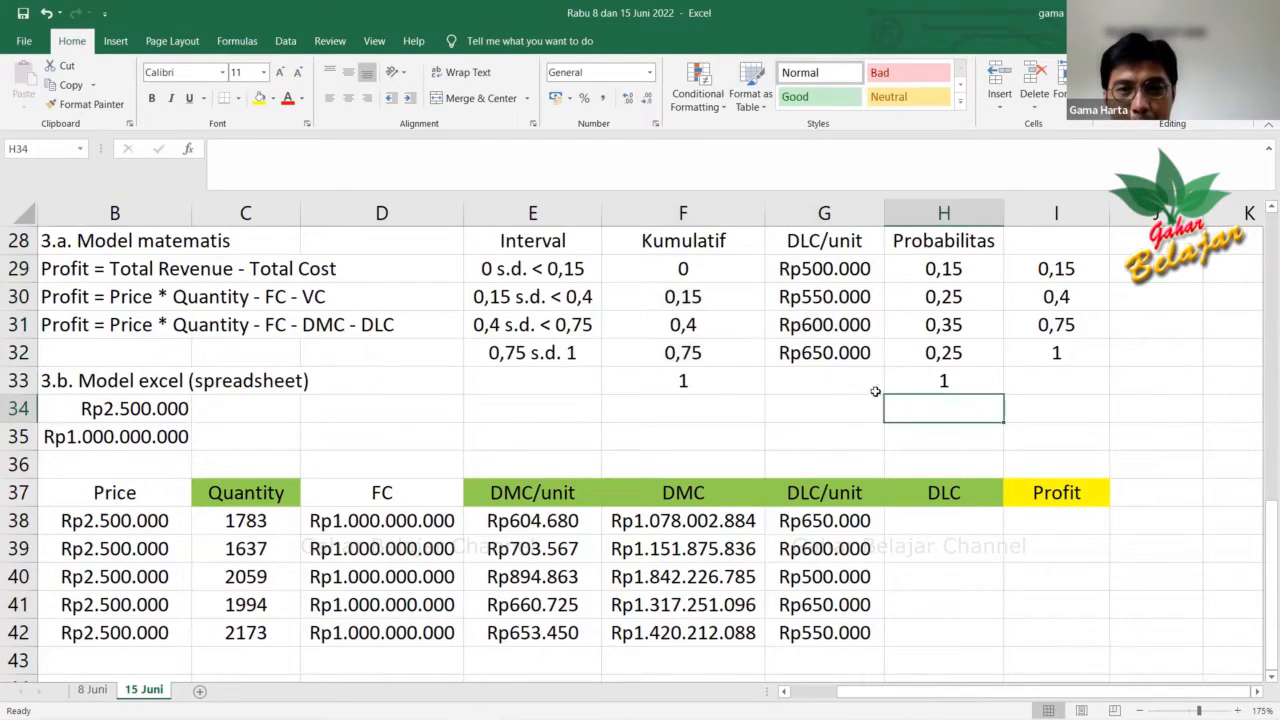
Check the DLC/unit formula in G38 and the DMC formula in F38 as references for the DLC column.
{"action": "left_click", "coordinate": [930, 513]}
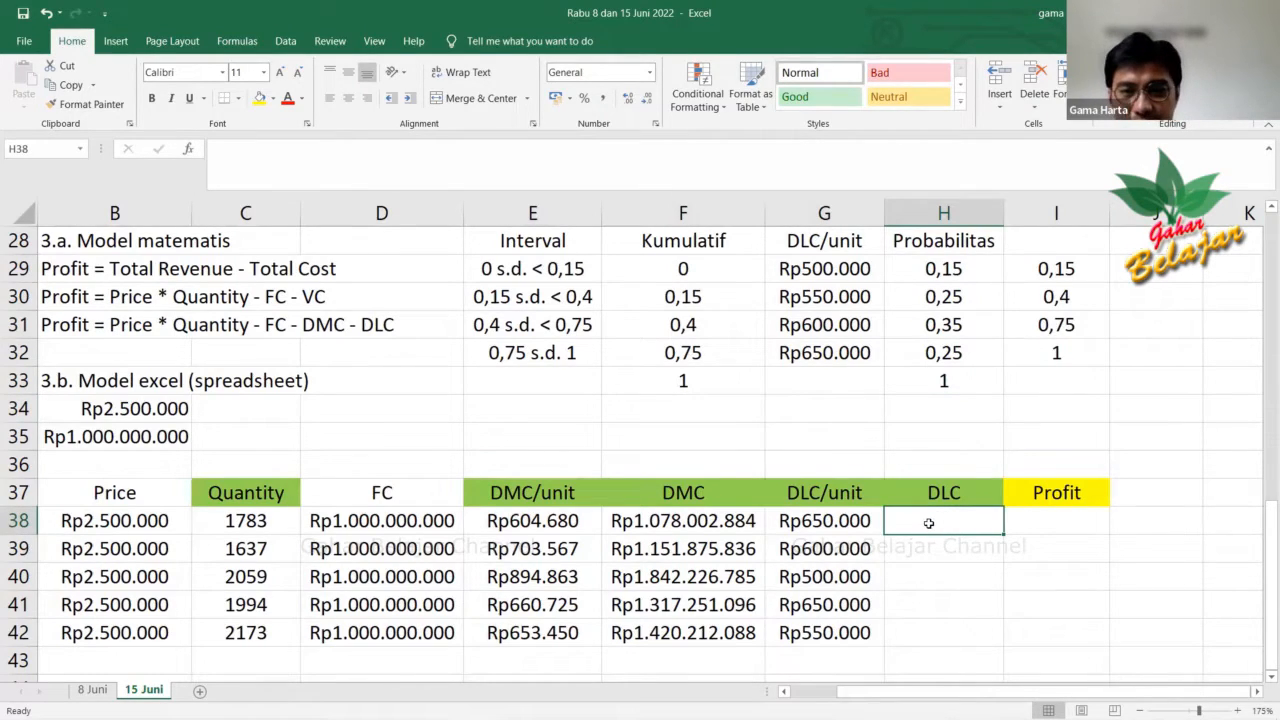
{"action": "left_click", "coordinate": [831, 497]}
{"action": "left_click", "coordinate": [838, 532]}
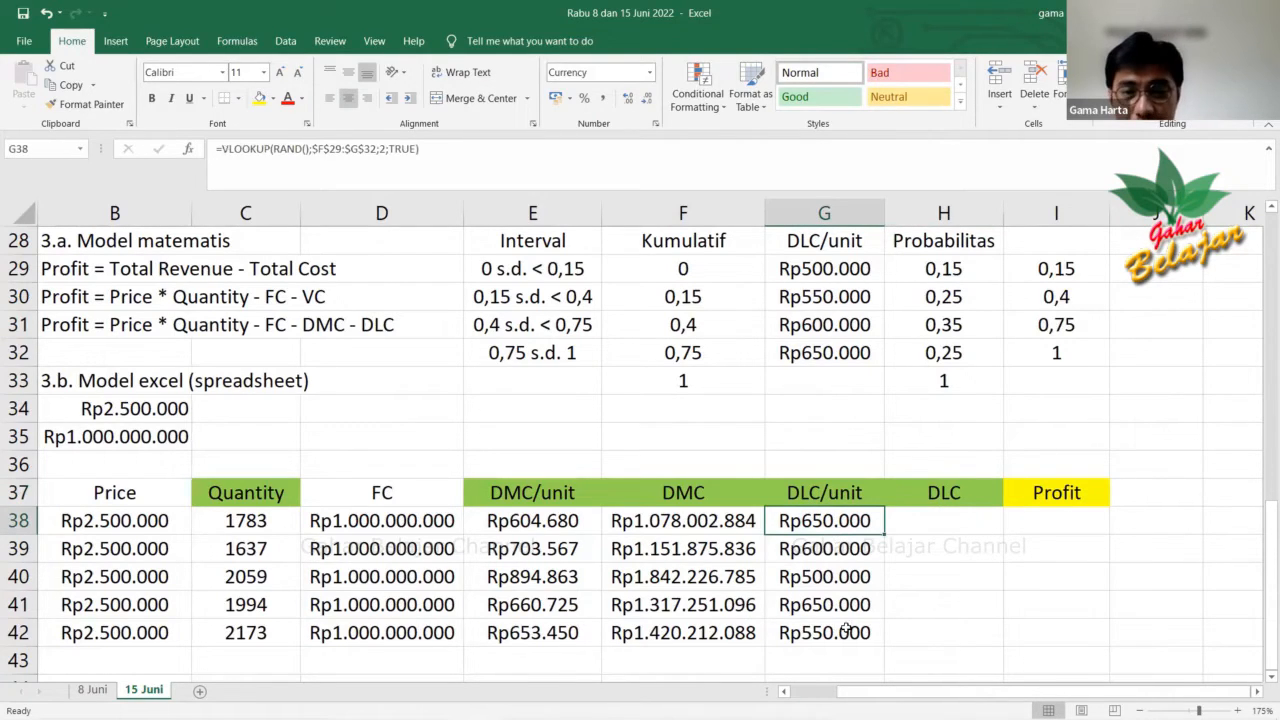
{"action": "left_click", "coordinate": [943, 520]}
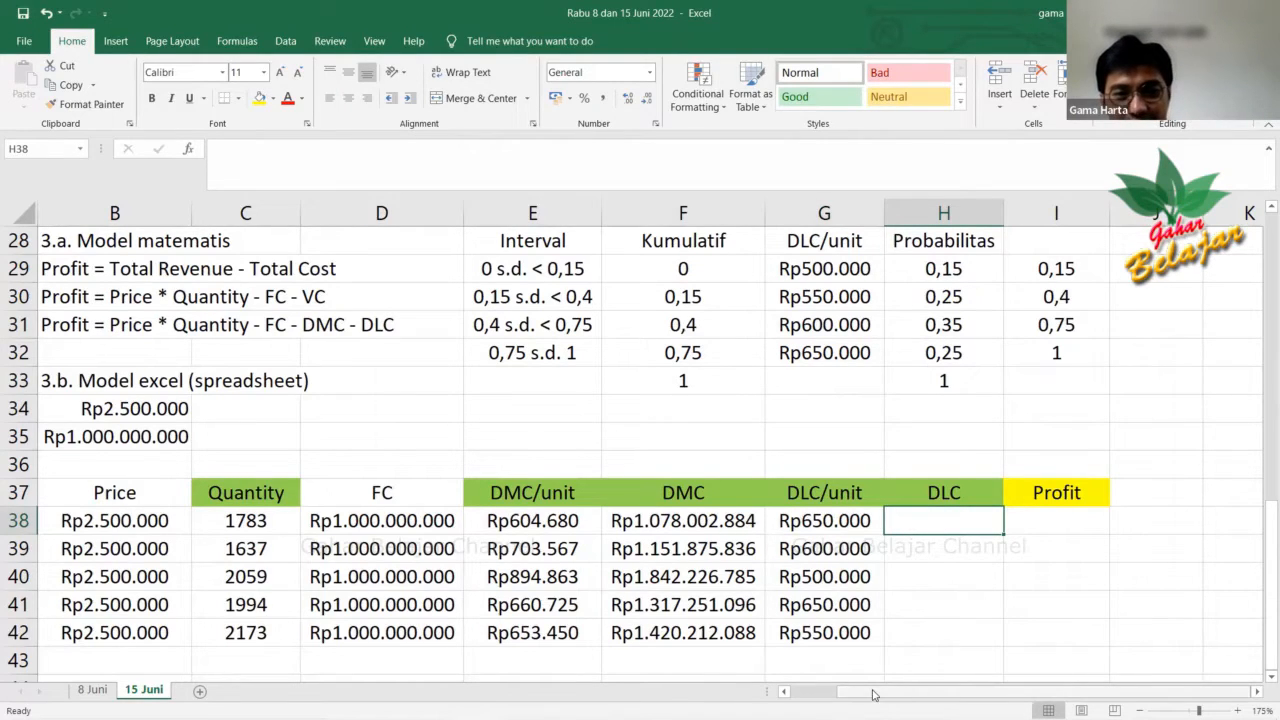
{"action": "left_click_drag", "start_coordinate": [831, 694], "coordinate": [812, 694]}
{"action": "left_click", "coordinate": [809, 490]}
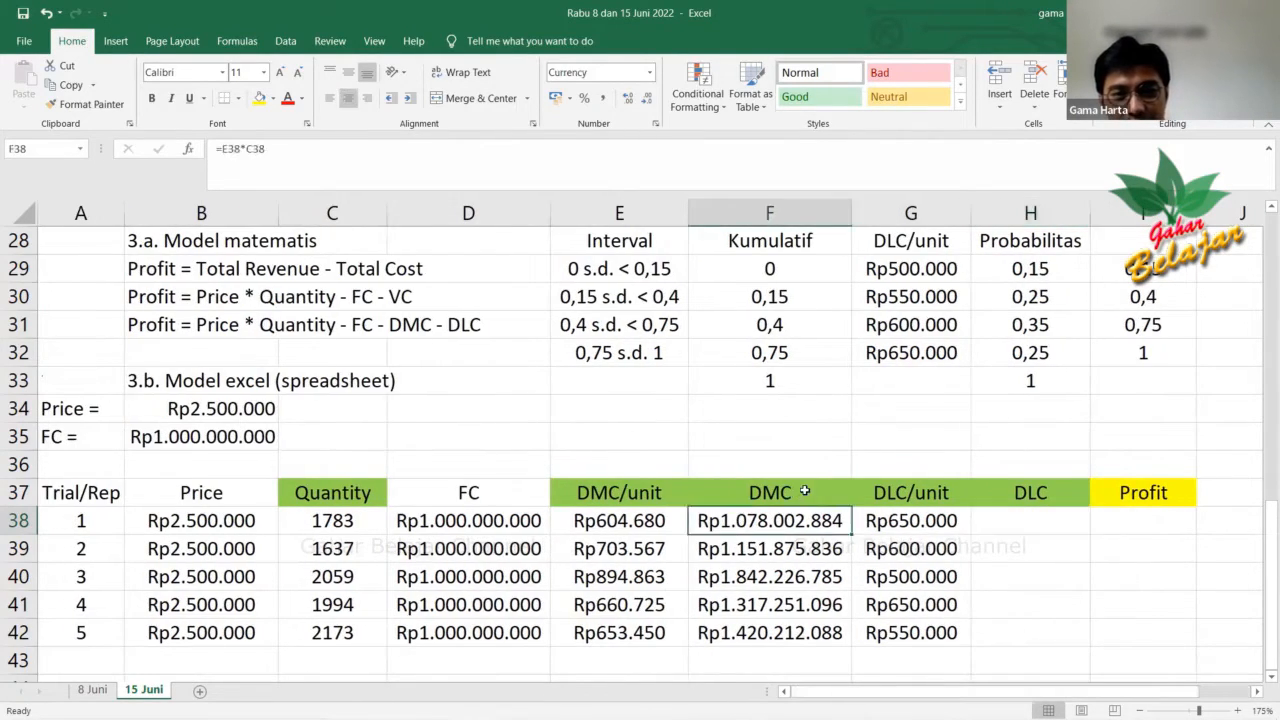
Calculate the DLC of trial 1 in H38 with the formula =C38*G38 and widen column H to fit it.
{"action": "left_click", "coordinate": [986, 514]}
{"action": "type", "text": "="}
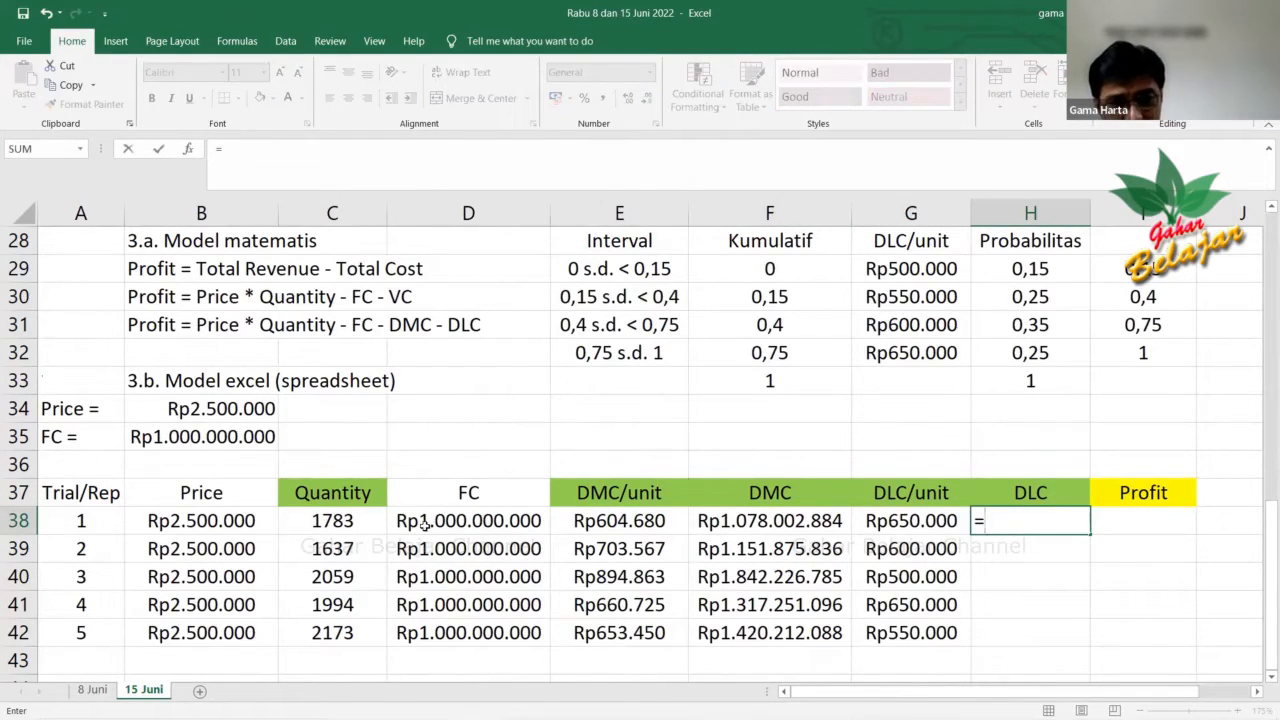
{"action": "left_click", "coordinate": [344, 522]}
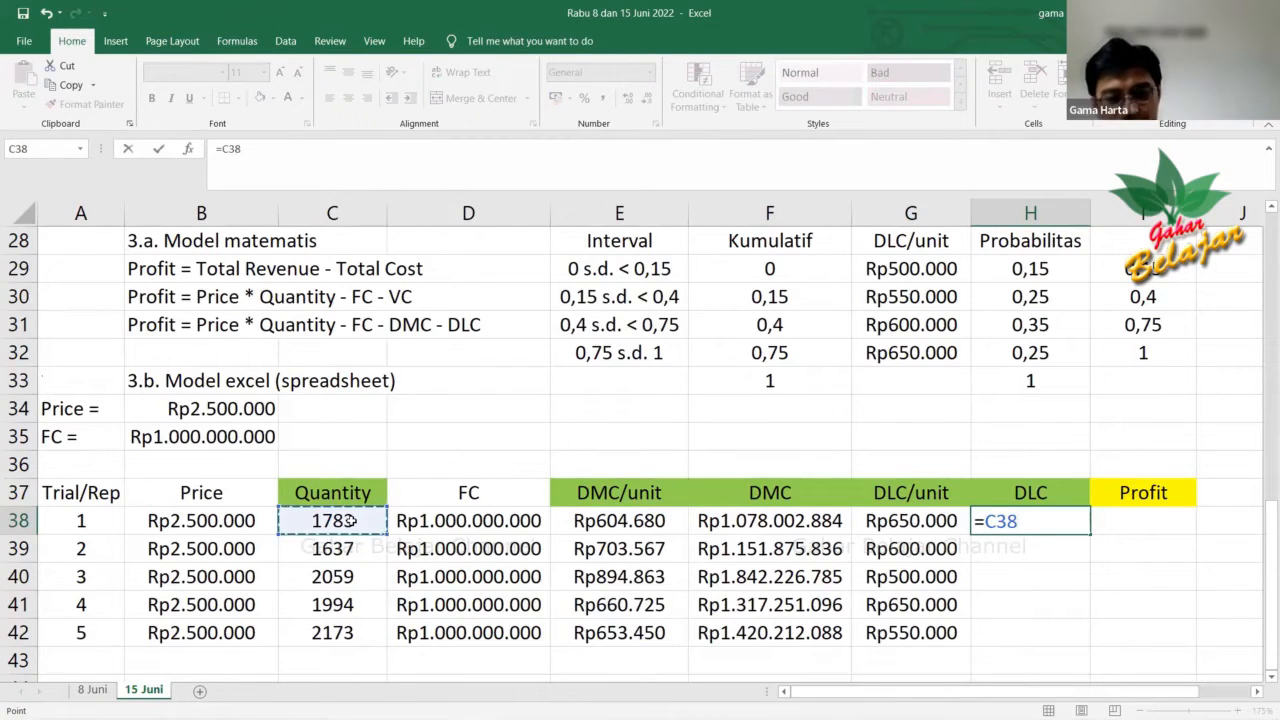
{"action": "type", "text": "*"}
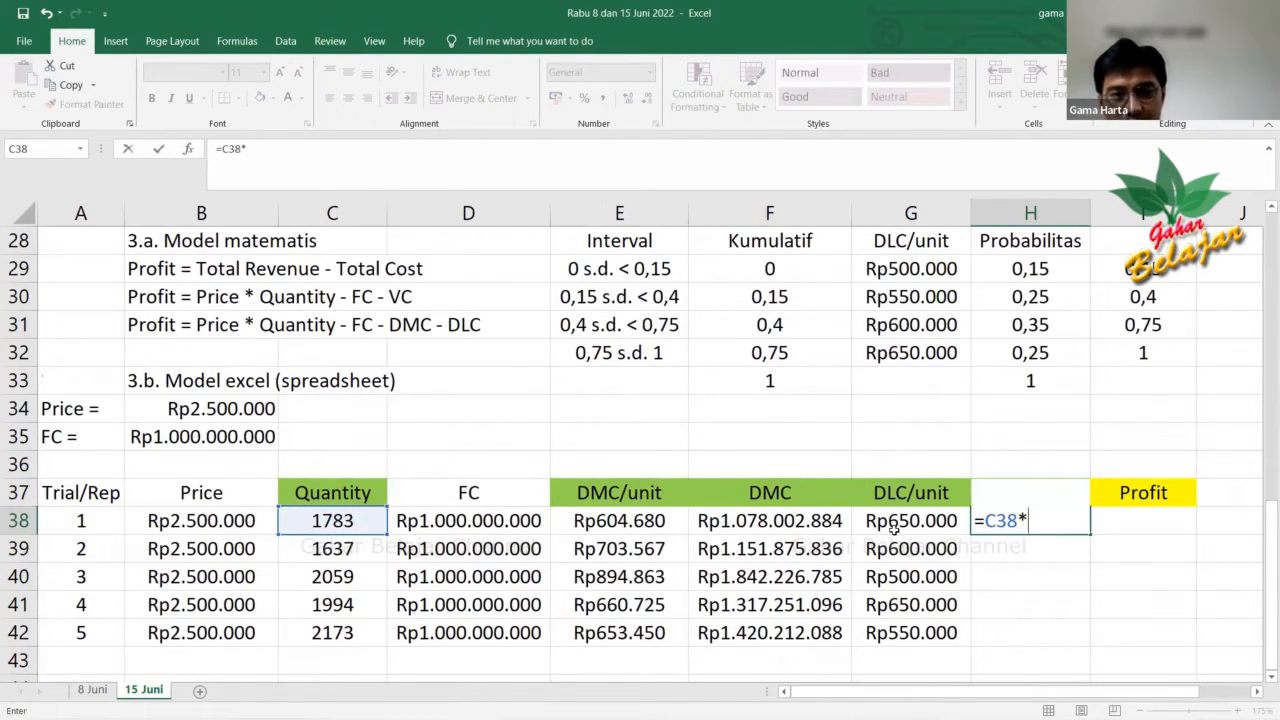
{"action": "left_click", "coordinate": [884, 522]}
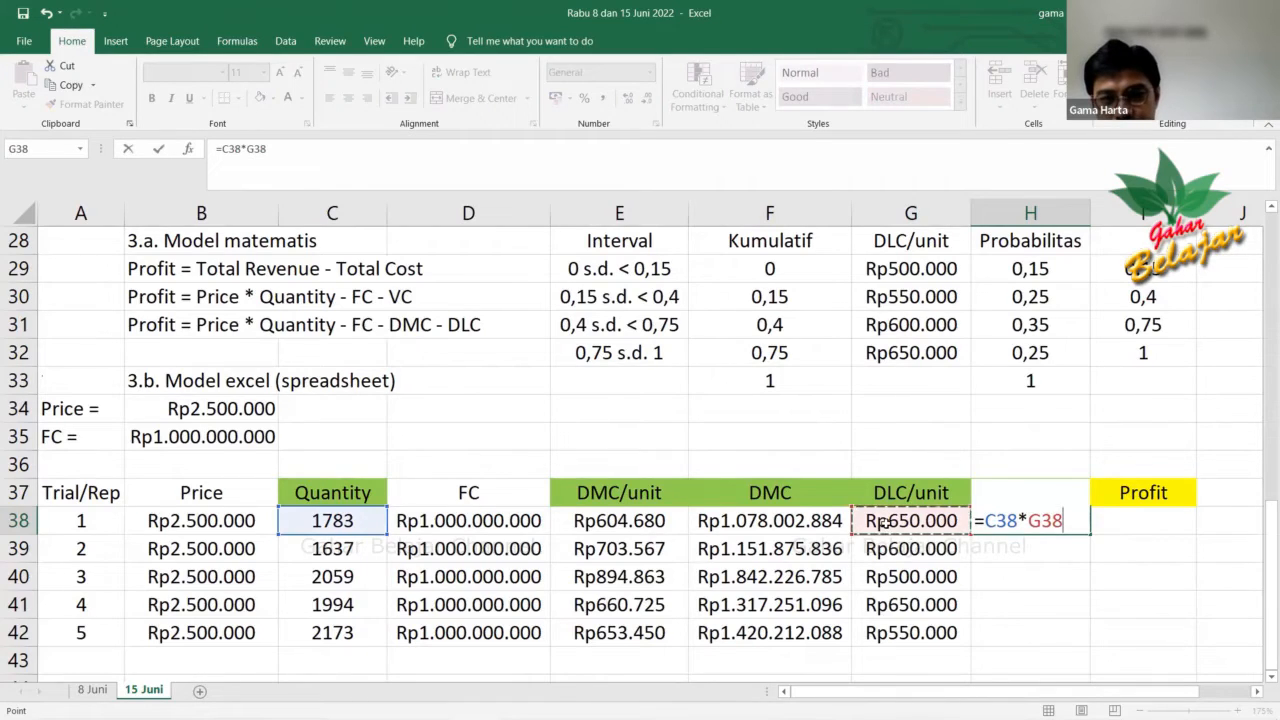
{"action": "key", "text": "Return"}
{"action": "left_click_drag", "start_coordinate": [1089, 216], "coordinate": [1134, 215]}
{"action": "left_click", "coordinate": [1105, 602]}
Centre the DLC value in H38 and copy its formula down to H42.
{"action": "left_click", "coordinate": [1052, 518]}
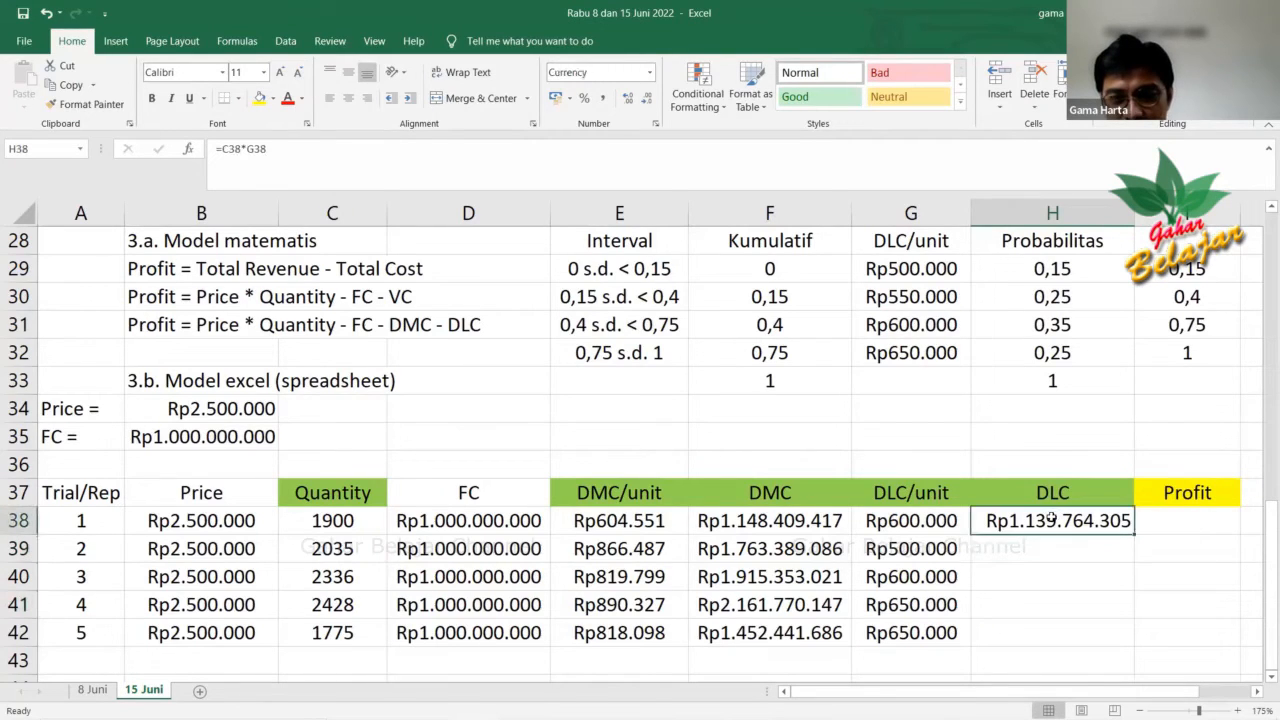
{"action": "left_click", "coordinate": [348, 98]}
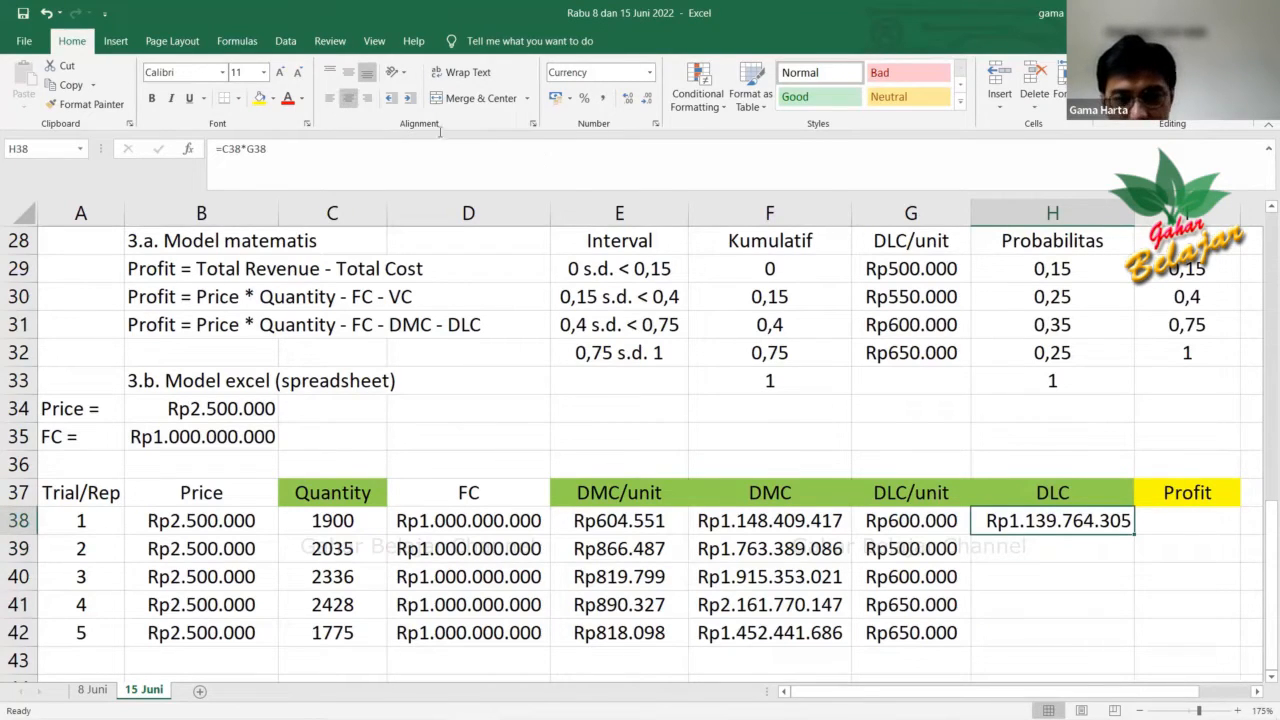
{"action": "left_click", "coordinate": [1004, 558]}
{"action": "left_click", "coordinate": [1036, 528]}
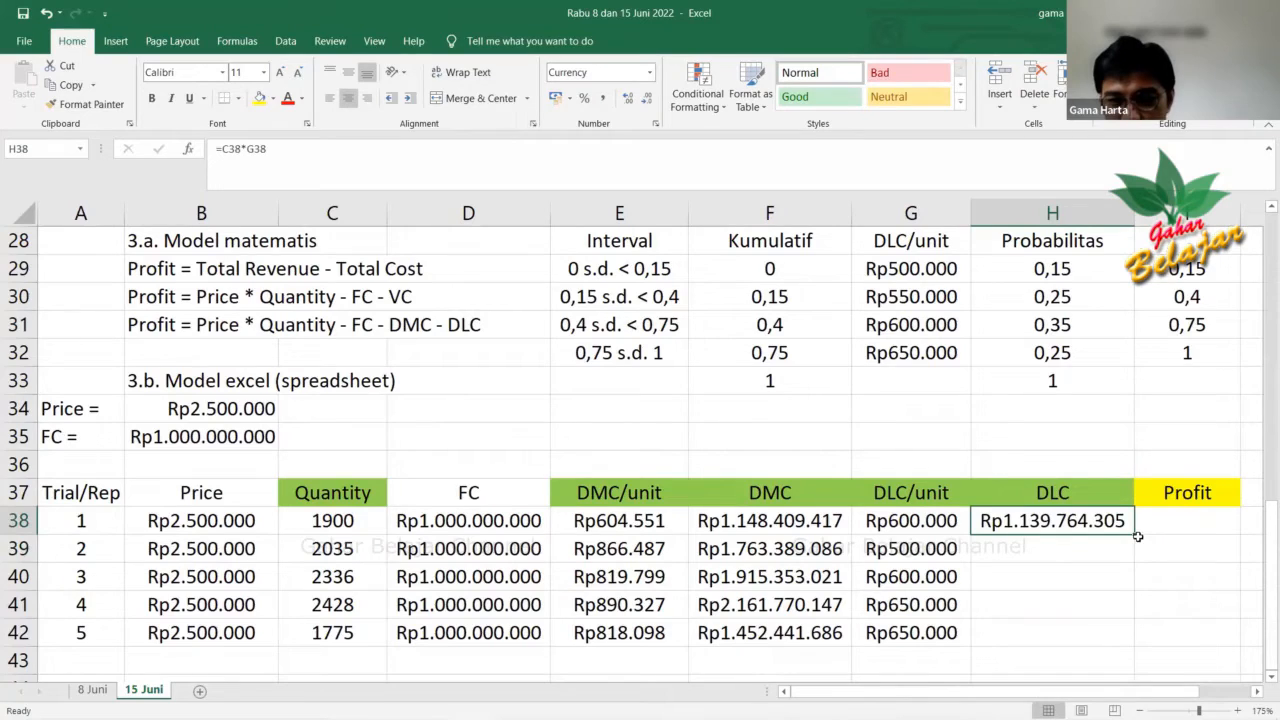
{"action": "left_click_drag", "start_coordinate": [1136, 536], "coordinate": [1137, 648]}
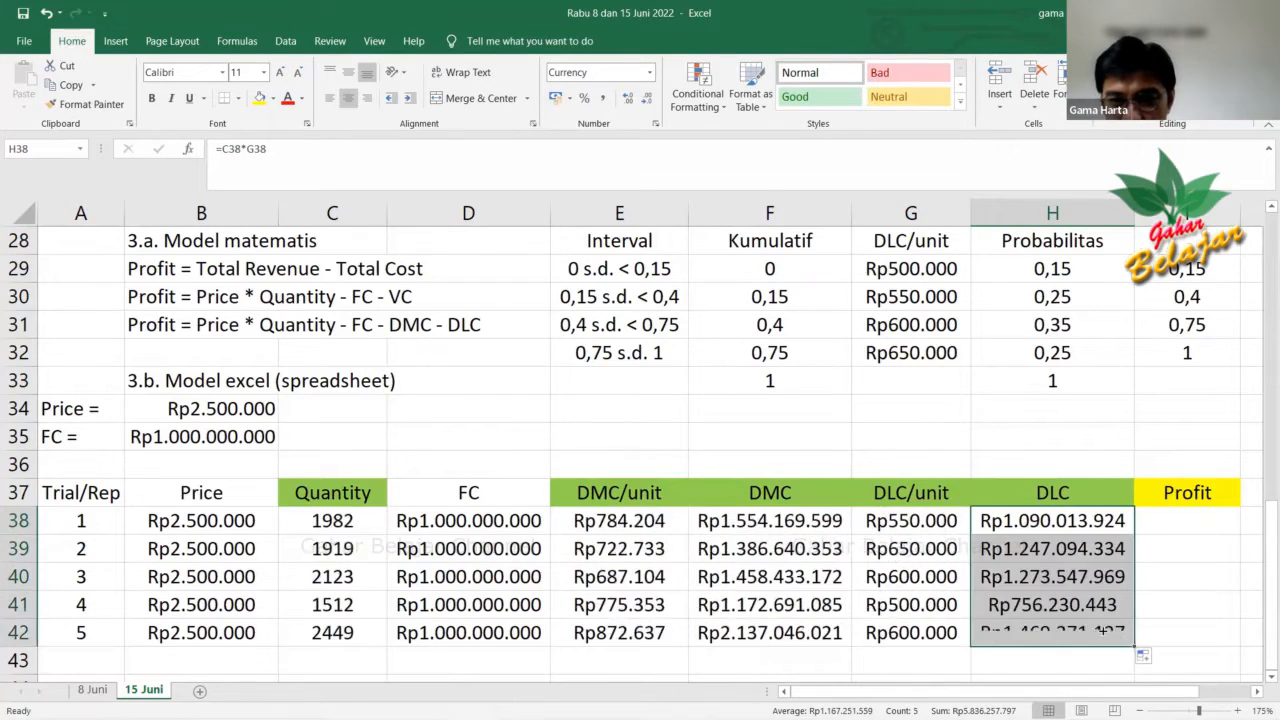
{"action": "left_click", "coordinate": [1160, 587]}
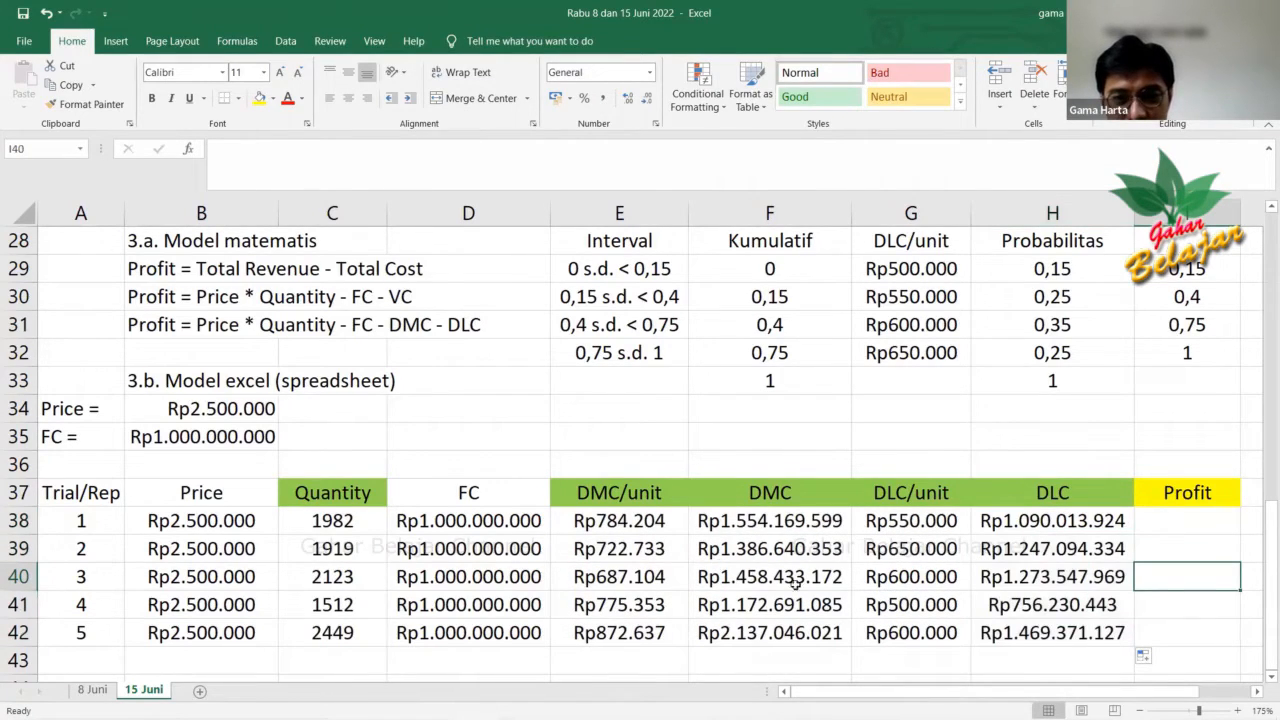
Calculate the profit of trial 1 in I38 with =B38*C38-D38-F38-H38, following the mathematical model in B31.
{"action": "mouse_move", "coordinate": [870, 693]}
{"action": "left_mouse_down"}
{"action": "mouse_move", "coordinate": [922, 693]}
{"action": "mouse_move", "coordinate": [849, 693]}
{"action": "left_mouse_up"}
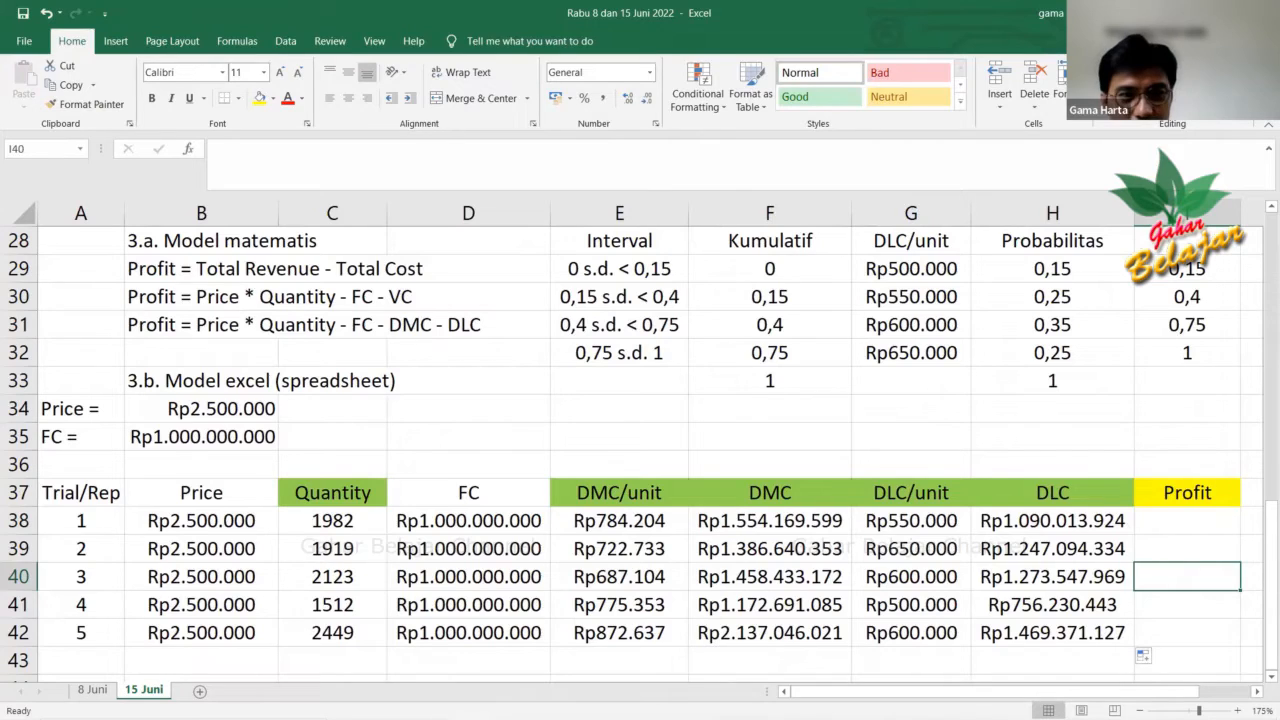
{"action": "left_click", "coordinate": [200, 300]}
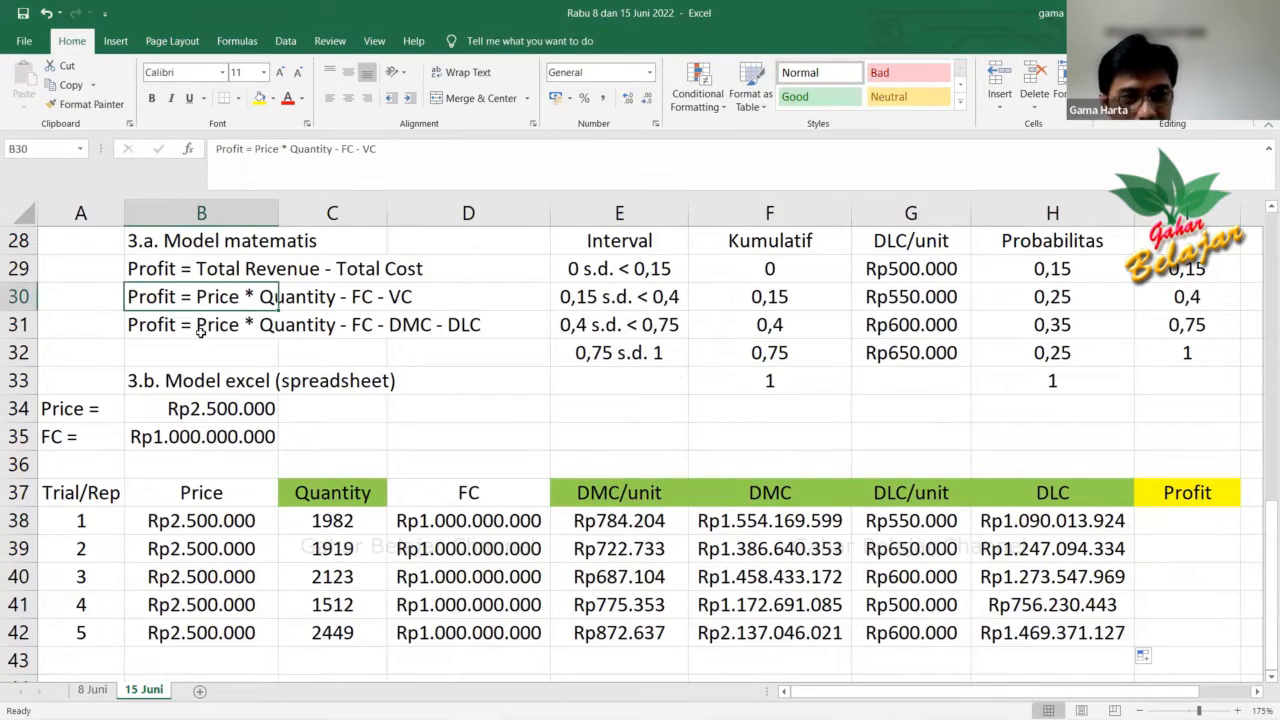
{"action": "left_click", "coordinate": [201, 332]}
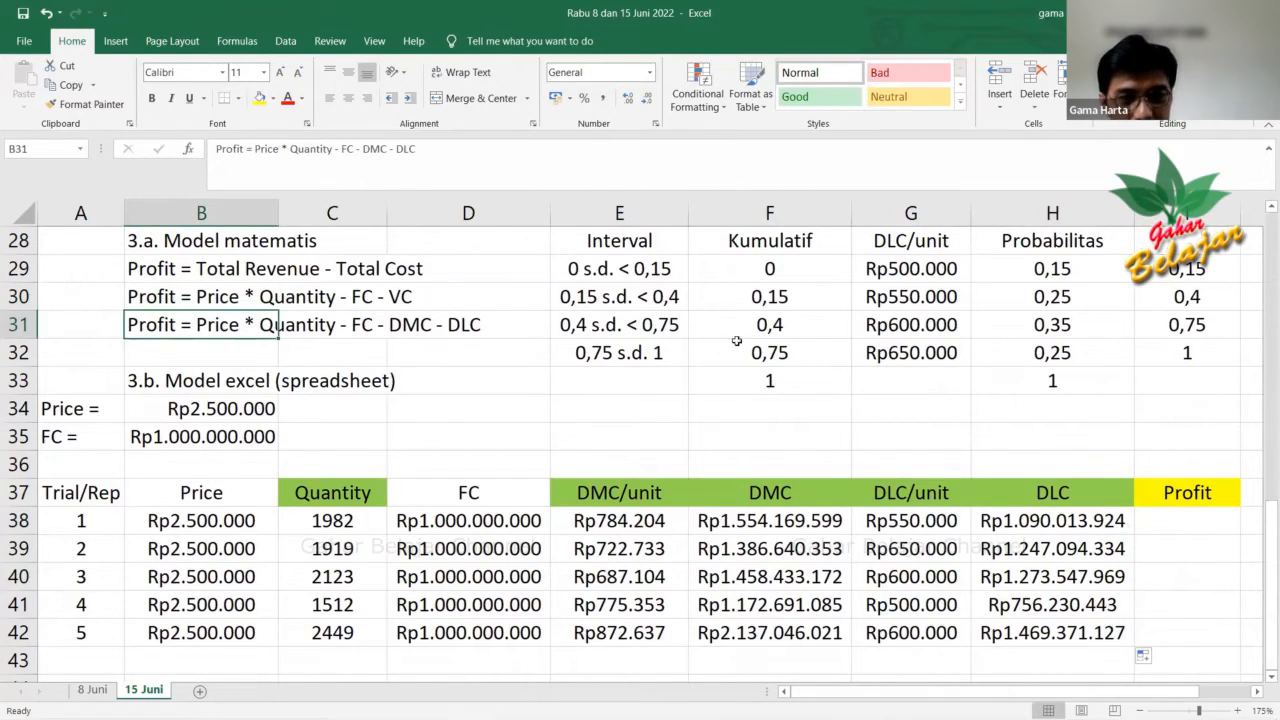
{"action": "left_click_drag", "start_coordinate": [881, 690], "coordinate": [934, 690]}
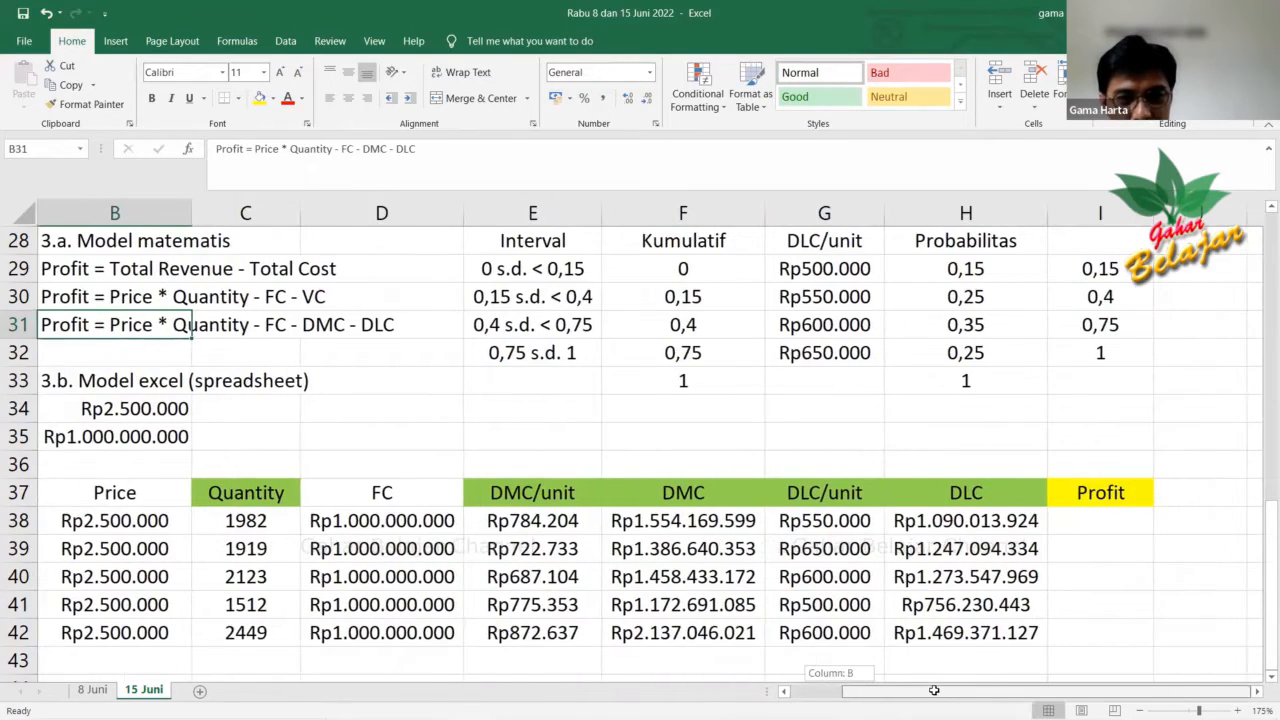
{"action": "left_click", "coordinate": [1094, 513]}
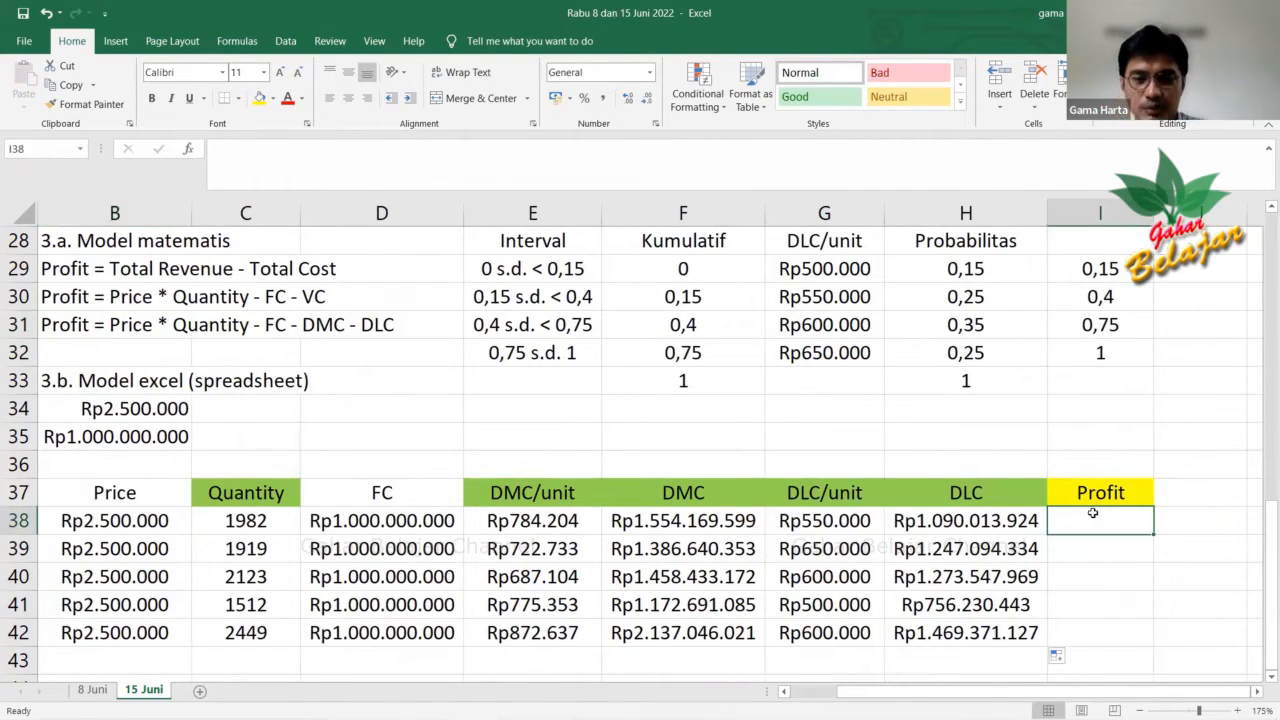
{"action": "type", "text": "="}
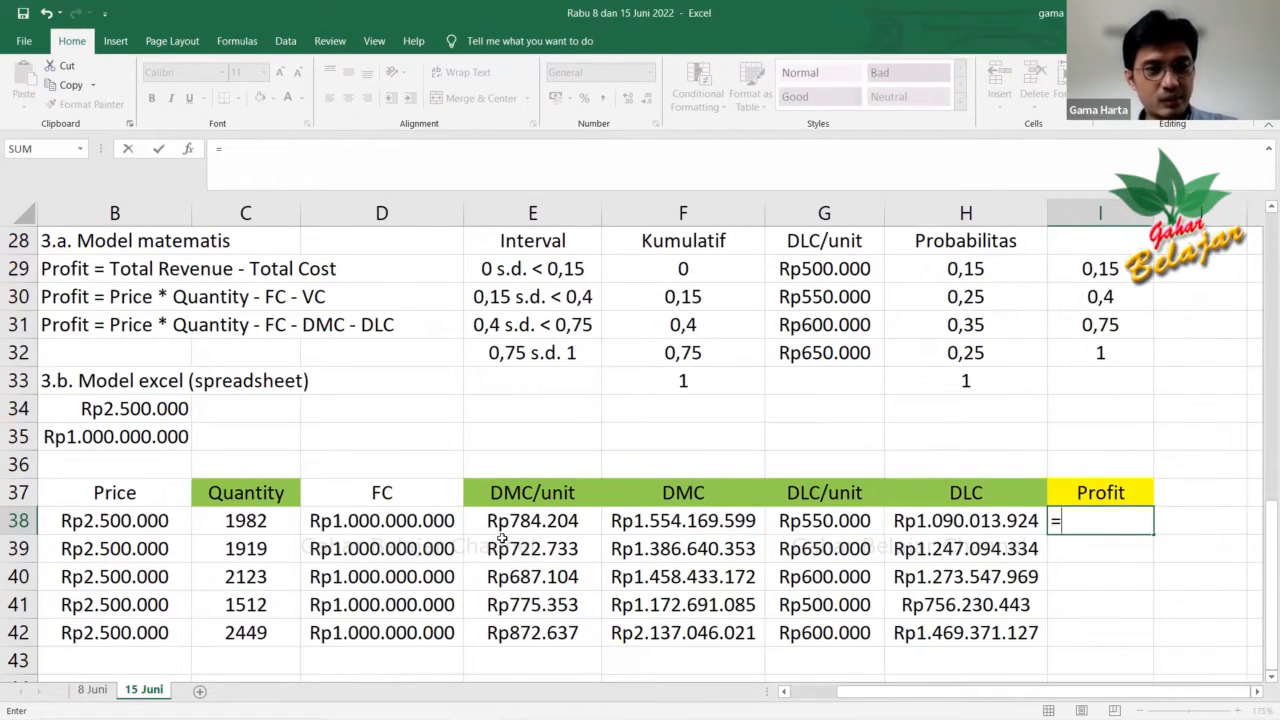
{"action": "left_click", "coordinate": [113, 524]}
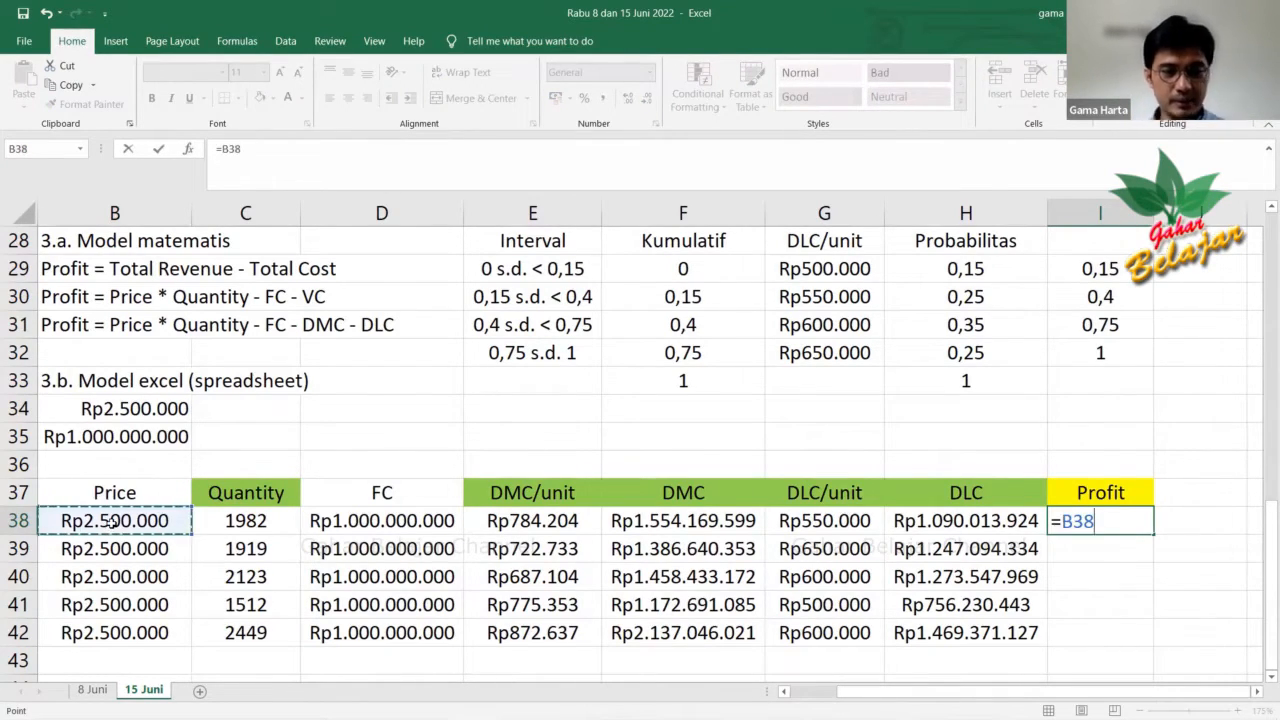
{"action": "type", "text": "*"}
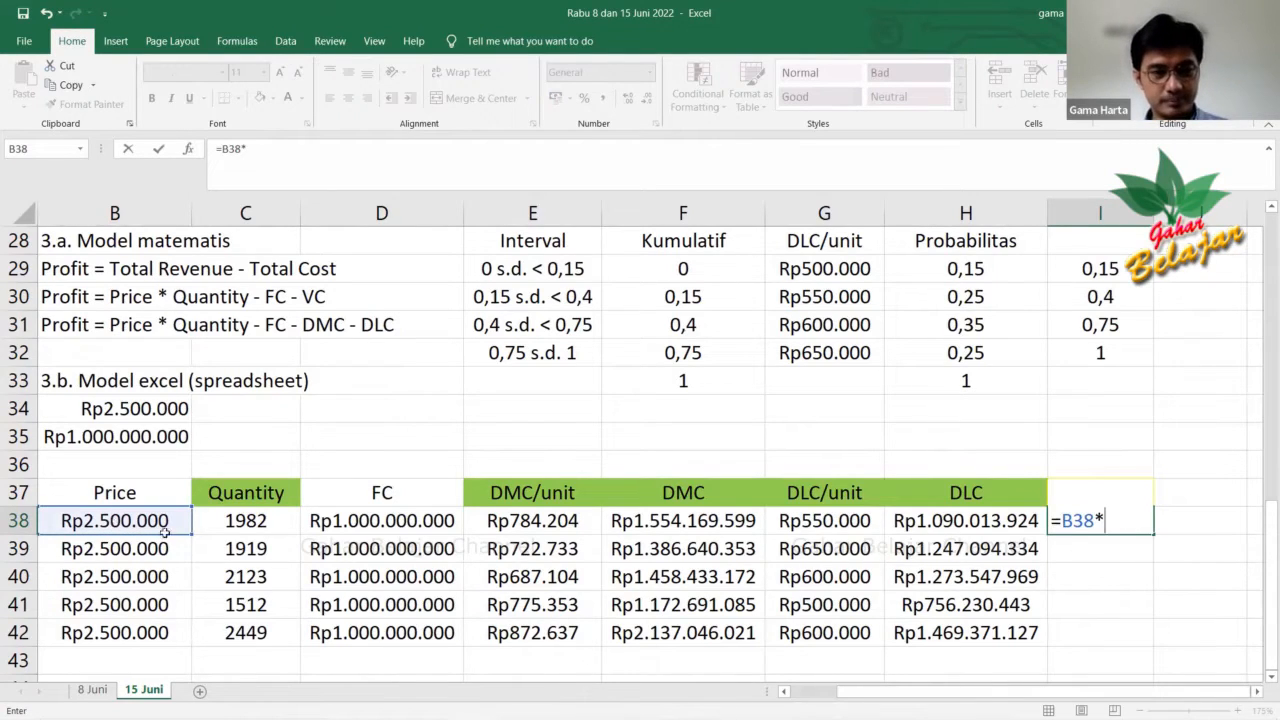
{"action": "left_click", "coordinate": [254, 521]}
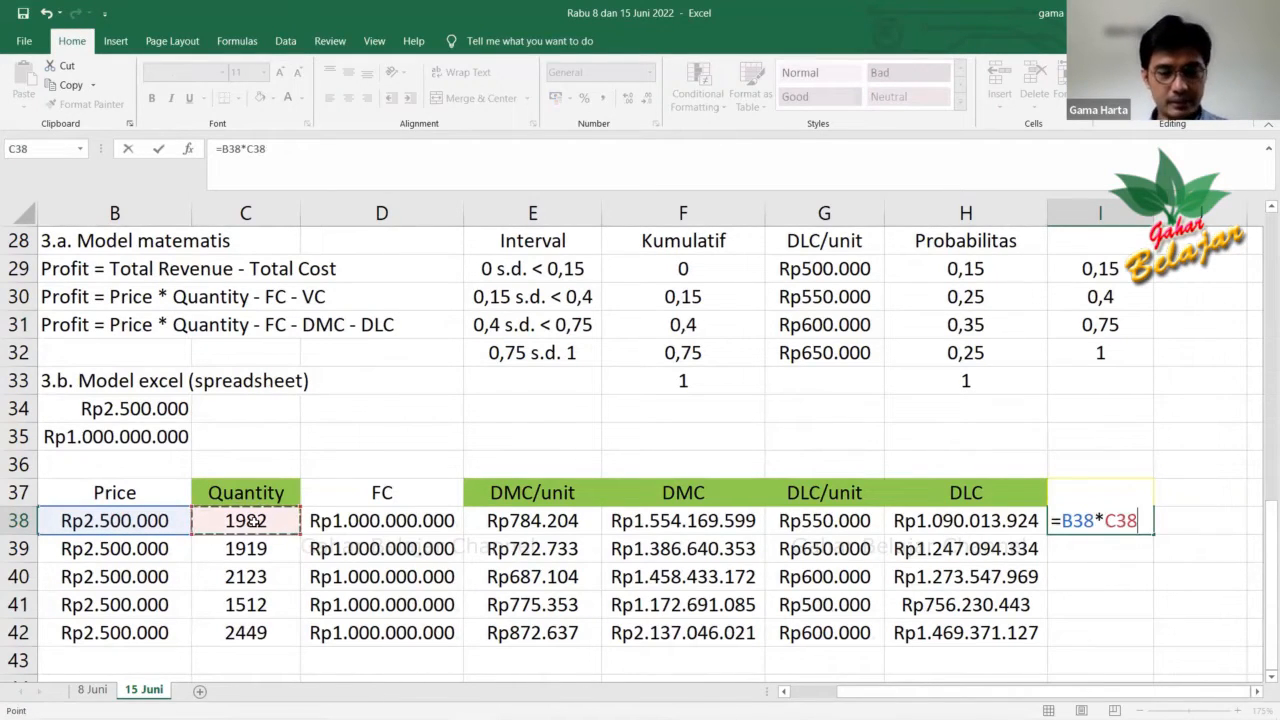
{"action": "type", "text": "-"}
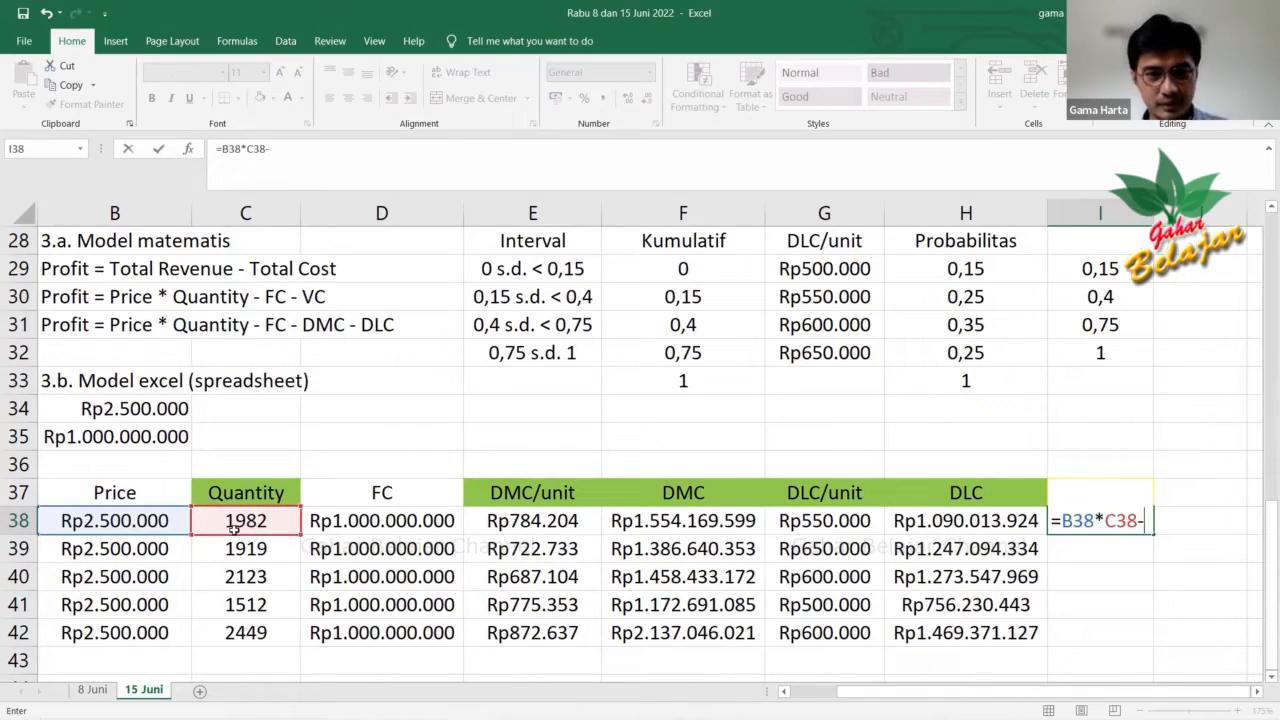
{"action": "left_click", "coordinate": [346, 523]}
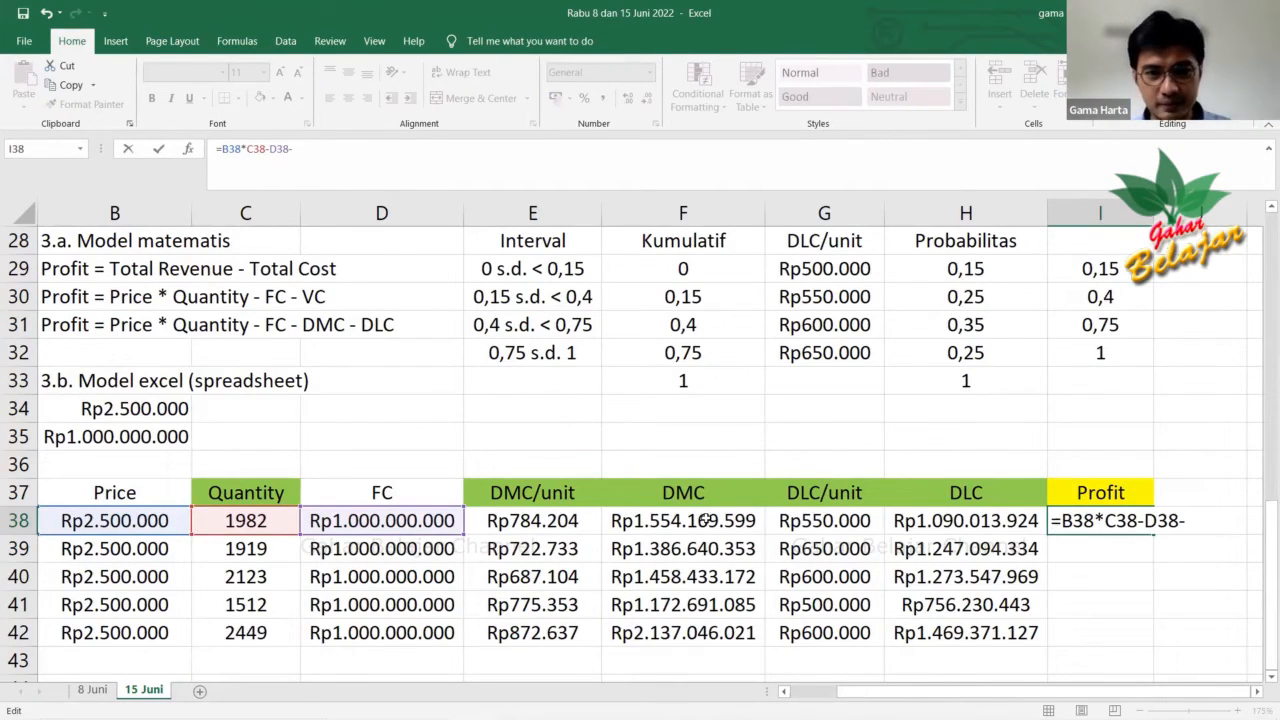
{"action": "left_click", "coordinate": [707, 520]}
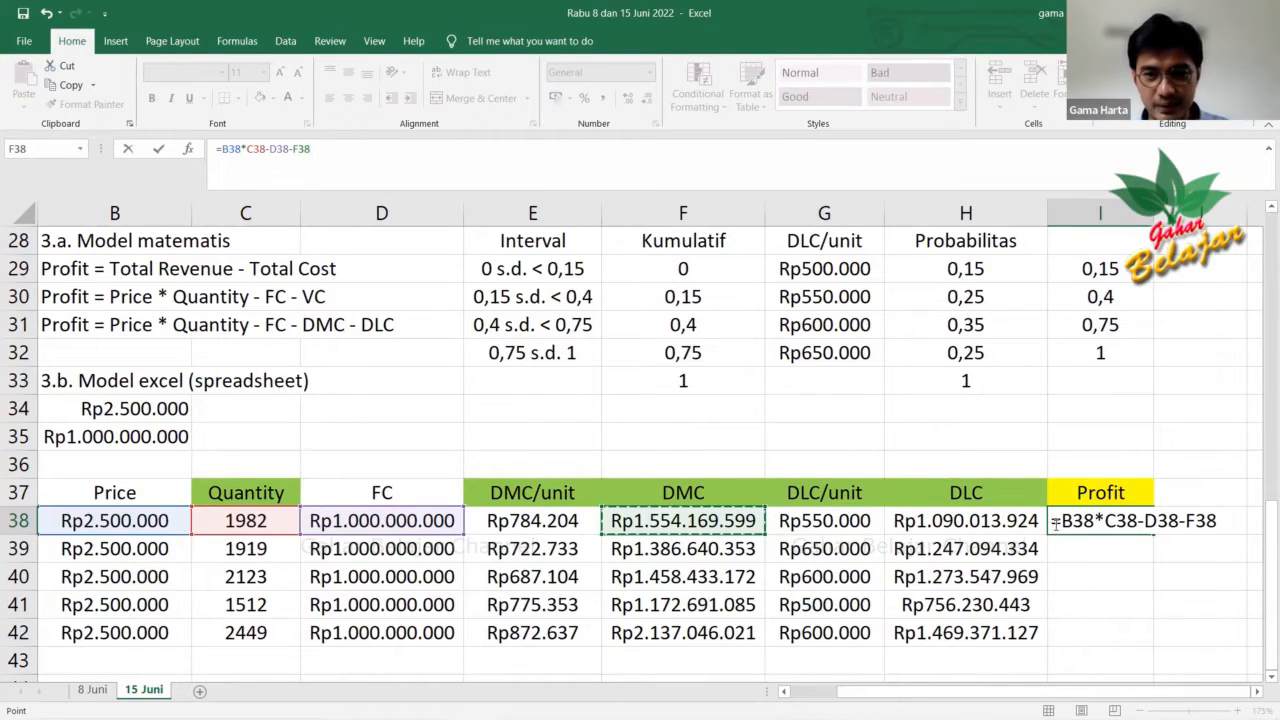
{"action": "left_click", "coordinate": [374, 161]}
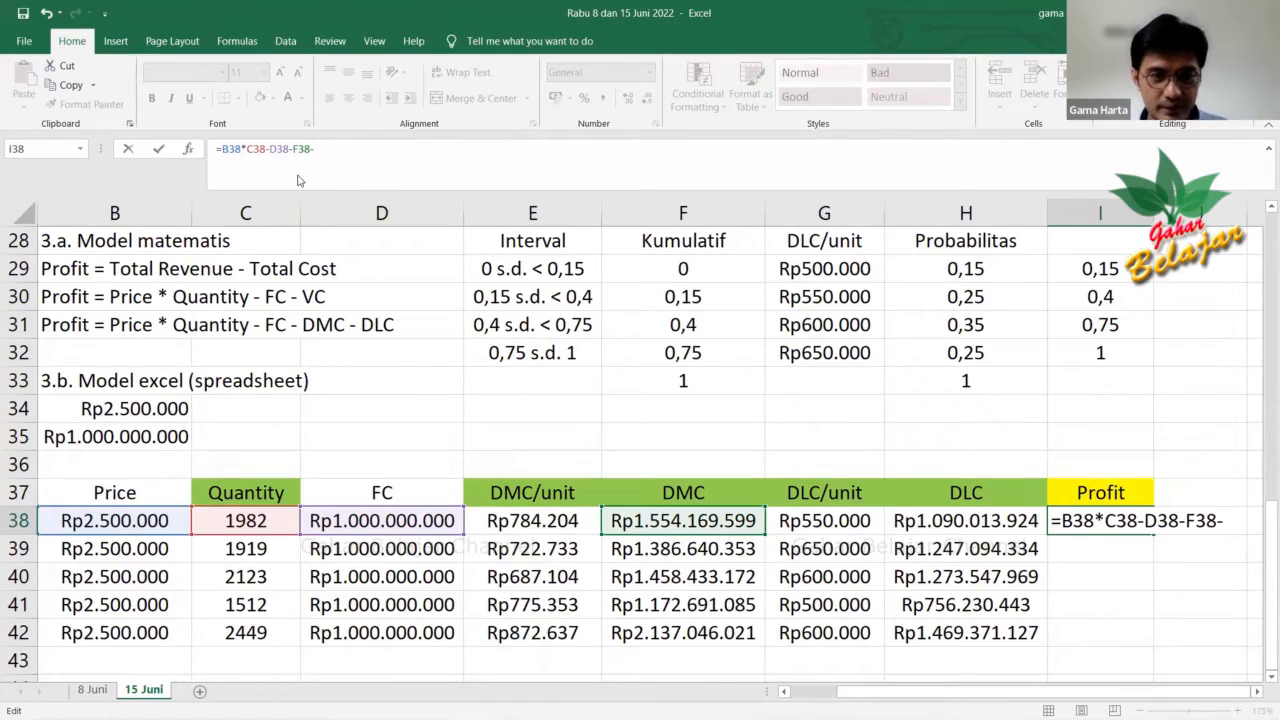
{"action": "left_click", "coordinate": [964, 520]}
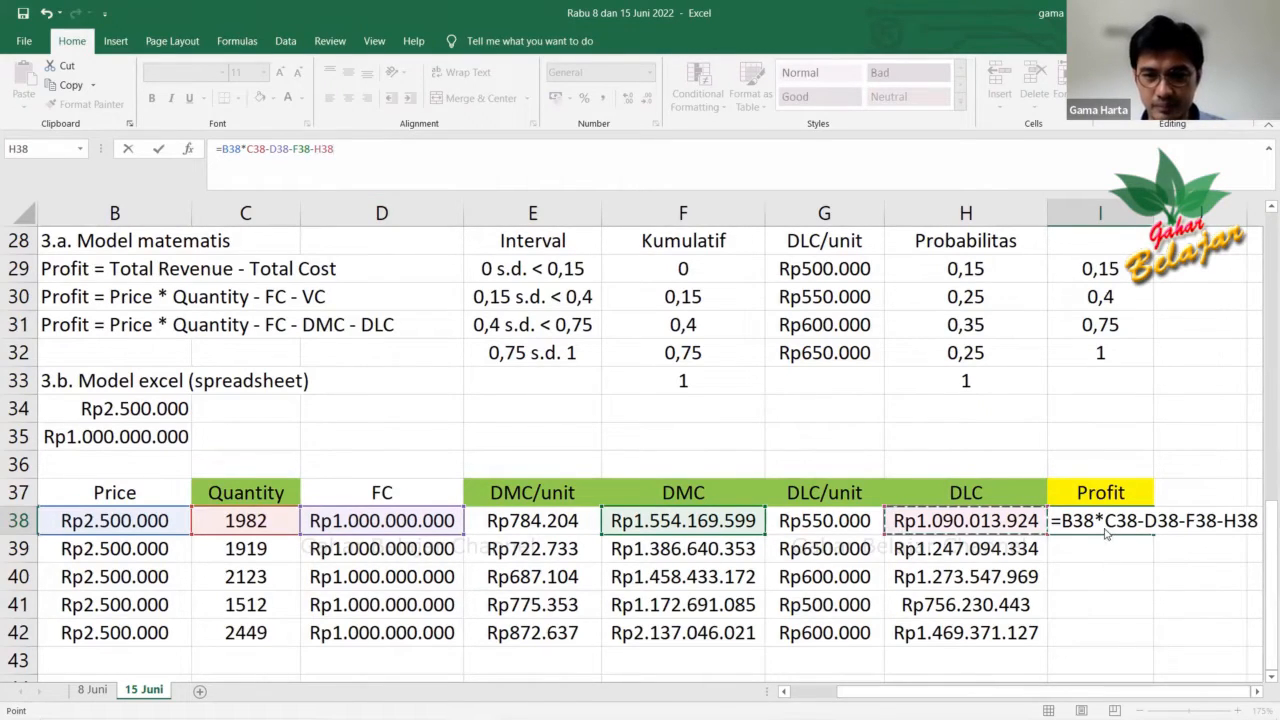
{"action": "key", "text": "Return"}
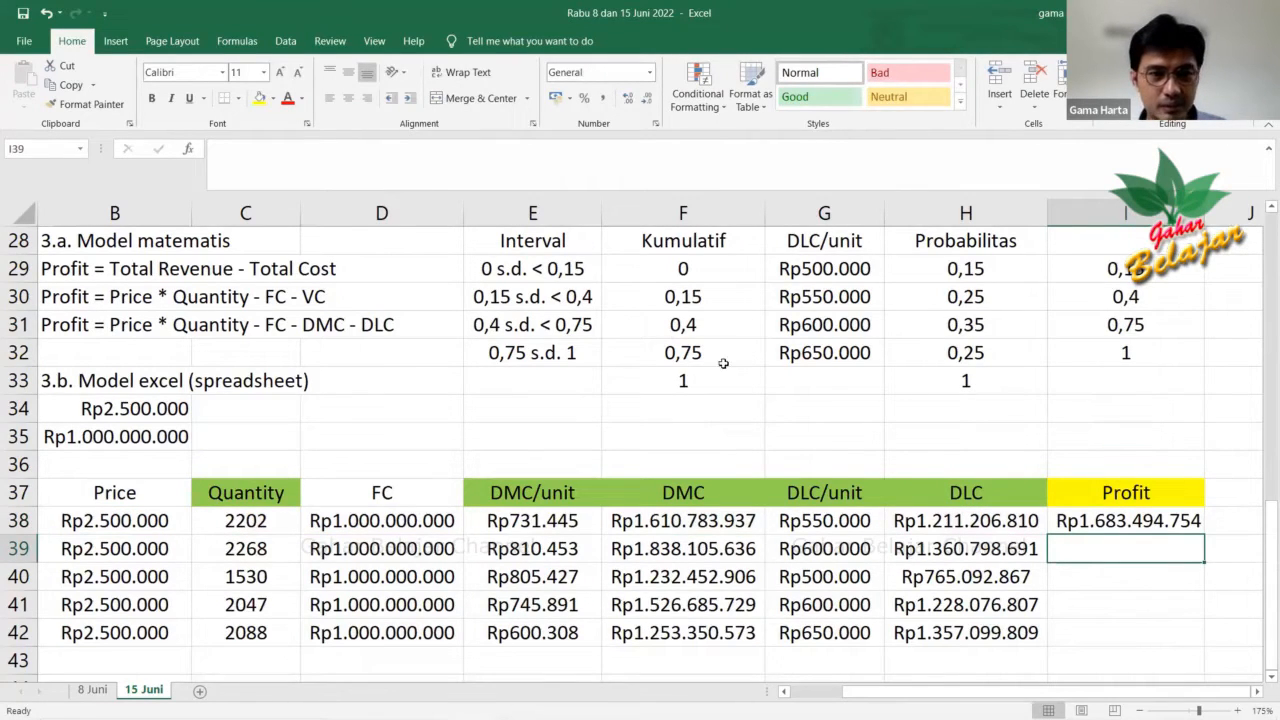
Adjust column B to fit its values and reduce the sheet zoom to 160% so columns A to I fit in view.
{"action": "left_click_drag", "start_coordinate": [170, 214], "coordinate": [183, 209]}
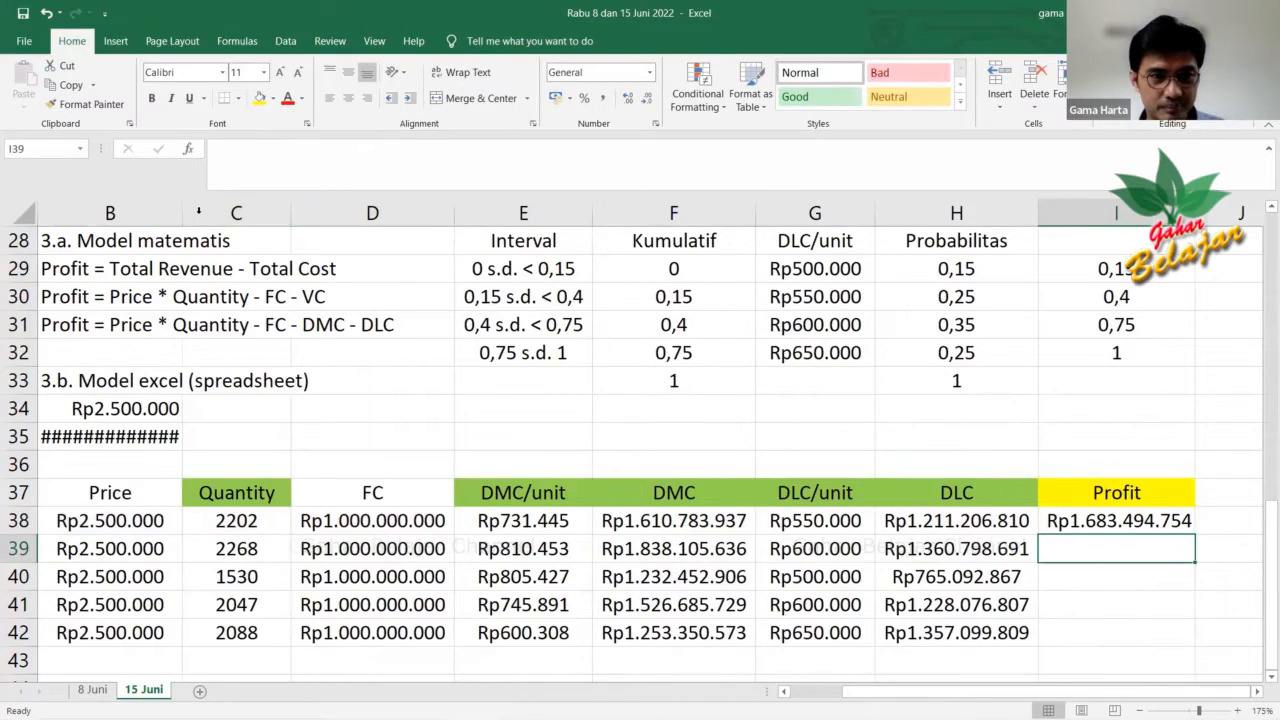
{"action": "left_click_drag", "start_coordinate": [184, 211], "coordinate": [199, 211]}
{"action": "left_click", "coordinate": [1139, 709]}
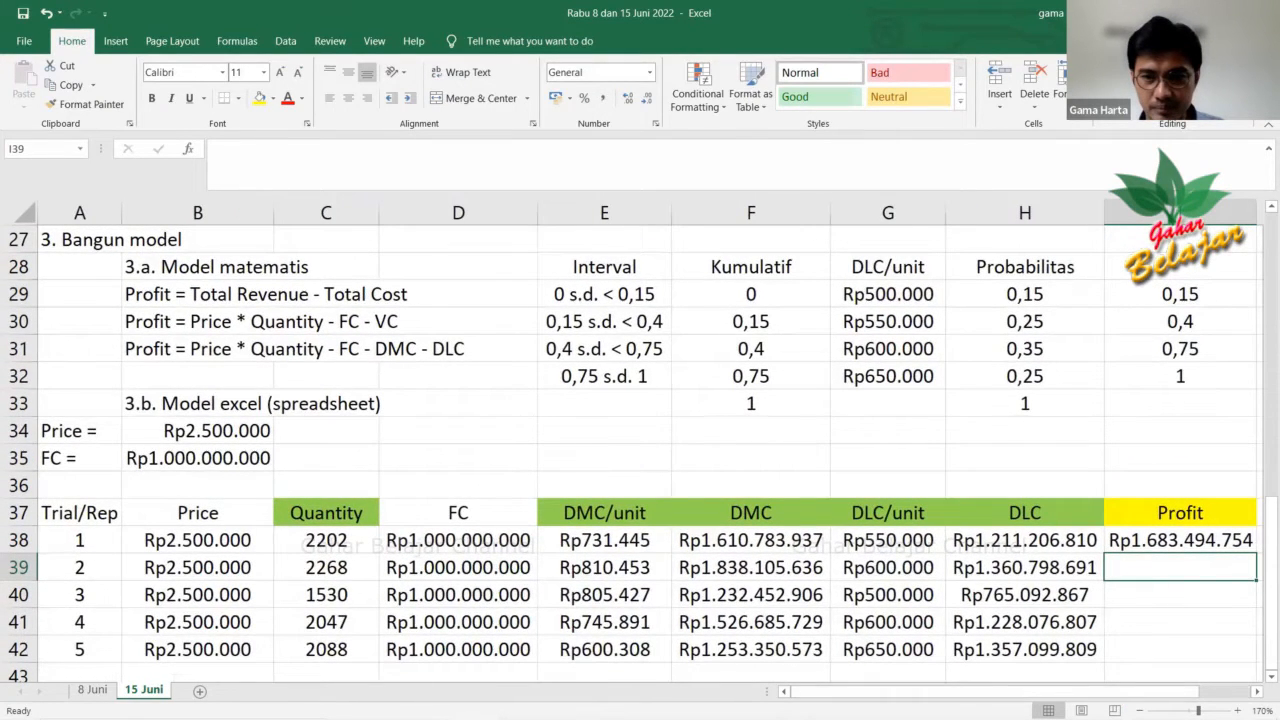
{"action": "left_click", "coordinate": [1139, 710]}
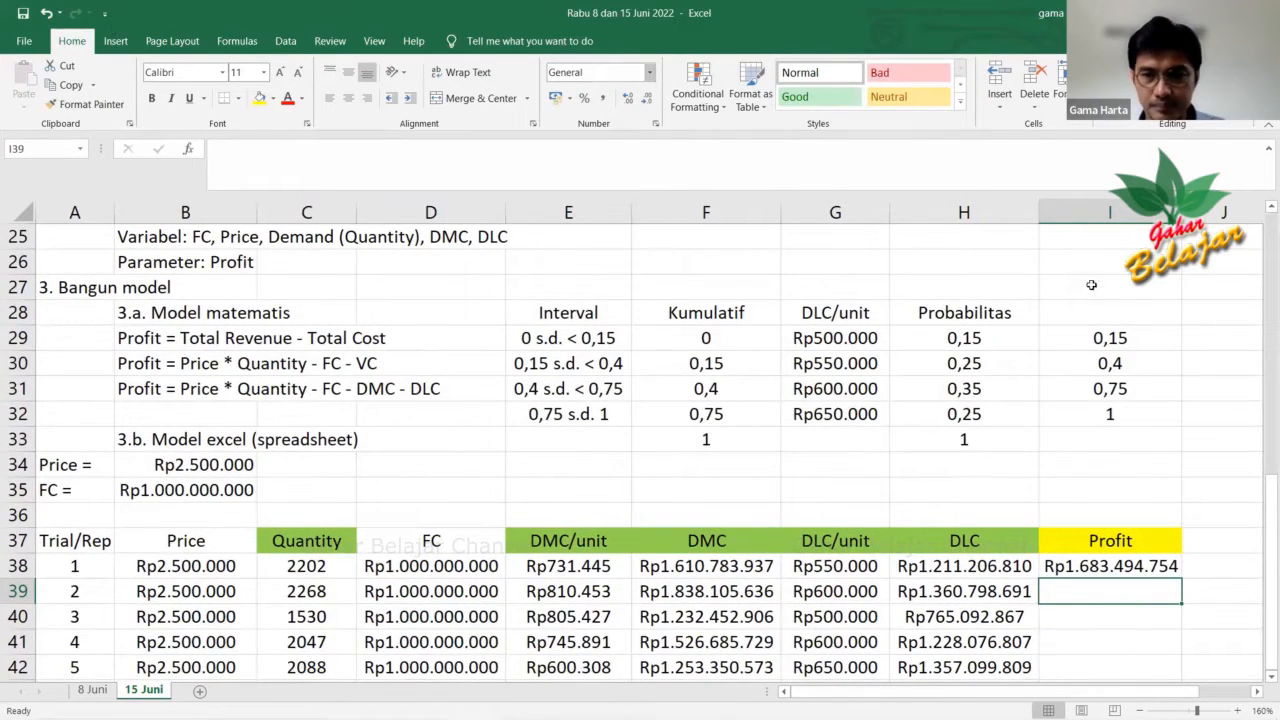
{"action": "left_click", "coordinate": [1248, 411]}
{"action": "scroll", "coordinate": [1240, 434], "scroll_direction": "down", "scroll_amount": 1}
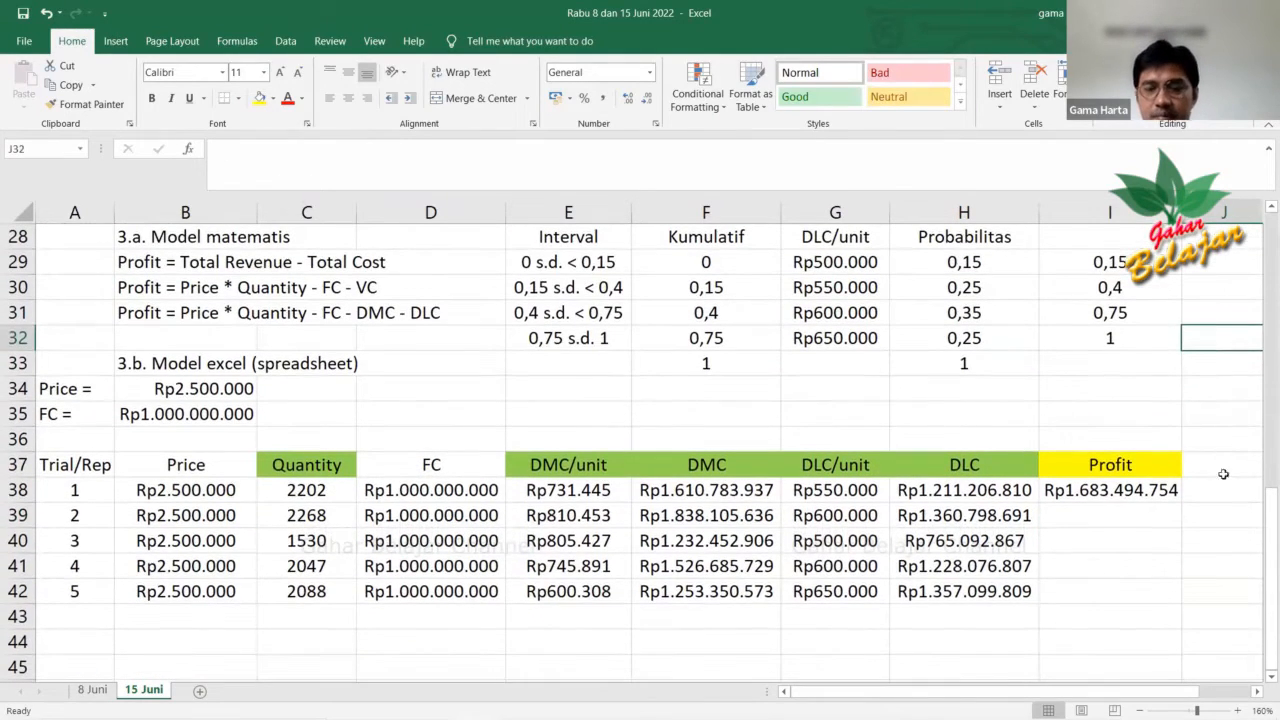
Review the Profit formula in I38 and copy it down to I42 for the remaining trials.
{"action": "left_click", "coordinate": [1076, 492]}
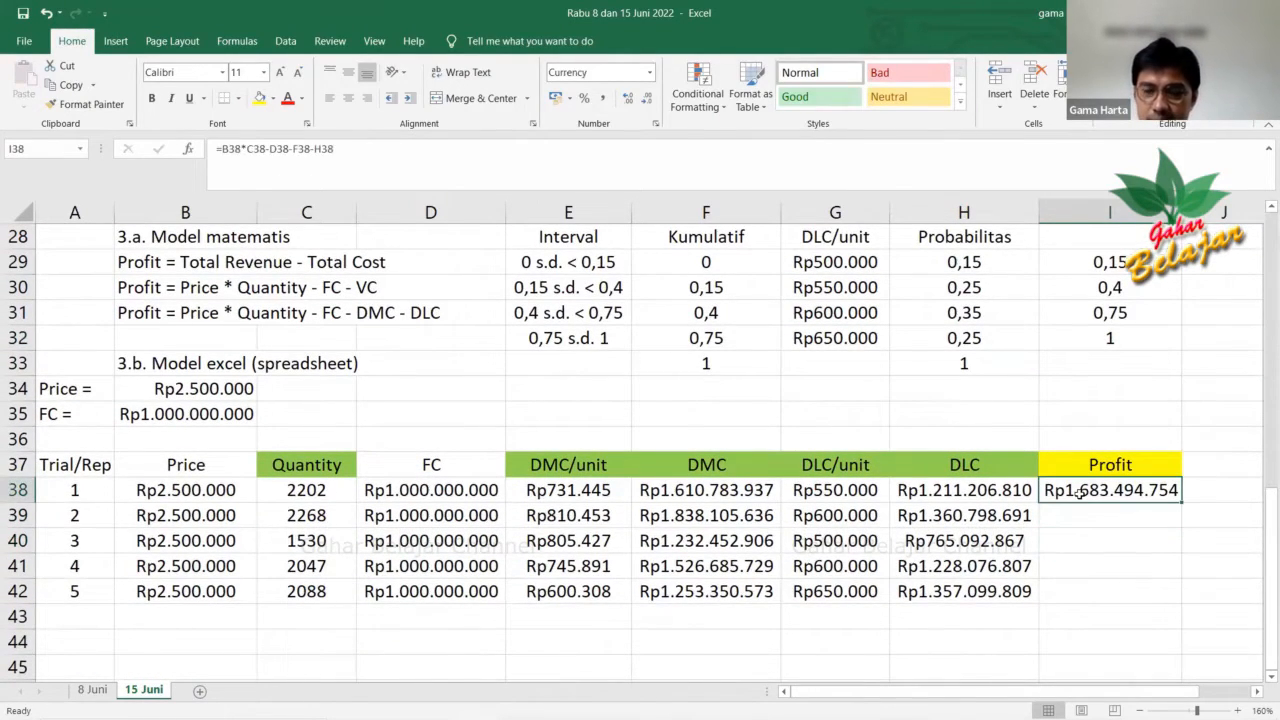
{"action": "double_click", "coordinate": [1078, 492]}
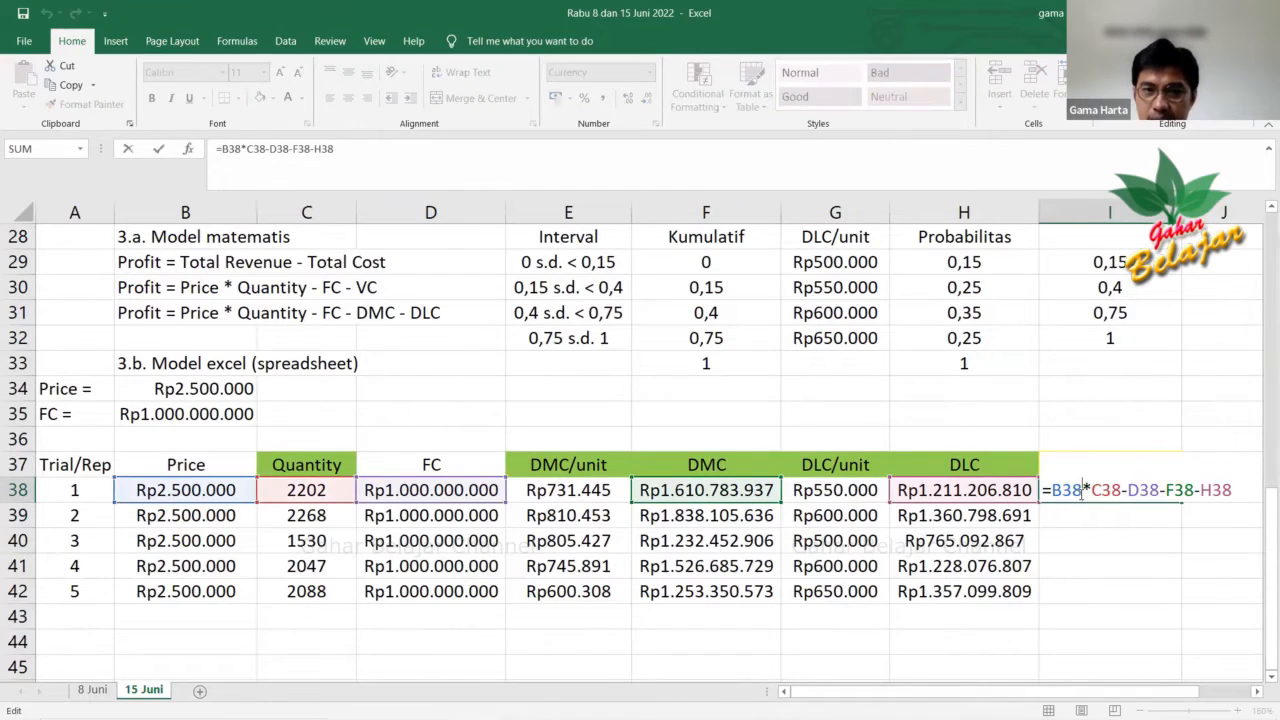
{"action": "key", "text": "Return"}
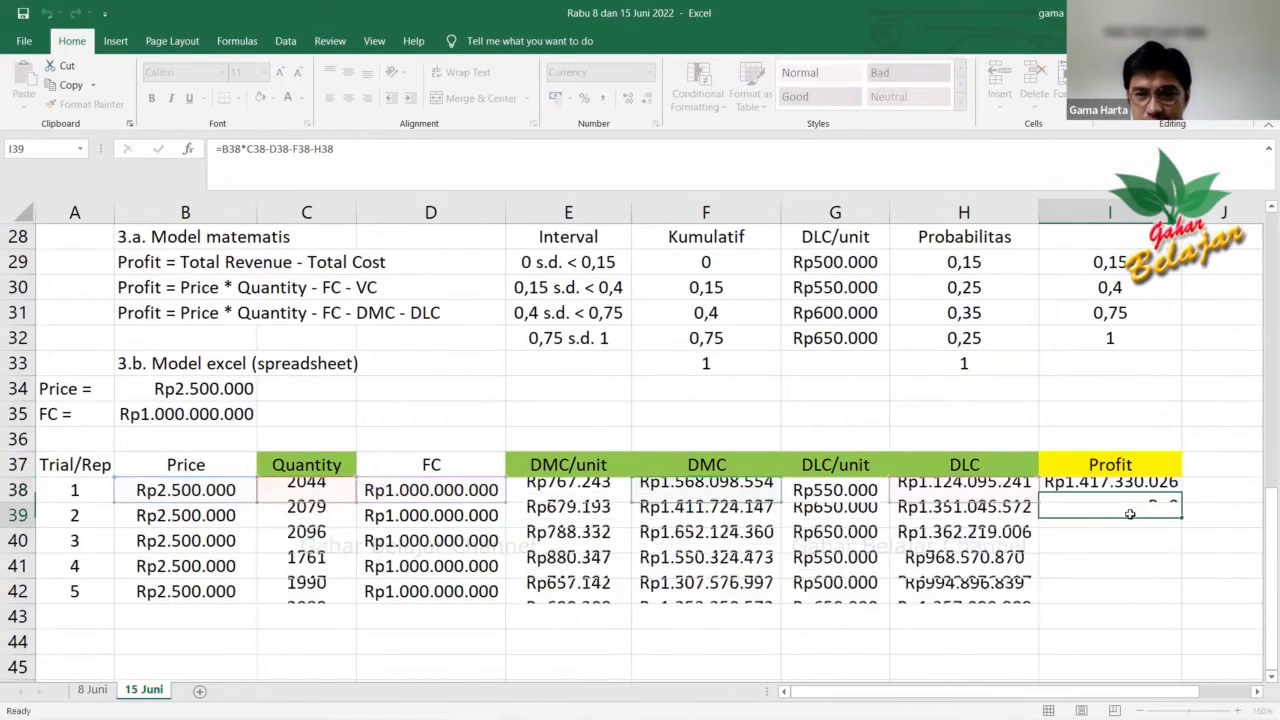
{"action": "left_click", "coordinate": [1118, 490]}
{"action": "left_click_drag", "start_coordinate": [1192, 503], "coordinate": [1188, 603]}
{"action": "left_click", "coordinate": [1200, 533]}
{"action": "left_click", "coordinate": [1100, 591]}
{"action": "left_click", "coordinate": [970, 515]}
{"action": "left_click", "coordinate": [1068, 500]}
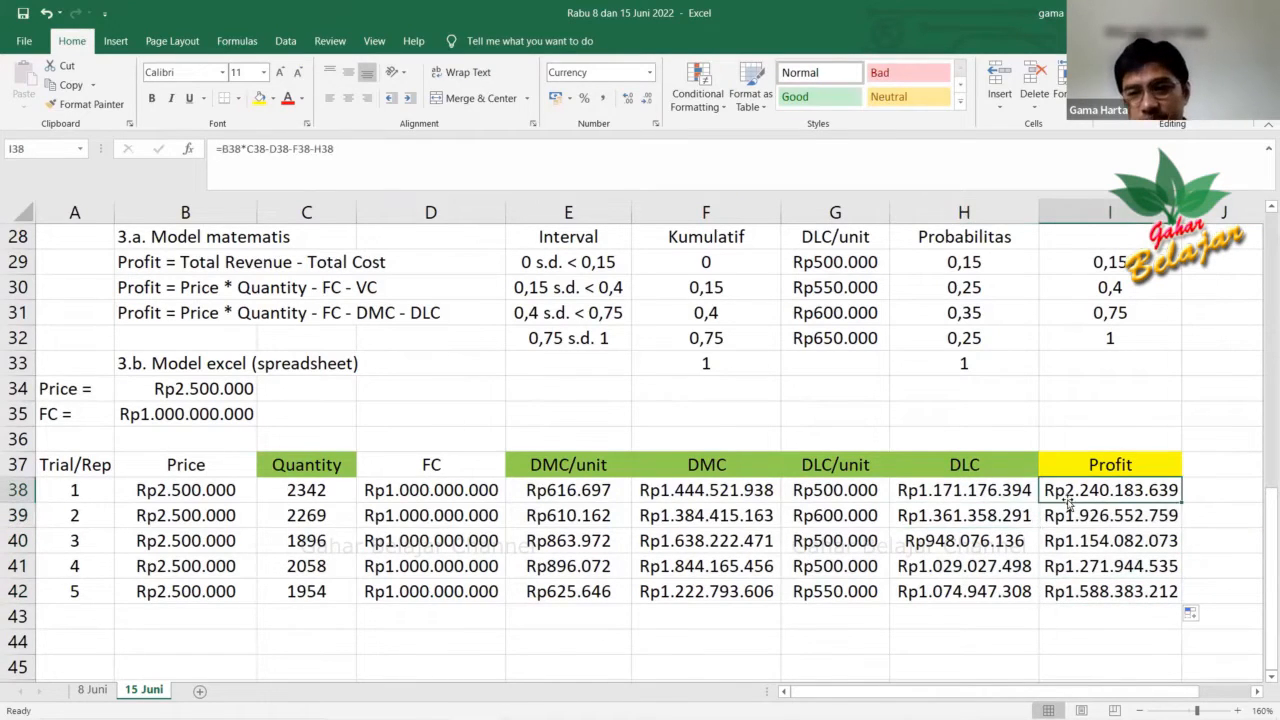
Recalculate the sheet repeatedly to examine how the random inputs change the Profit values in I38:I42.
{"action": "left_click", "coordinate": [1089, 648]}
{"action": "key", "text": "F9"}
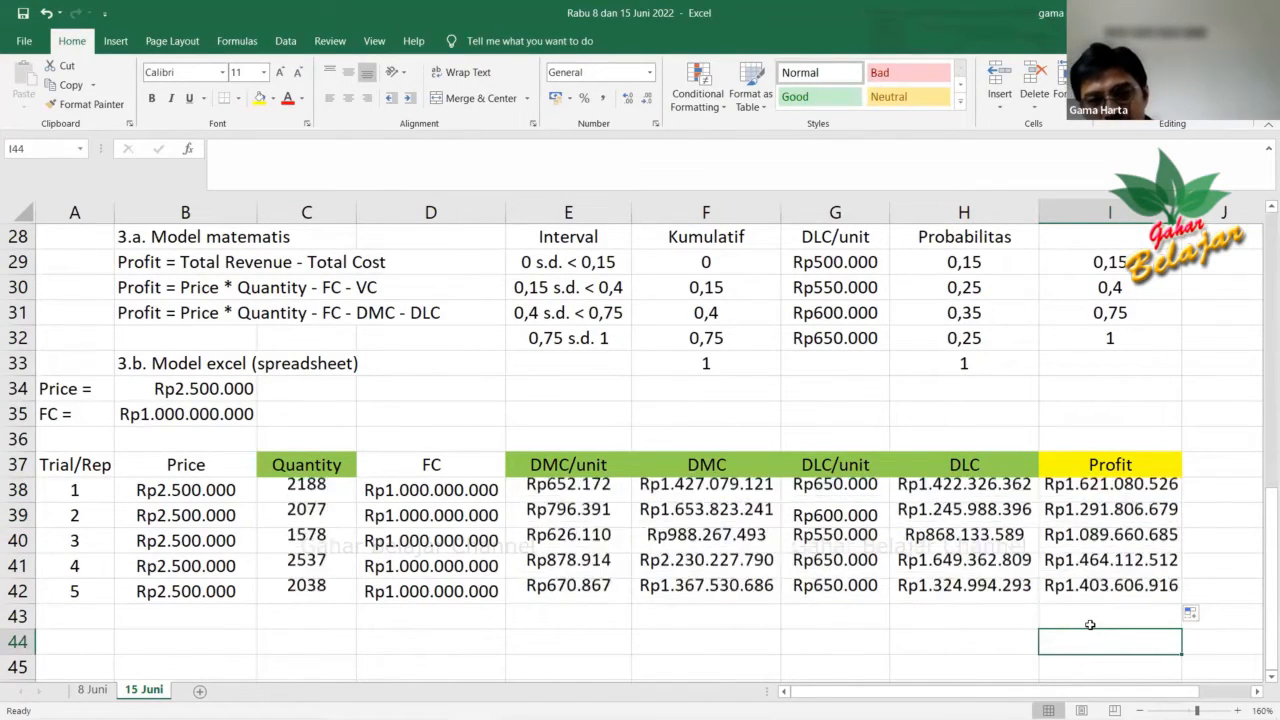
{"action": "key", "text": "F9"}
{"action": "key", "text": "F9"}
{"action": "key", "text": "F9"}
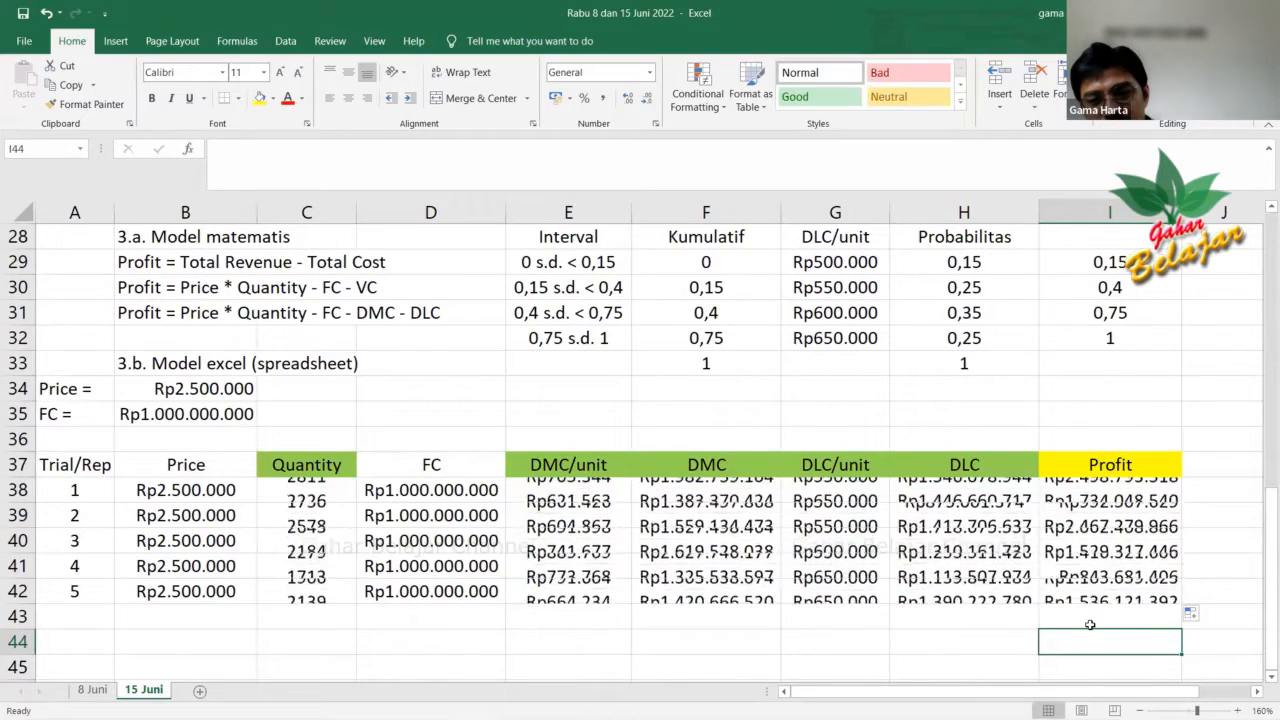
{"action": "key", "text": "F9"}
{"action": "key", "text": "F9"}
{"action": "key", "text": "F9"}
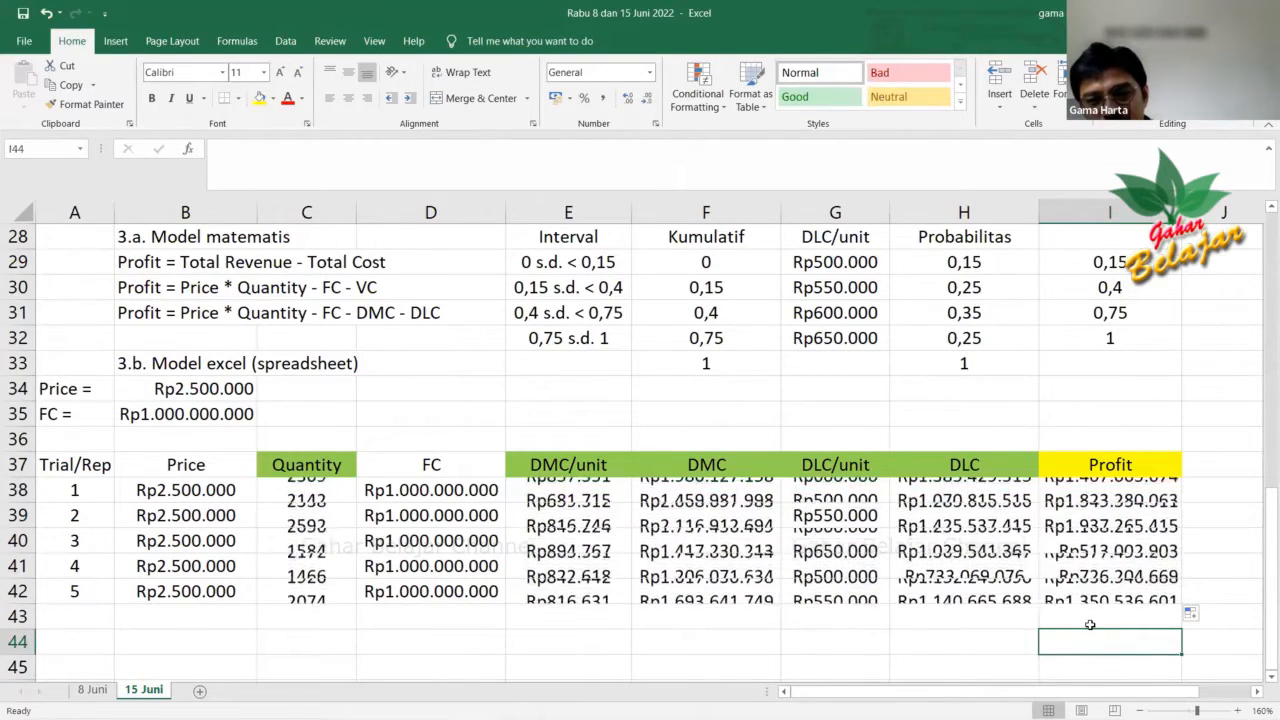
Recalculate the sheet several more times to compare the random inputs and profits across the five trials.
{"action": "key", "text": "F9"}
{"action": "key", "text": "F9"}
{"action": "key", "text": "F9"}
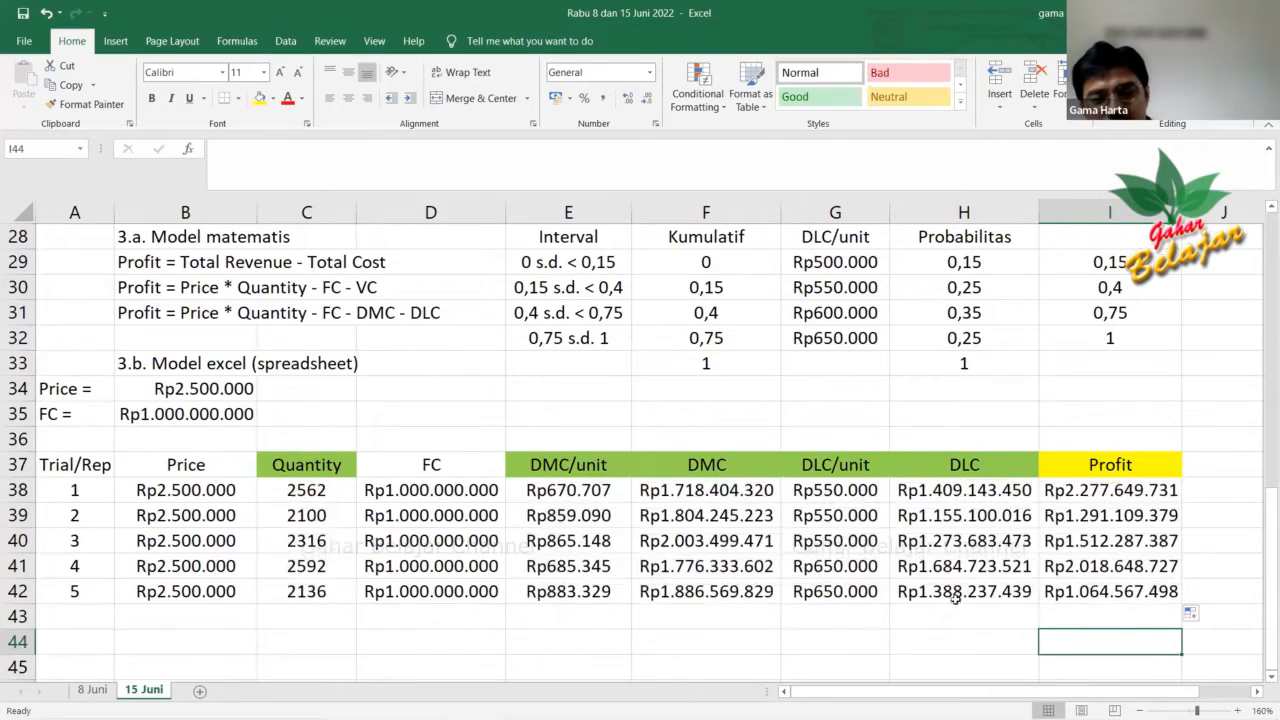
{"action": "key", "text": "F9"}
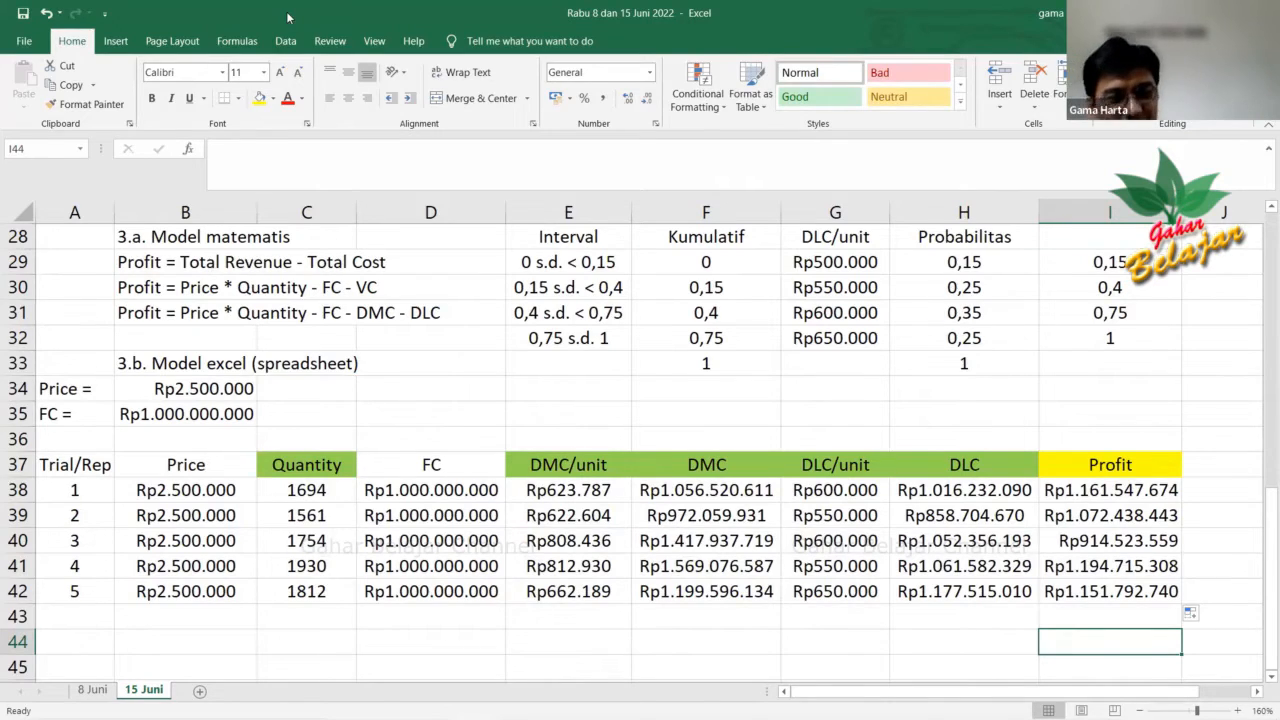
Extend the simulation table to 100 trials by filling the trial 5 row A42:I42 down to row 137.
{"action": "left_click", "coordinate": [72, 592]}
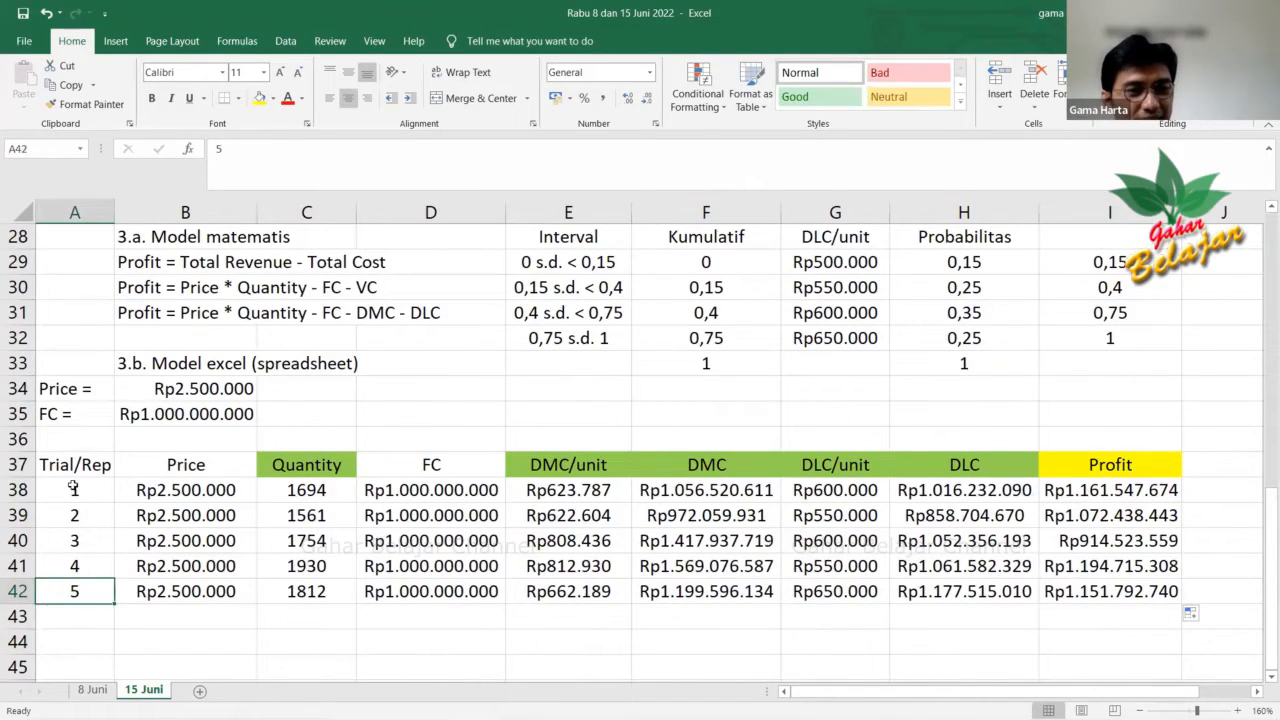
{"action": "left_click_drag", "start_coordinate": [73, 487], "coordinate": [88, 597]}
{"action": "left_click", "coordinate": [88, 597]}
{"action": "left_click", "coordinate": [278, 618]}
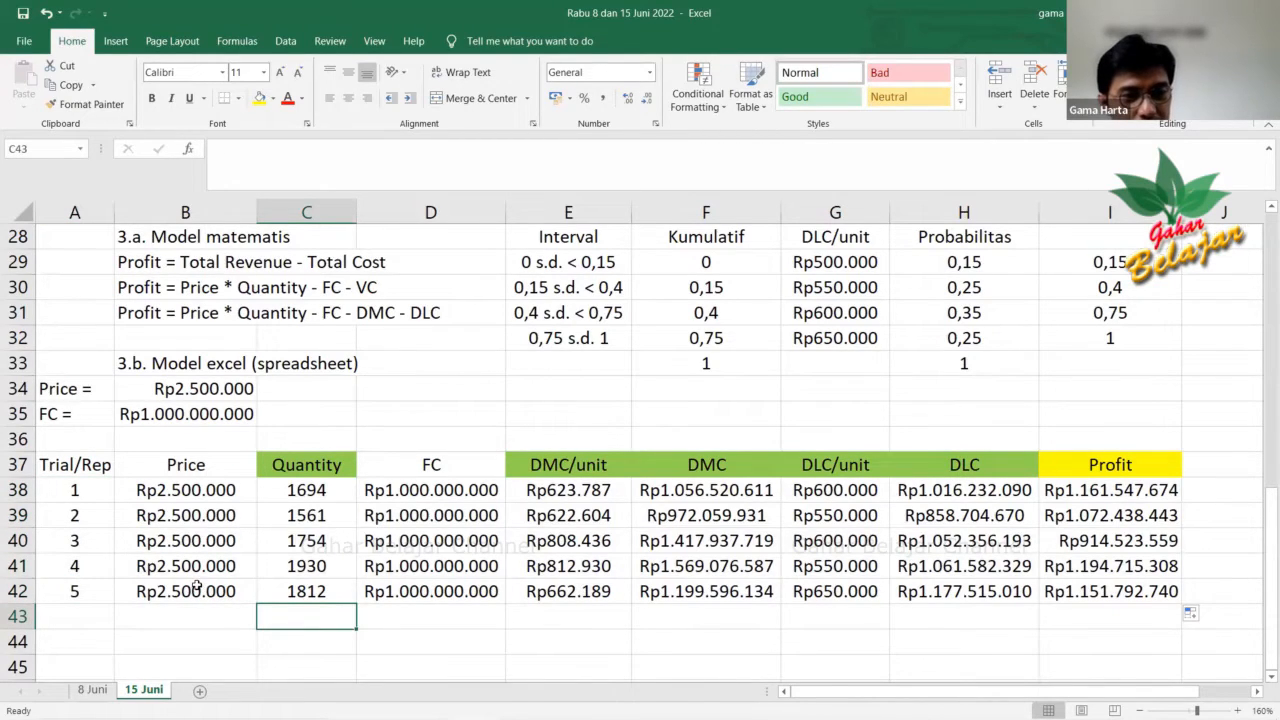
{"action": "left_click", "coordinate": [93, 587]}
{"action": "left_click_drag", "start_coordinate": [93, 587], "coordinate": [1155, 591]}
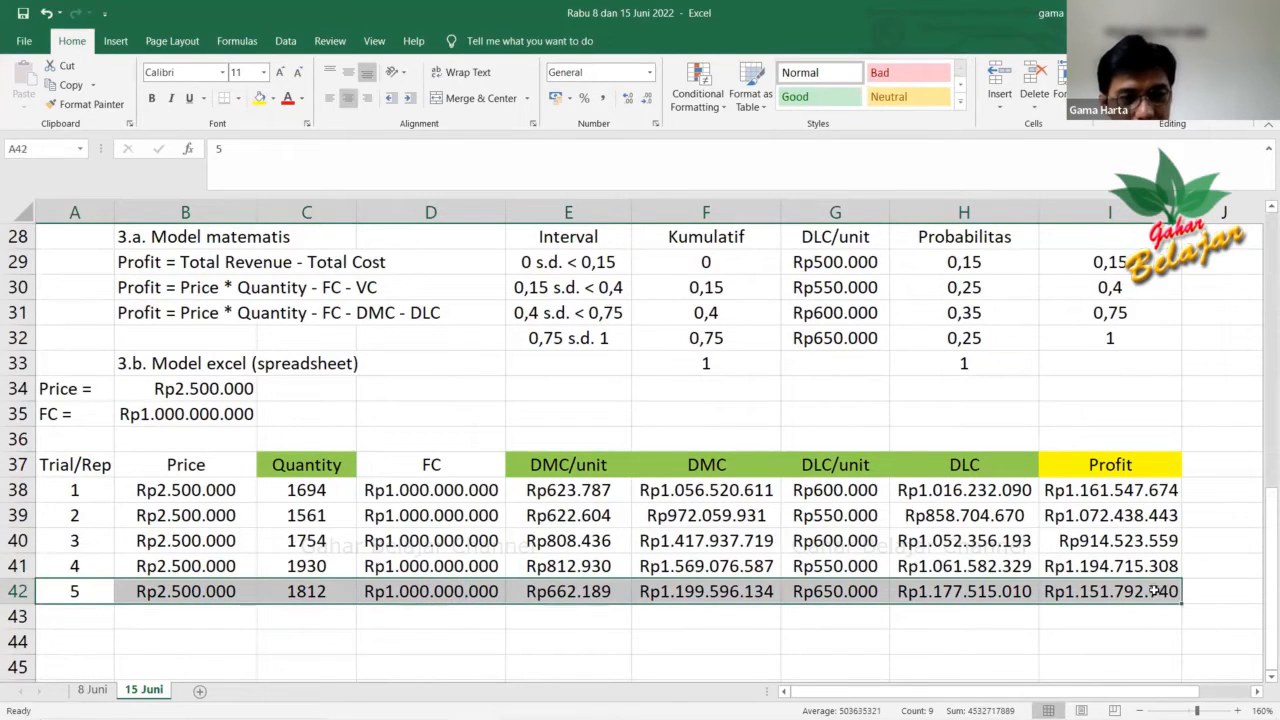
{"action": "scroll", "coordinate": [1151, 591], "scroll_direction": "down", "scroll_amount": 2}
{"action": "left_click_drag", "start_coordinate": [1181, 451], "coordinate": [880, 262]}
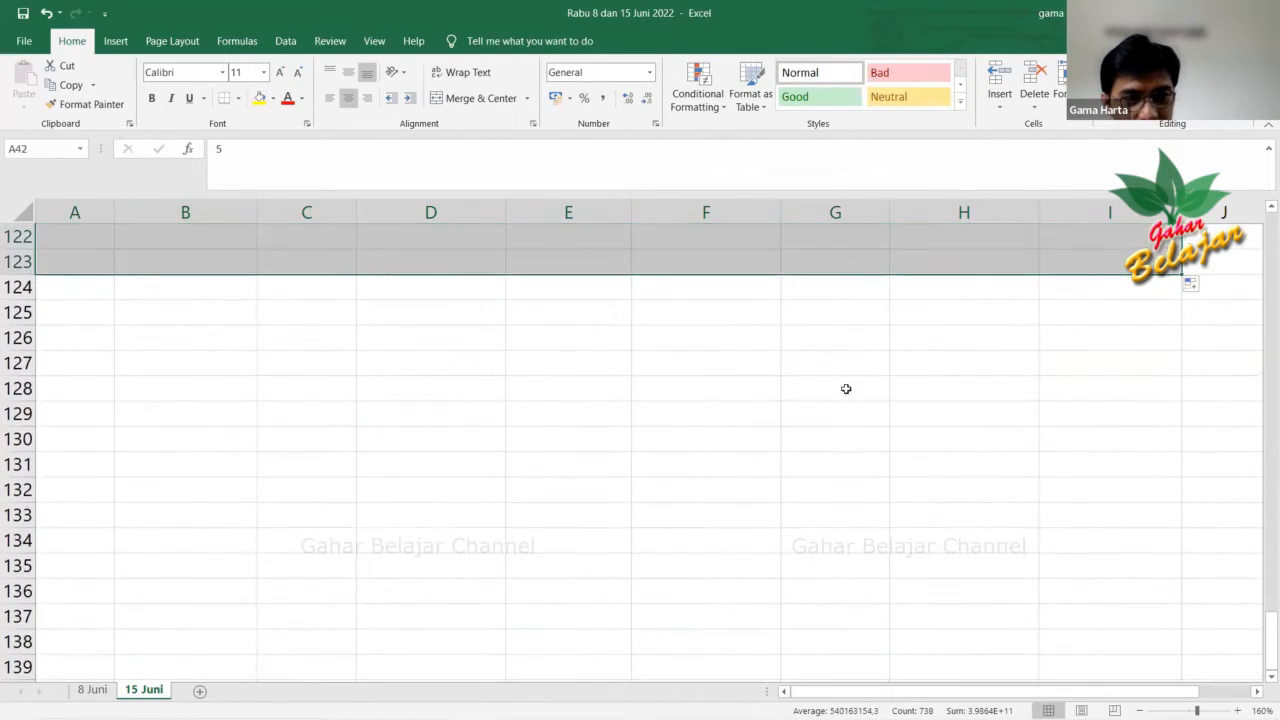
{"action": "left_click_drag", "start_coordinate": [1183, 271], "coordinate": [1187, 628]}
{"action": "left_click", "coordinate": [1210, 494]}
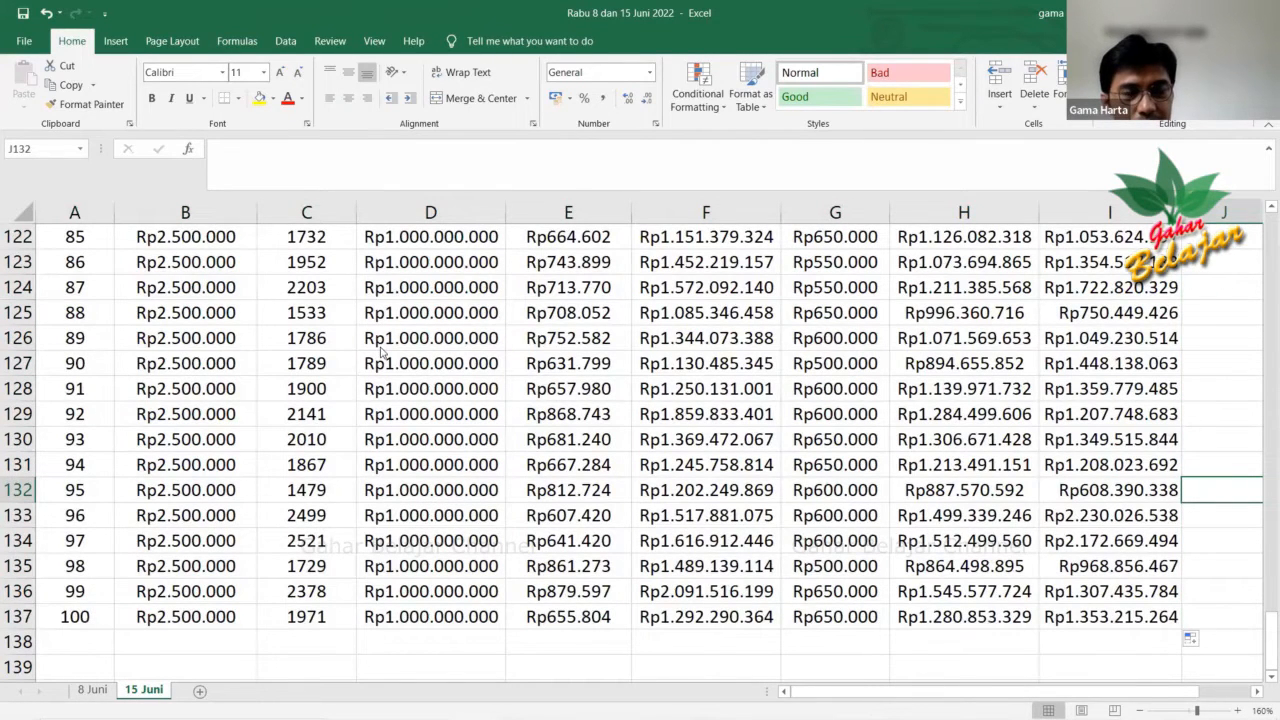
Examine the extended trial rows and reread the problem statement about simulating 100 trials and calculating the average profit.
{"action": "left_click", "coordinate": [1218, 516]}
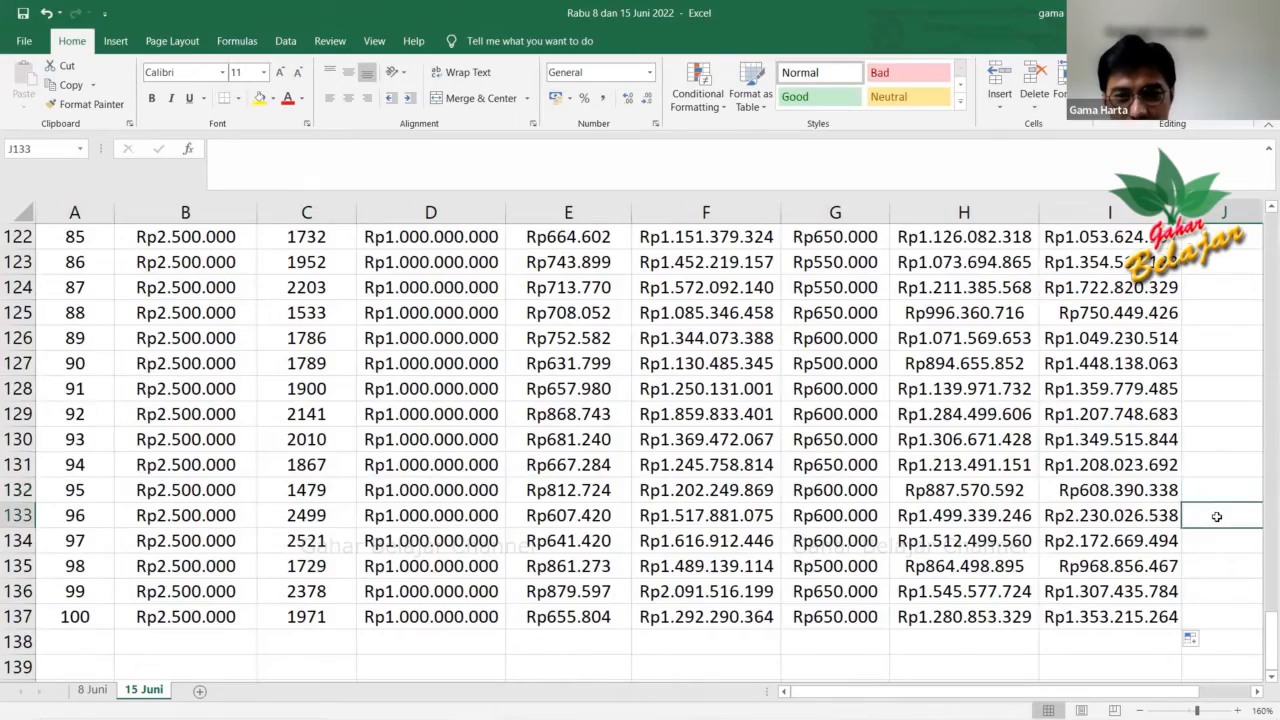
{"action": "scroll", "coordinate": [1216, 513], "scroll_direction": "up", "scroll_amount": 10}
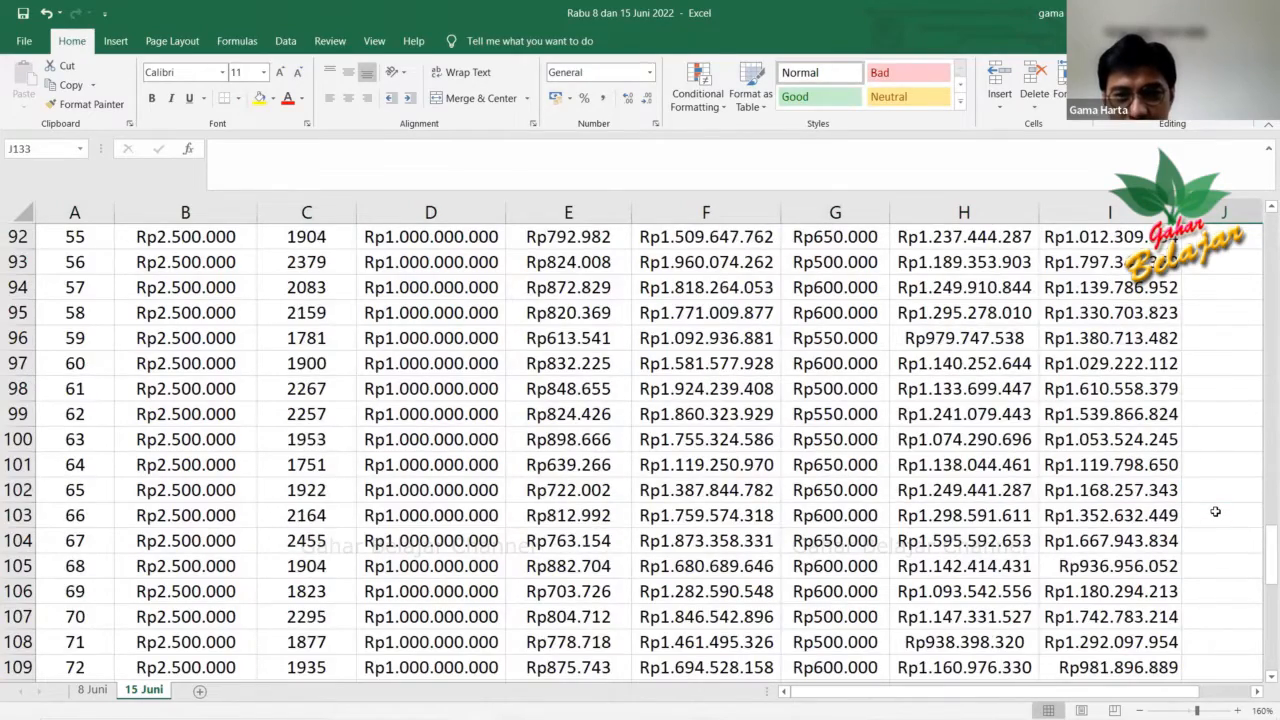
{"action": "scroll", "coordinate": [1215, 511], "scroll_direction": "up", "scroll_amount": 14}
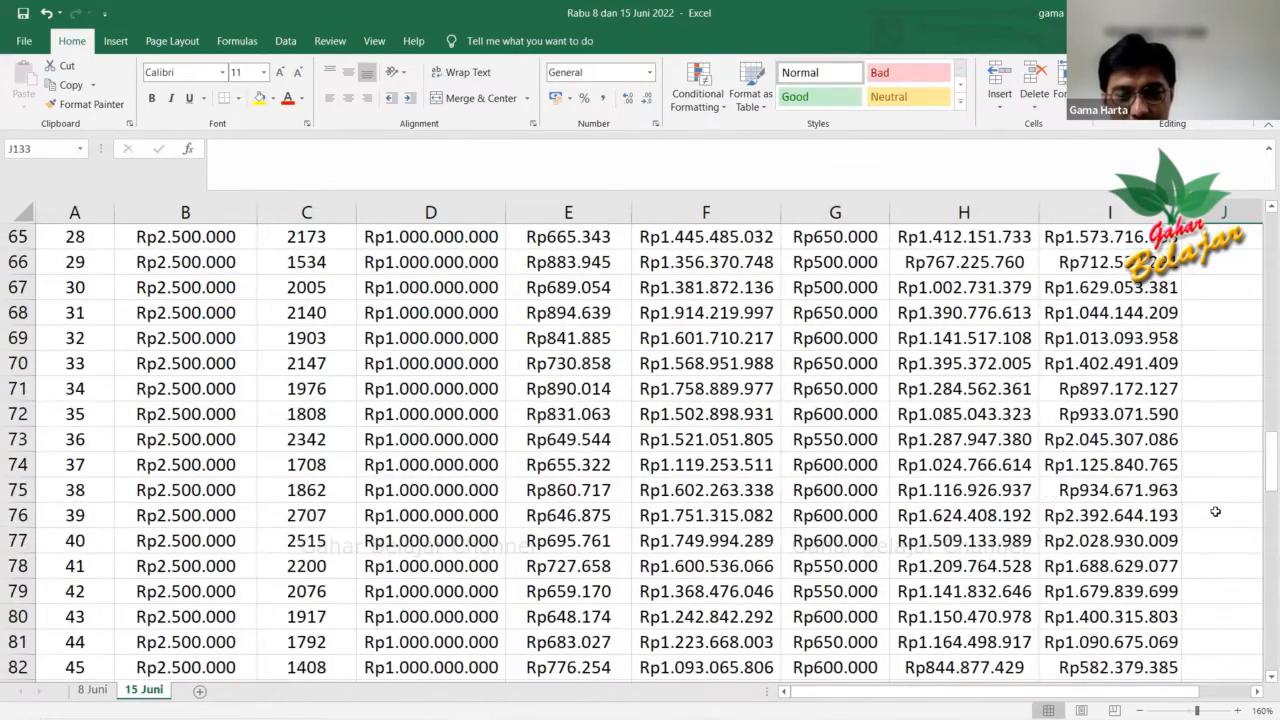
{"action": "scroll", "coordinate": [1212, 506], "scroll_direction": "up", "scroll_amount": 9}
{"action": "scroll", "coordinate": [1210, 503], "scroll_direction": "down", "scroll_amount": 4}
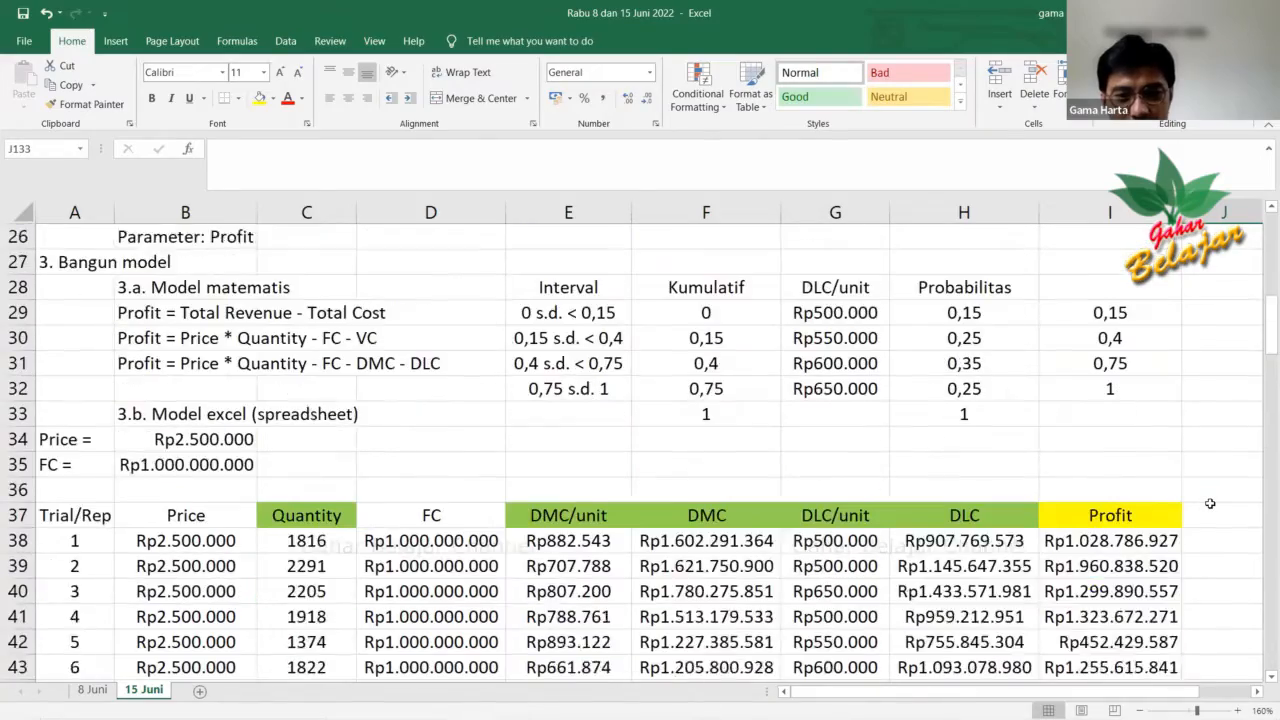
{"action": "scroll", "coordinate": [1210, 503], "scroll_direction": "down", "scroll_amount": 20}
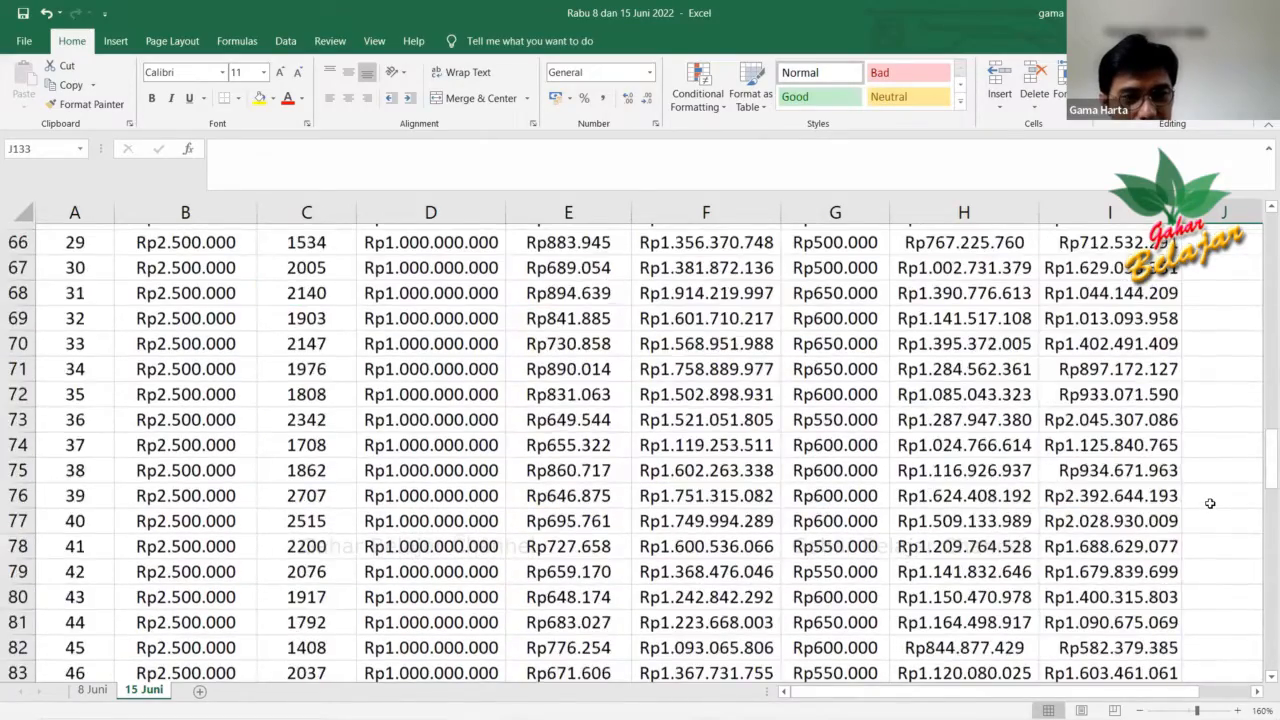
{"action": "scroll", "coordinate": [1210, 503], "scroll_direction": "up", "scroll_amount": 20}
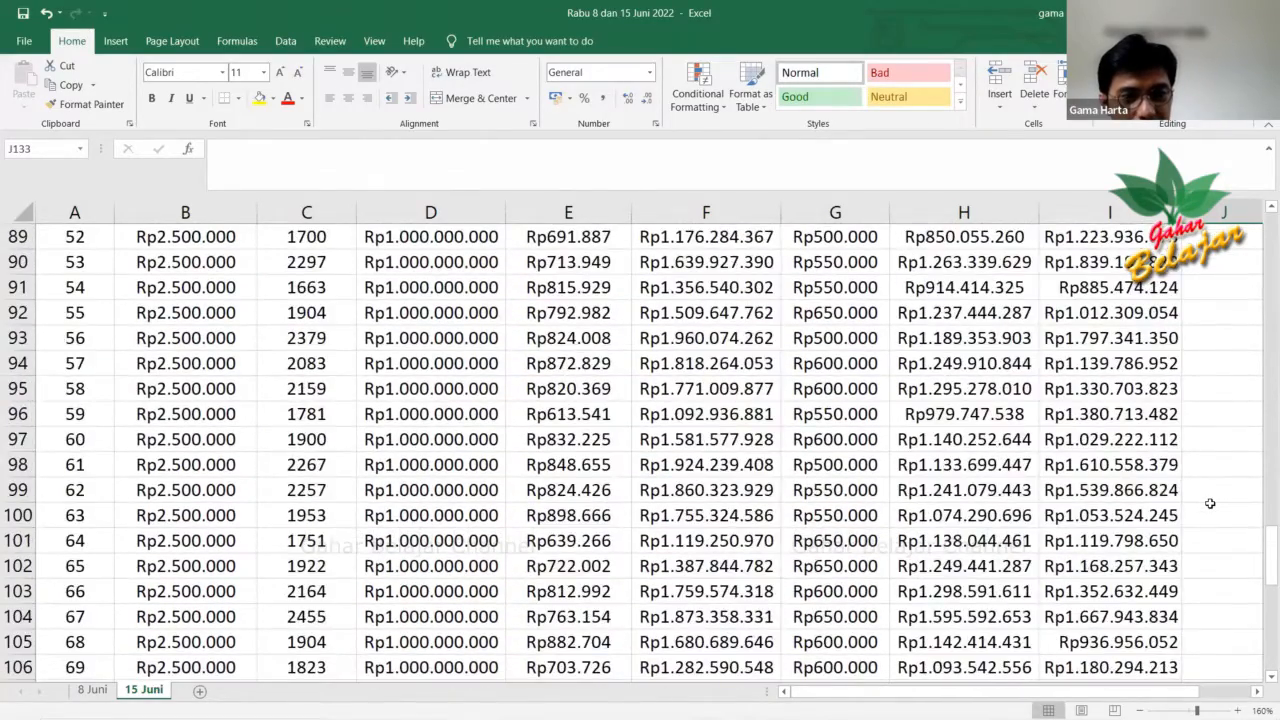
{"action": "scroll", "coordinate": [1210, 503], "scroll_direction": "up", "scroll_amount": 7}
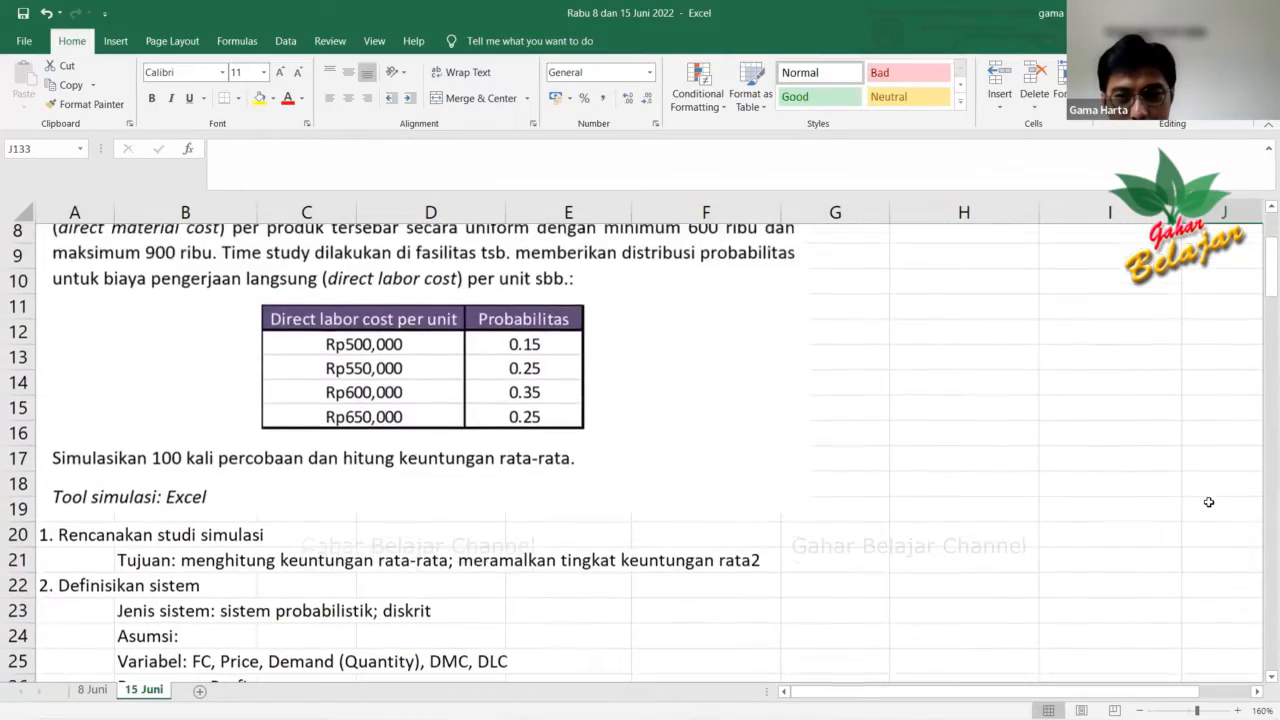
{"action": "scroll", "coordinate": [1208, 502], "scroll_direction": "down", "scroll_amount": 11}
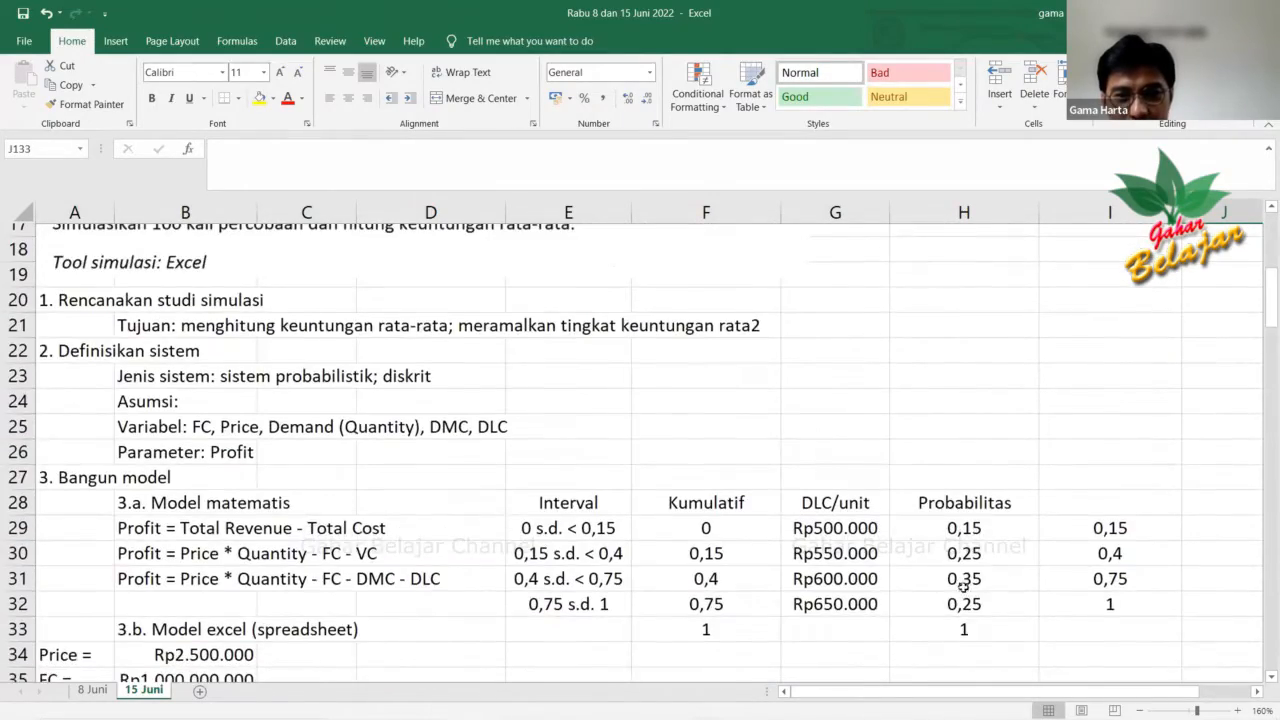
Label H138 "Rata-rata profit" below the last trial and calculate the average of I38:I137 in I138.
{"action": "scroll", "coordinate": [963, 568], "scroll_direction": "down", "scroll_amount": 20}
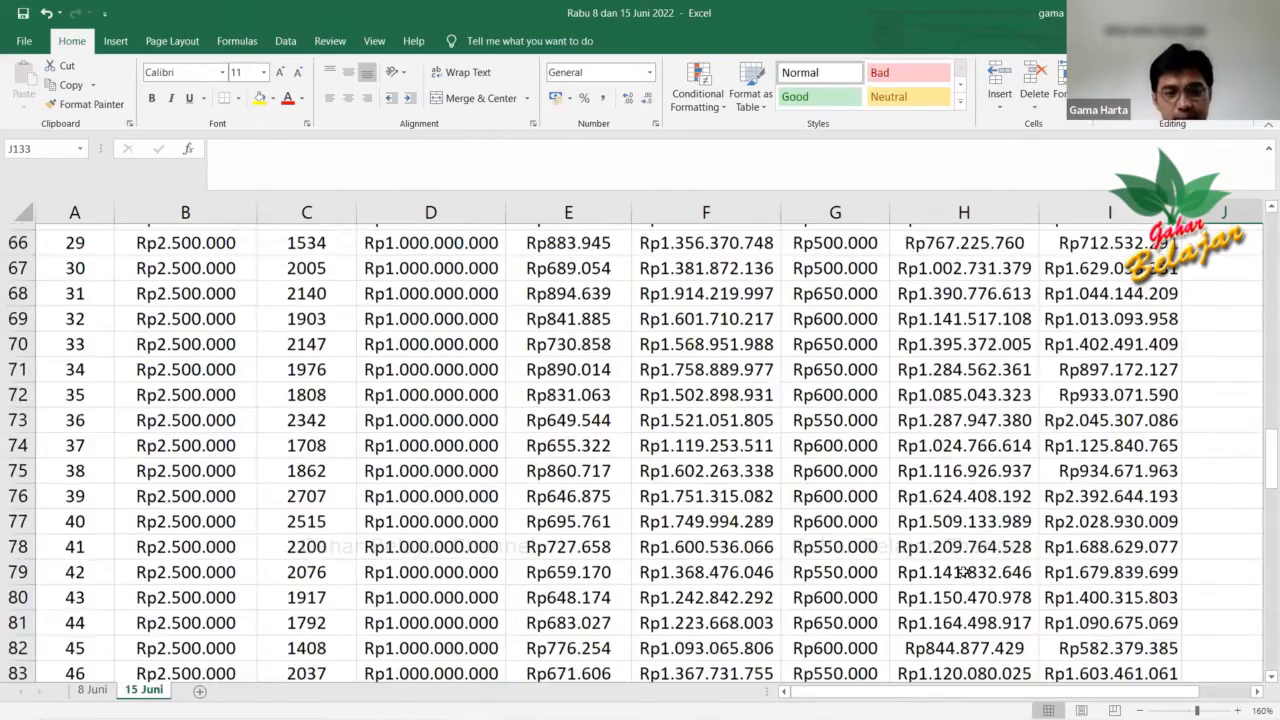
{"action": "scroll", "coordinate": [963, 571], "scroll_direction": "up", "scroll_amount": 1}
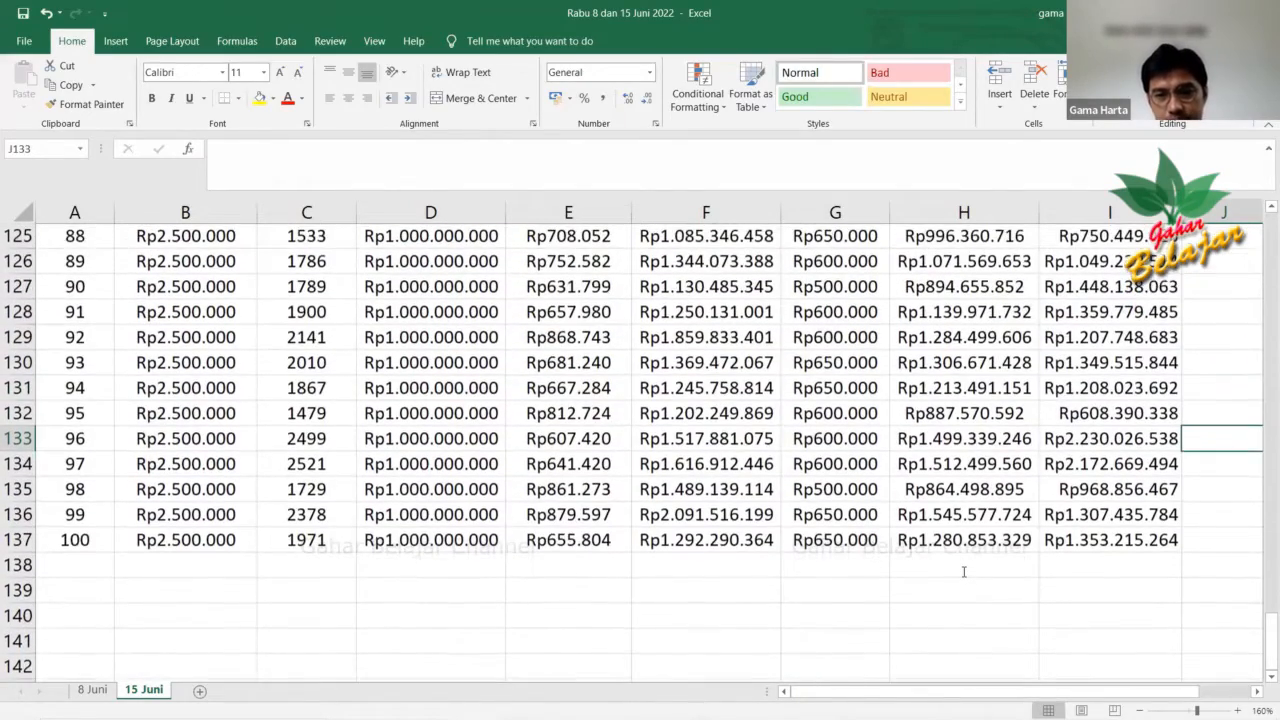
{"action": "left_click", "coordinate": [963, 566]}
{"action": "type", "text": "Rata-rata profit"}
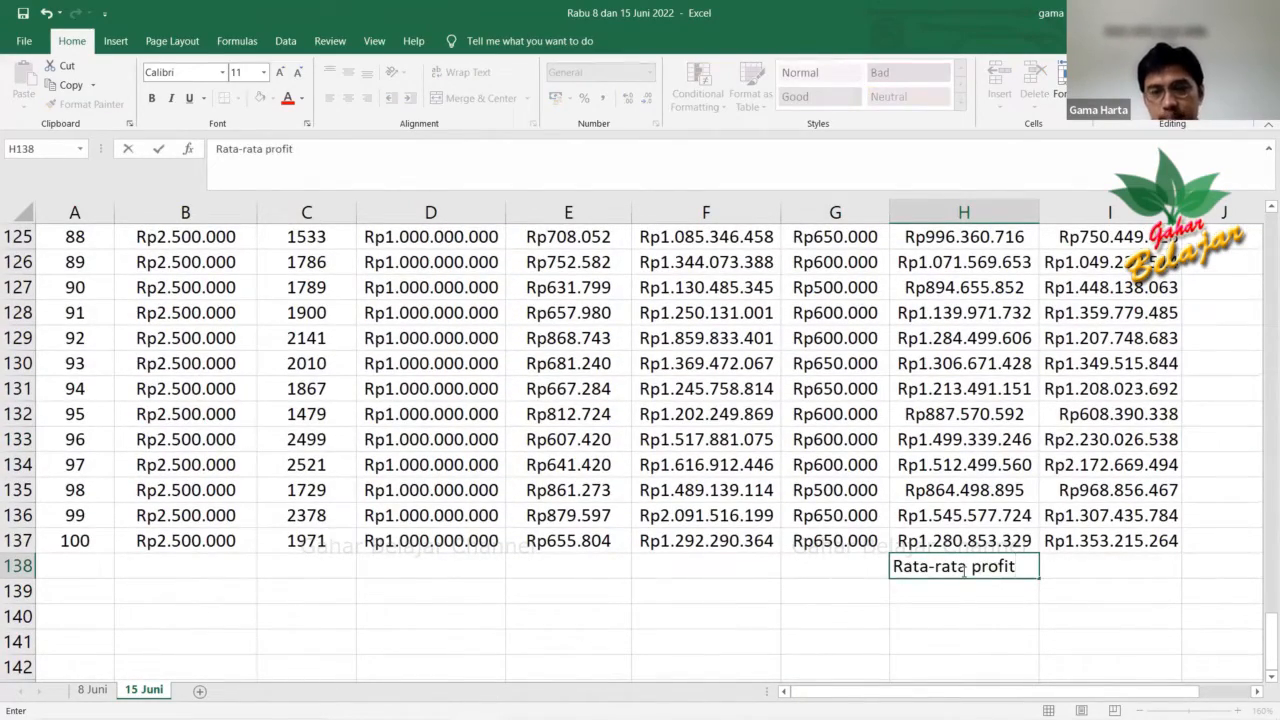
{"action": "left_click", "coordinate": [1080, 606]}
{"action": "left_click", "coordinate": [1083, 566]}
{"action": "type", "text": "="}
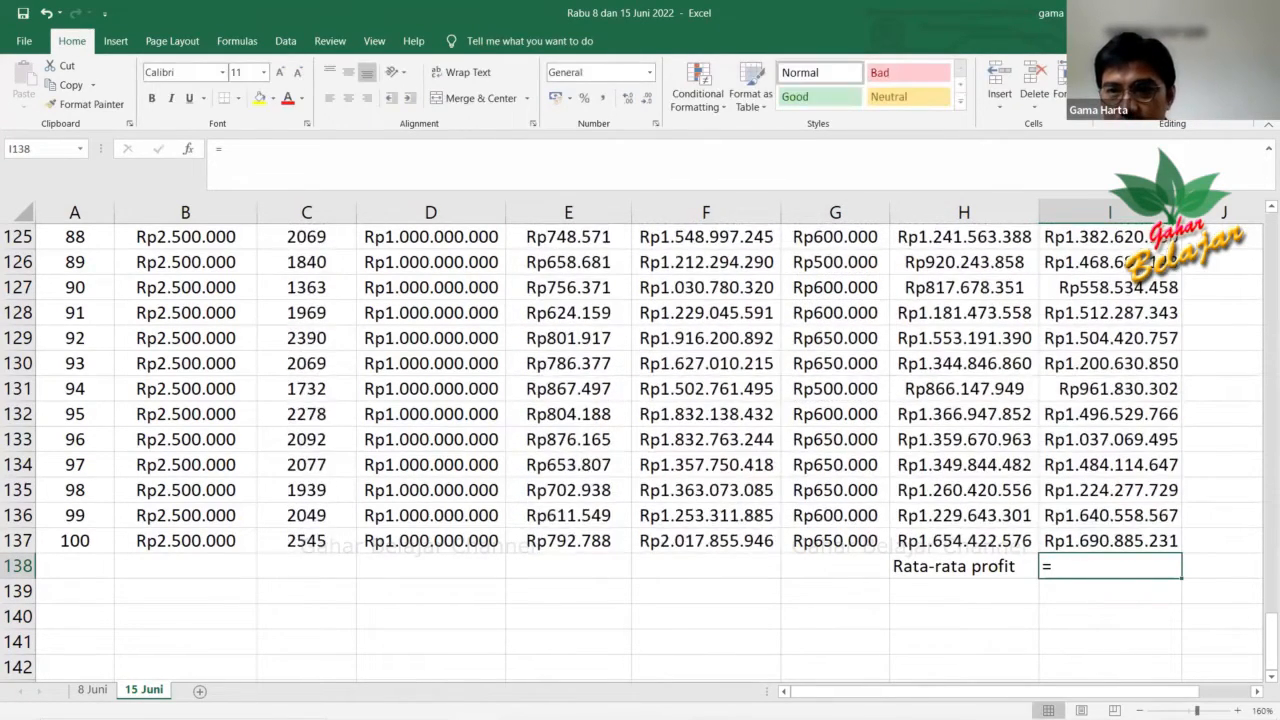
{"action": "left_click", "coordinate": [1165, 73]}
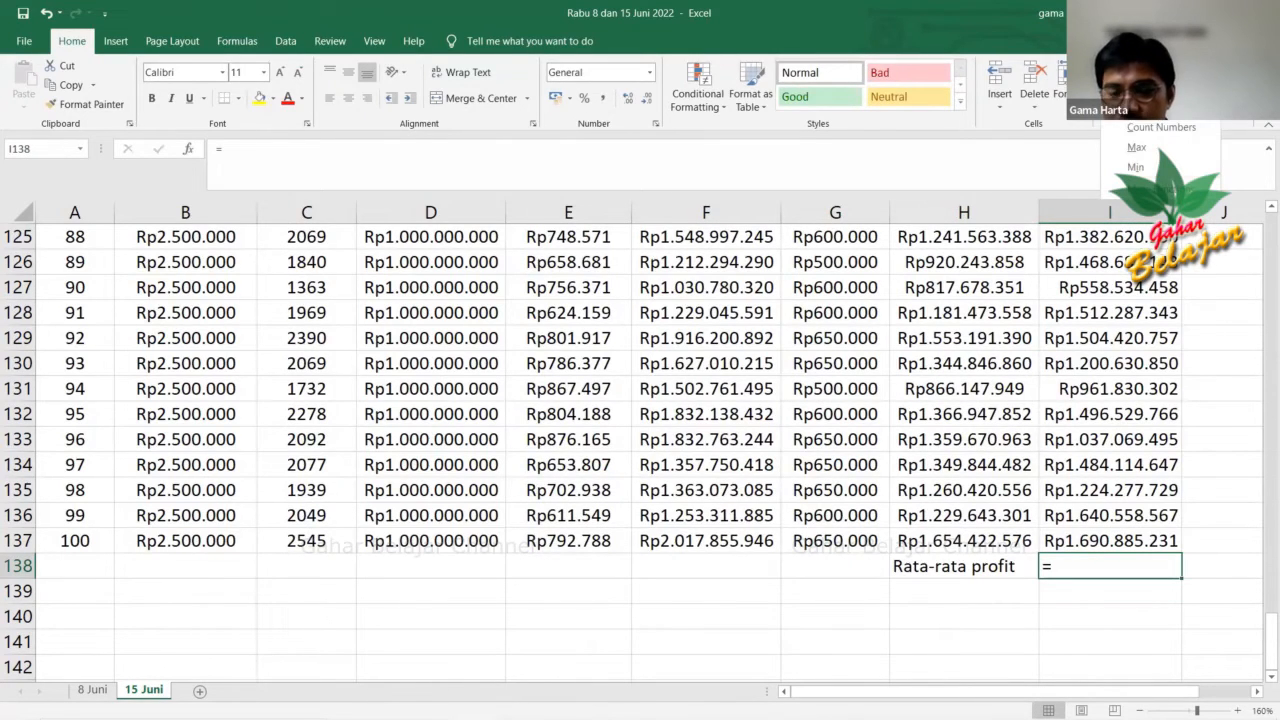
{"action": "left_click", "coordinate": [1140, 107]}
{"action": "key", "text": "Return"}
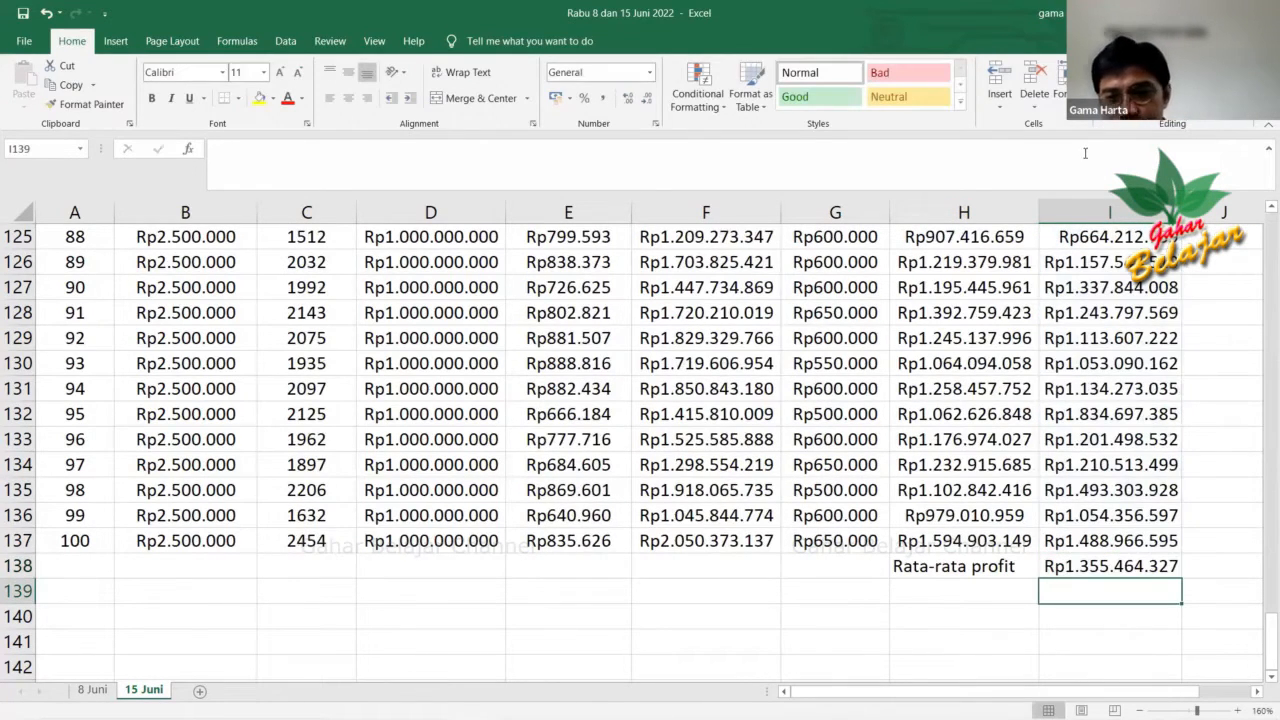
{"action": "left_click", "coordinate": [1103, 616]}
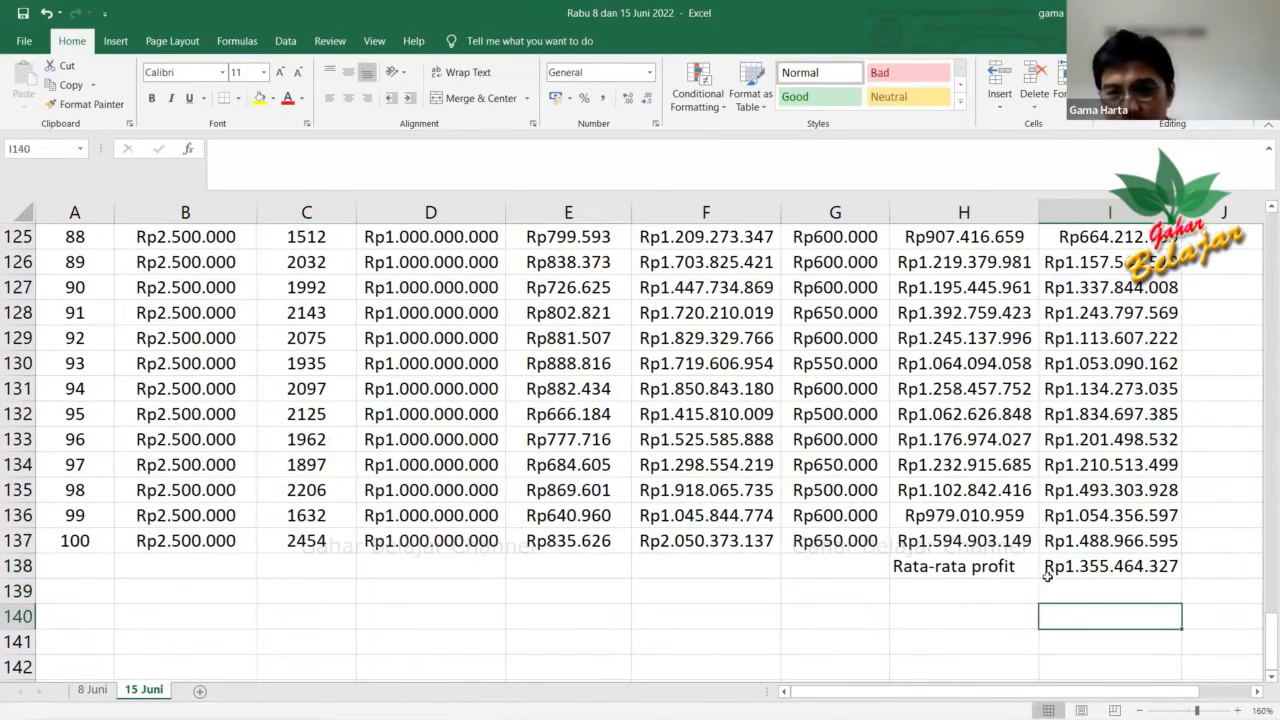
Highlight the average profit cell I138 with a yellow fill.
{"action": "left_click", "coordinate": [969, 566]}
{"action": "left_click", "coordinate": [1055, 574]}
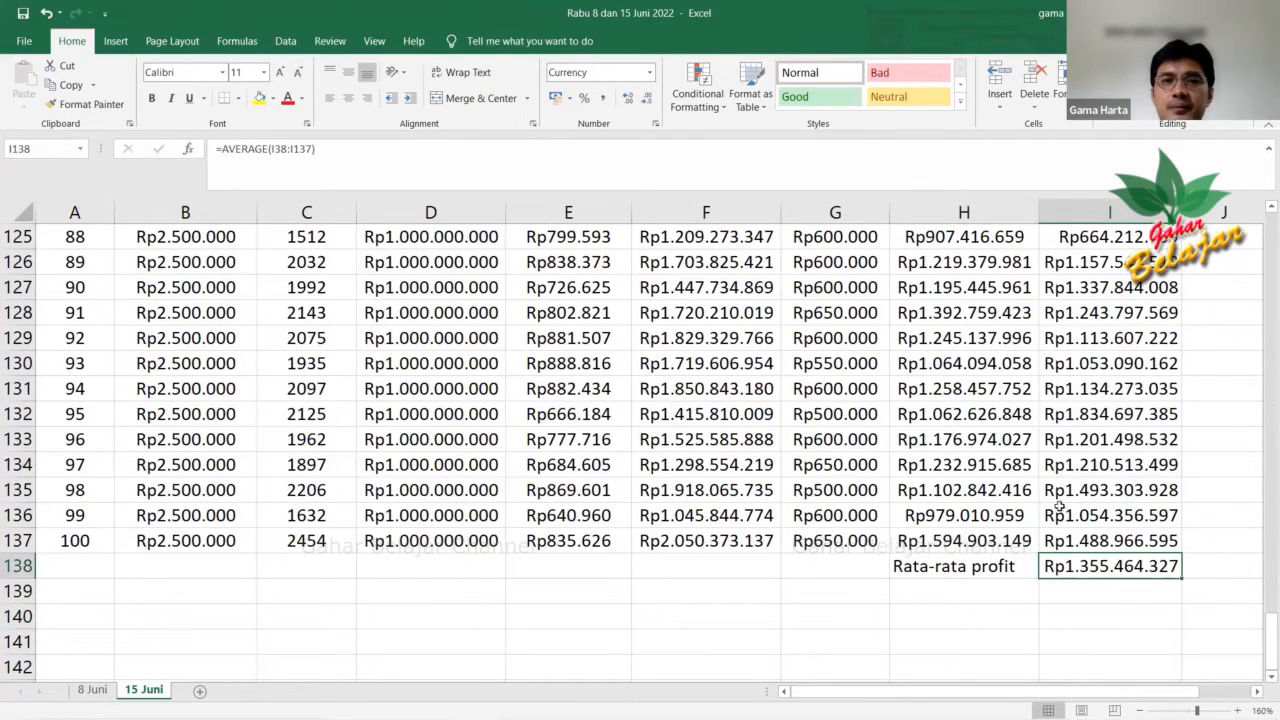
{"action": "left_click", "coordinate": [260, 100]}
{"action": "left_click", "coordinate": [1092, 616]}
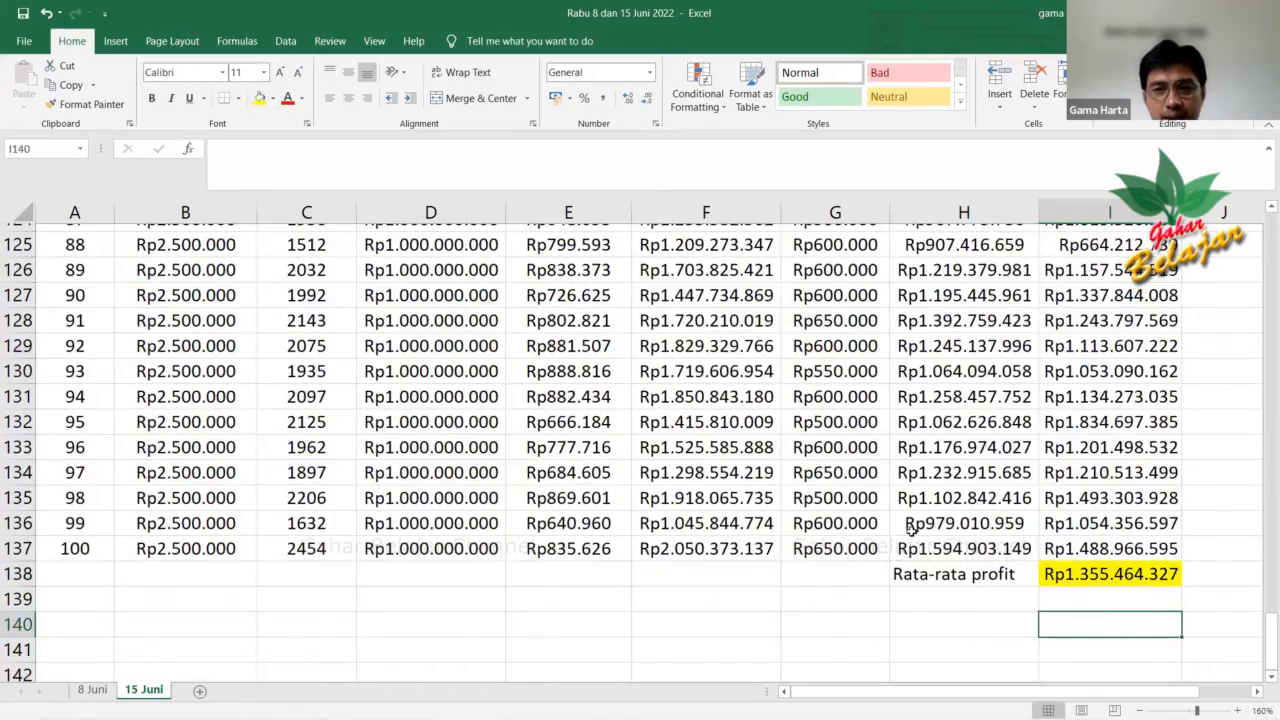
Show the average profit above the Profit header by linking I35 to the result with =I138.
{"action": "scroll", "coordinate": [912, 531], "scroll_direction": "up", "scroll_amount": 6}
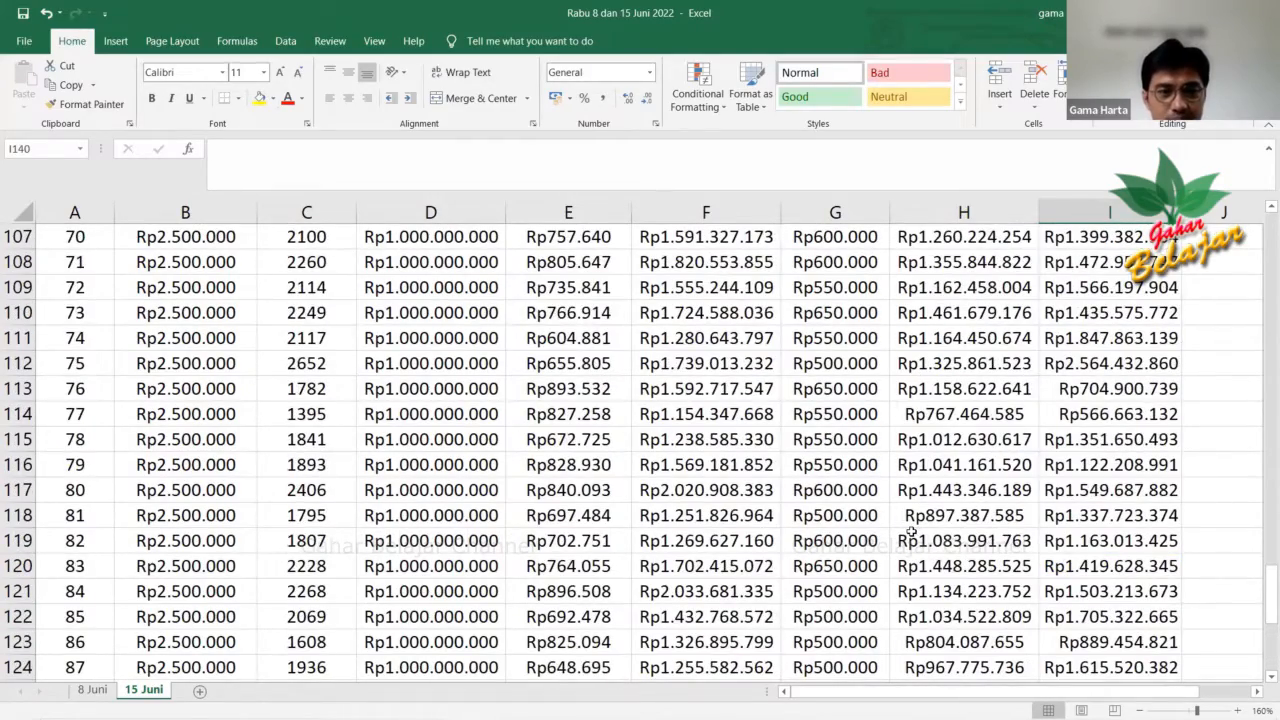
{"action": "scroll", "coordinate": [912, 531], "scroll_direction": "up", "scroll_amount": 18}
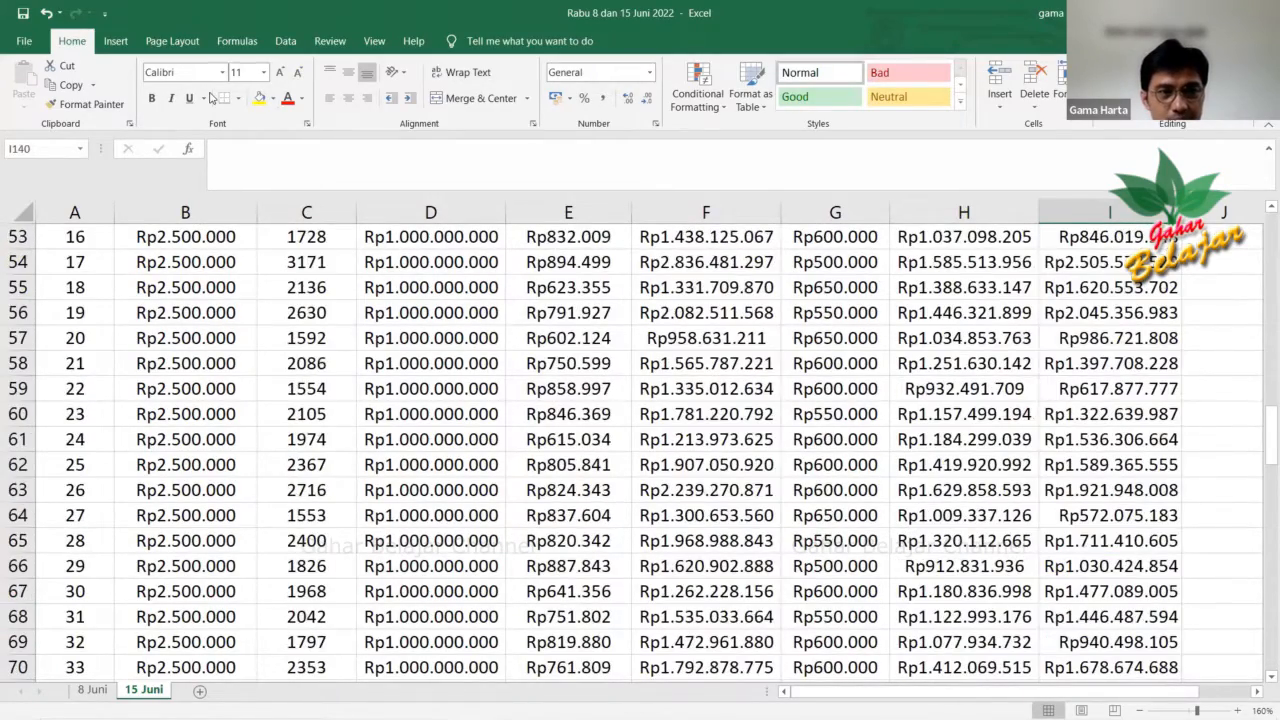
{"action": "scroll", "coordinate": [210, 97], "scroll_direction": "up", "scroll_amount": 16}
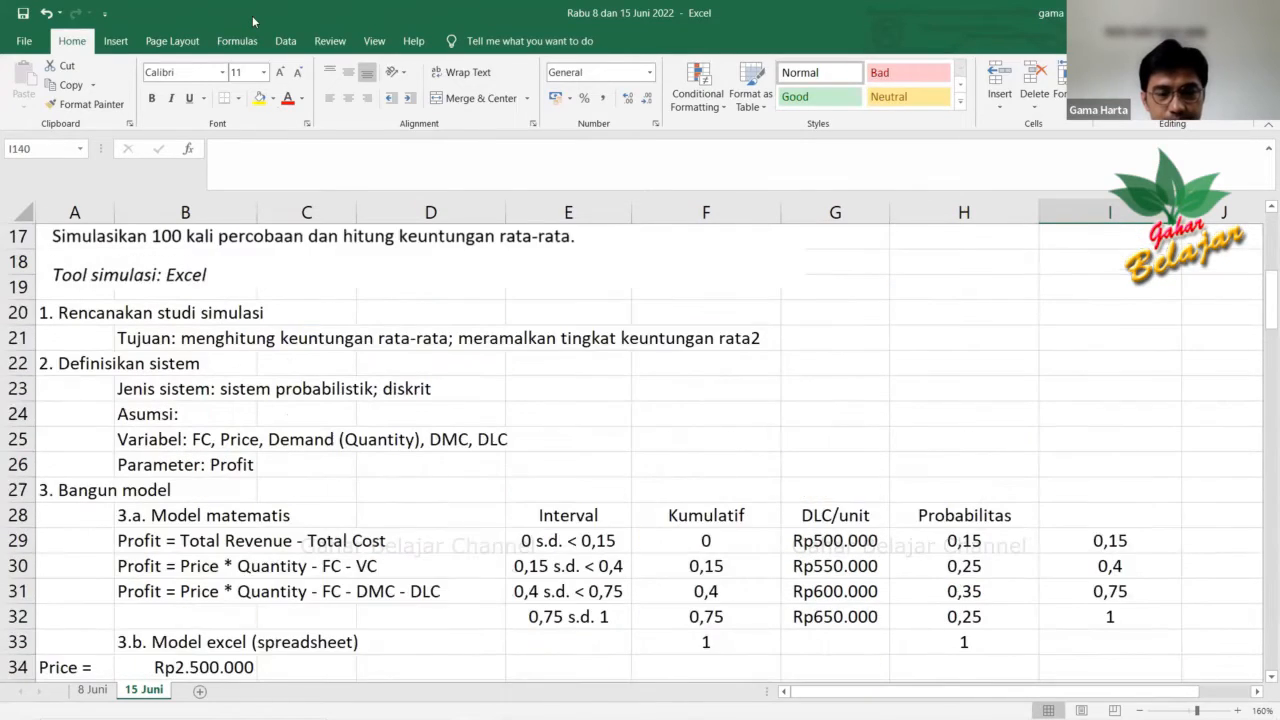
{"action": "scroll", "coordinate": [1020, 510], "scroll_direction": "down", "scroll_amount": 6}
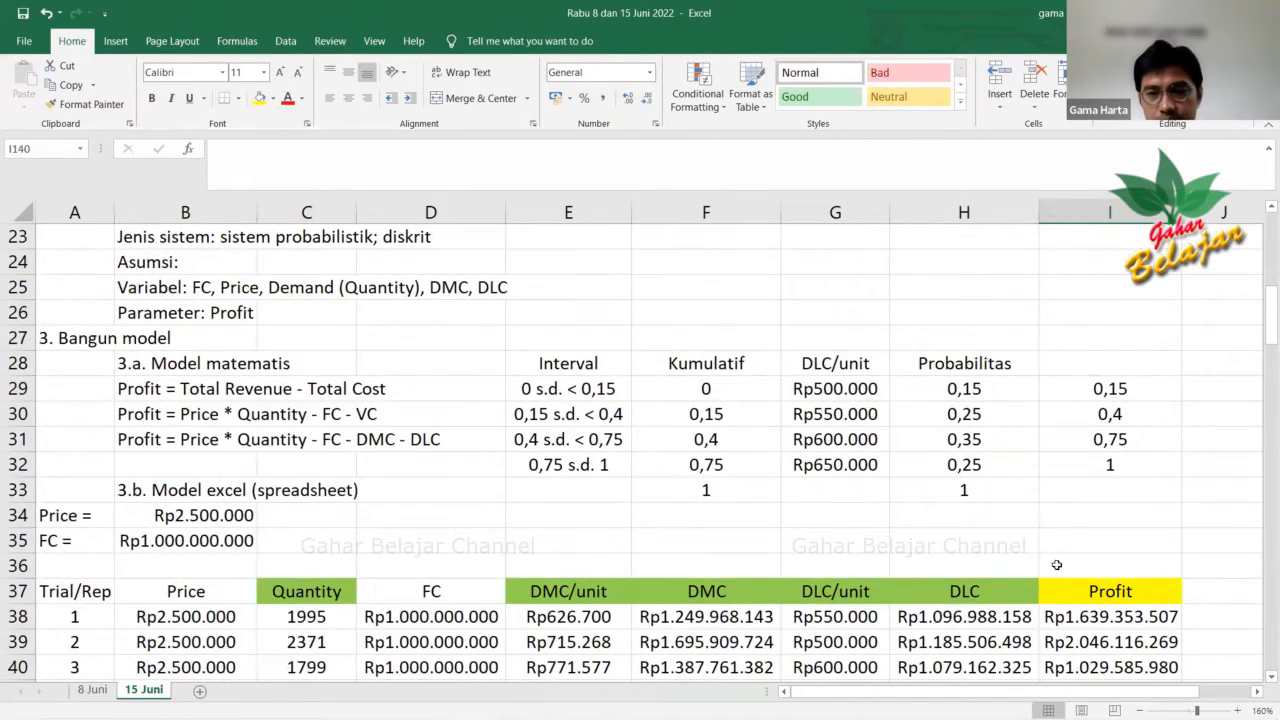
{"action": "left_click", "coordinate": [1067, 544]}
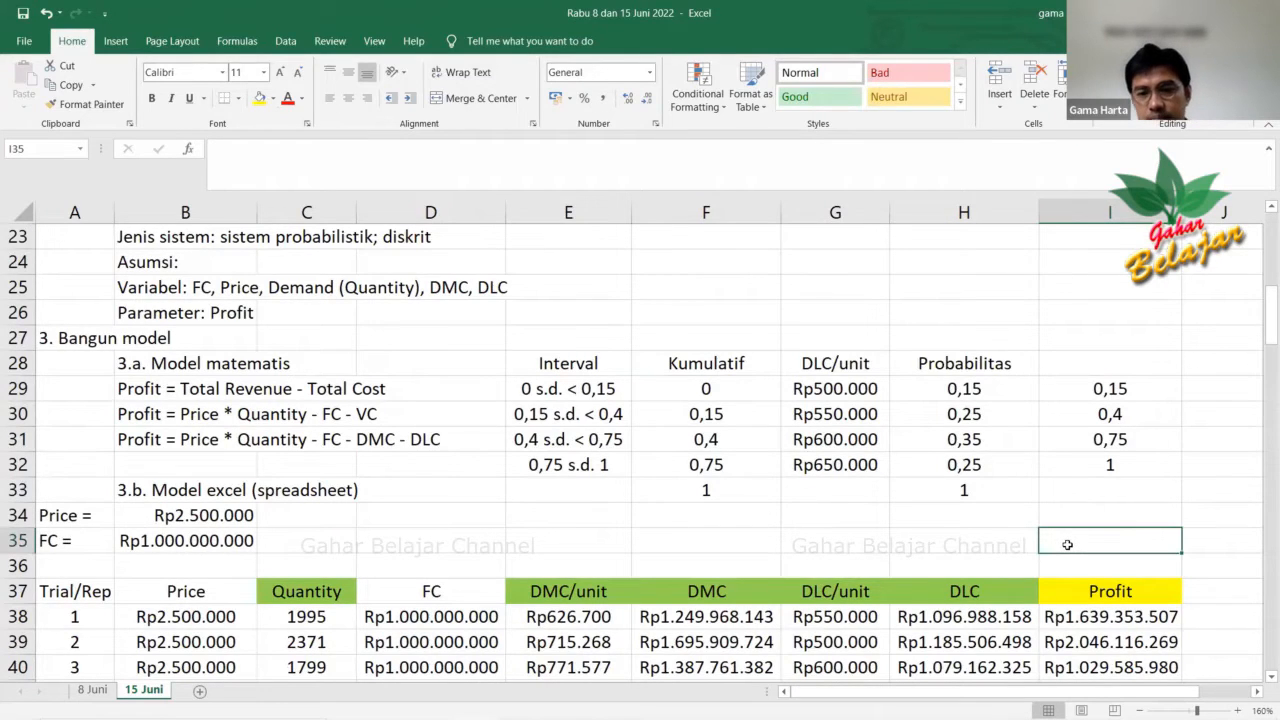
{"action": "type", "text": "="}
{"action": "scroll", "coordinate": [1069, 509], "scroll_direction": "down", "scroll_amount": 18}
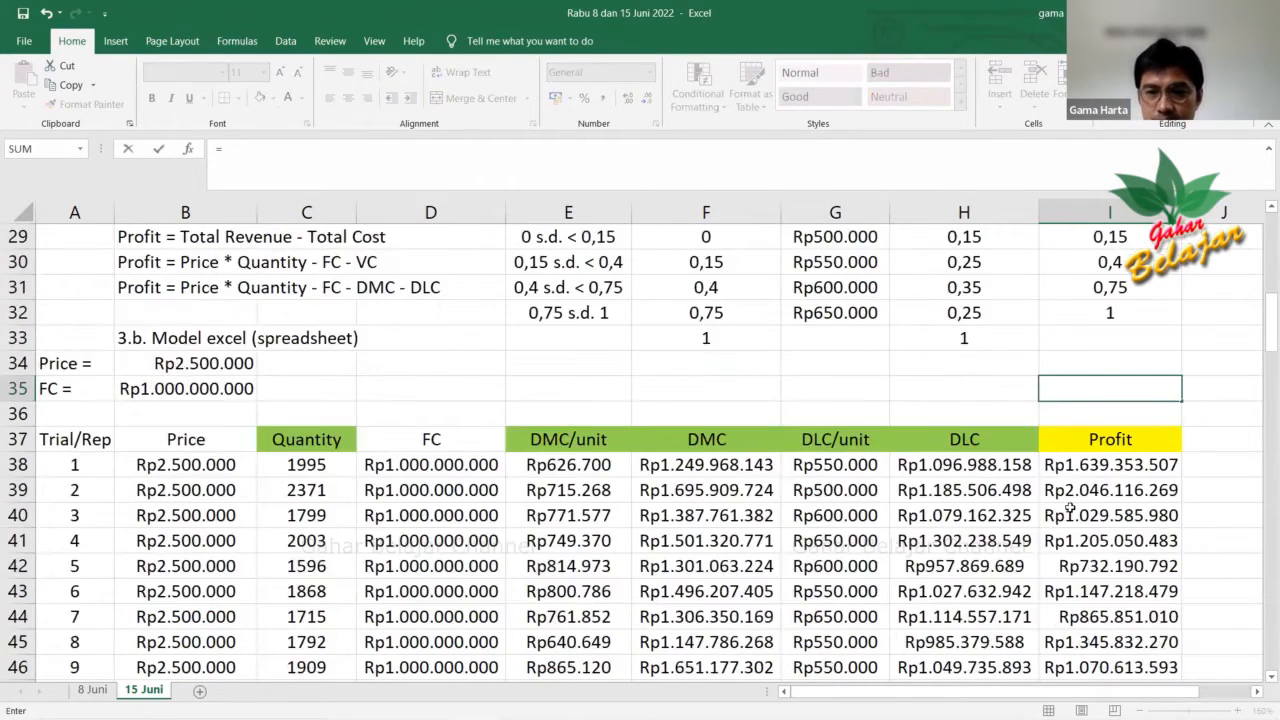
{"action": "scroll", "coordinate": [1069, 489], "scroll_direction": "down", "scroll_amount": 17}
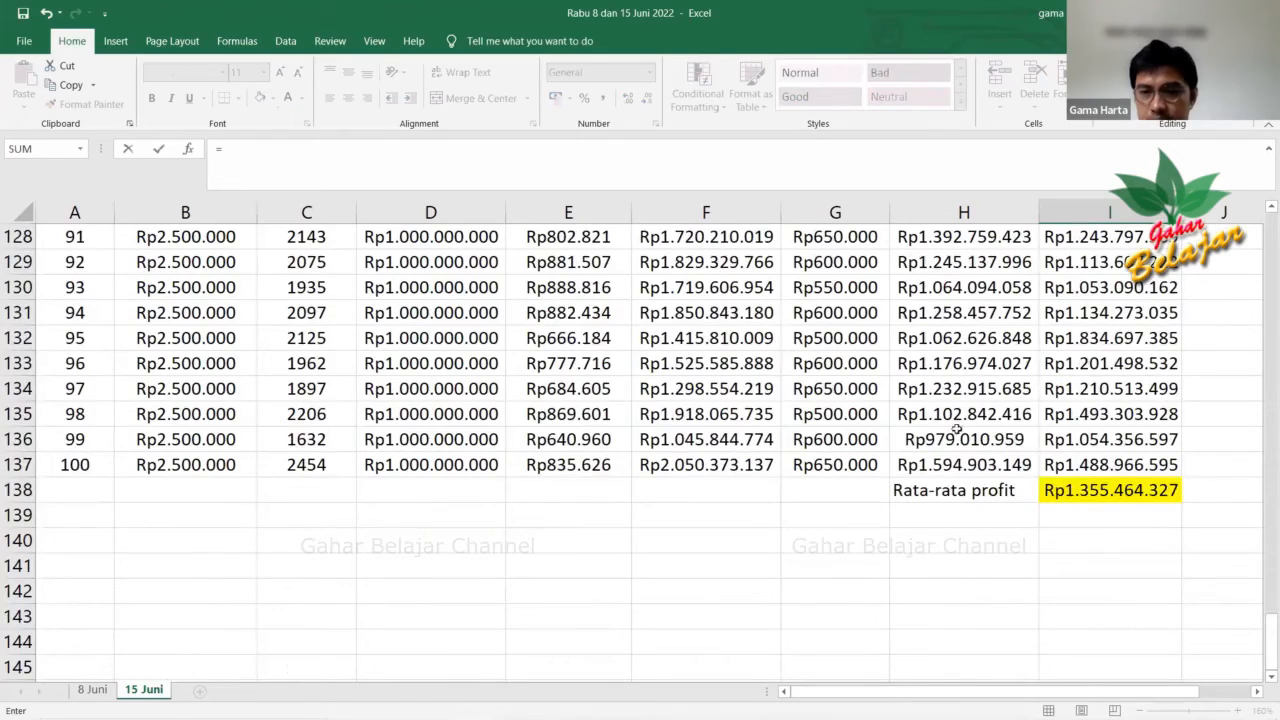
{"action": "left_click", "coordinate": [1069, 489]}
{"action": "key", "text": "Return"}
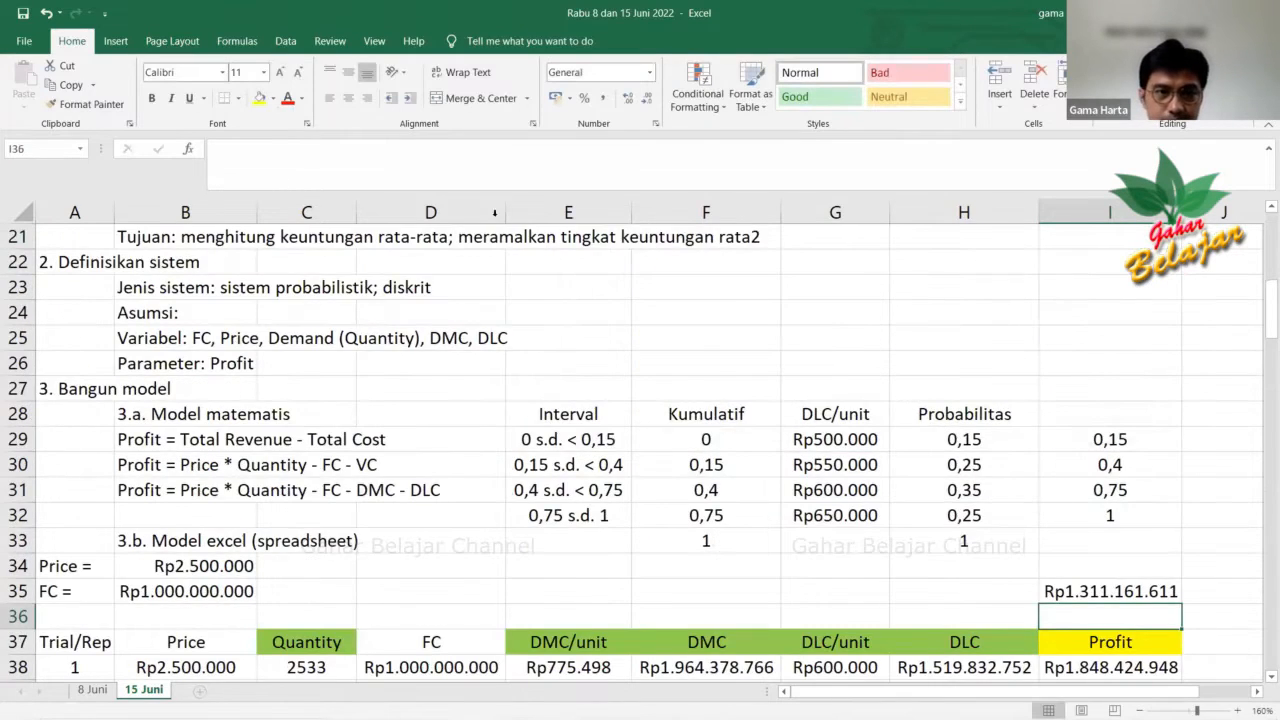
Give the linked average profit in I35 the same yellow fill.
{"action": "scroll", "coordinate": [1043, 494], "scroll_direction": "down", "scroll_amount": 1}
{"action": "key", "text": "Up"}
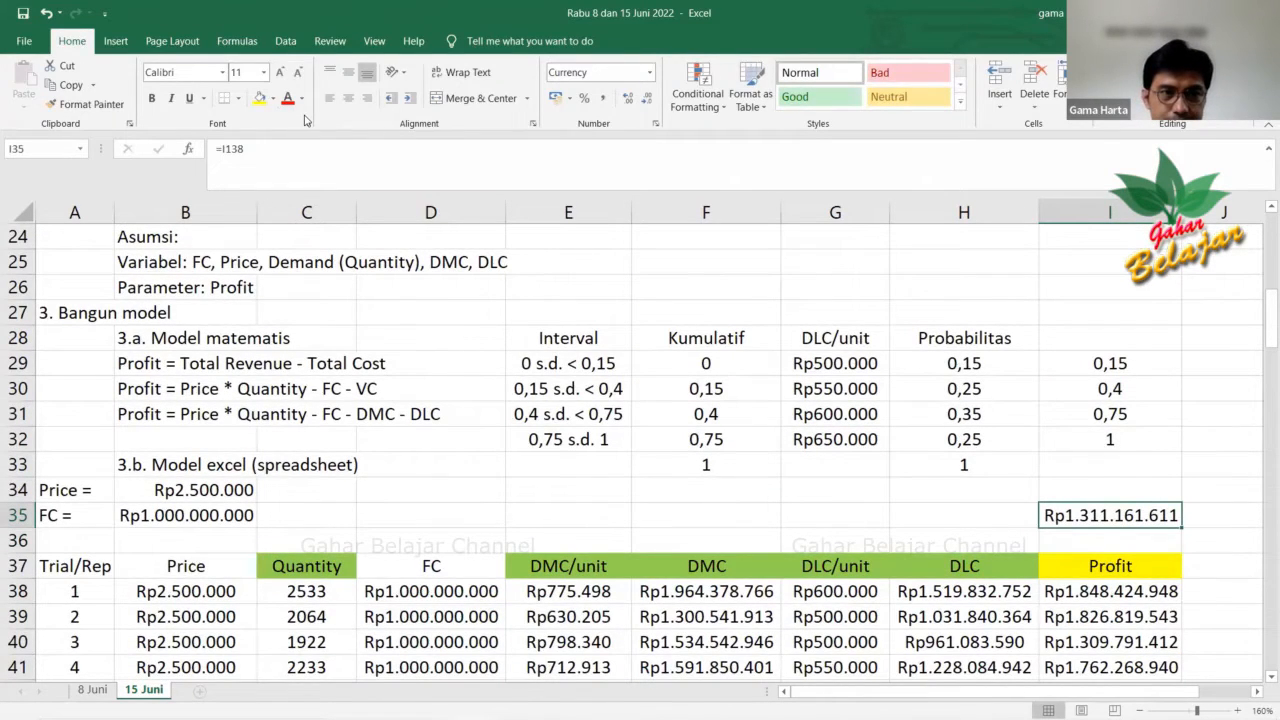
{"action": "key", "text": "F4"}
{"action": "left_click", "coordinate": [962, 507]}
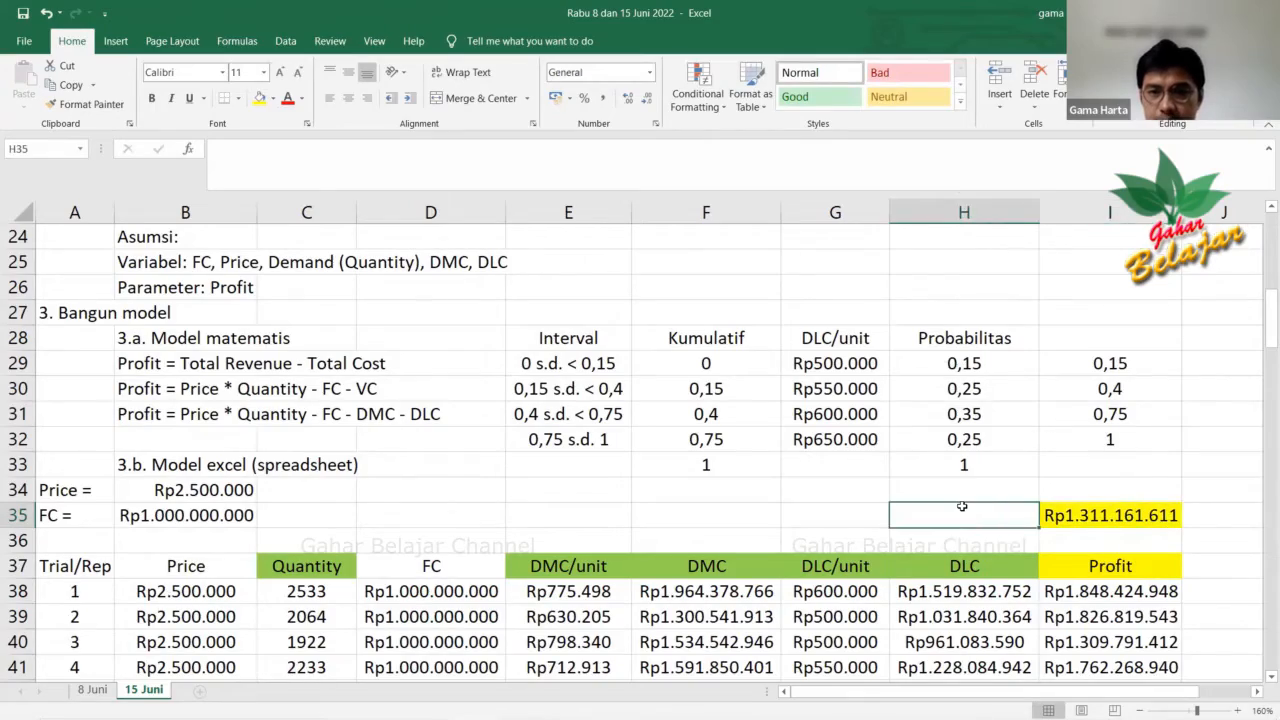
{"action": "scroll", "coordinate": [962, 507], "scroll_direction": "down", "scroll_amount": 18}
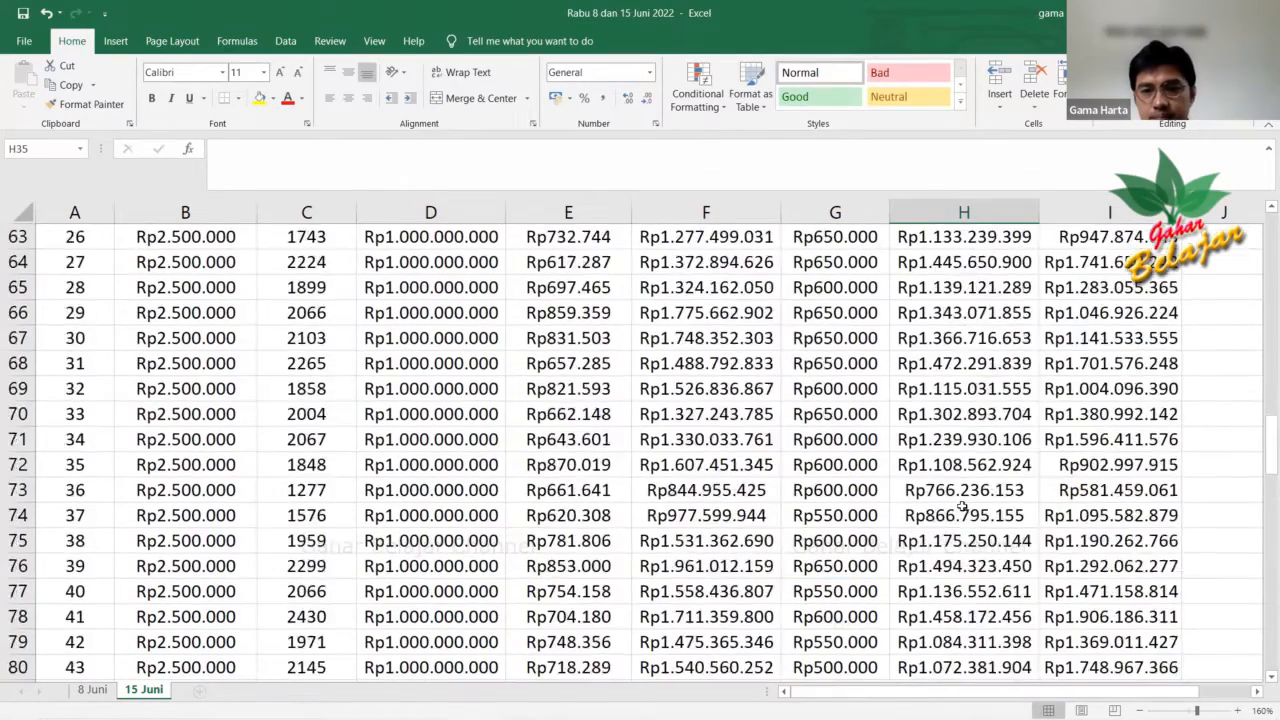
Copy the "Rata-rata profit" label from H138 into H35, beside the average profit shown above the table.
{"action": "scroll", "coordinate": [963, 616], "scroll_direction": "down", "scroll_amount": 15}
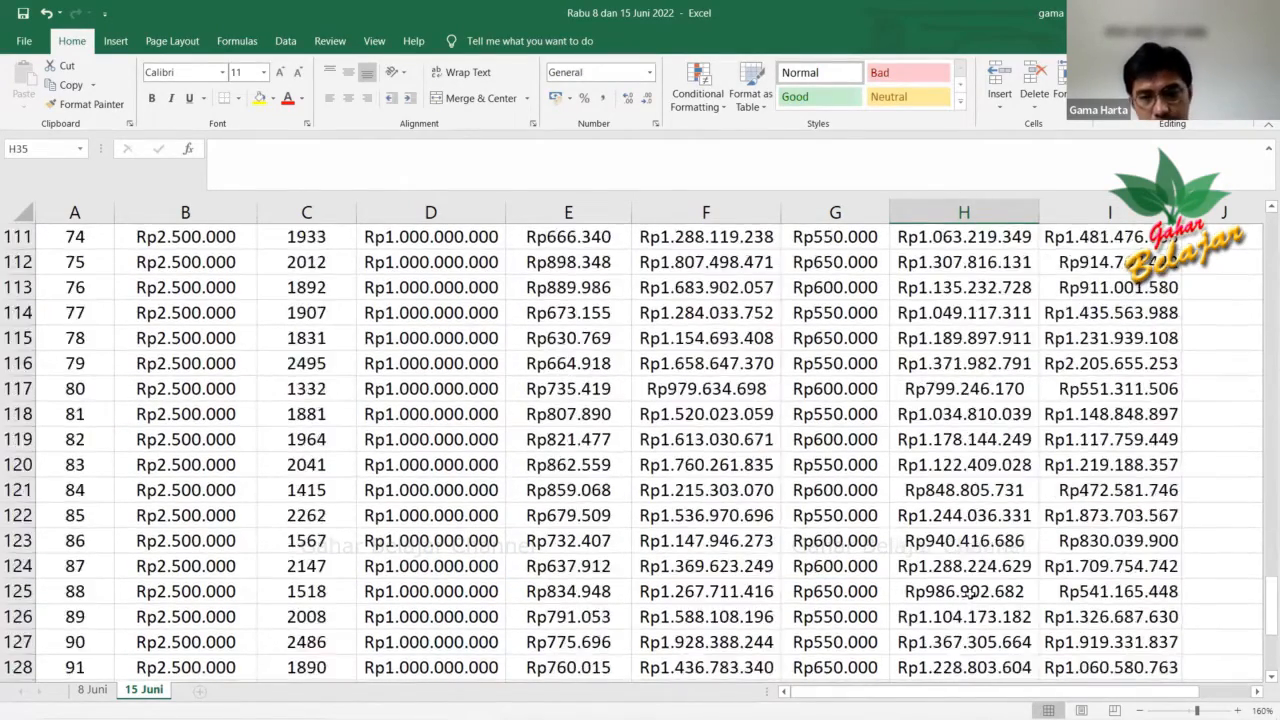
{"action": "left_click", "coordinate": [963, 616]}
{"action": "key", "text": "ctrl+c"}
{"action": "scroll", "coordinate": [963, 590], "scroll_direction": "up", "scroll_amount": 6}
{"action": "scroll", "coordinate": [963, 563], "scroll_direction": "up", "scroll_amount": 19}
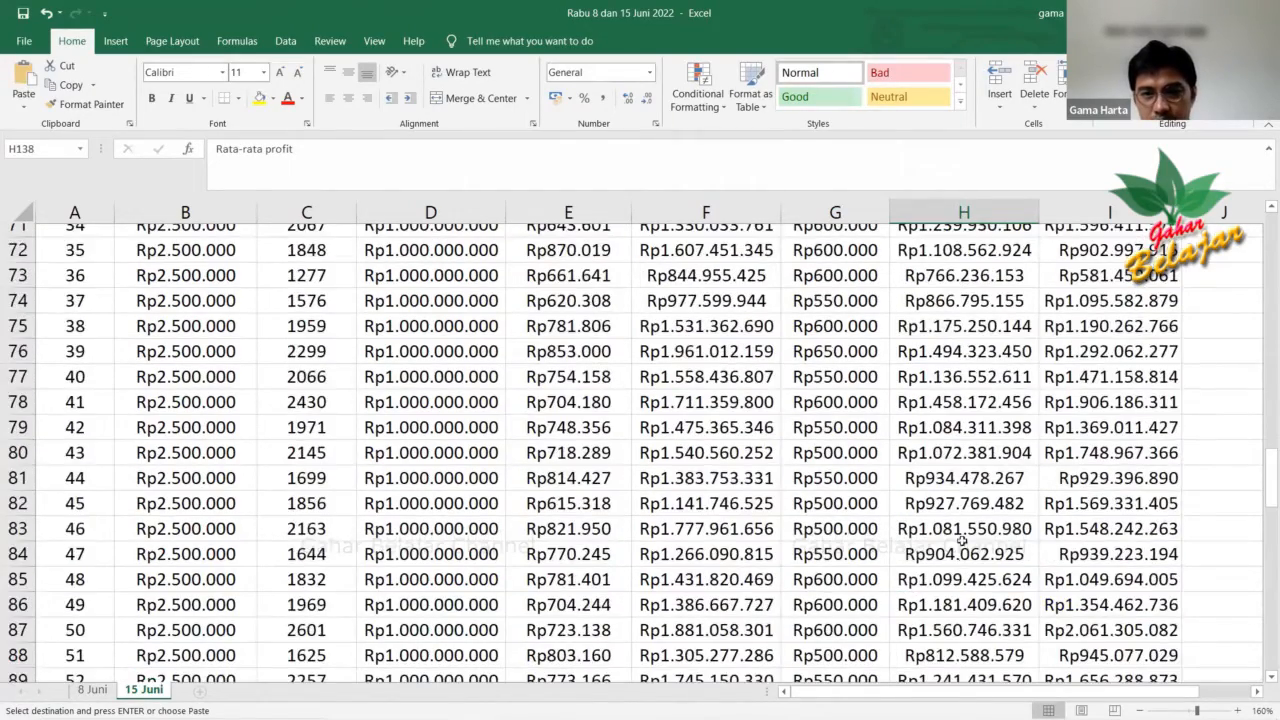
{"action": "scroll", "coordinate": [930, 437], "scroll_direction": "up", "scroll_amount": 7}
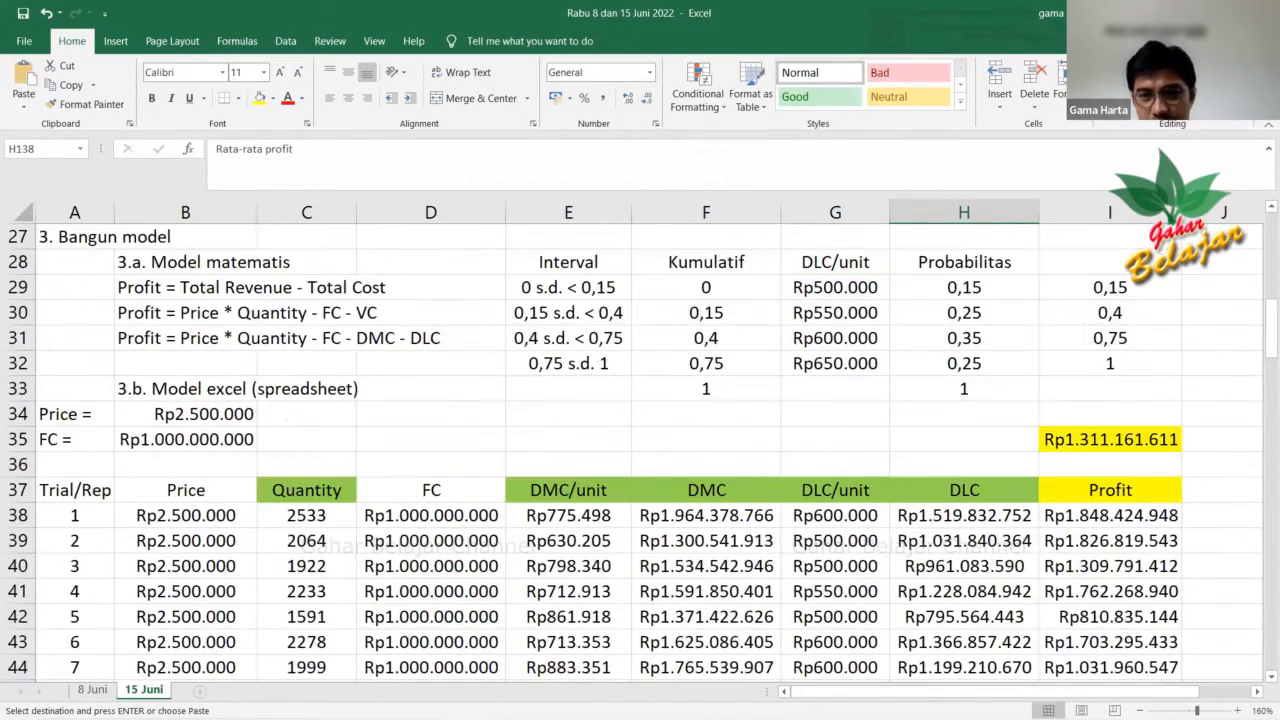
{"action": "left_click", "coordinate": [963, 439]}
{"action": "key", "text": "ctrl+v"}
{"action": "left_click", "coordinate": [1204, 463]}
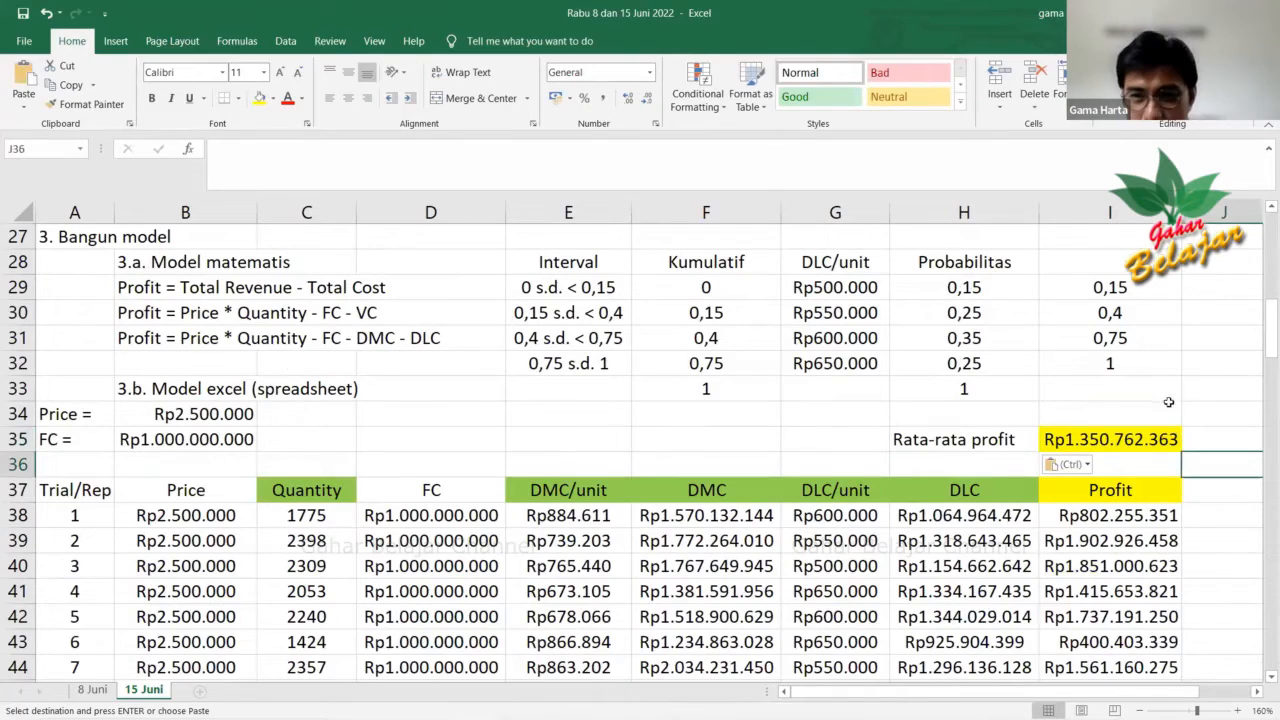
{"action": "key", "text": "Escape"}
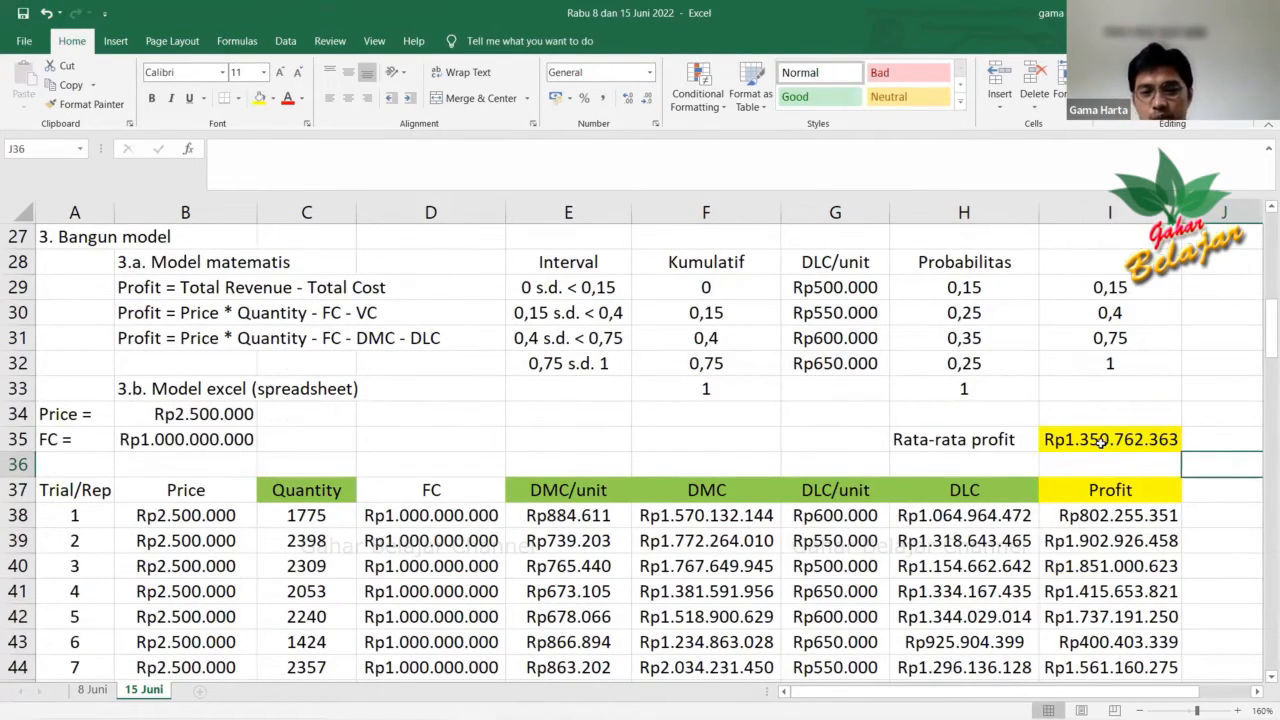
Recalculate the simulation repeatedly to observe how the average profit in I35 varies with new random values.
{"action": "key", "text": "F9"}
{"action": "key", "text": "F9"}
{"action": "key", "text": "F9"}
{"action": "key", "text": "F9"}
{"action": "key", "text": "F9"}
{"action": "key", "text": "F9"}
{"action": "key", "text": "F9"}
{"action": "key", "text": "F9"}
{"action": "key", "text": "F9"}
{"action": "key", "text": "F9"}
{"action": "key", "text": "F9"}
{"action": "key", "text": "F9"}
{"action": "key", "text": "F9"}
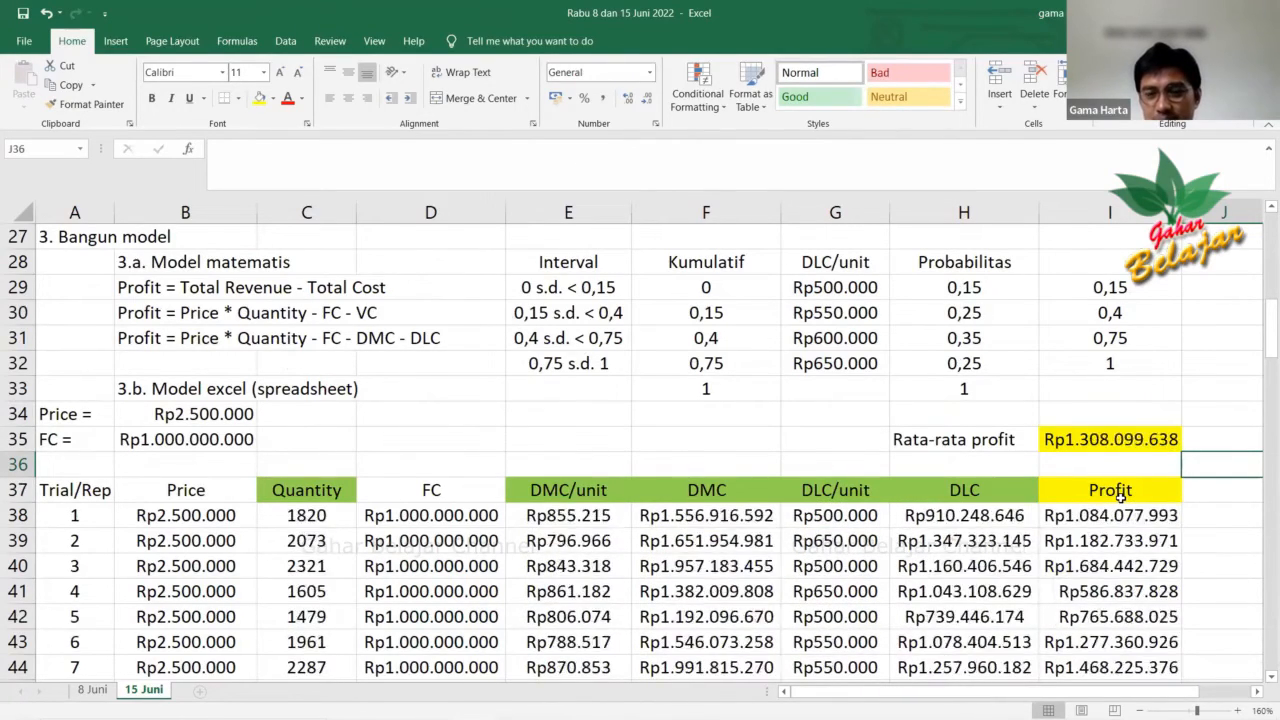
{"action": "key", "text": "F9"}
{"action": "key", "text": "F9"}
{"action": "key", "text": "F9"}
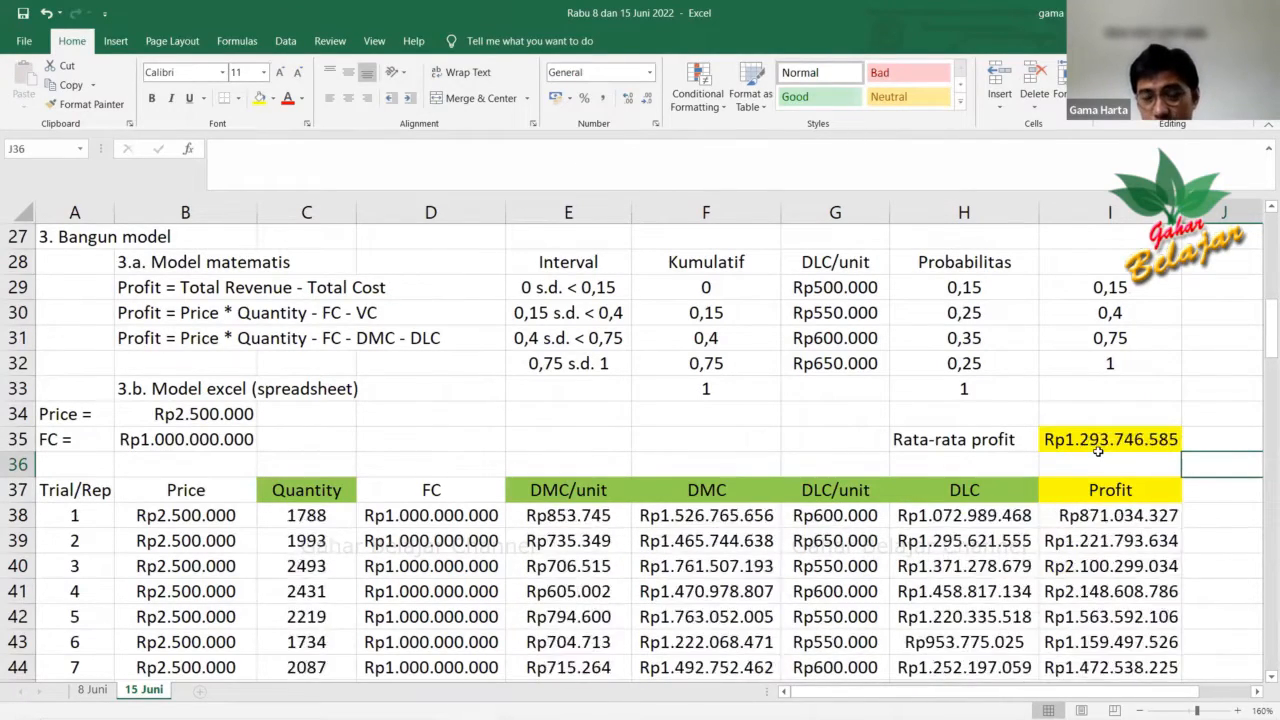
{"action": "key", "text": "F9"}
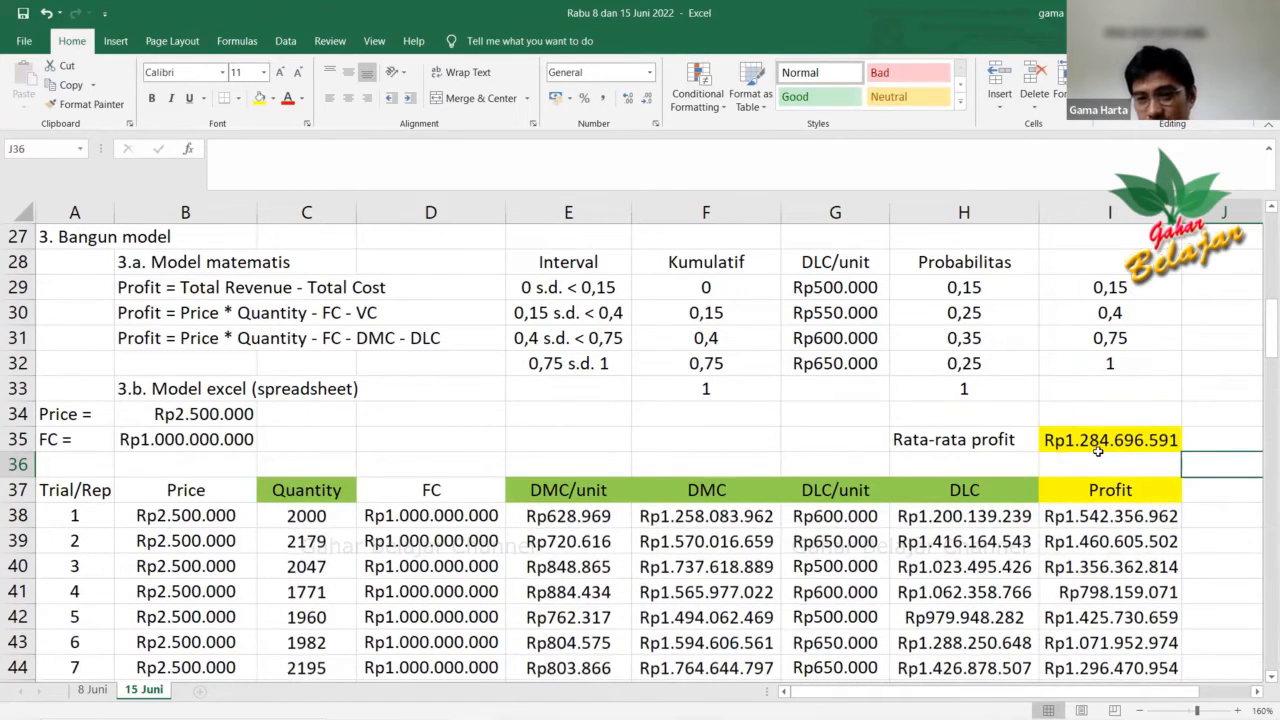
{"action": "key", "text": "F9"}
{"action": "key", "text": "F9"}
{"action": "key", "text": "F9"}
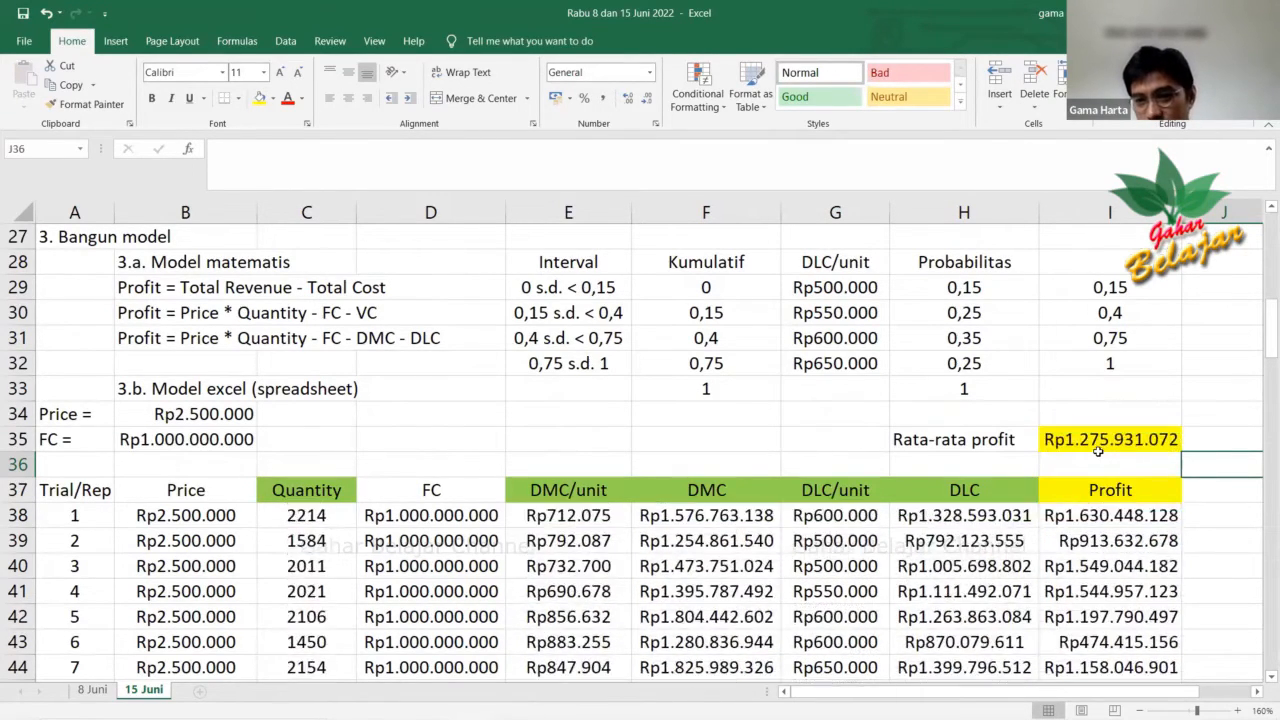
{"action": "key", "text": "F9"}
{"action": "key", "text": "F9"}
{"action": "key", "text": "F9"}
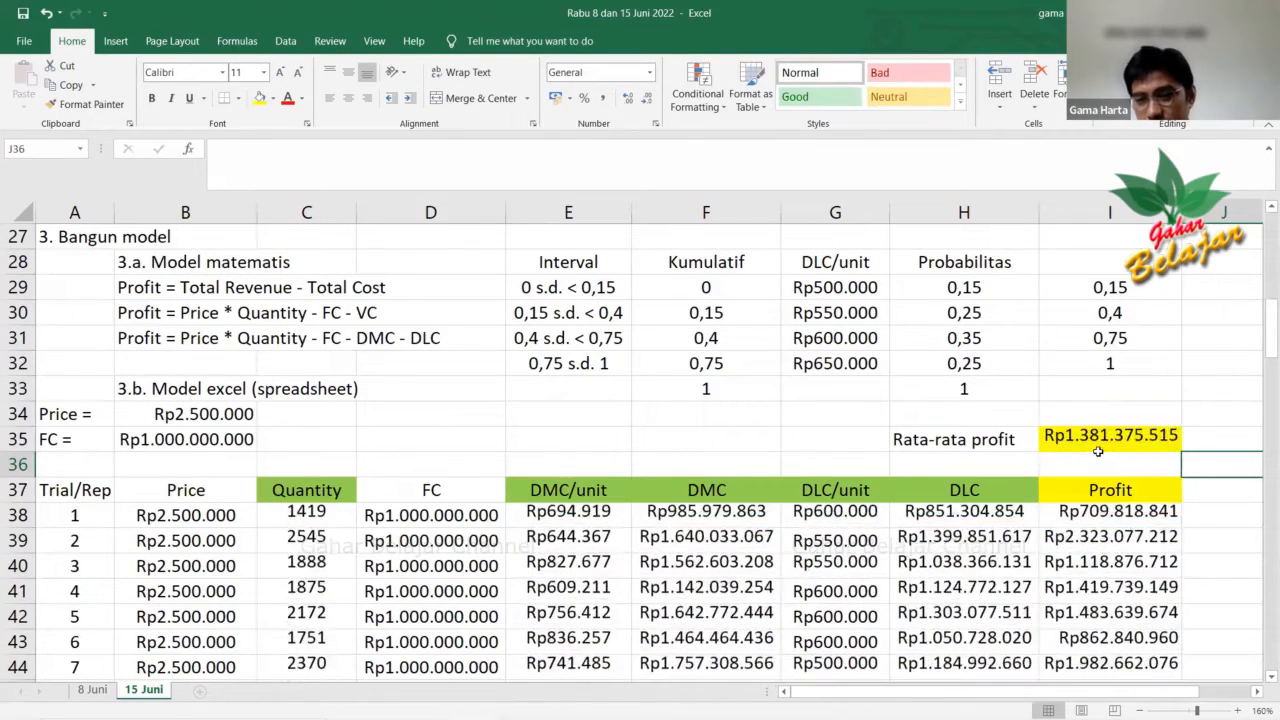
{"action": "key", "text": "F9"}
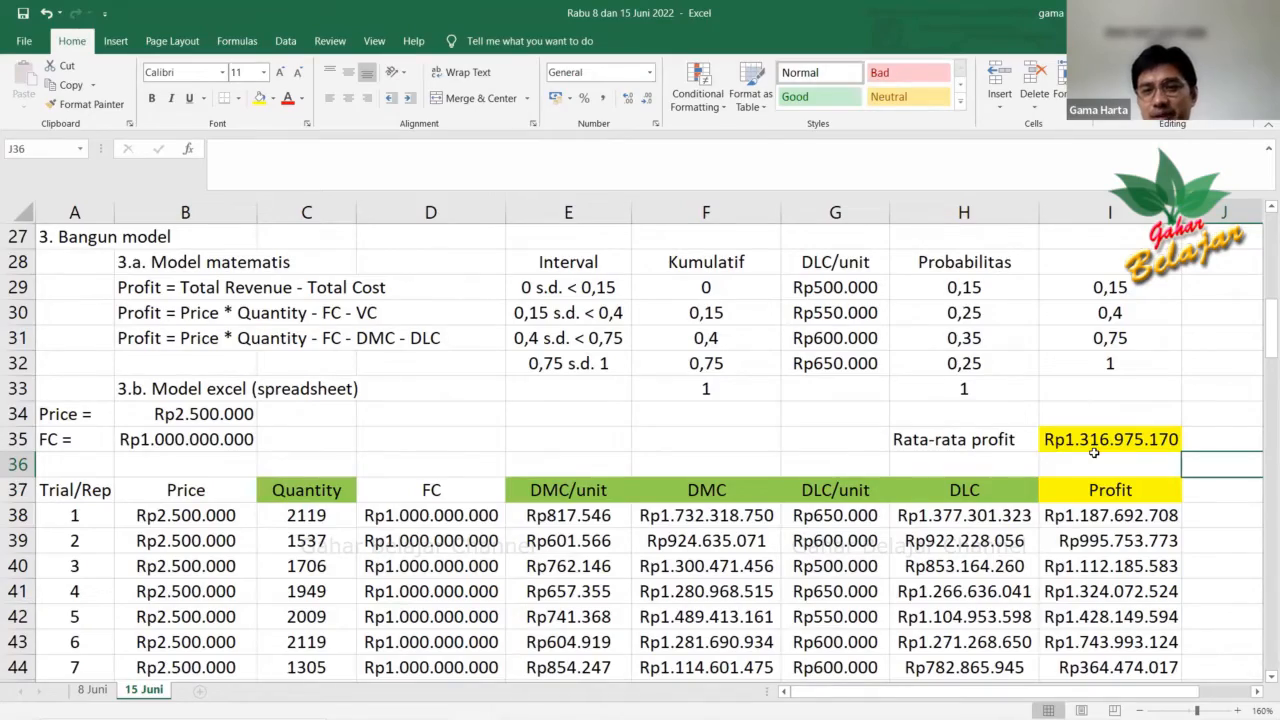
Add the section heading "4. Jalankan model" in A139, below the last trial.
{"action": "scroll", "coordinate": [438, 410], "scroll_direction": "down", "scroll_amount": 7}
{"action": "scroll", "coordinate": [438, 410], "scroll_direction": "down", "scroll_amount": 19}
{"action": "scroll", "coordinate": [212, 275], "scroll_direction": "down", "scroll_amount": 7}
{"action": "scroll", "coordinate": [212, 272], "scroll_direction": "down", "scroll_amount": 1}
{"action": "scroll", "coordinate": [213, 280], "scroll_direction": "up", "scroll_amount": 1}
{"action": "left_click", "coordinate": [87, 563]}
{"action": "scroll", "coordinate": [94, 538], "scroll_direction": "up", "scroll_amount": 11}
{"action": "scroll", "coordinate": [97, 538], "scroll_direction": "up", "scroll_amount": 10}
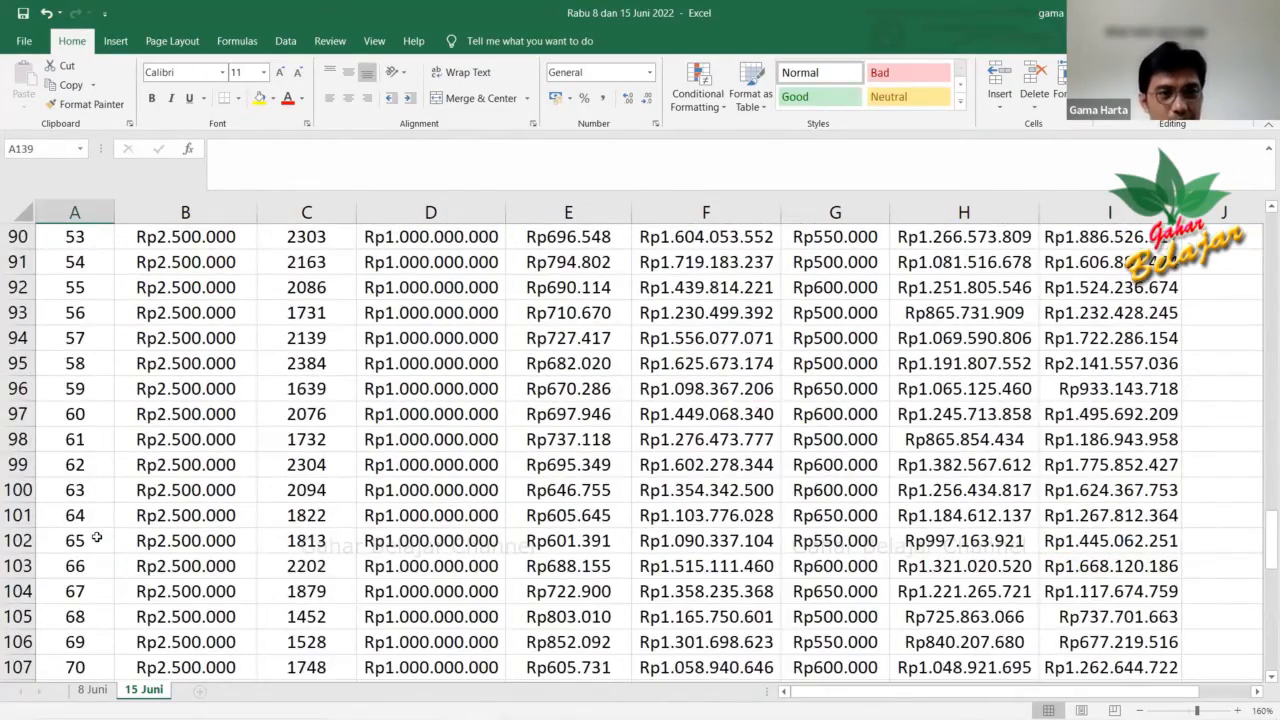
{"action": "scroll", "coordinate": [87, 440], "scroll_direction": "up", "scroll_amount": 13}
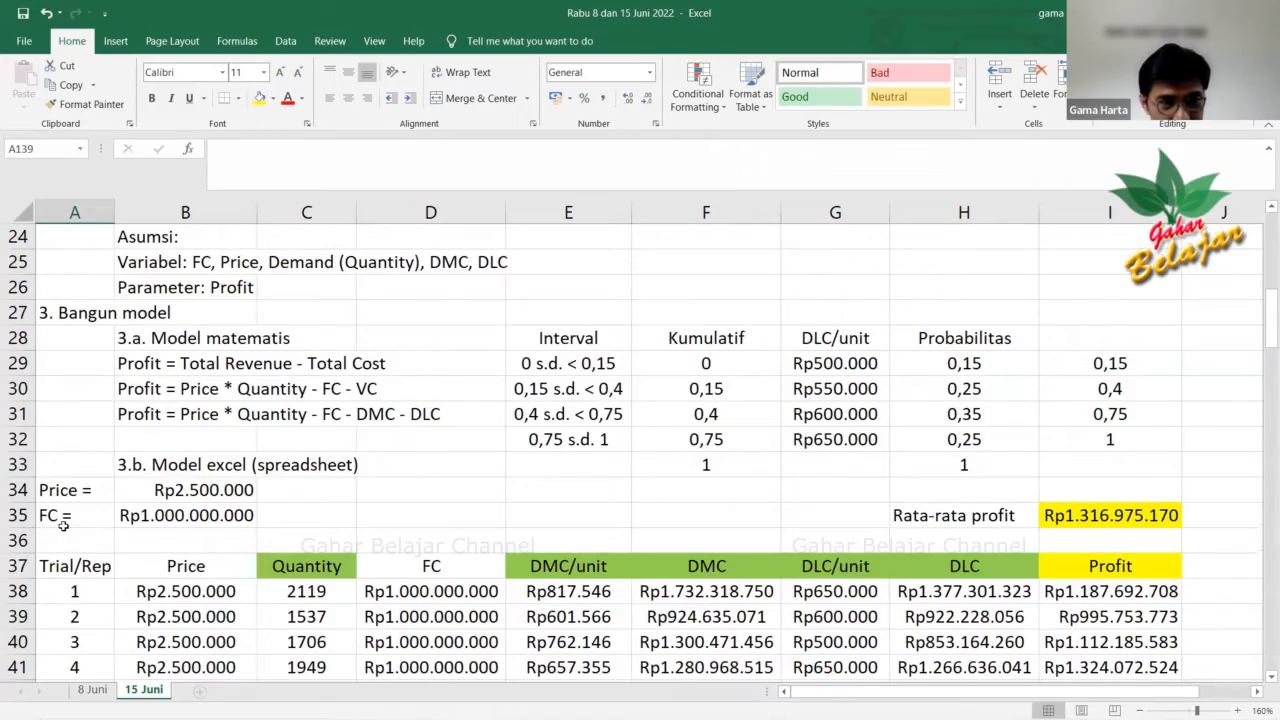
{"action": "scroll", "coordinate": [67, 519], "scroll_direction": "down", "scroll_amount": 2}
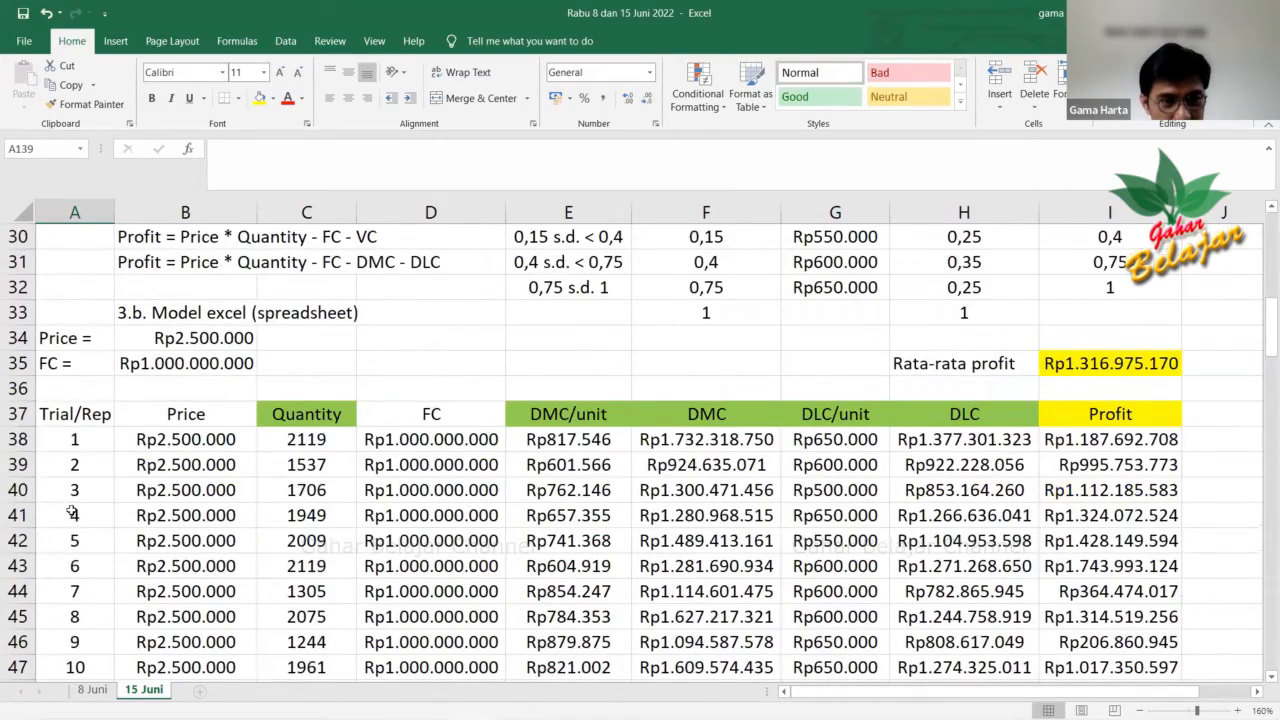
{"action": "scroll", "coordinate": [71, 512], "scroll_direction": "down", "scroll_amount": 10}
{"action": "scroll", "coordinate": [68, 487], "scroll_direction": "down", "scroll_amount": 12}
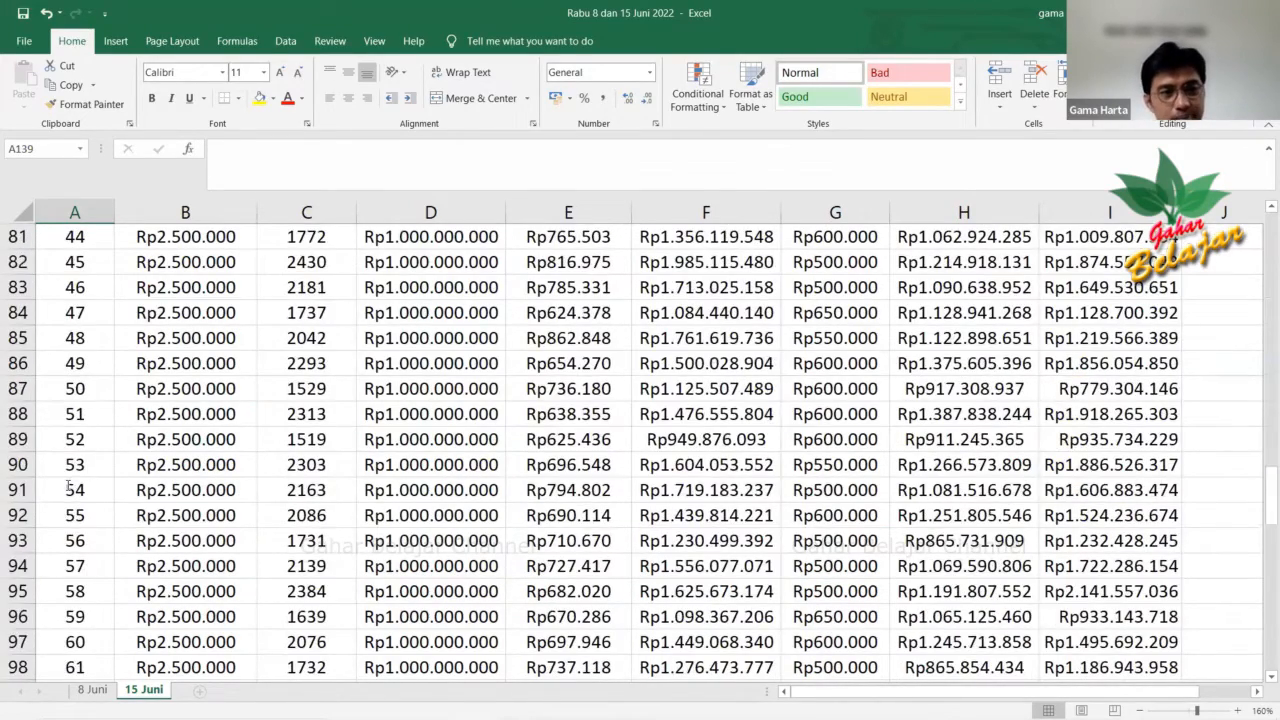
{"action": "scroll", "coordinate": [68, 487], "scroll_direction": "down", "scroll_amount": 6}
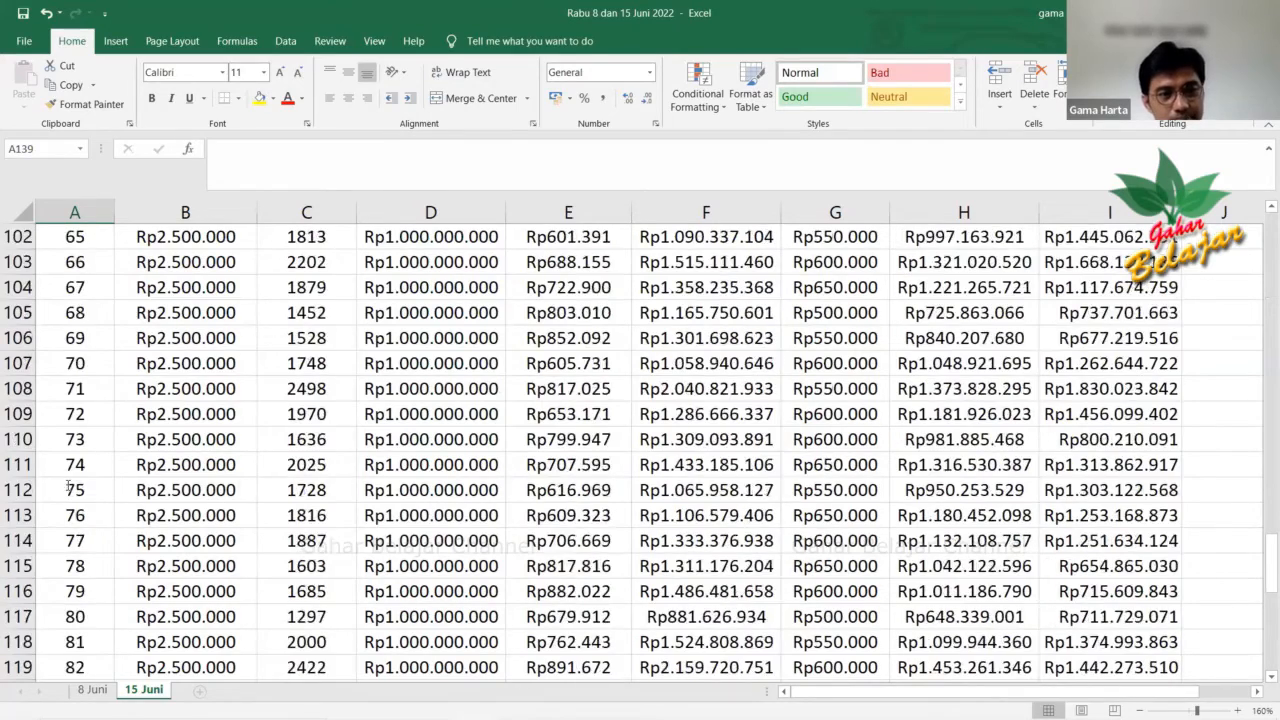
{"action": "scroll", "coordinate": [68, 487], "scroll_direction": "down", "scroll_amount": 5}
{"action": "type", "text": "4. Jalankan model"}
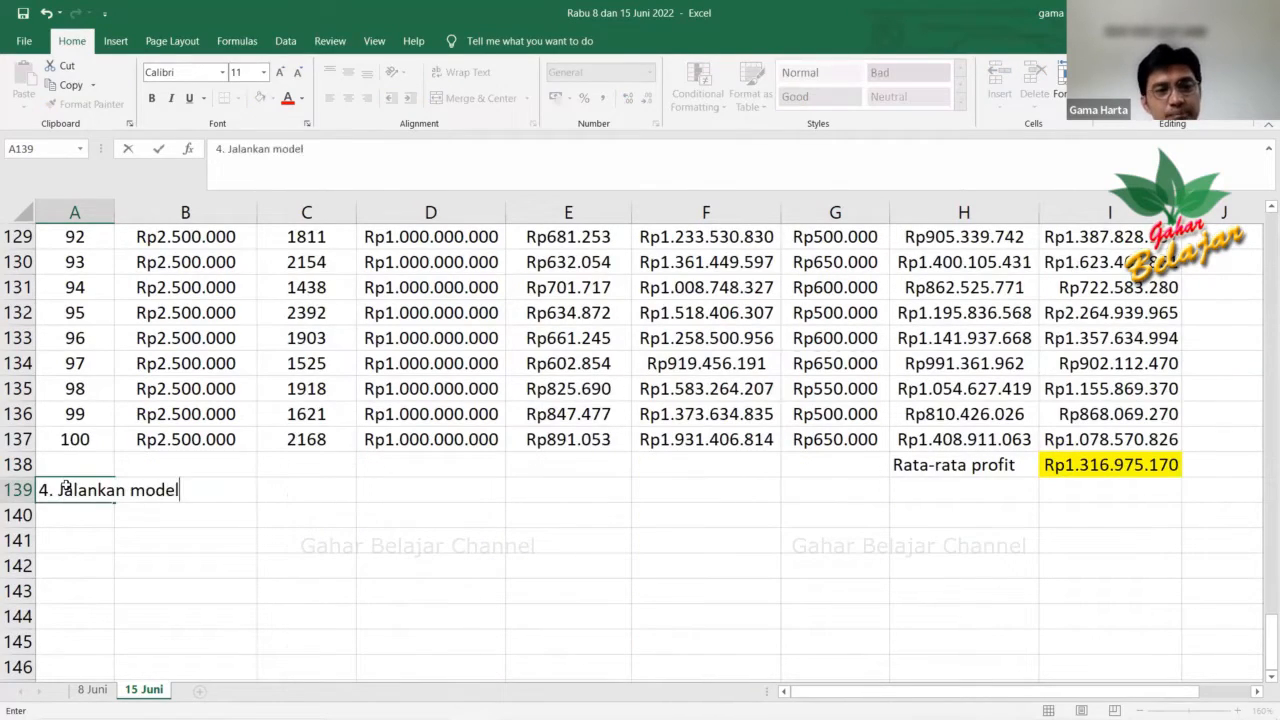
{"action": "key", "text": "Return"}
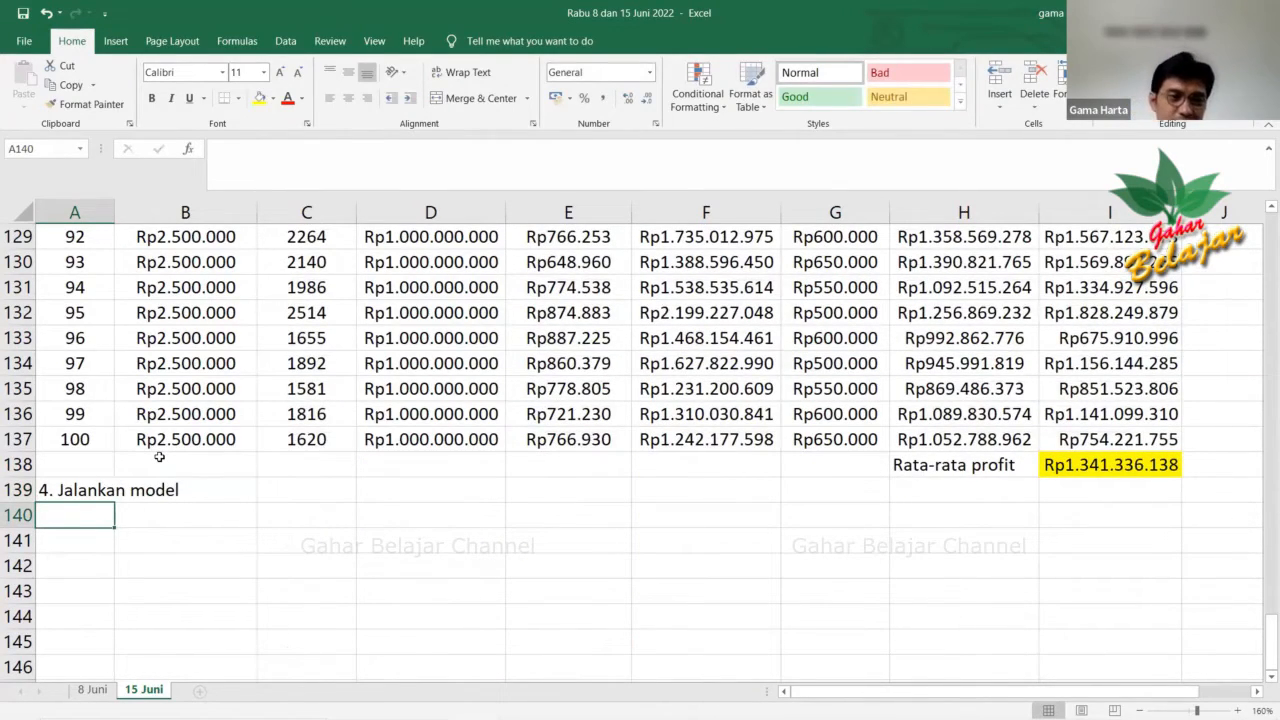
Review the simulation model from its headers down through the 100 trials, including the FC formula in D95.
{"action": "left_click", "coordinate": [306, 517]}
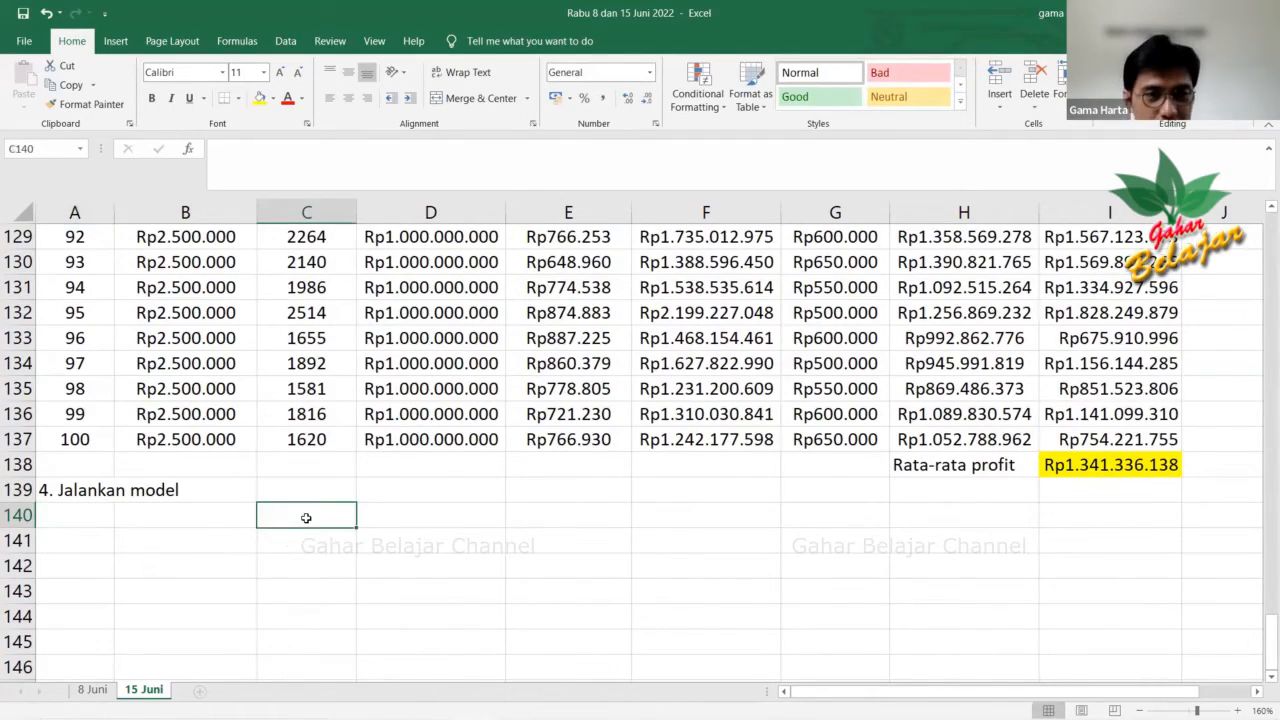
{"action": "scroll", "coordinate": [306, 517], "scroll_direction": "up", "scroll_amount": 18}
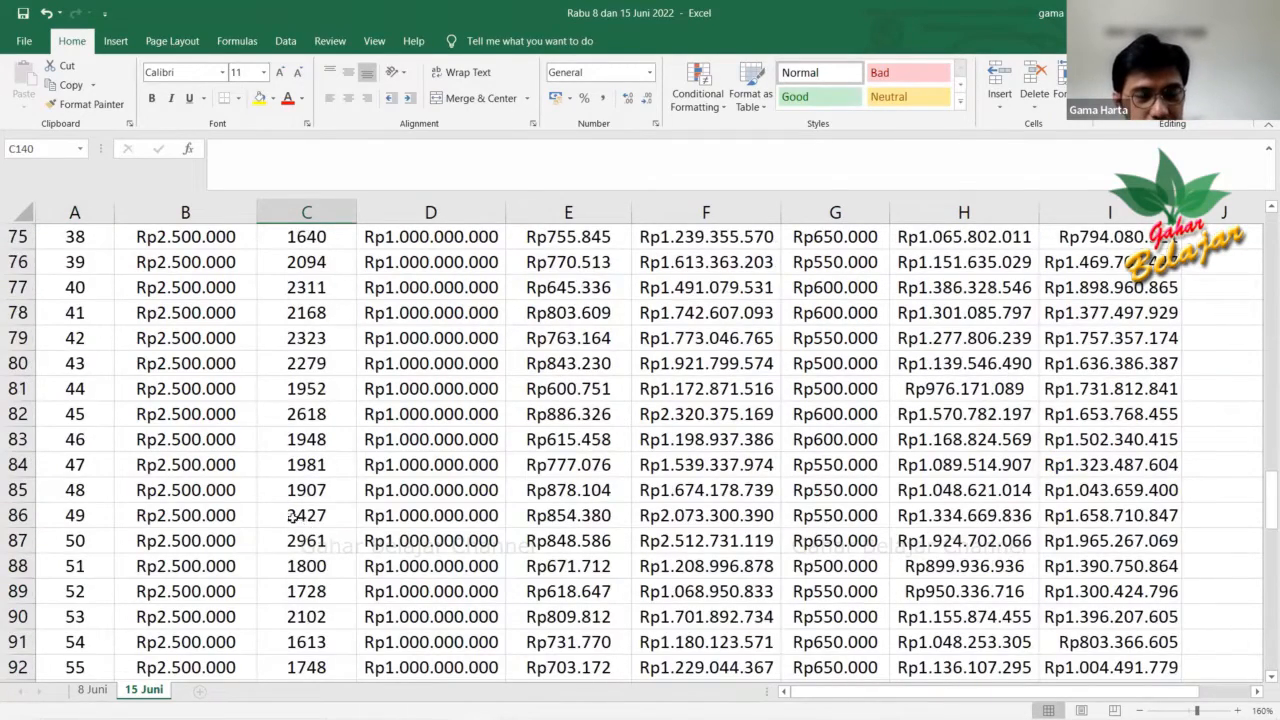
{"action": "scroll", "coordinate": [190, 494], "scroll_direction": "up", "scroll_amount": 19}
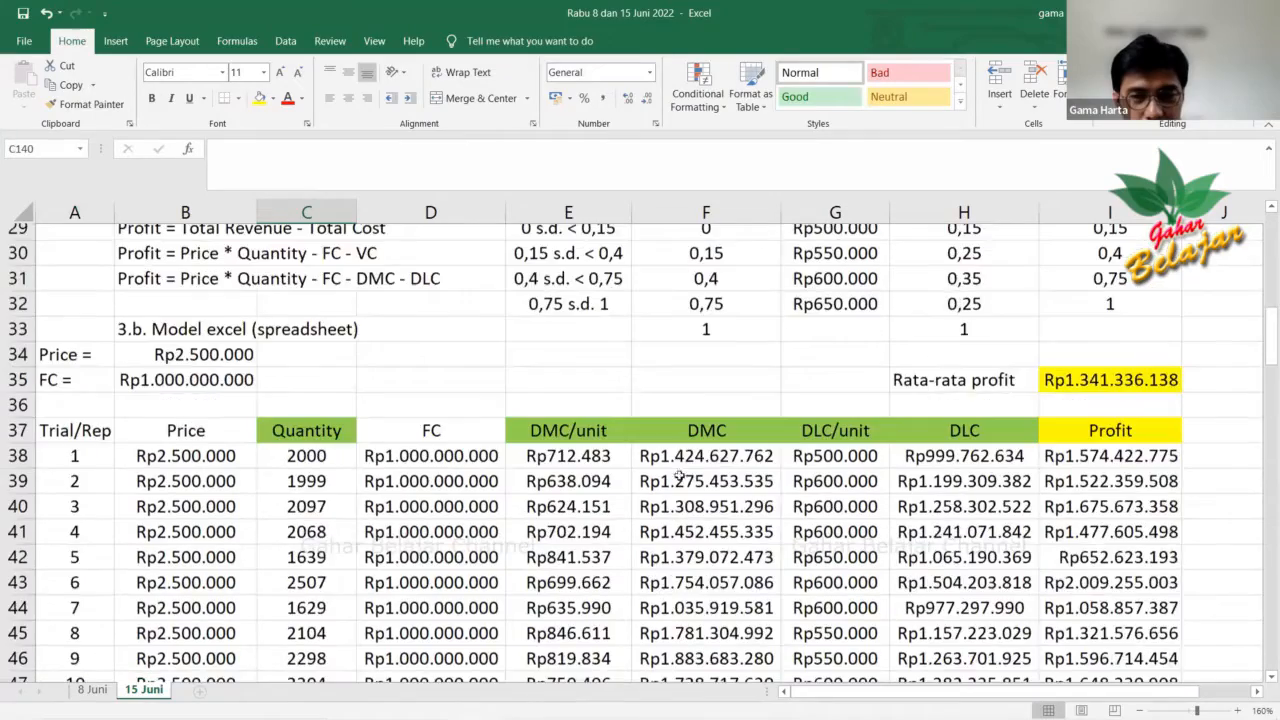
{"action": "scroll", "coordinate": [572, 475], "scroll_direction": "down", "scroll_amount": 3}
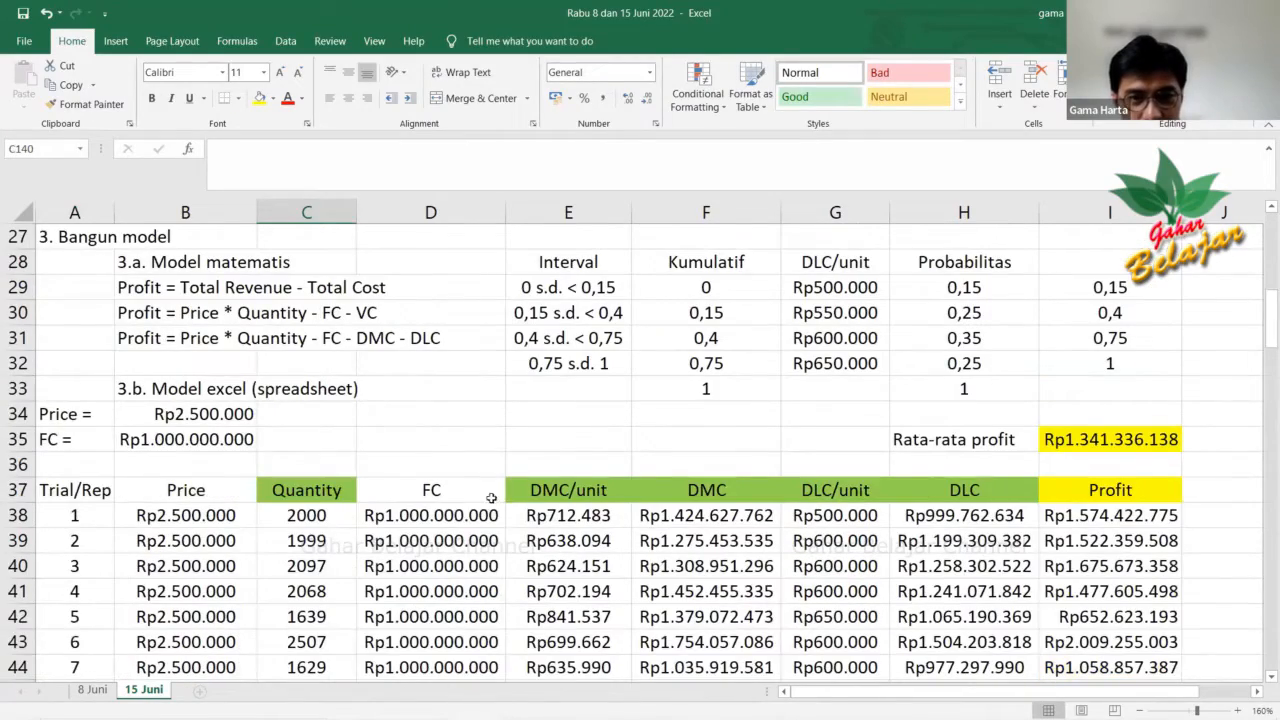
{"action": "left_click", "coordinate": [371, 455]}
{"action": "scroll", "coordinate": [370, 455], "scroll_direction": "down", "scroll_amount": 10}
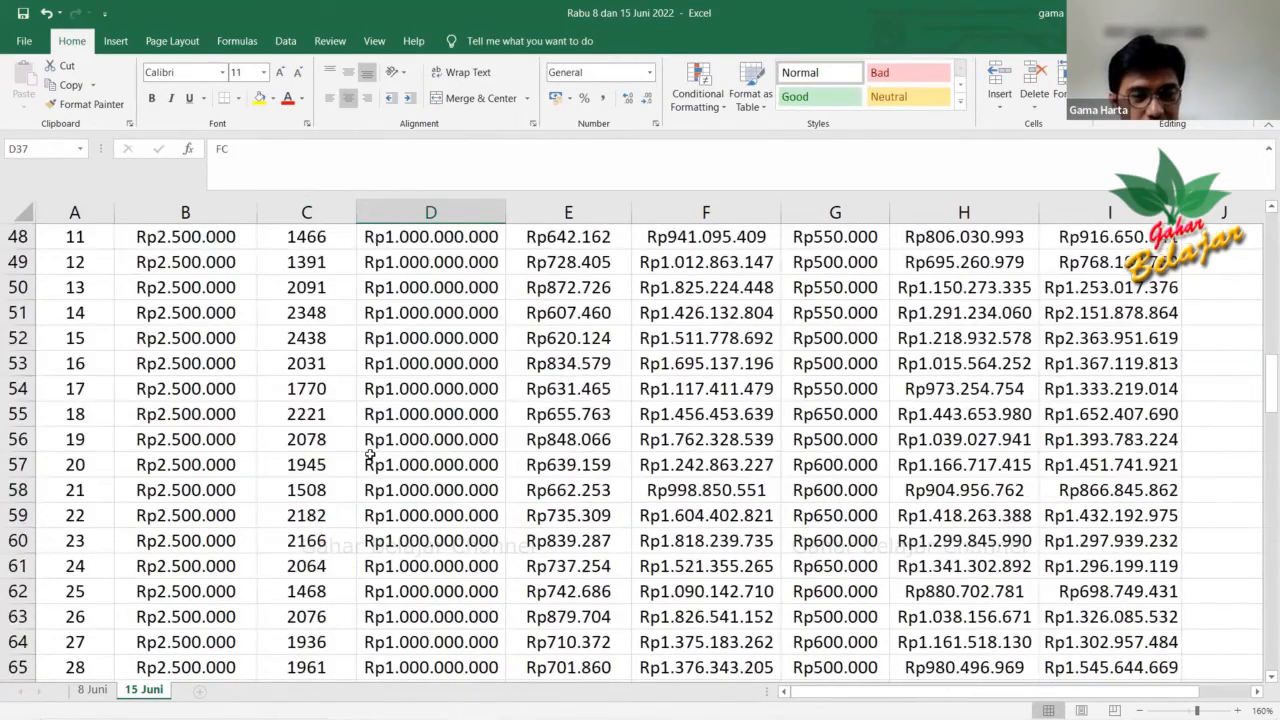
{"action": "scroll", "coordinate": [698, 248], "scroll_direction": "down", "scroll_amount": 10}
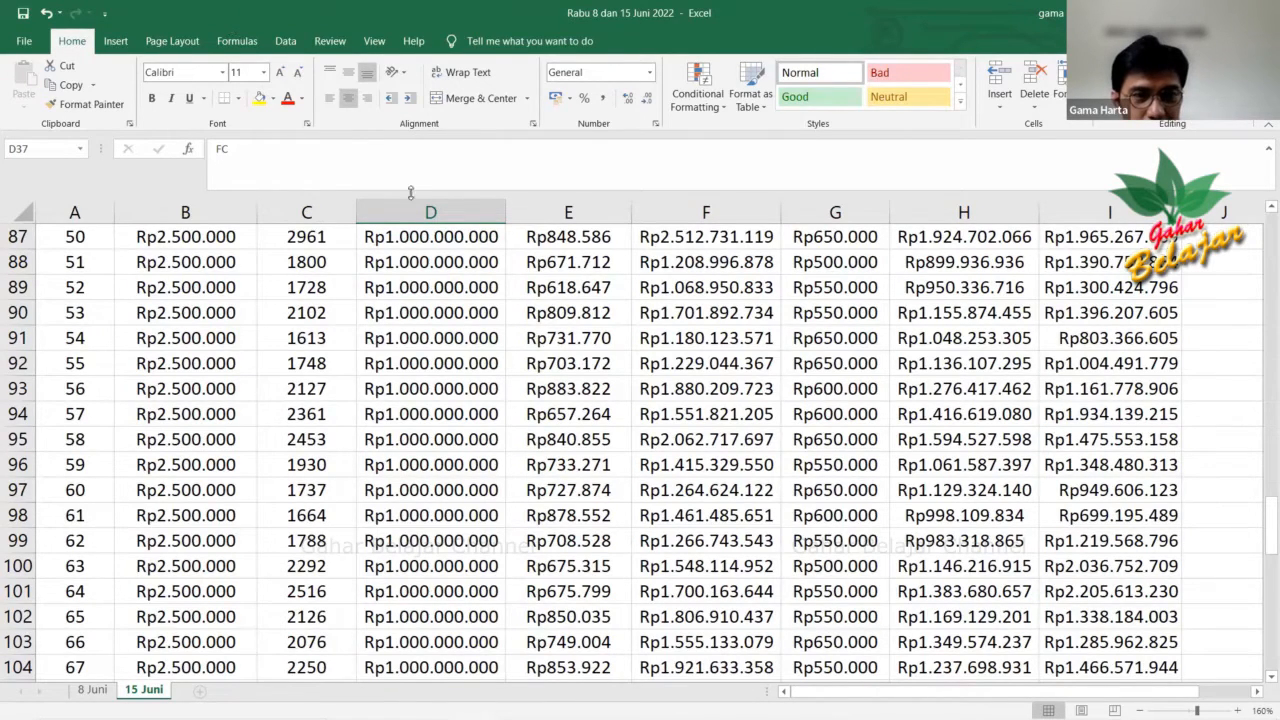
{"action": "left_click", "coordinate": [467, 445]}
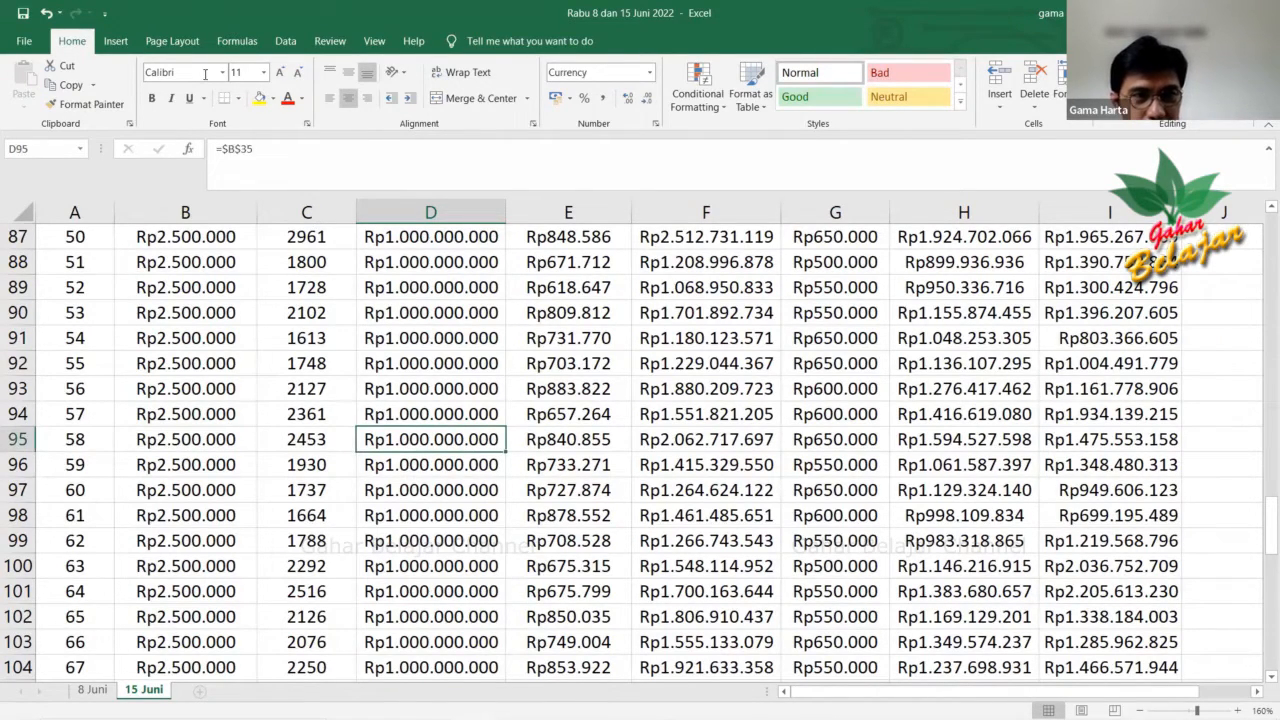
{"action": "scroll", "coordinate": [423, 263], "scroll_direction": "down", "scroll_amount": 18}
{"action": "scroll", "coordinate": [424, 262], "scroll_direction": "up", "scroll_amount": 2}
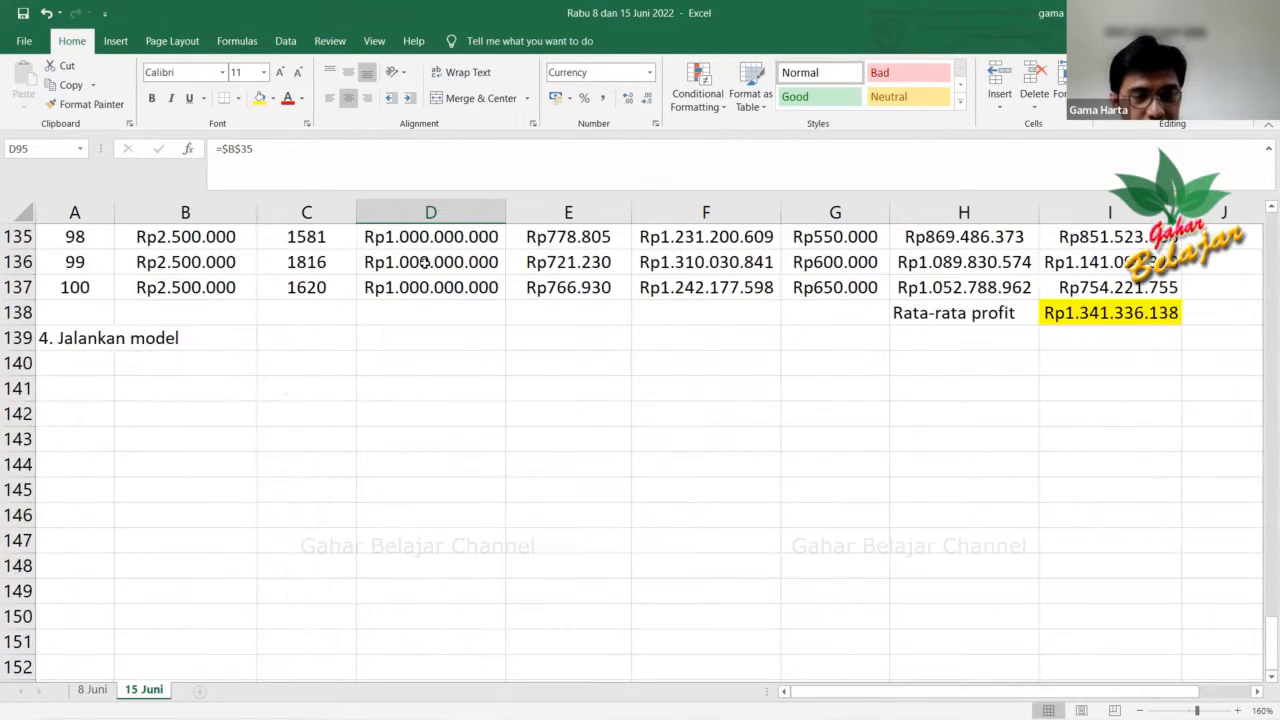
{"action": "scroll", "coordinate": [424, 262], "scroll_direction": "up", "scroll_amount": 2}
Add the section headings "5. Analisis hasil/output" in A140 and "6. Laporkan hasil" in A141.
{"action": "left_click", "coordinate": [59, 516]}
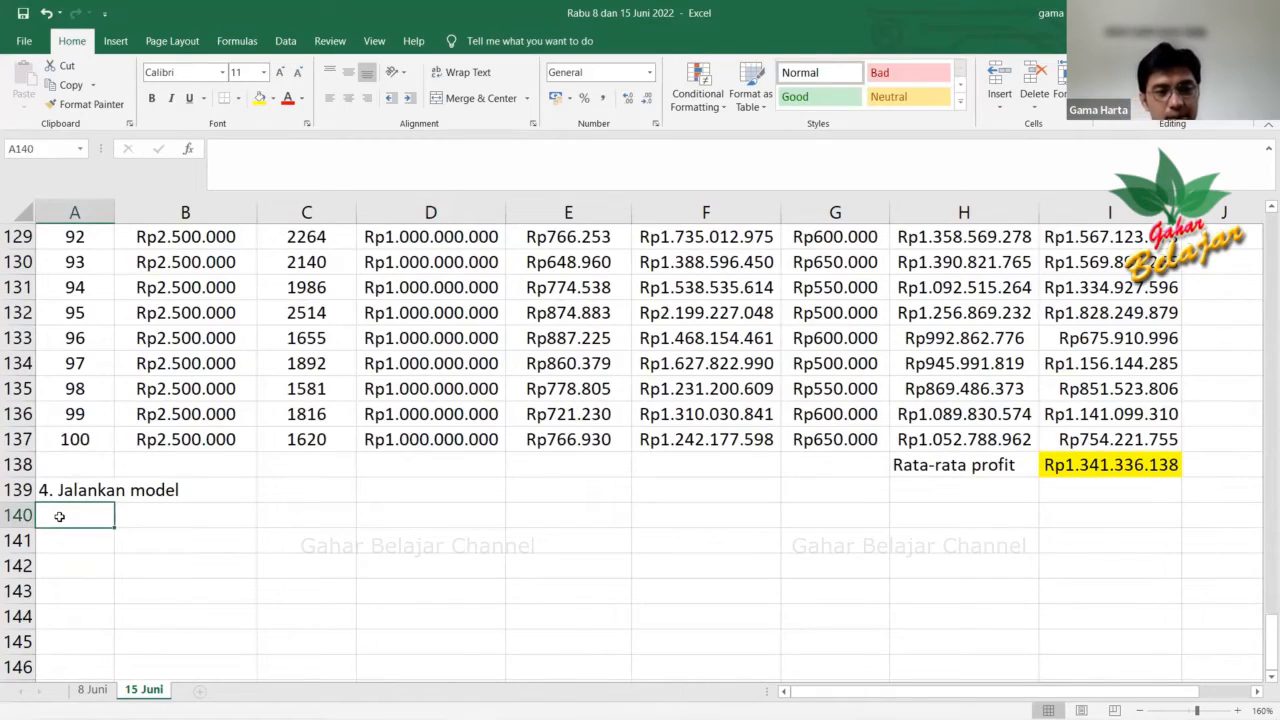
{"action": "type", "text": "5. Analisis"}
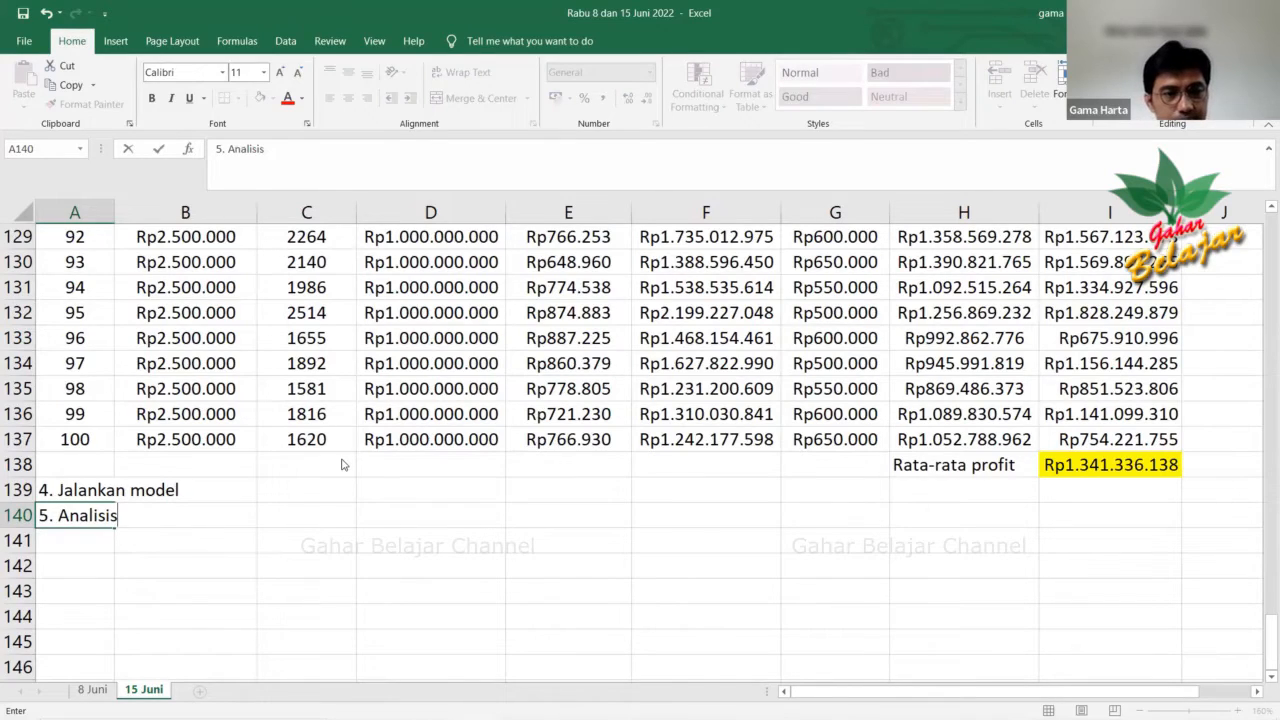
{"action": "left_click", "coordinate": [130, 512]}
{"action": "type", "text": "hasil/output"}
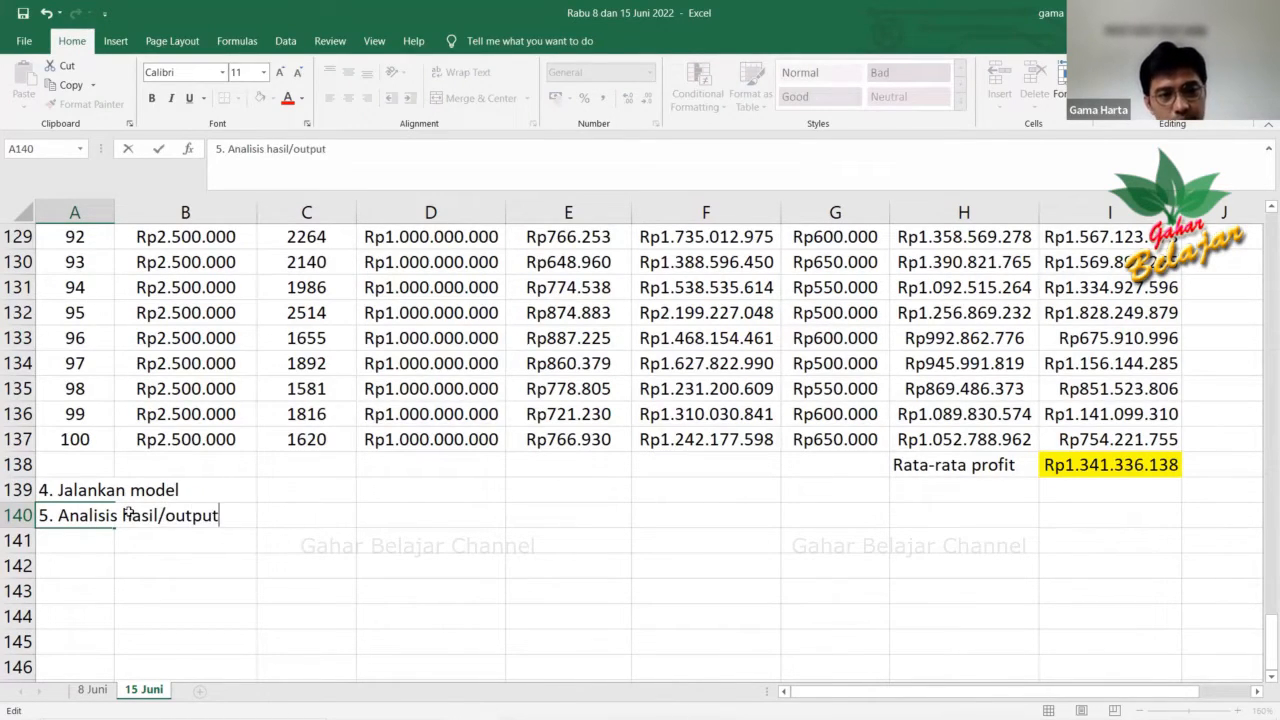
{"action": "key", "text": "Return"}
{"action": "type", "text": "6. "}
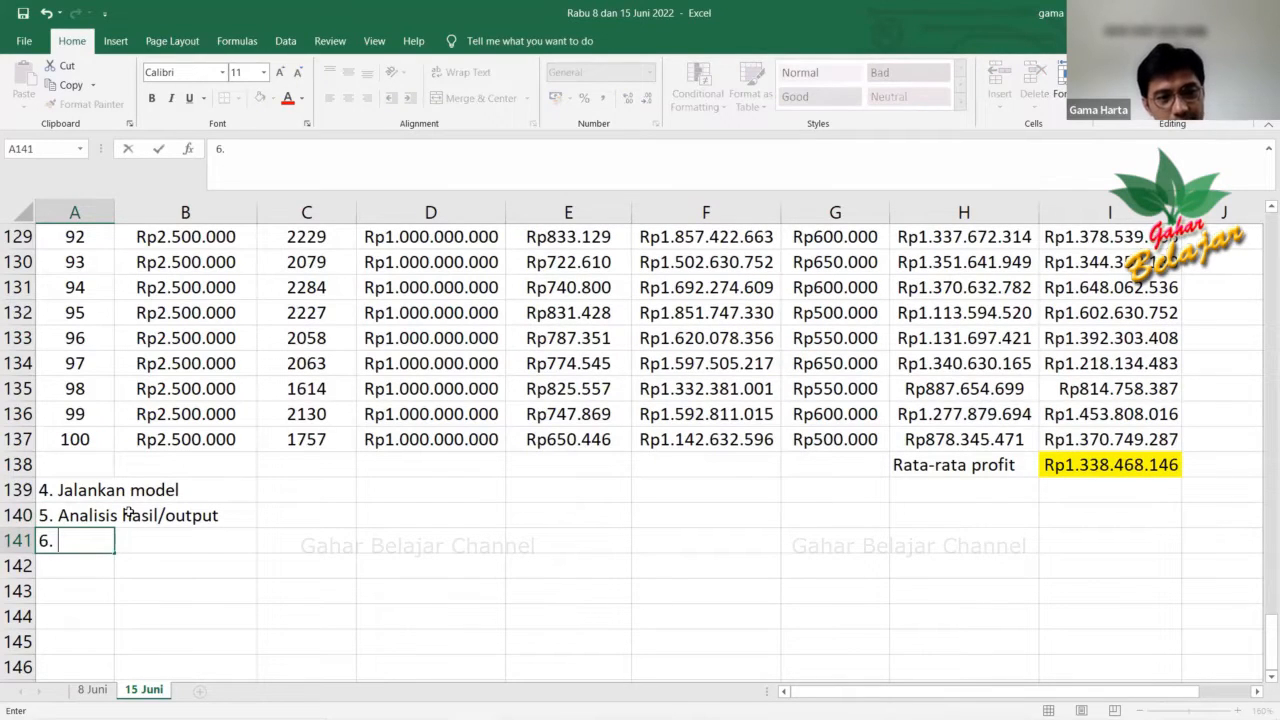
{"action": "type", "text": "Laporkan "}
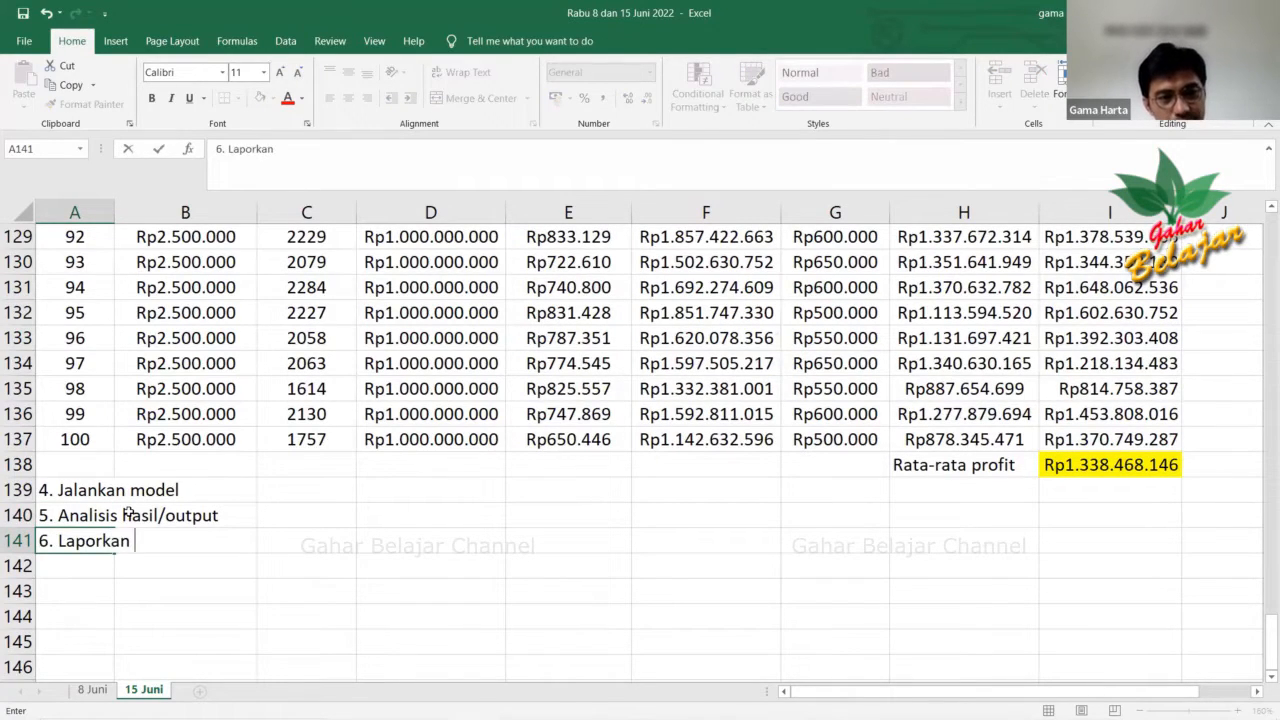
{"action": "type", "text": "hasil"}
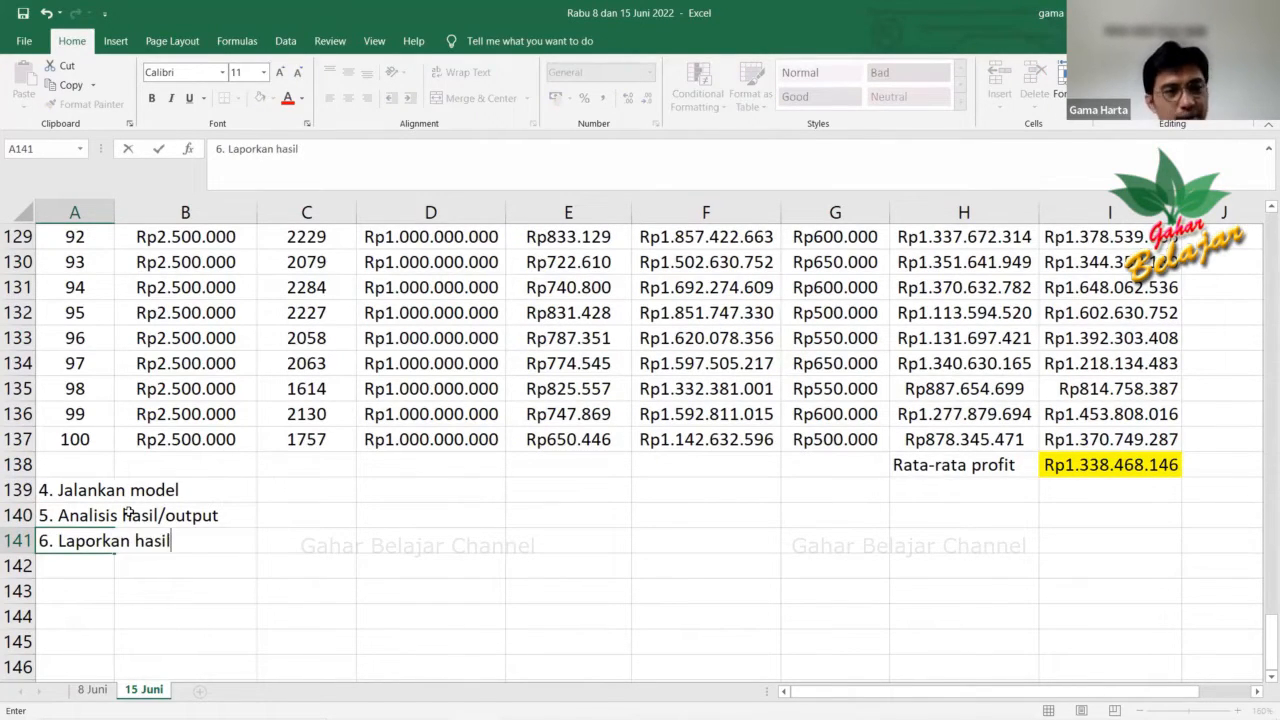
{"action": "left_click", "coordinate": [424, 605]}
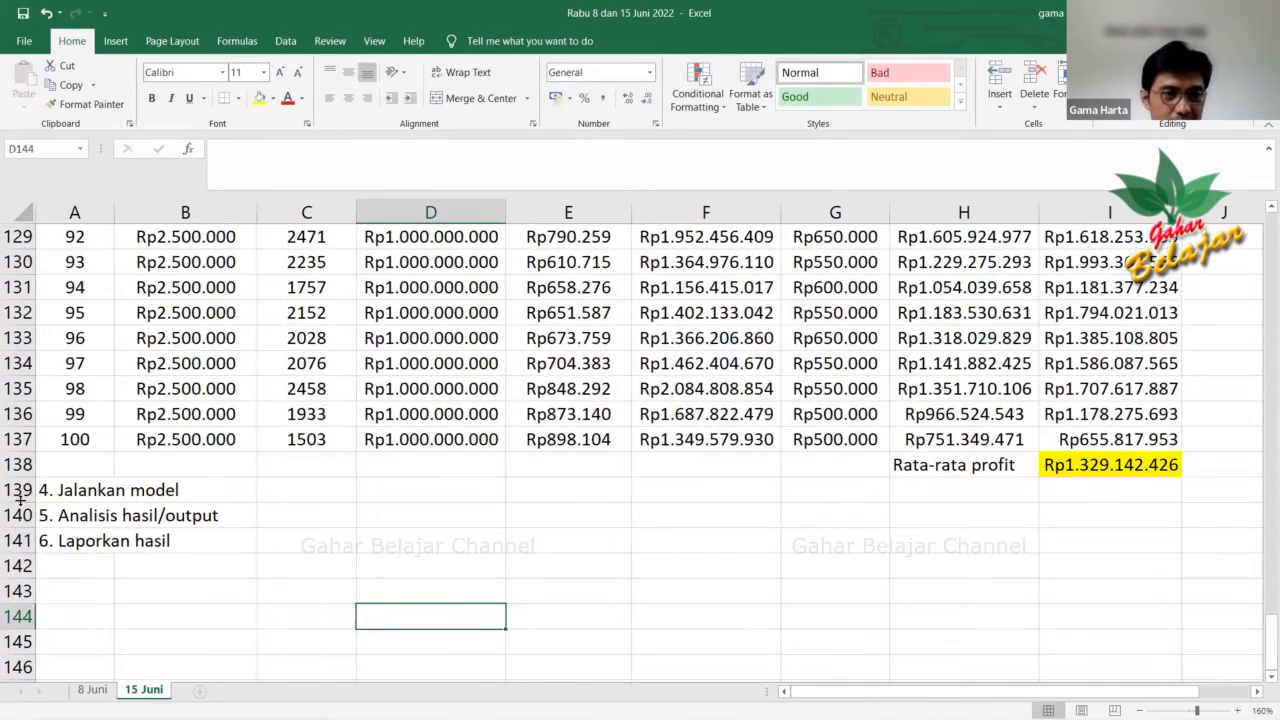
Insert a row below the "4. Jalankan model" heading and enter "Eksperimentasikan, dalam 100 replikasi/trial" in B140.
{"action": "left_click", "coordinate": [17, 515]}
{"action": "key", "text": "ctrl+shift+plus"}
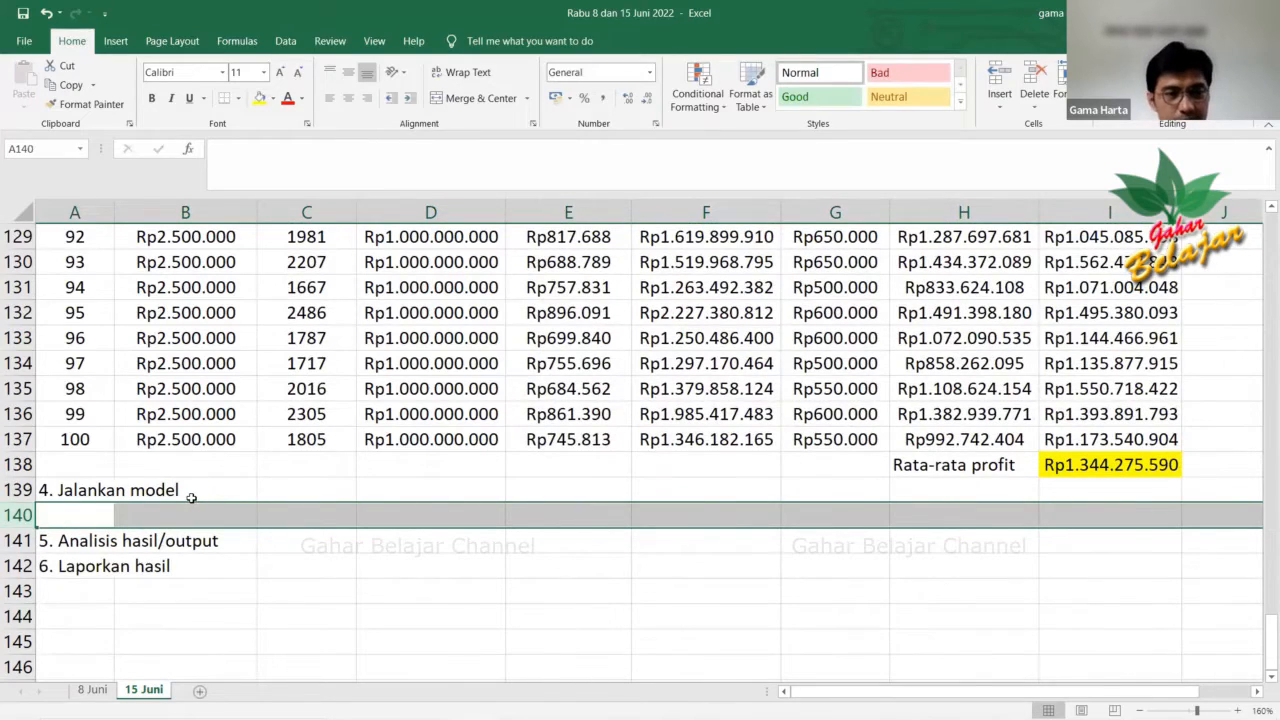
{"action": "key", "text": "Right"}
{"action": "type", "text": "Ekspre"}
{"action": "key", "text": "BackSpace"}
{"action": "key", "text": "BackSpace"}
{"action": "type", "text": "ermentasi"}
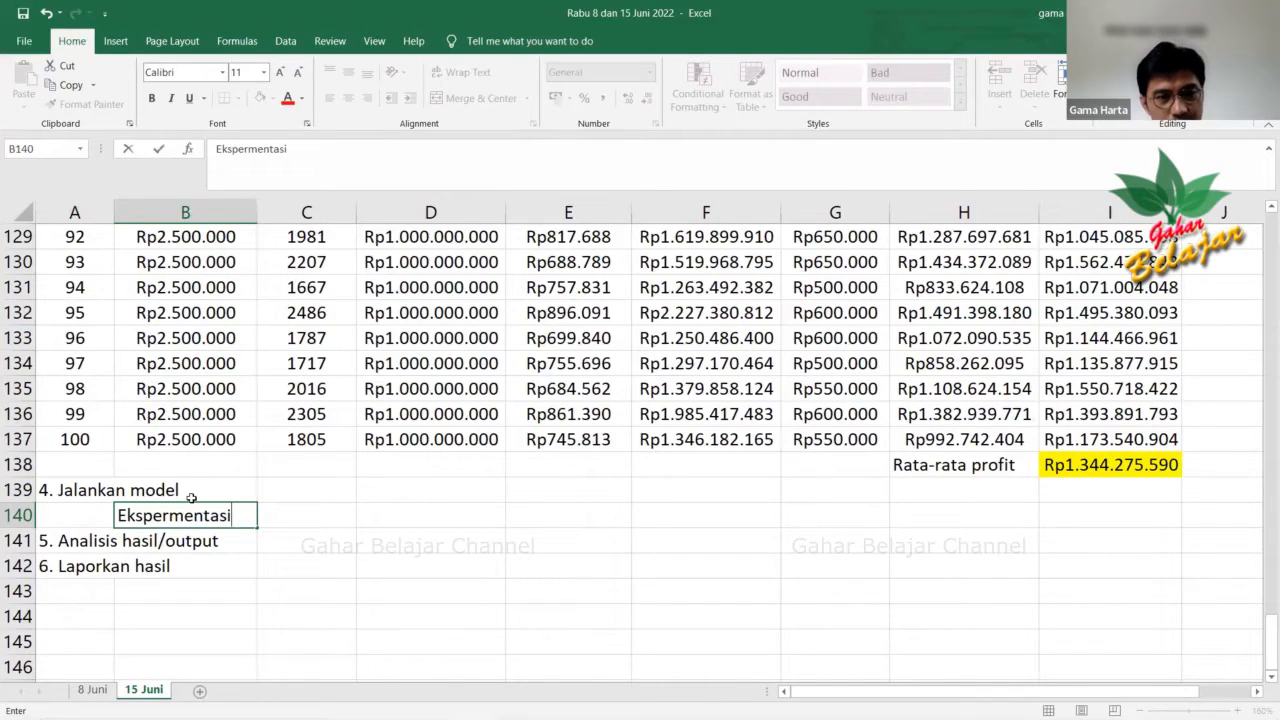
{"action": "key", "text": "BackSpace"}
{"action": "key", "text": "BackSpace"}
{"action": "key", "text": "BackSpace"}
{"action": "key", "text": "BackSpace"}
{"action": "key", "text": "BackSpace"}
{"action": "key", "text": "BackSpace"}
{"action": "key", "text": "BackSpace"}
{"action": "type", "text": "imentasikan,"}
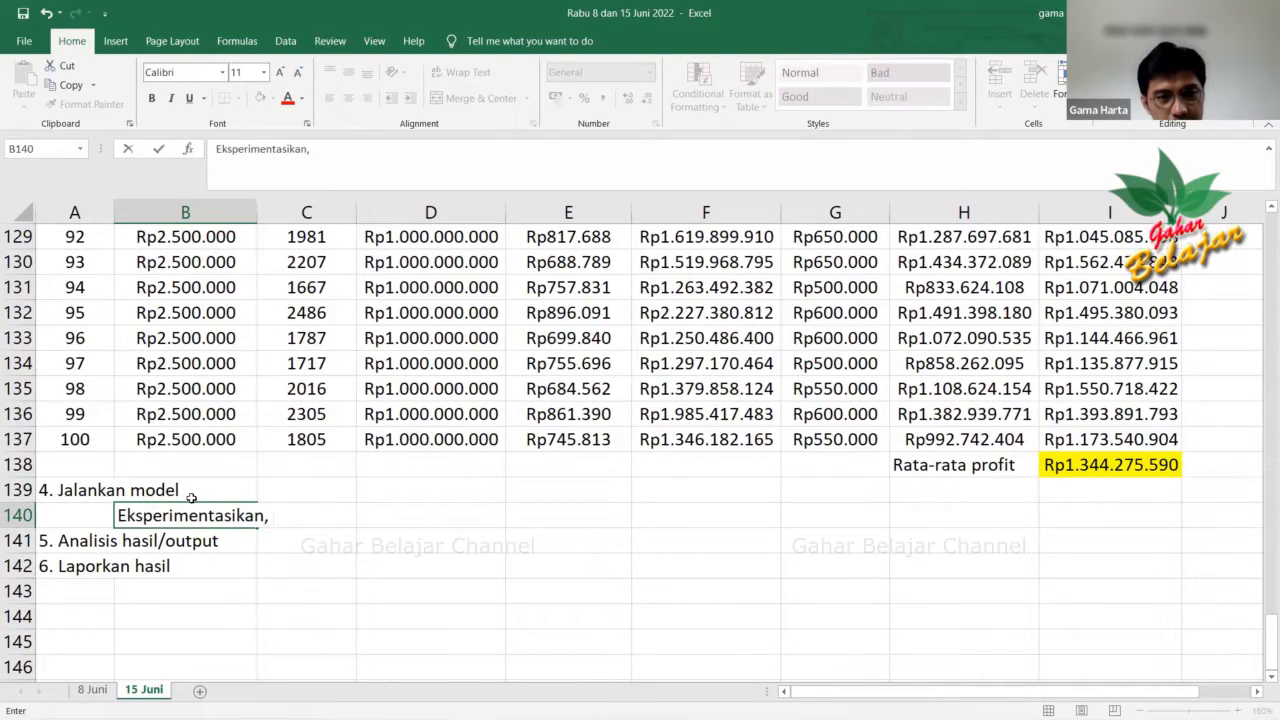
{"action": "type", "text": " dalam 100 replikasi/trial"}
{"action": "key", "text": "Return"}
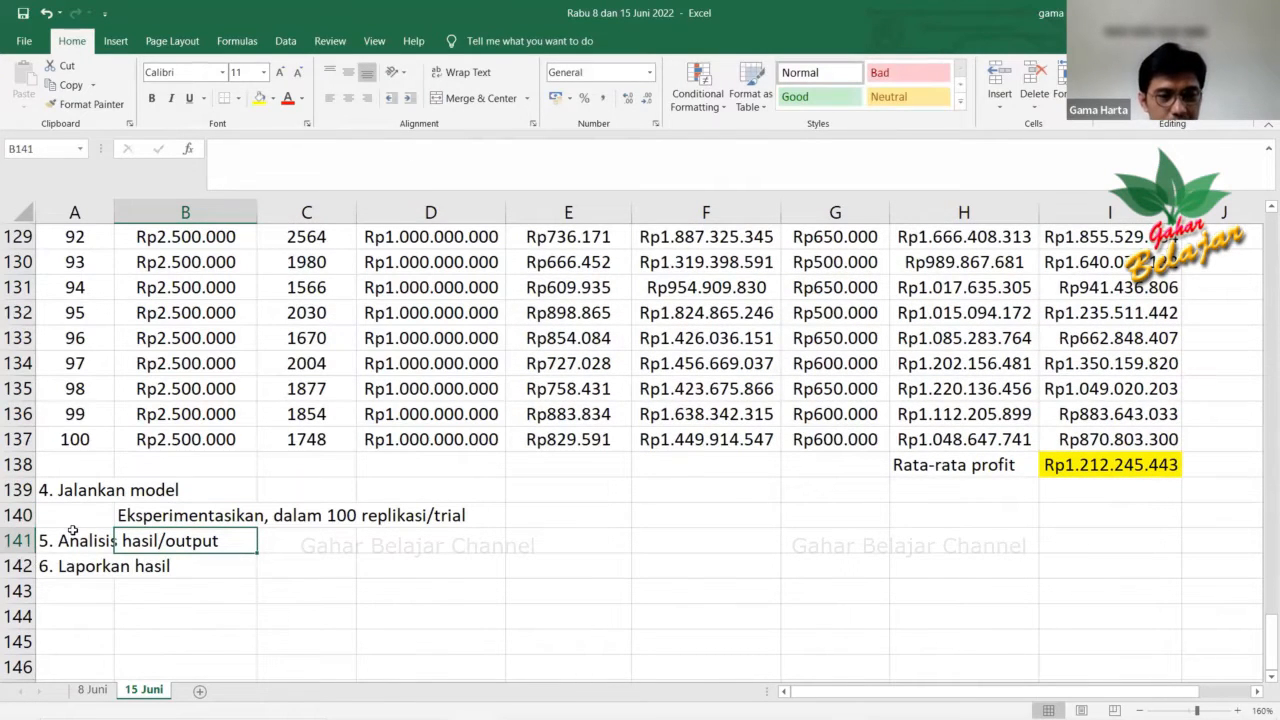
Insert a row below the "5. Analisis hasil/output" heading and enter "Kesimpulan:" in B142.
{"action": "left_click", "coordinate": [20, 565]}
{"action": "key", "text": "ctrl+shift+equal"}
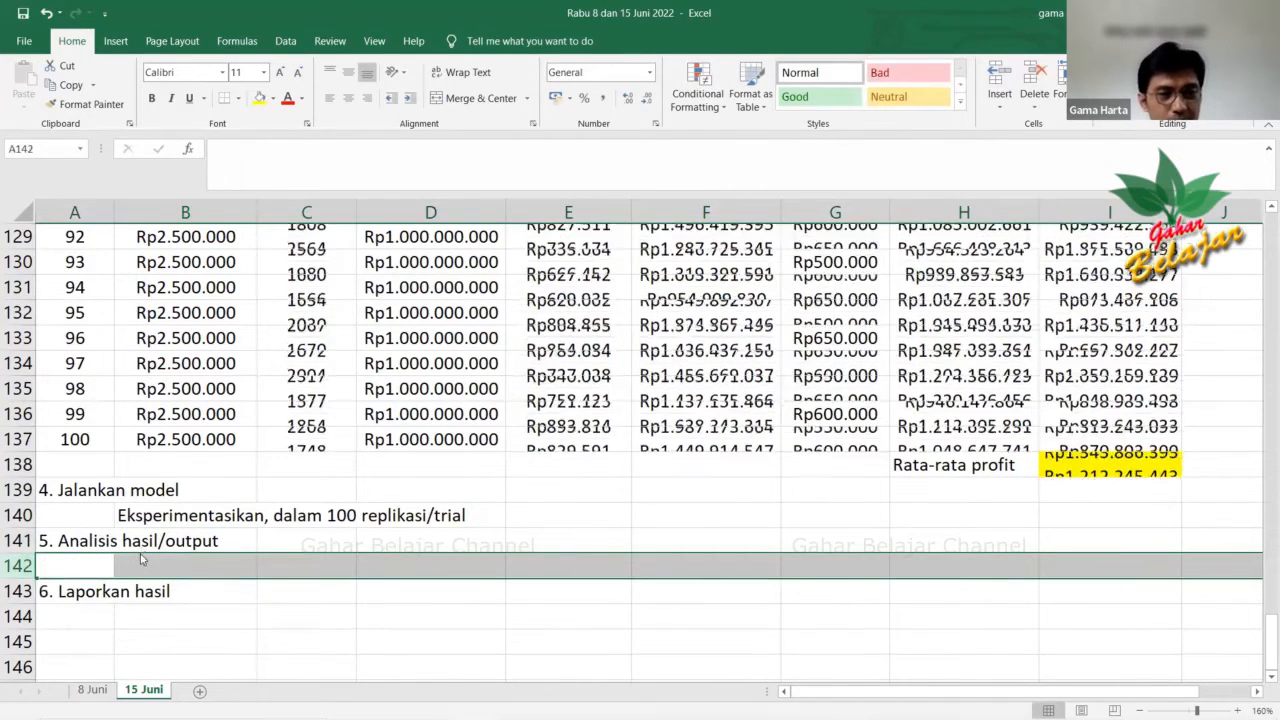
{"action": "left_click", "coordinate": [154, 567]}
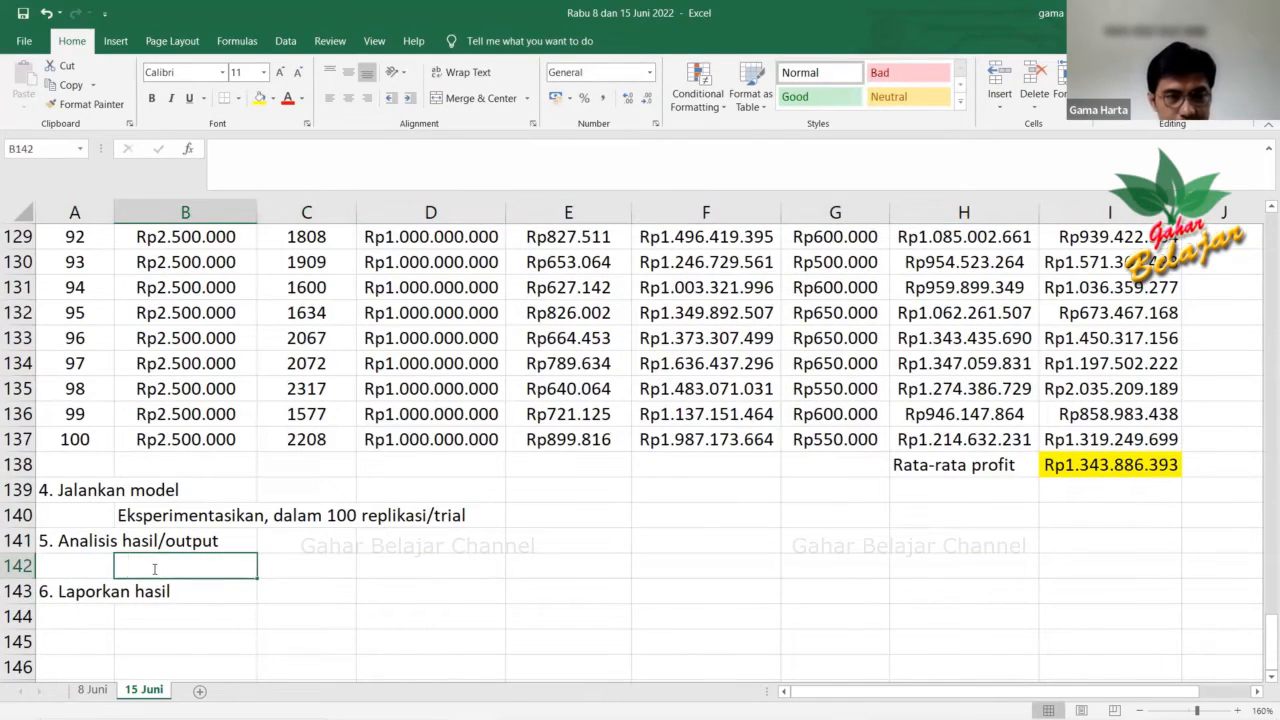
{"action": "type", "text": "Kesimpulan:"}
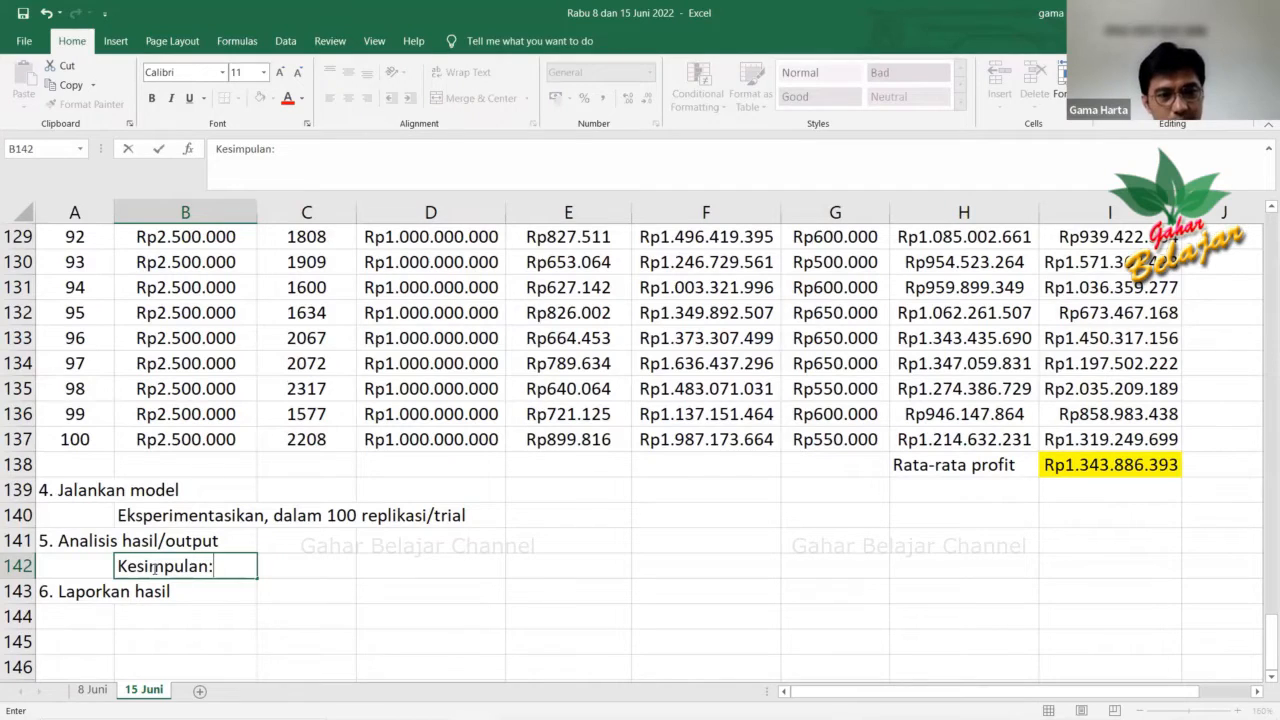
{"action": "left_click", "coordinate": [41, 597]}
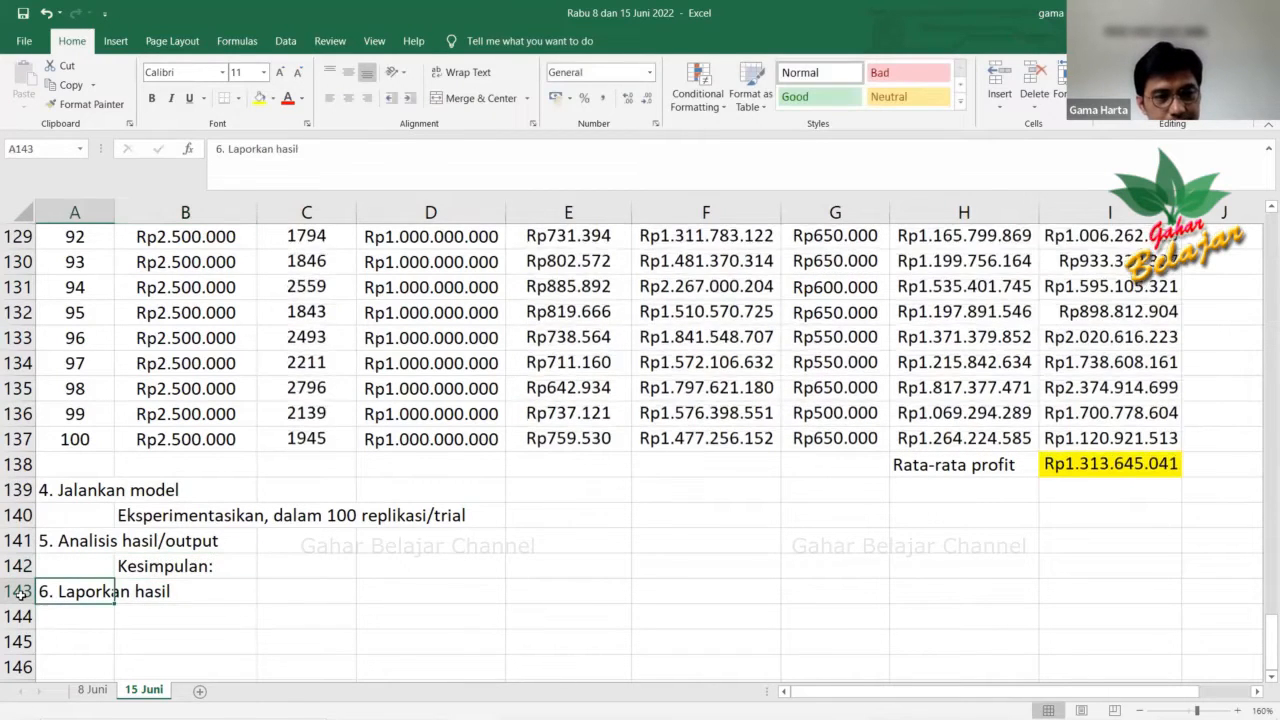
Insert a row below "Kesimpulan:" and begin the conclusion in B143 with "Rata-rata keuntungan sebesar".
{"action": "left_click", "coordinate": [16, 591]}
{"action": "key", "text": "ctrl+shift+plus"}
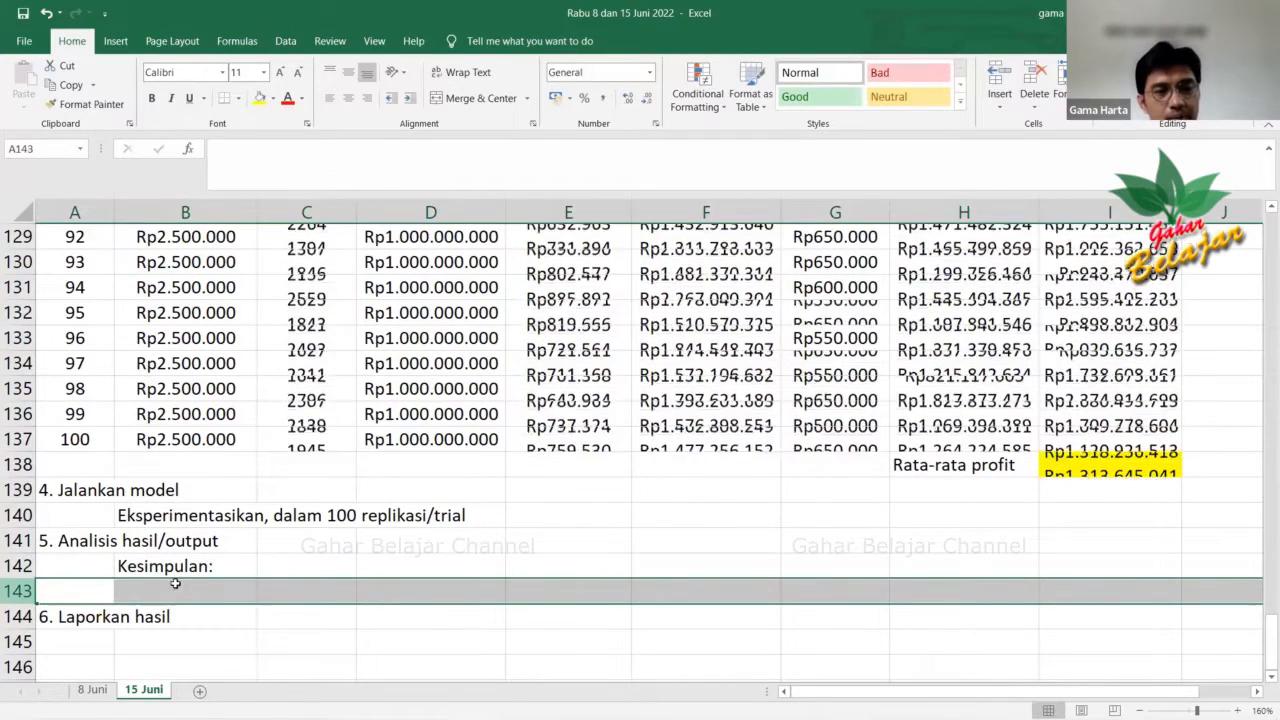
{"action": "left_click", "coordinate": [181, 590]}
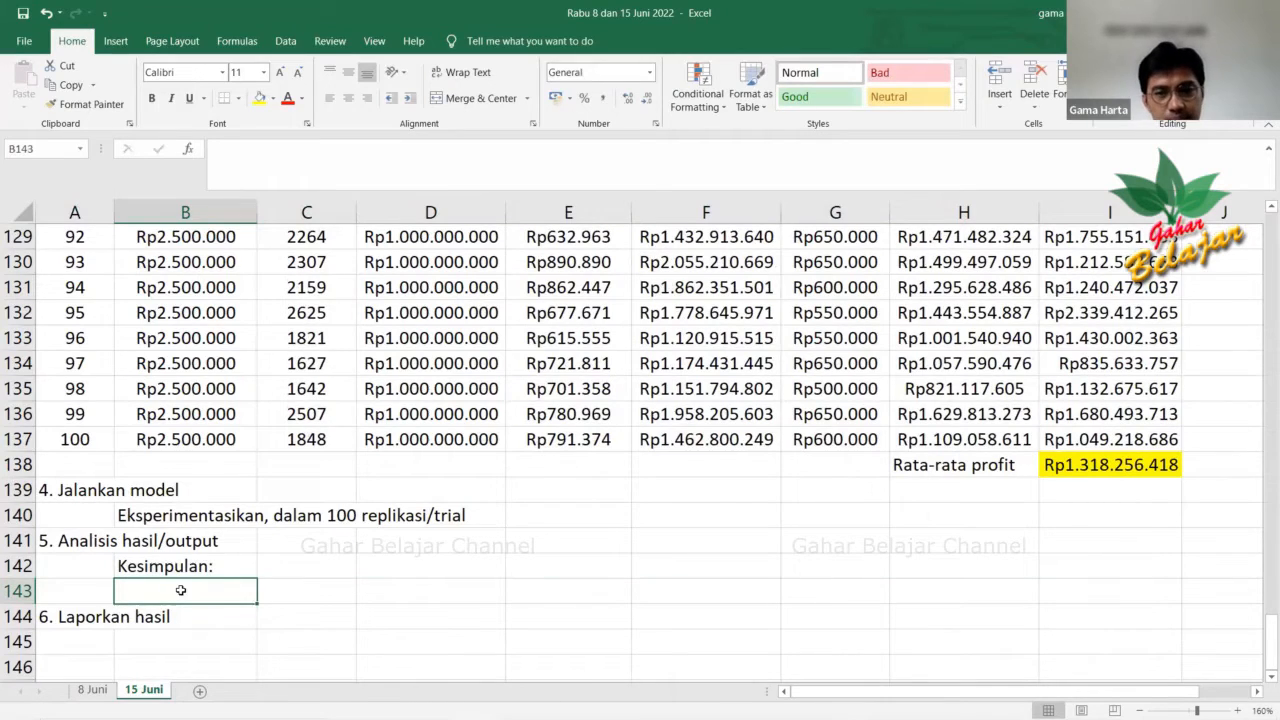
{"action": "type", "text": "Rat"}
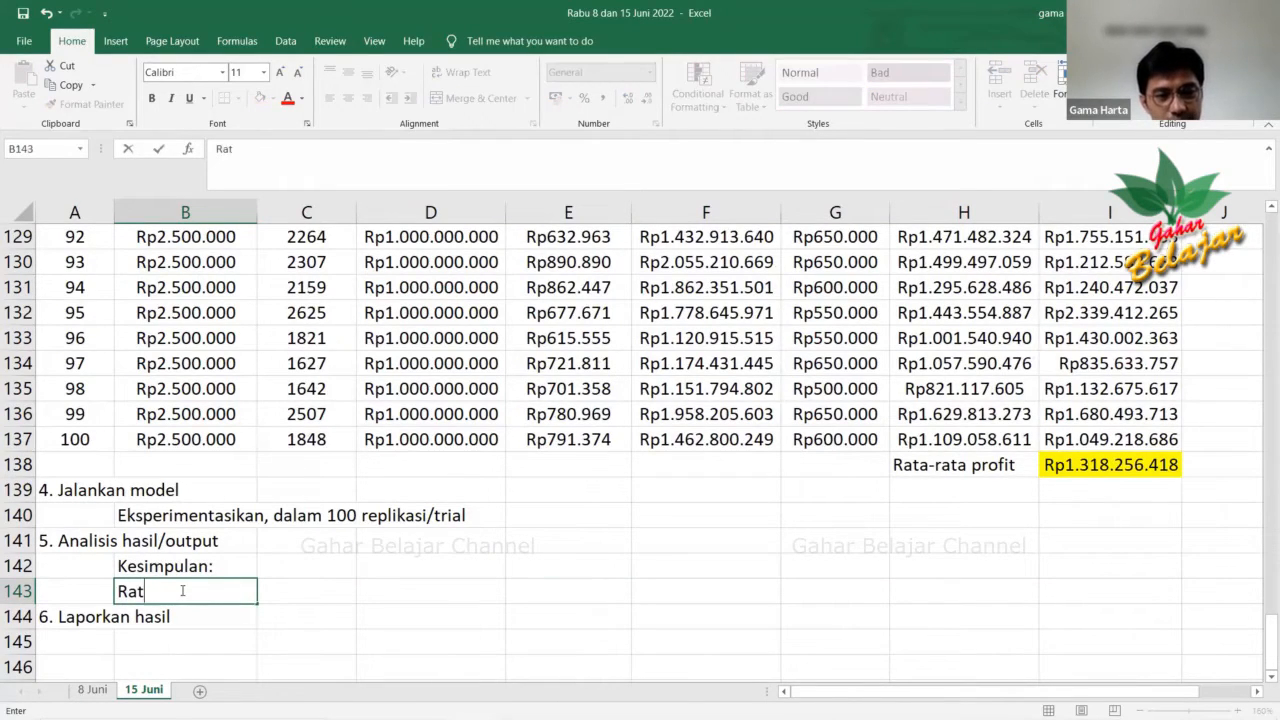
{"action": "type", "text": "a-rata keuntungan"}
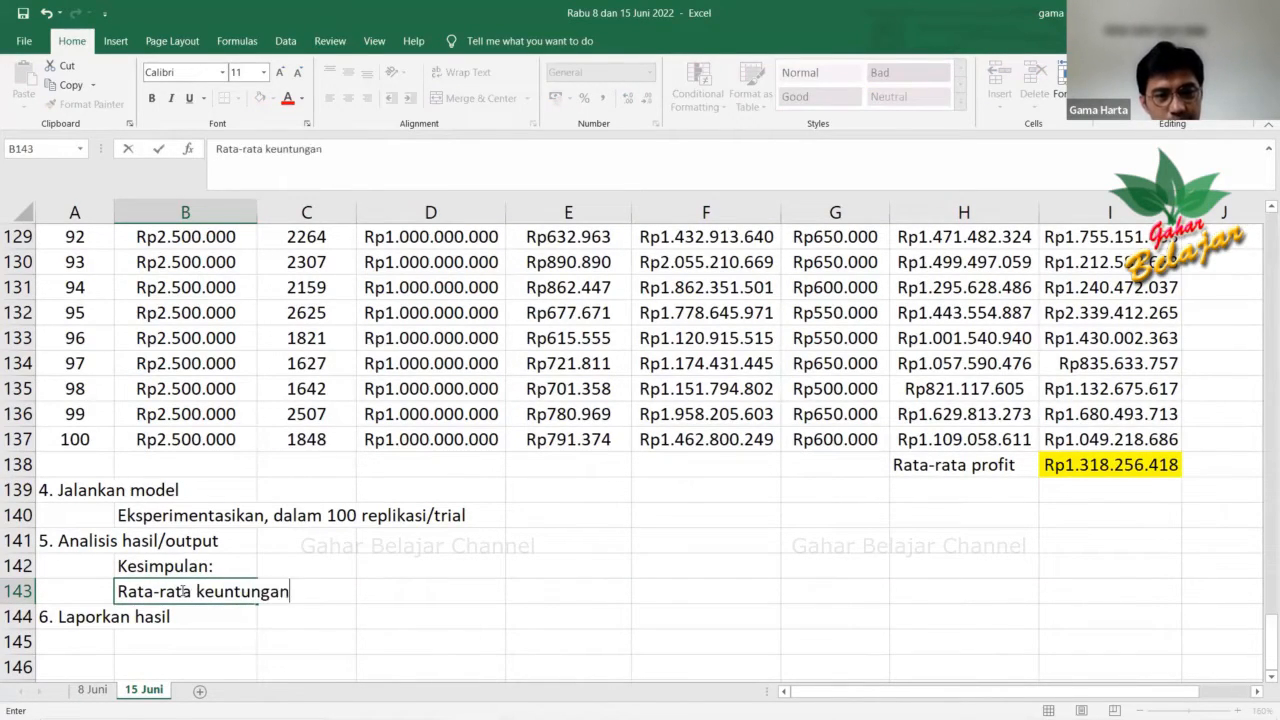
{"action": "type", "text": " sebesar"}
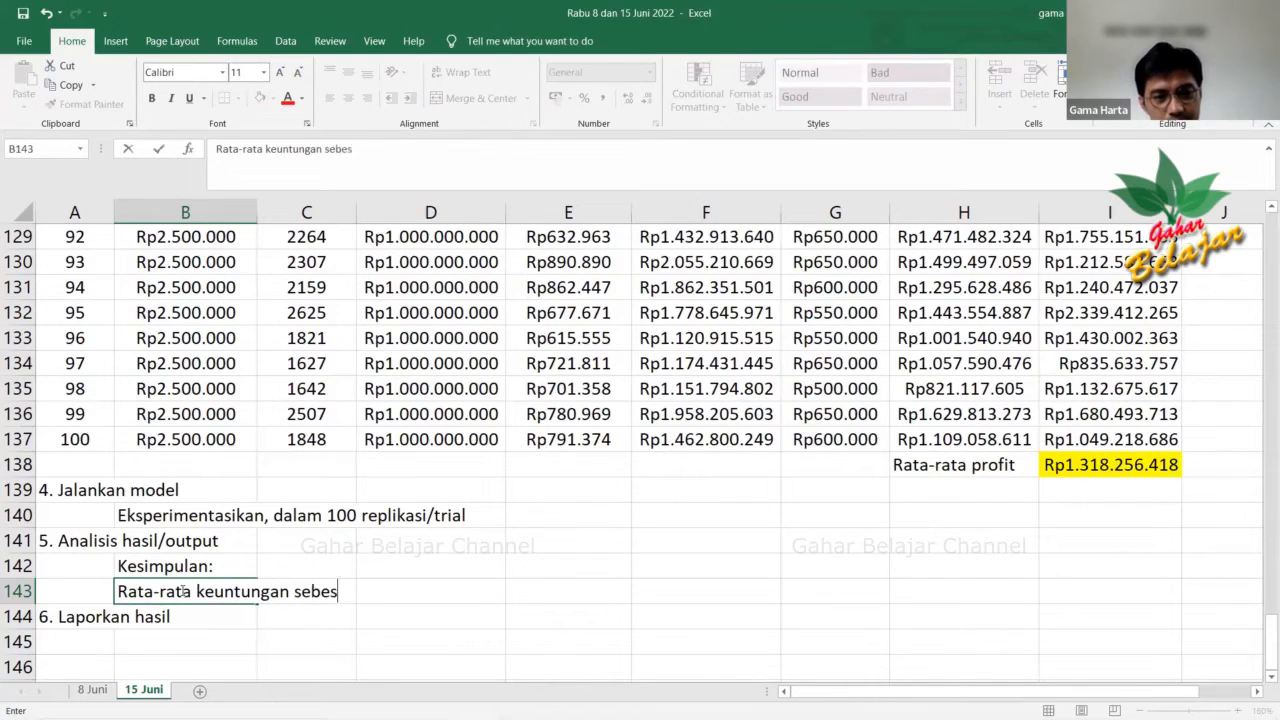